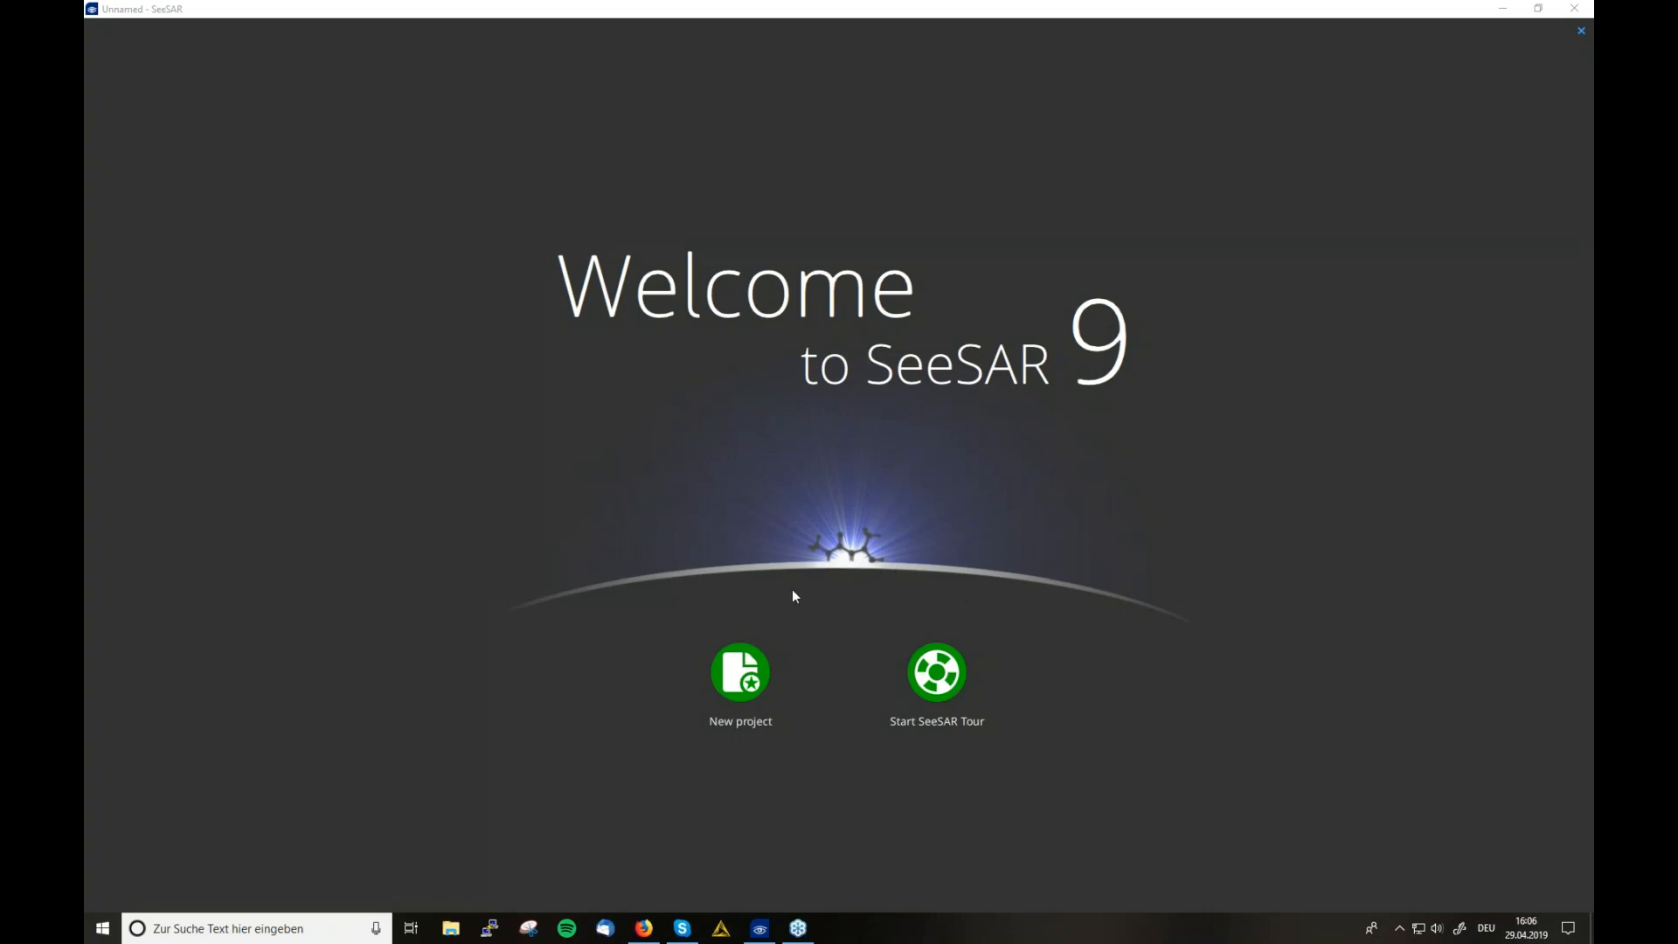
Start a new project
click(741, 673)
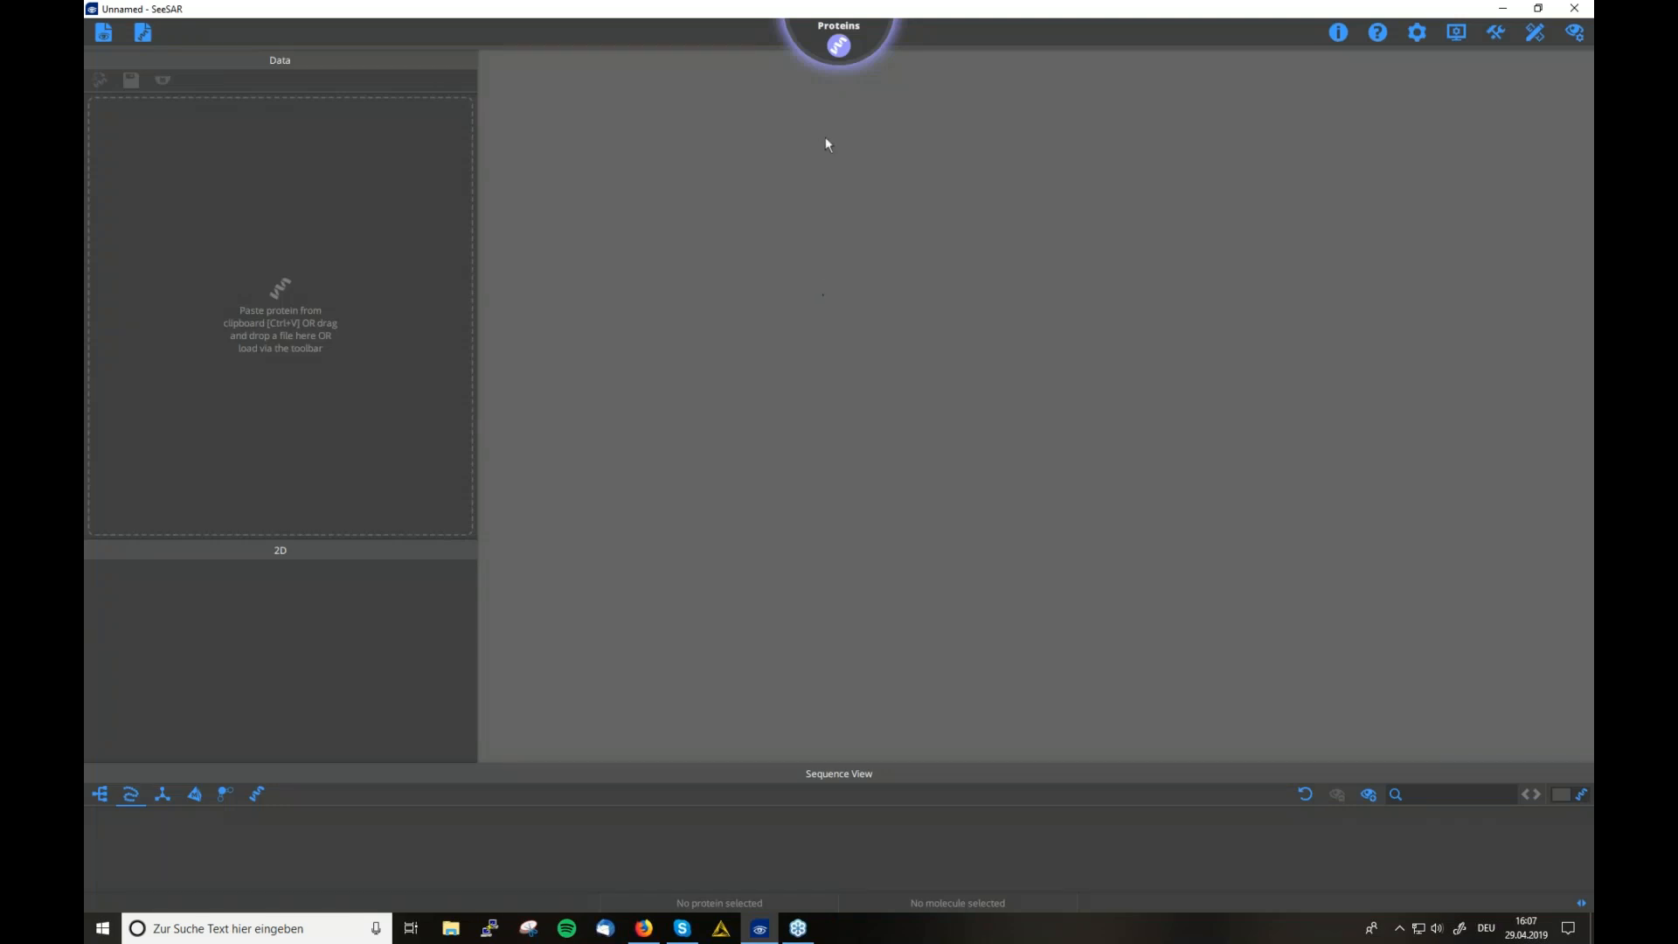
Switch to Docking mode and return to Proteins mode
click(824, 37)
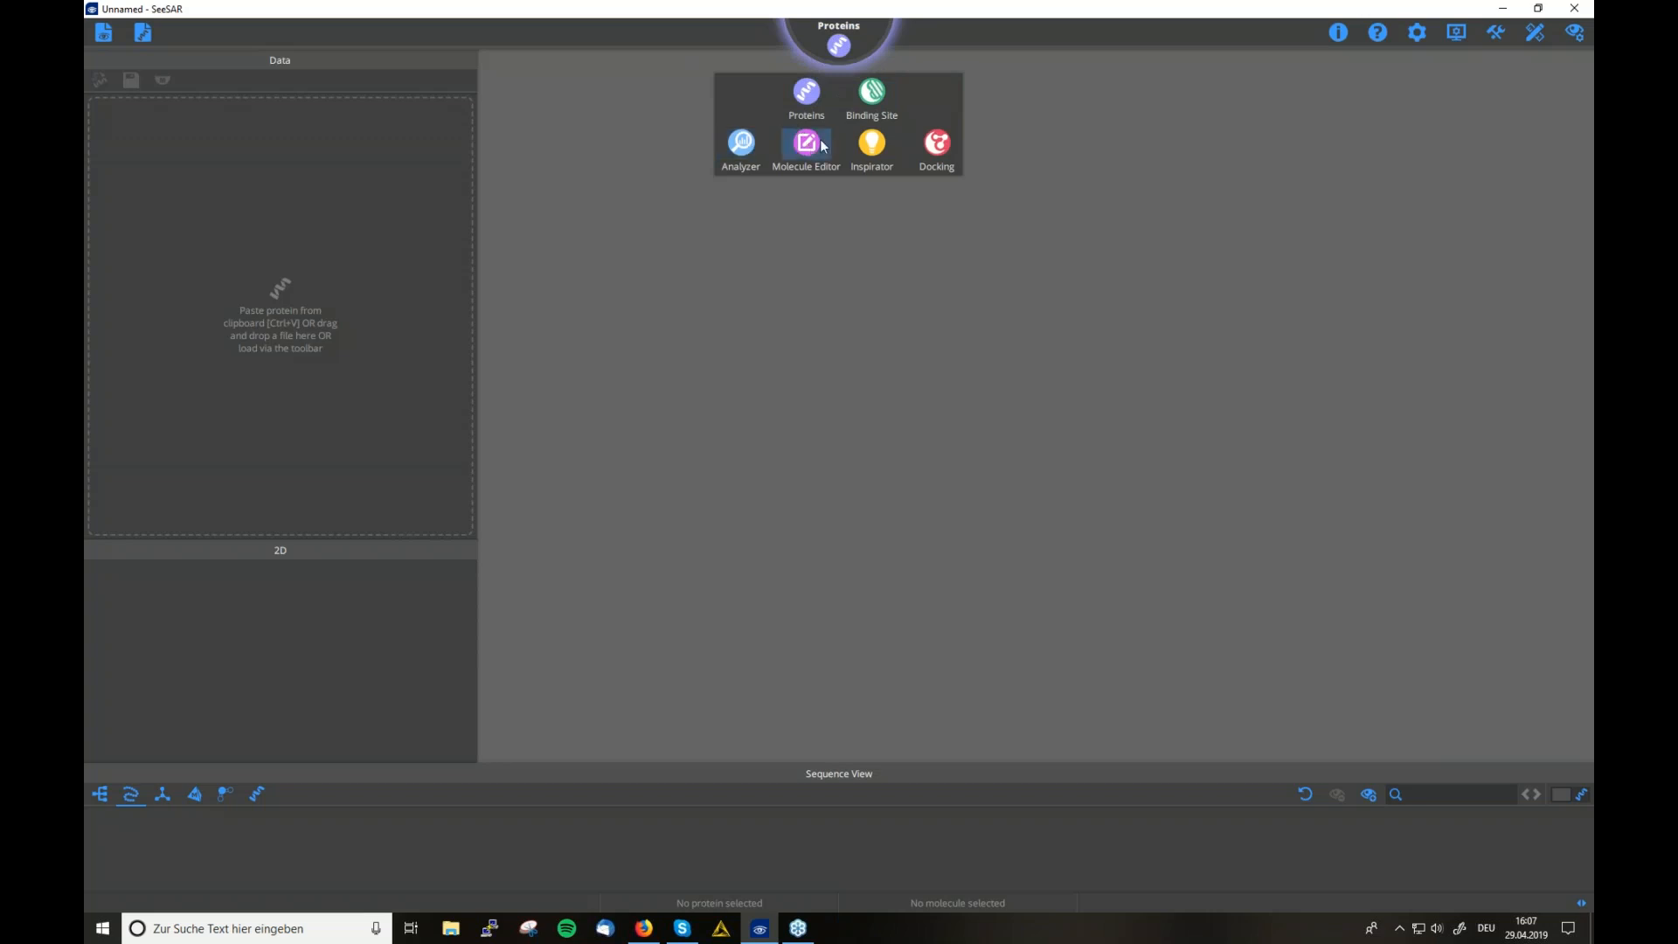
click(936, 148)
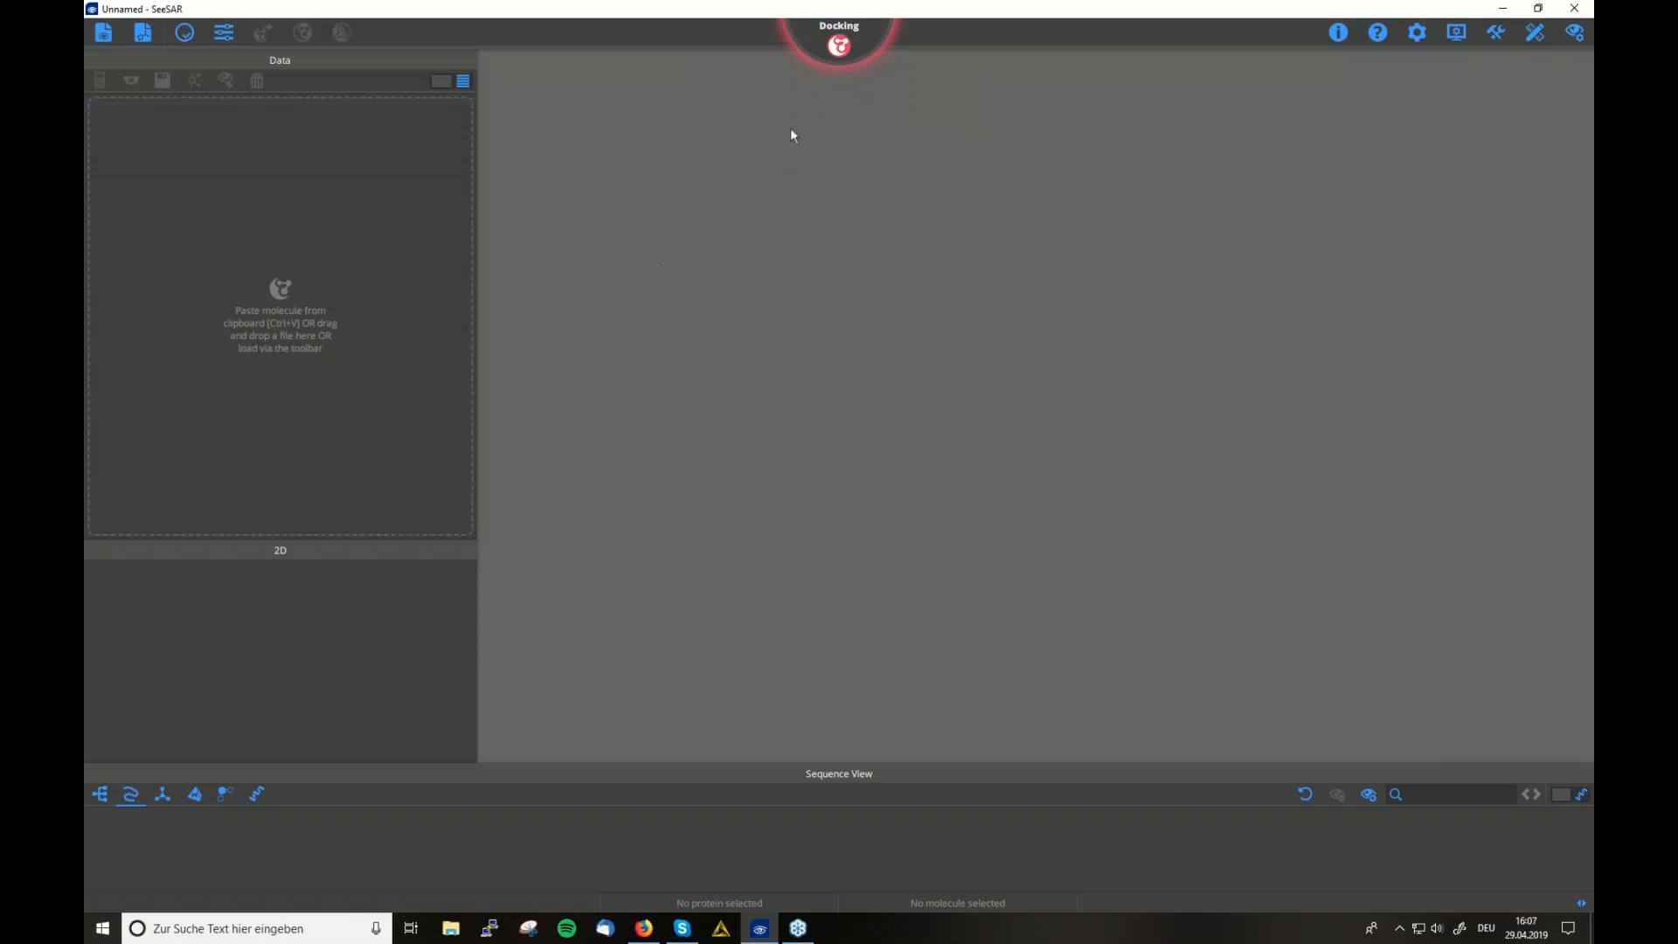
click(840, 46)
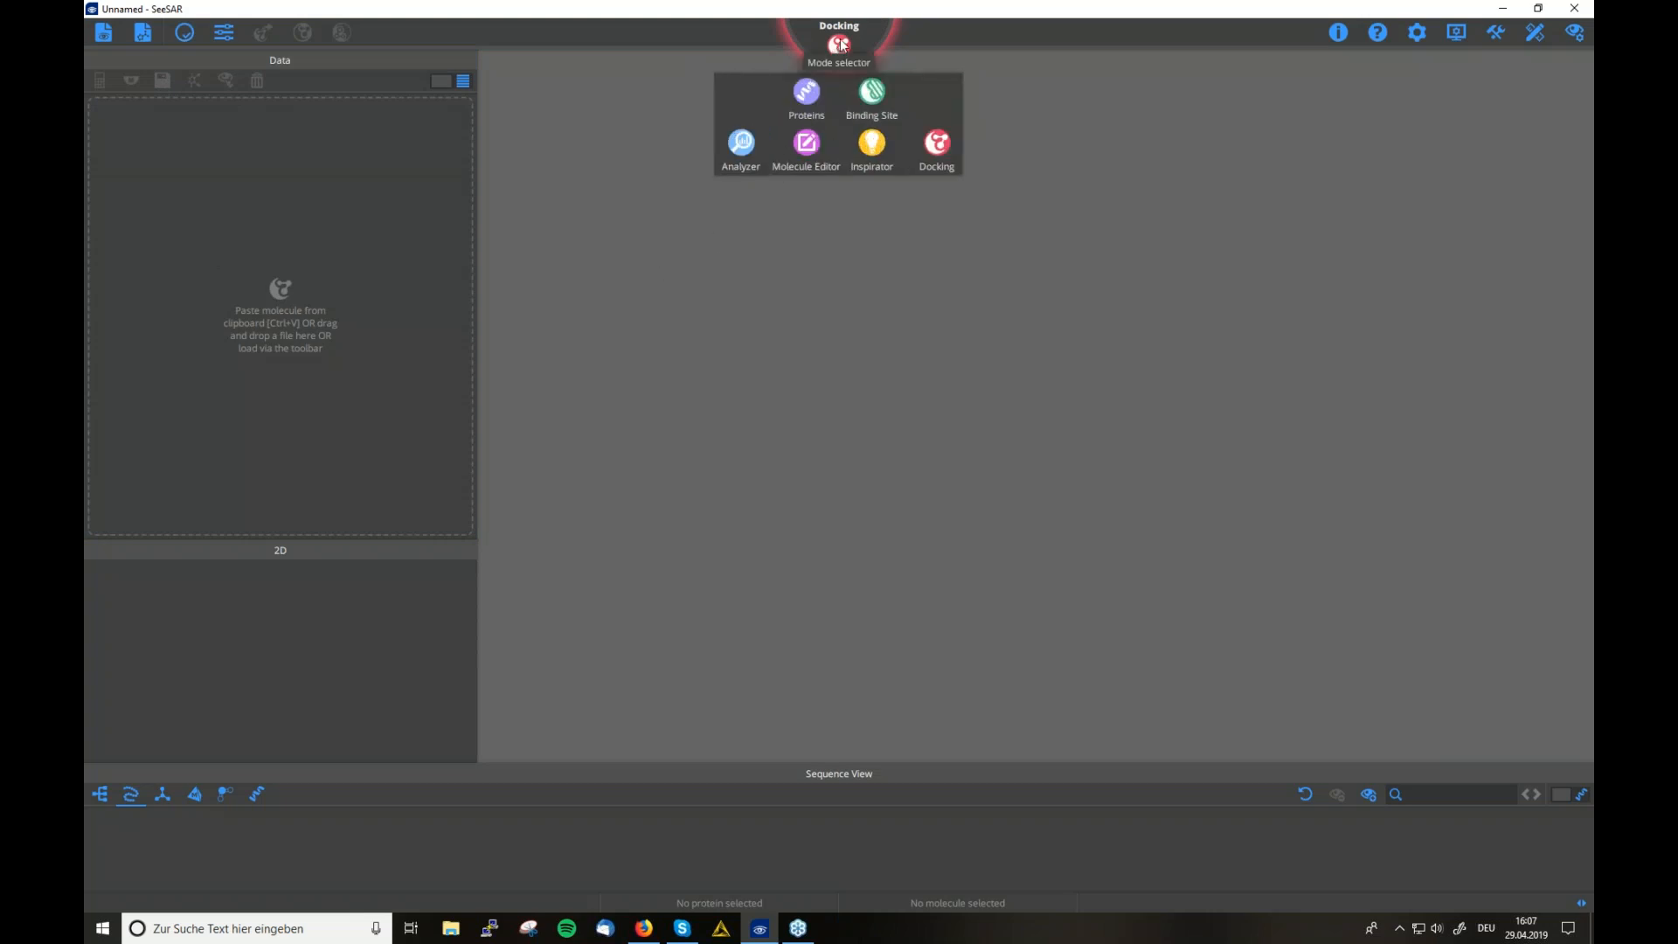
click(818, 94)
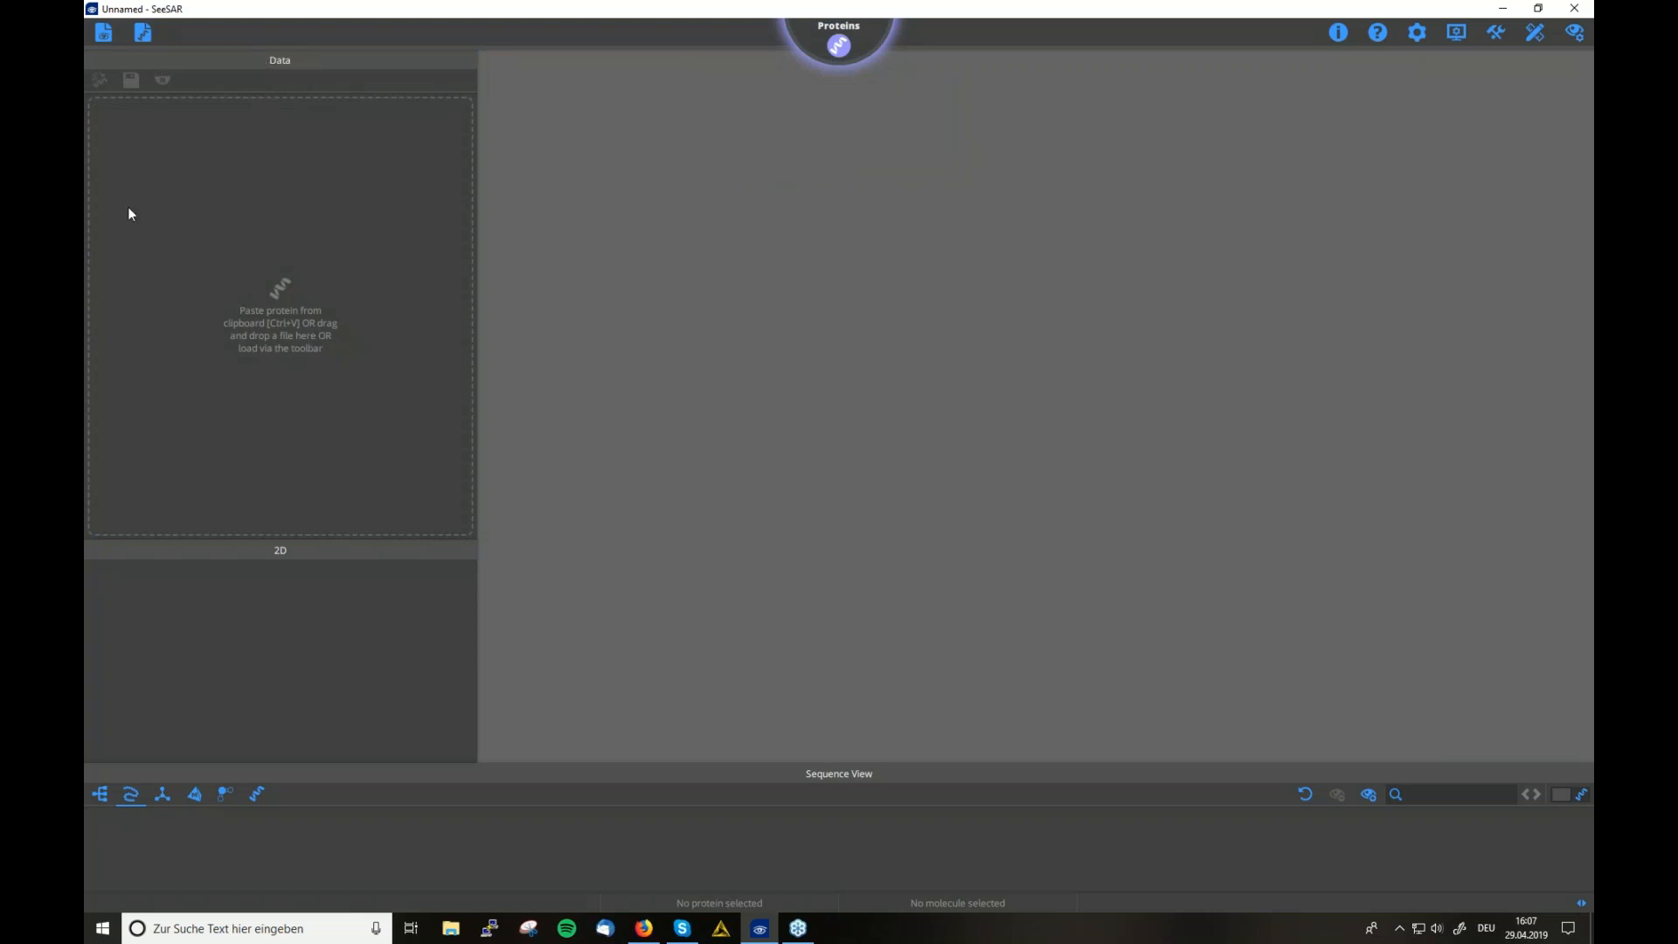
Download the protein structure 2xjx into the project by its PDB code
click(111, 35)
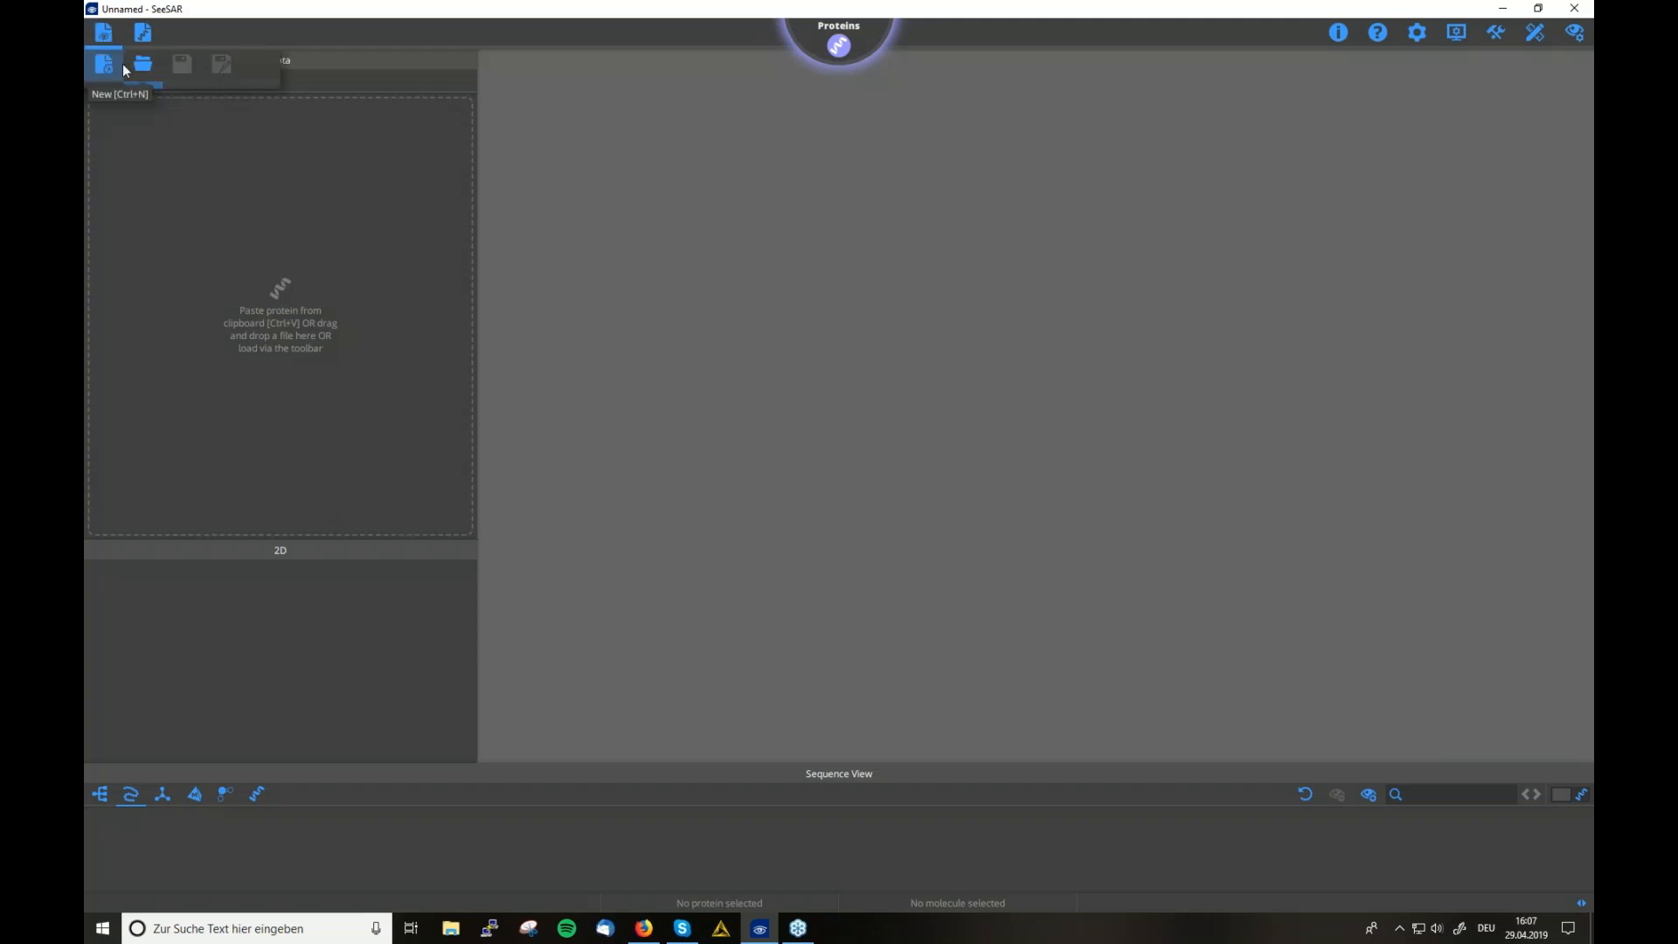
click(149, 36)
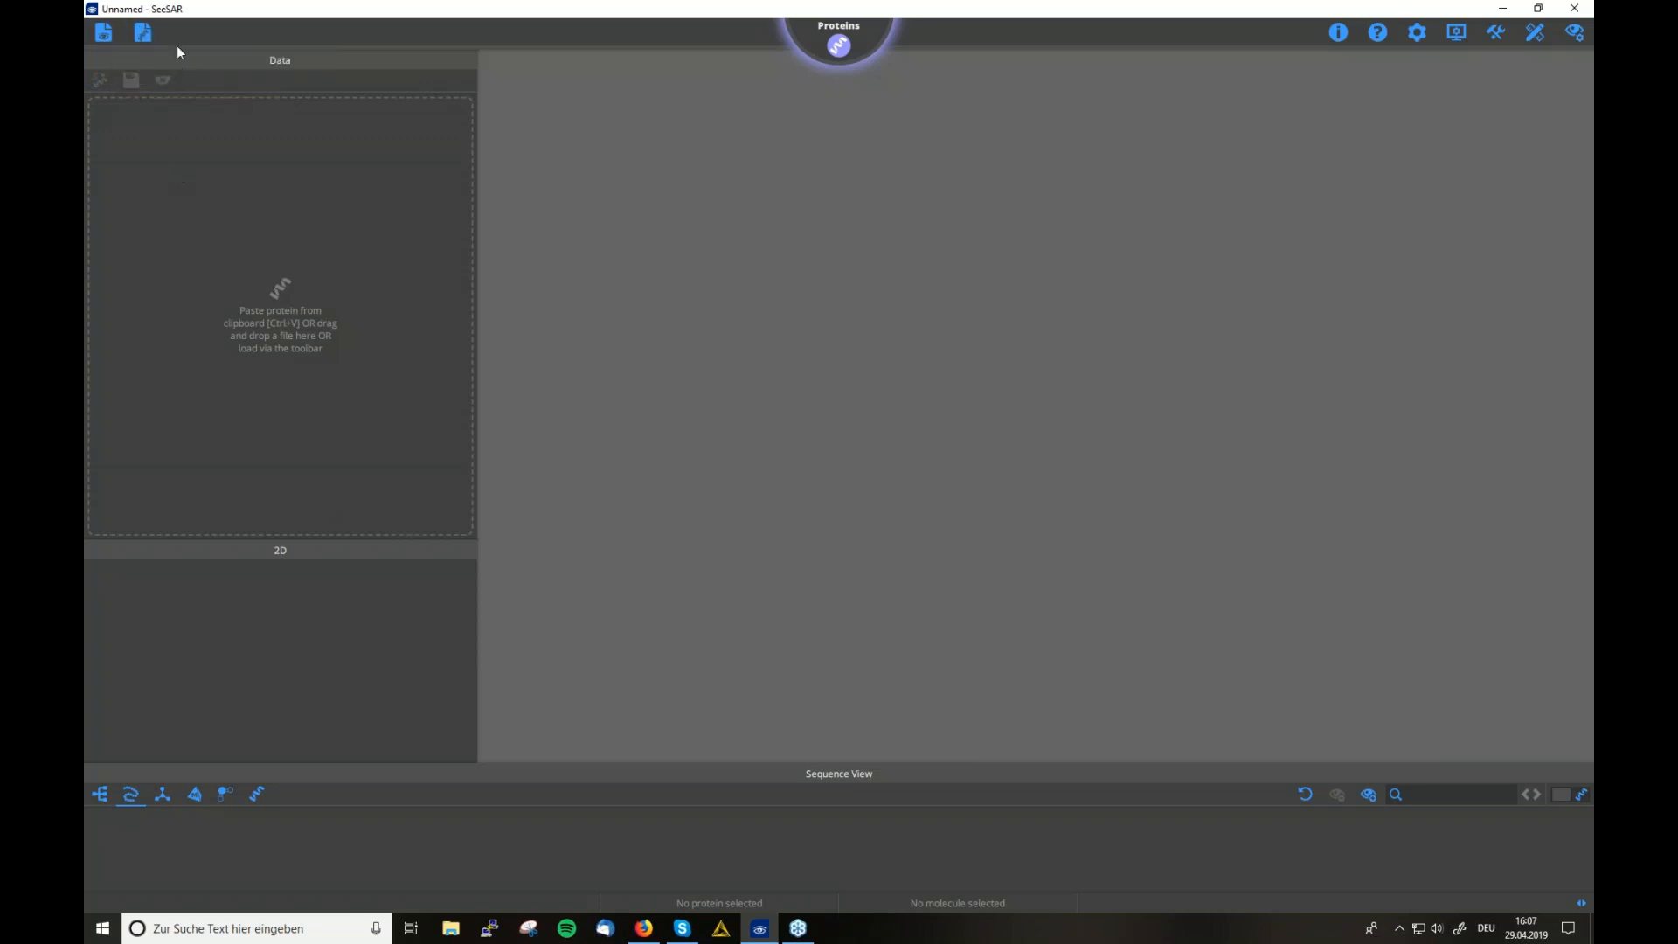
click(152, 38)
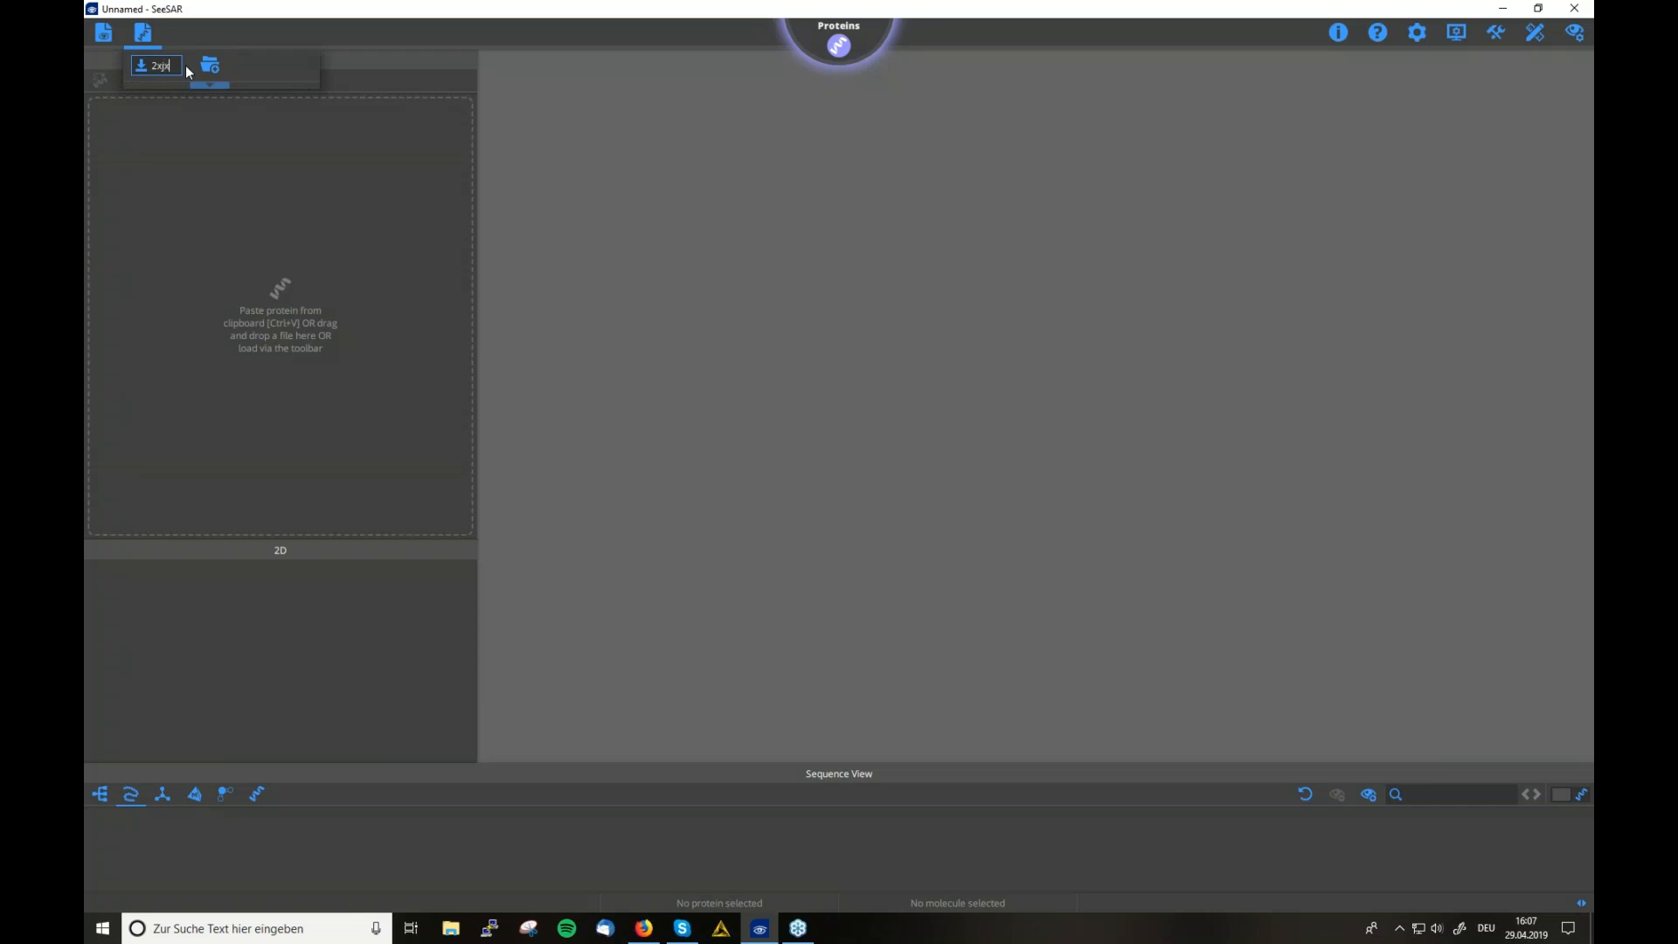
text(2xjx)
key(Return)
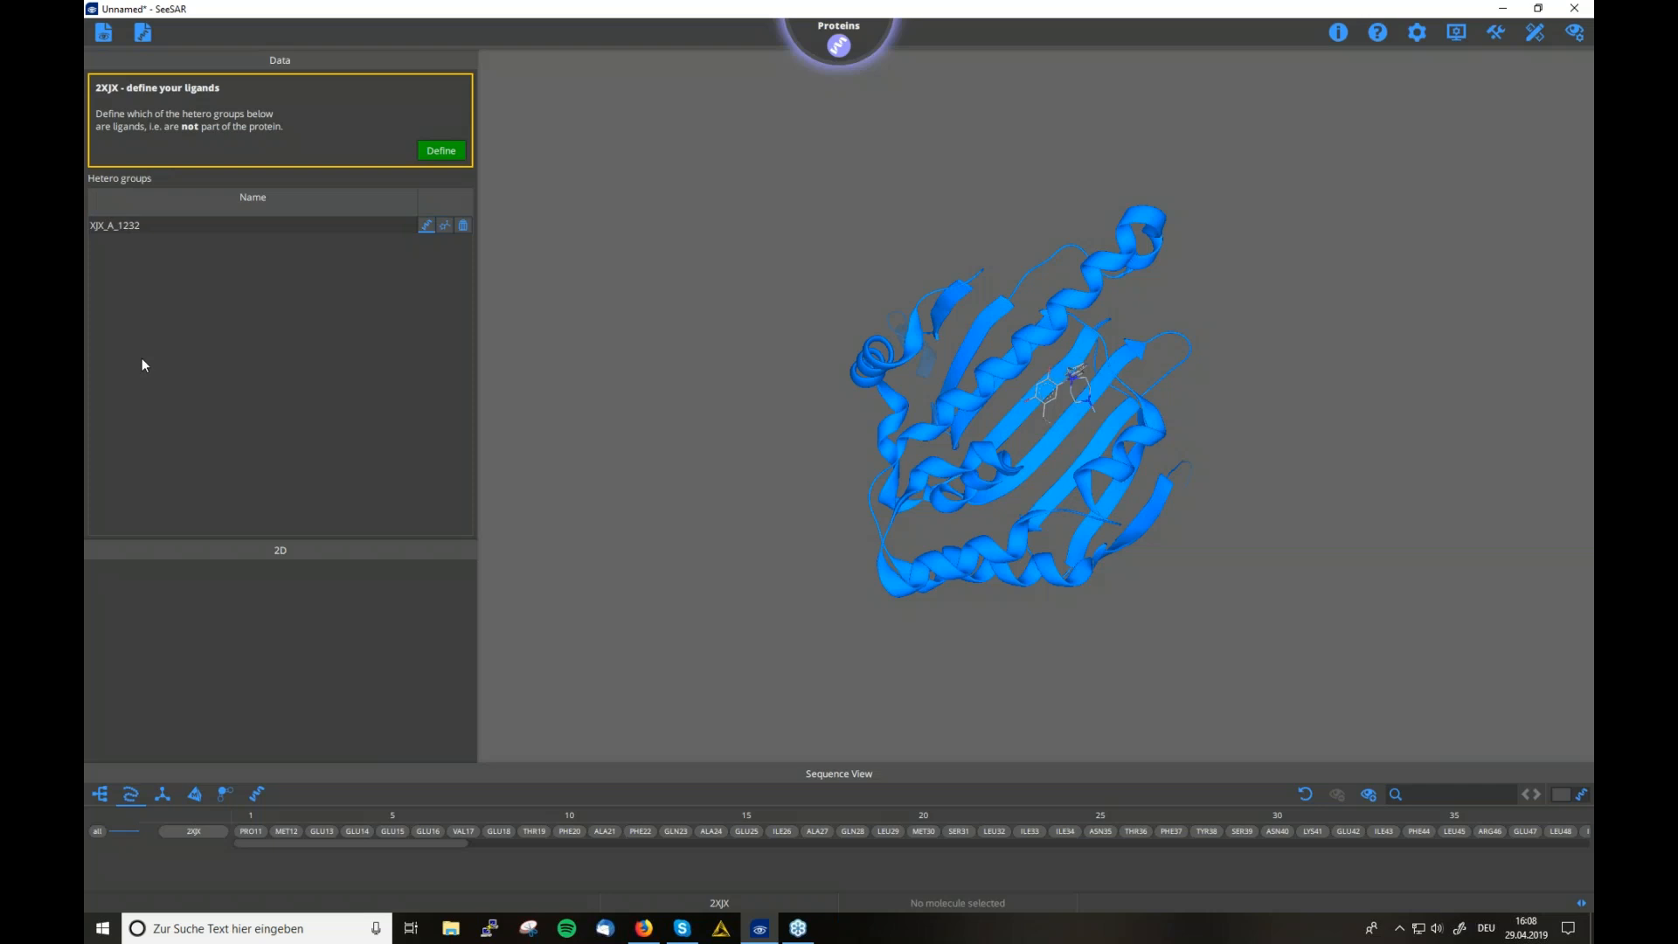
Define the hetero group XJX_A_1232 as the ligand of 2XJX and display it in the protein
click(144, 229)
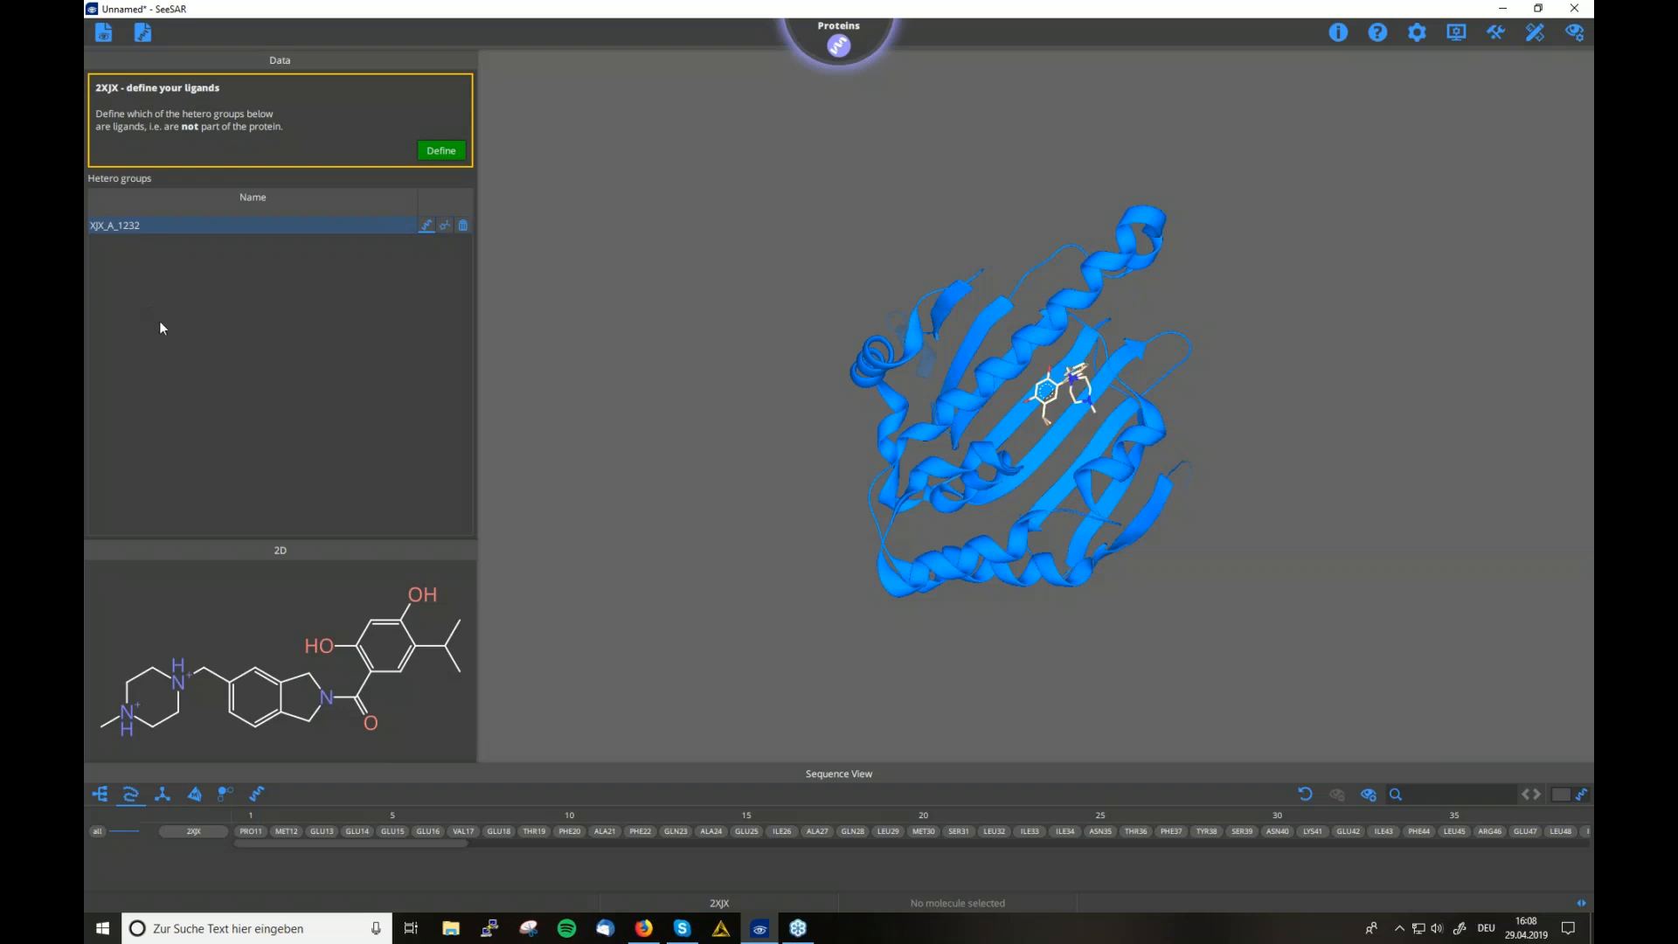
click(444, 226)
click(437, 158)
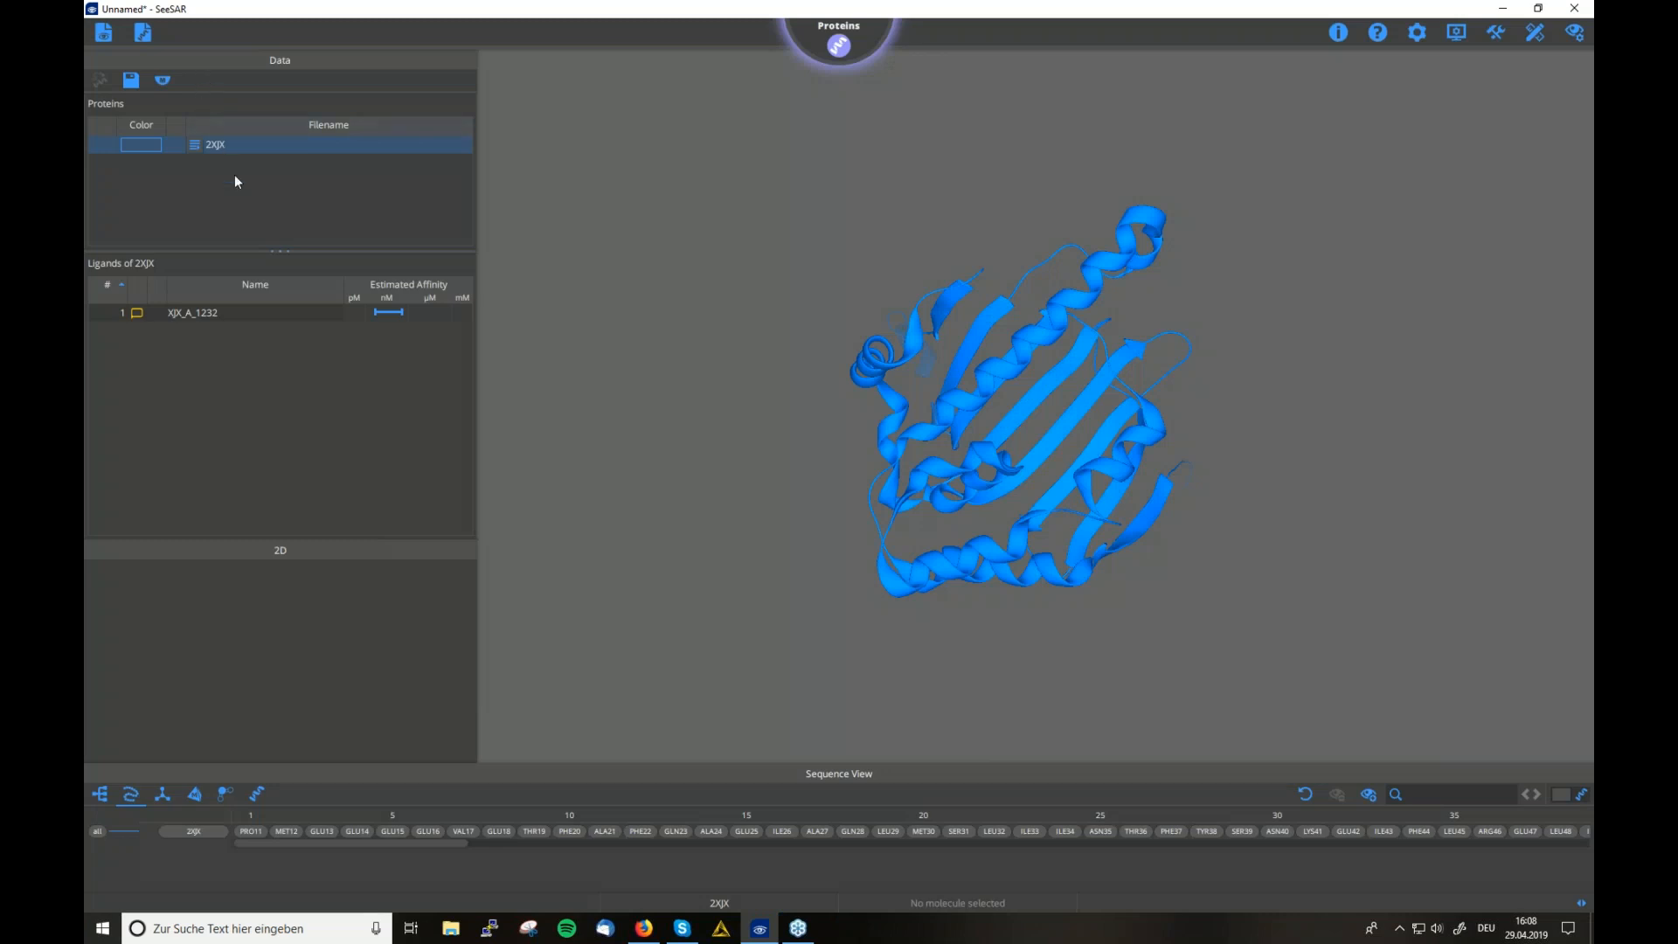
click(222, 314)
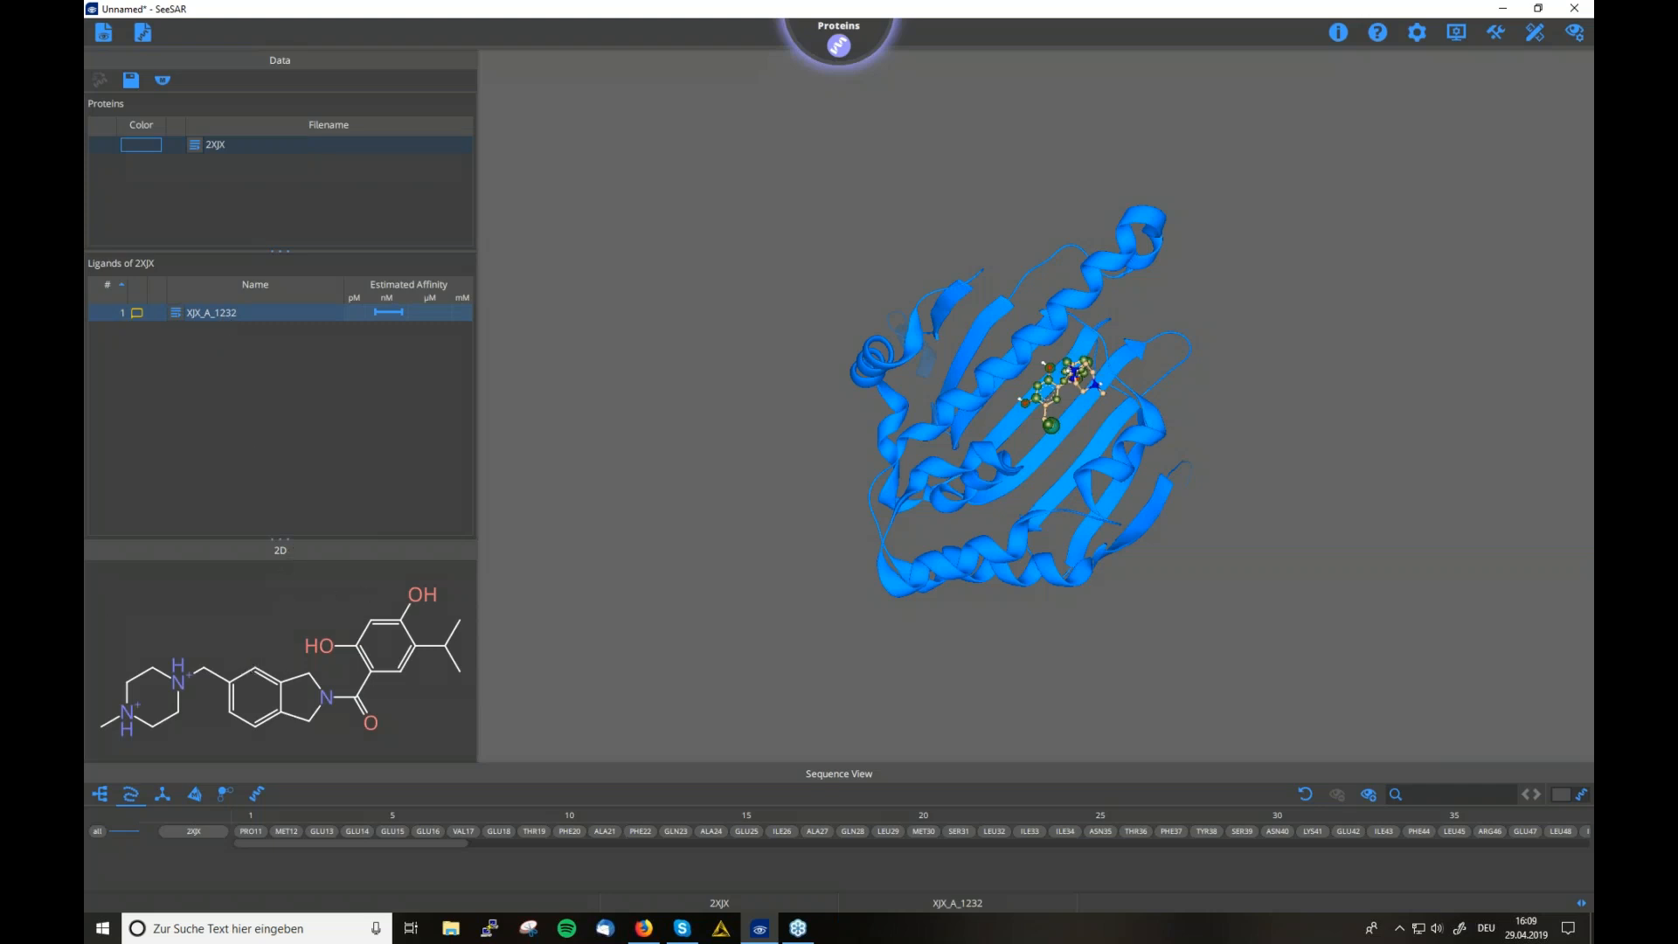
Enlarge the 2D structure and ligand table areas slightly and make the data area narrower
mouse_move(279, 540)
mouse_down()
mouse_move(271, 106)
mouse_move(291, 517)
mouse_up()
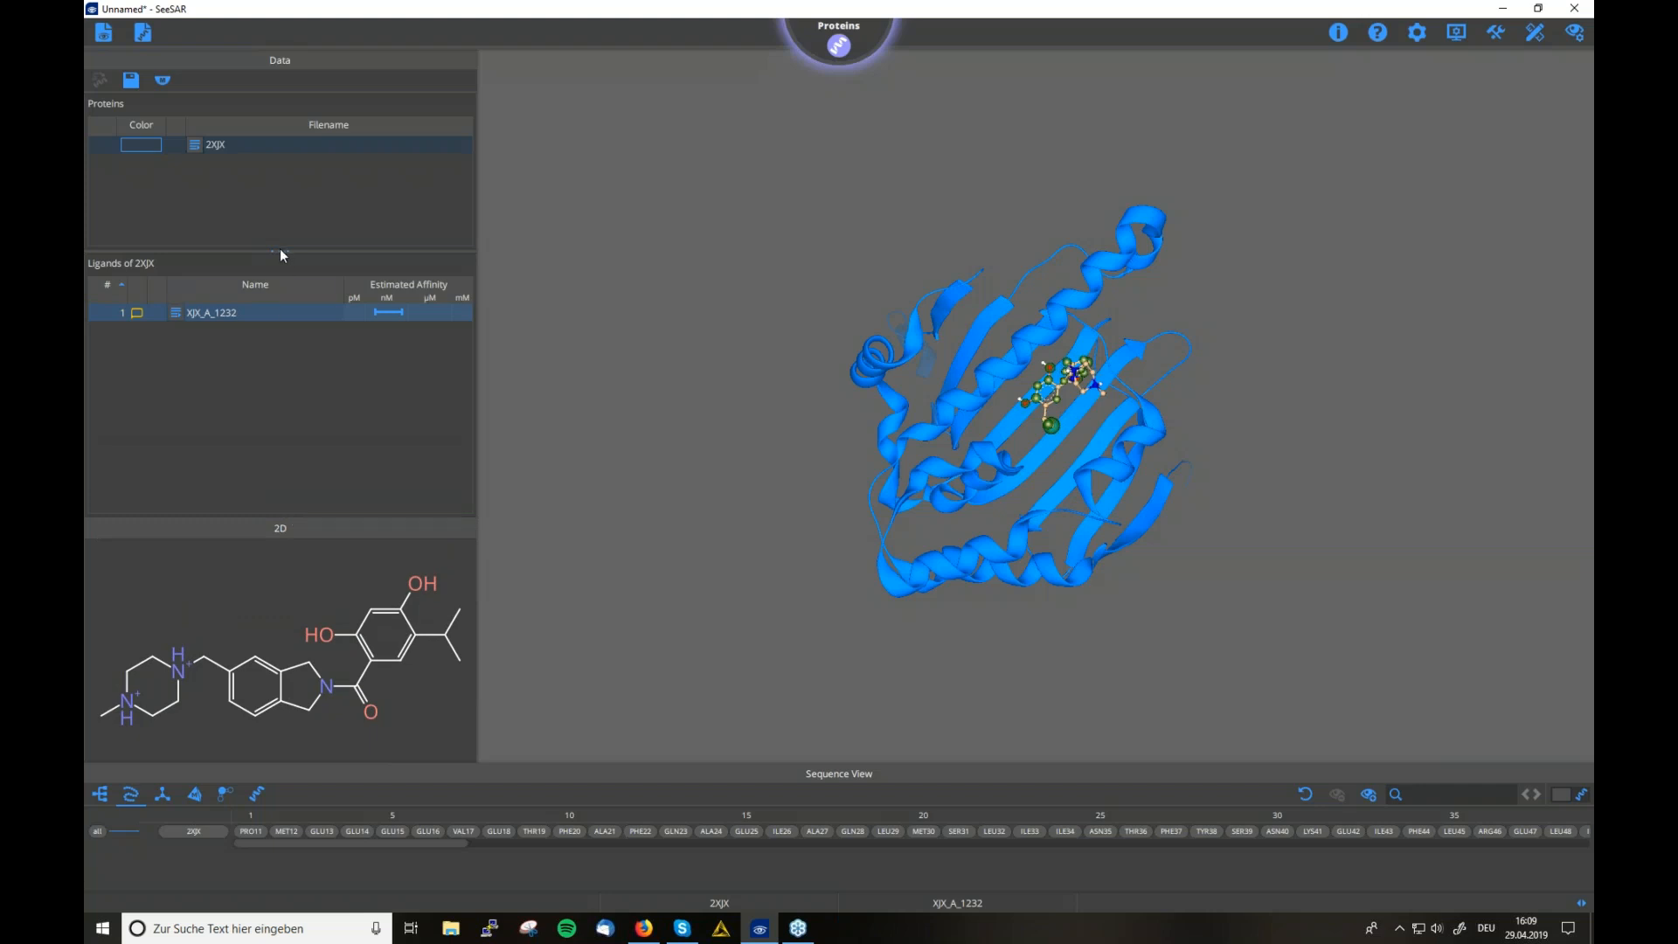
drag(279, 250, 285, 244)
drag(477, 253, 460, 219)
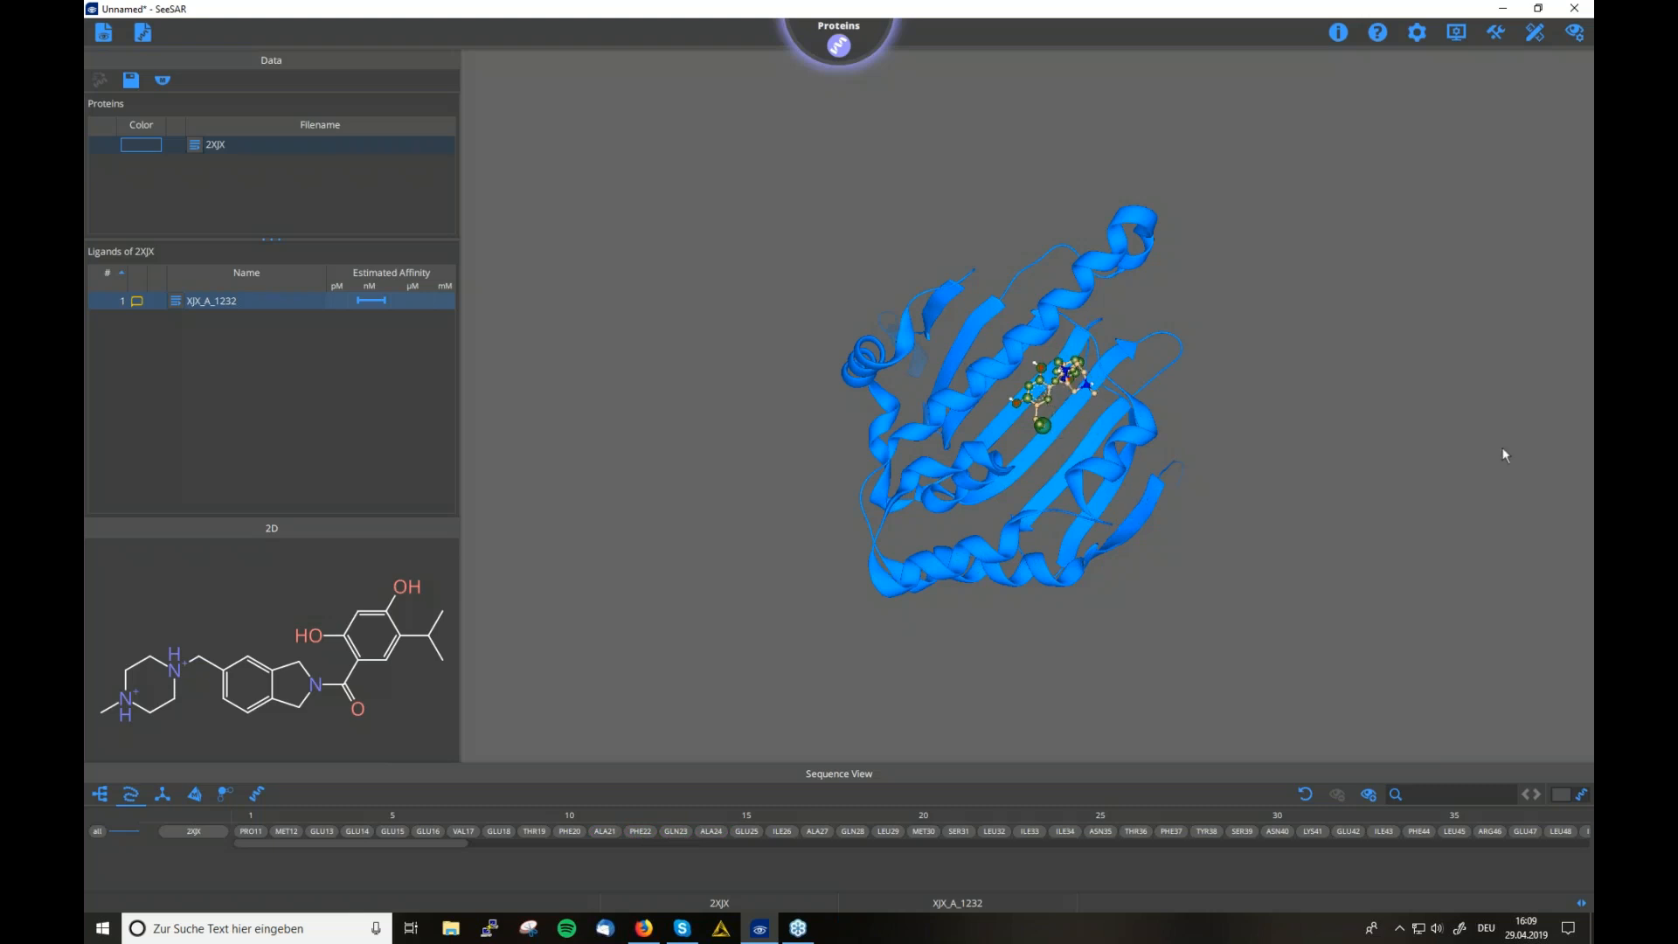
Try the red-green color blindness scheme on the ligand's atom spheres, viewed up close, and return to the standard red-green colors
scroll(1503, 447, up, 5)
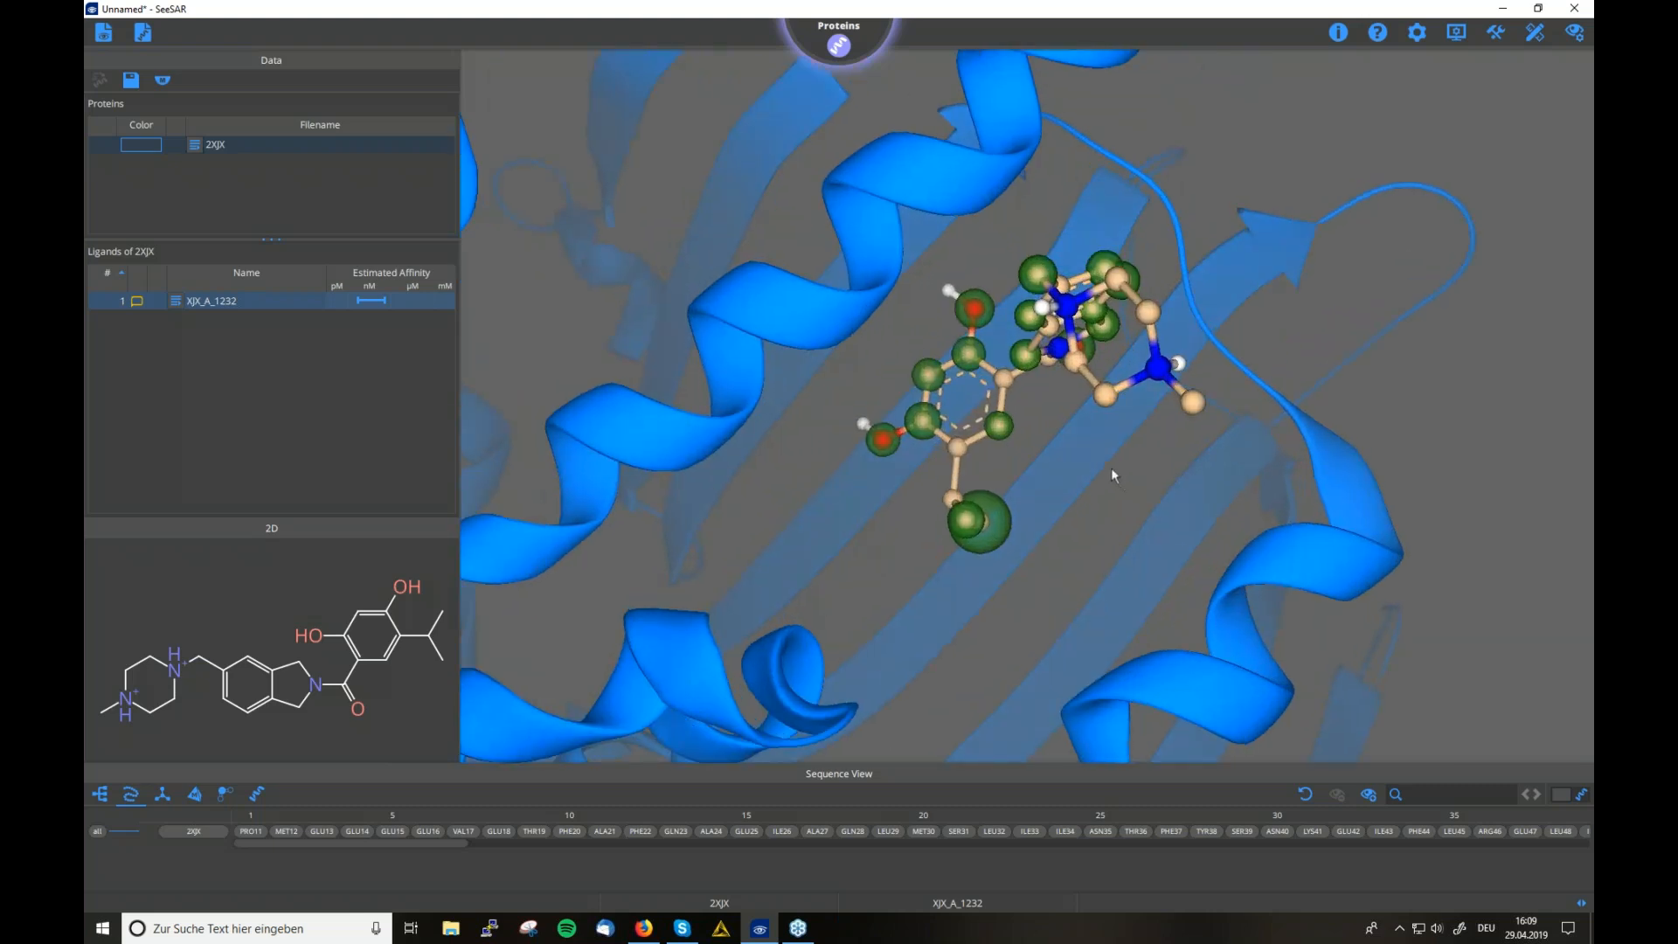
mouse_move(1090, 458)
mouse_down()
mouse_move(1072, 433)
mouse_move(1155, 439)
mouse_move(1131, 456)
mouse_up()
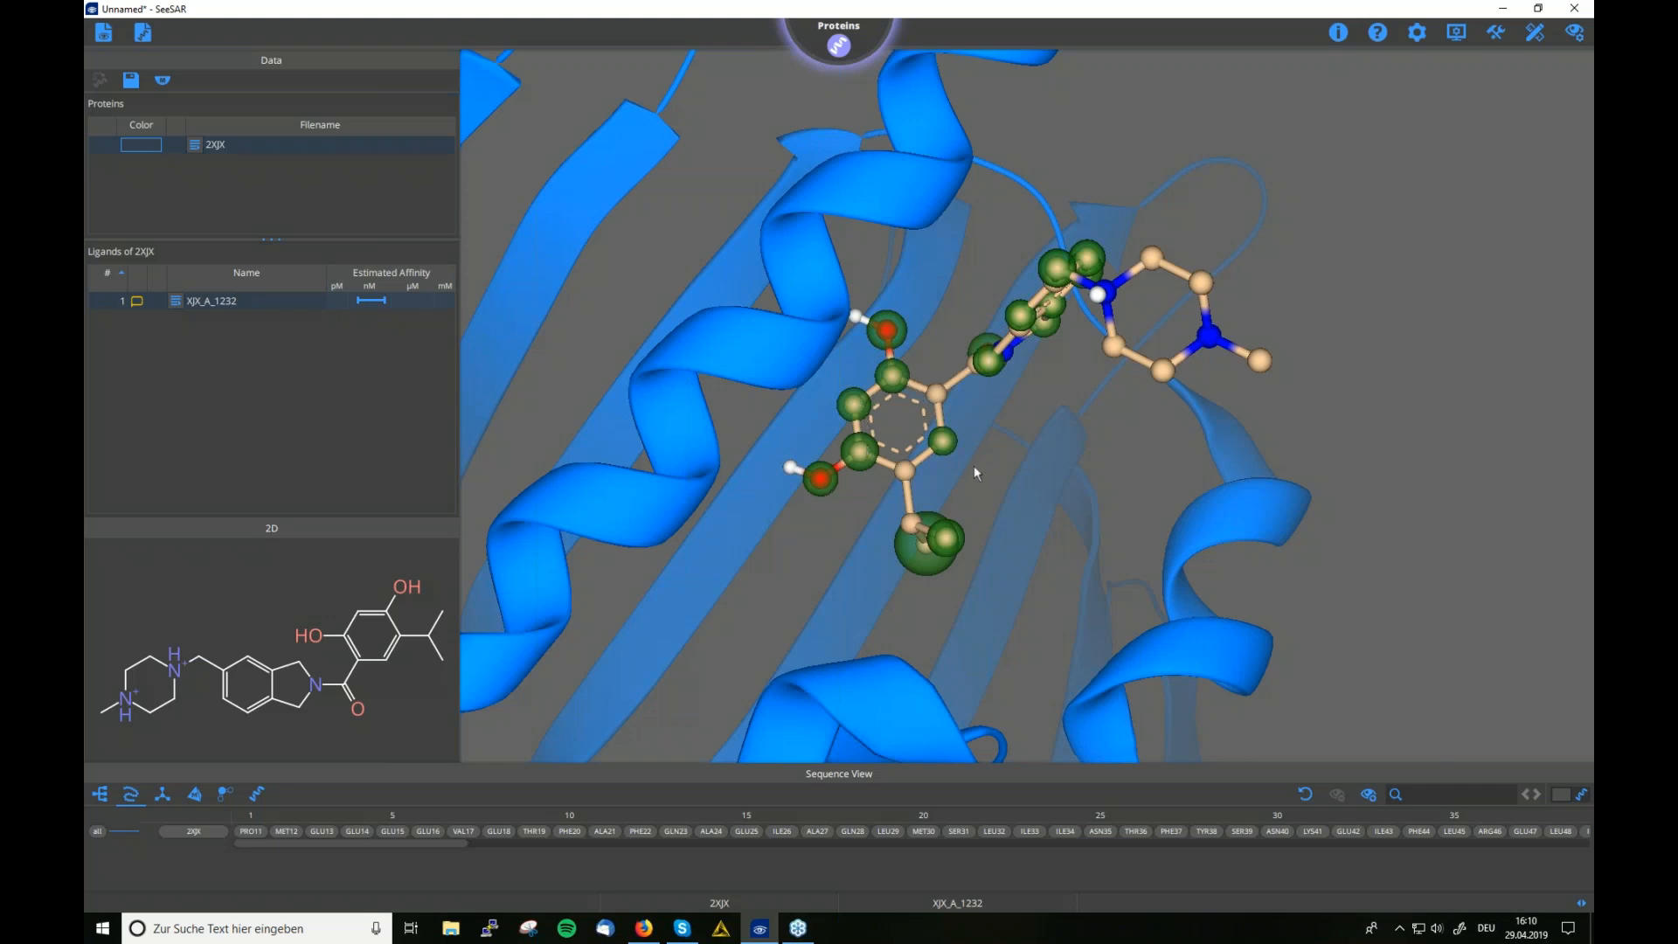
drag(988, 568, 989, 571)
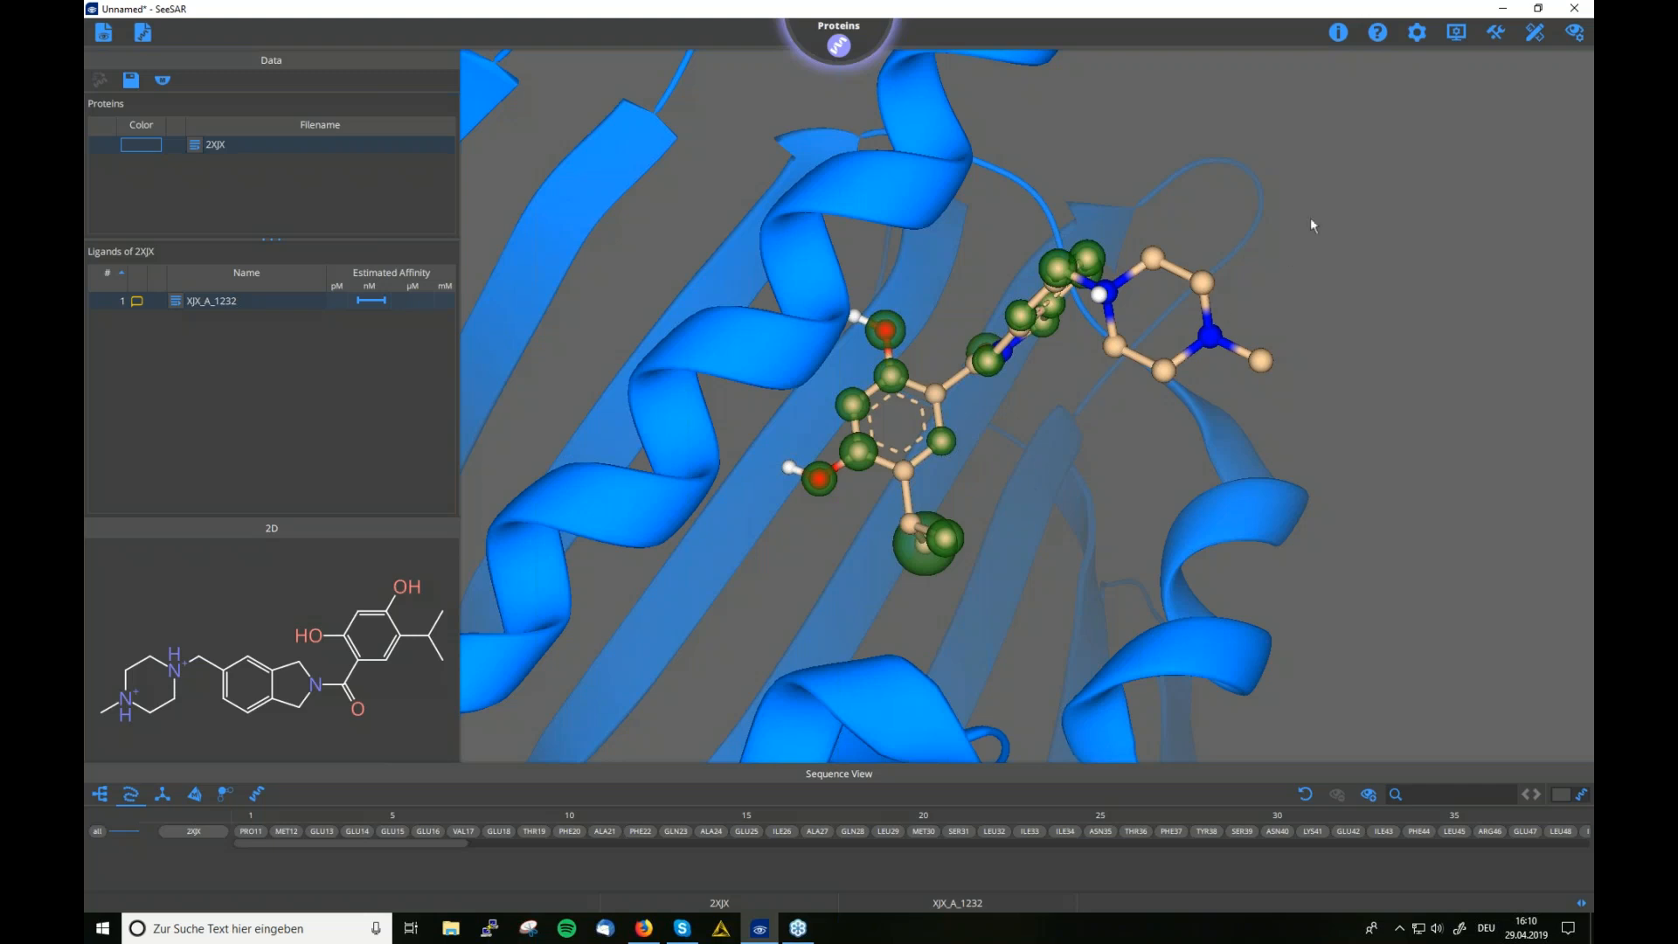
click(1454, 35)
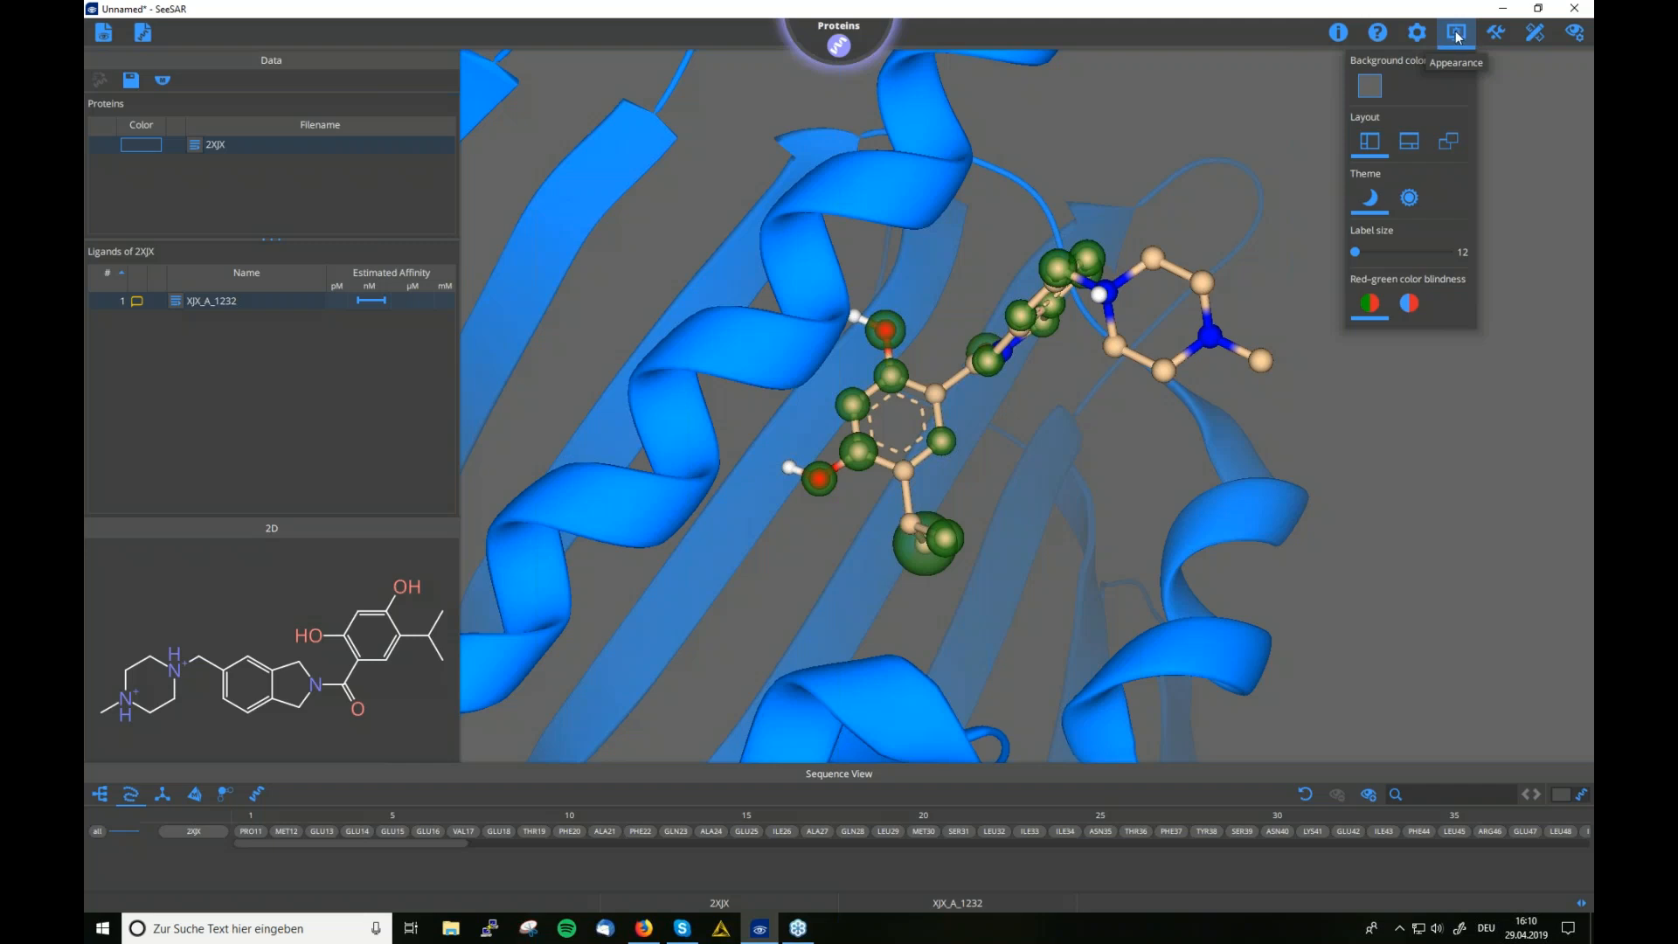
click(1413, 313)
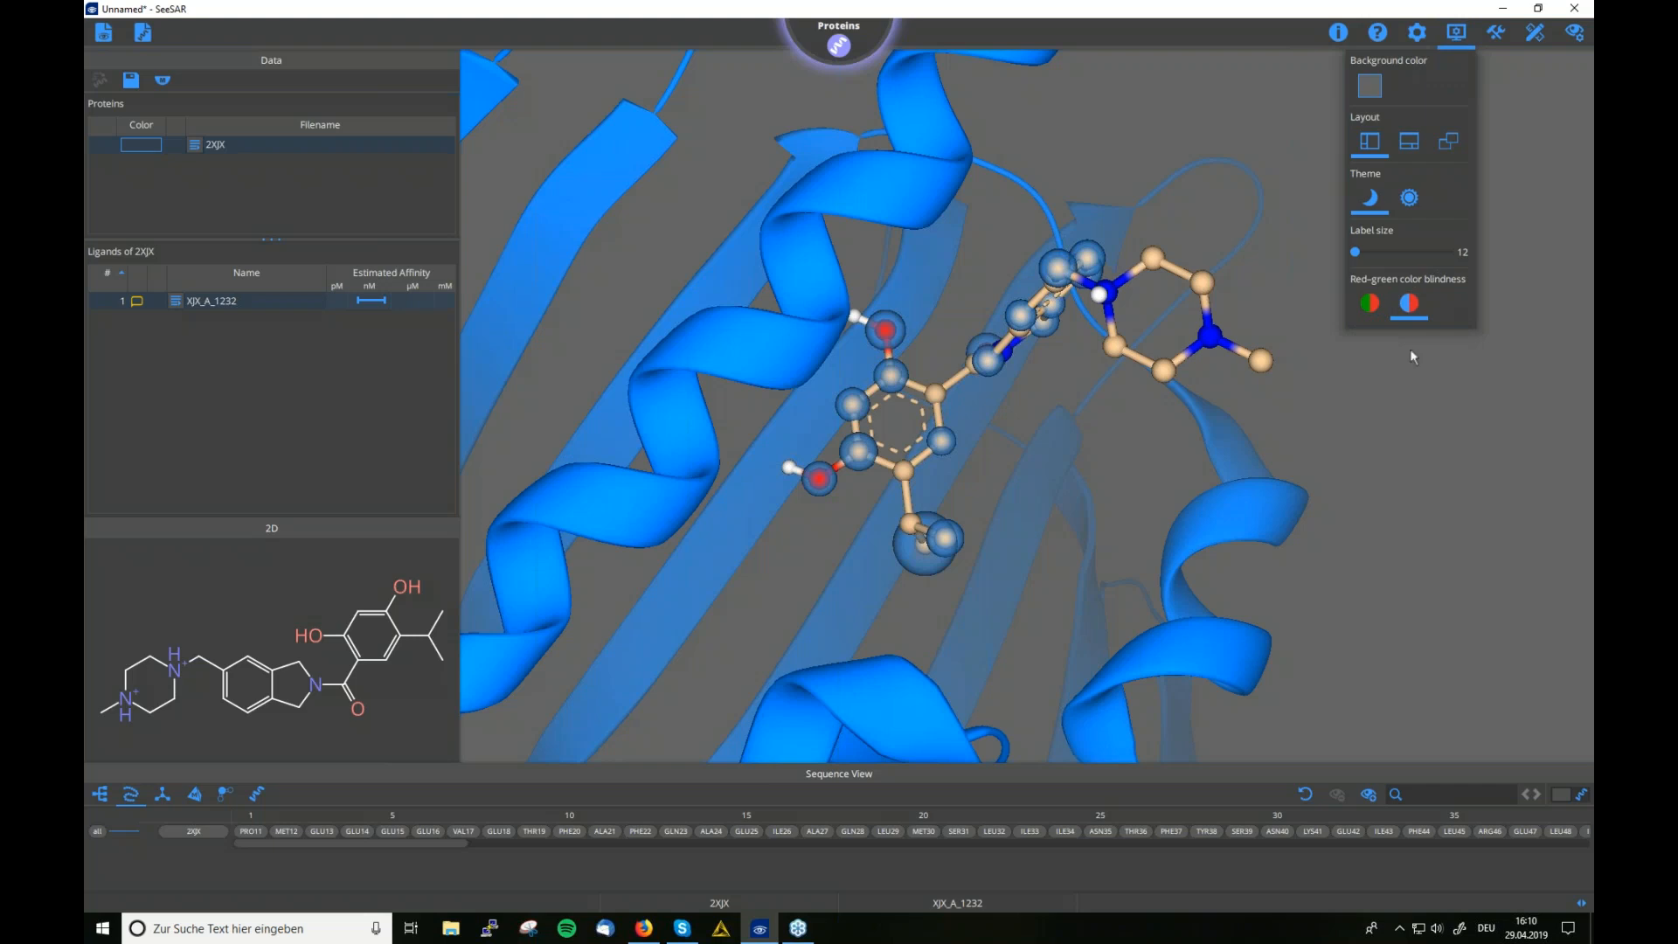
click(1379, 305)
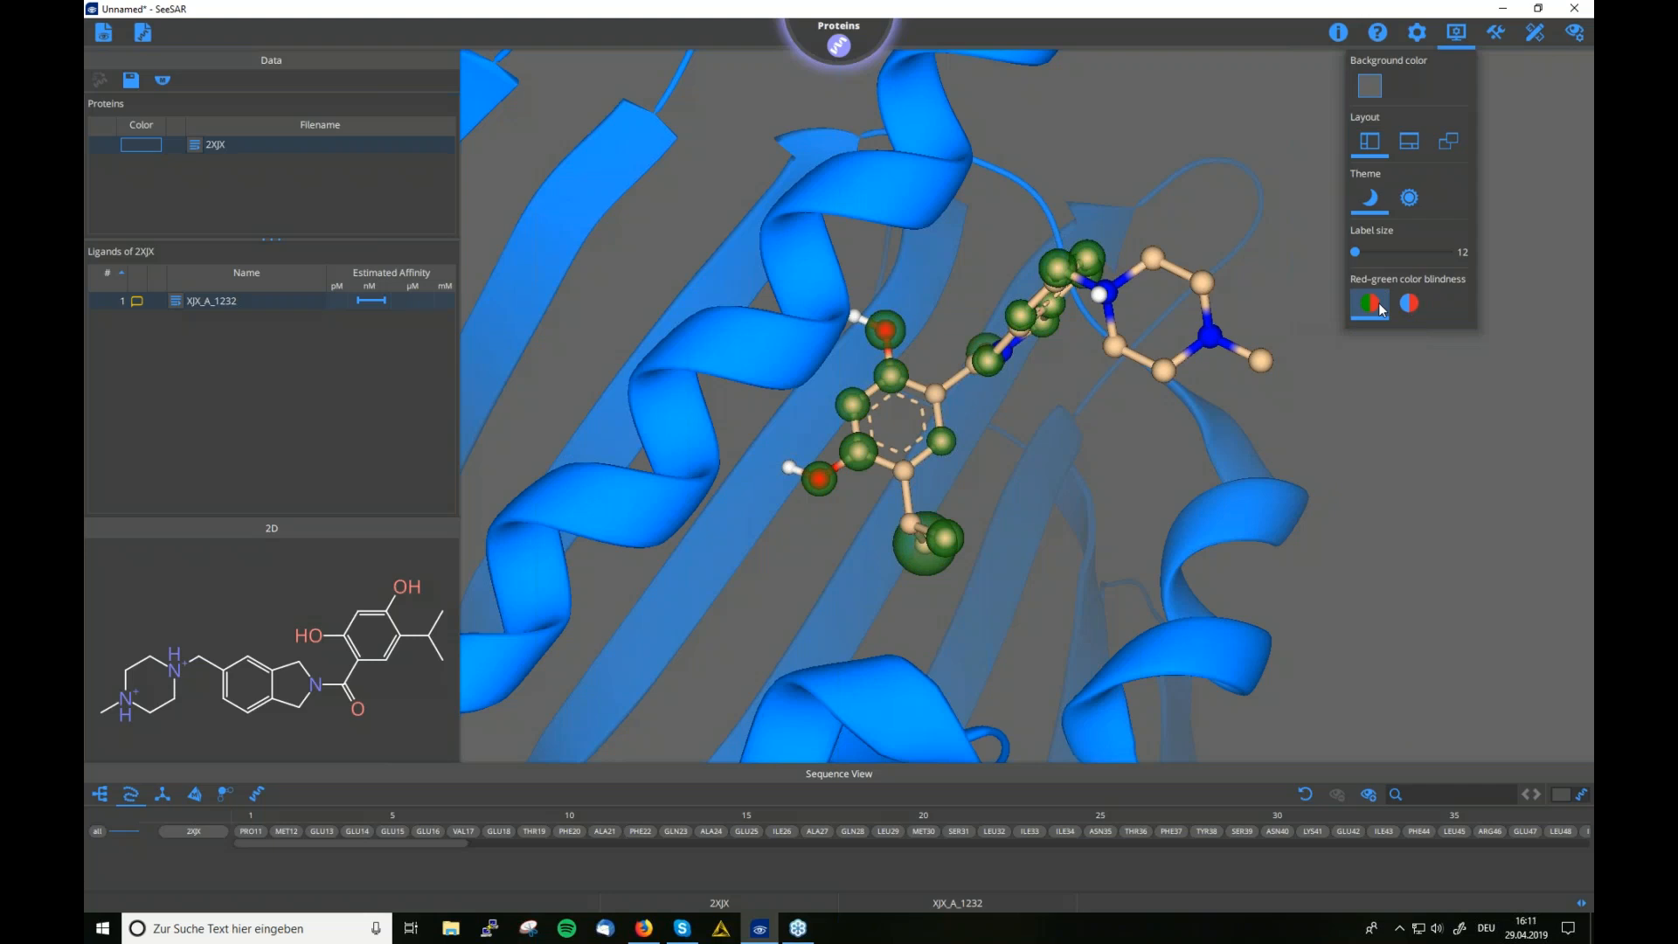
Apply the light theme, and try the other two window layouts before returning to the first layout
click(1410, 200)
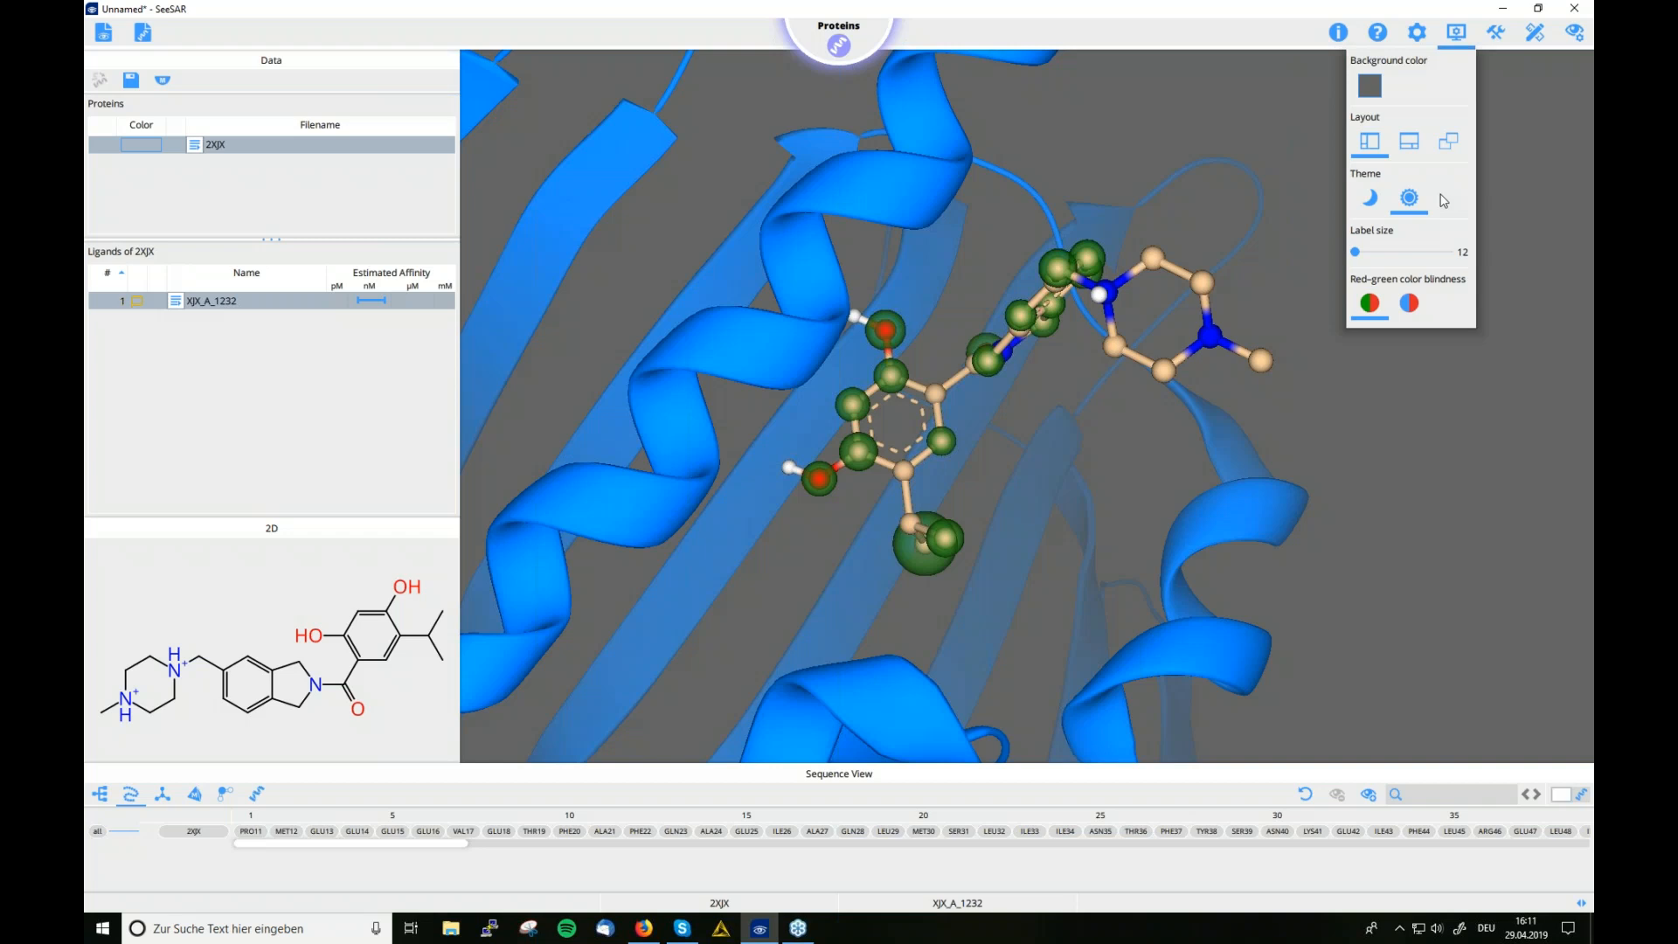
click(1409, 153)
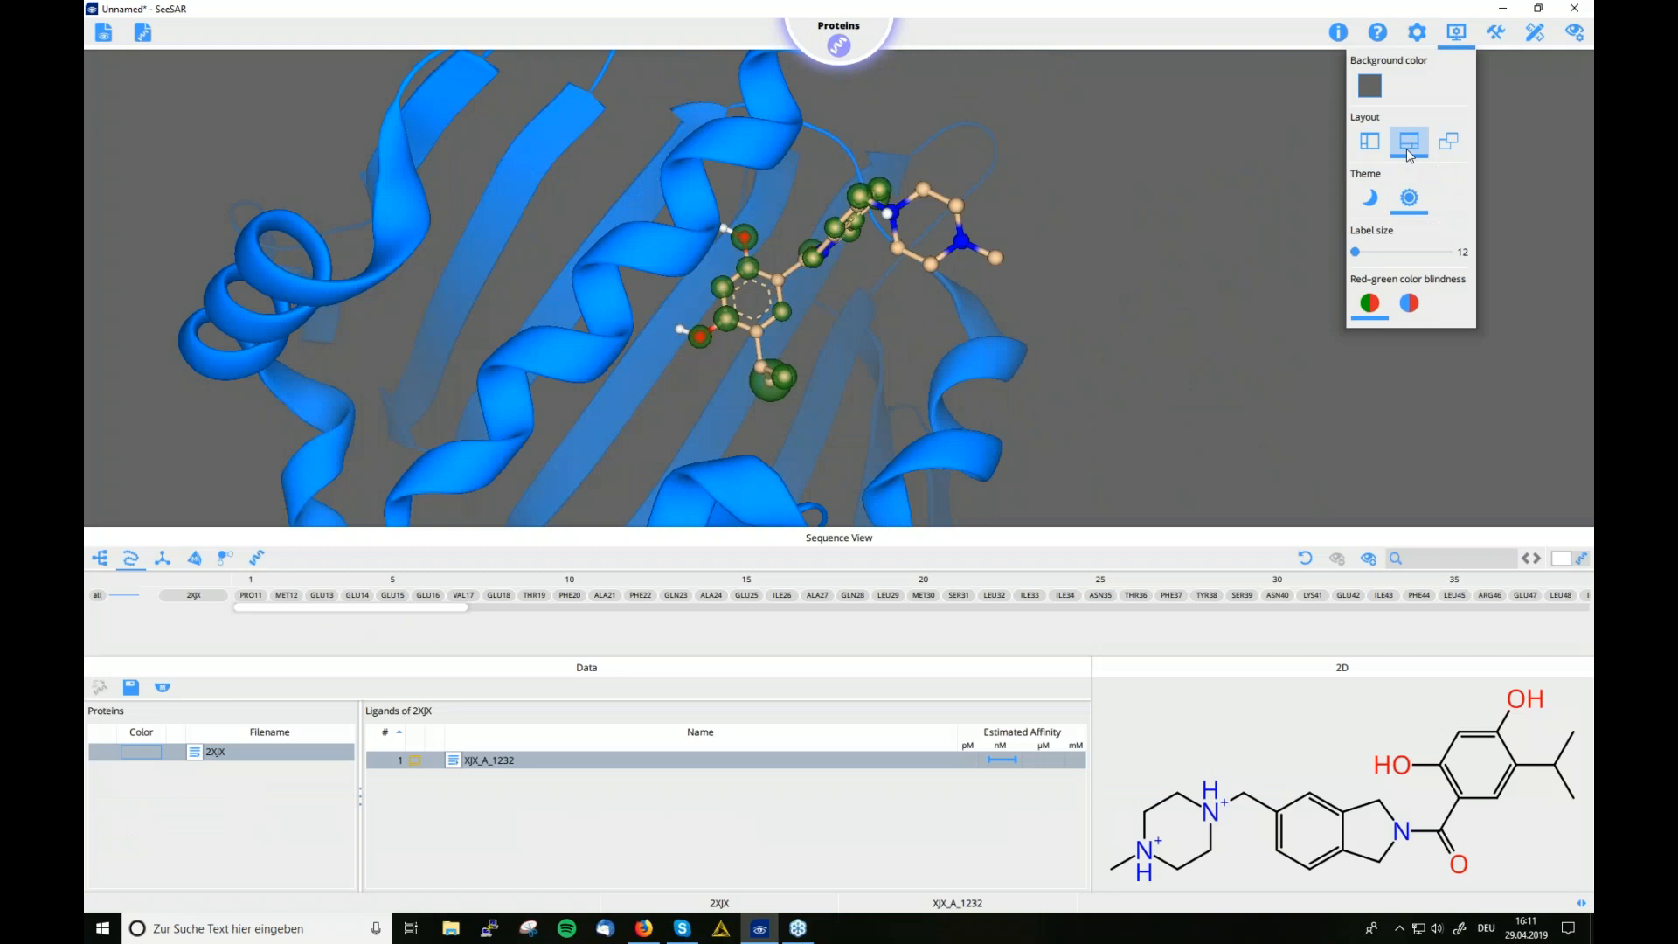
click(1447, 142)
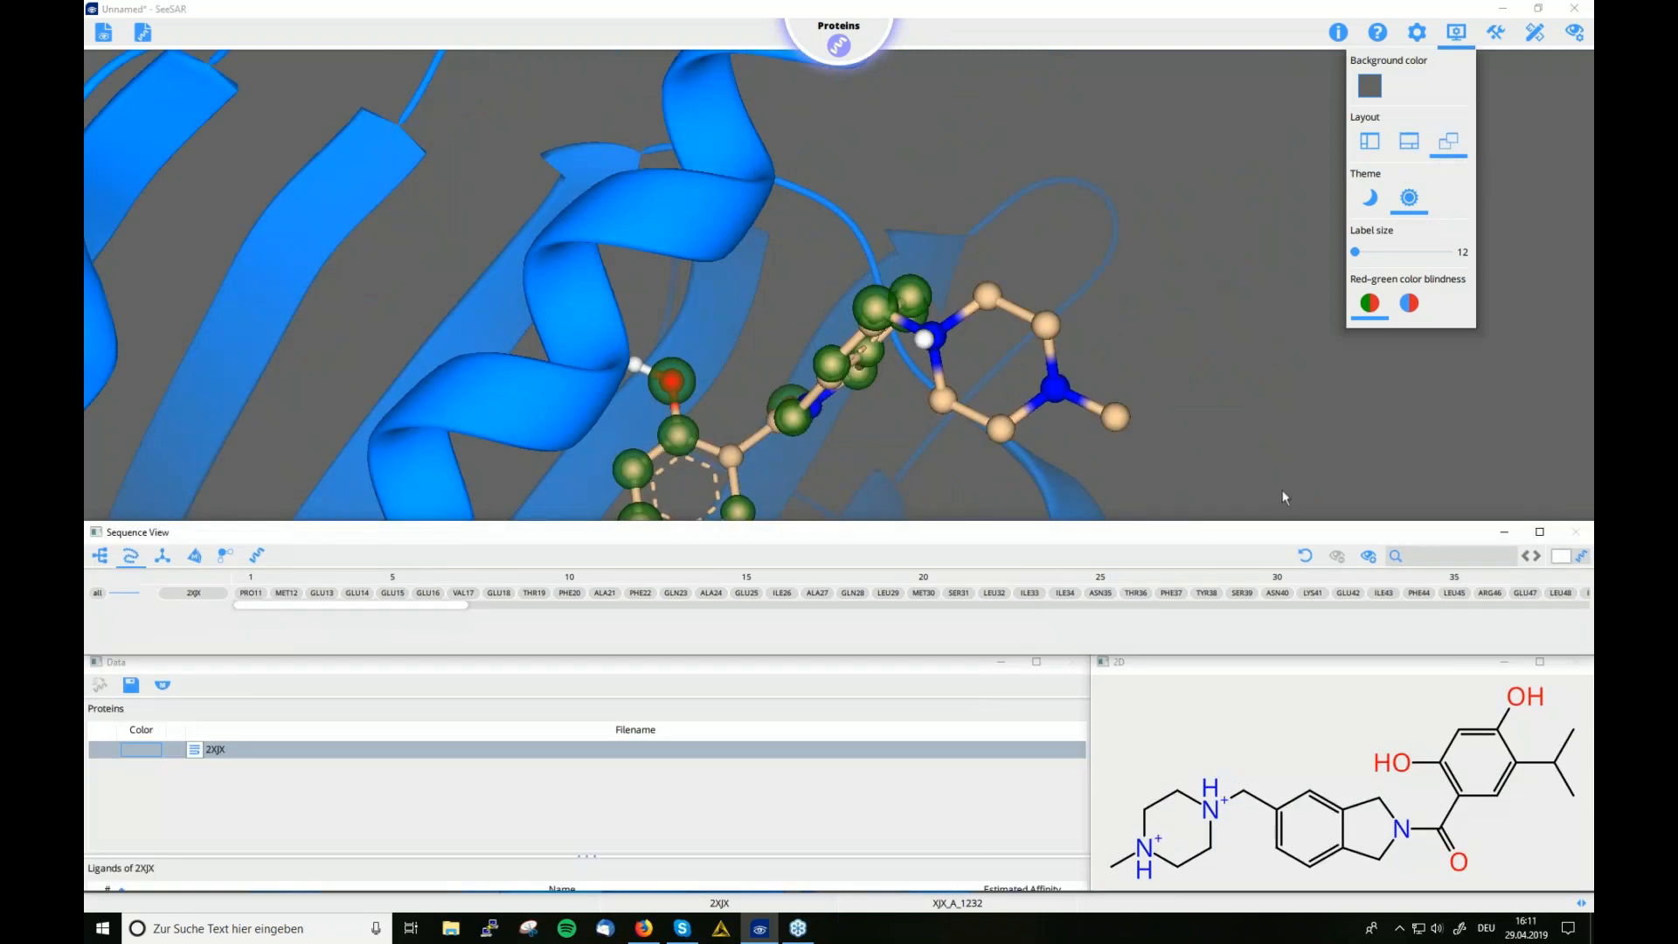
click(1383, 157)
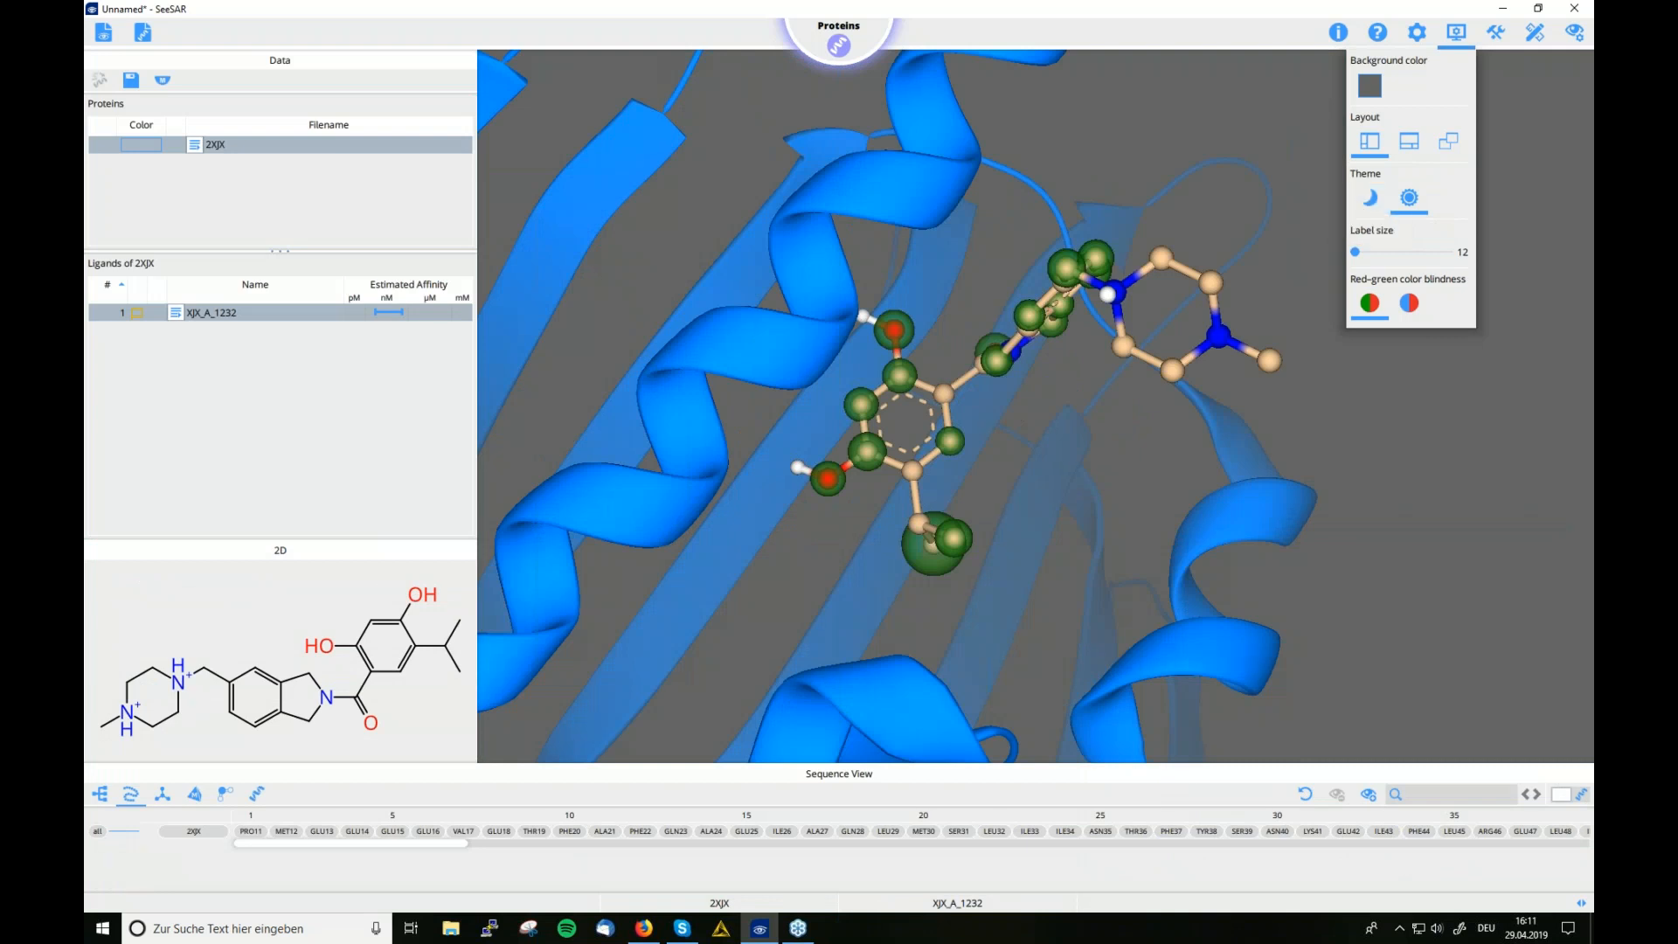
Set the background color of the 3D view to light gray #d8d8d8
click(1369, 86)
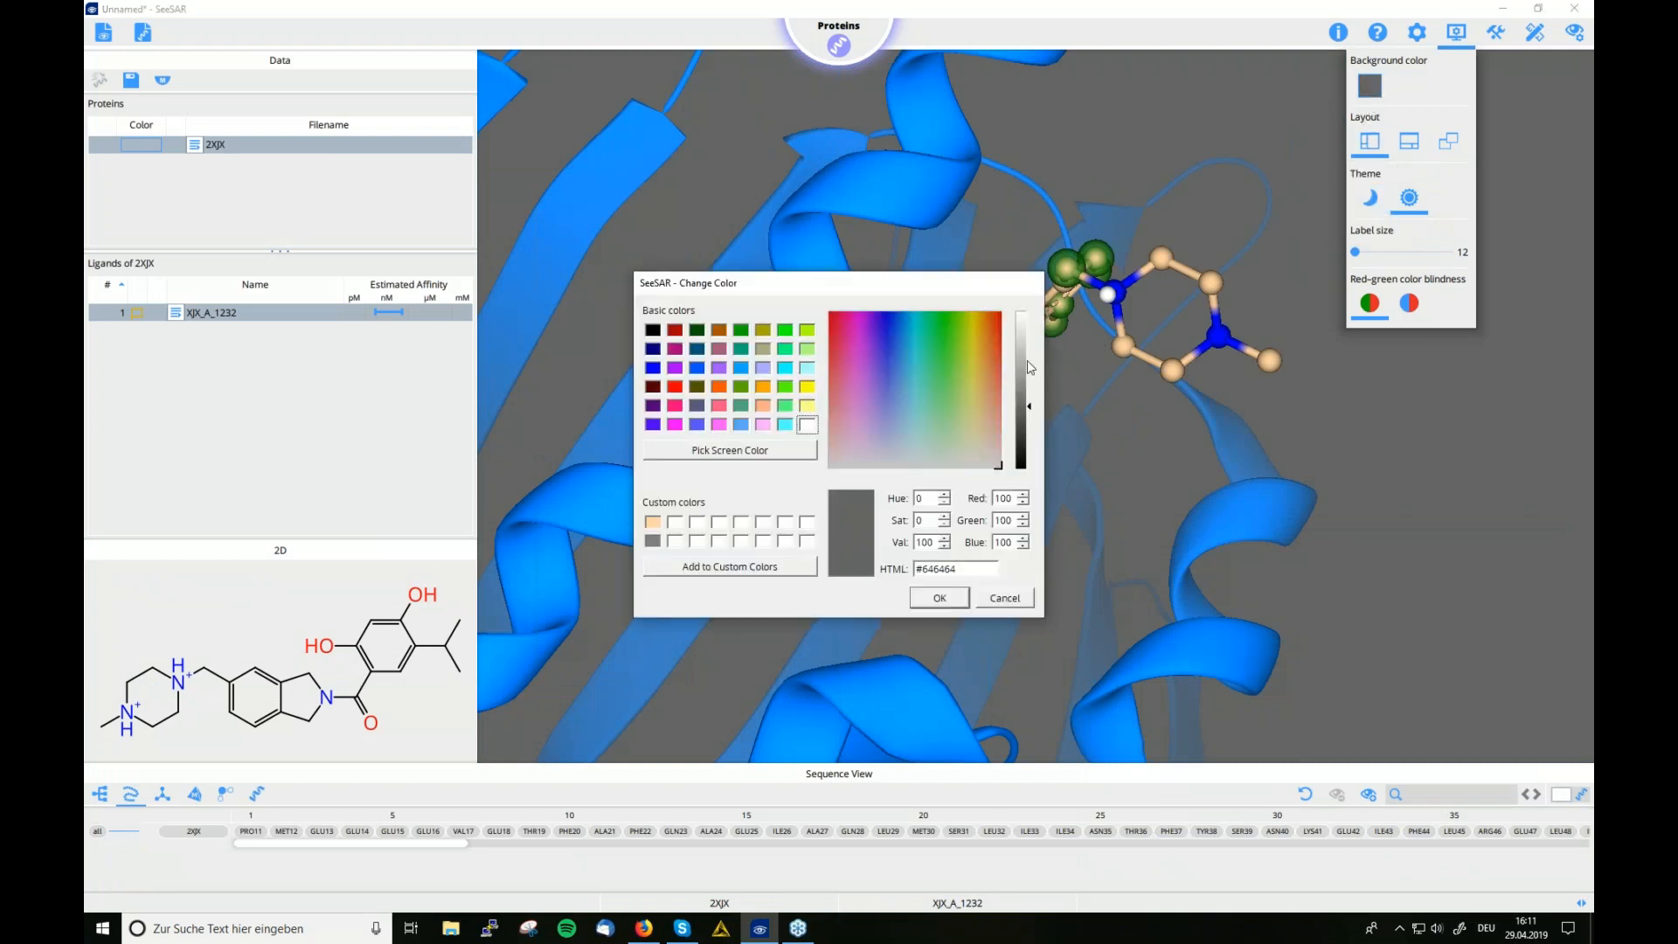
drag(1028, 361, 1028, 336)
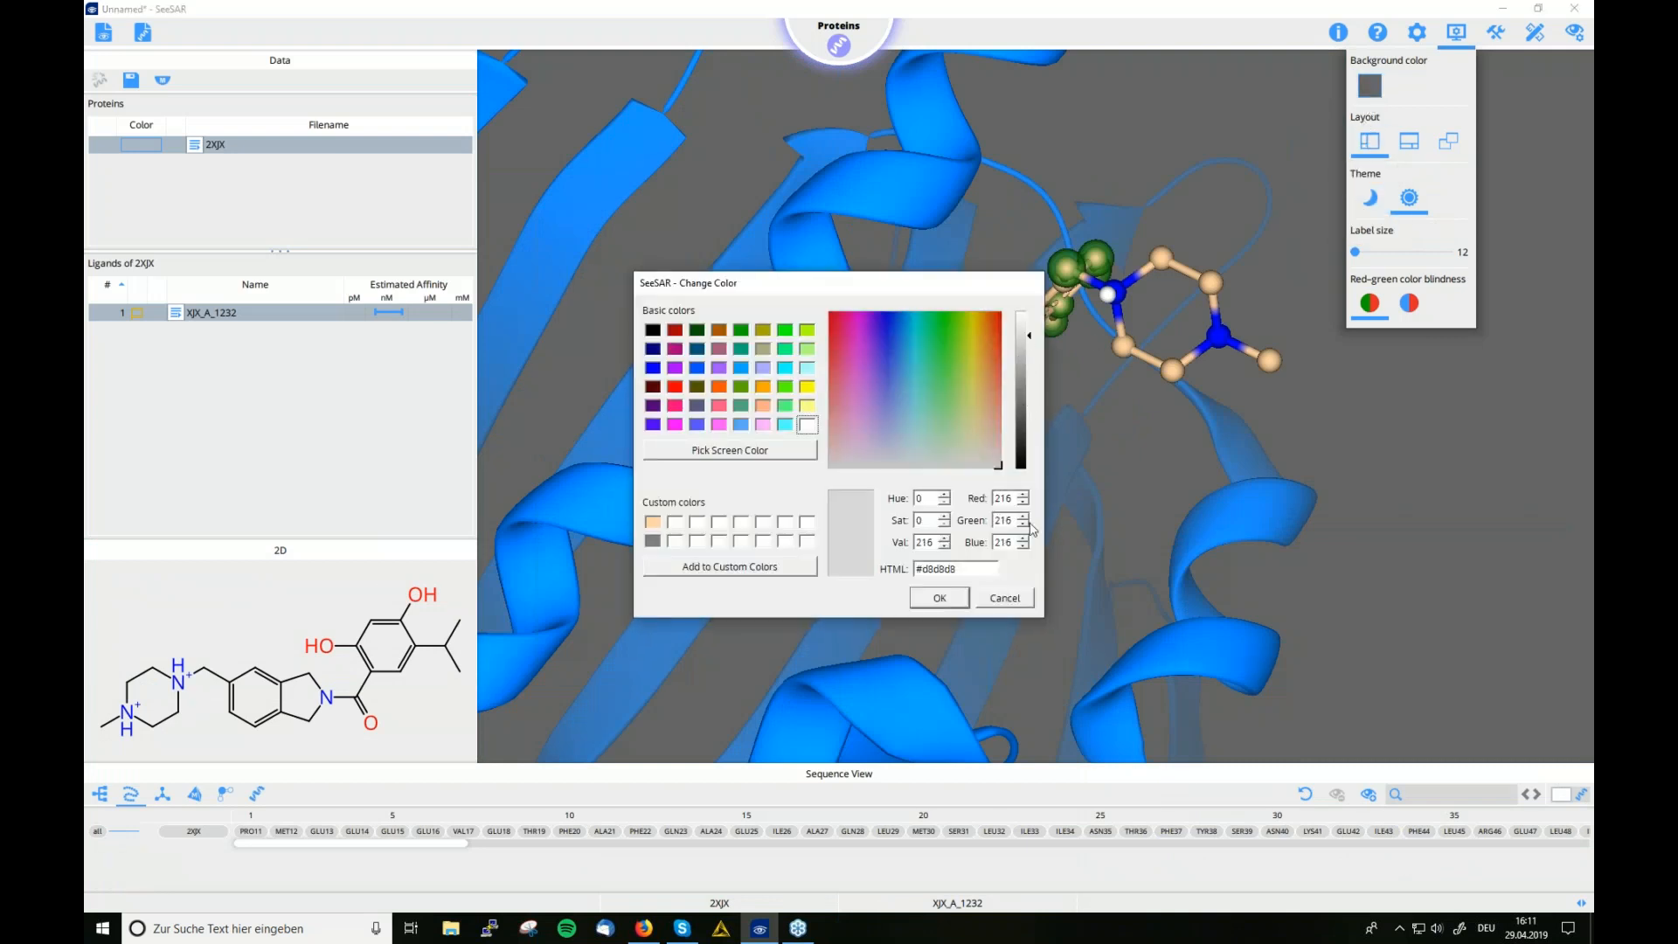
click(940, 601)
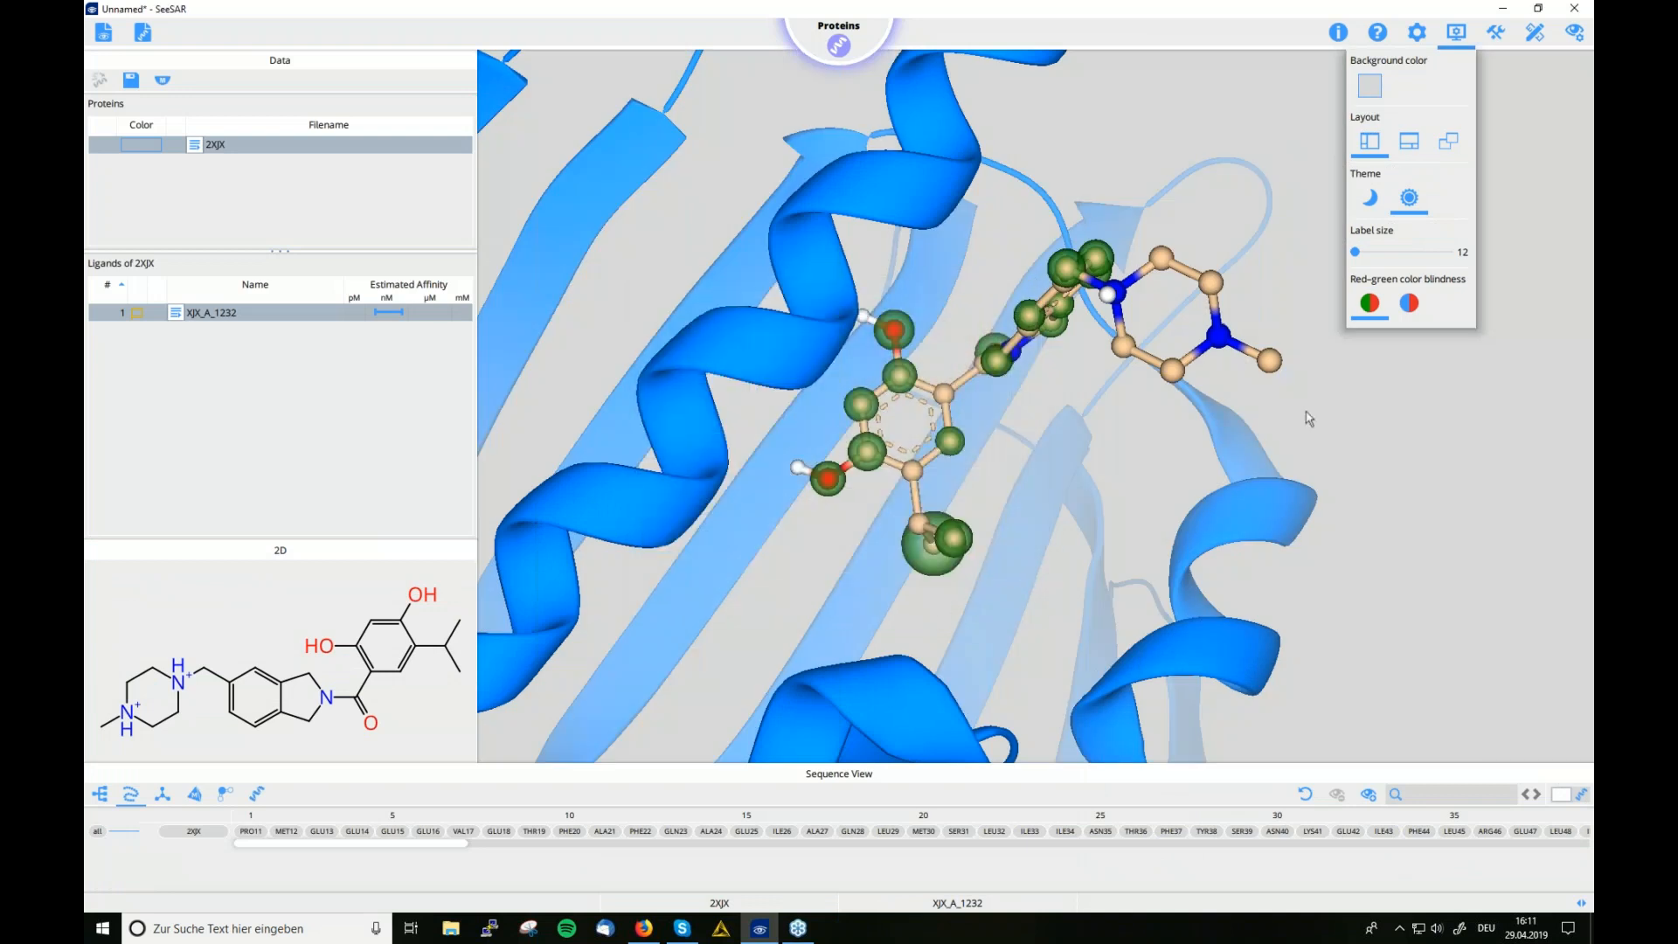
click(1465, 35)
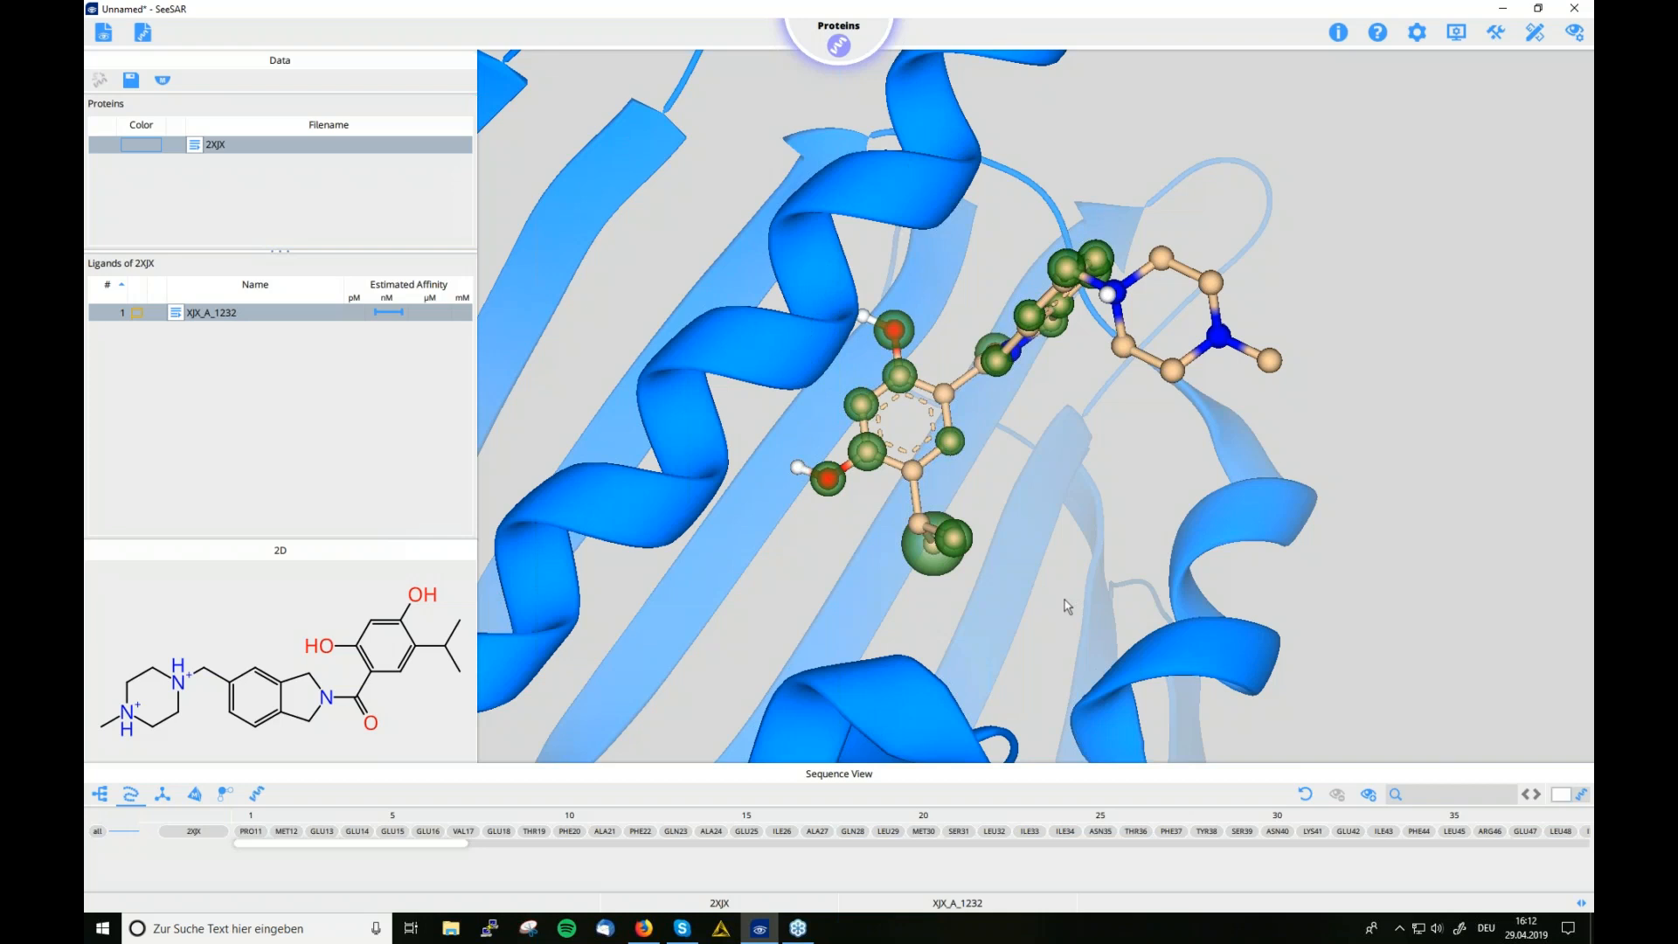
Add the ligand XJX_A_1232 to Binding Site mode
scroll(1064, 601, down, 5)
scroll(1027, 543, up, 3)
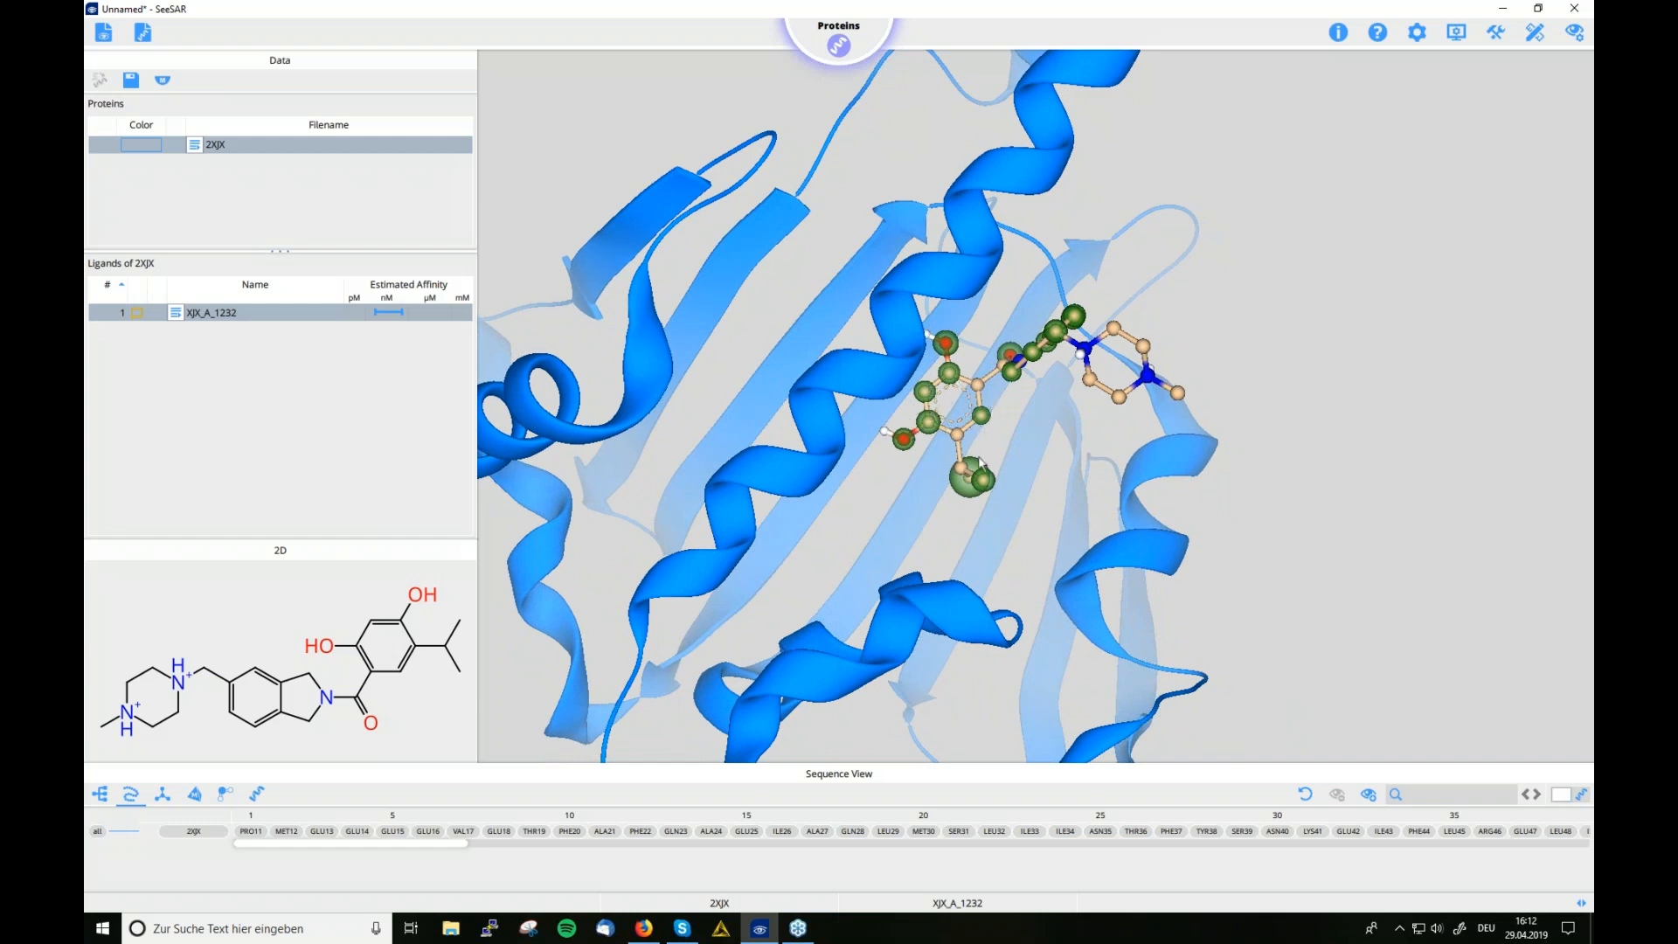
scroll(979, 463, down, 3)
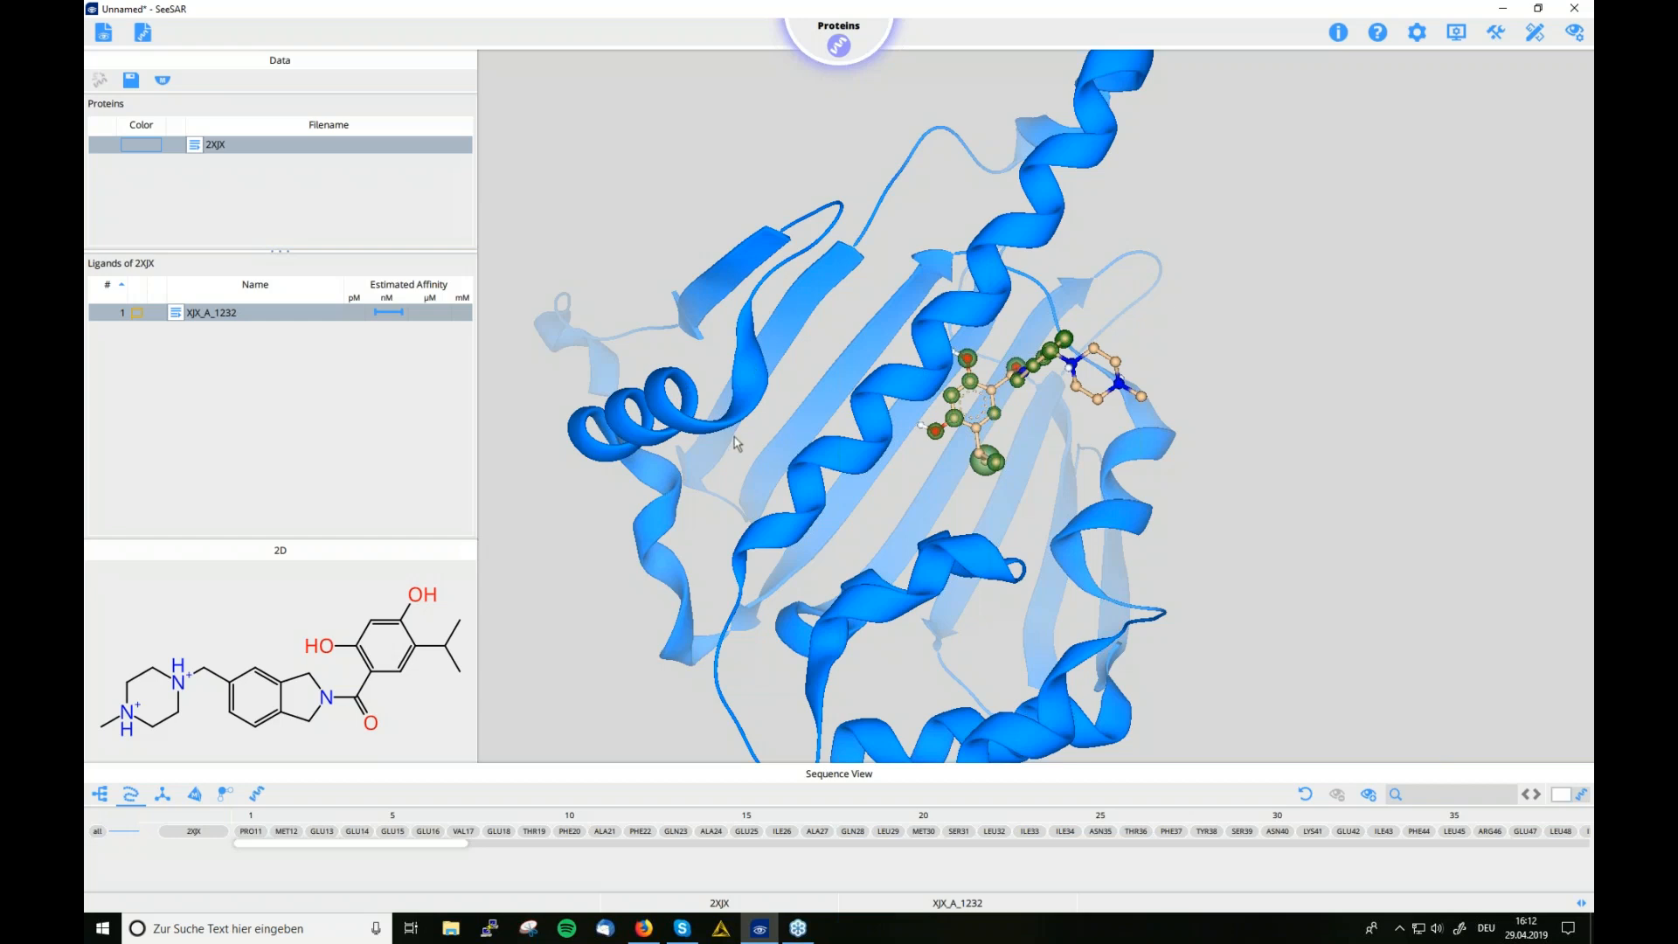
click(177, 316)
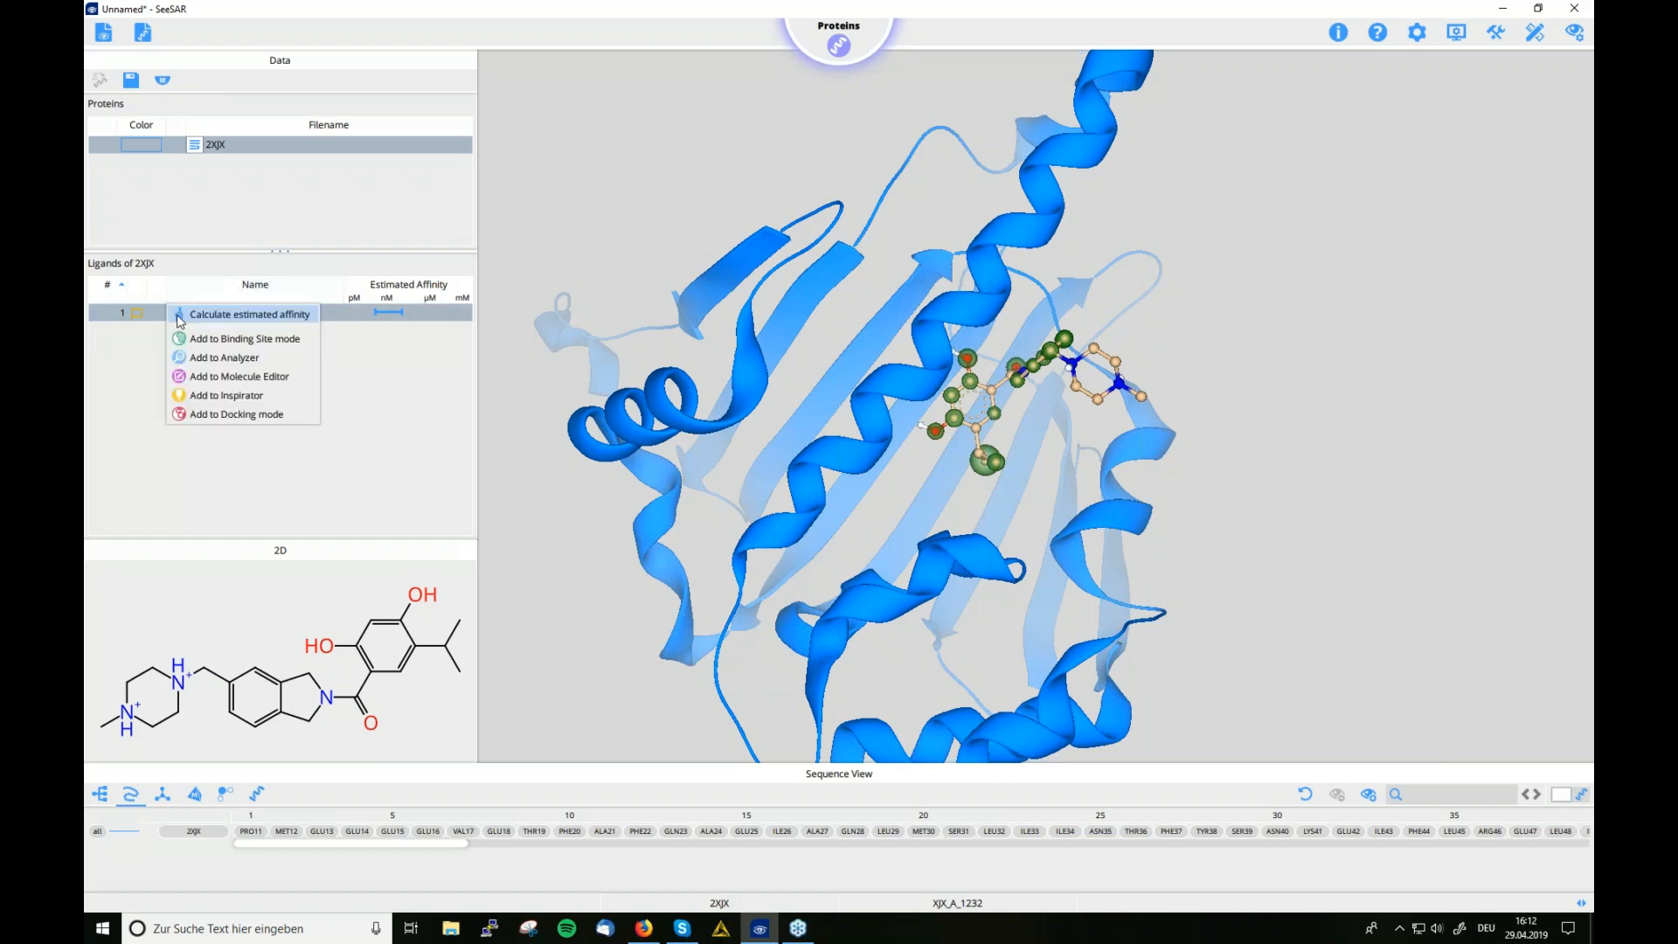
click(258, 346)
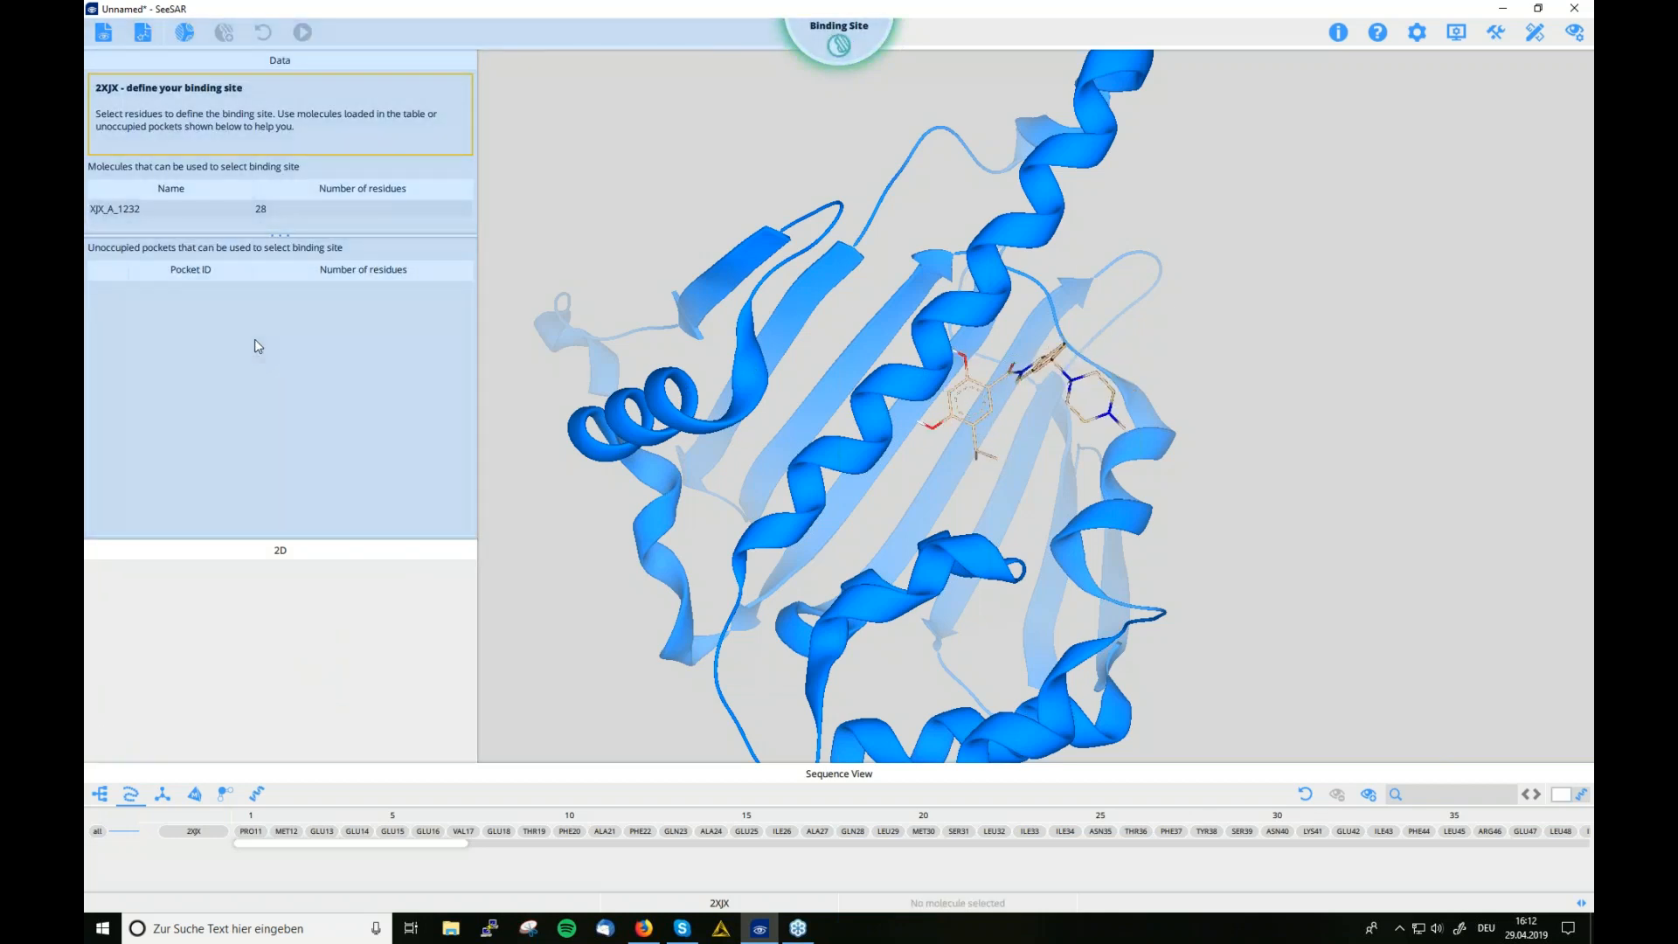
mouse_move(844, 34)
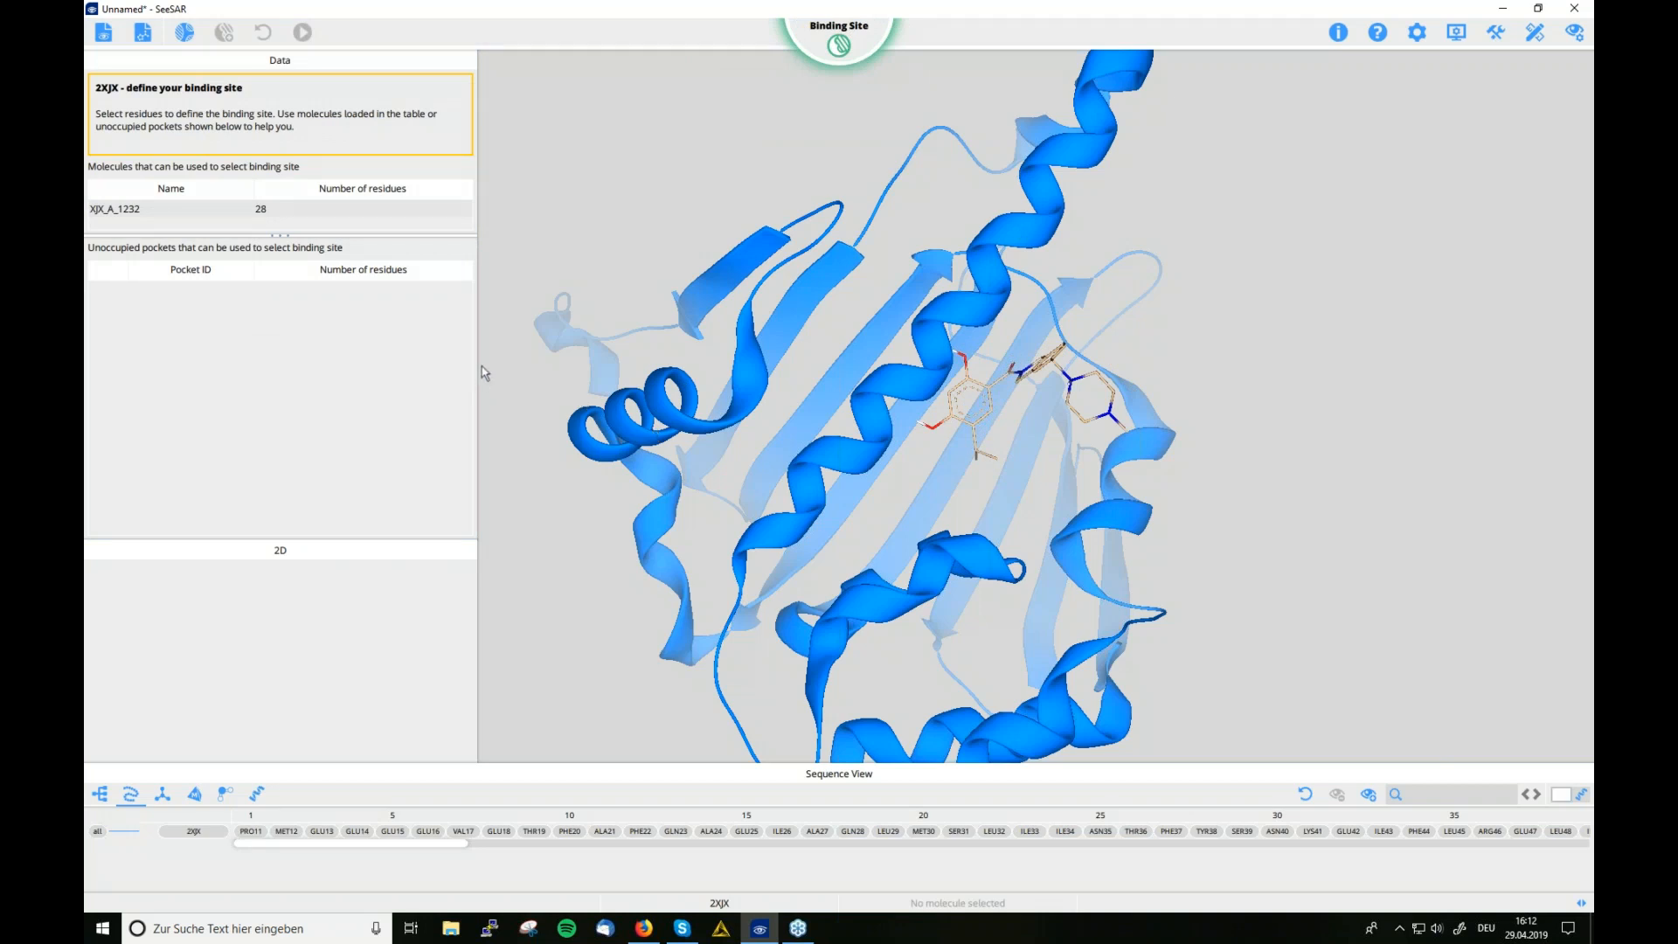
Select the residues surrounding the ligand XJX_A_1232 as the binding site of 2XJX
click(1011, 376)
drag(1251, 400, 1206, 386)
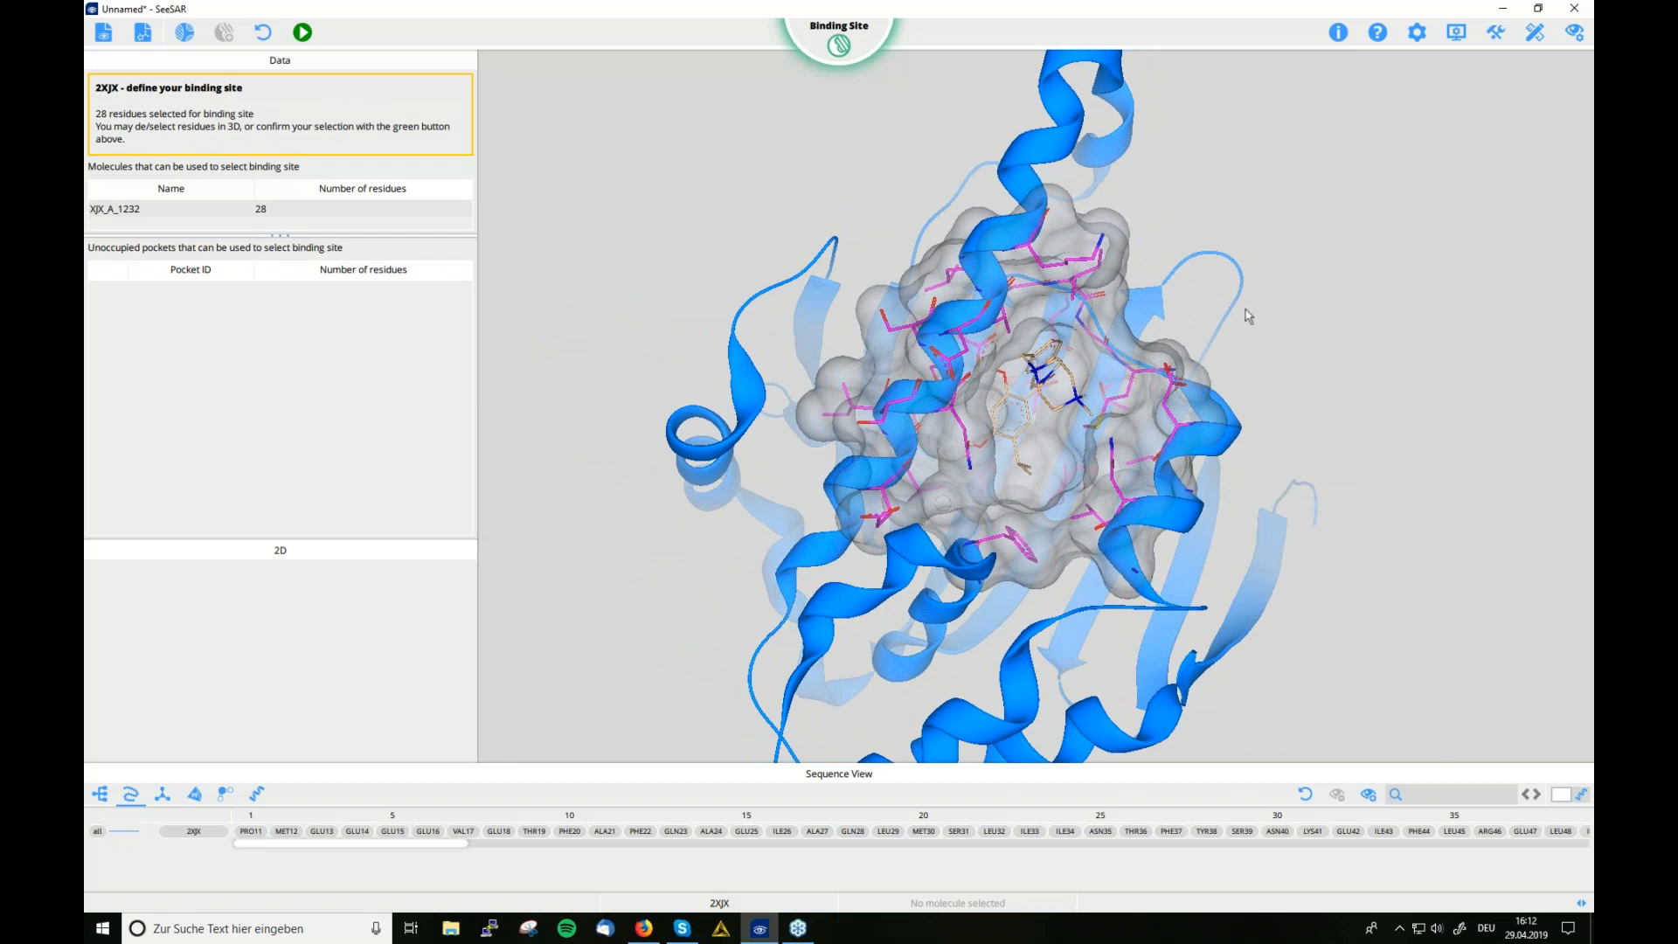
scroll(1317, 418, up, 3)
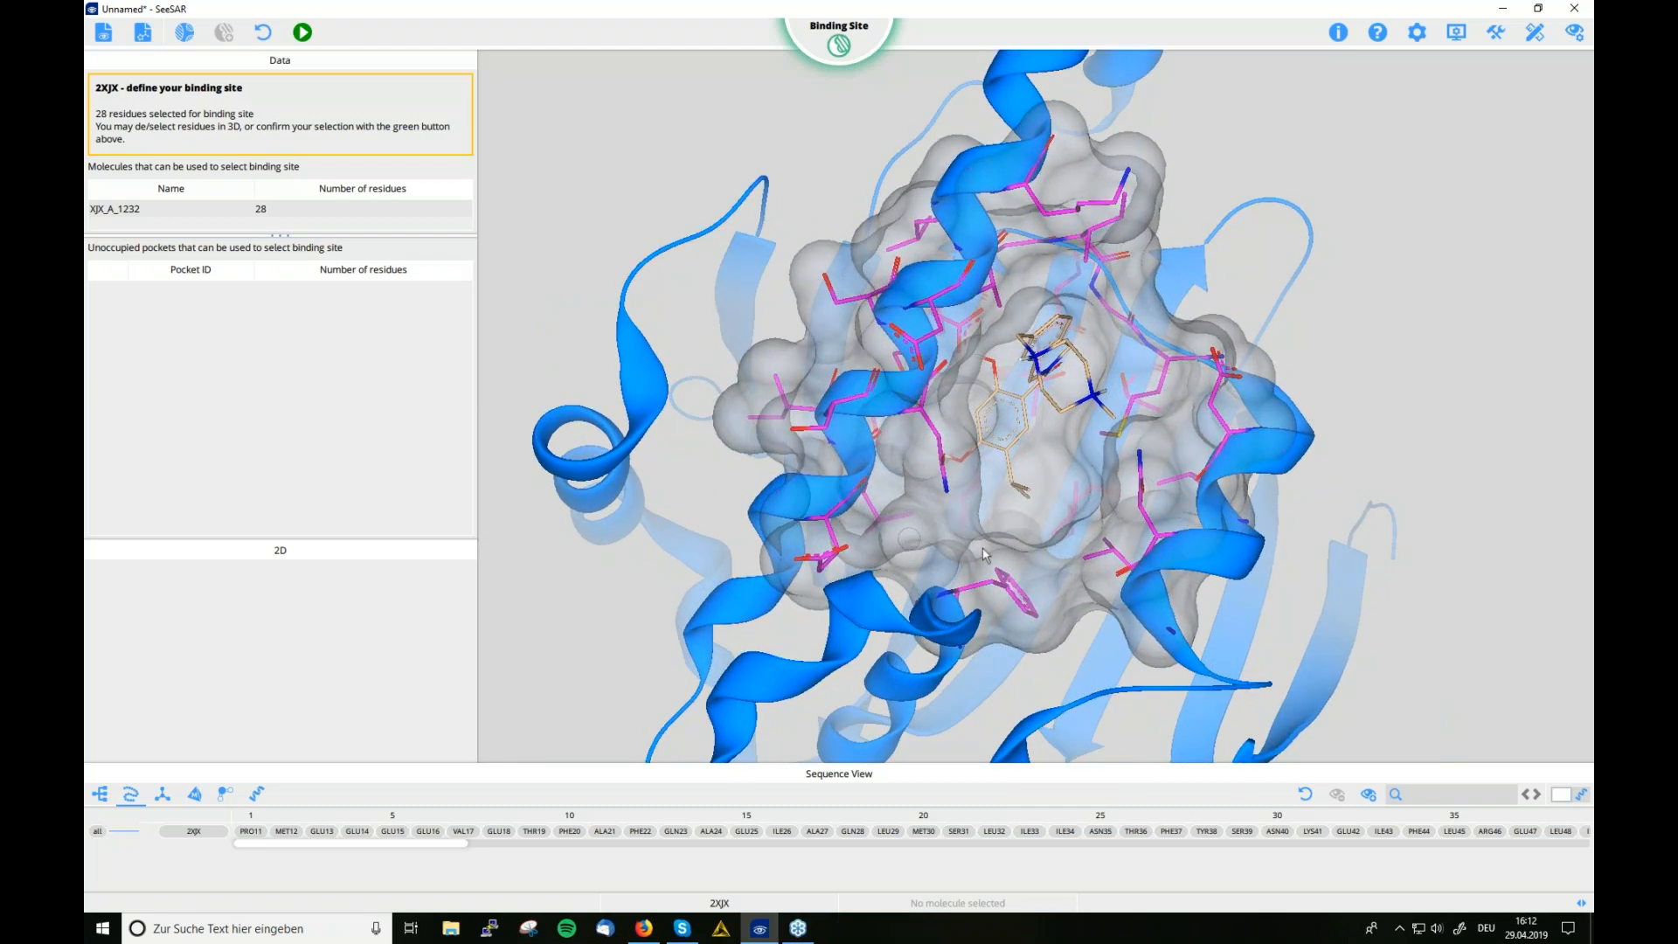
Deselect two residues along the lower edge of the 2XJX binding site in the 3D view
mouse_move(1391, 357)
mouse_down()
mouse_move(1372, 369)
mouse_move(1387, 357)
mouse_up()
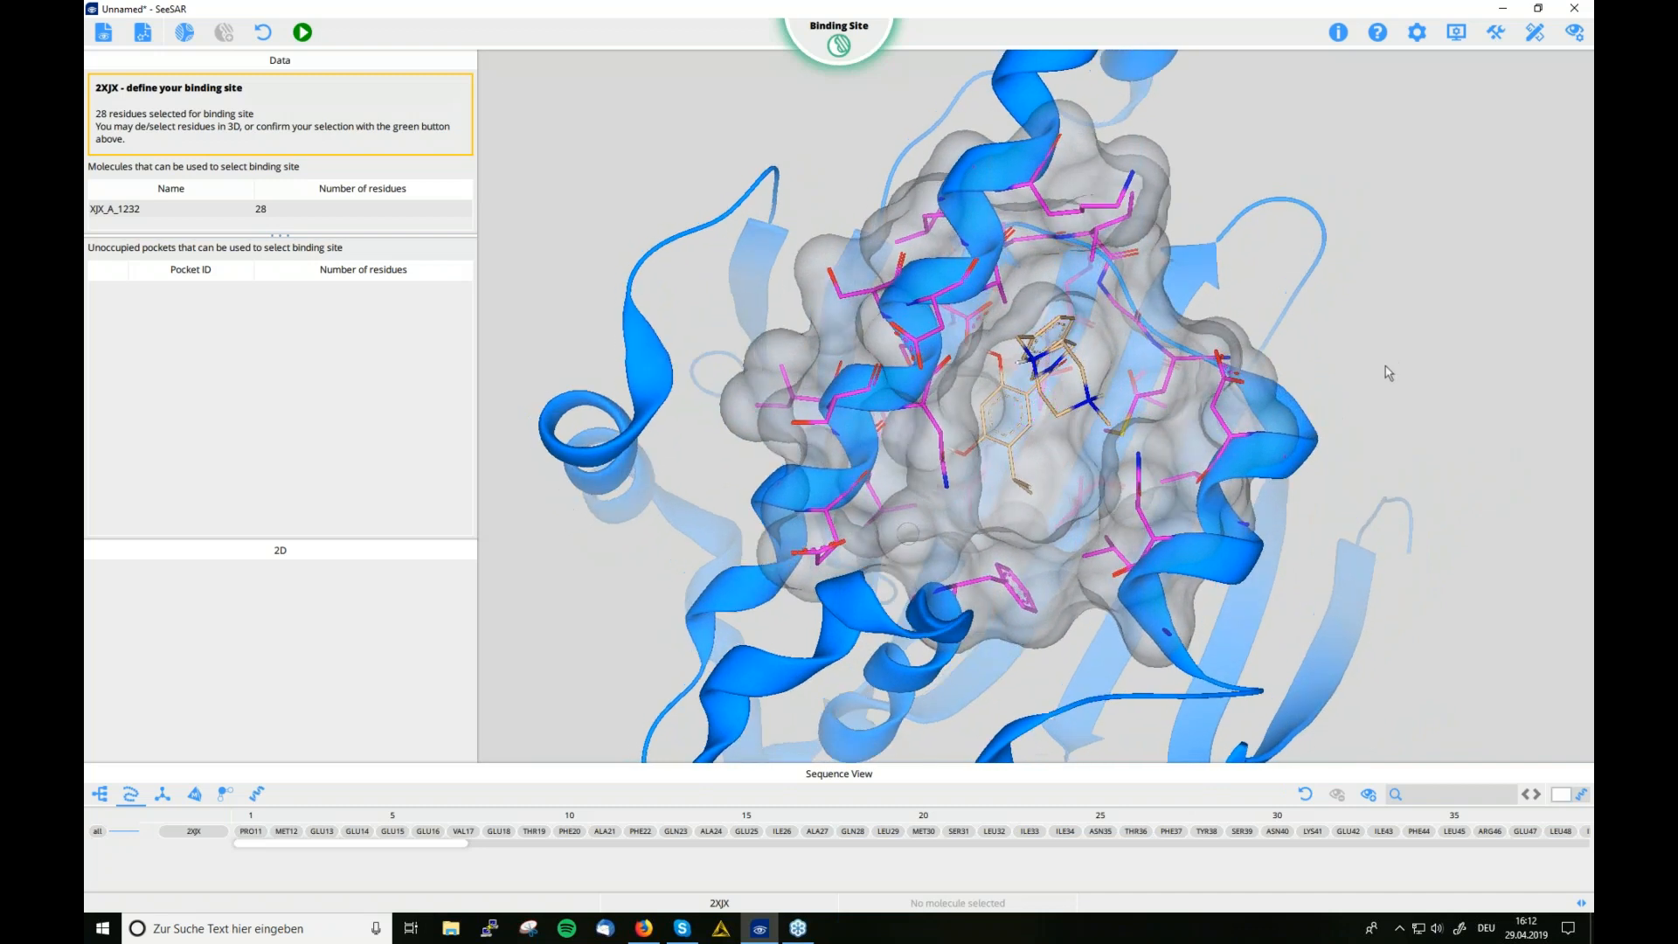
click(990, 584)
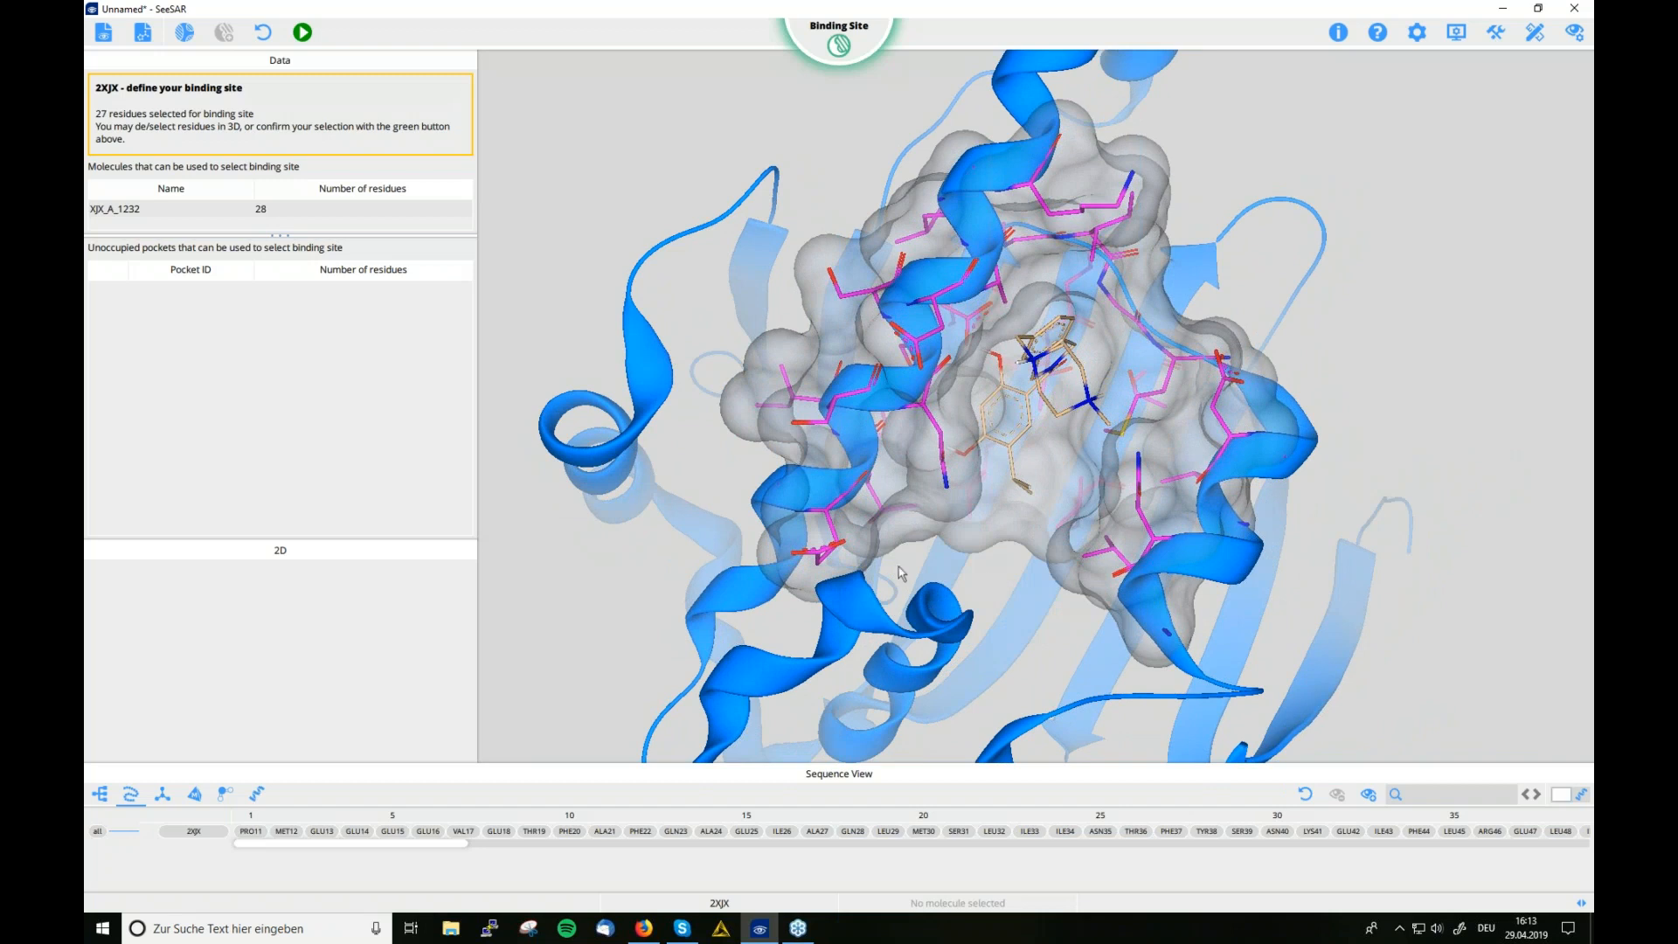
click(818, 566)
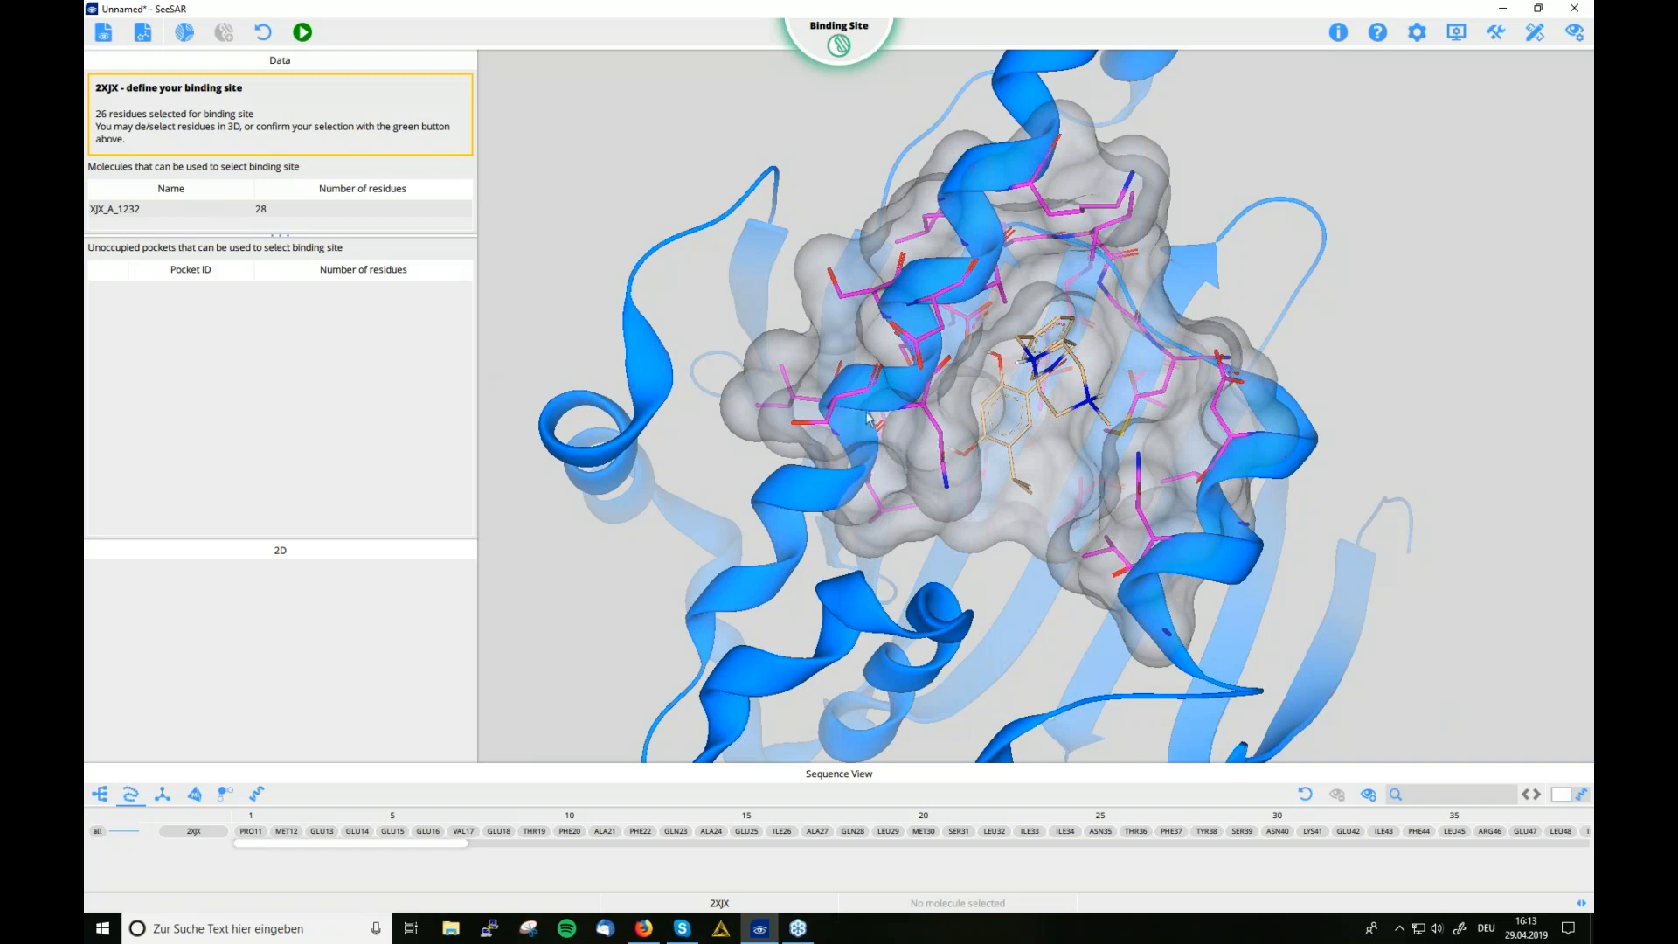
Add the residues surrounding XJX_A_1232 back to the selection, and reset the entire binding site selection
click(114, 210)
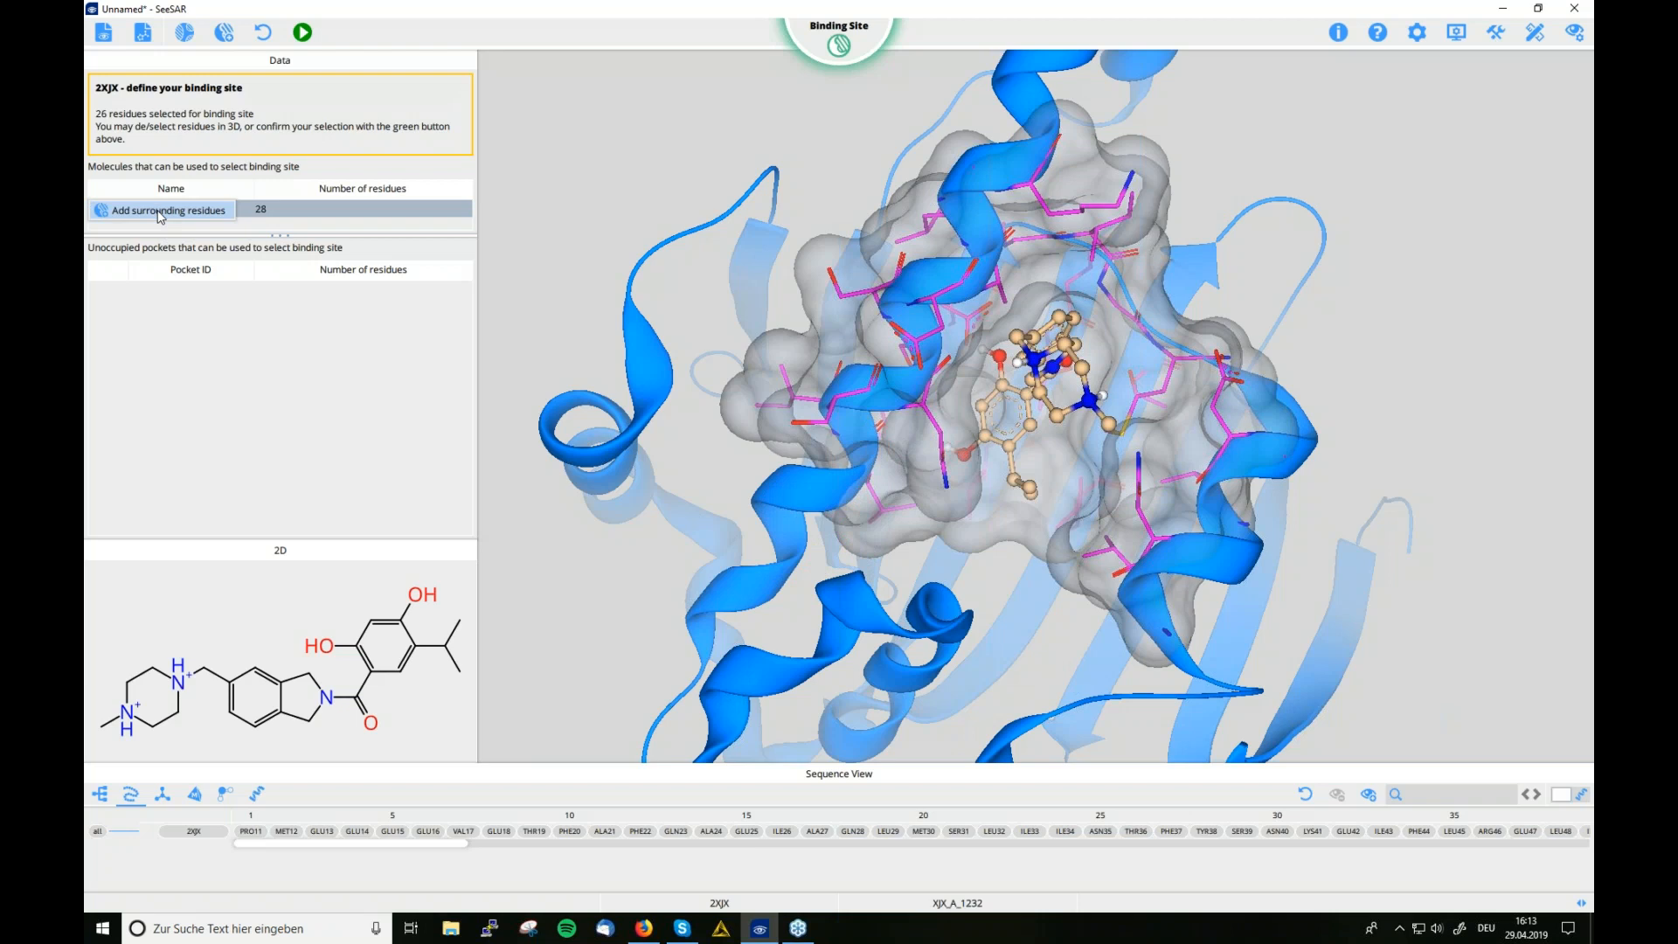
click(160, 210)
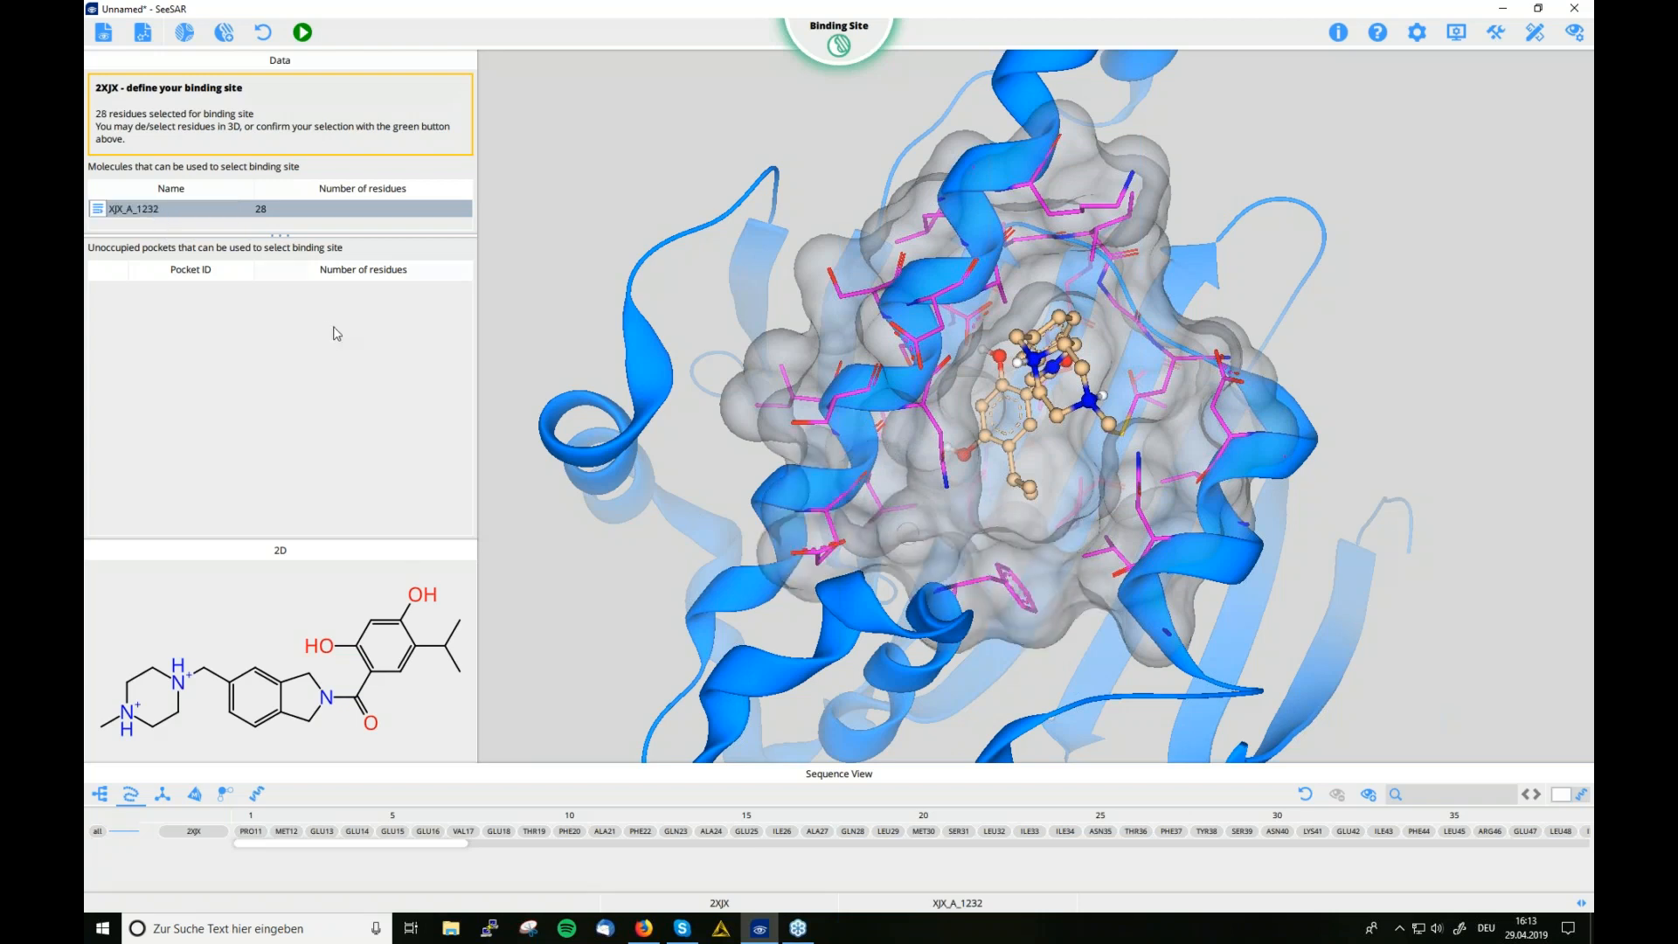
scroll(716, 332, down, 3)
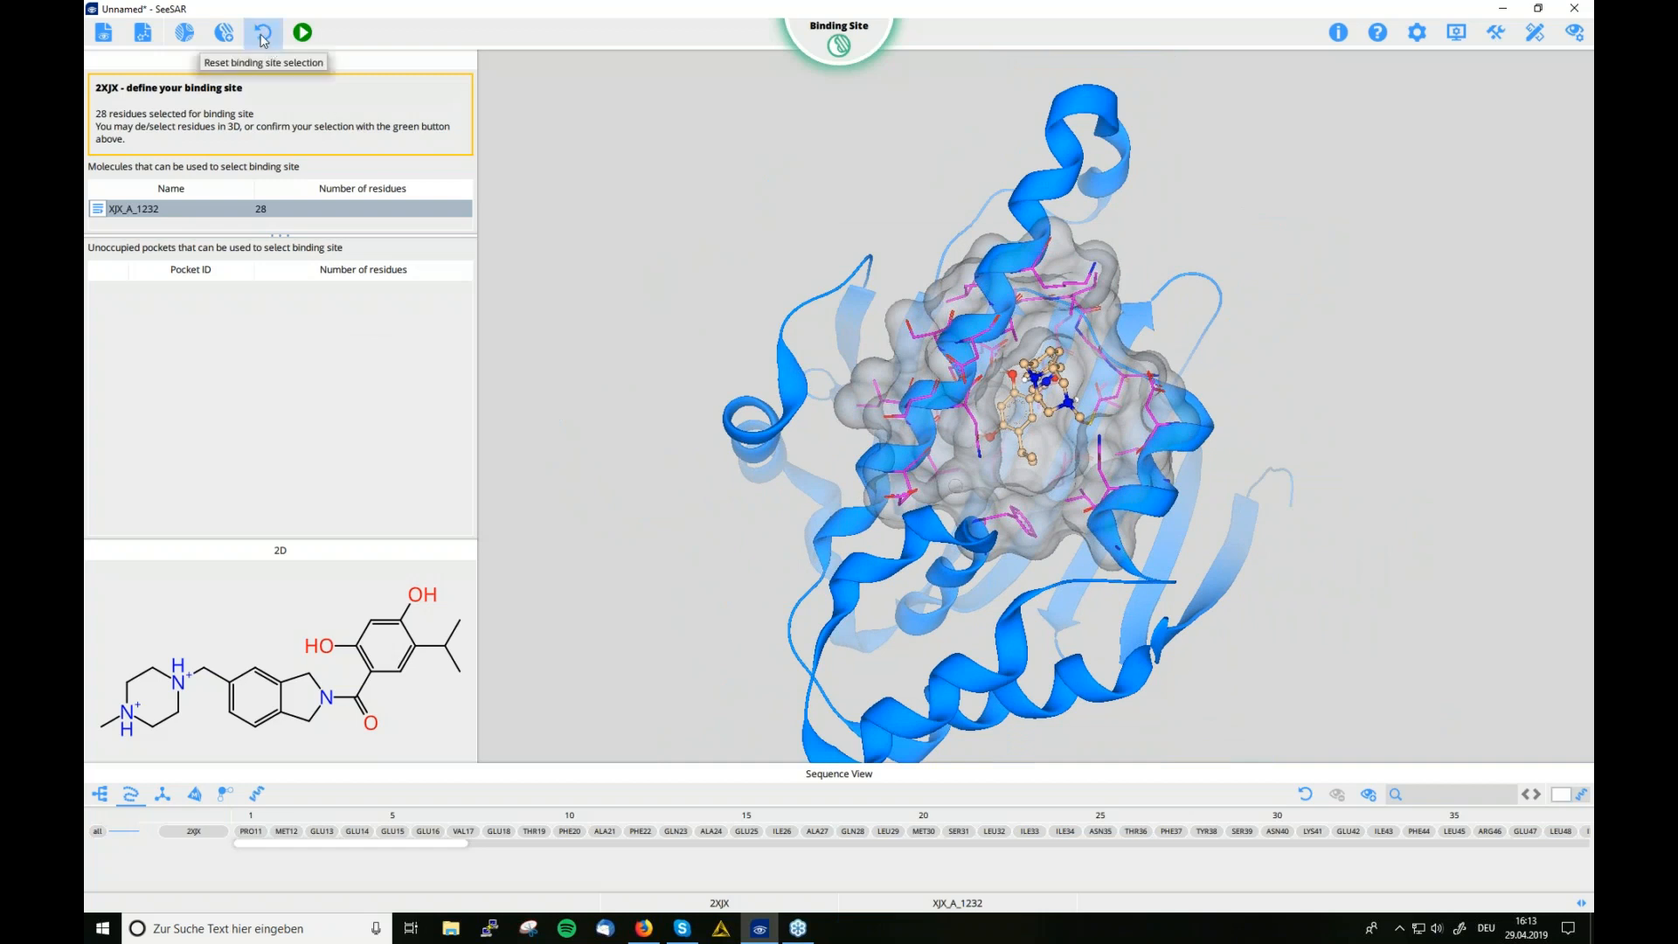
click(263, 33)
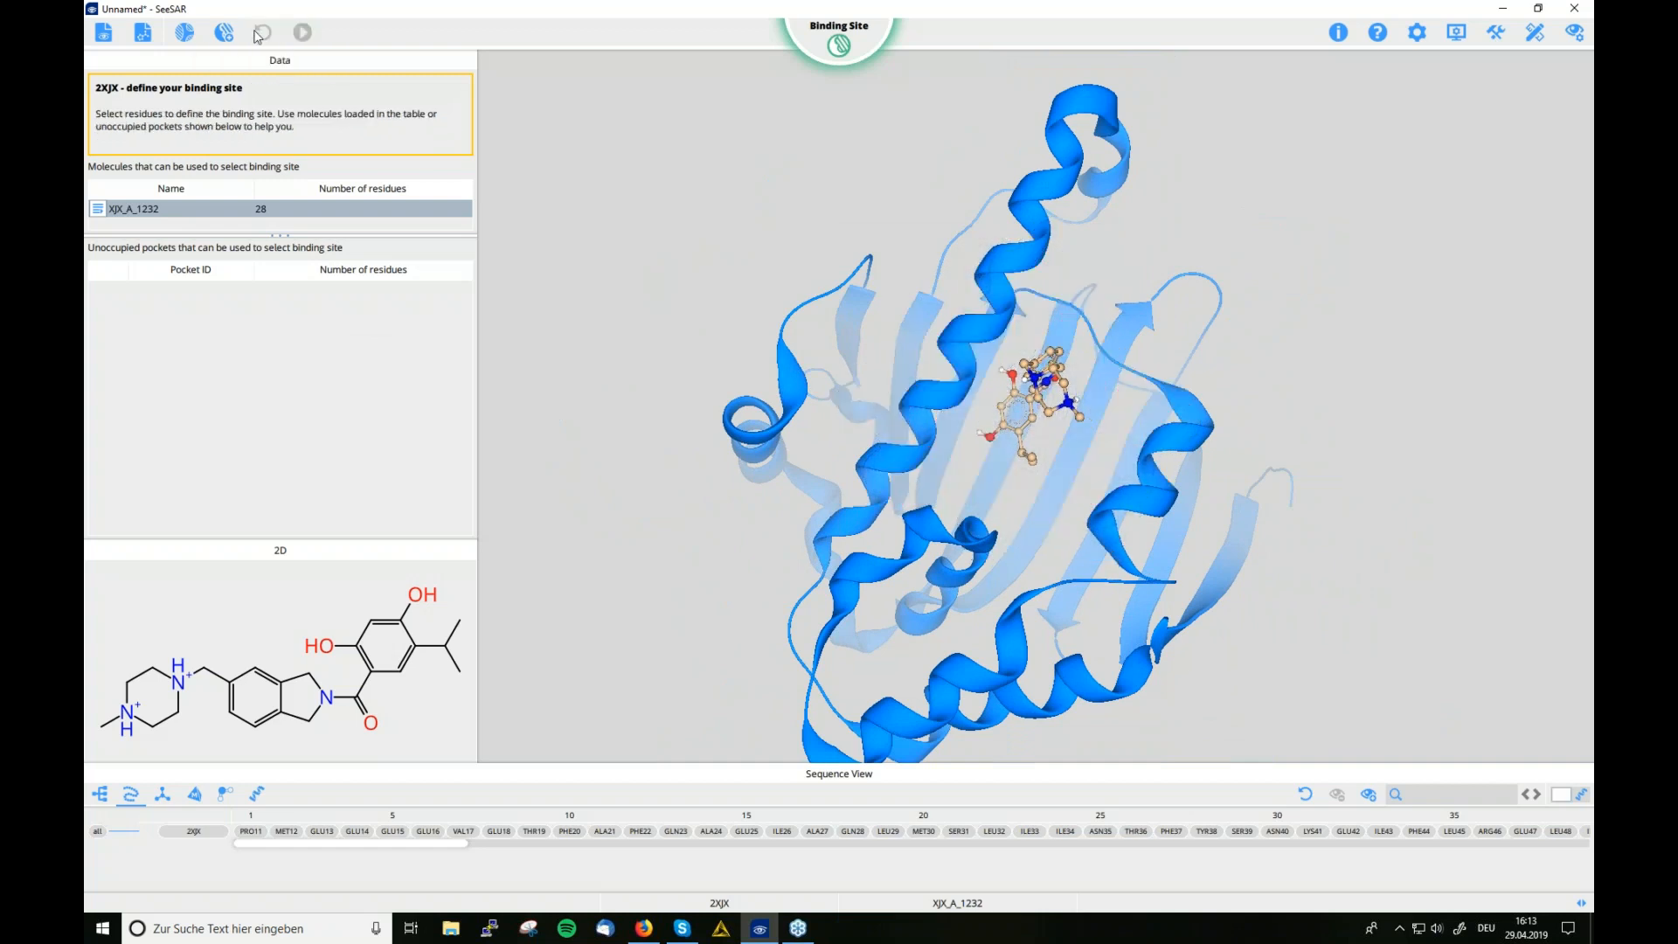
Show the unoccupied pockets of 2XJX, examine their locations around the protein, and hide them again
click(191, 36)
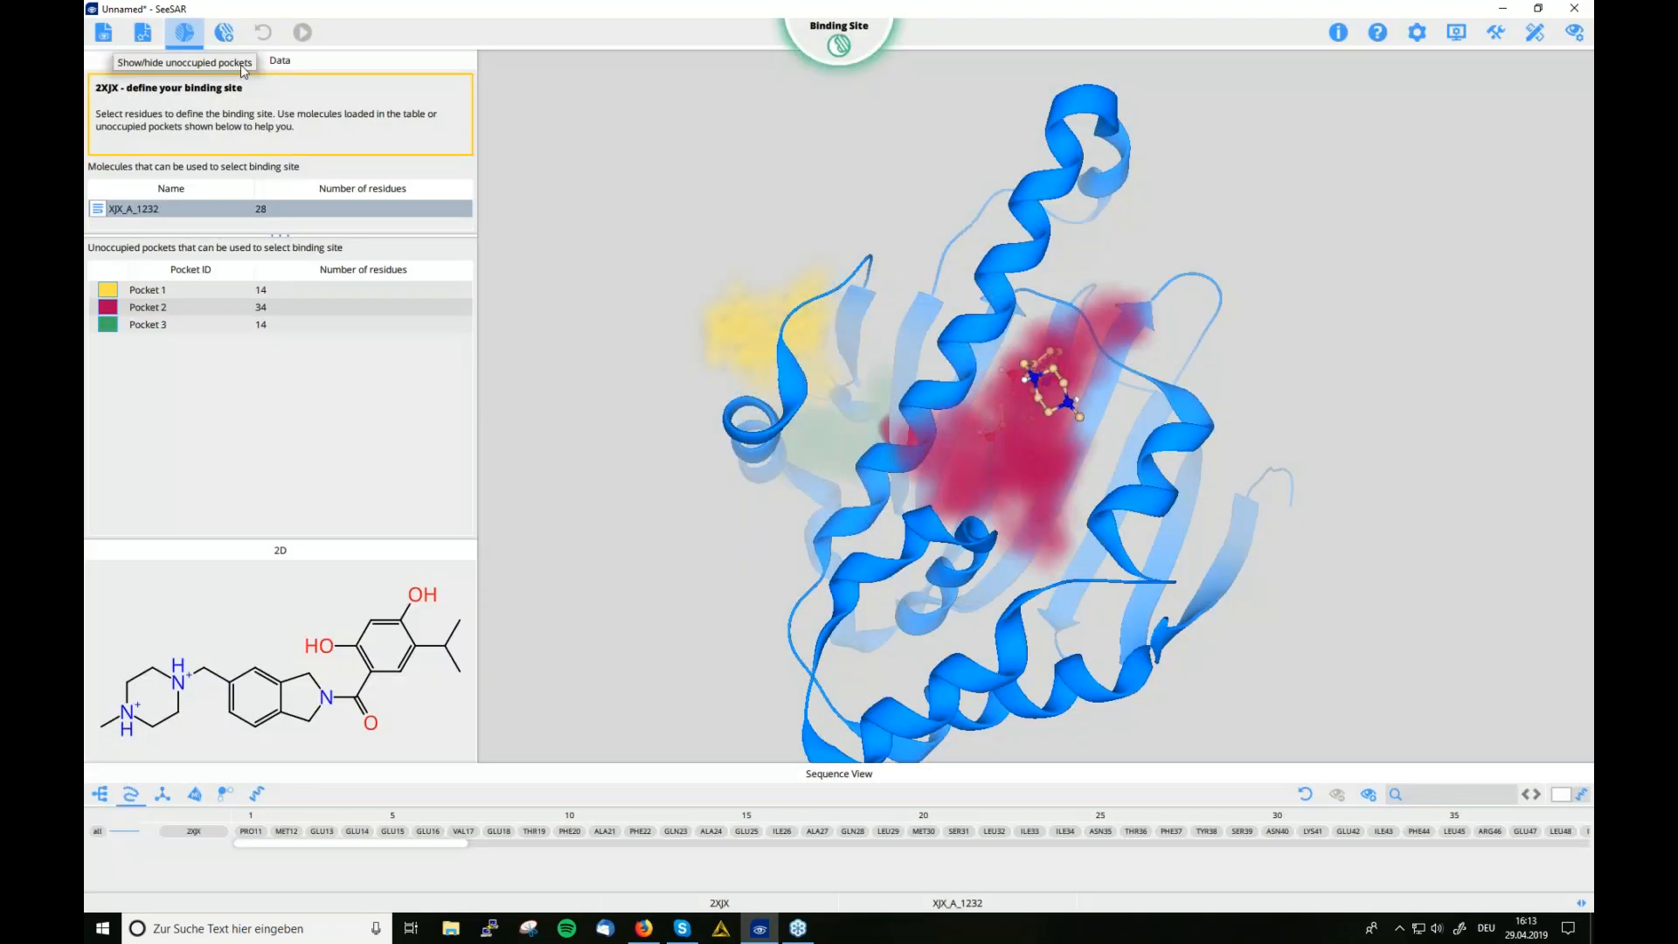
drag(1080, 475, 1141, 526)
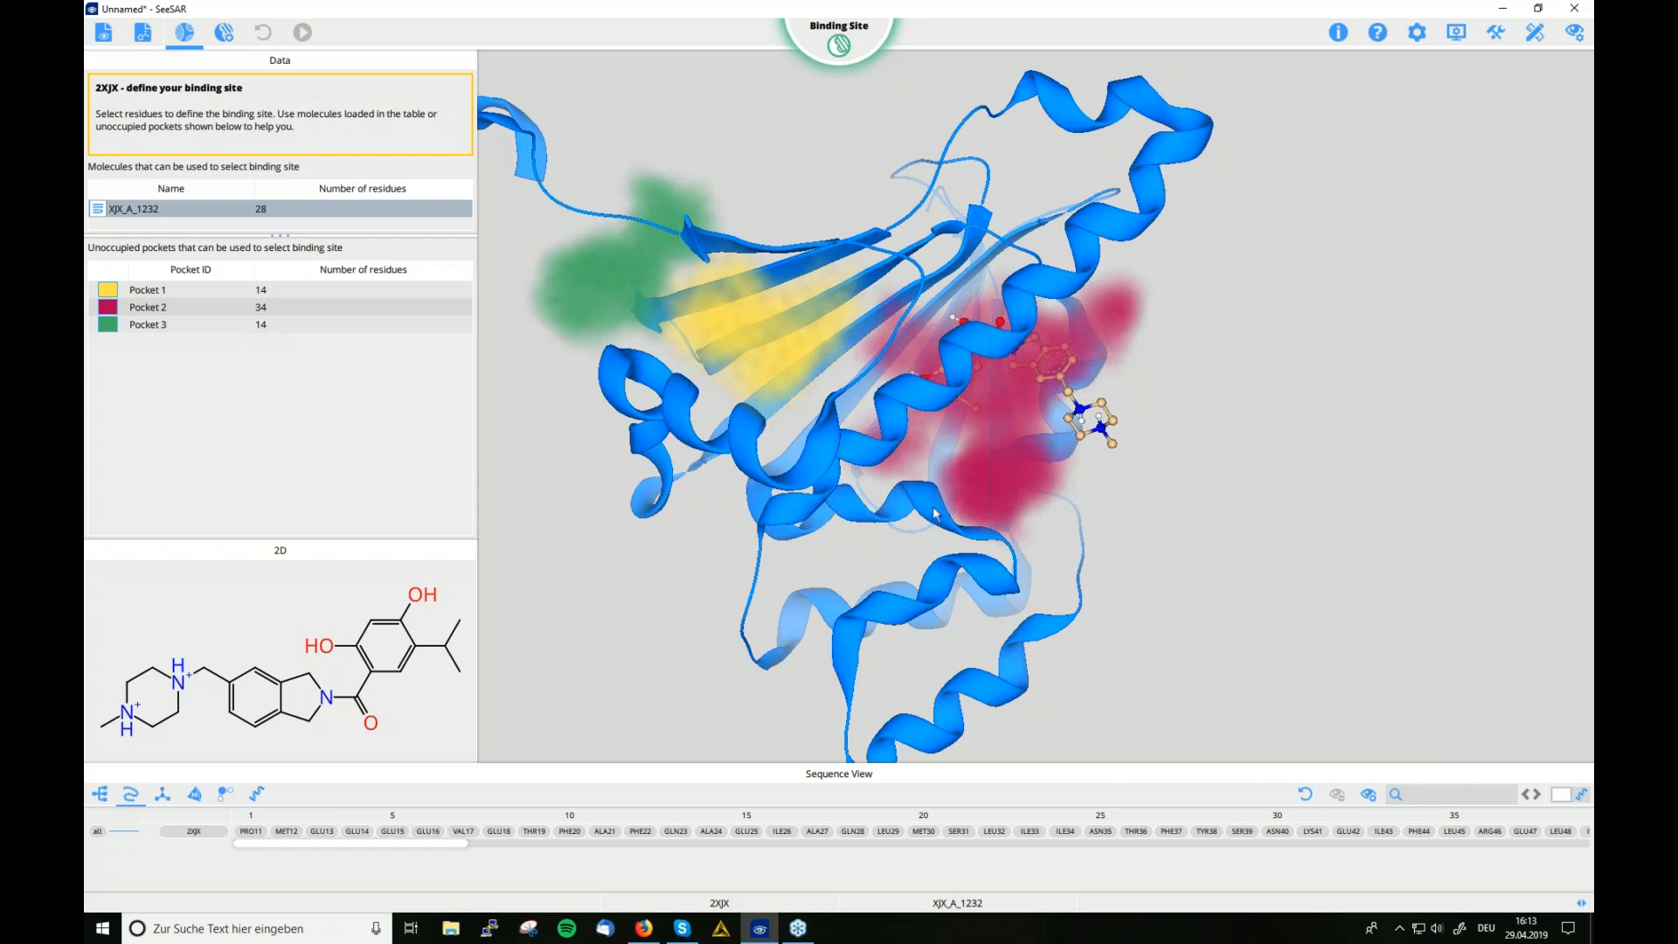
drag(1258, 476, 1142, 429)
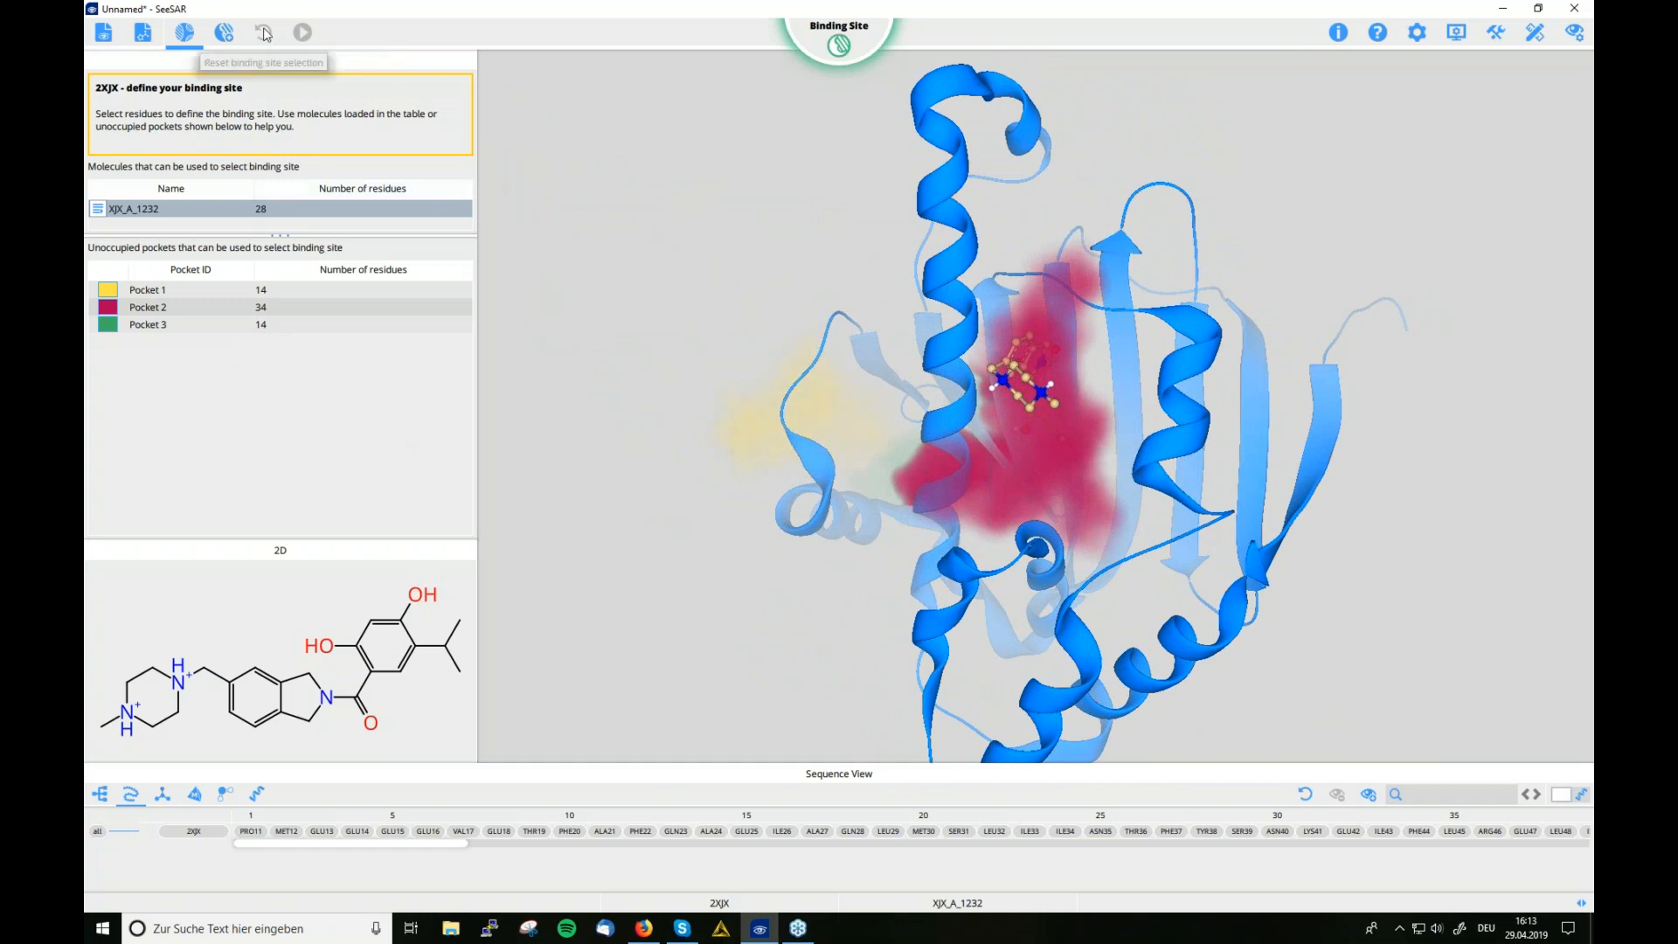
click(186, 35)
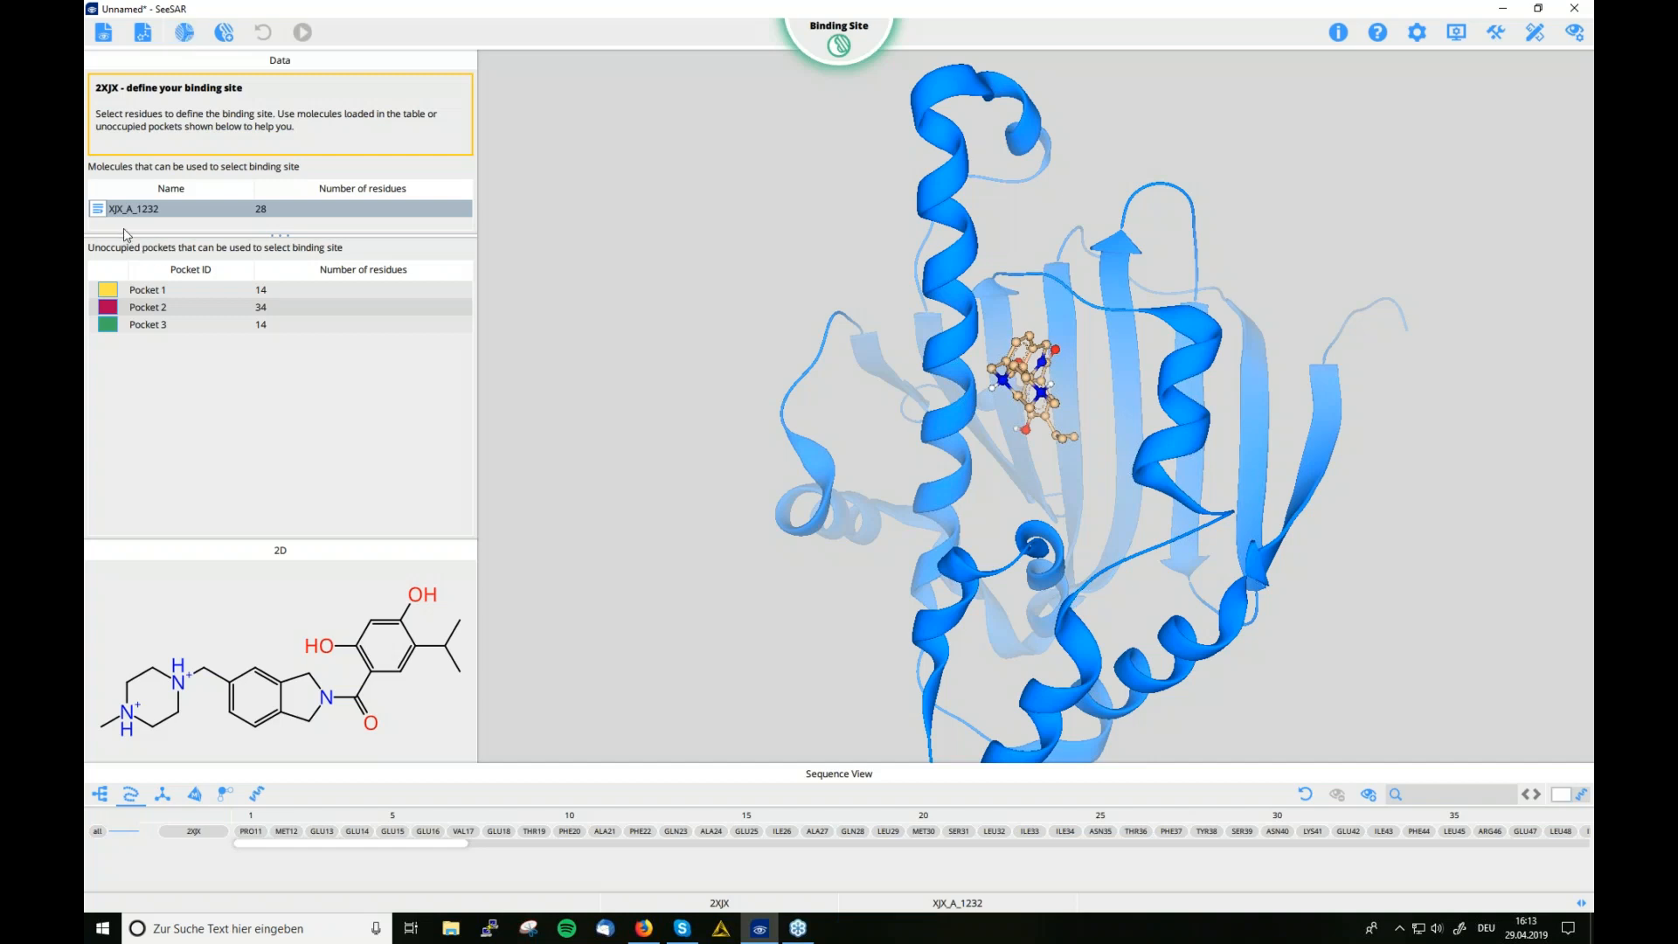
Select the residues surrounding XJX_A_1232 and confirm them as the binding site of 2XJX
mouse_move(124, 214)
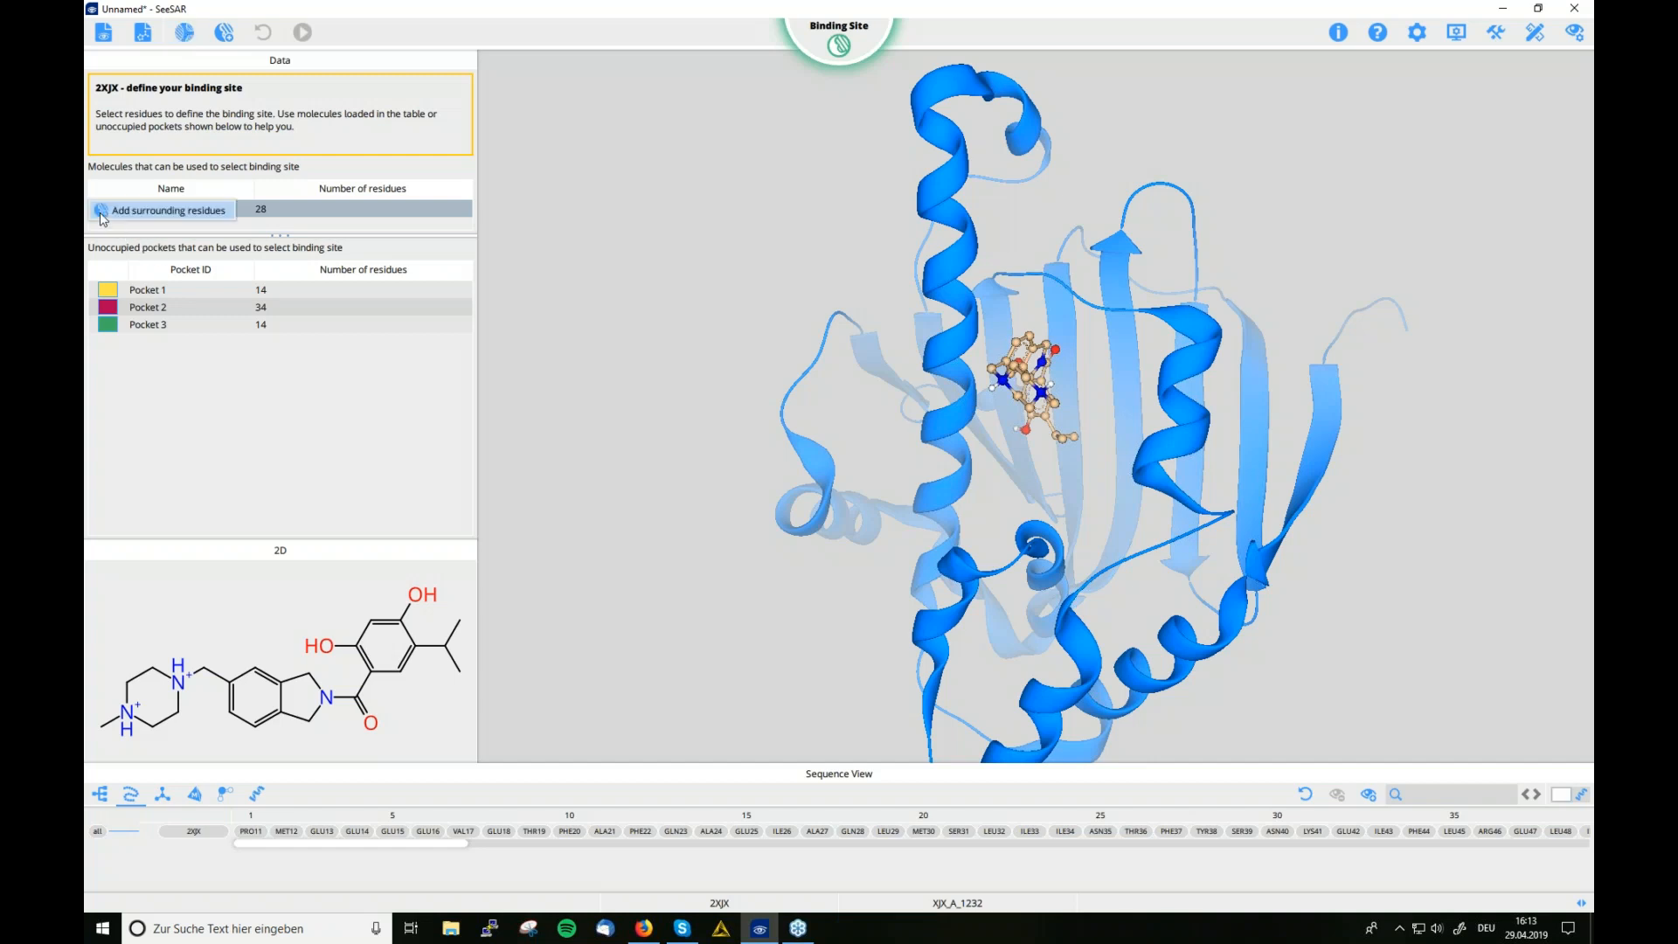
click(161, 210)
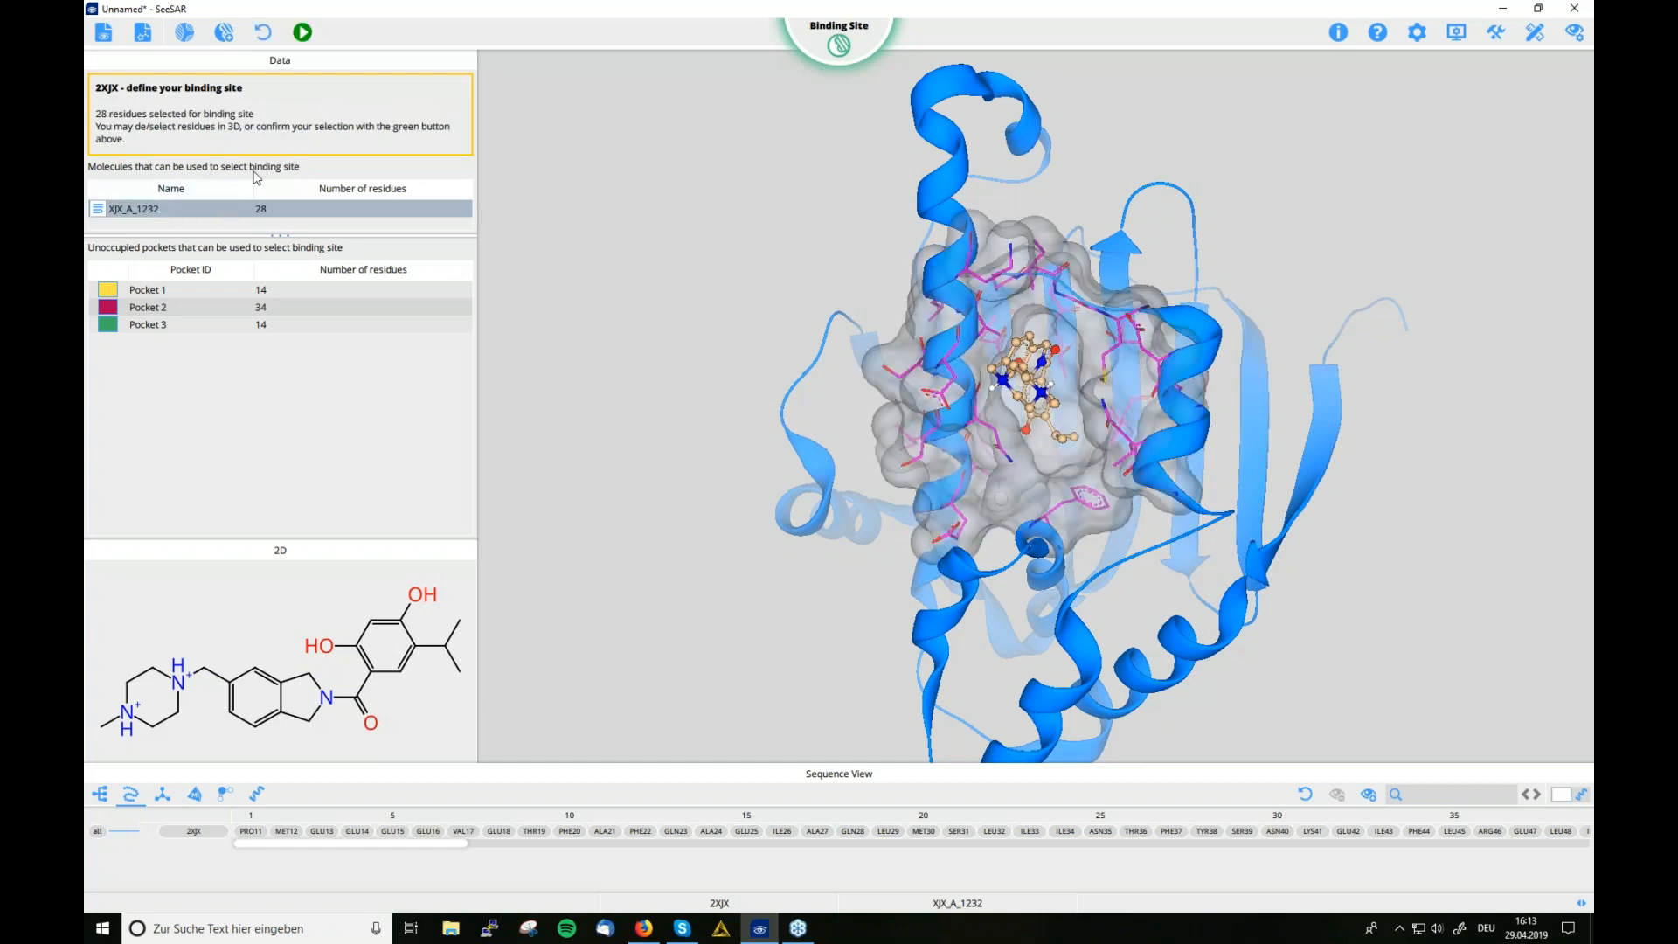
click(303, 35)
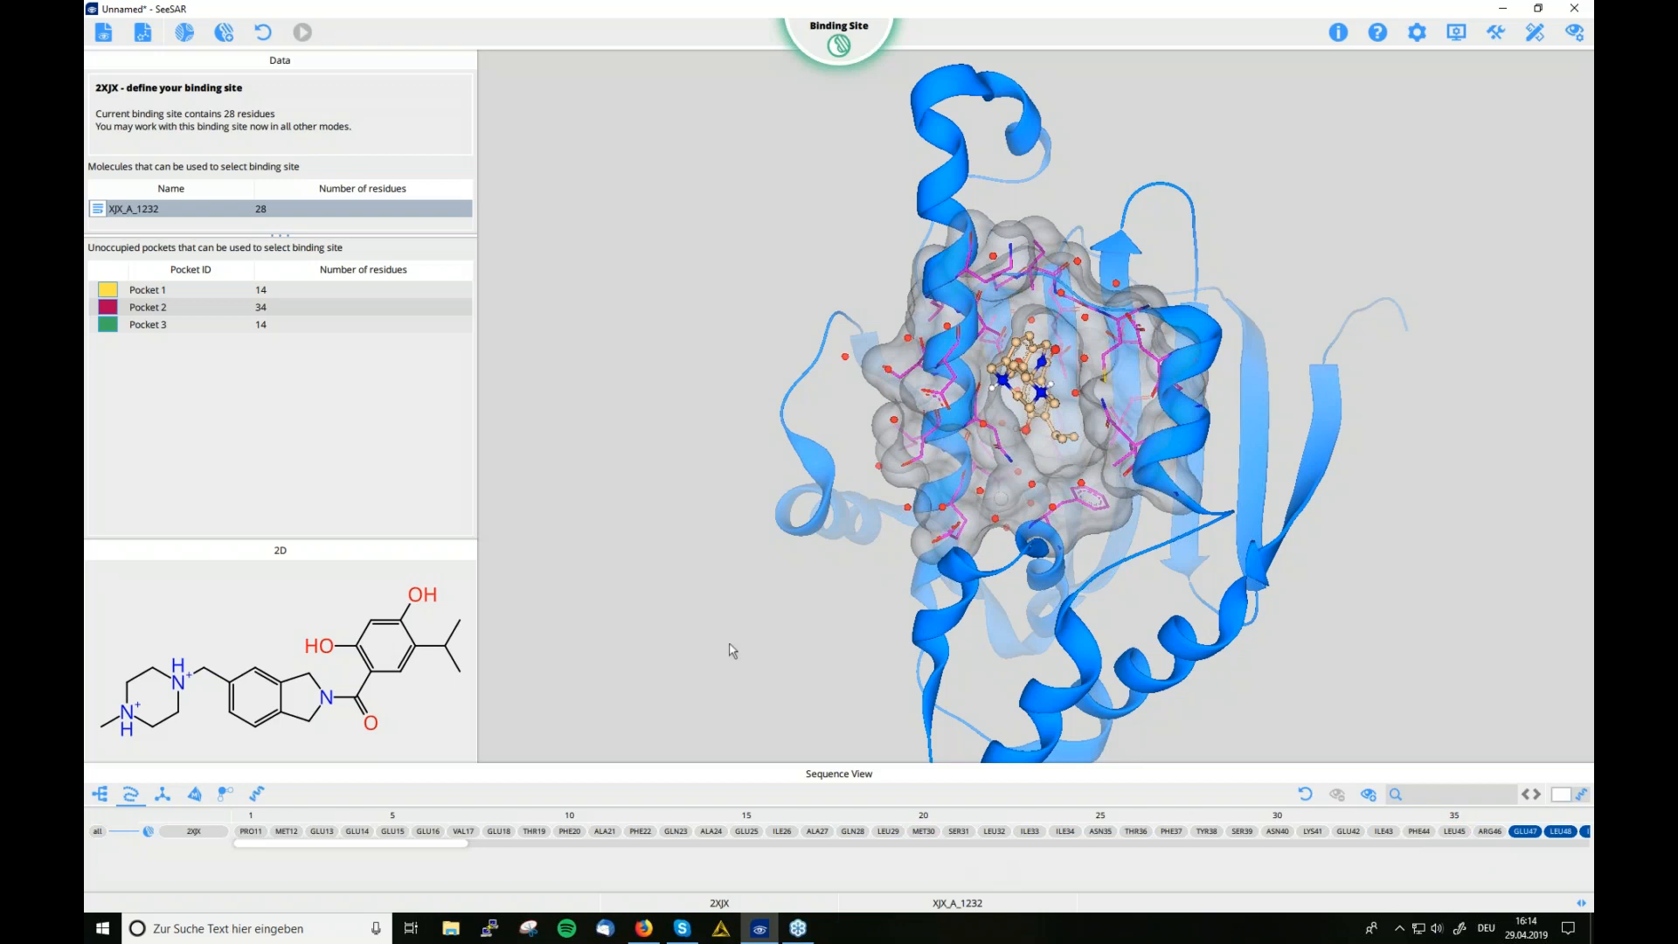
Switch to Proteins mode and select the ligand XJX_A_1232 of 2XJX
mouse_move(817, 42)
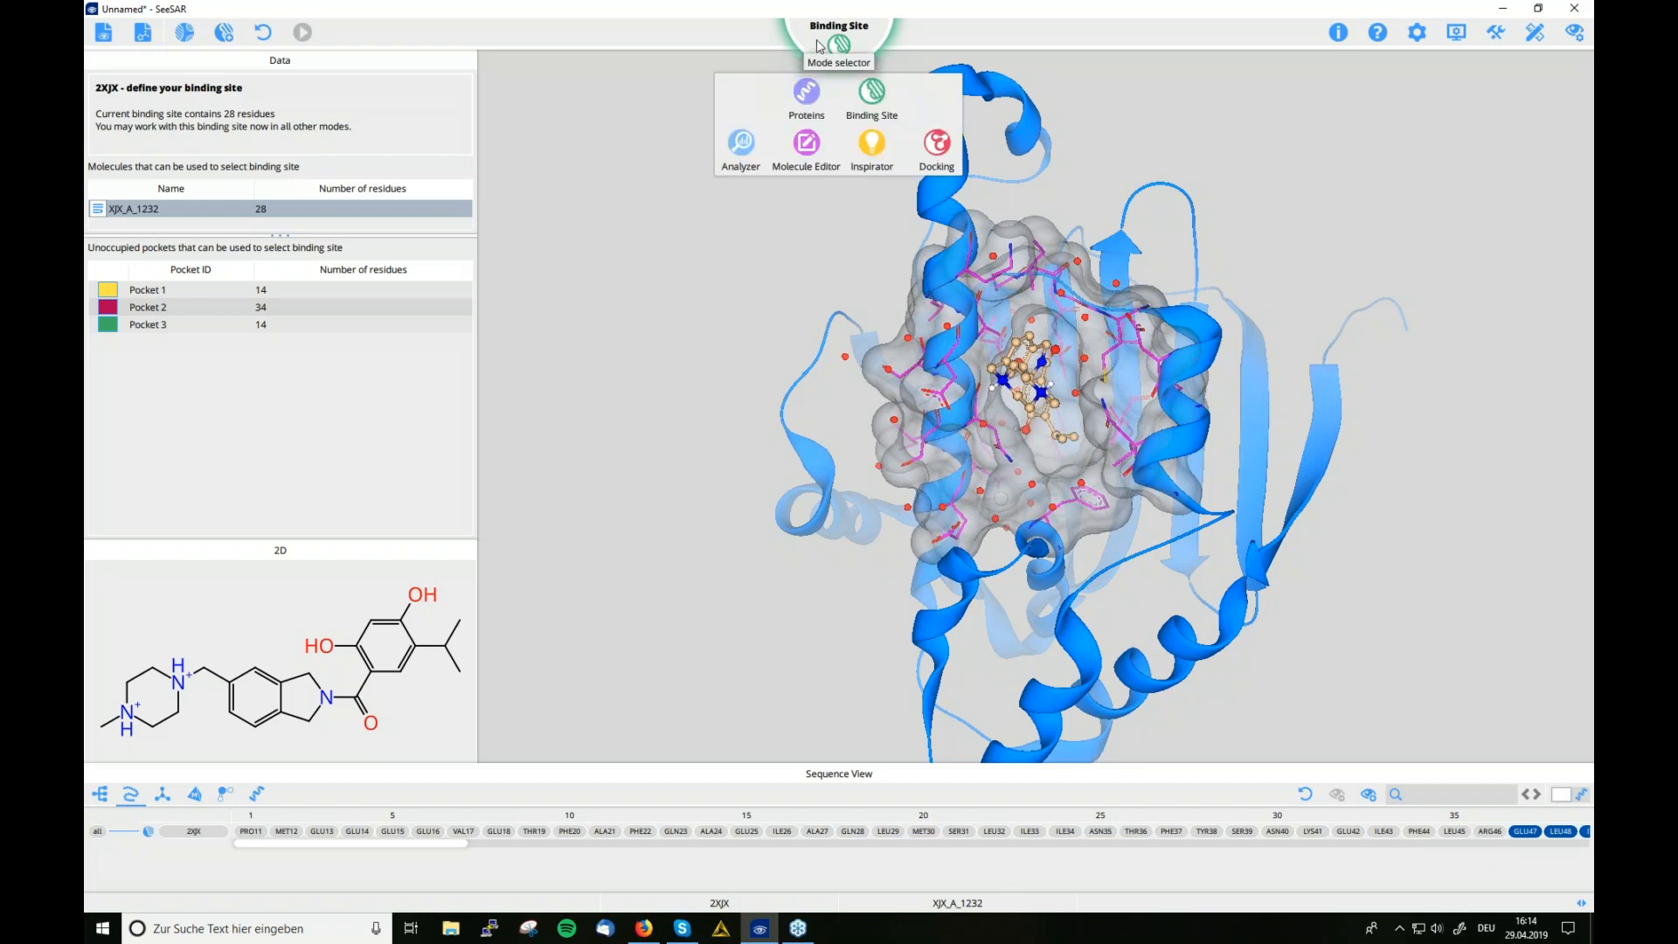
click(809, 103)
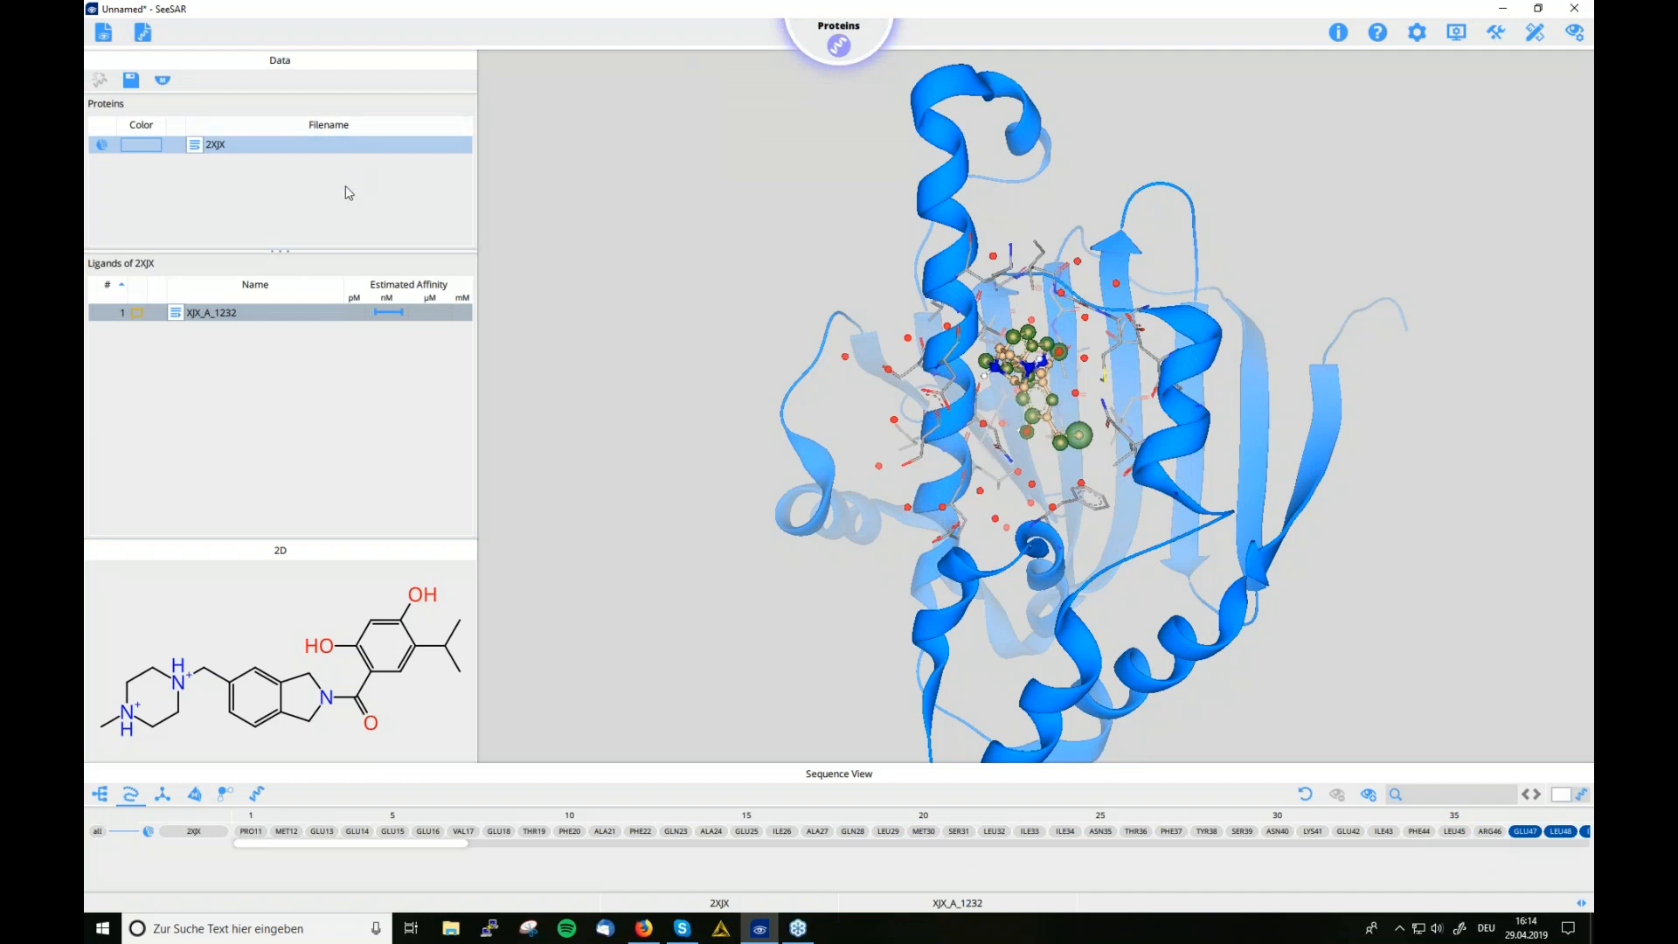
click(232, 318)
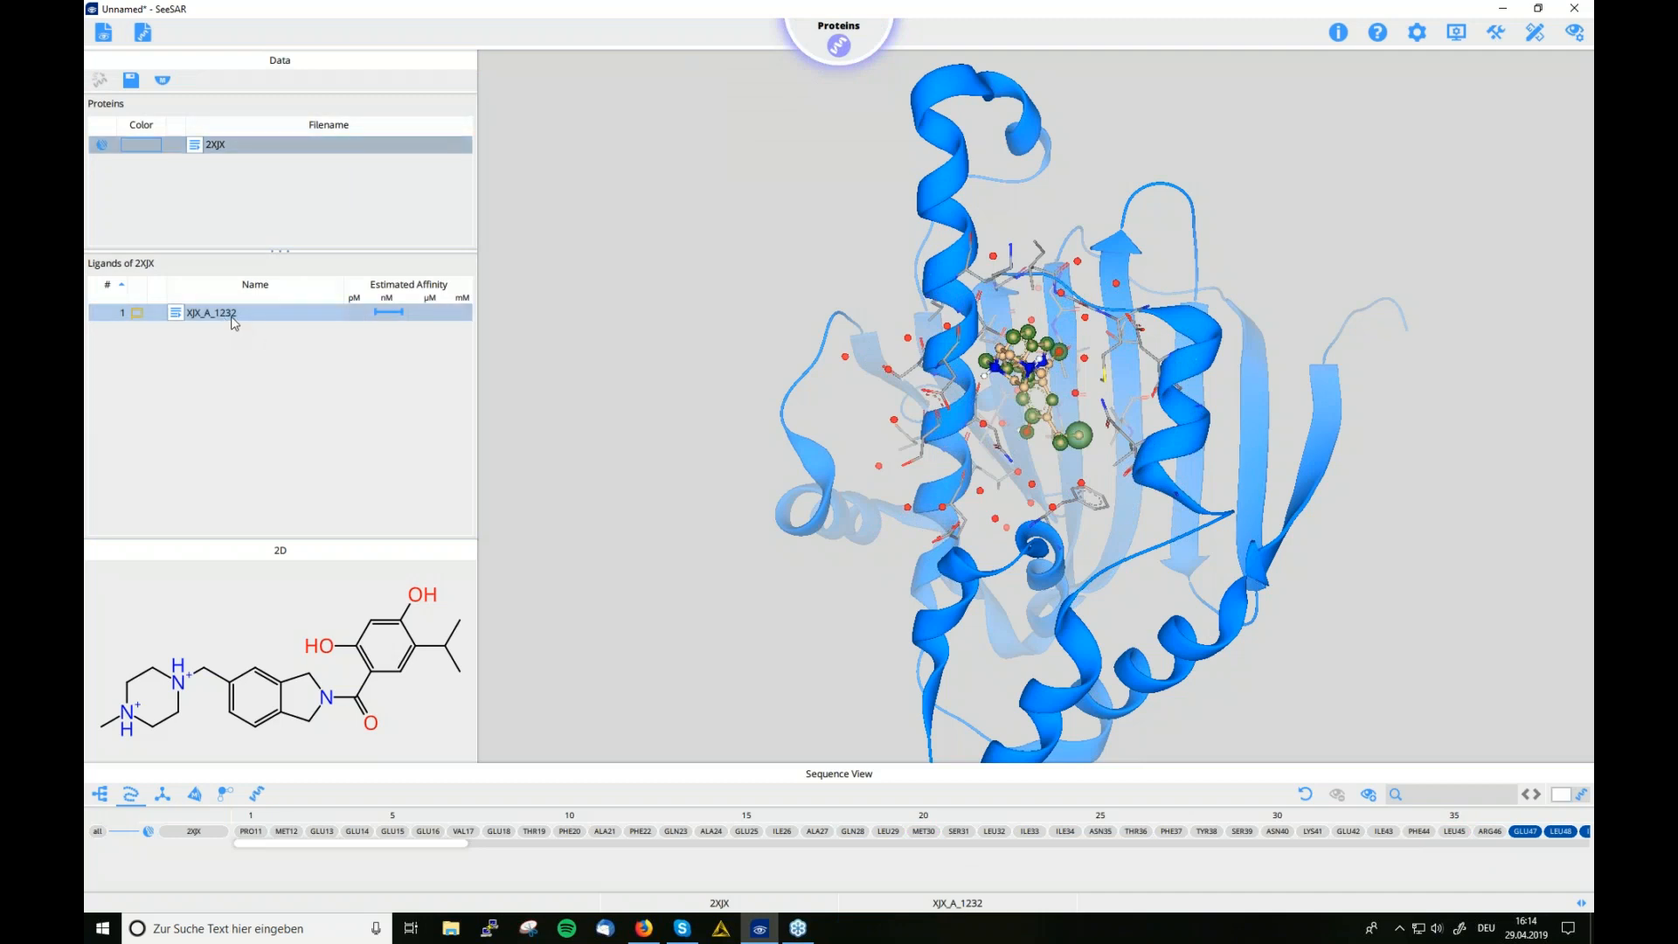
Label the ligand's isopropyl carbon C1, marked by the largest green sphere, to read its Hyde contributions
drag(1215, 525, 1202, 443)
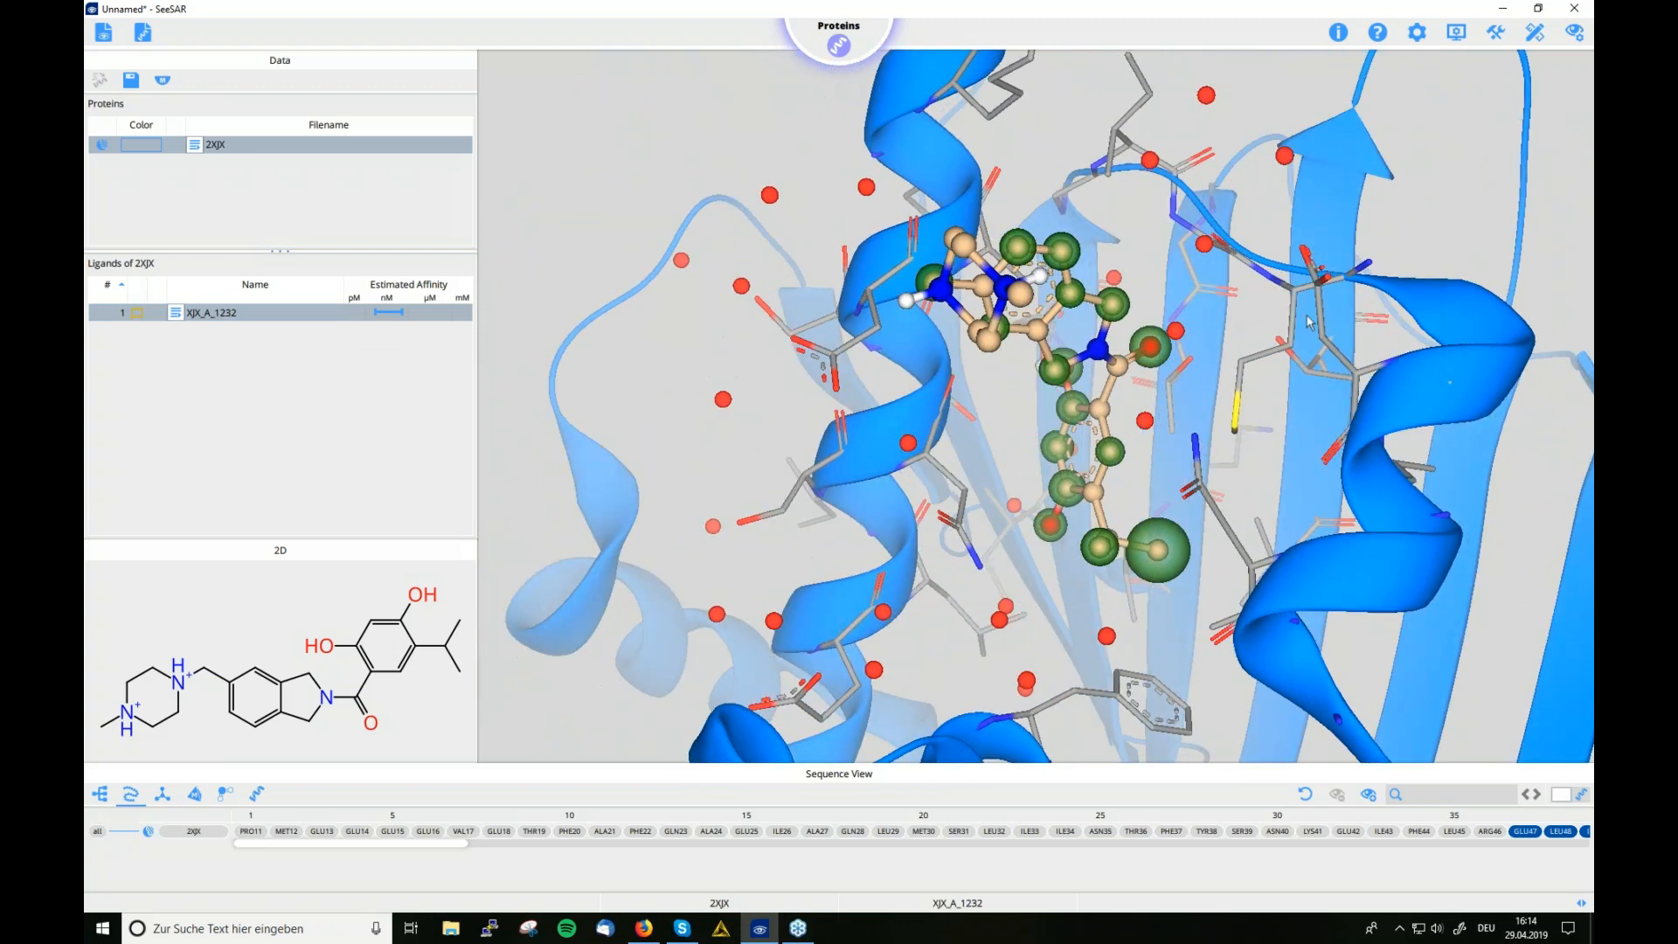
drag(1203, 361, 1273, 361)
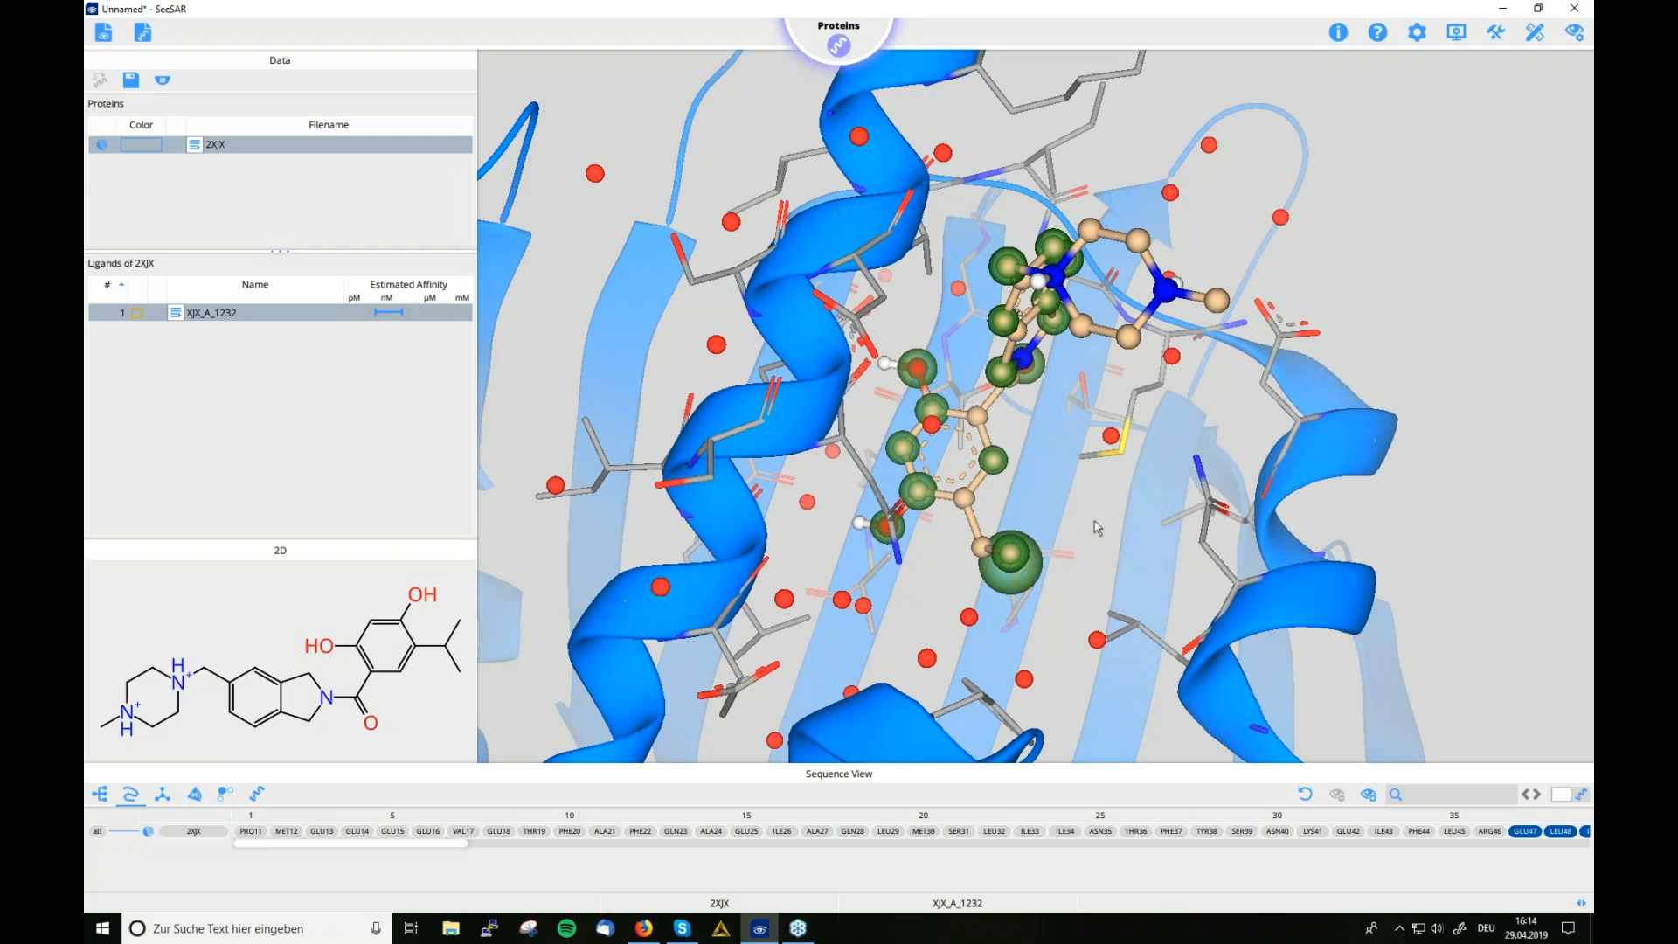
drag(1082, 486, 1140, 482)
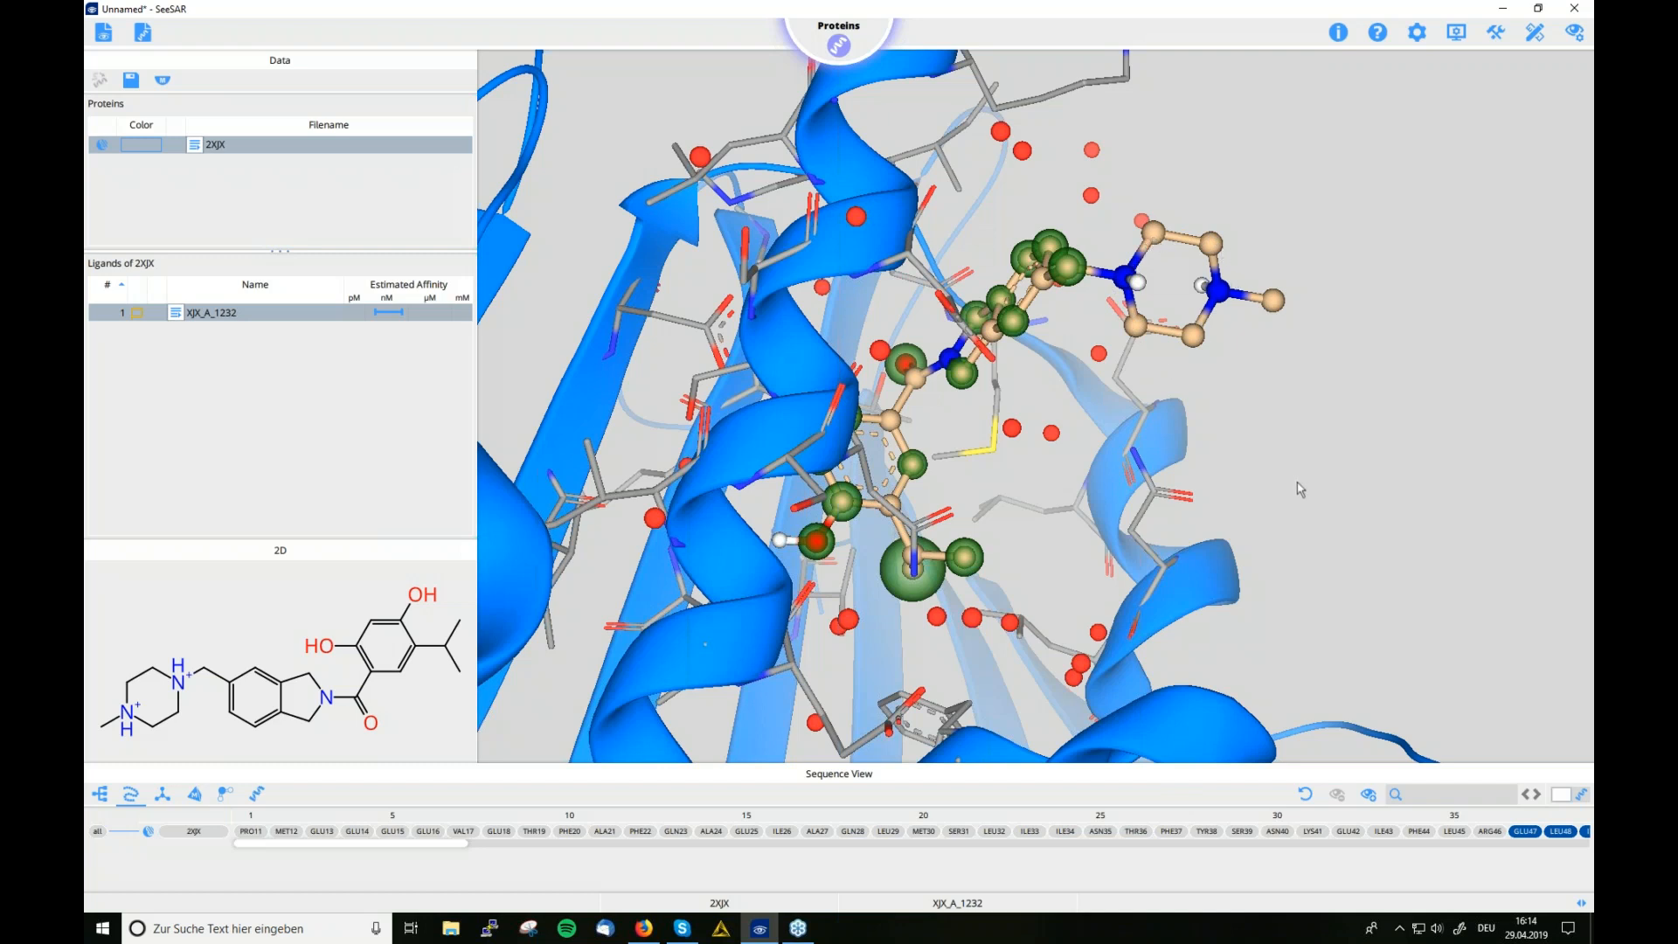
drag(1311, 417, 1228, 460)
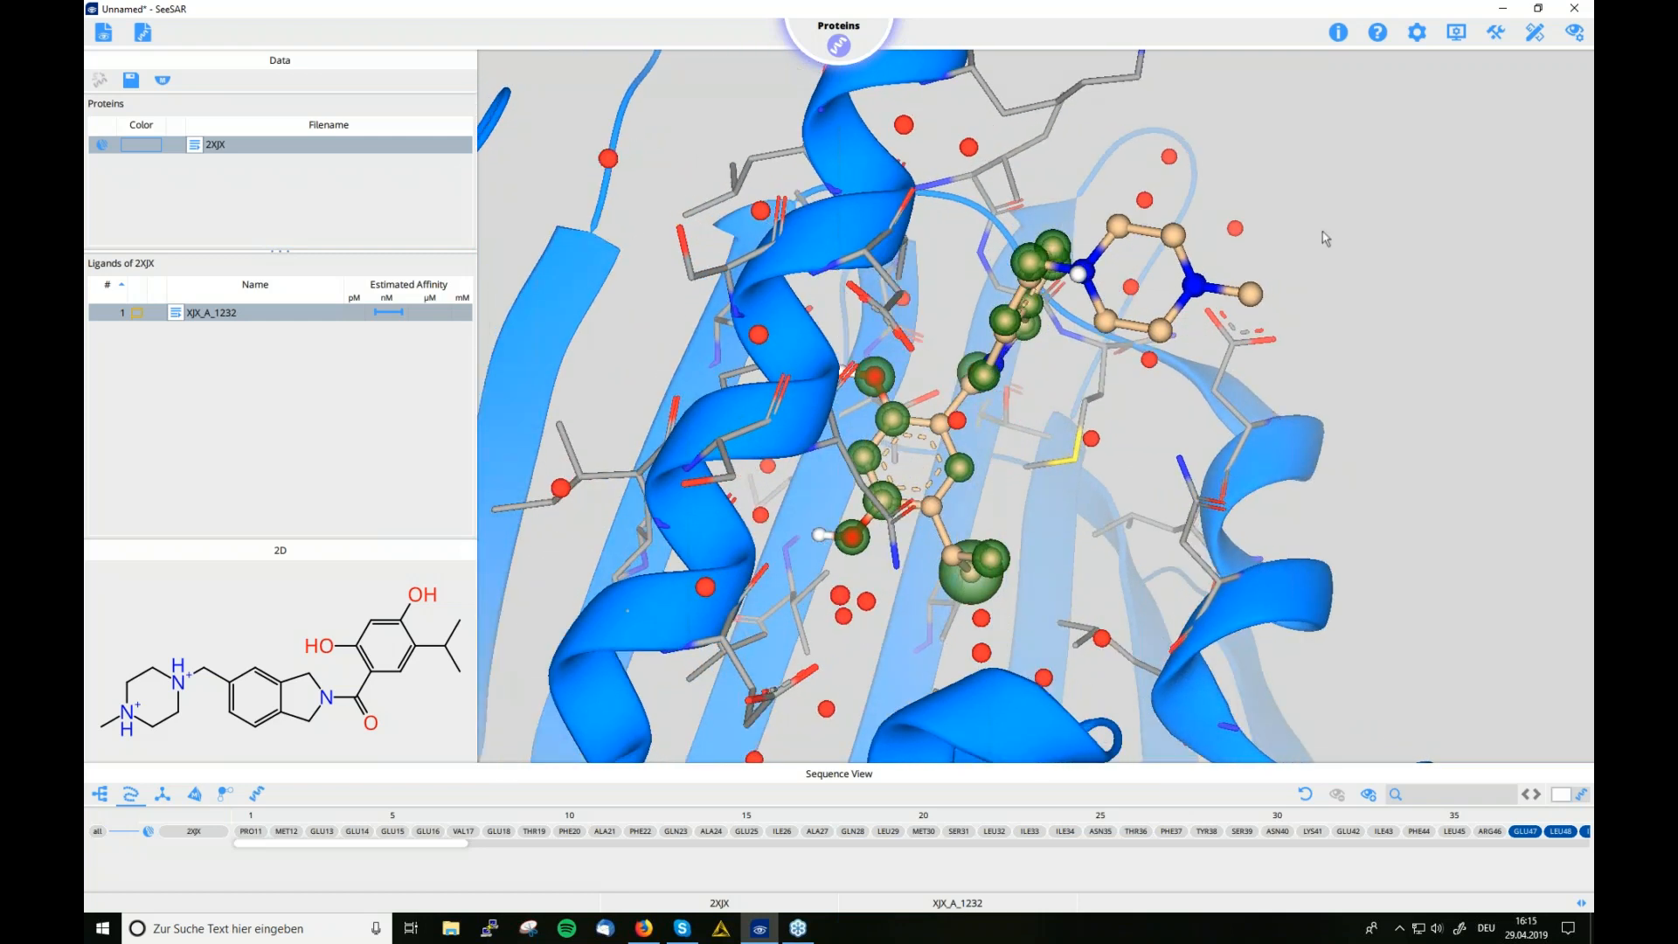
click(1534, 33)
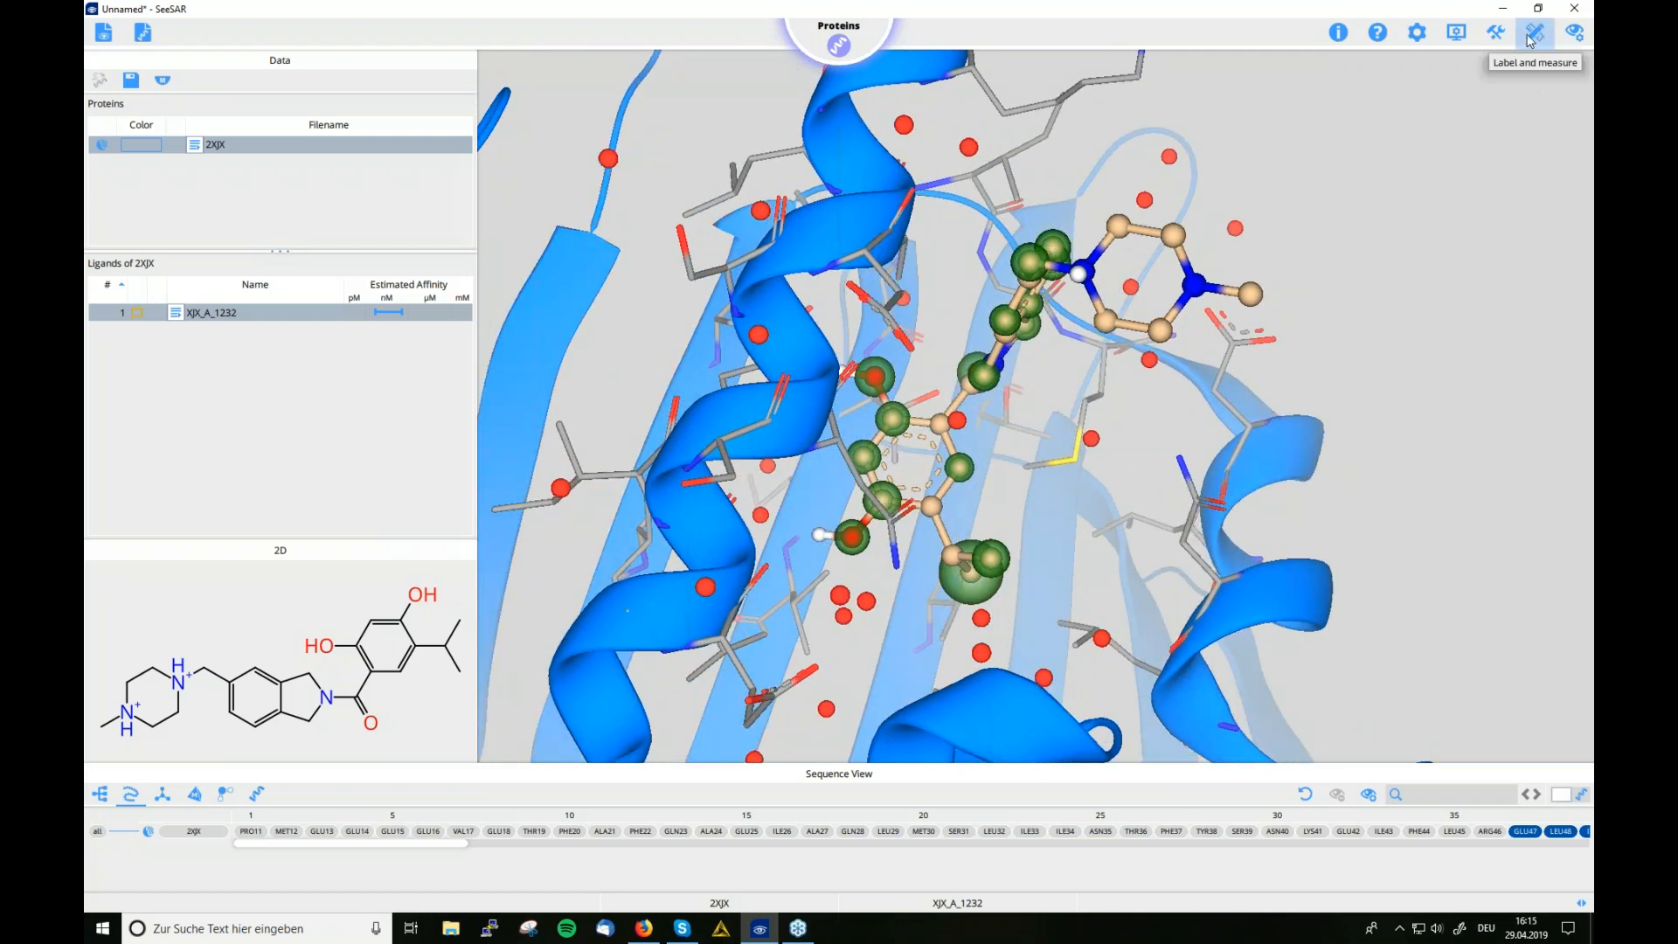
click(1538, 37)
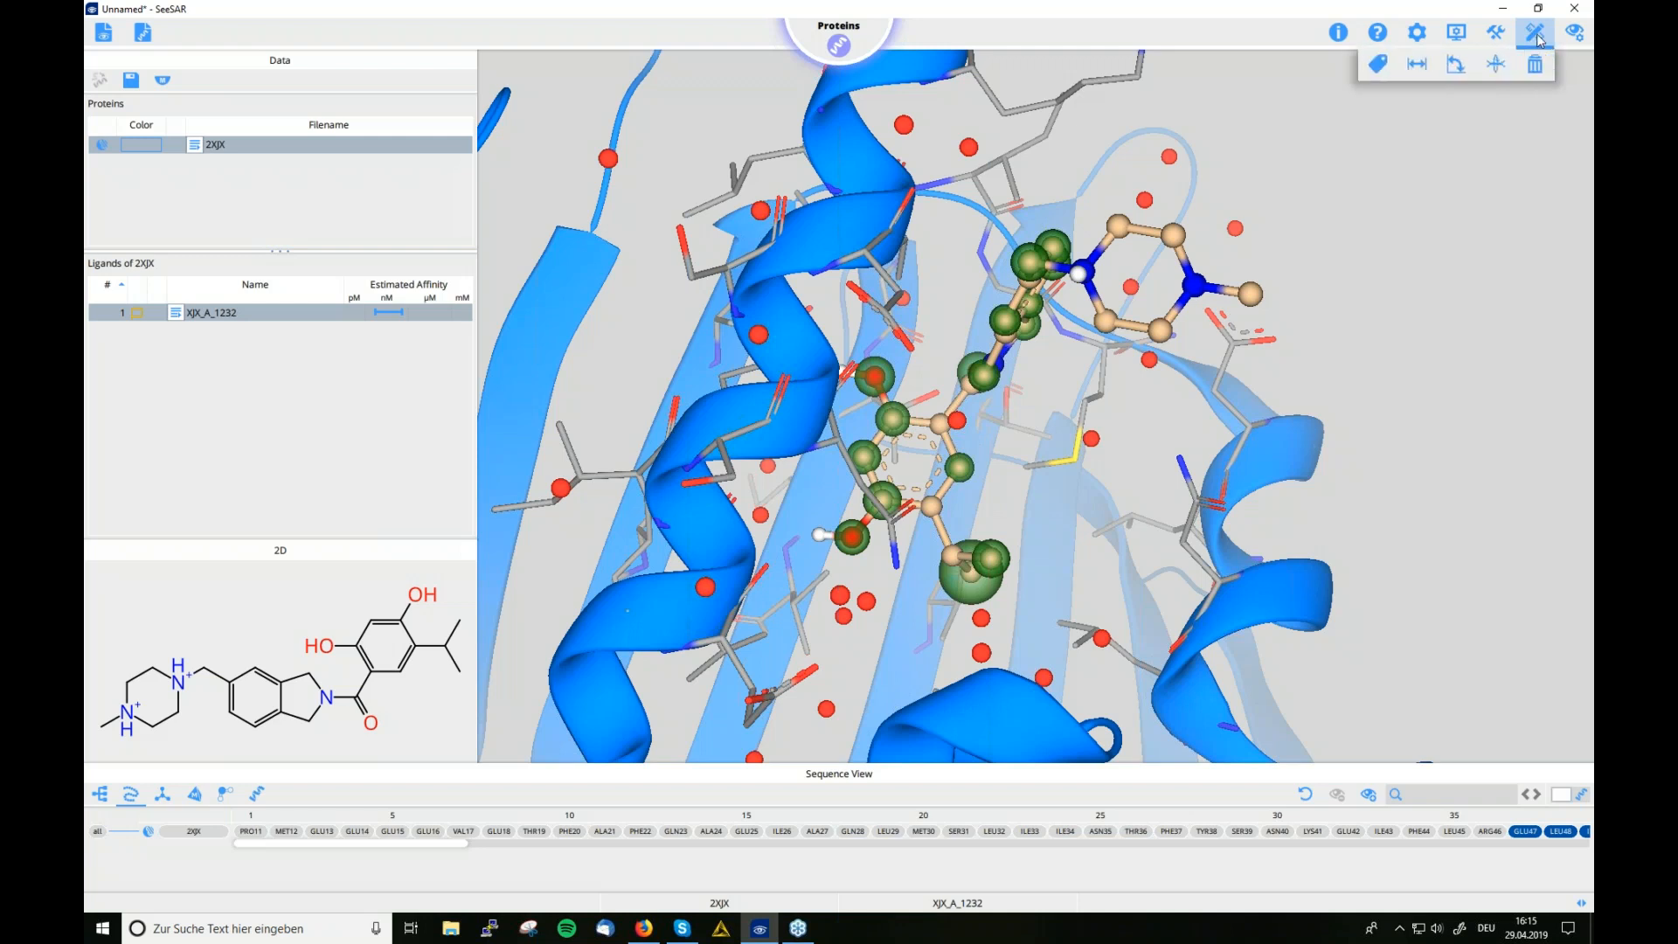
click(1379, 73)
click(974, 580)
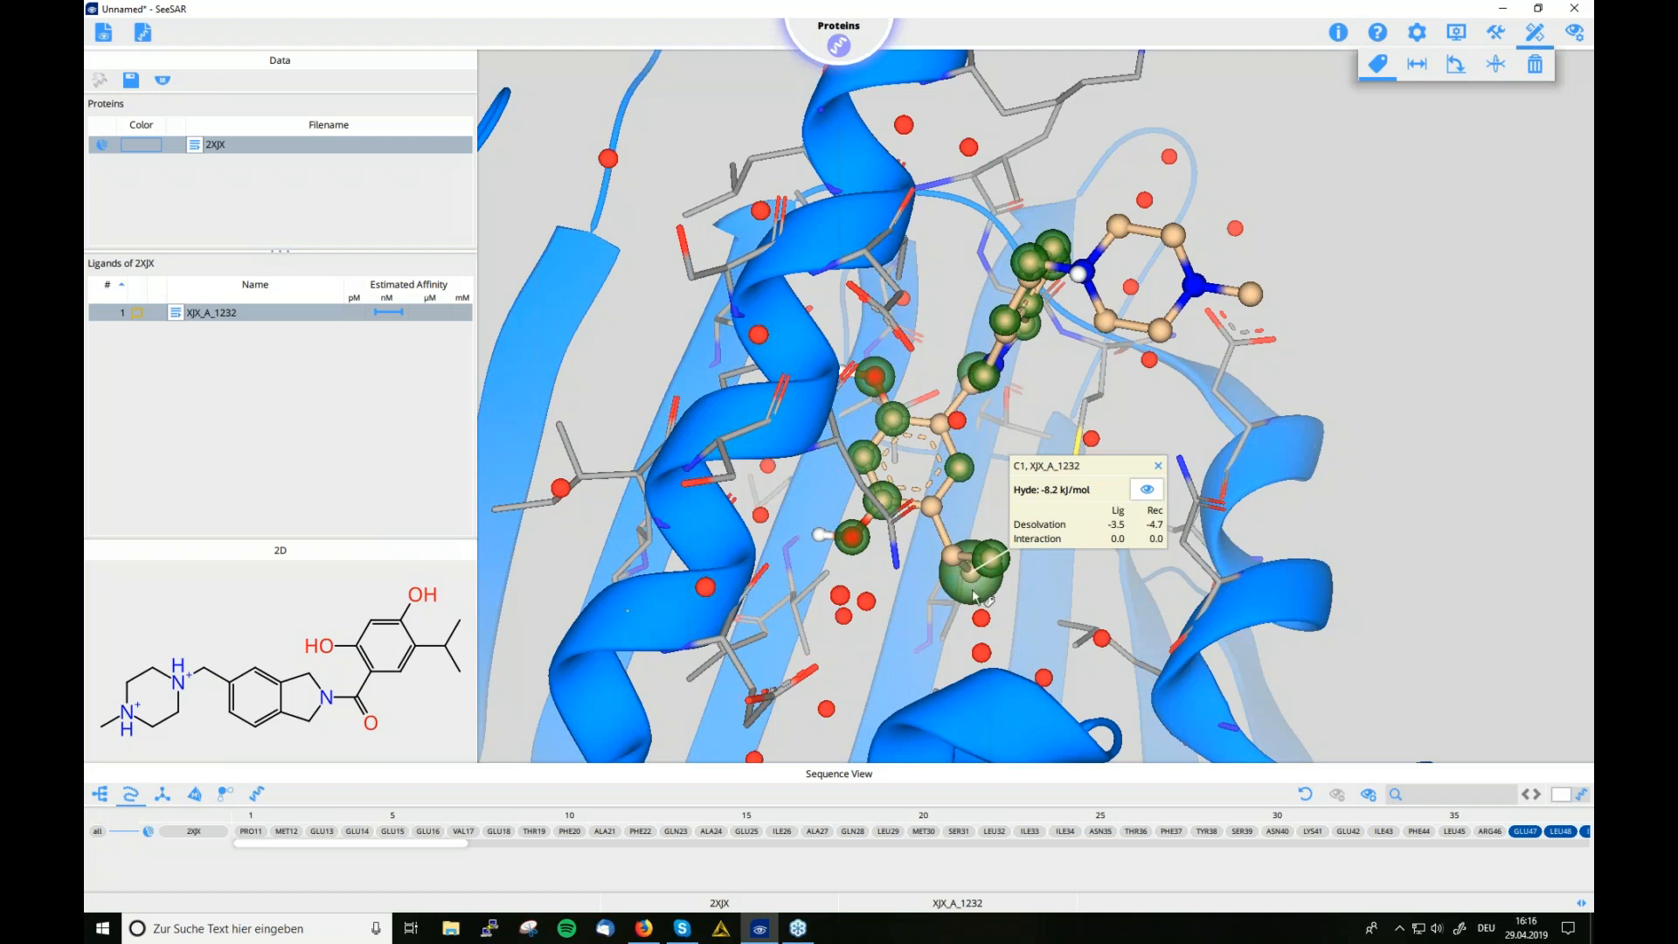
Display the receptor atoms linked to C1's Hyde value, examine them from several angles, and close the C1 label
click(1151, 491)
drag(1100, 475, 1134, 359)
drag(1046, 561, 1019, 623)
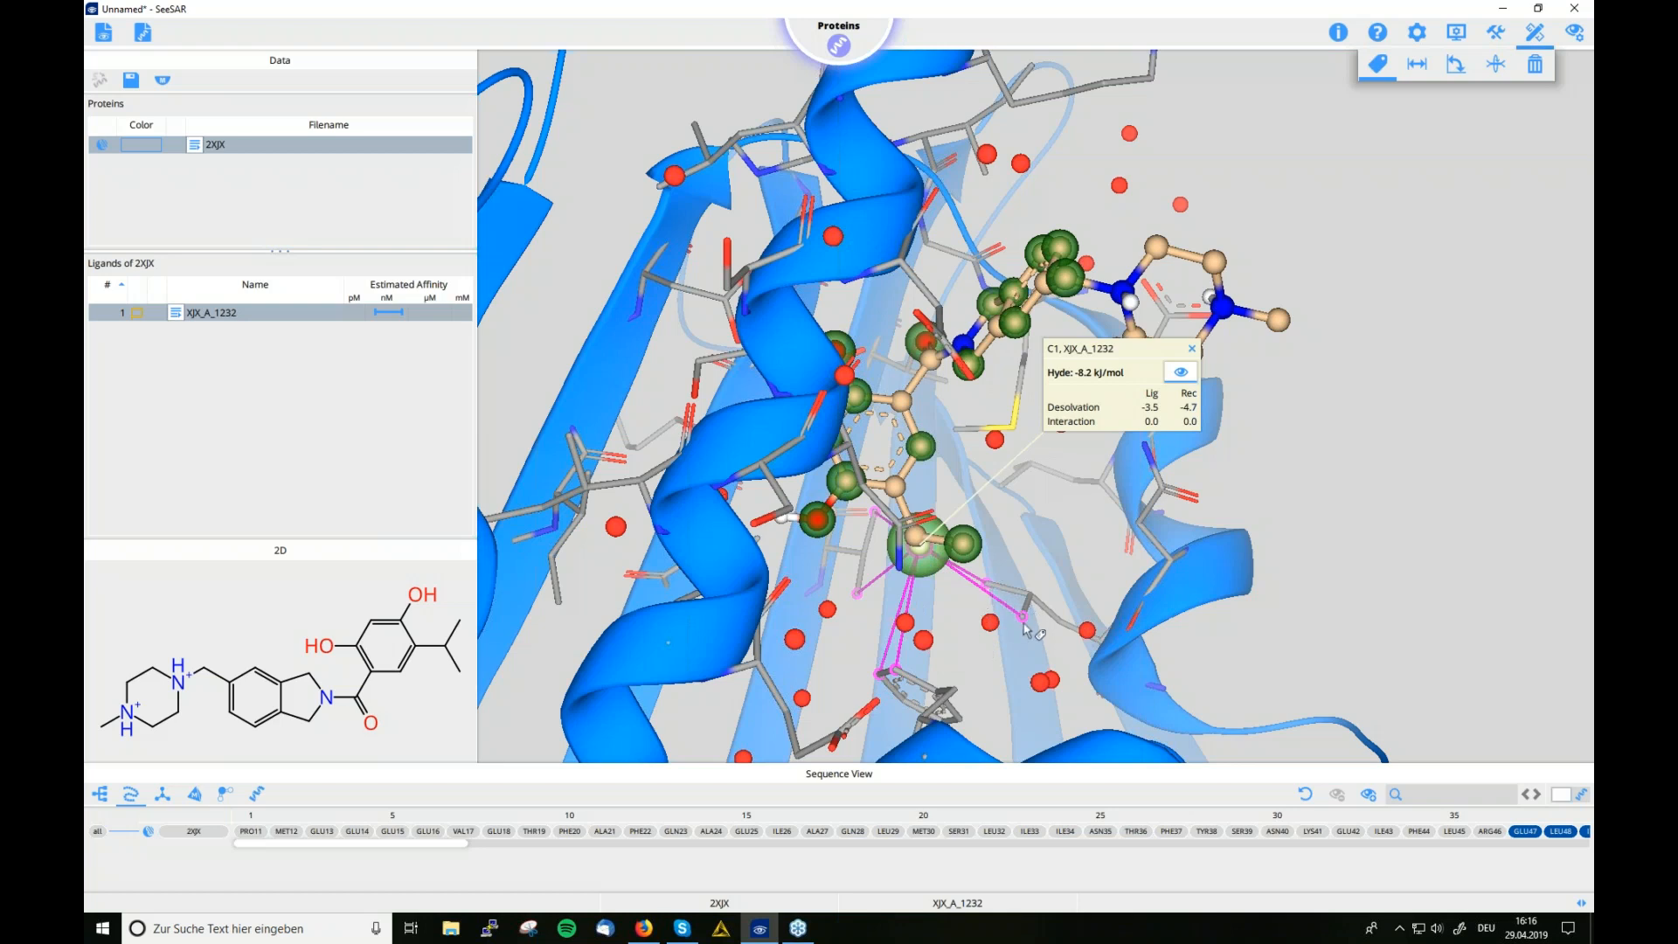
drag(1035, 637, 982, 626)
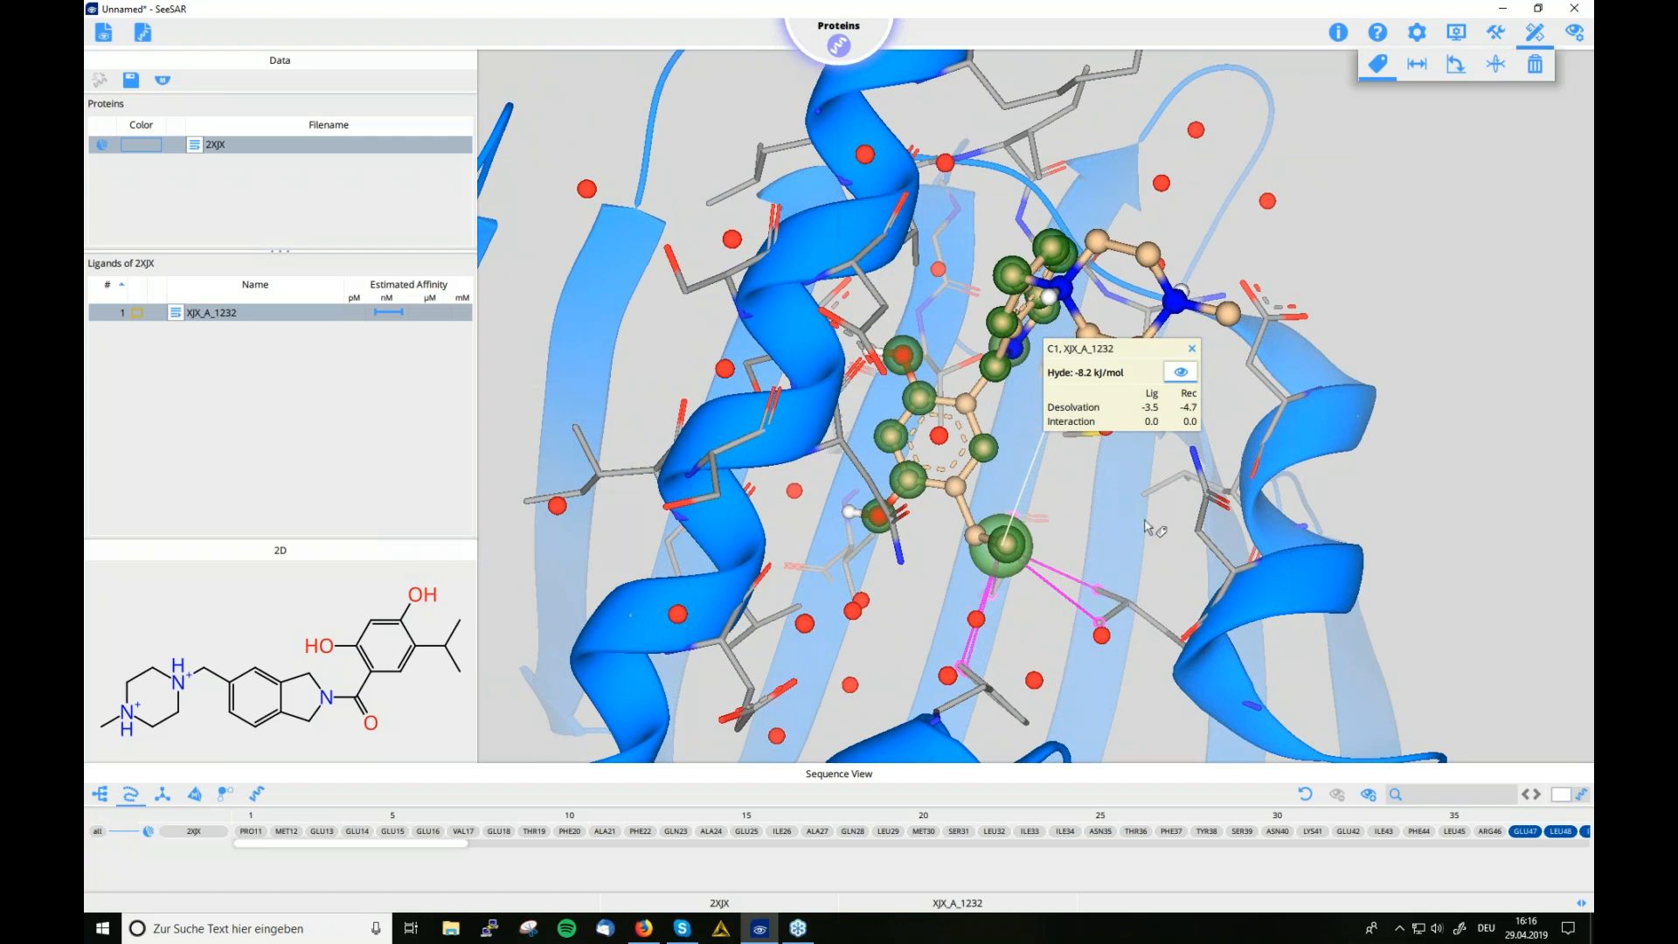
click(1193, 350)
drag(1059, 569, 1012, 567)
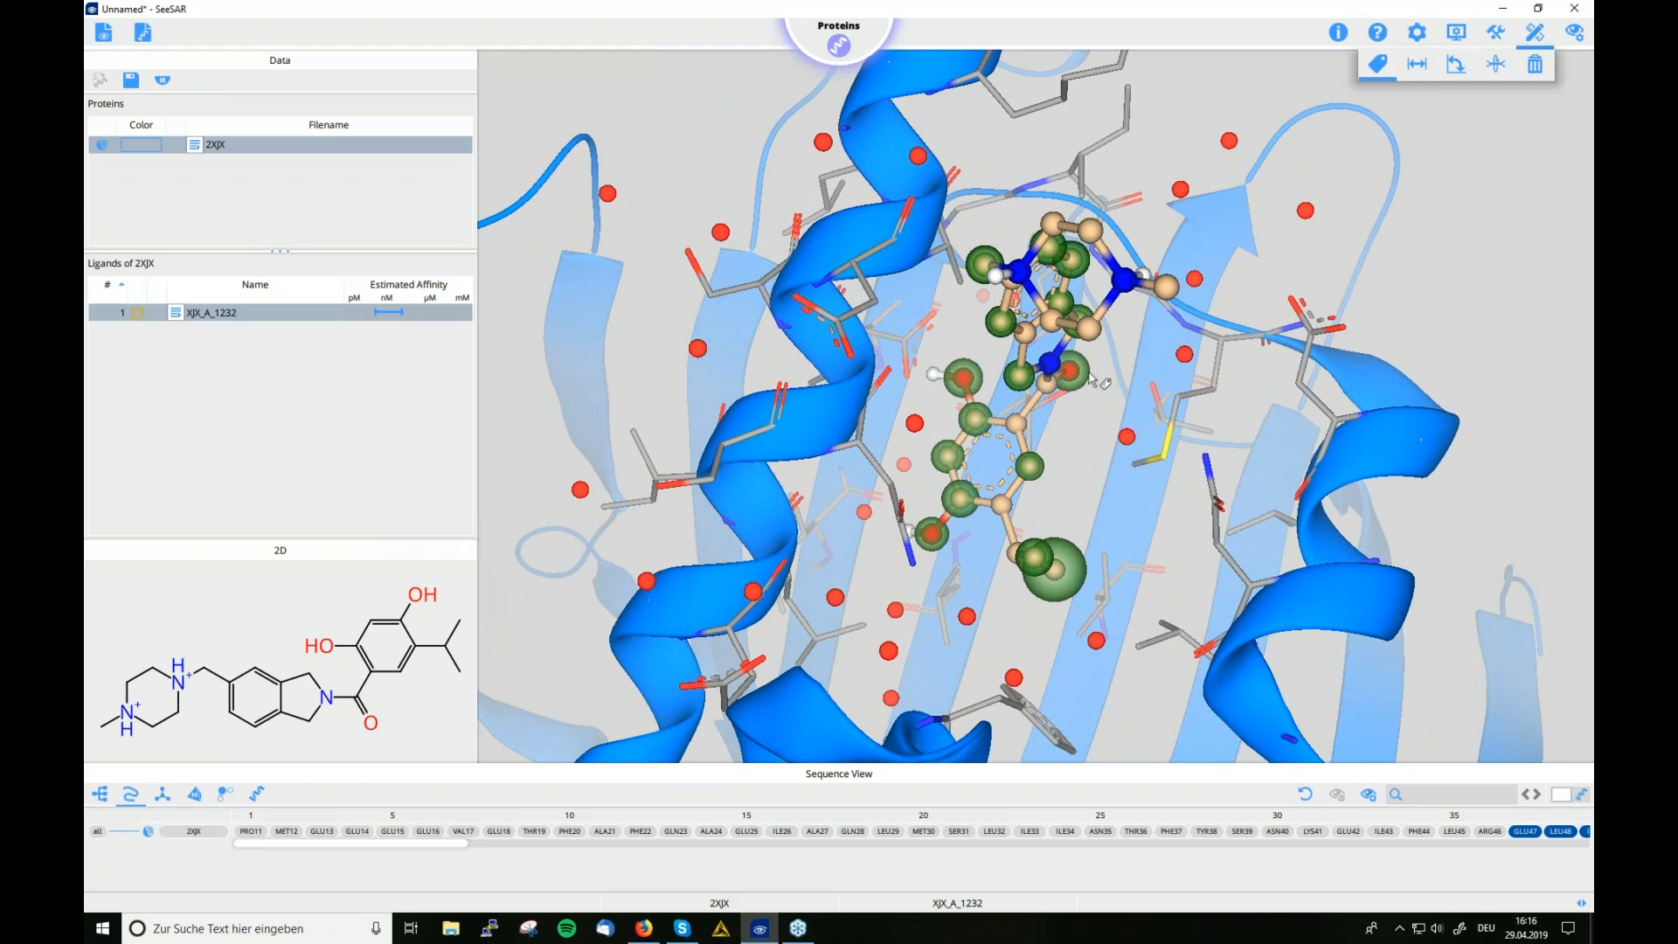
Hide the backbone cartoon of Chain-A in 2XJX
drag(1116, 486, 1071, 474)
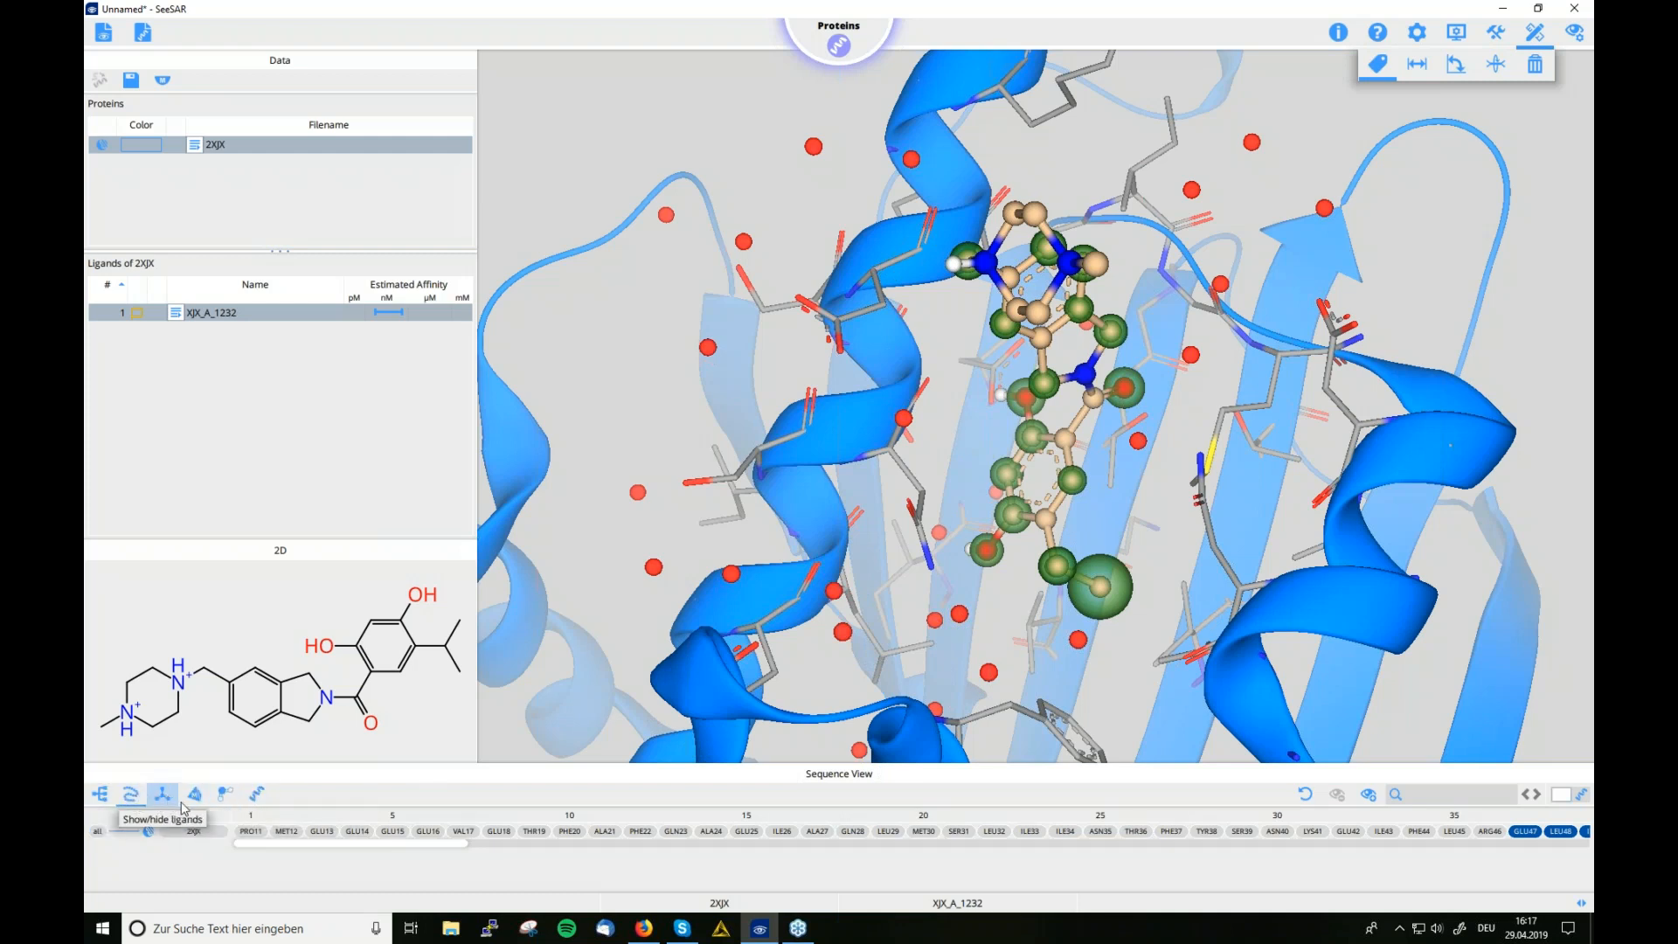
click(260, 798)
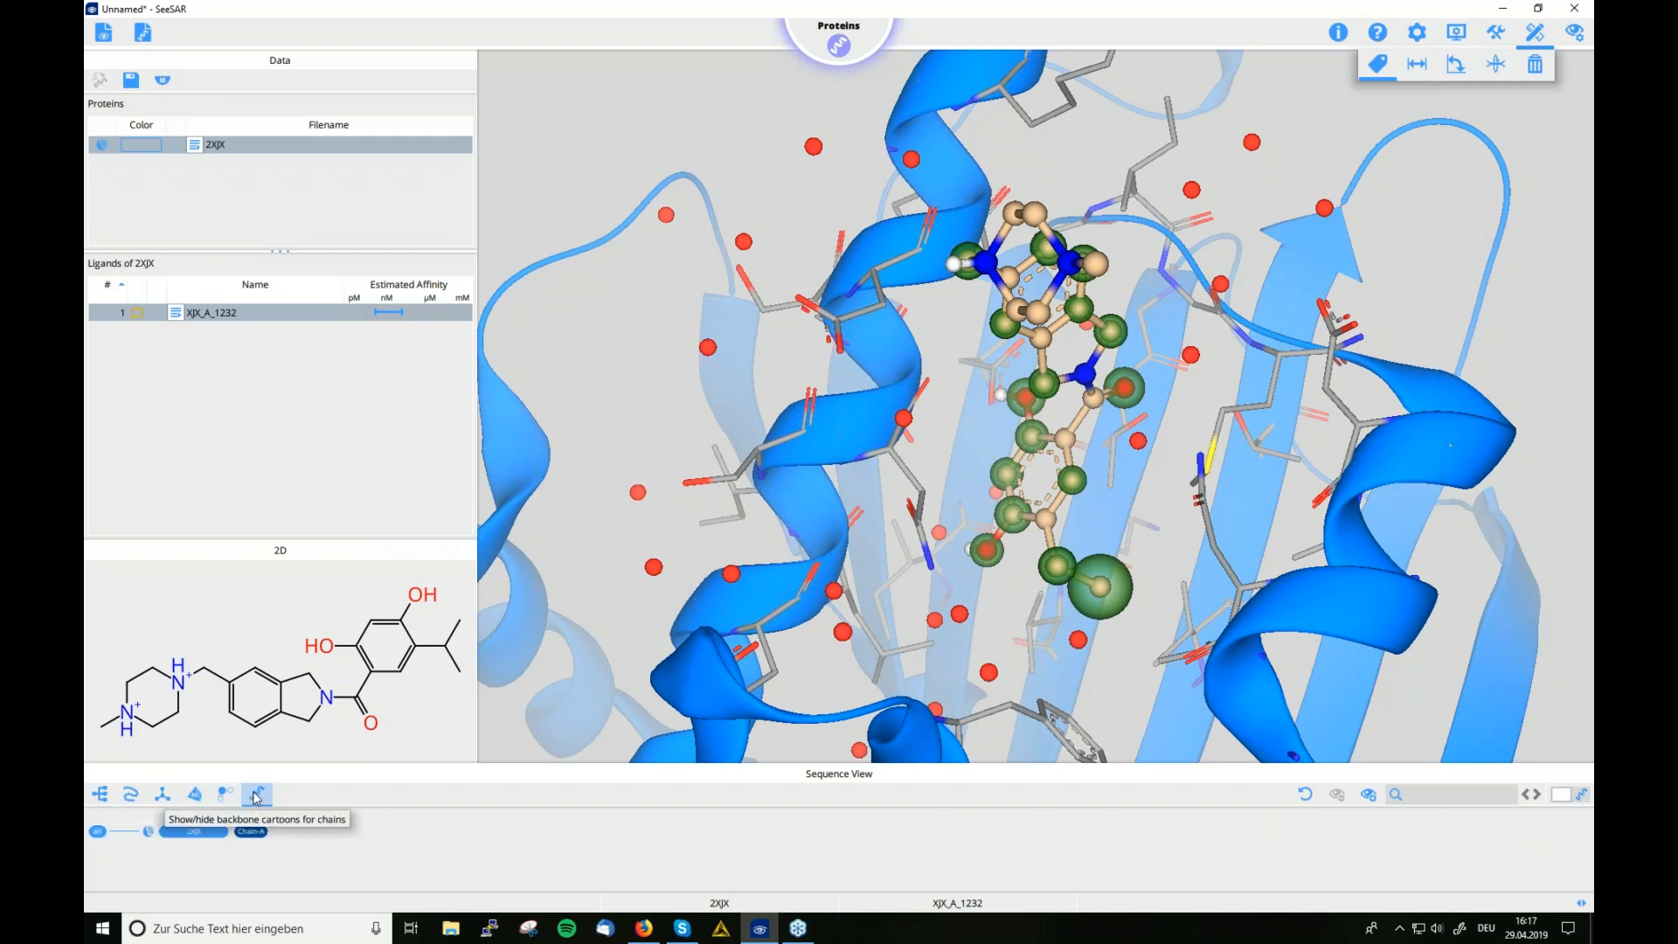
click(252, 832)
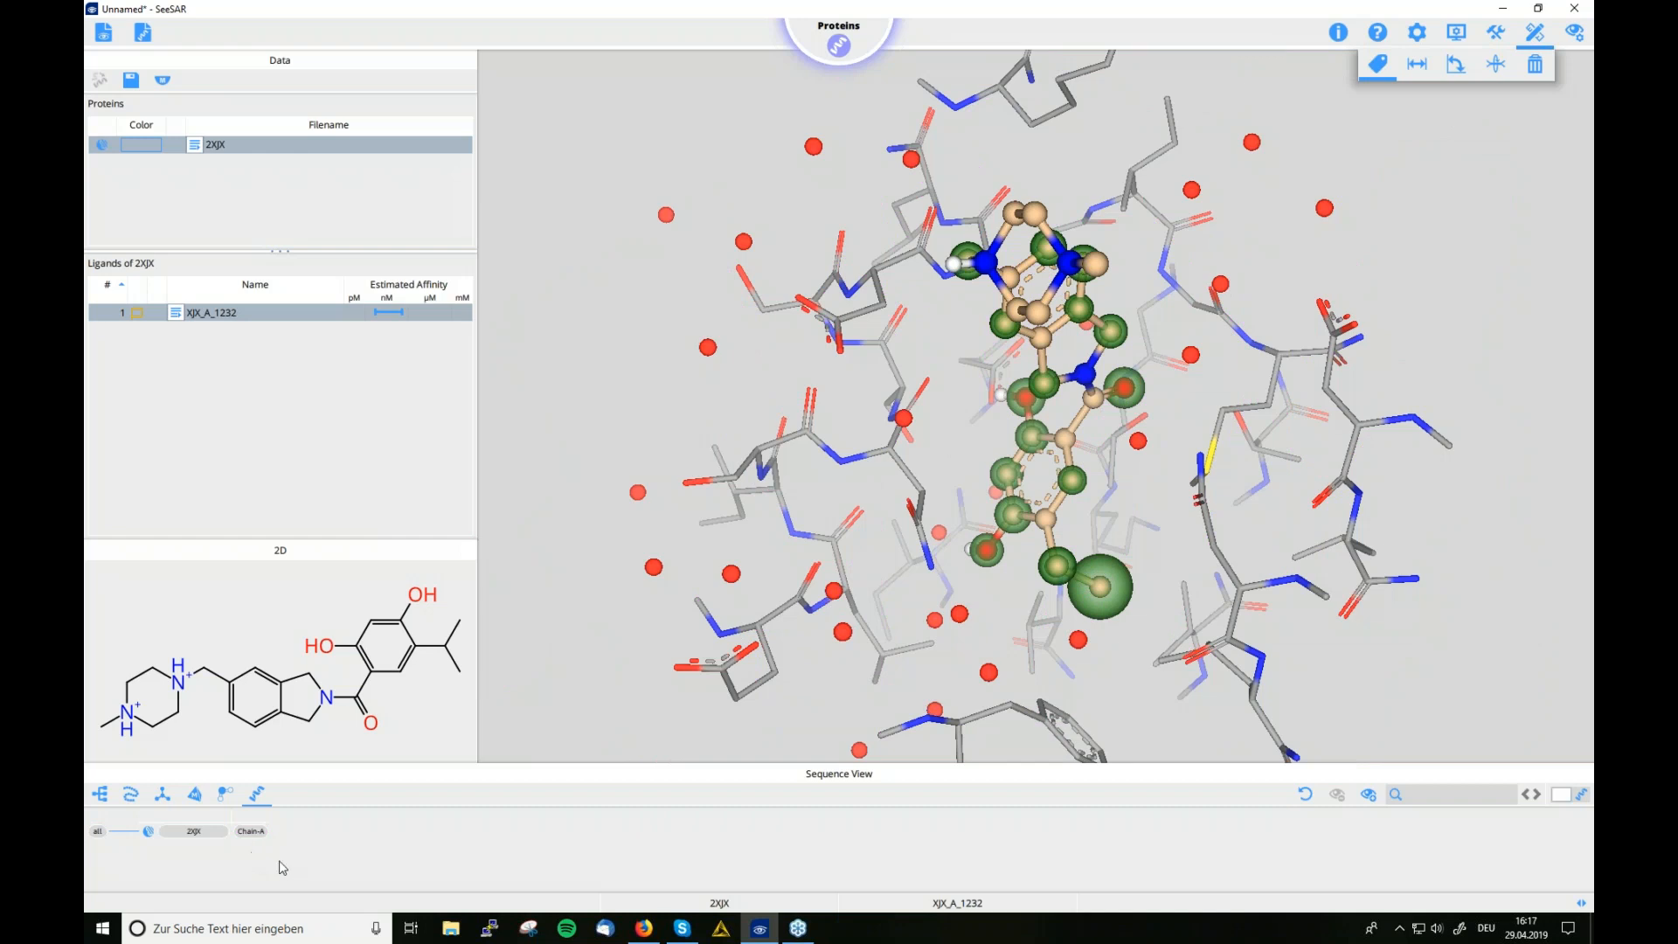
List only the visible water molecules of 2XJX in the Sequence View, and hide them all
click(228, 796)
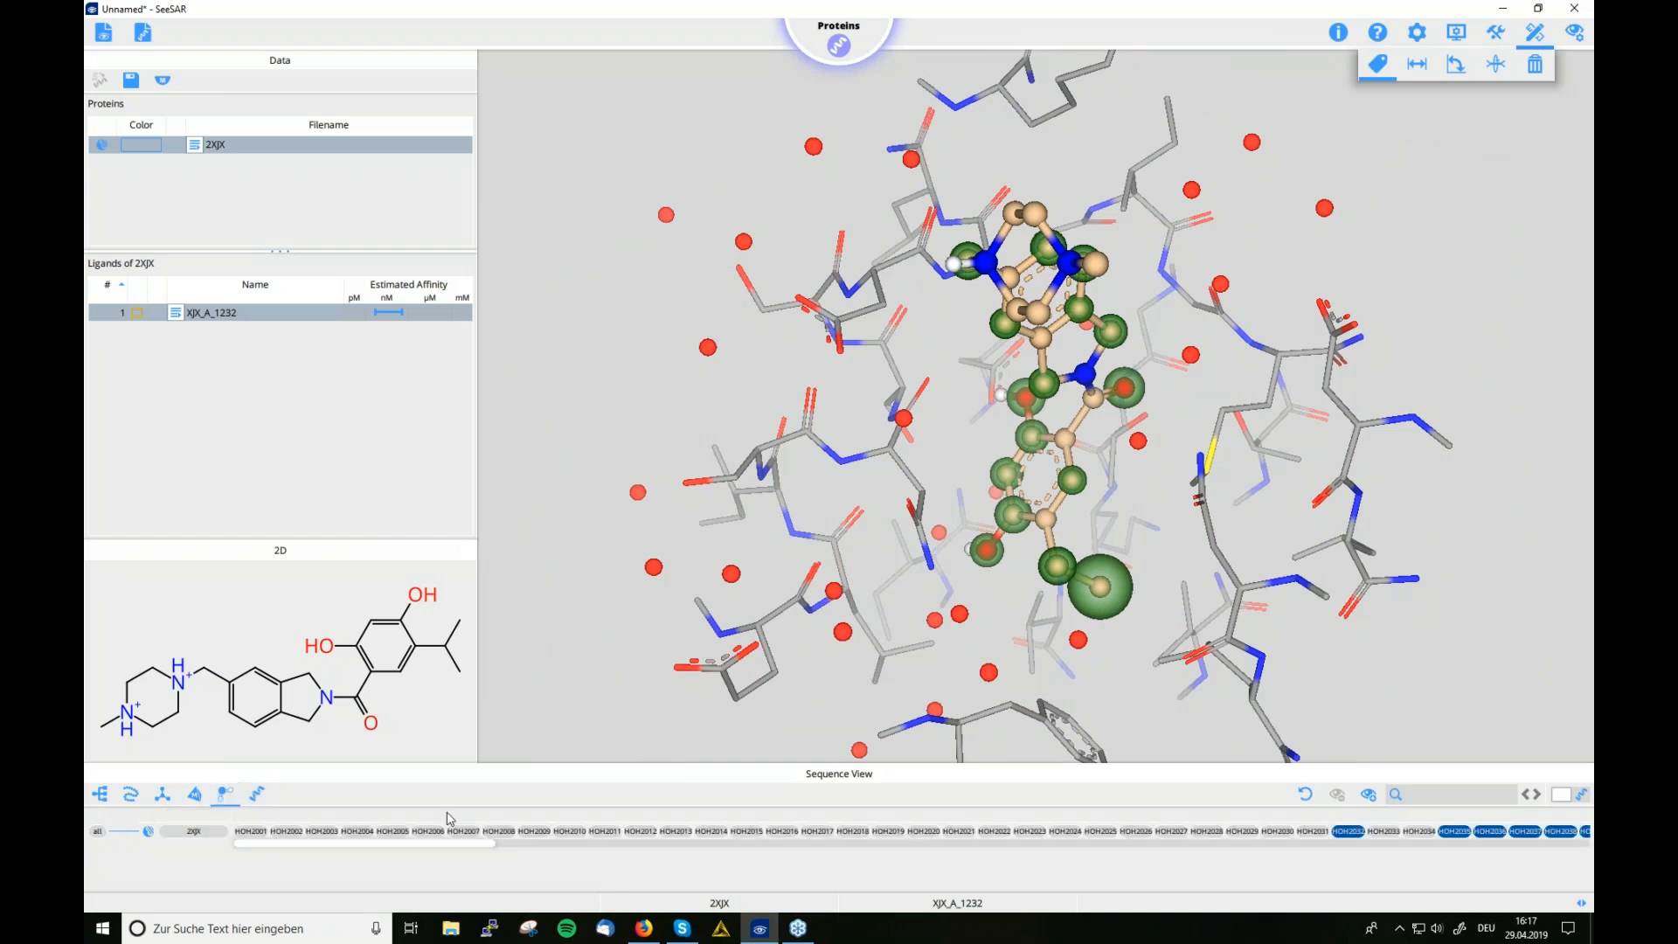
click(1561, 795)
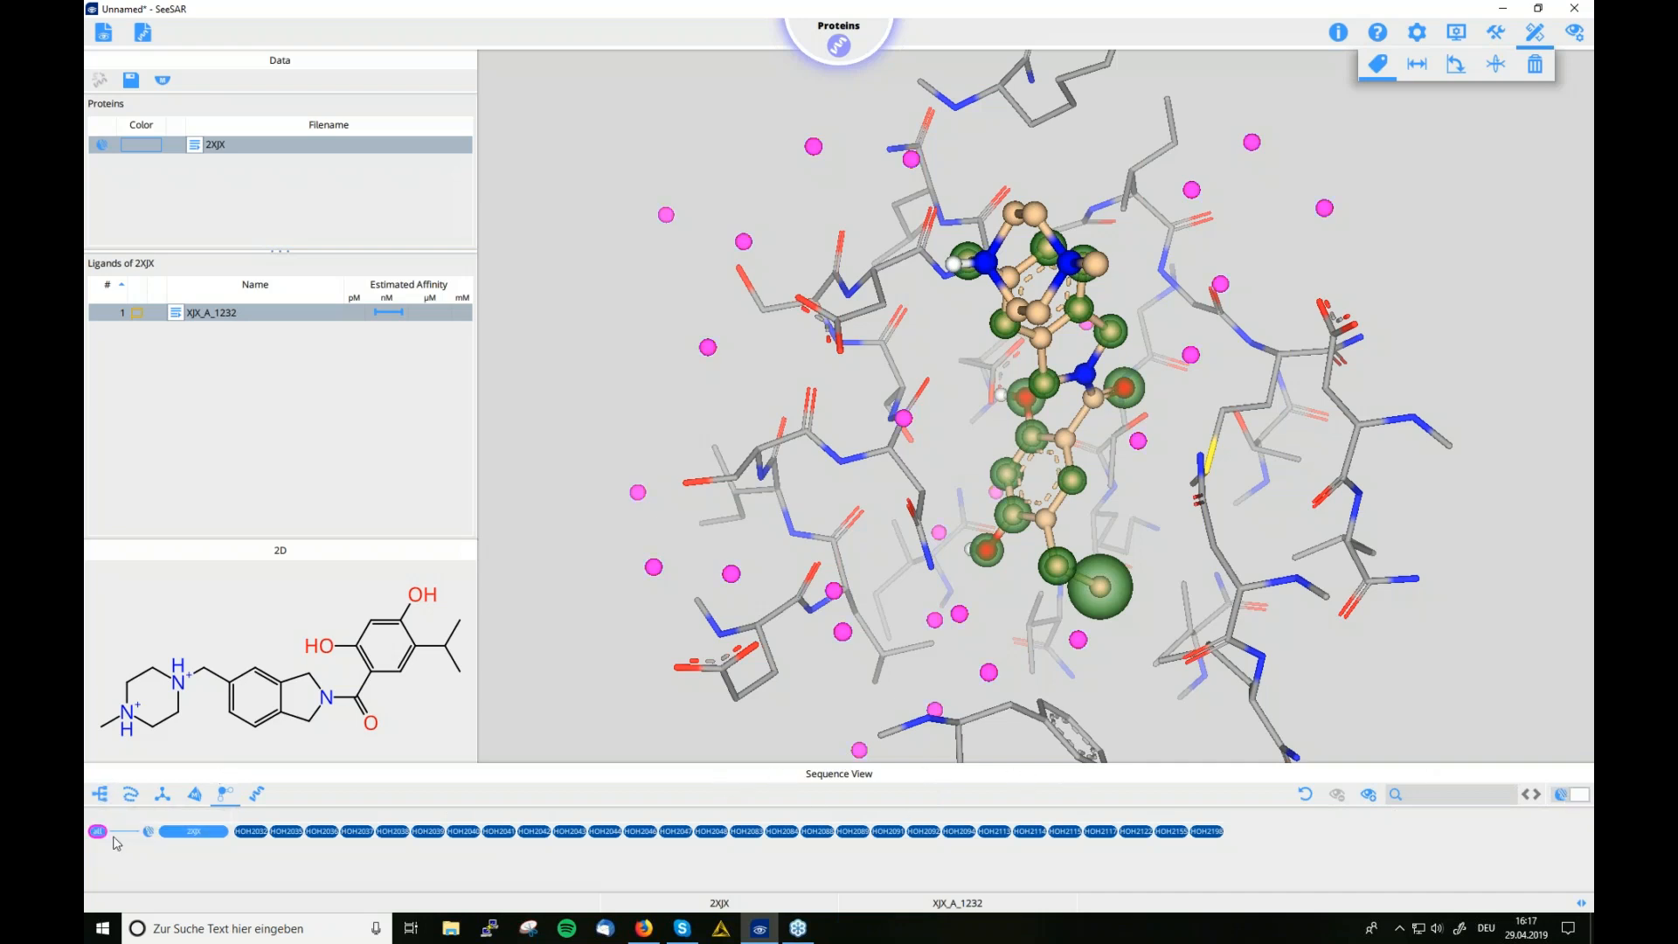
click(193, 831)
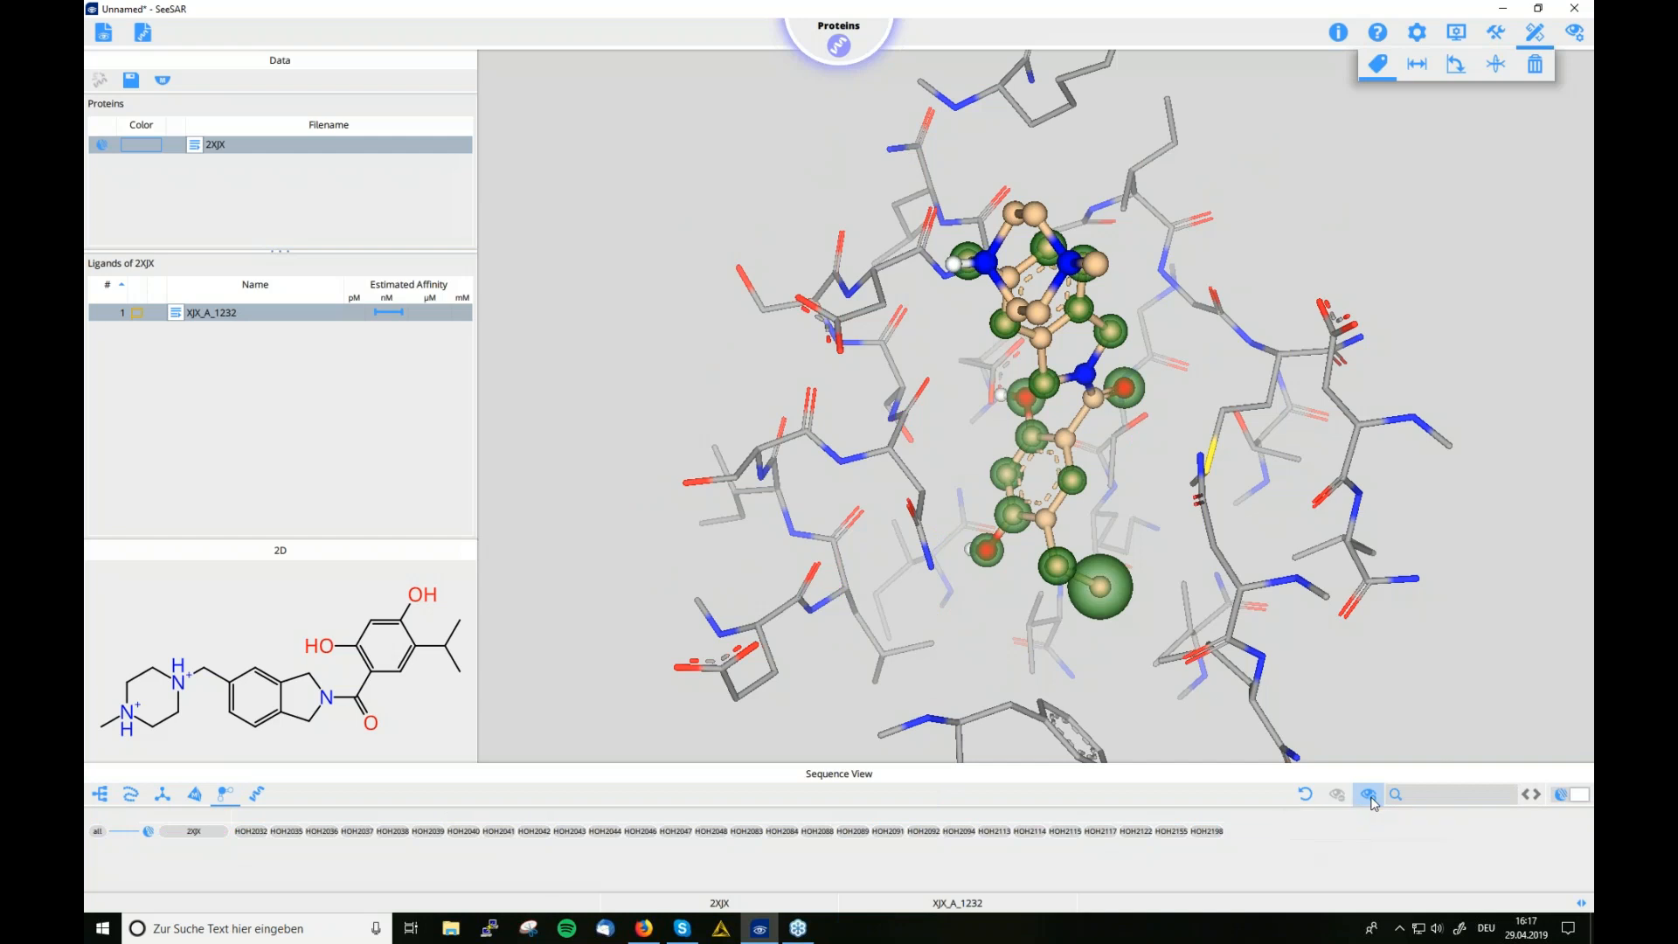
drag(864, 656, 884, 655)
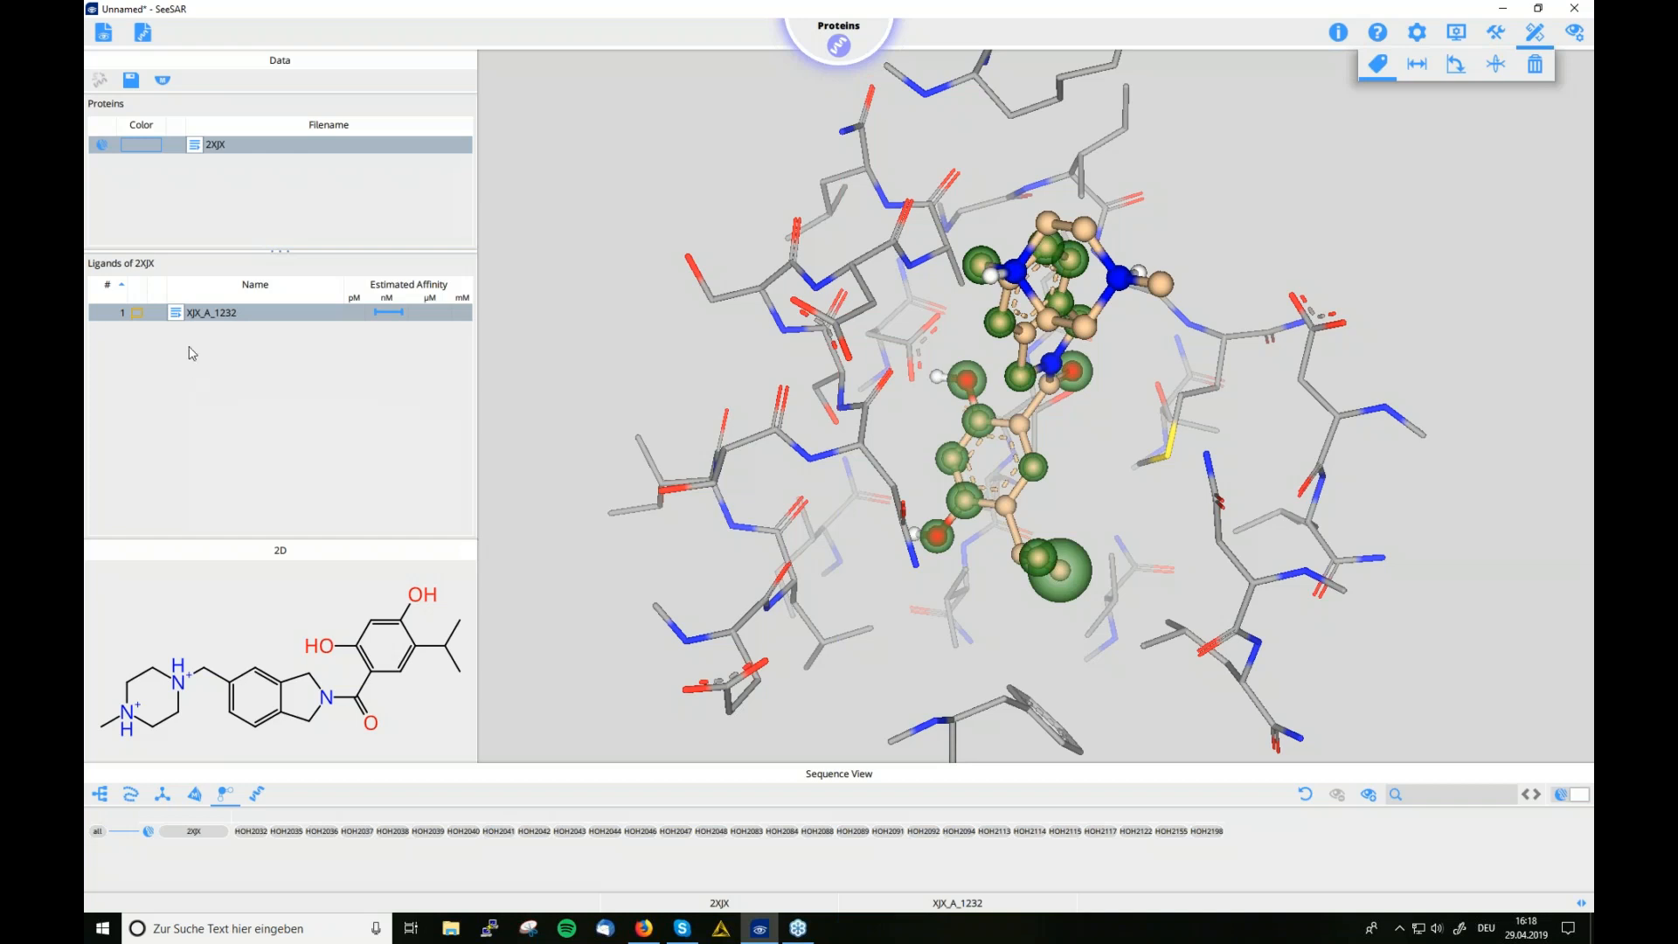
Add the ligand XJX_A_1232 of 2XJX to the Molecule Editor
right_click(180, 318)
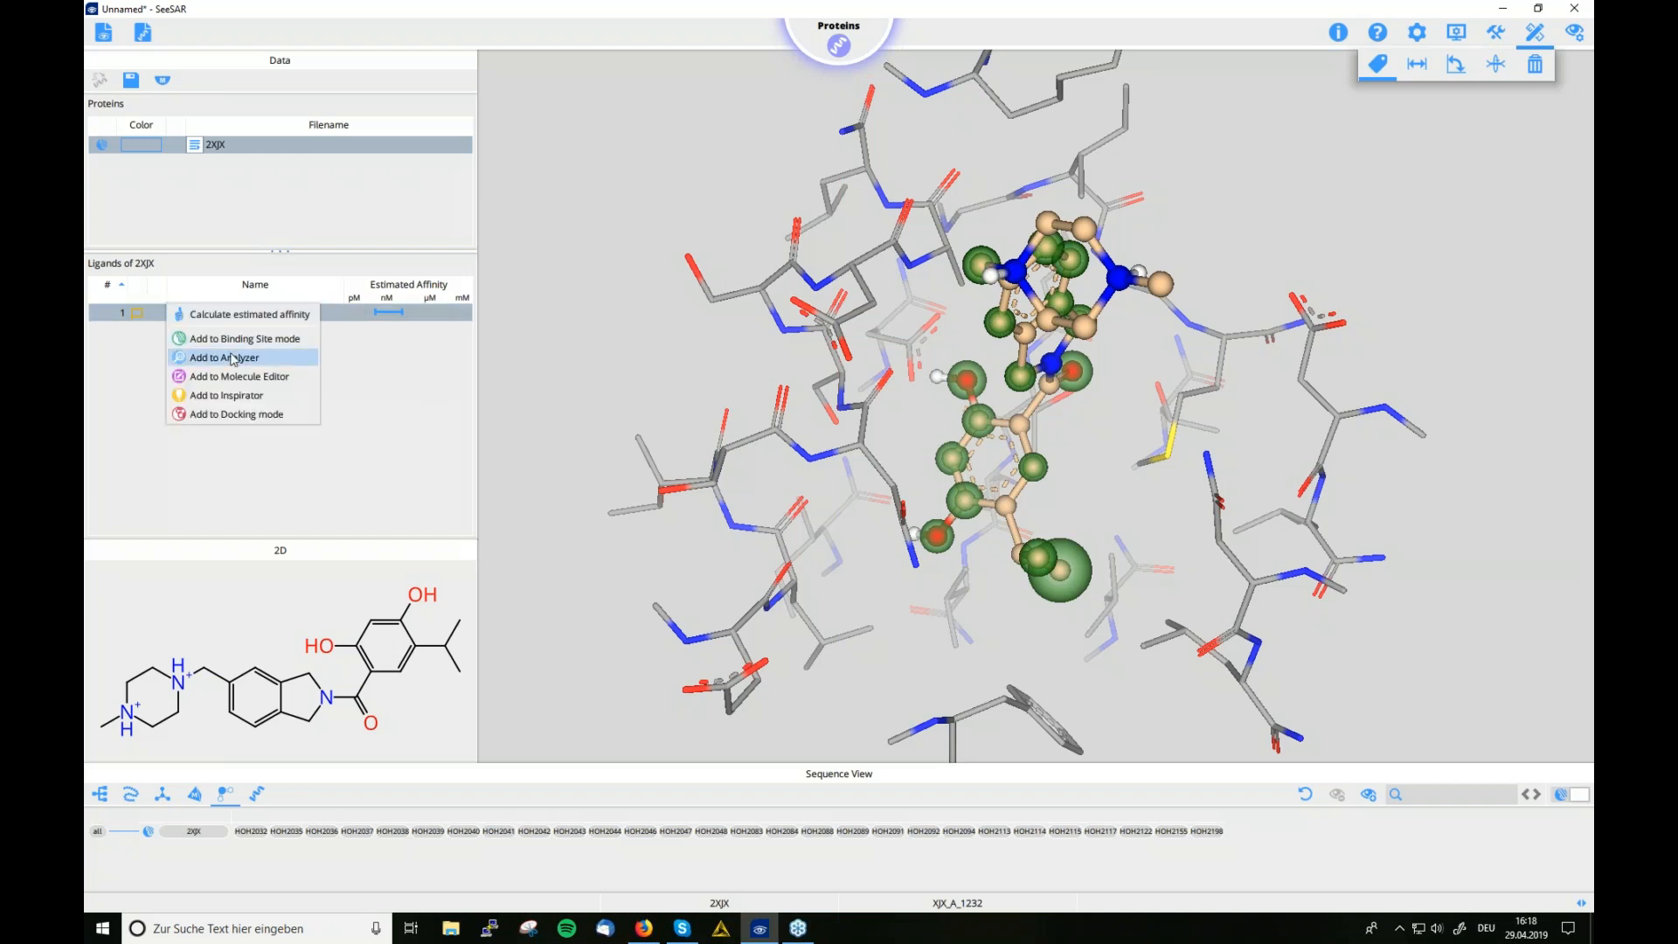
click(258, 377)
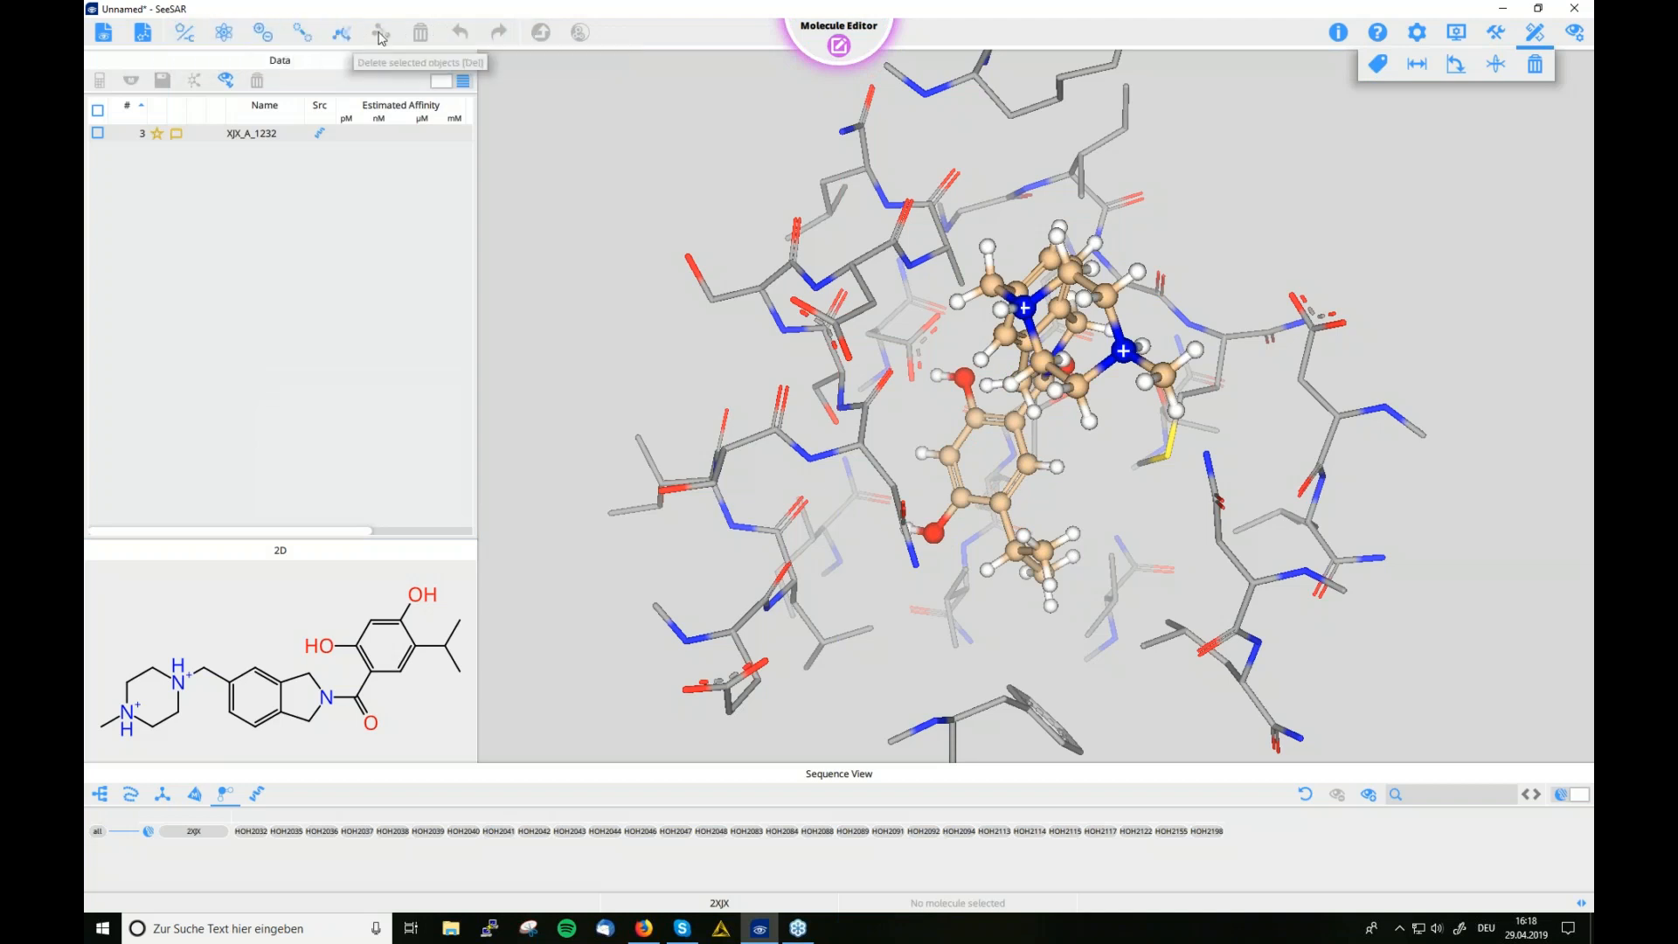
Look through the editor's tools for adding rings, changing element, charge and bond type, and rotating around a bond
click(188, 37)
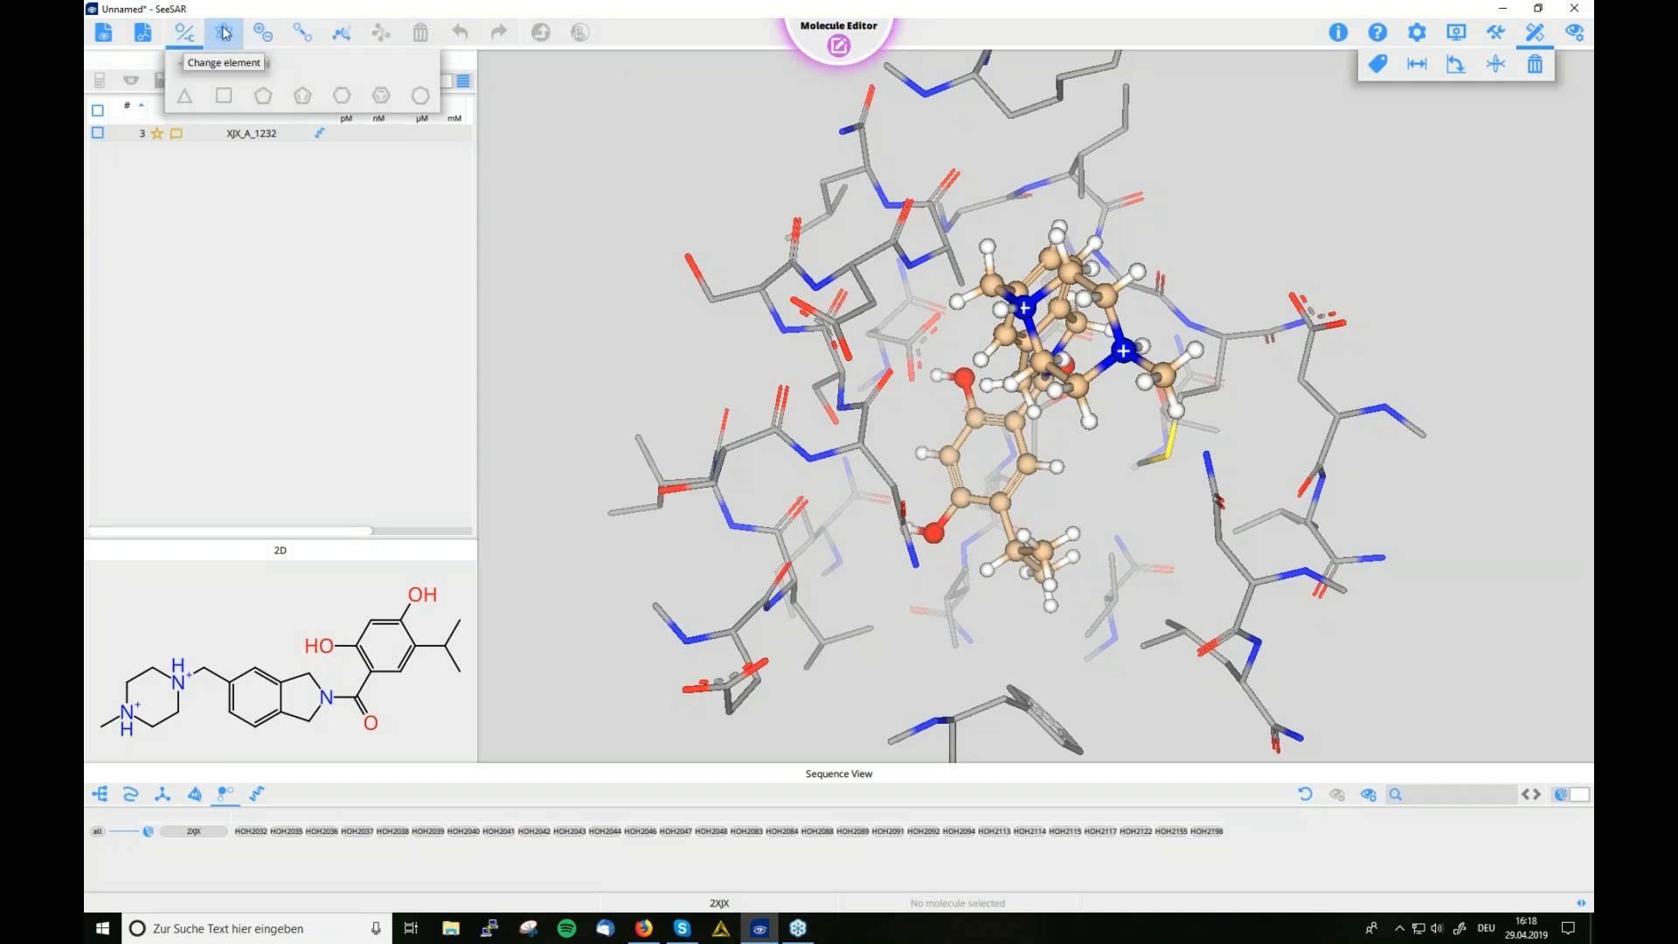
click(225, 34)
click(262, 33)
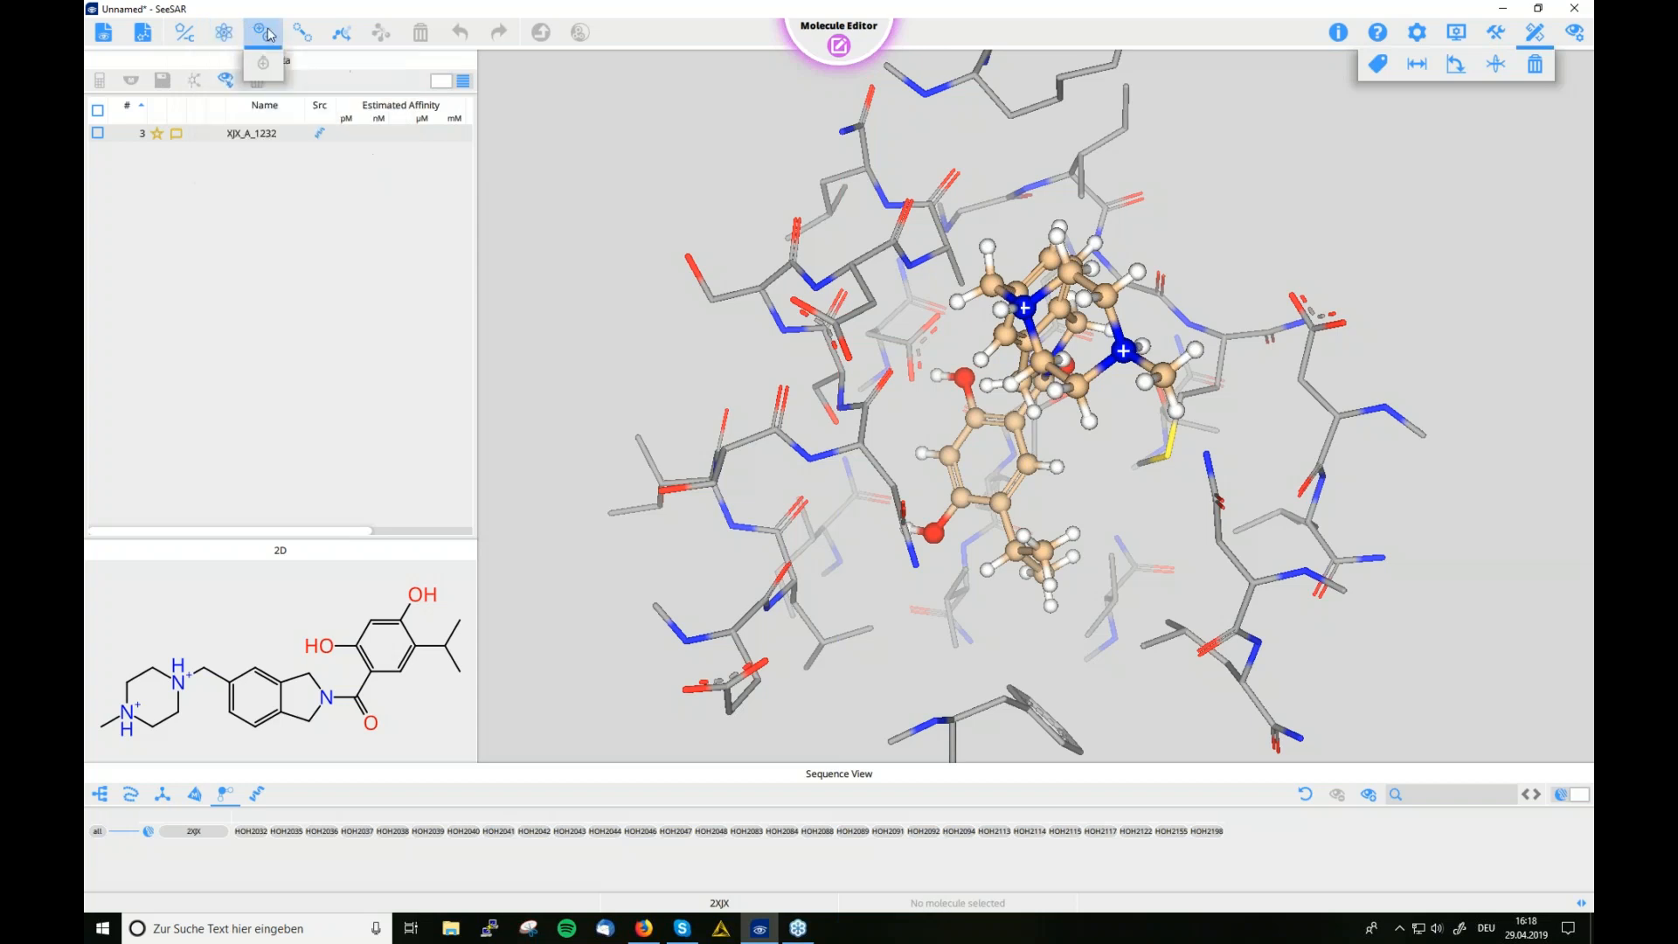
click(297, 35)
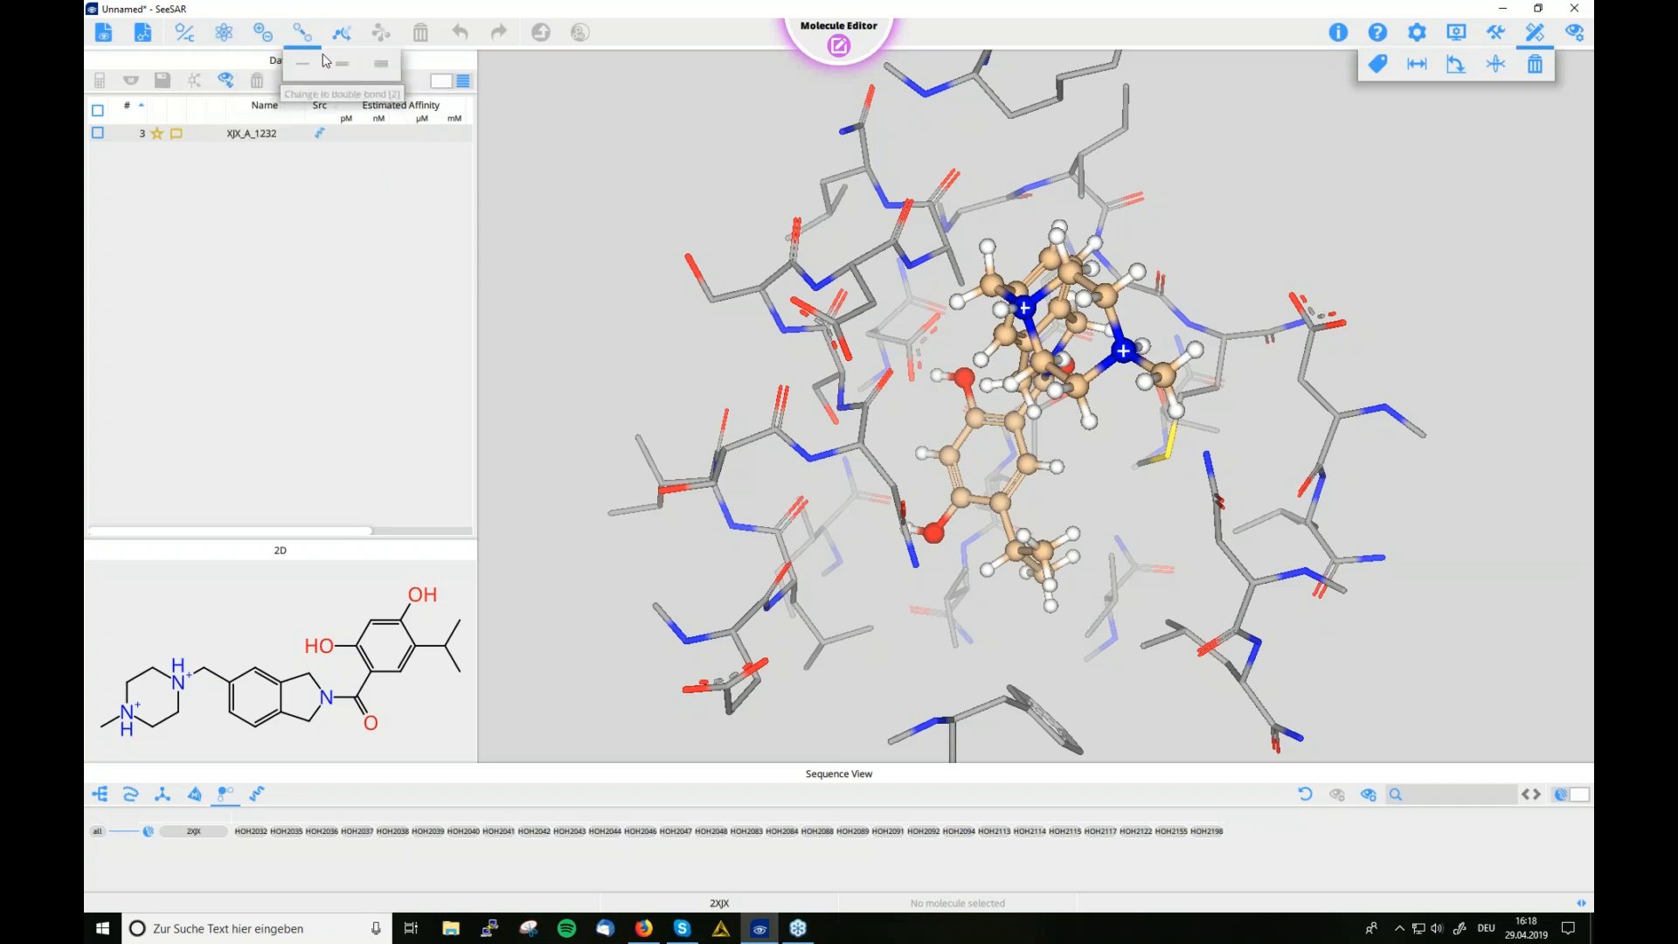
click(340, 35)
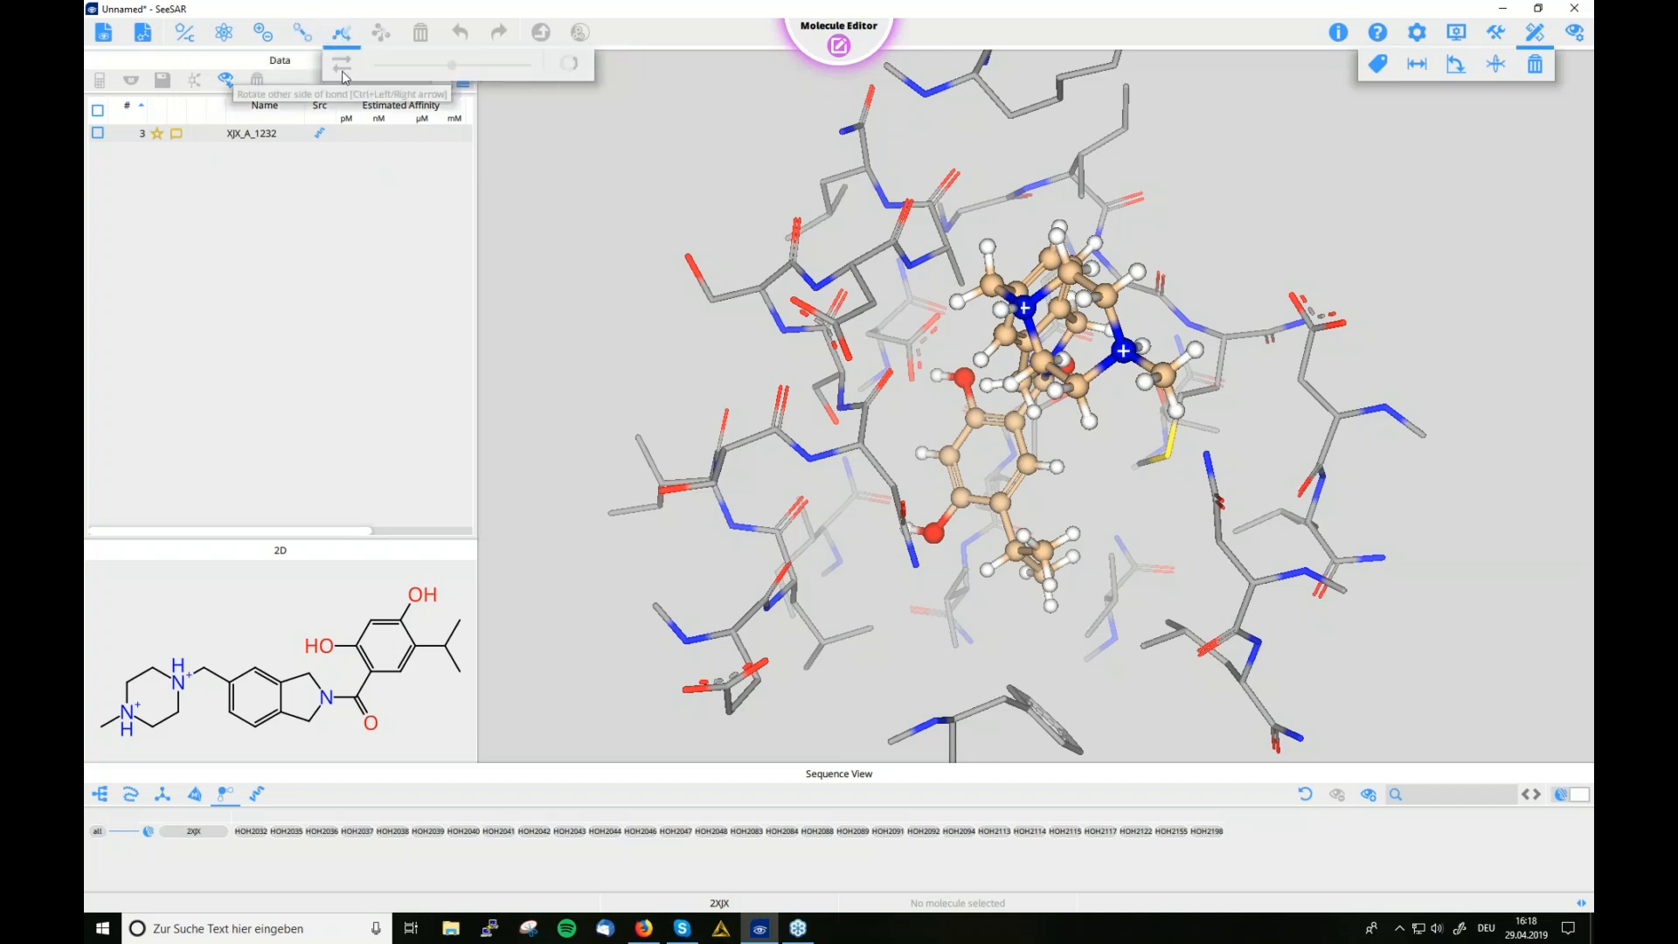
click(300, 36)
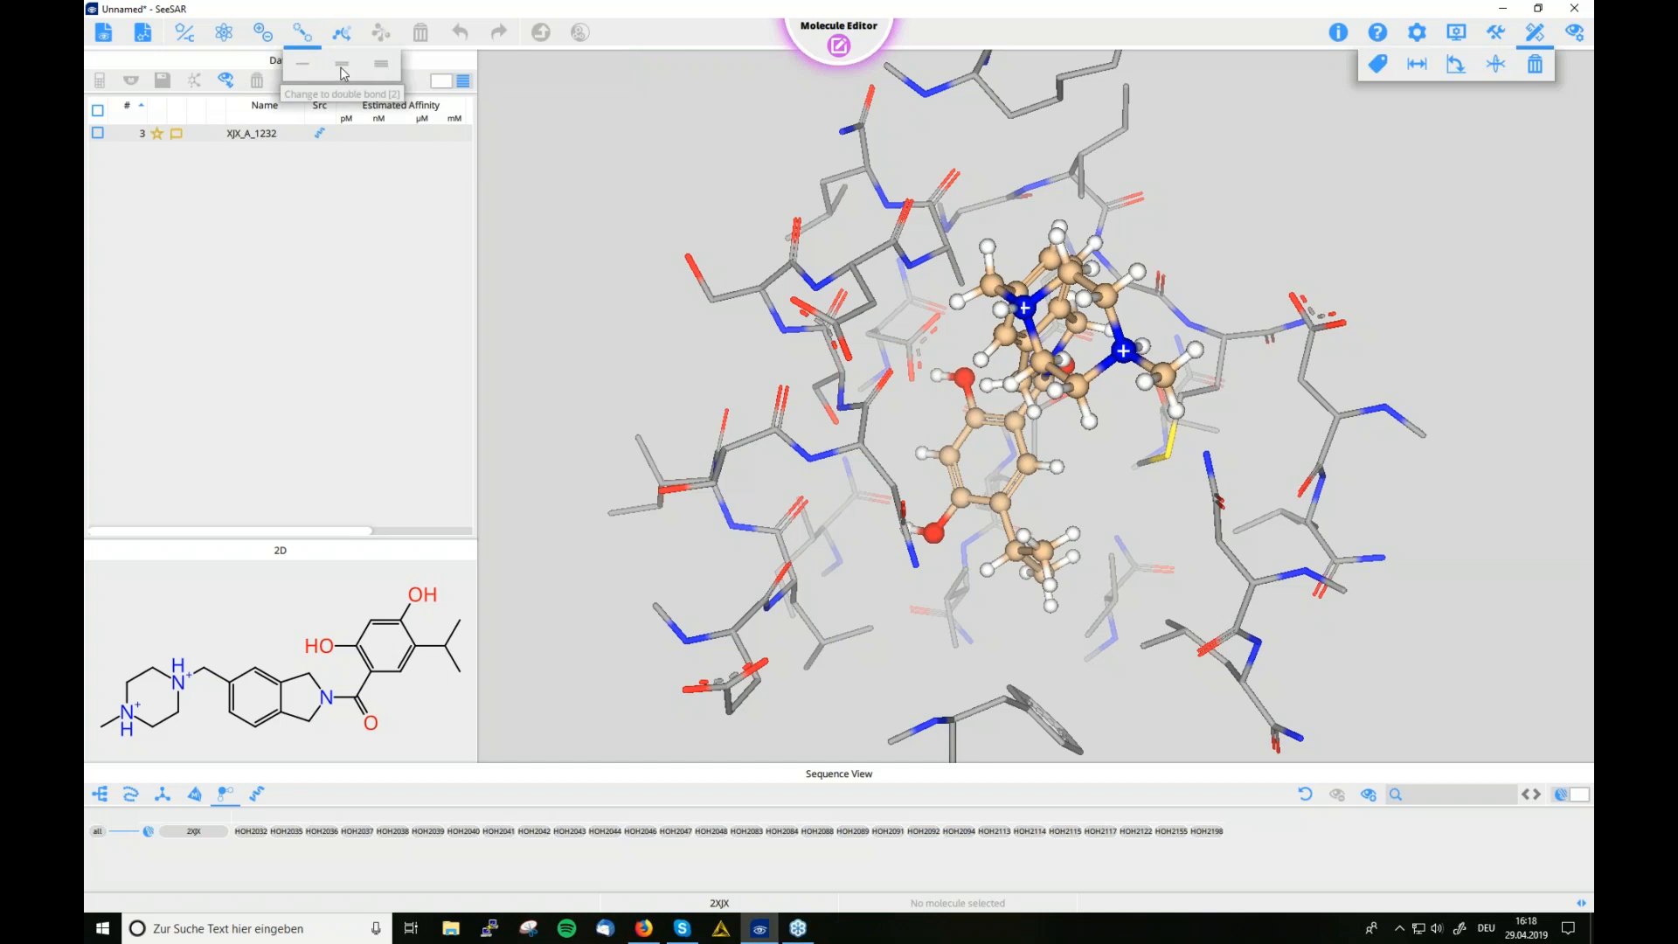
drag(1117, 506, 1132, 531)
click(301, 37)
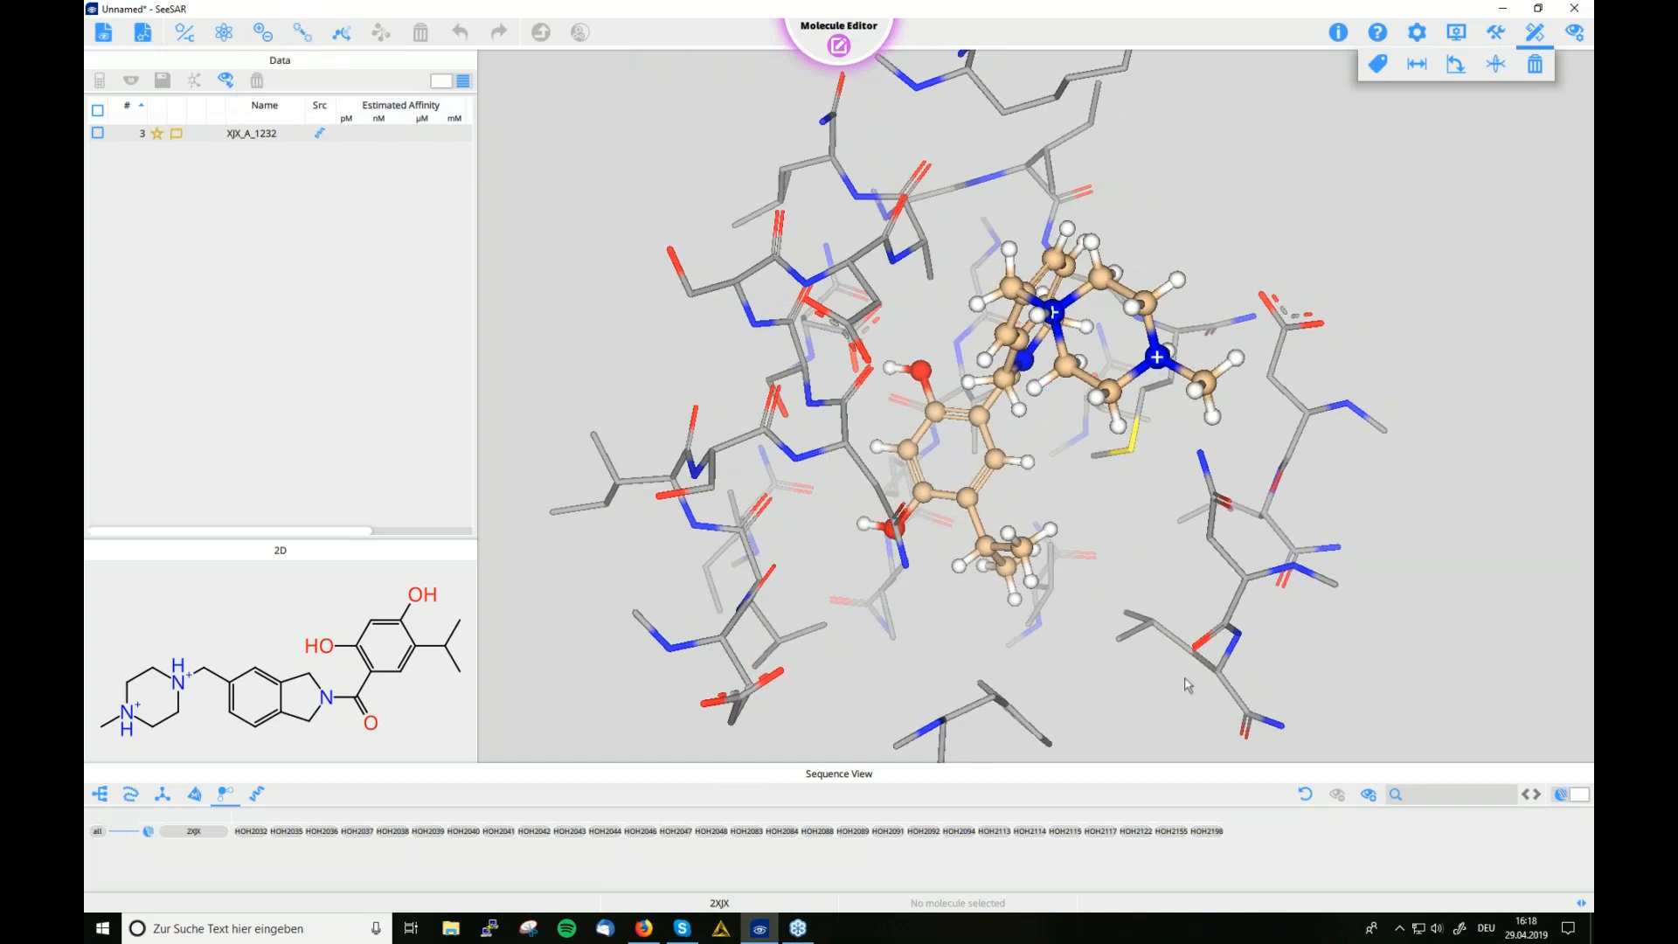
Change the hydrogen on the isopropyl group's central carbon to carbon, turning the isopropyl into a tert-butyl group
mouse_move(1115, 603)
mouse_down()
mouse_move(1145, 614)
mouse_move(1133, 580)
mouse_up()
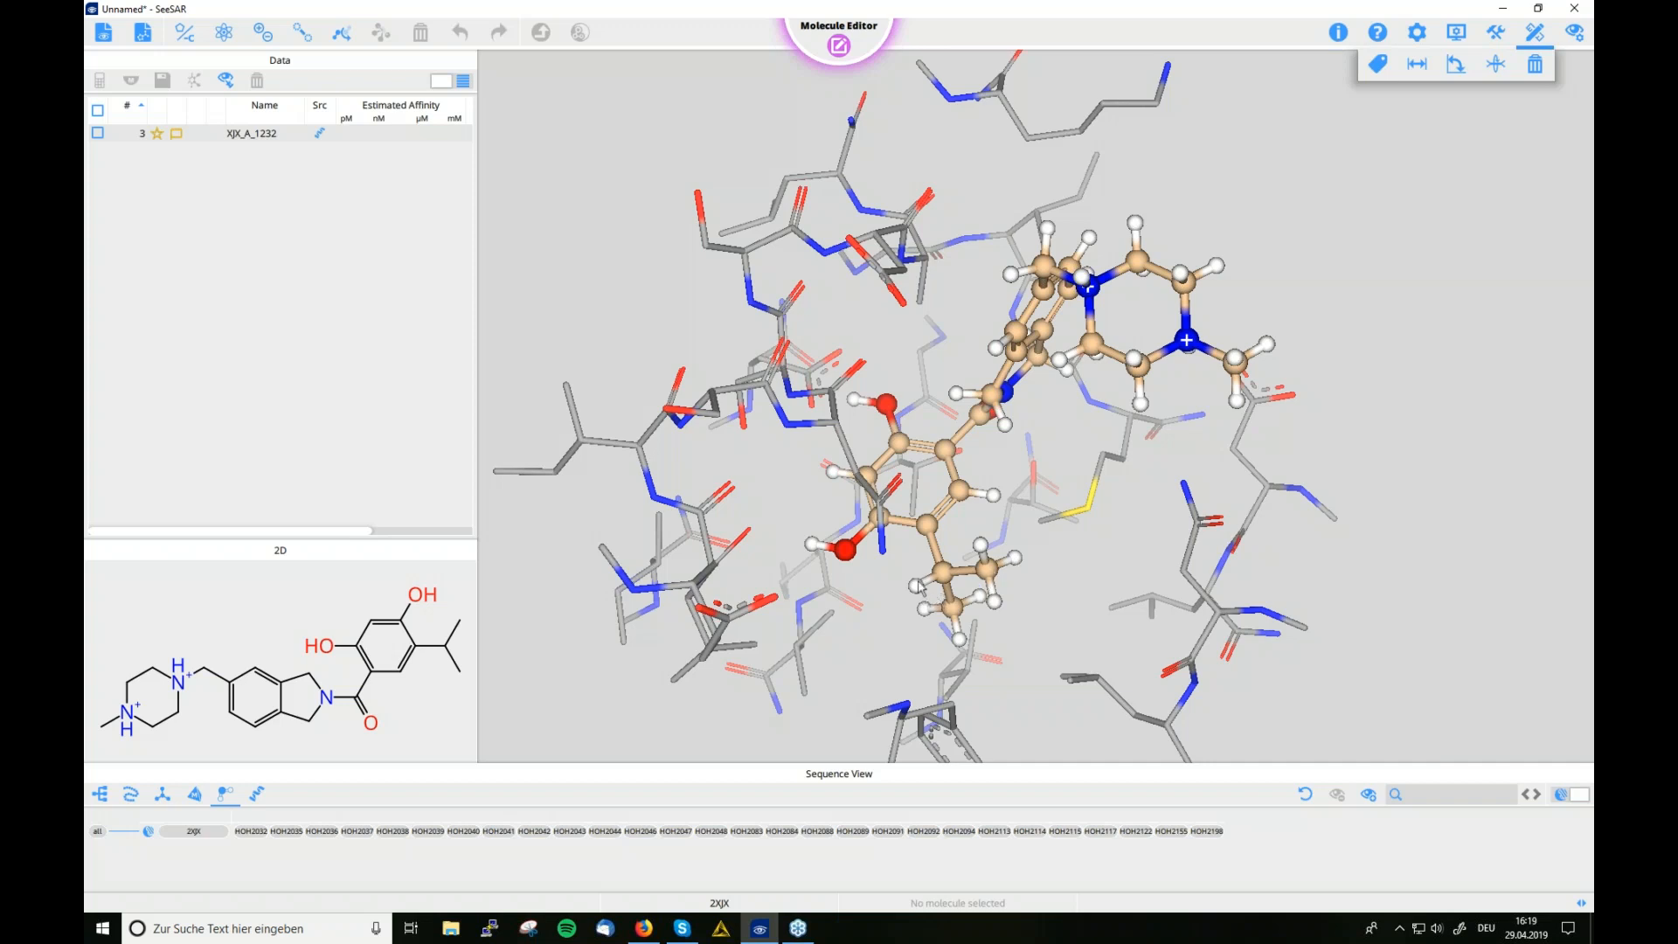
click(916, 586)
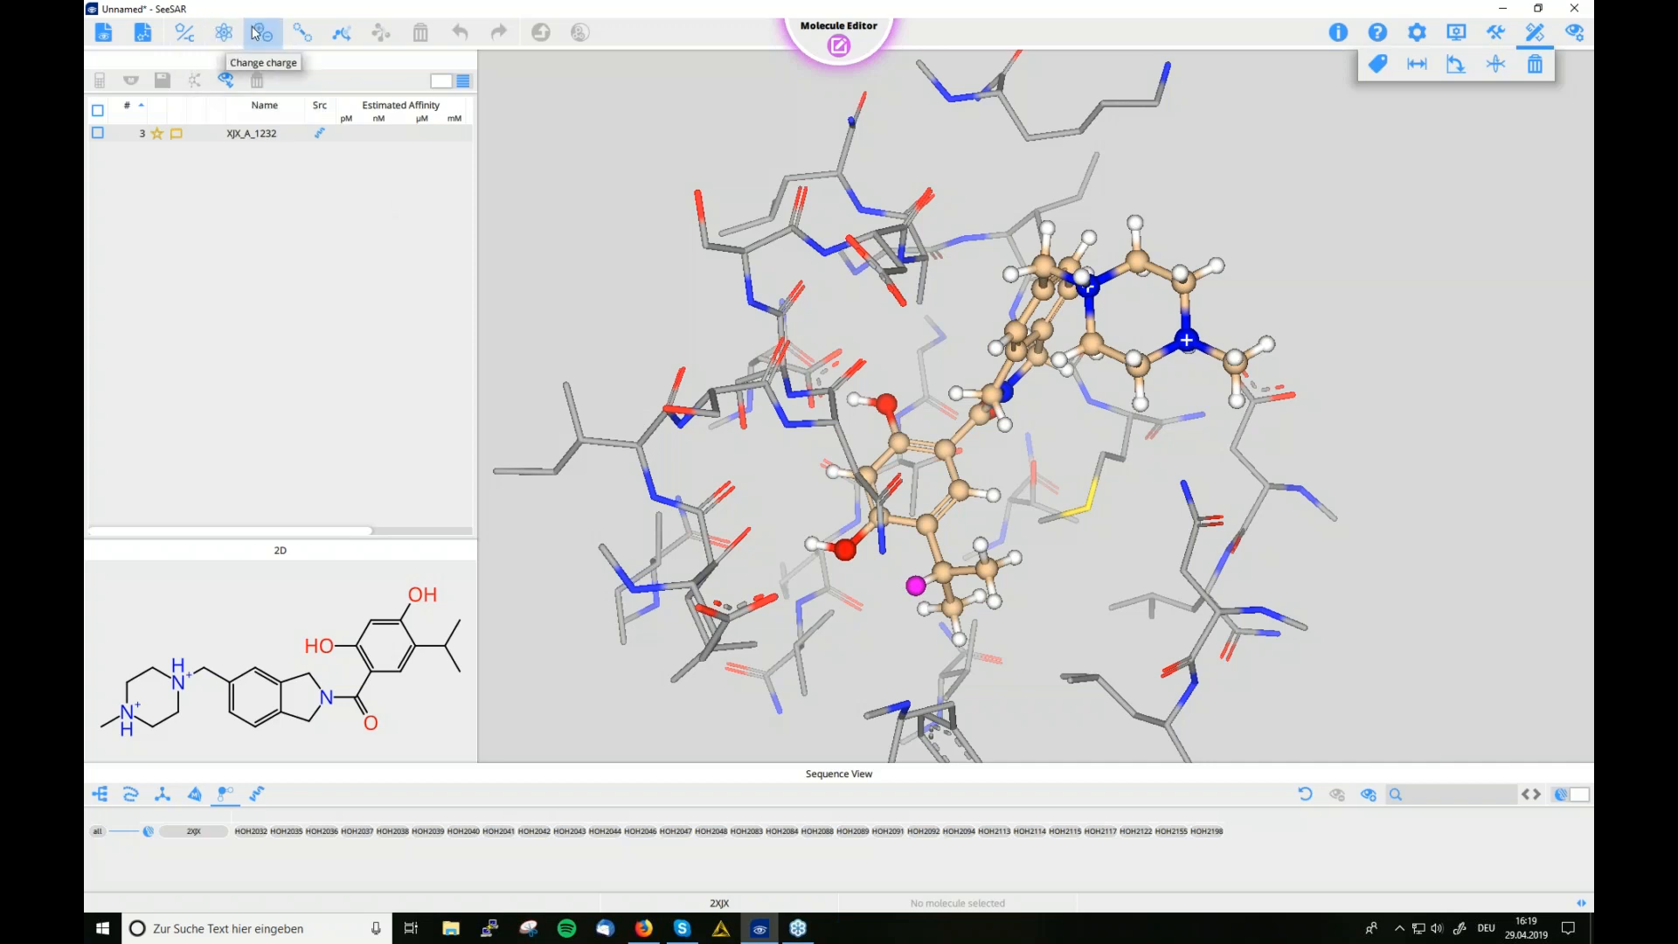
click(224, 32)
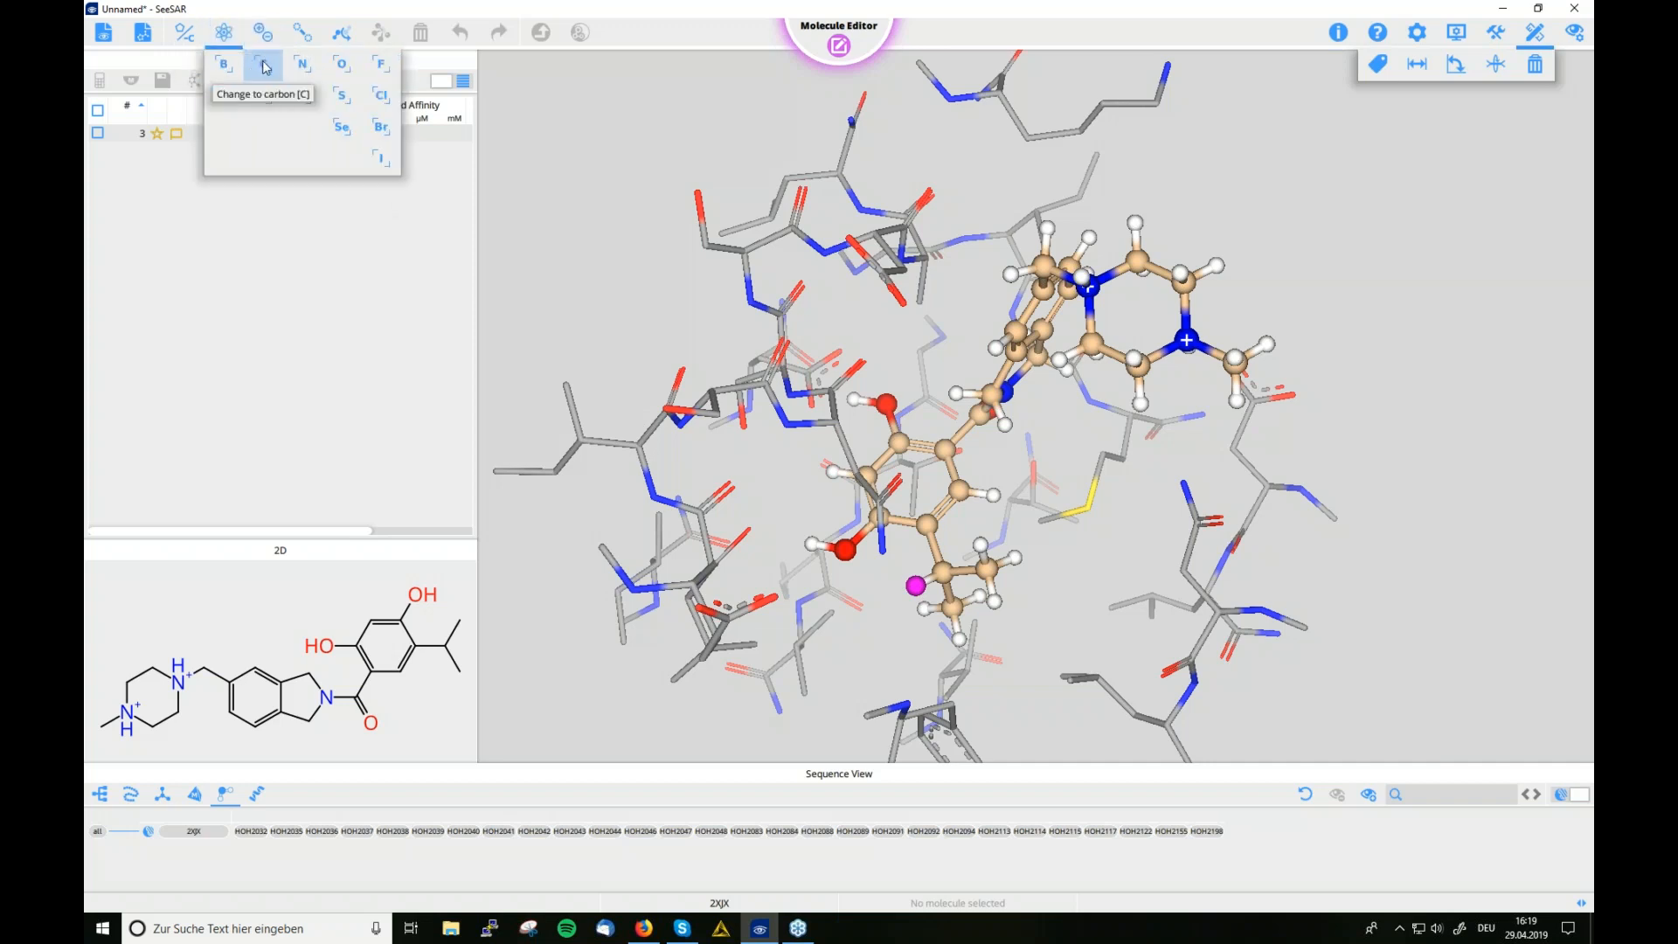
click(264, 67)
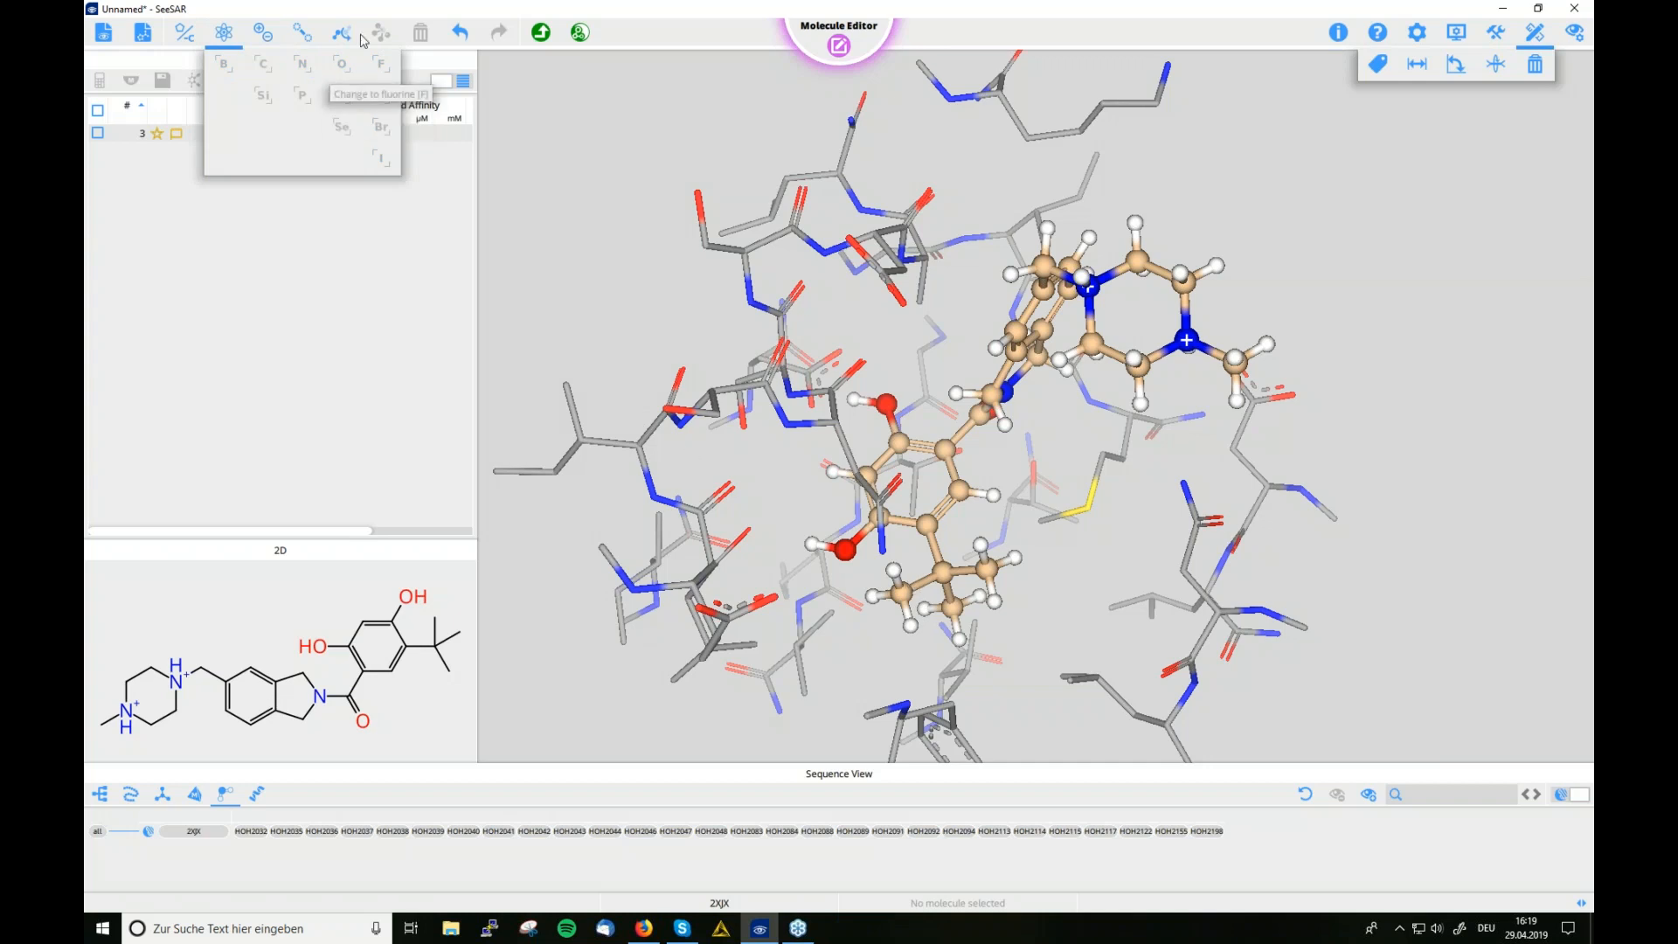
click(224, 33)
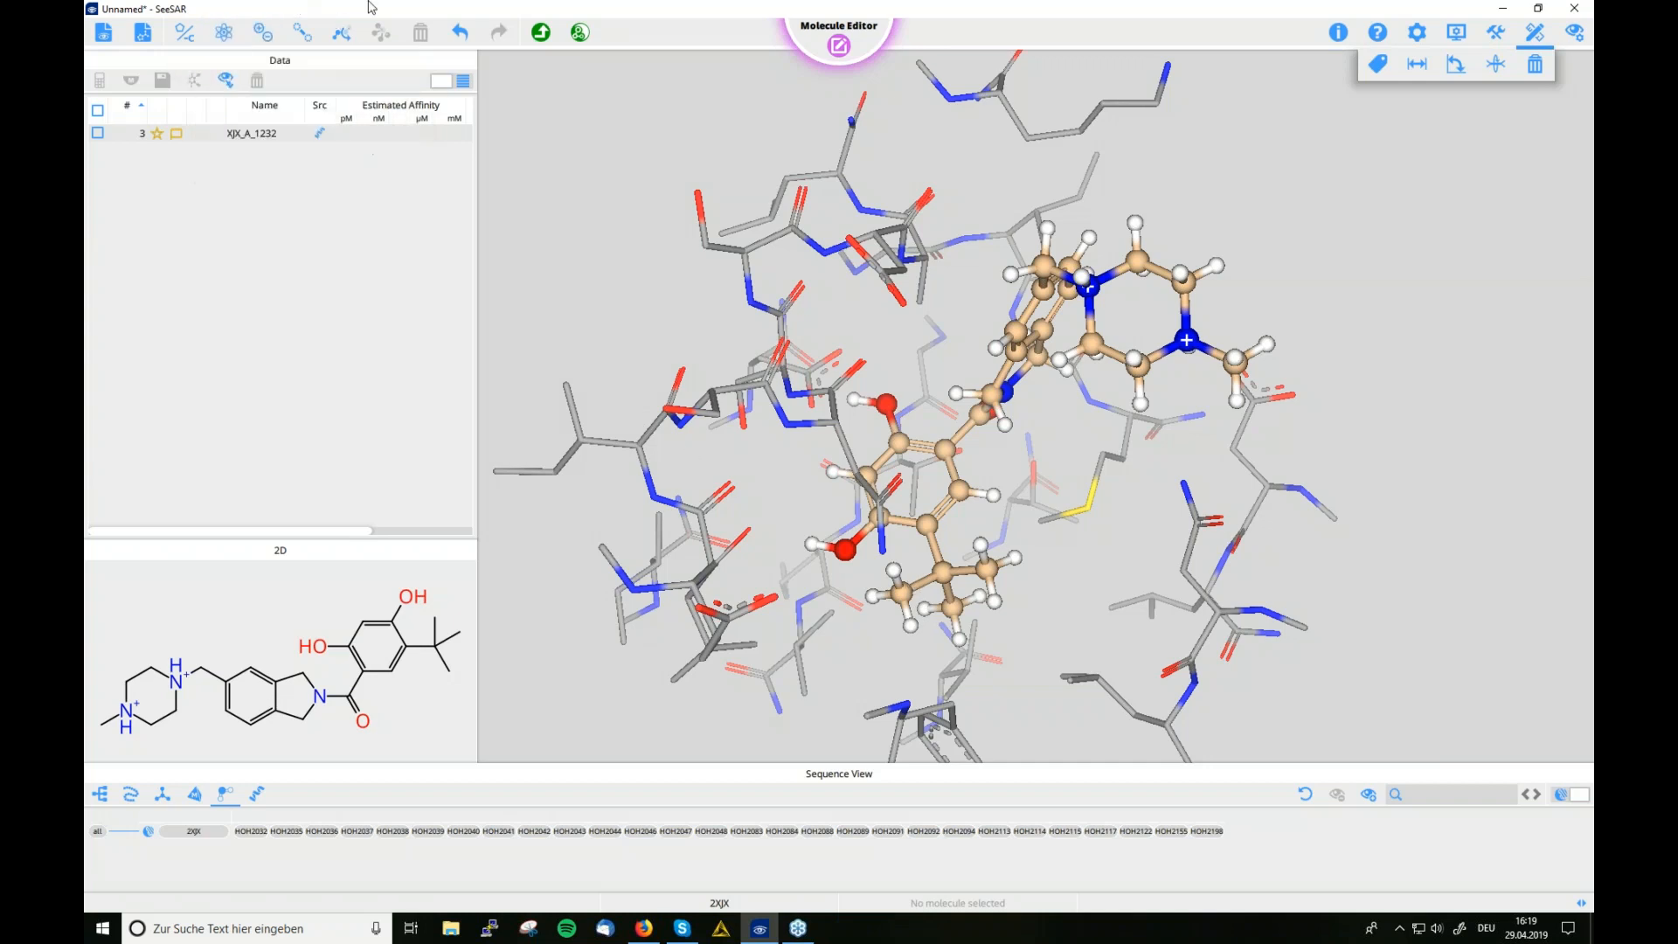
Save the edited molecule with its estimated affinity calculated, and examine its Hyde contributions around the tert-butyl group
click(543, 33)
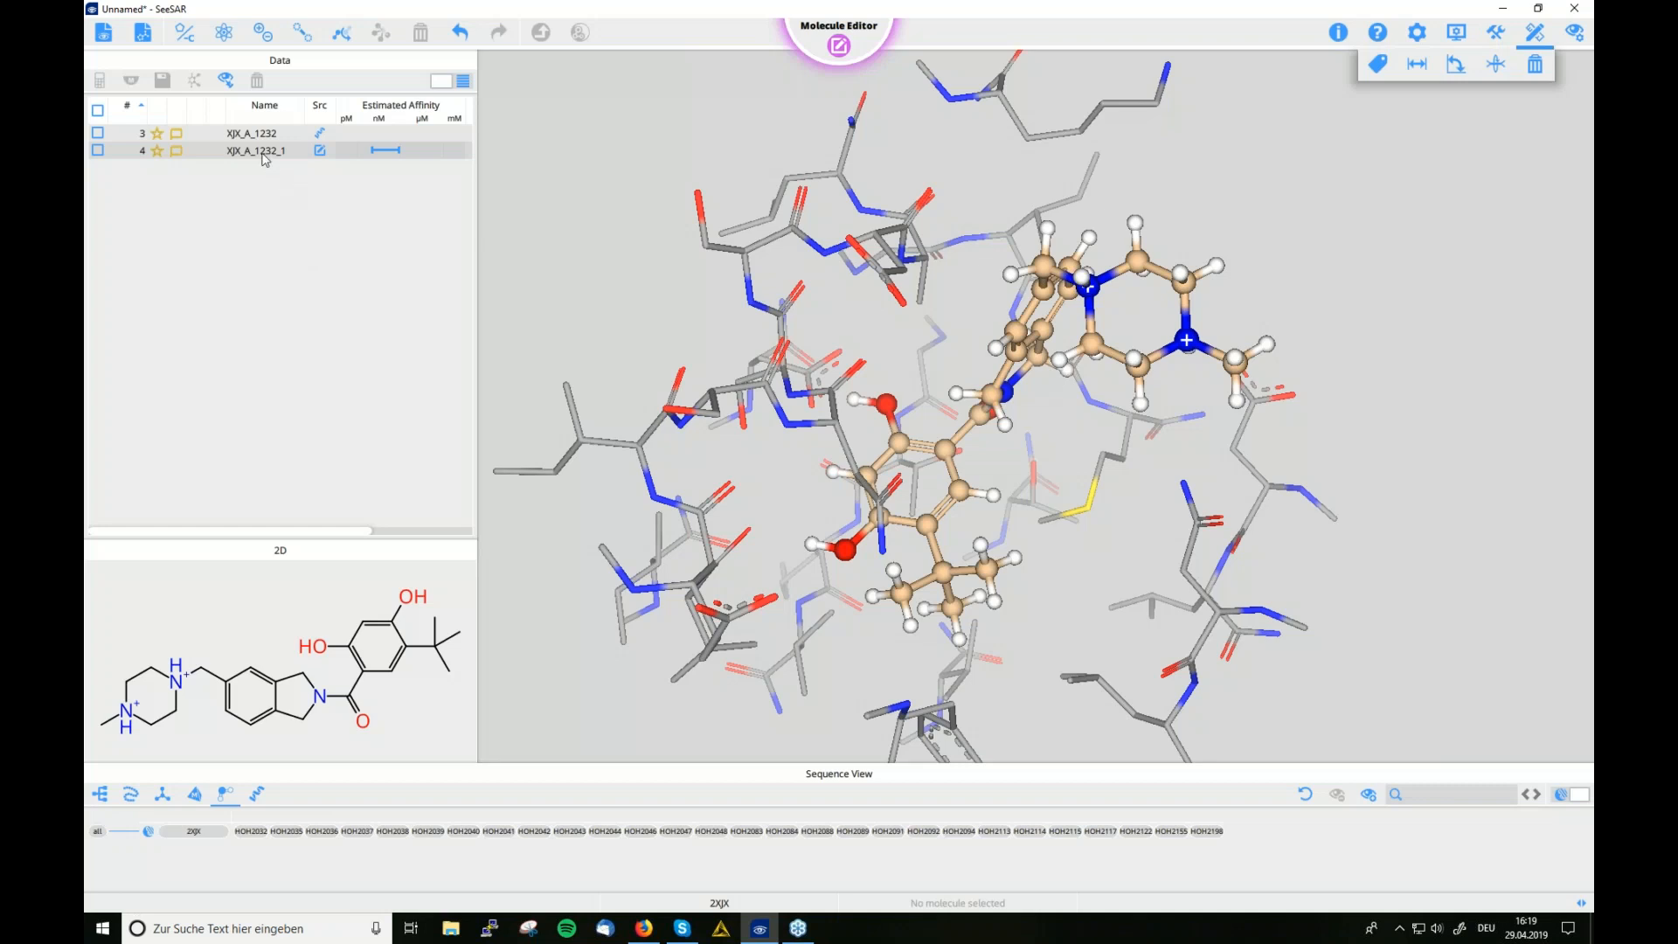
click(264, 154)
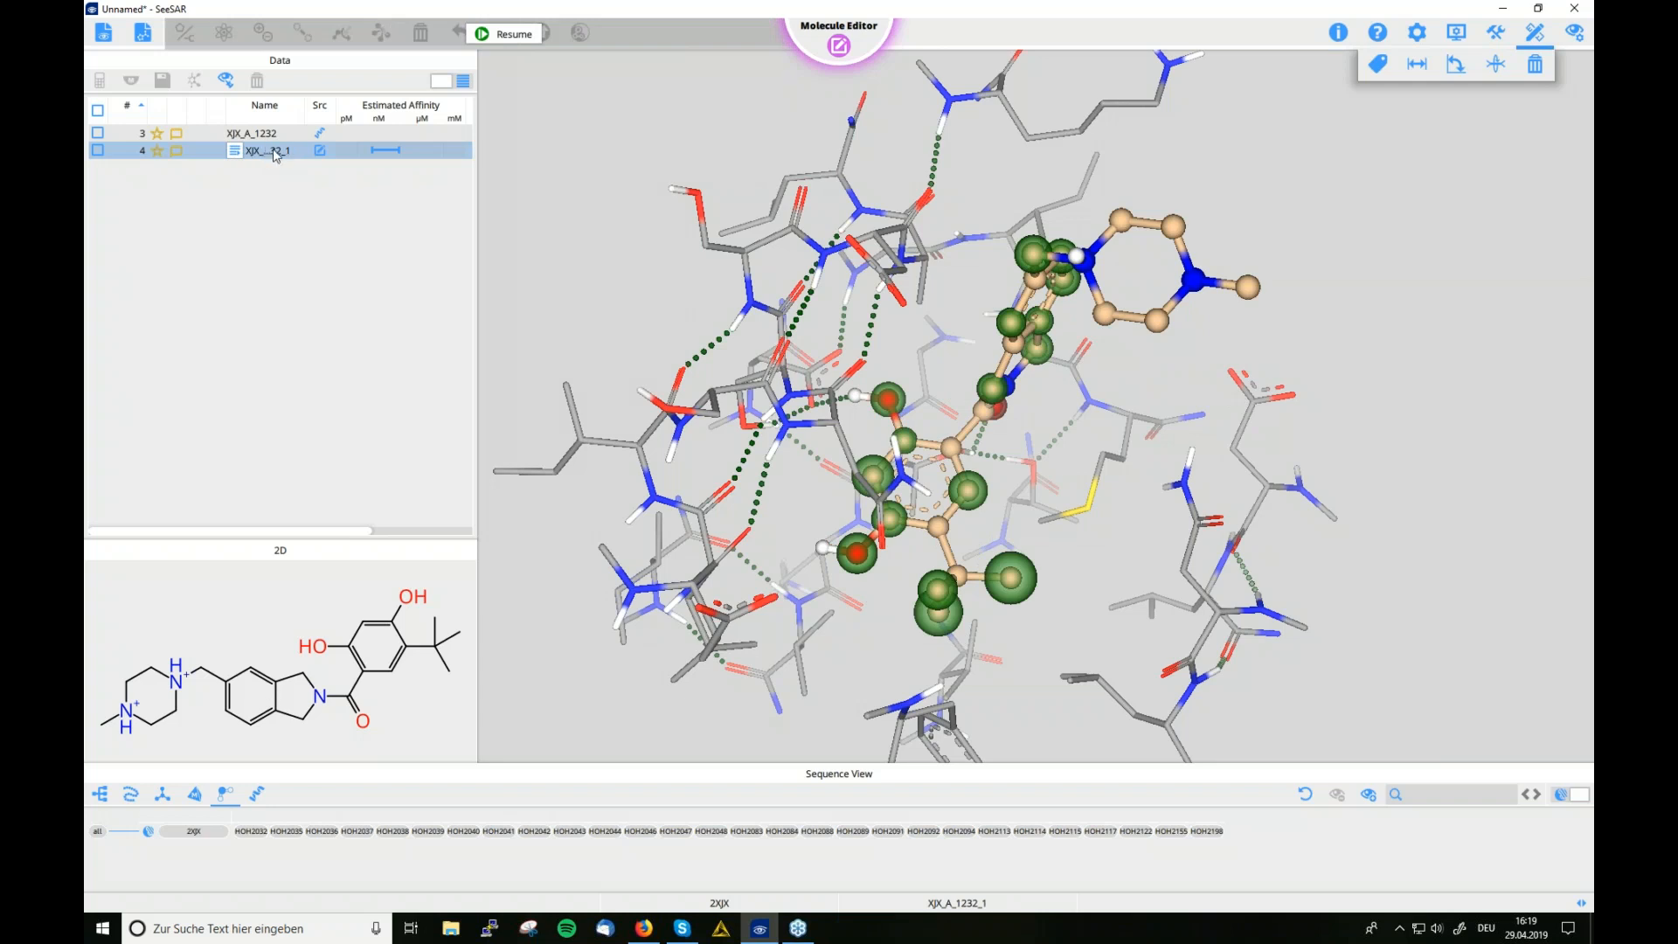
mouse_move(1031, 548)
mouse_down()
mouse_move(1018, 530)
mouse_move(1003, 542)
mouse_move(1040, 568)
mouse_up()
drag(929, 565, 937, 551)
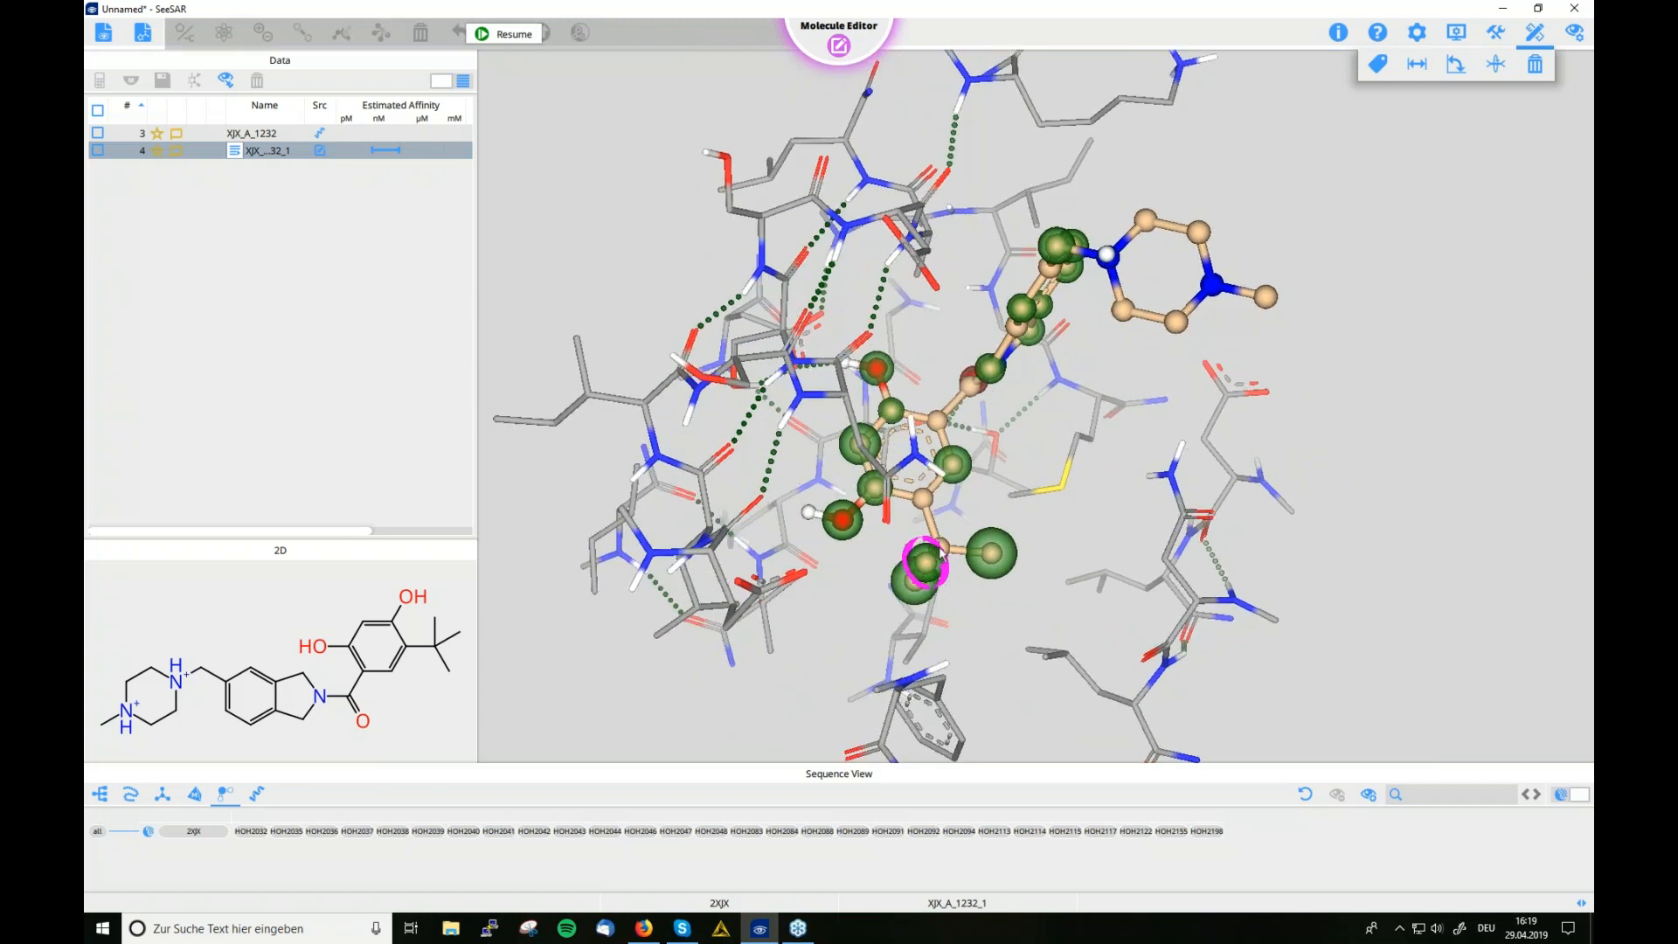
drag(1046, 470, 1127, 462)
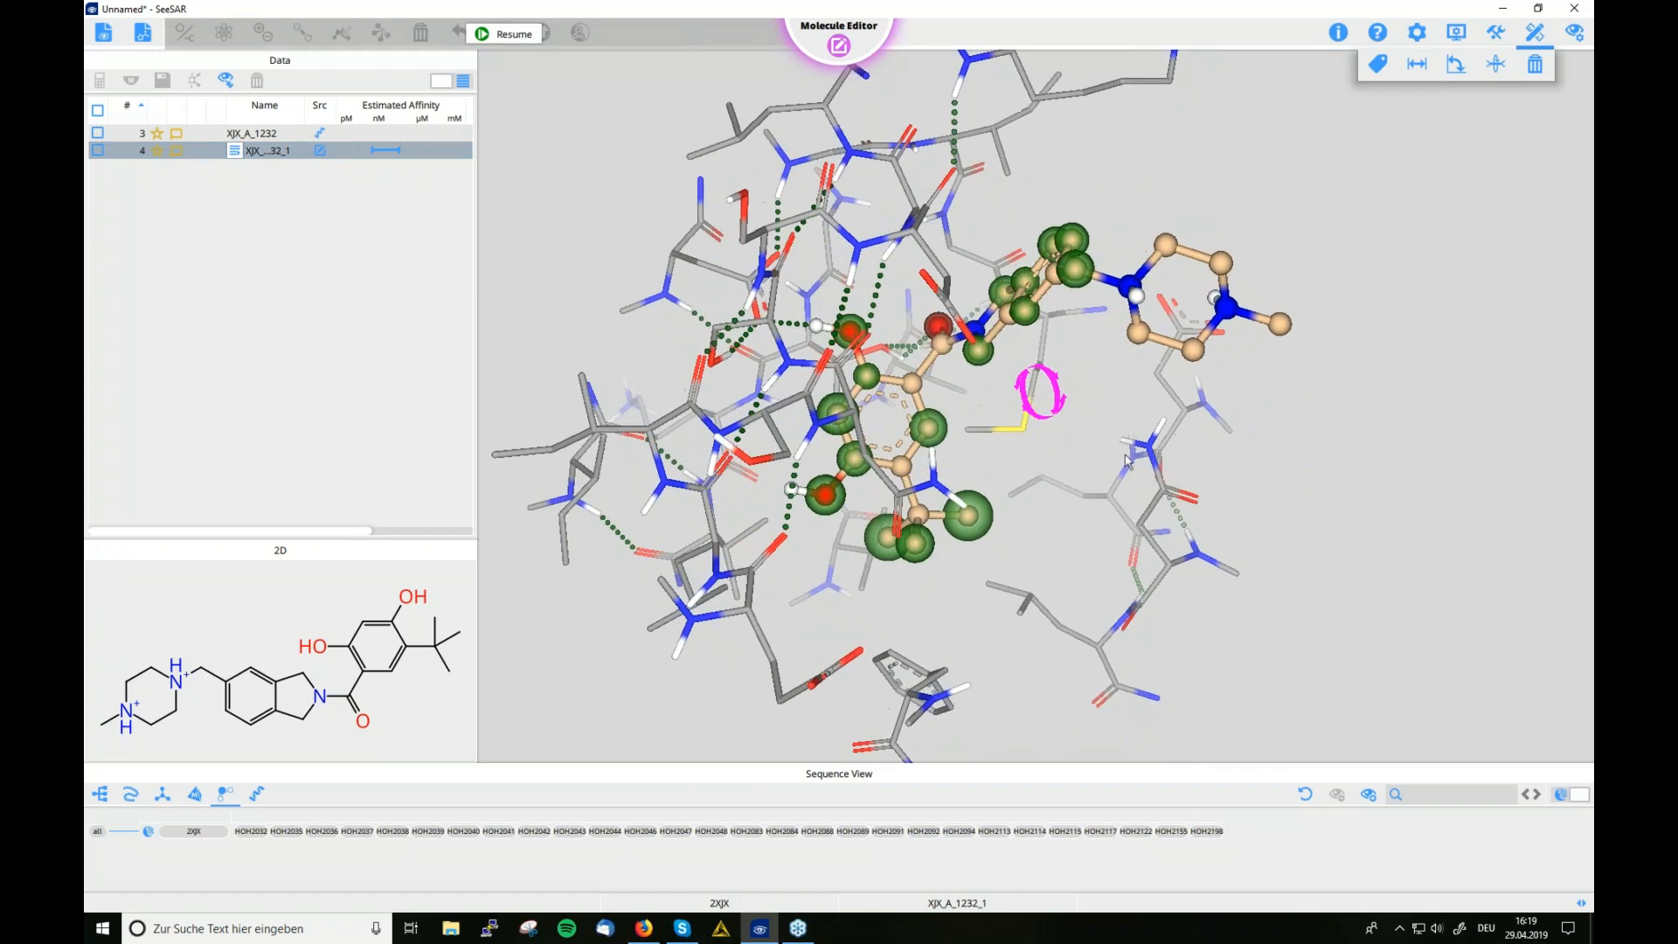
Calculate the estimated affinity of the original ligand XJX_A_1232, and widen the molecule table to reveal the LLE column
click(263, 138)
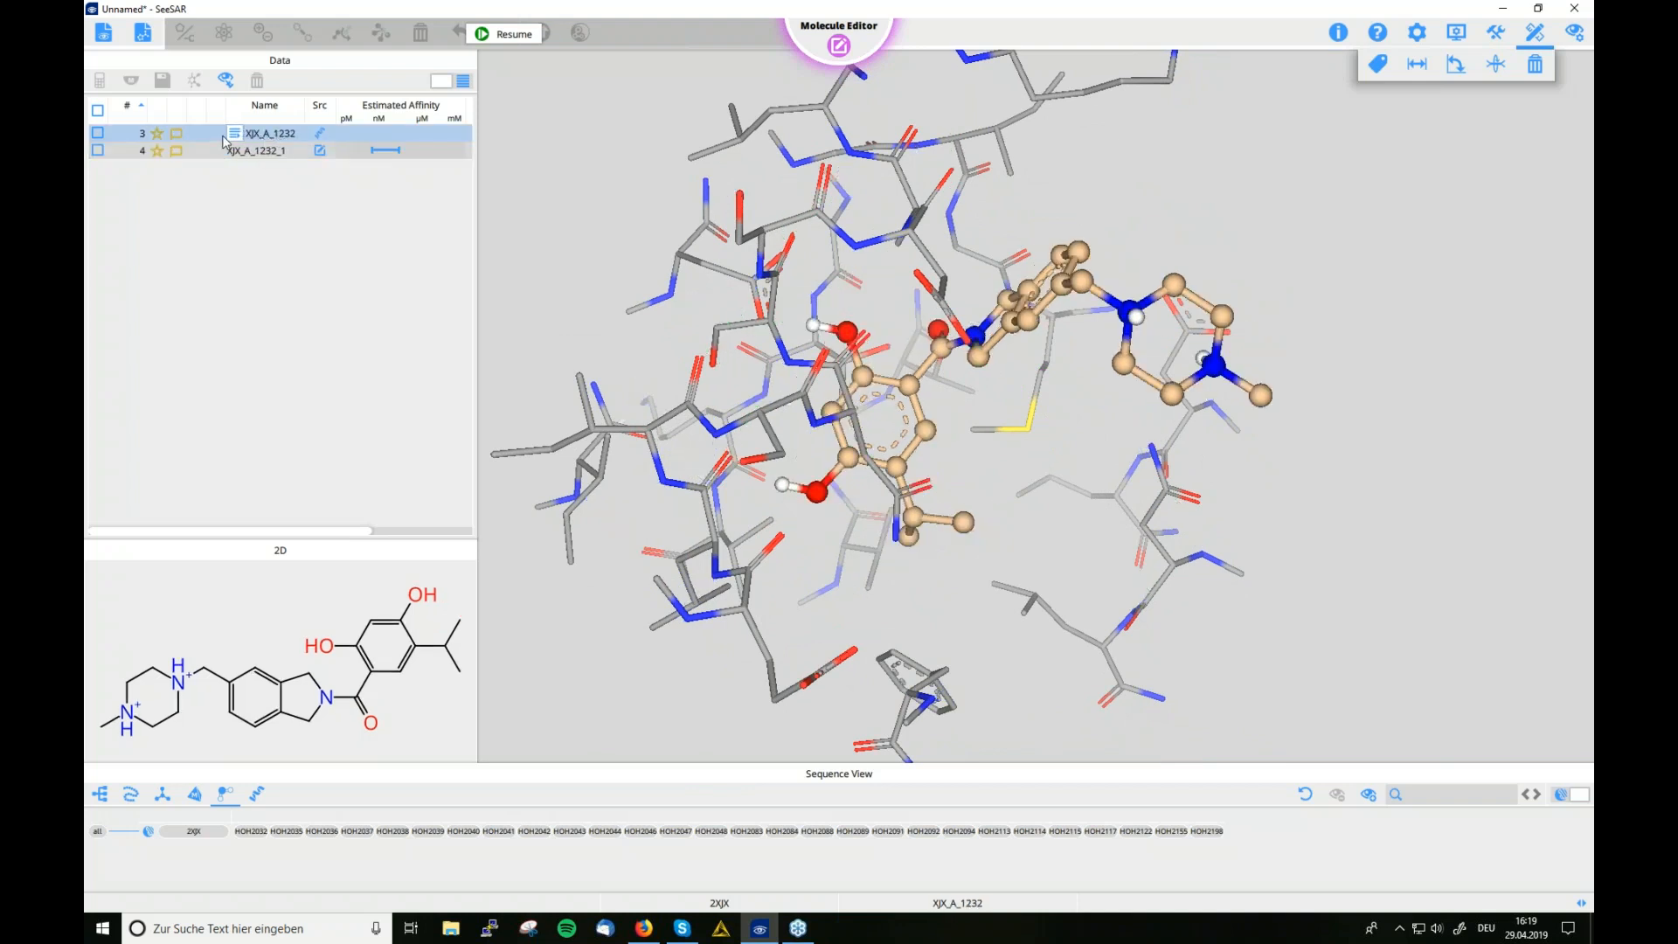
right_click(233, 137)
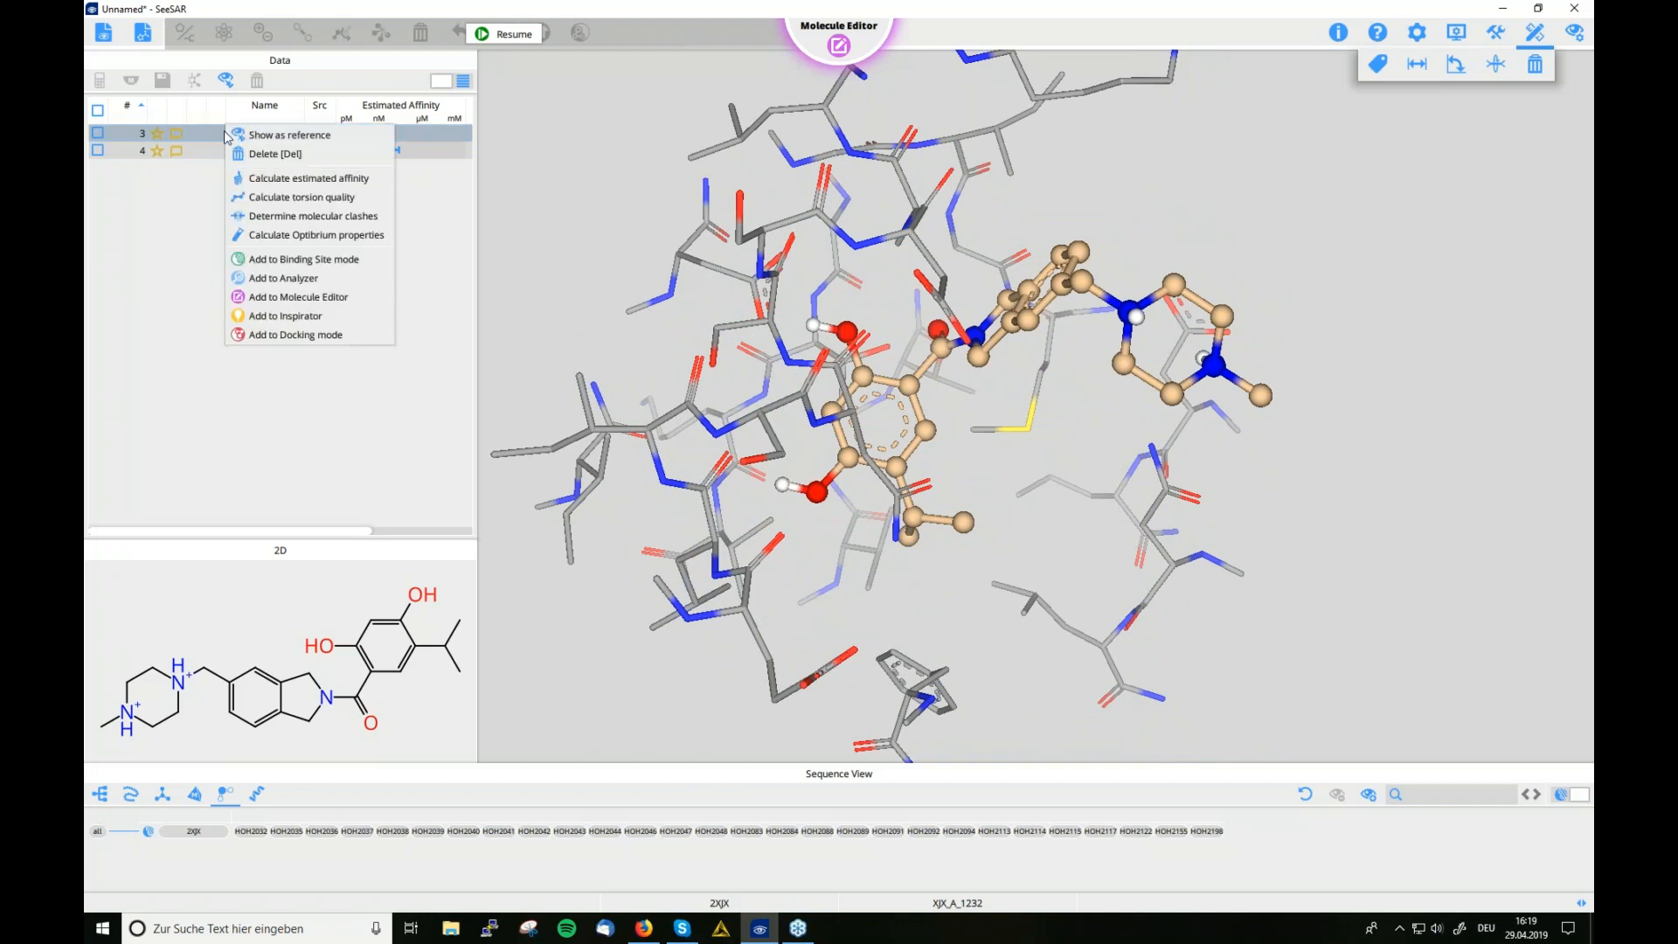
click(323, 178)
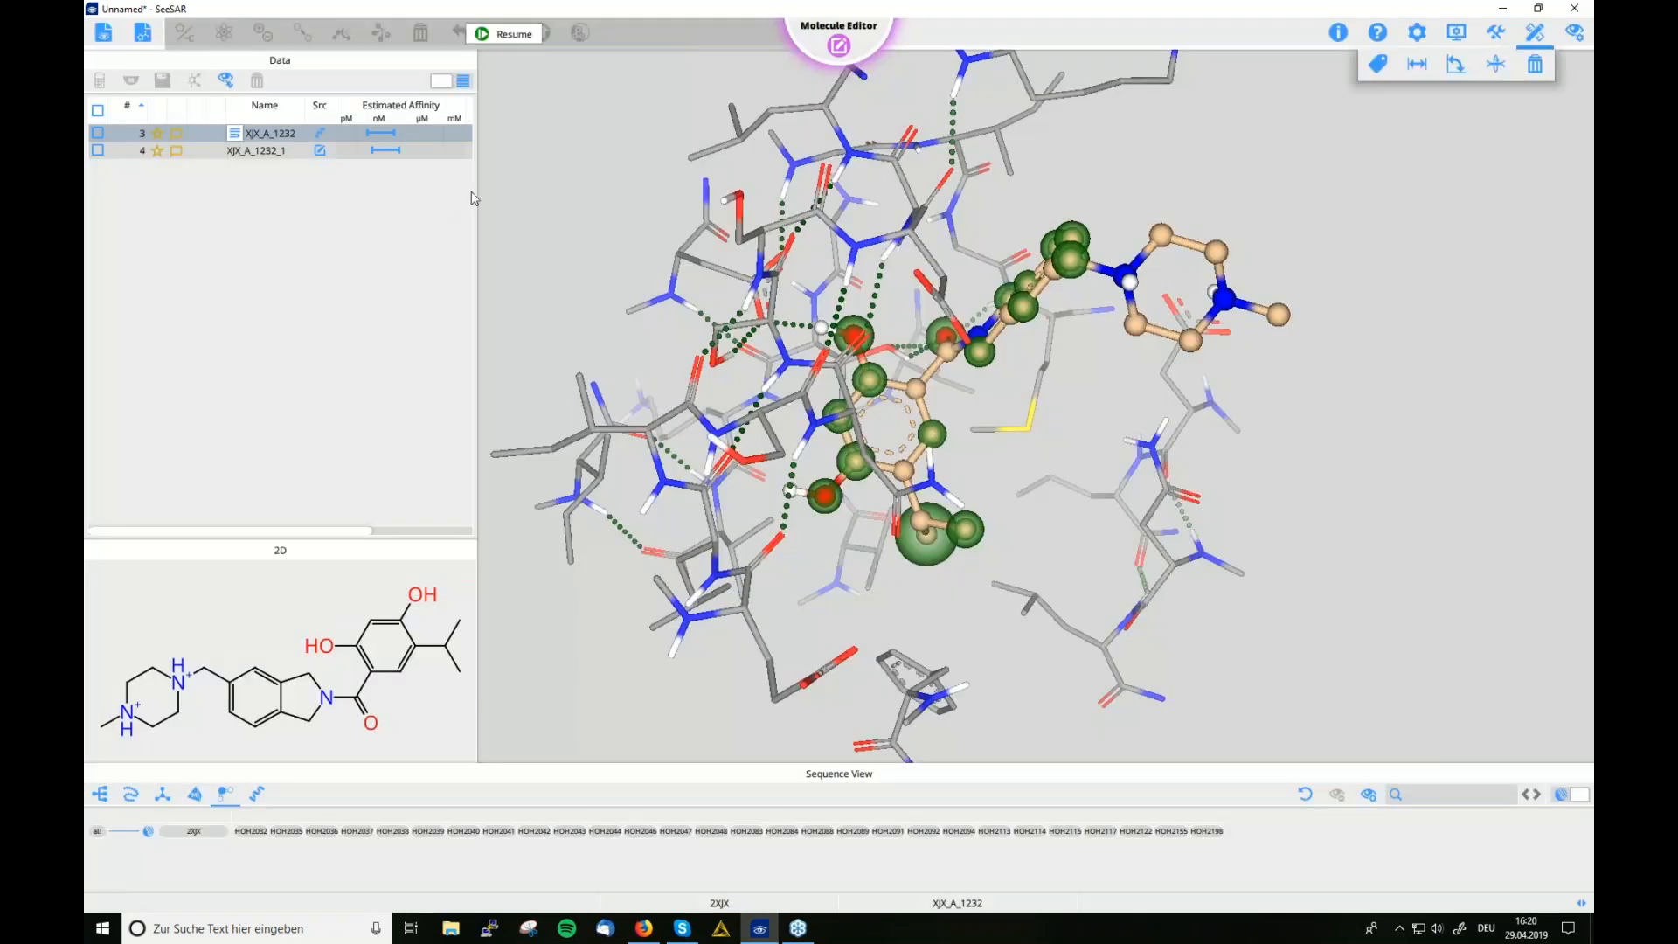
drag(479, 190, 543, 175)
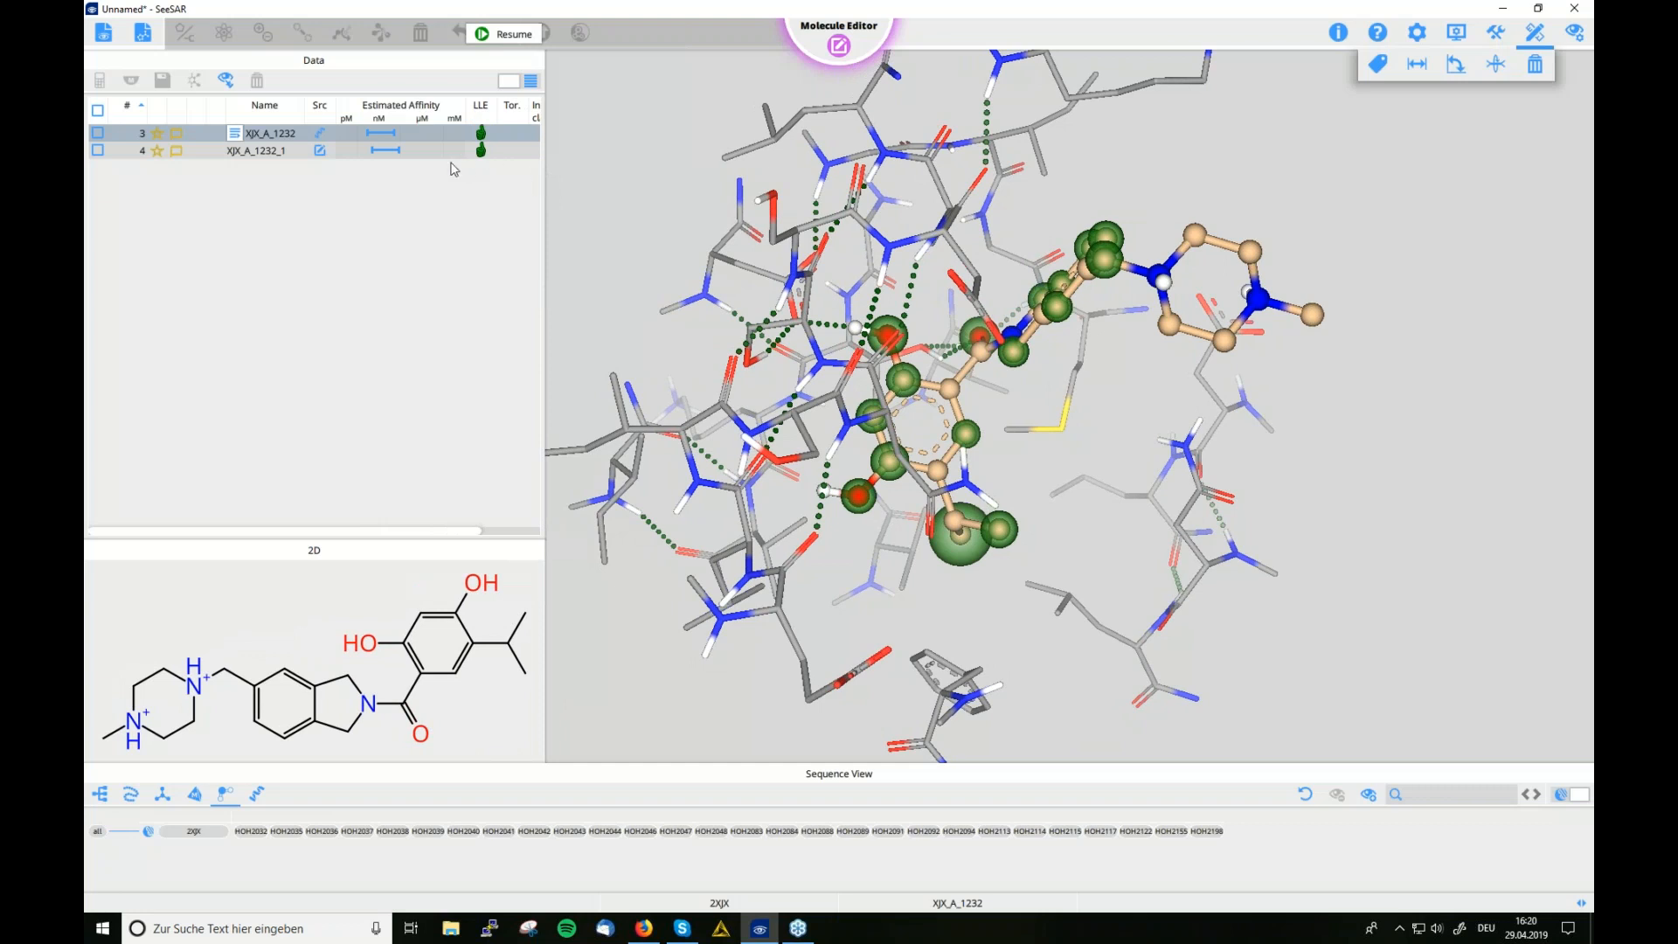
Display the tert-butyl analogue XJX_A_1232_1 and compare its Hyde contributions with those of the original ligand
drag(996, 430, 917, 384)
click(276, 151)
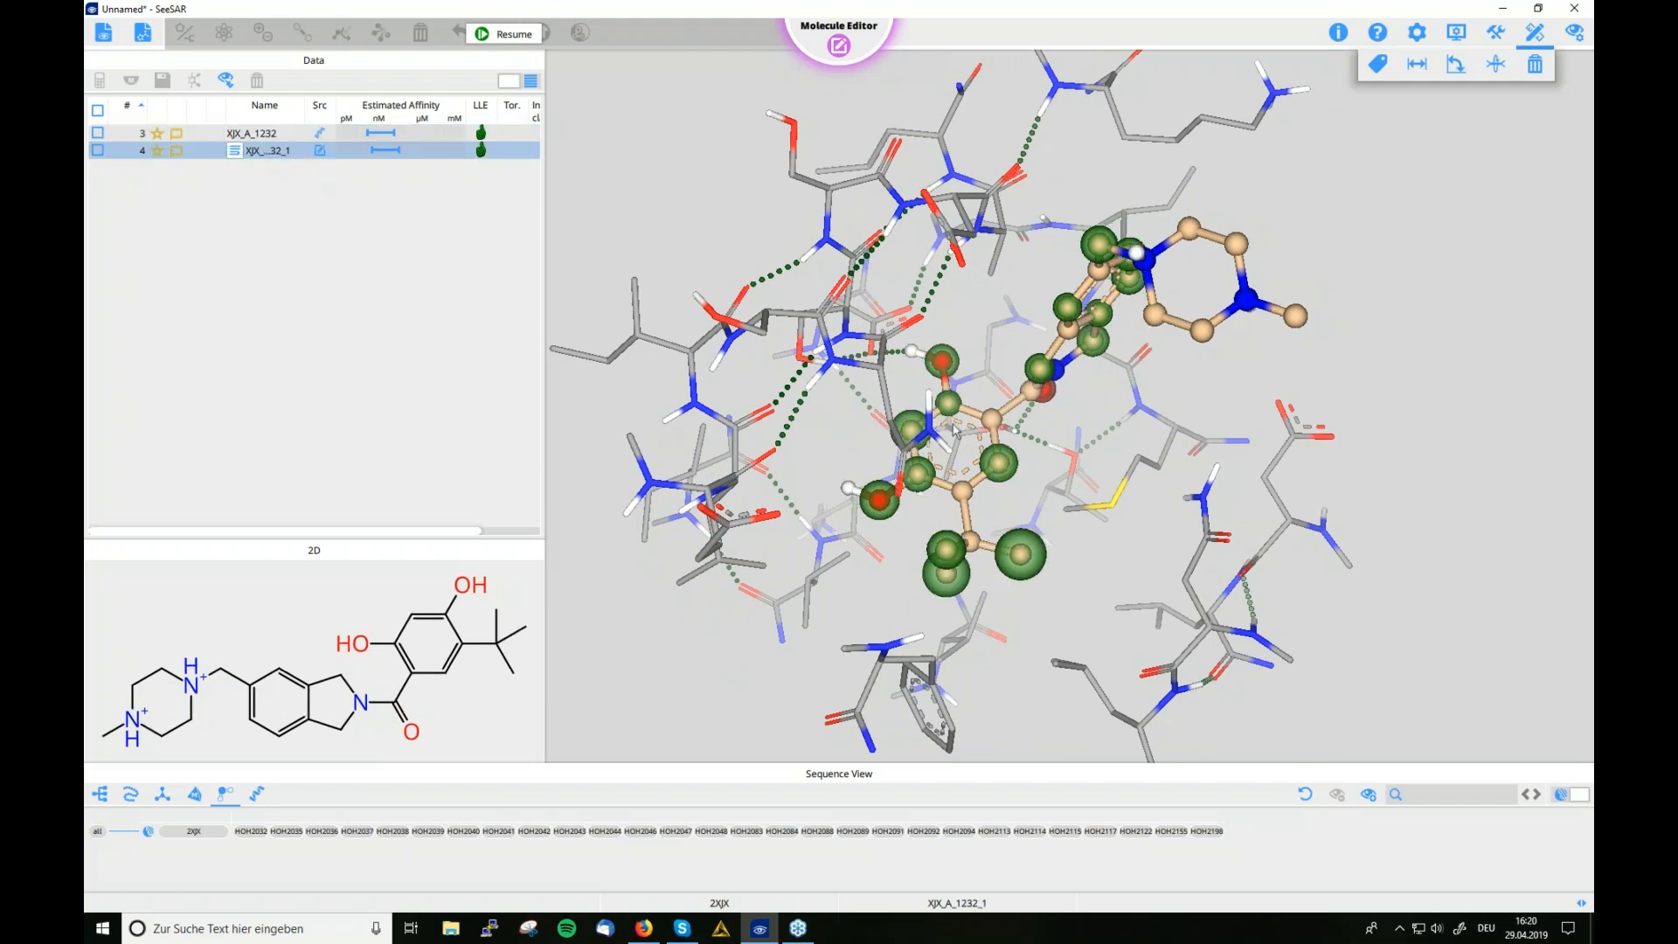
drag(1048, 439, 1084, 417)
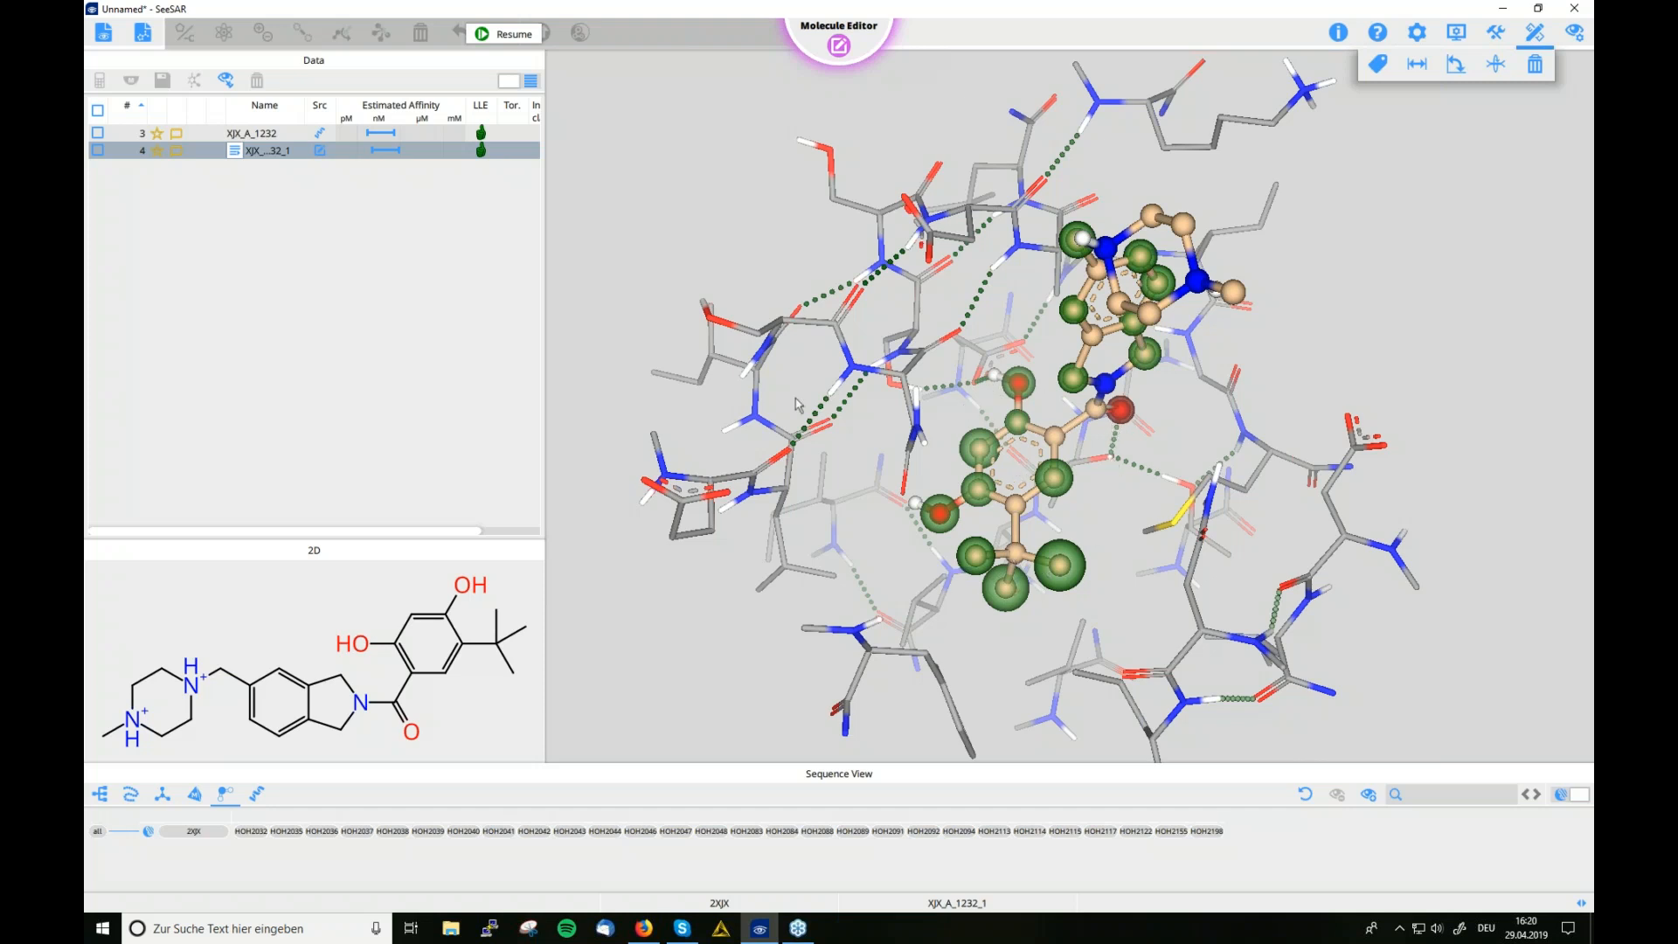
Show the original ligand XJX_A_1232 as reference and change its colour to cyan
click(263, 136)
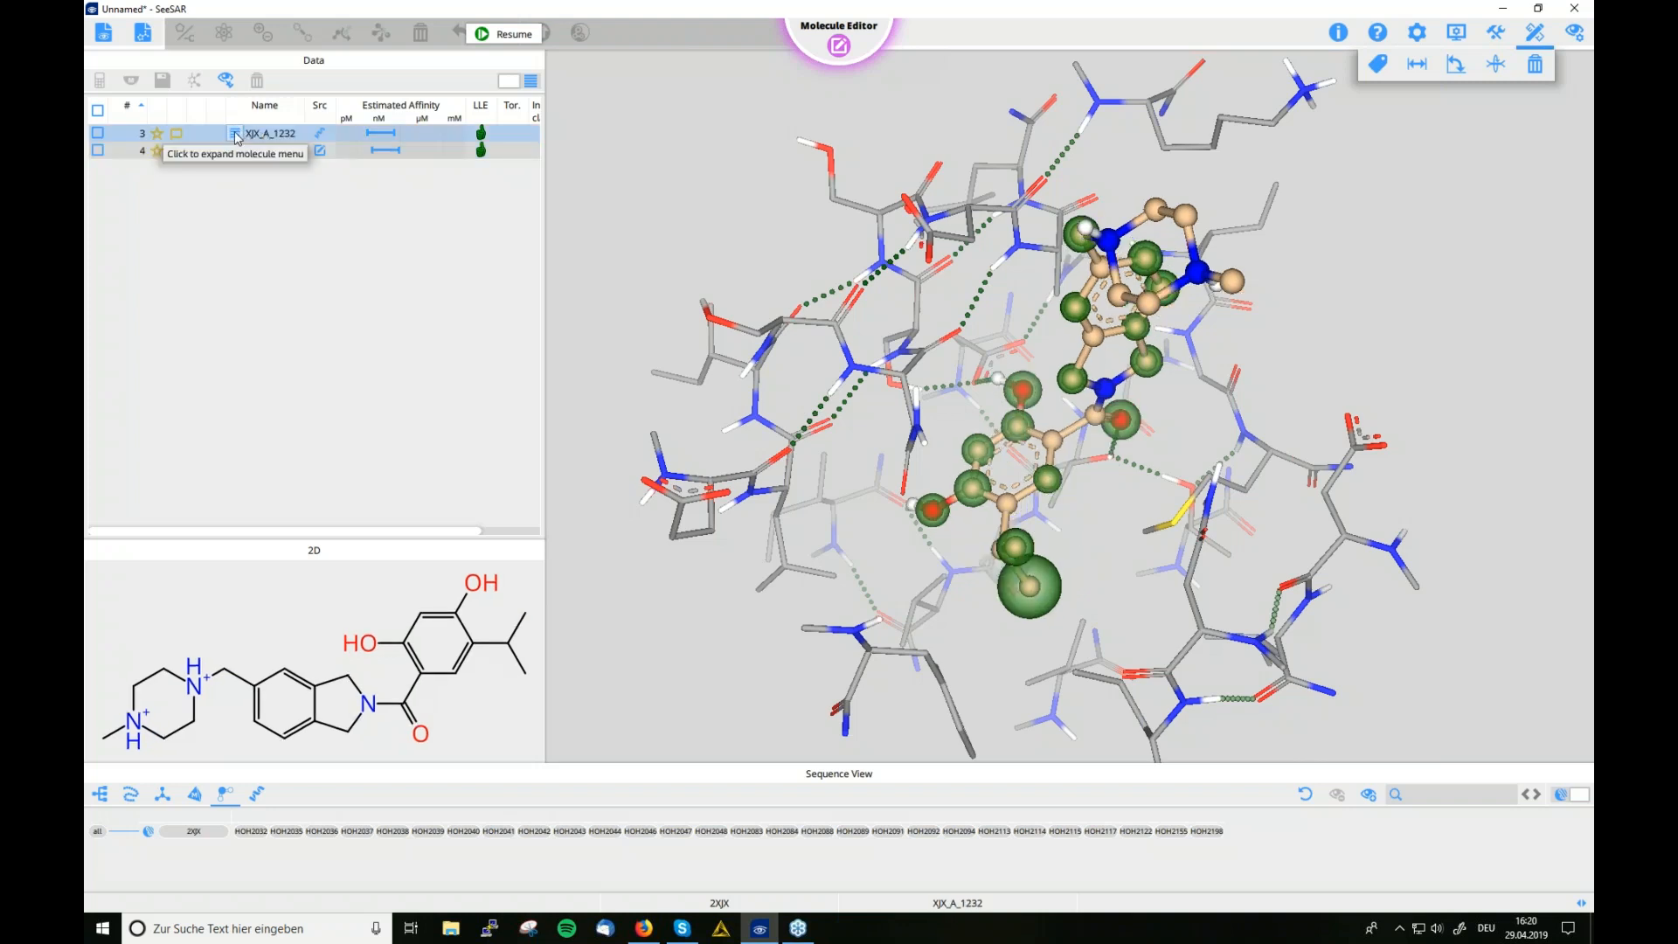
right_click(241, 137)
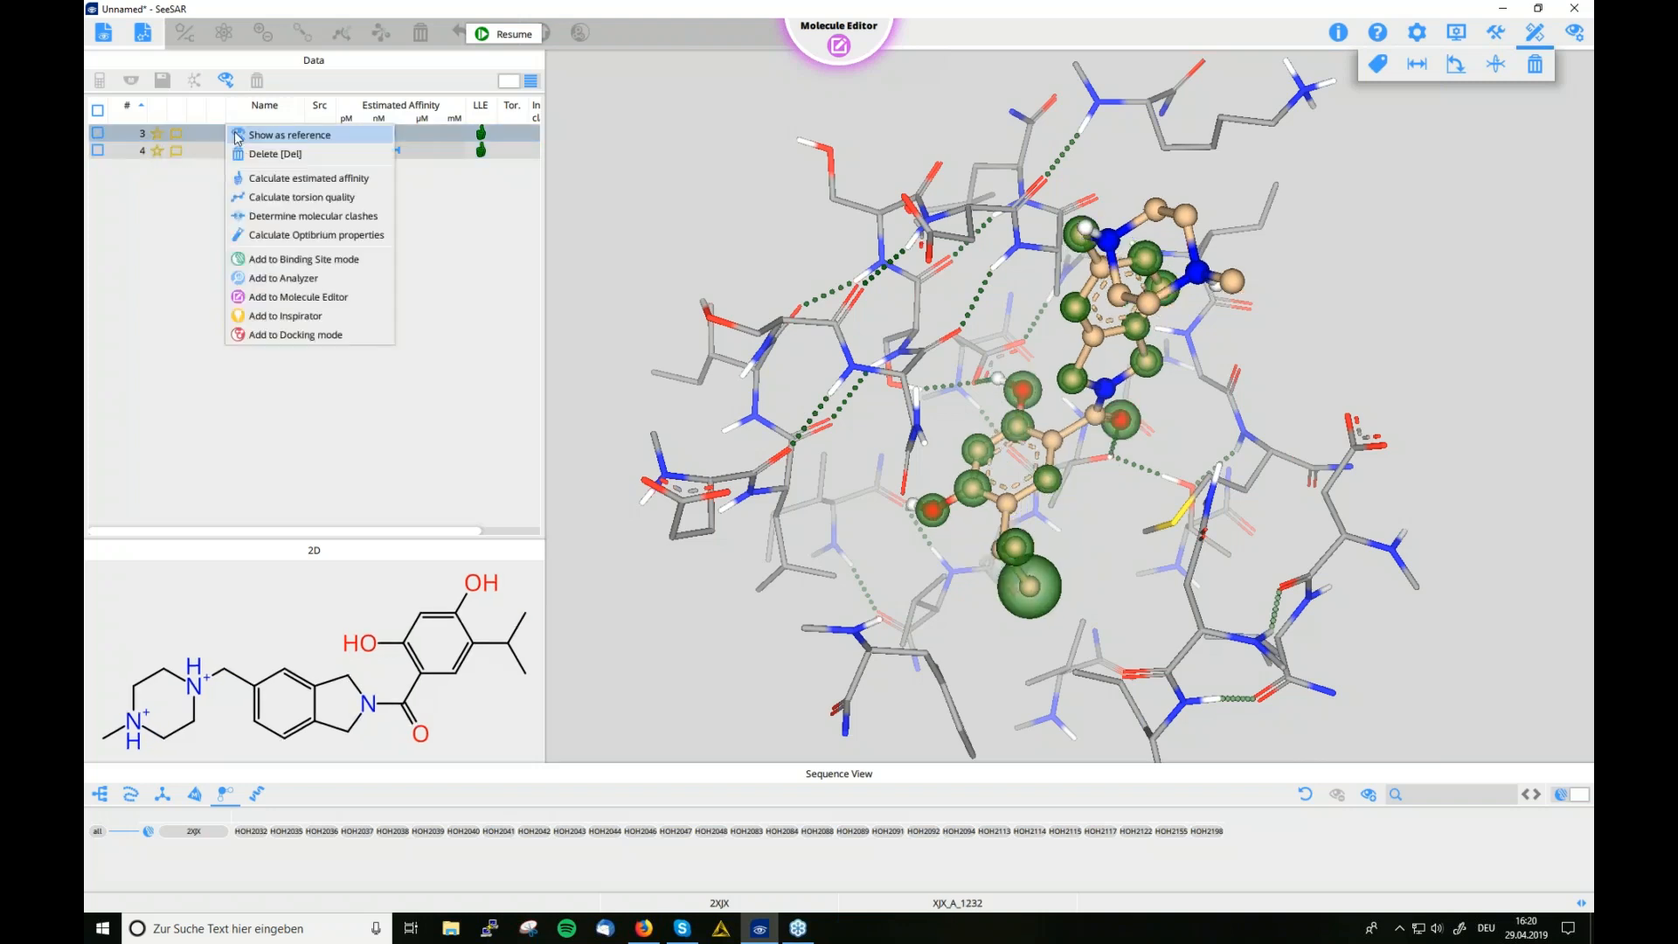
click(303, 136)
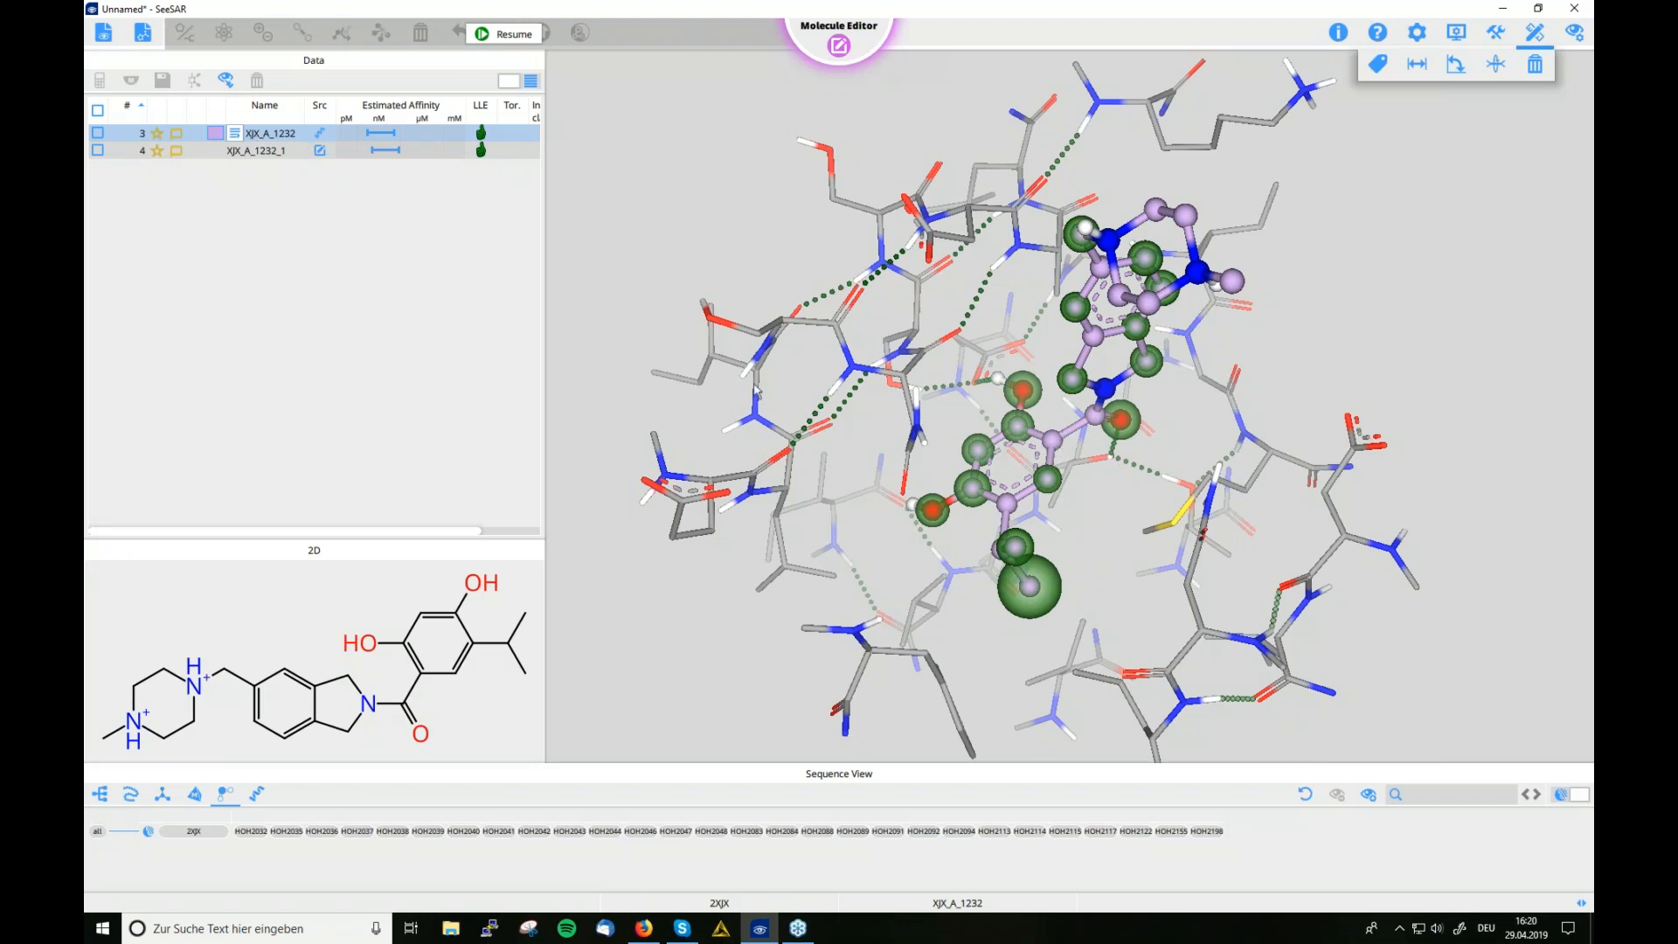
click(215, 137)
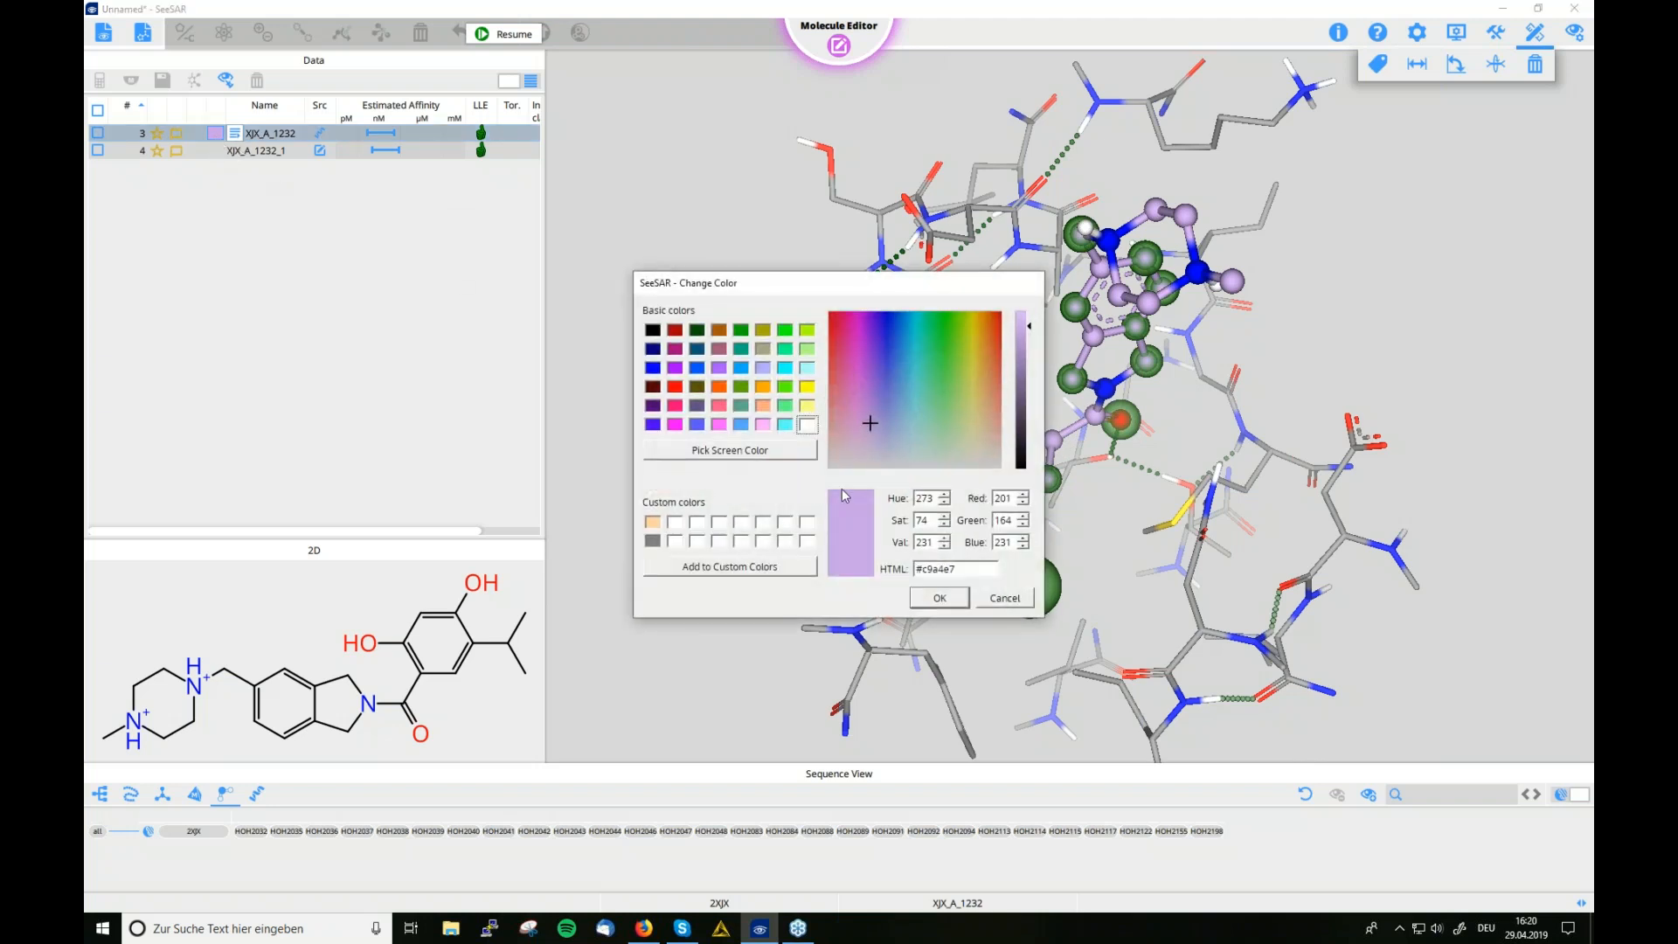
click(785, 424)
click(946, 599)
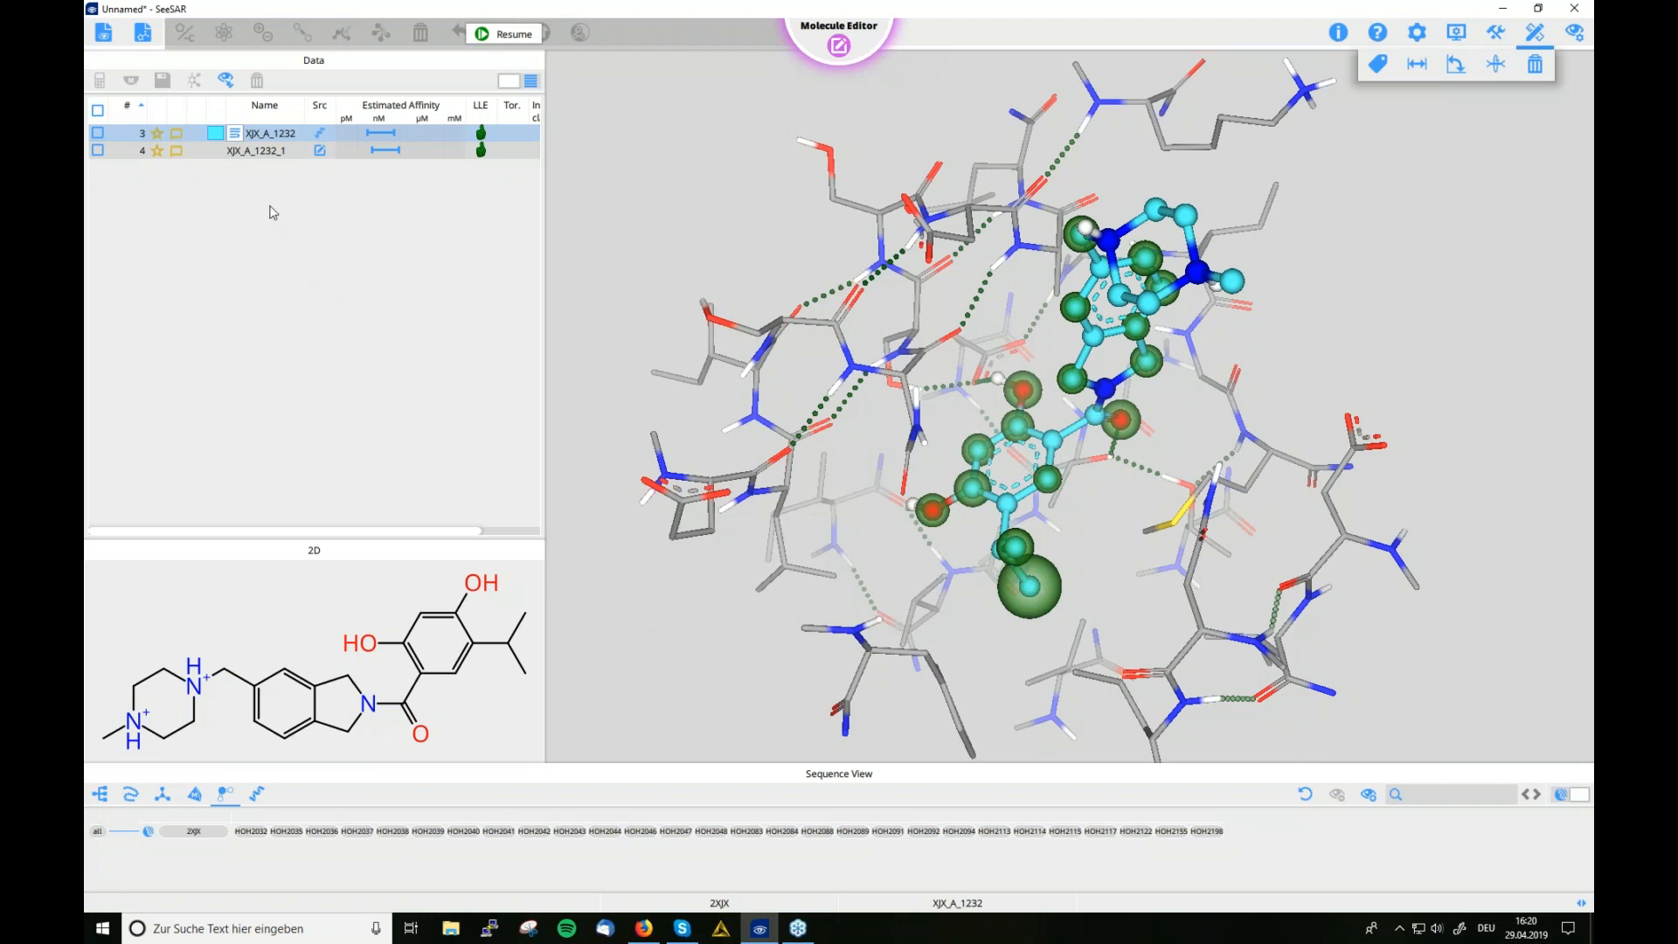
Display XJX_A_1232_1 over the cyan reference and examine the overlay of both poses from several angles
click(270, 155)
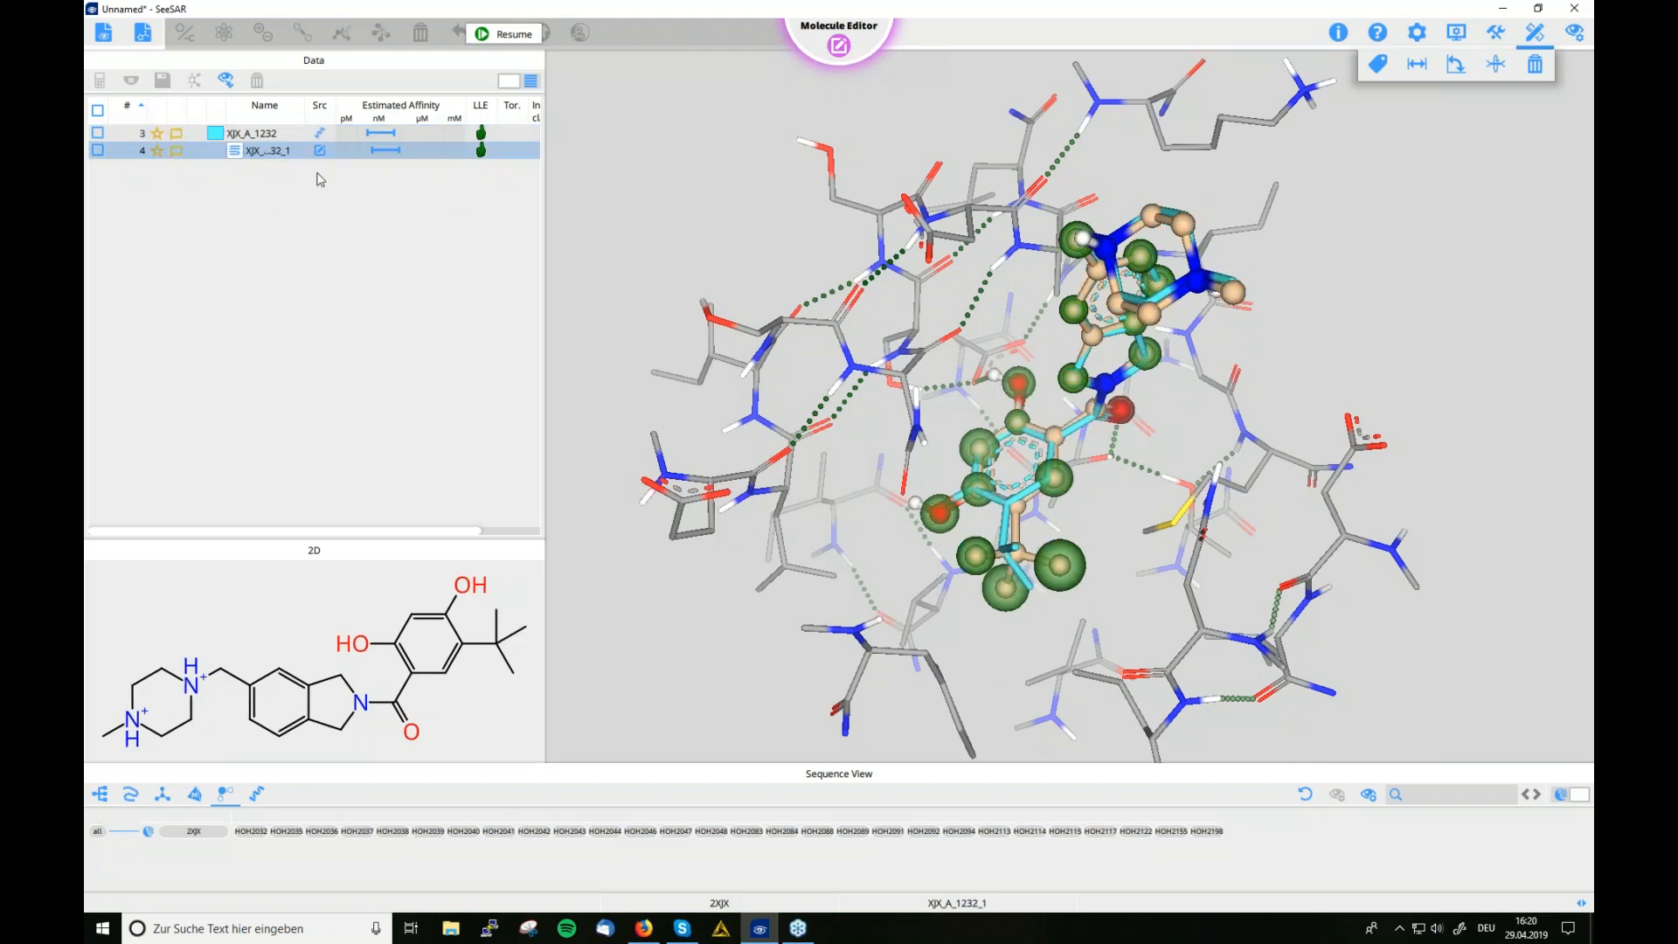
drag(1194, 366, 1136, 380)
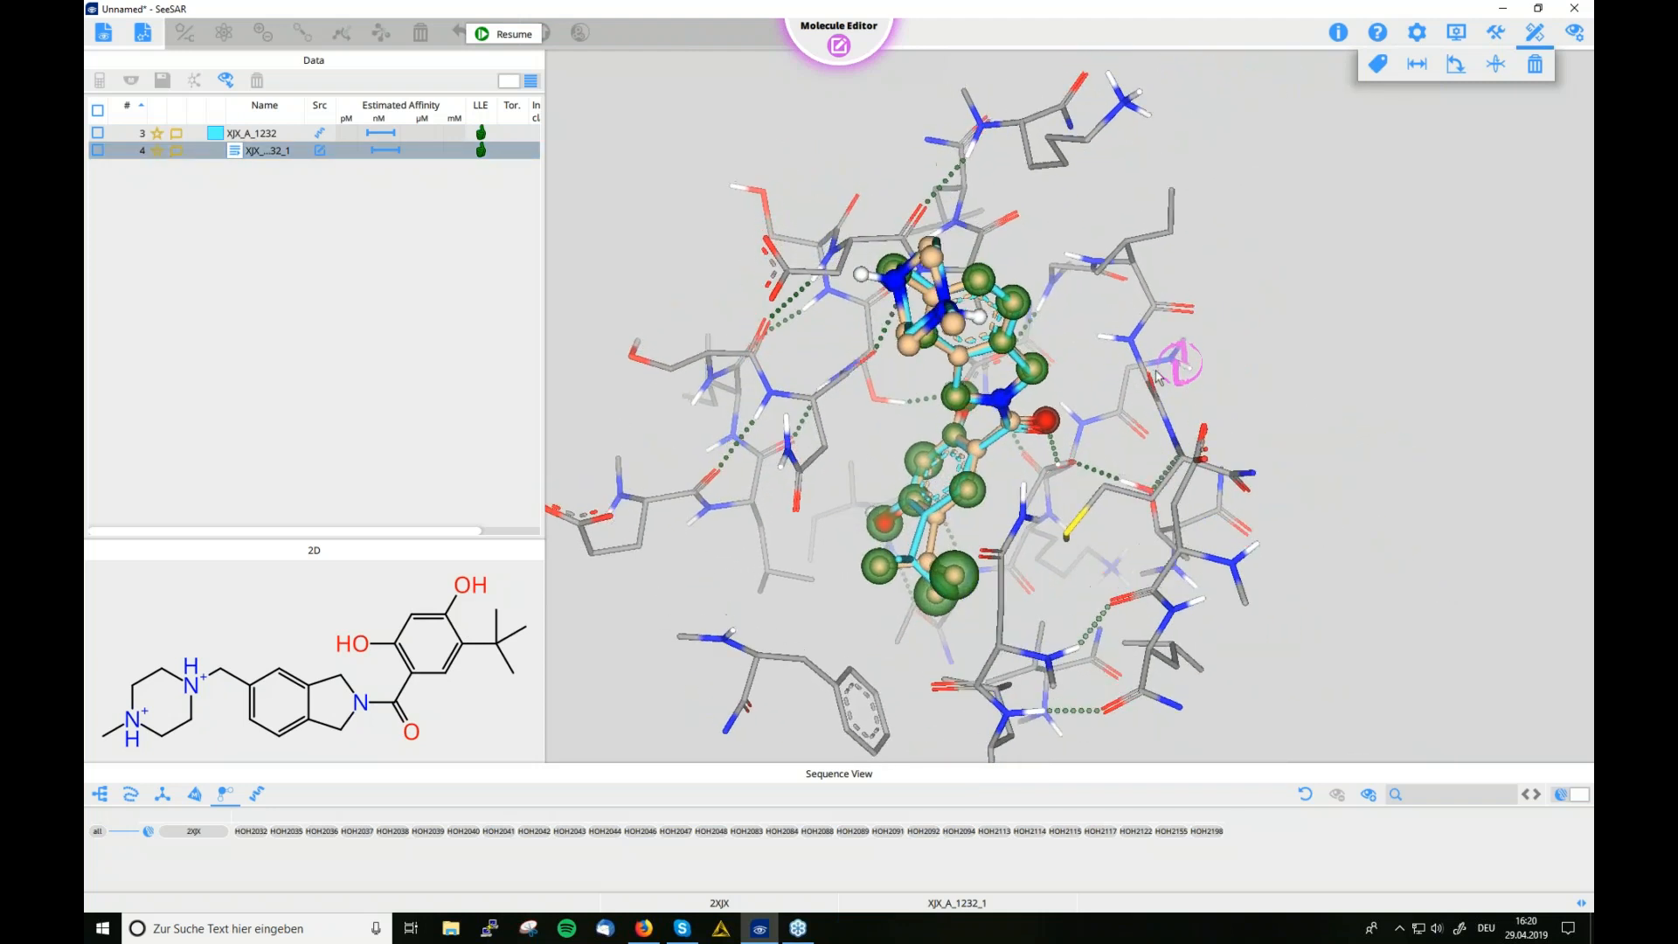
drag(1080, 444, 1059, 480)
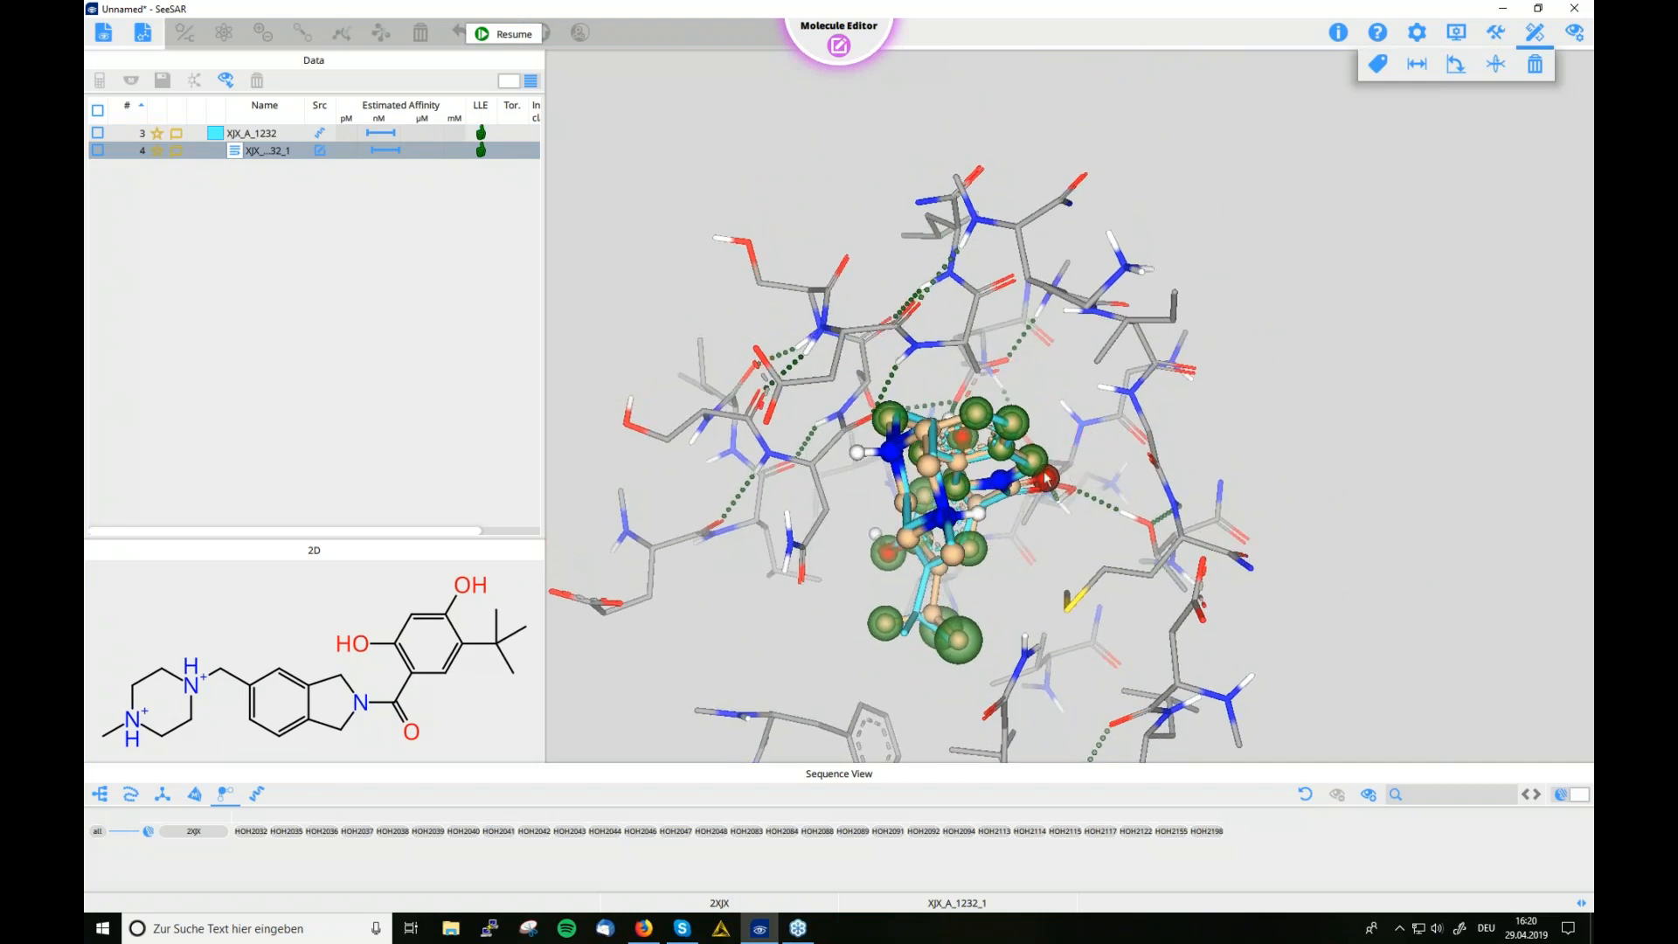
drag(1086, 507, 978, 492)
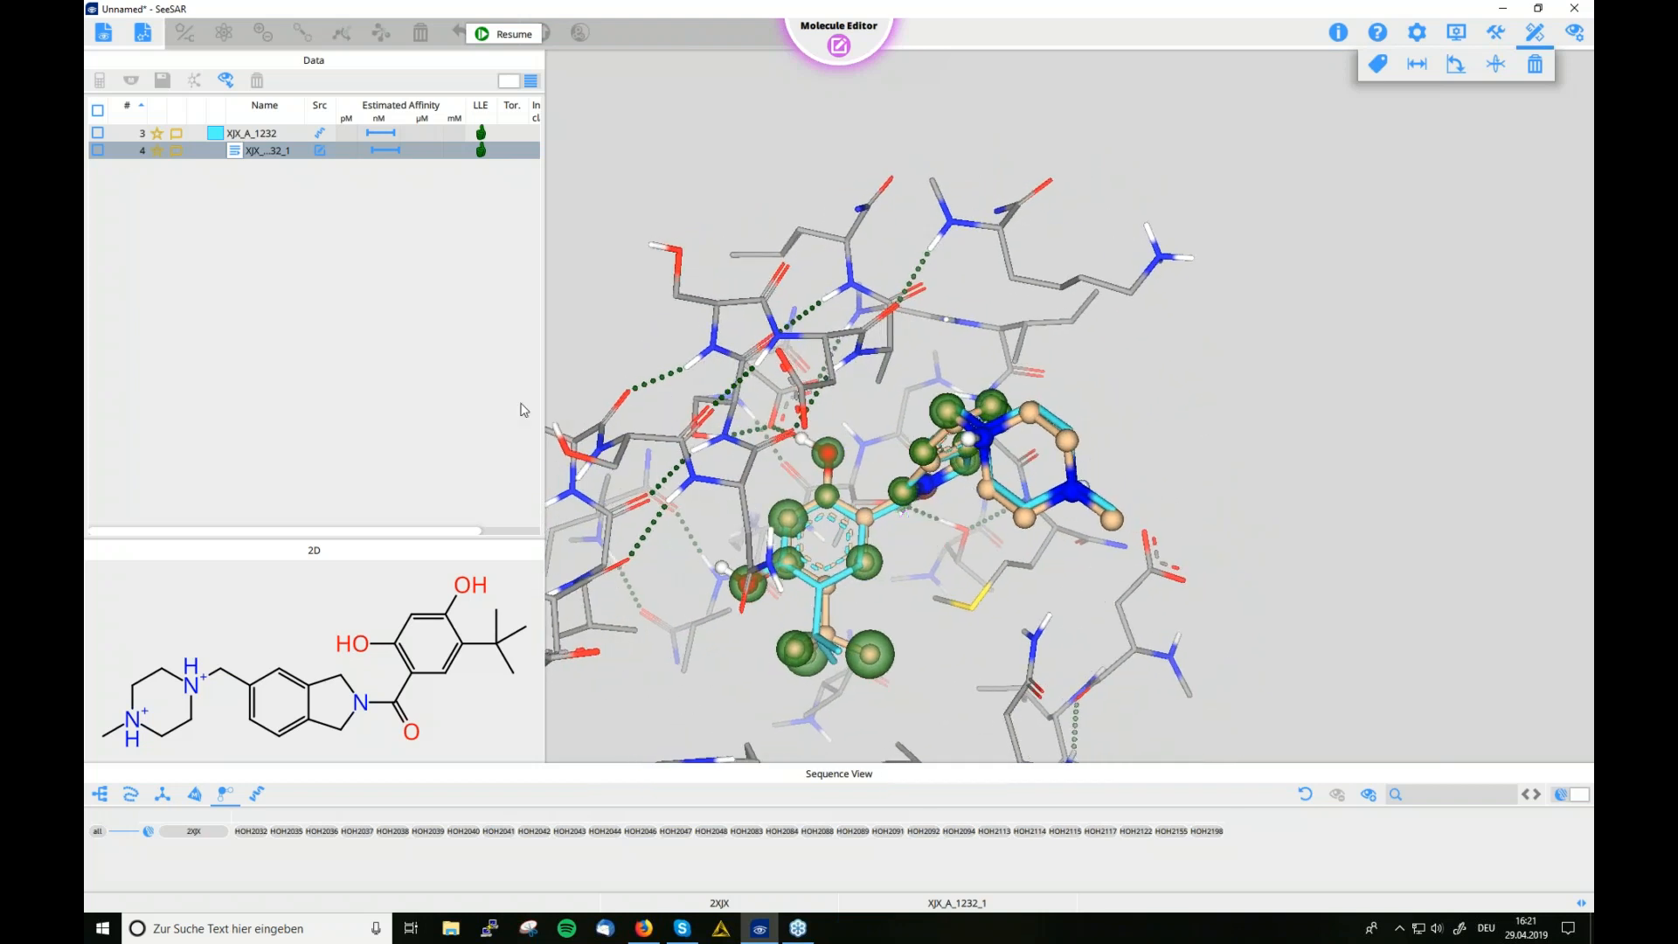
Resume editing the tert-butyl analogue and delete its whole methylpiperazine group together with the linking methylene carbon
click(504, 35)
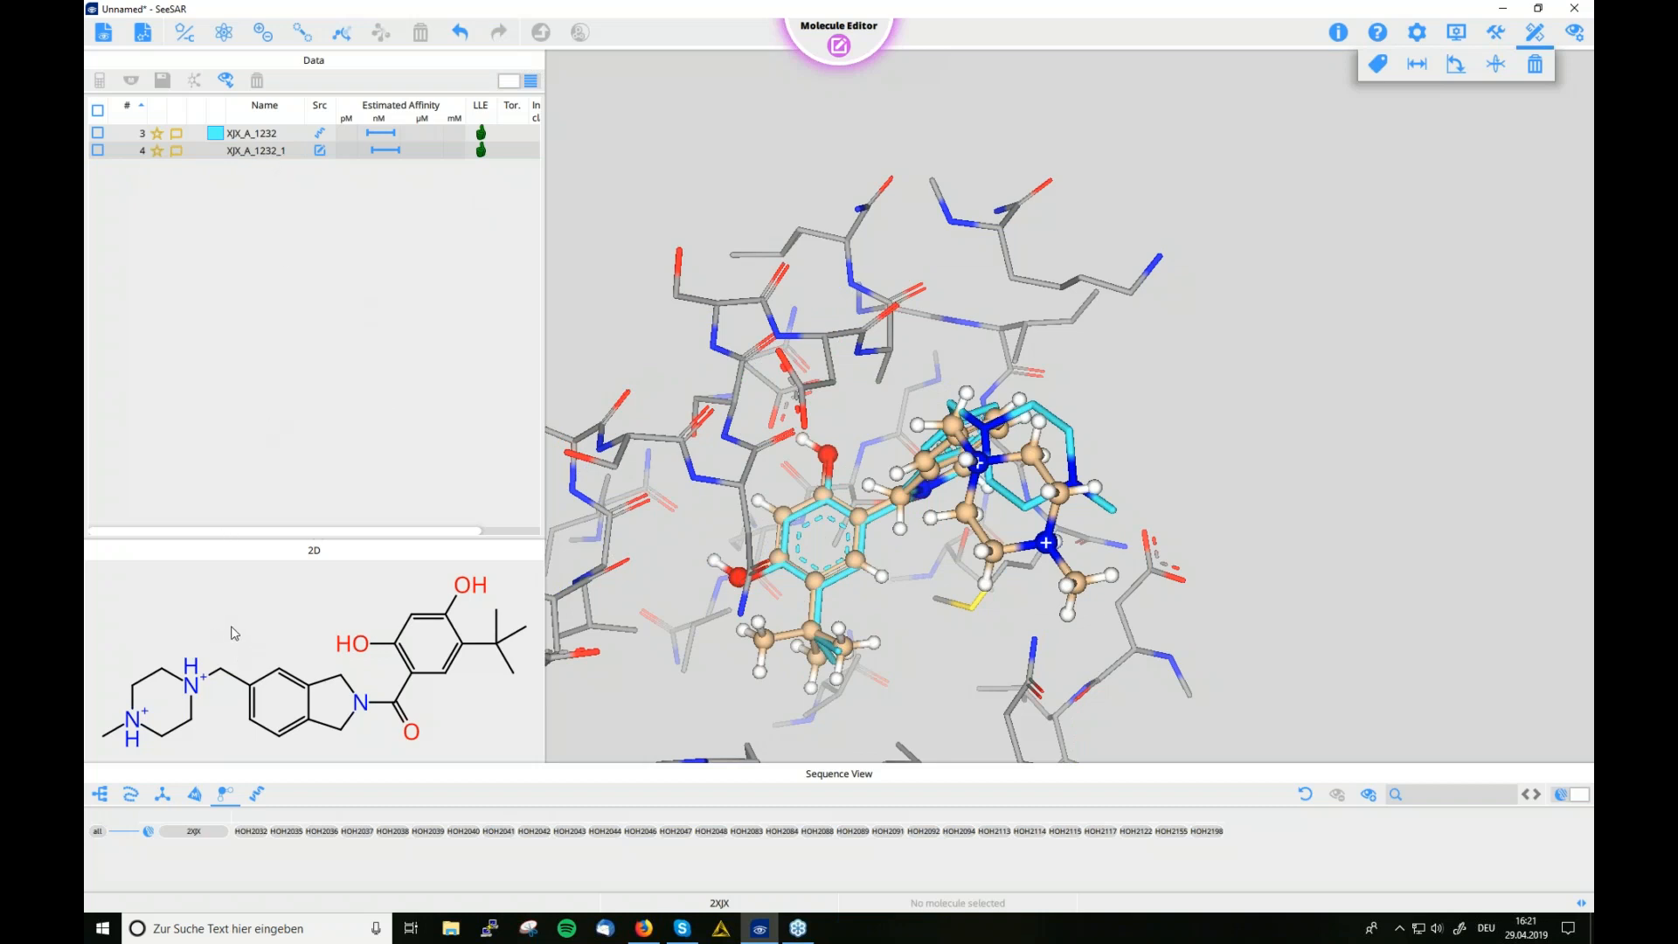
mouse_move(238, 679)
mouse_down()
mouse_move(221, 753)
mouse_move(89, 746)
mouse_move(98, 648)
mouse_move(164, 619)
mouse_up()
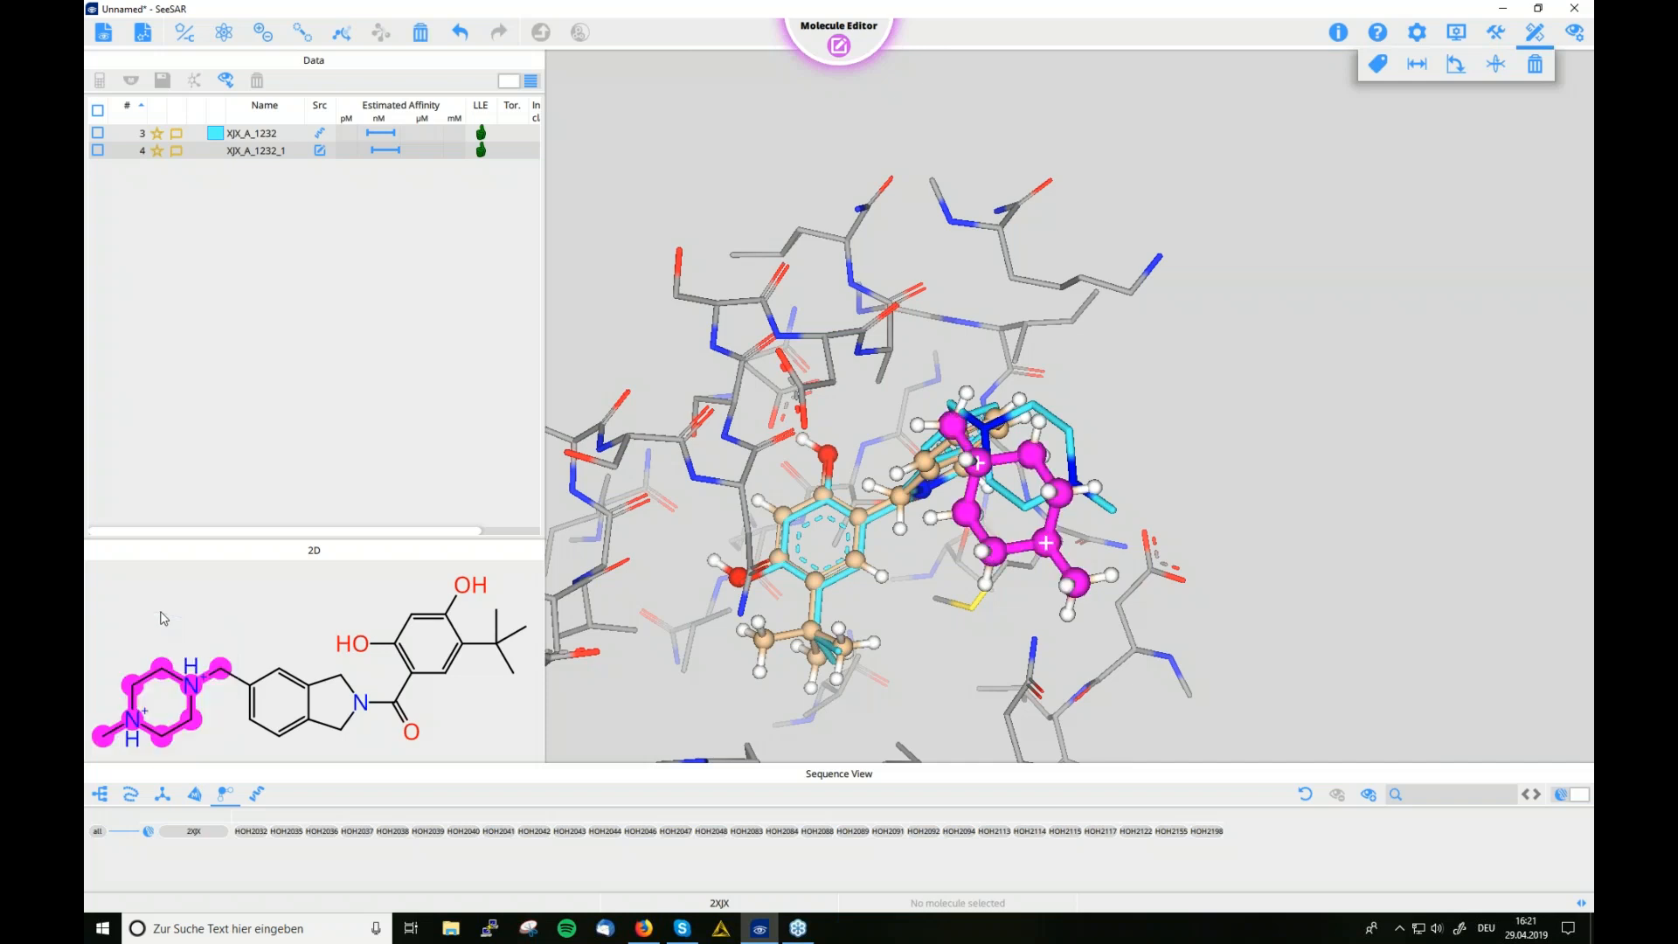
click(1082, 586)
click(100, 741)
click(99, 741)
click(100, 741)
click(104, 741)
click(107, 742)
drag(1149, 471, 1086, 457)
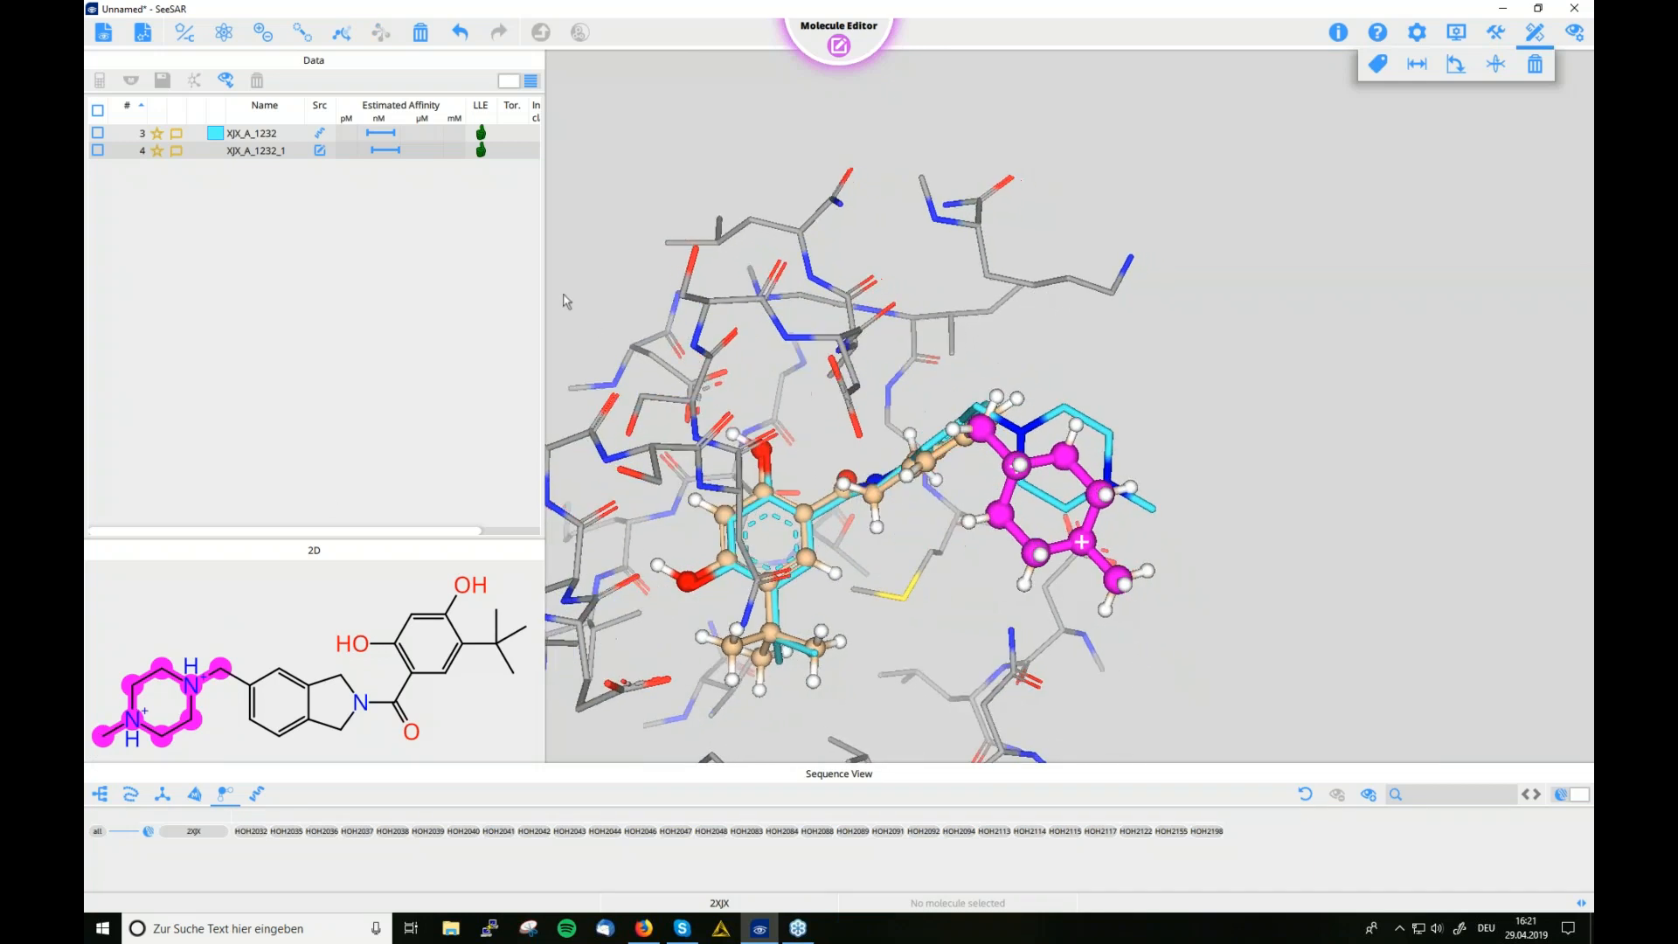
click(421, 33)
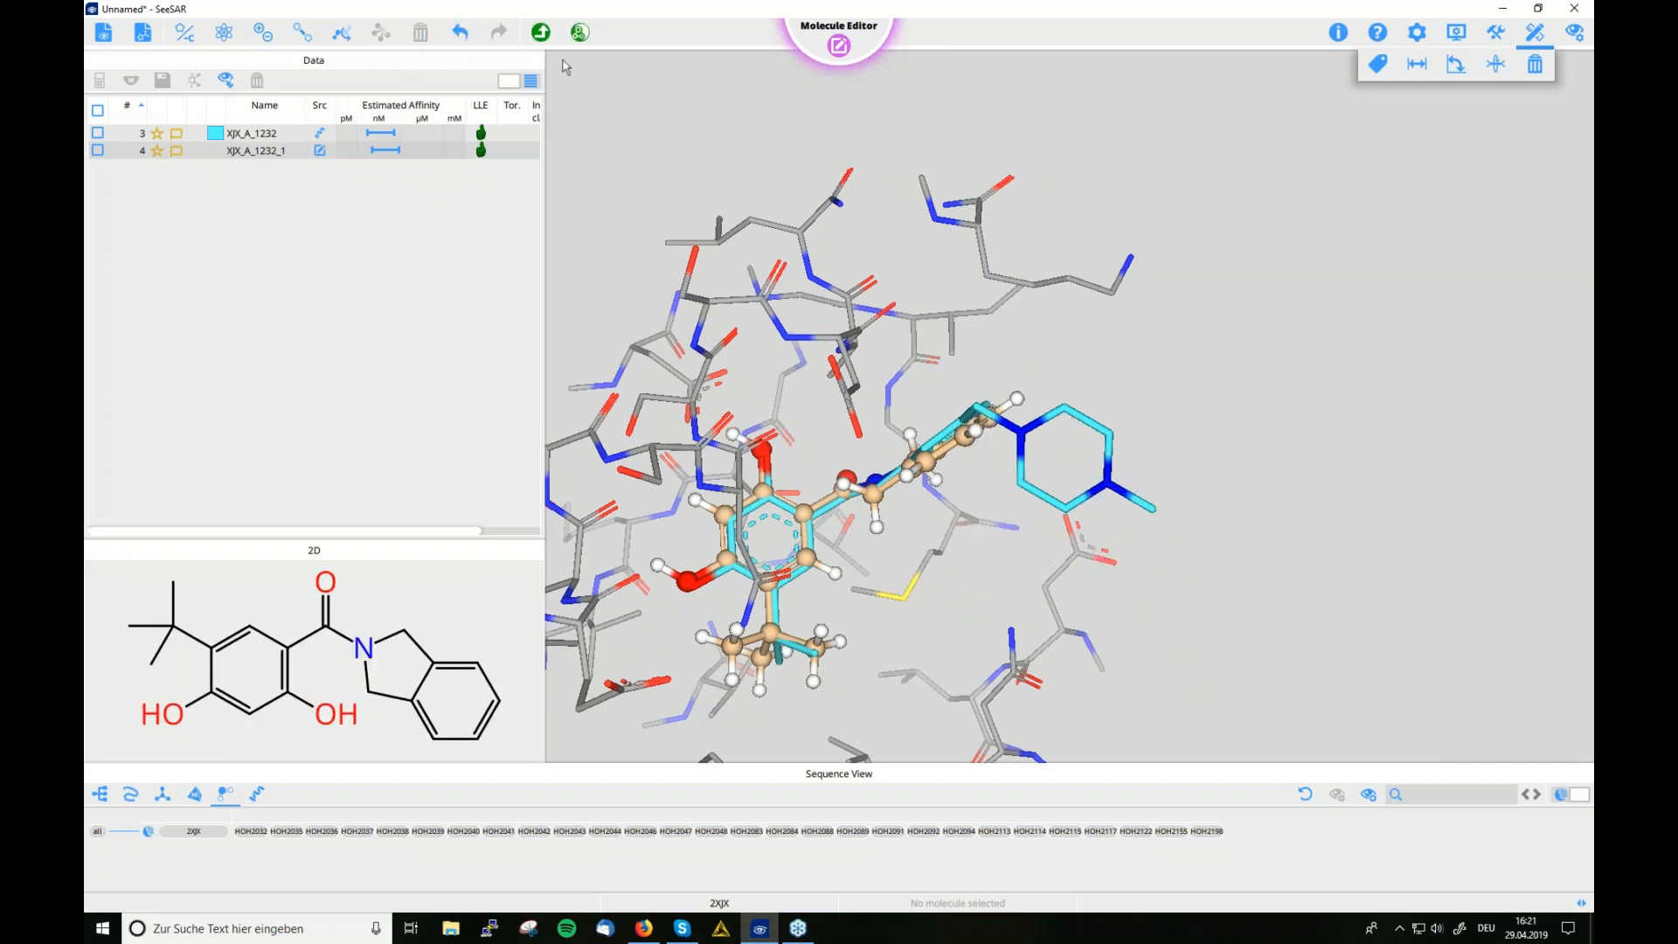
Add the truncated analogue to the molecule table with its estimated affinity, display its Hyde contributions, and widen the table
click(540, 32)
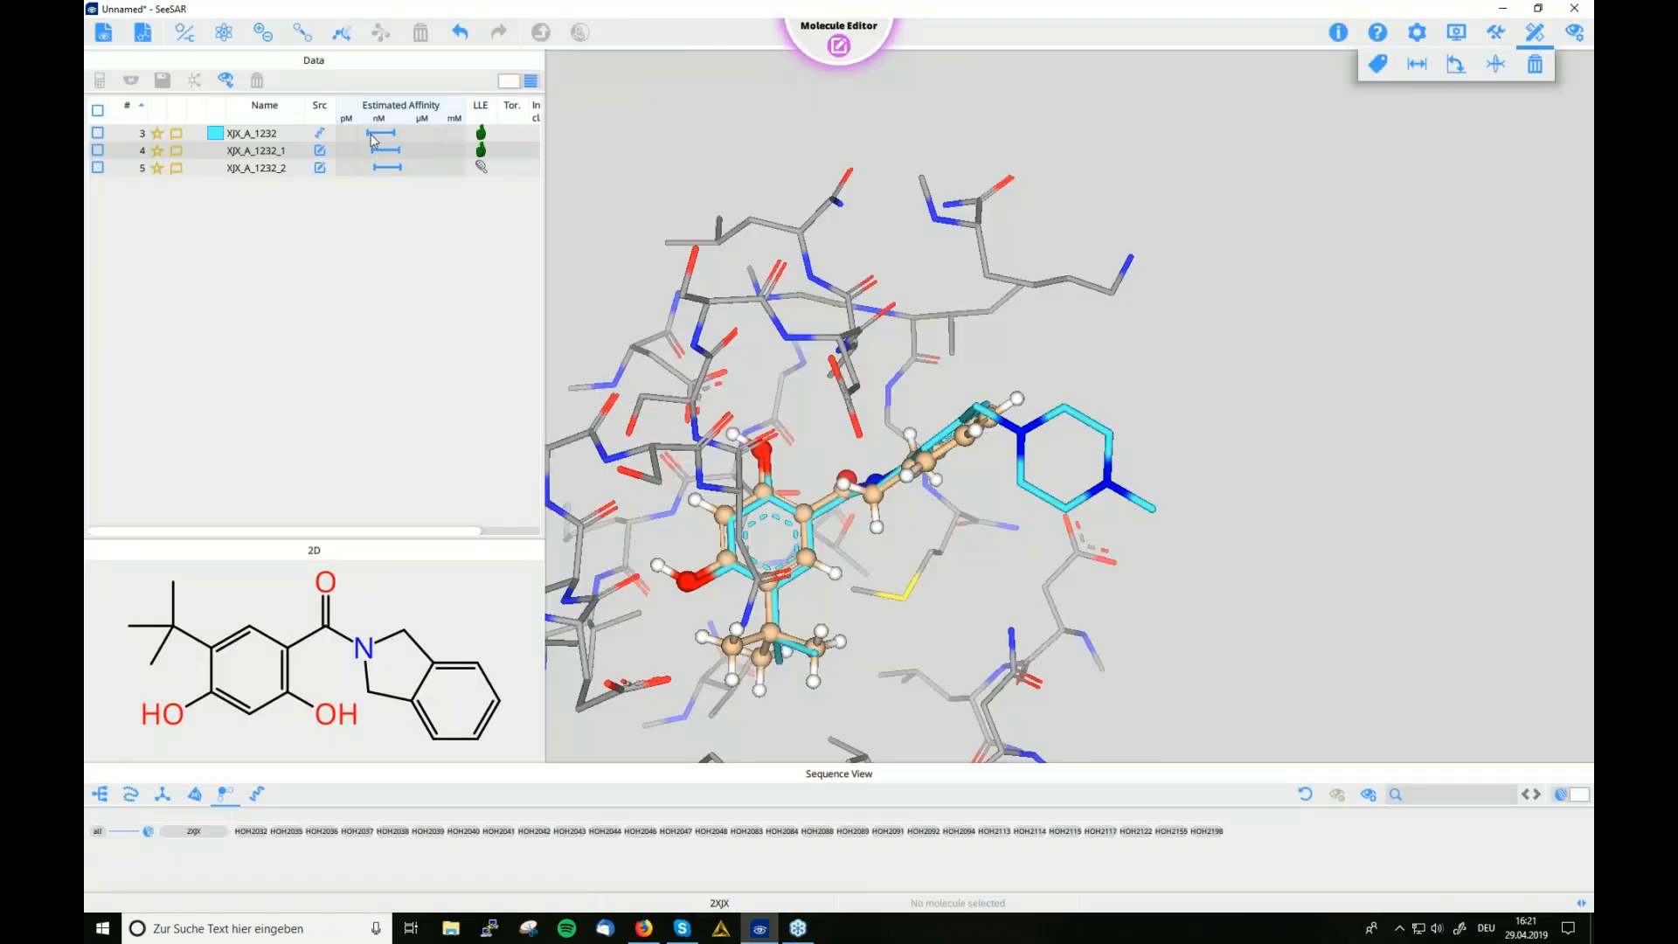
click(276, 171)
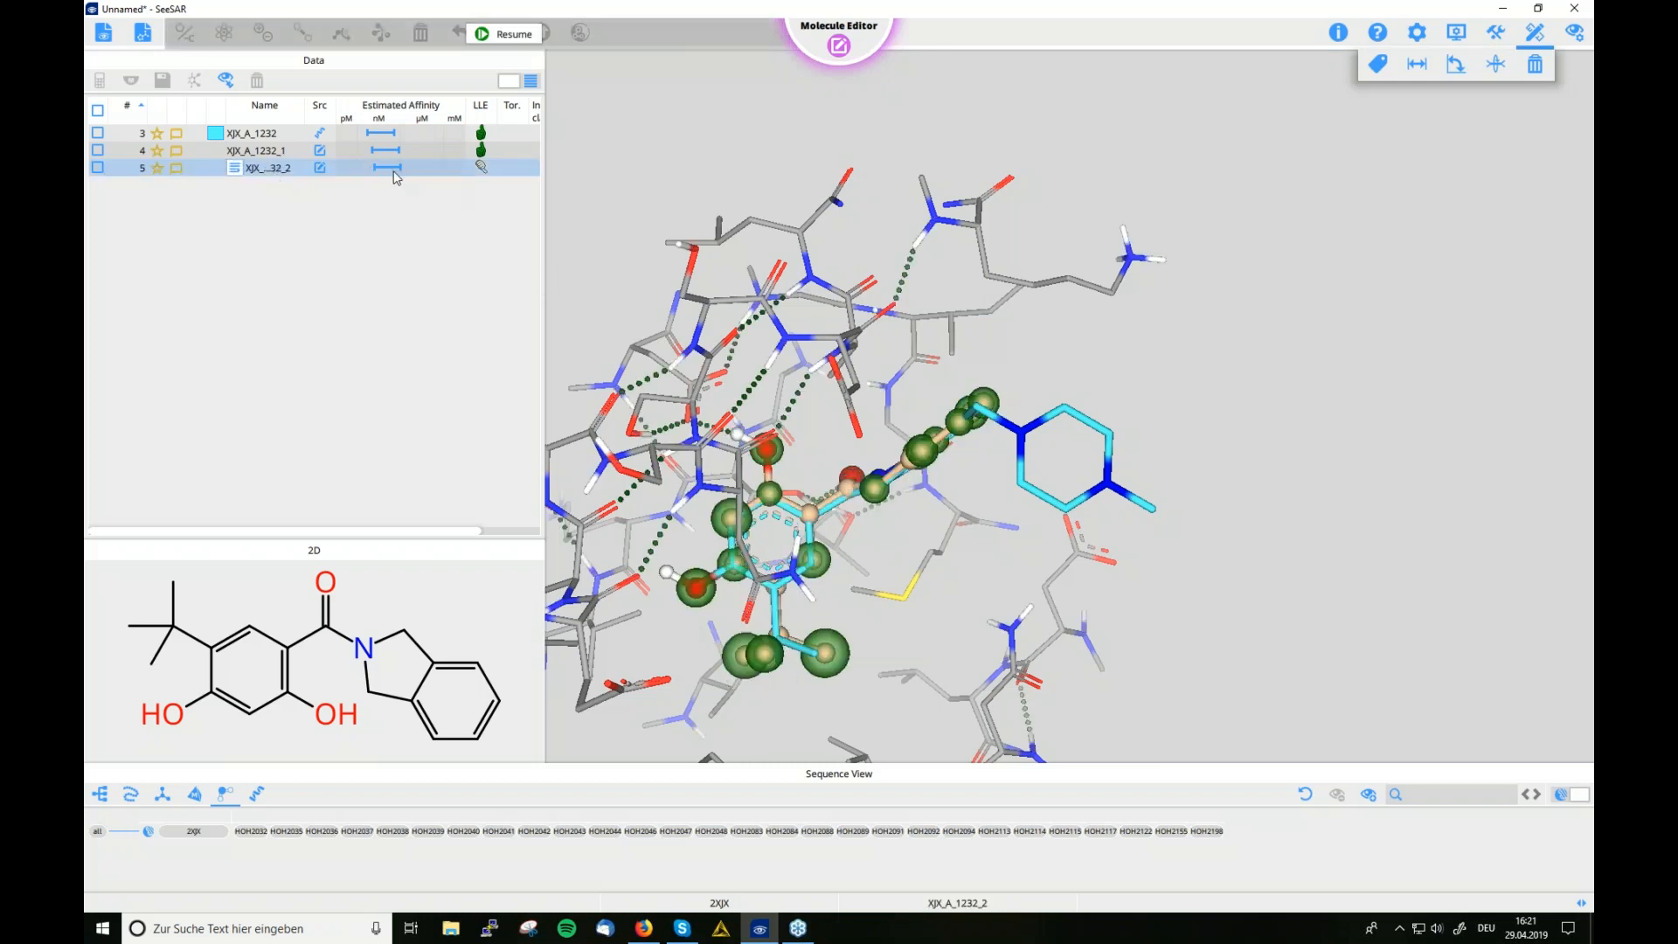
drag(545, 258, 645, 240)
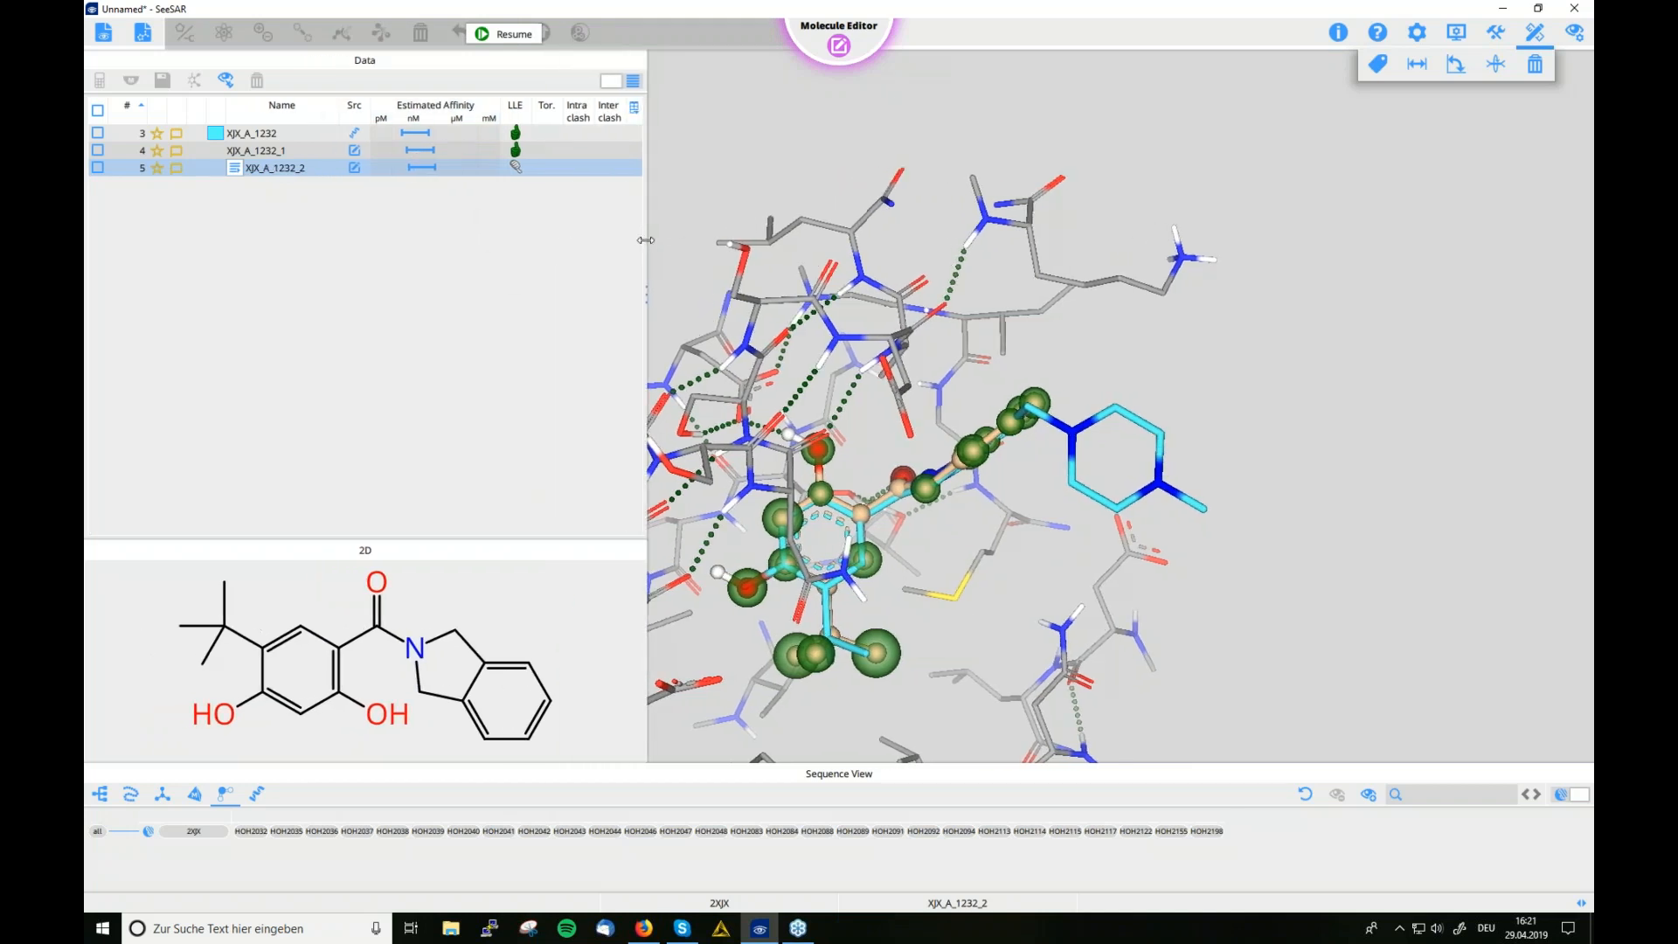
Add the MW property as a column in the molecule table
click(635, 109)
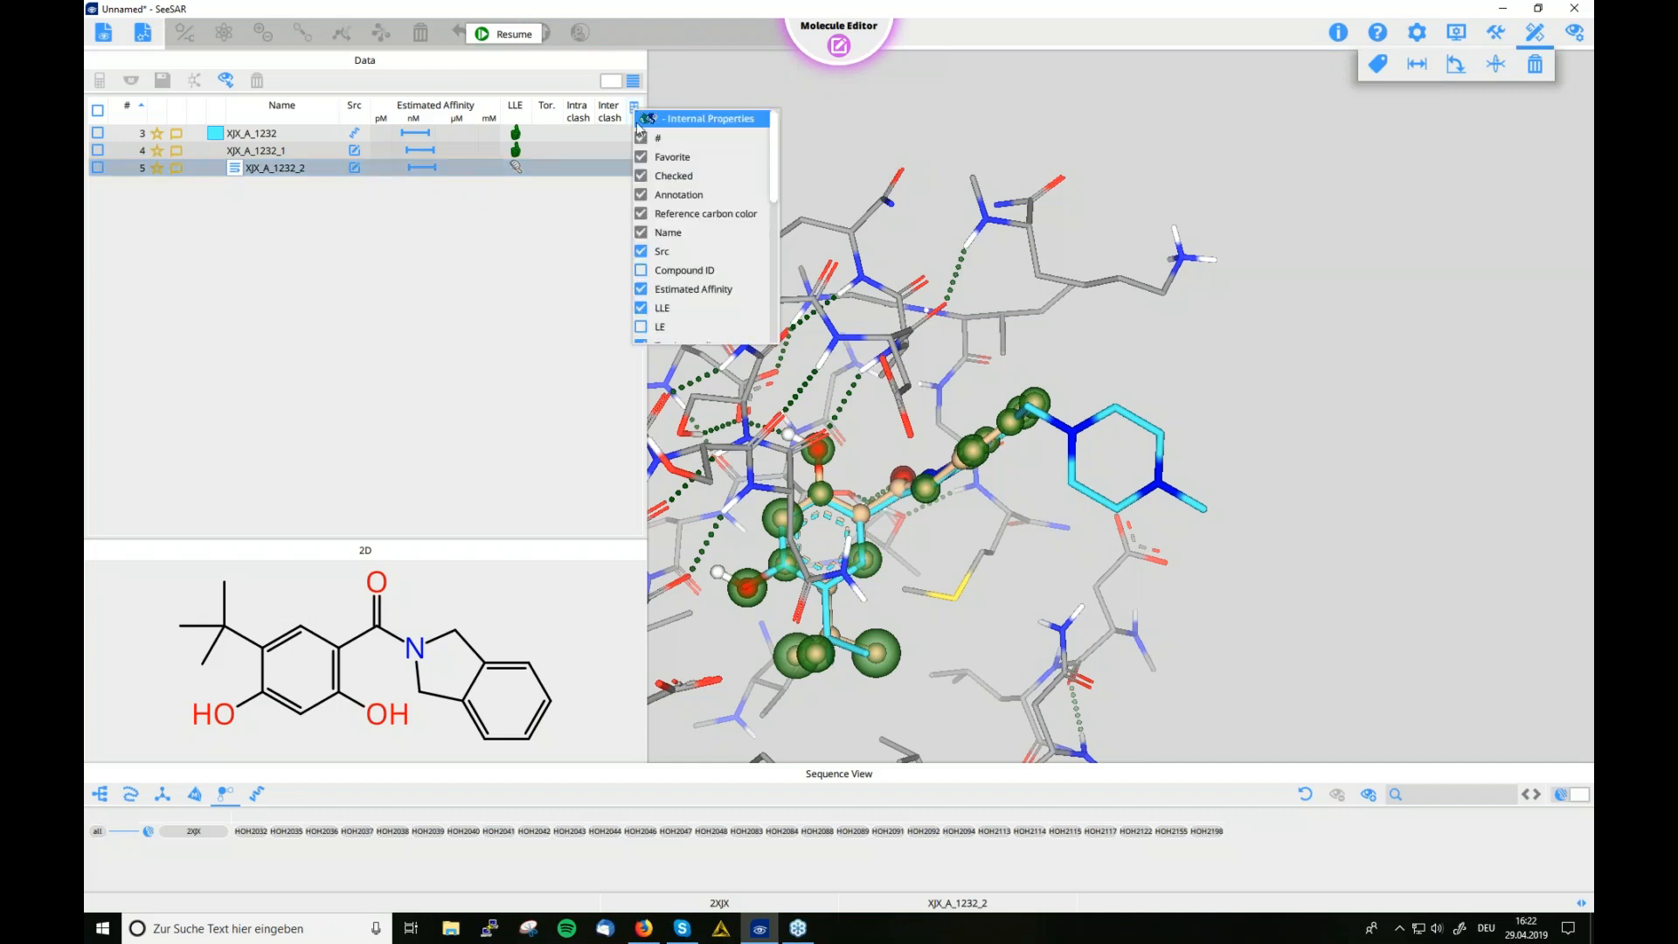
click(634, 102)
click(637, 111)
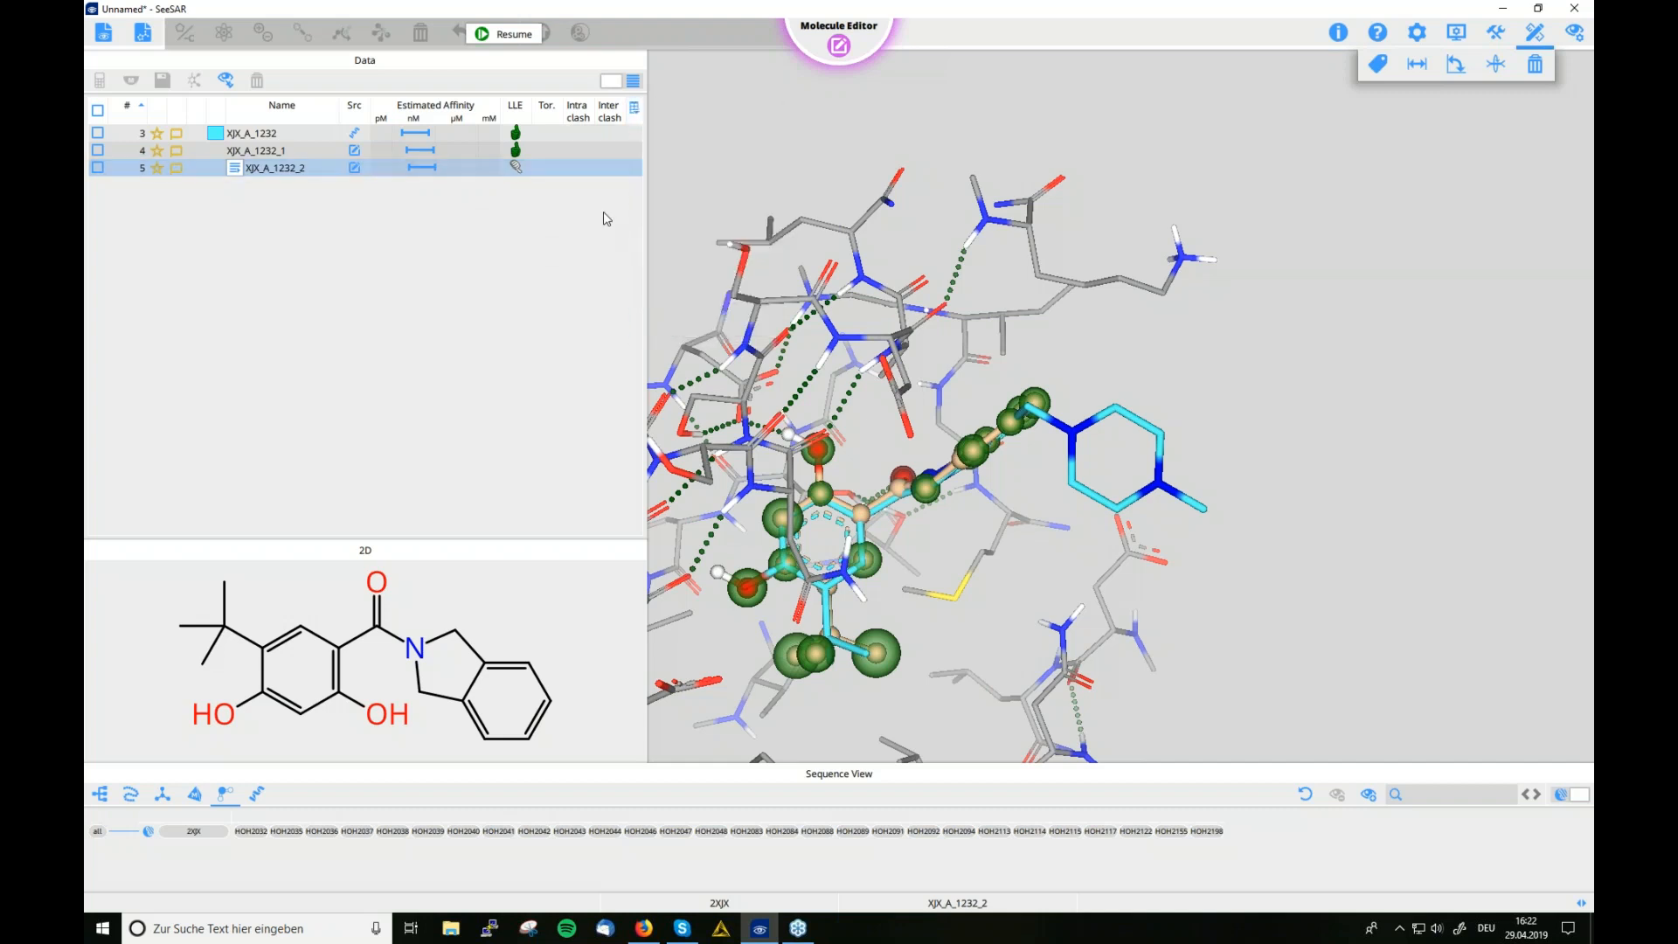
click(637, 112)
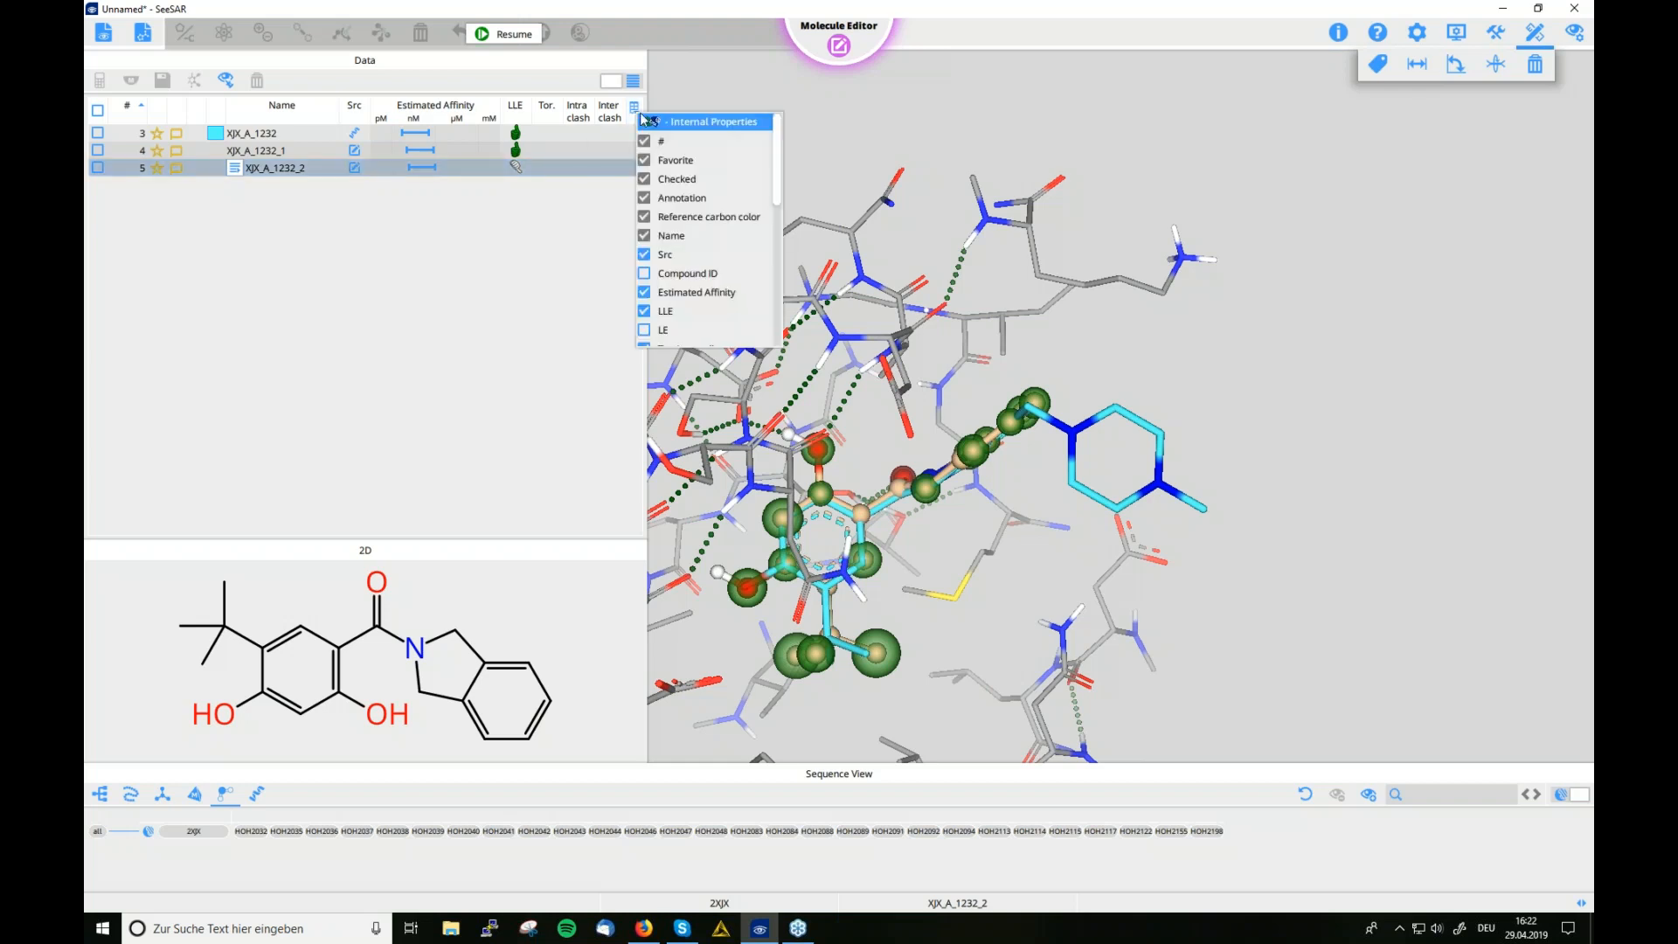
scroll(780, 170, down, 3)
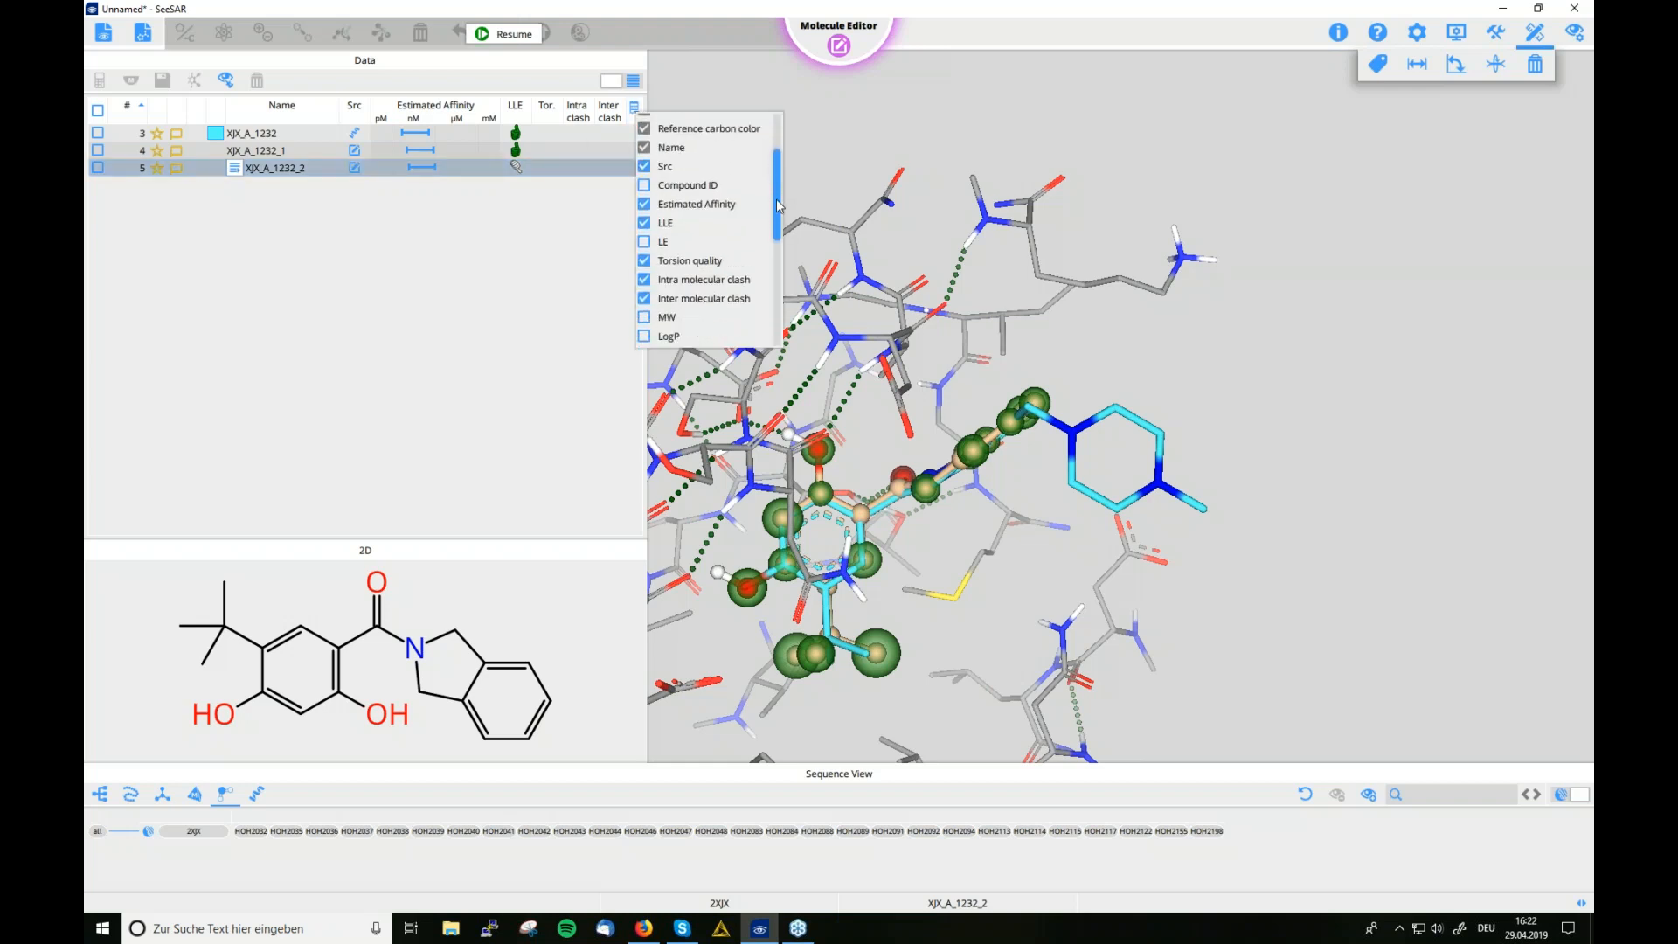
click(645, 271)
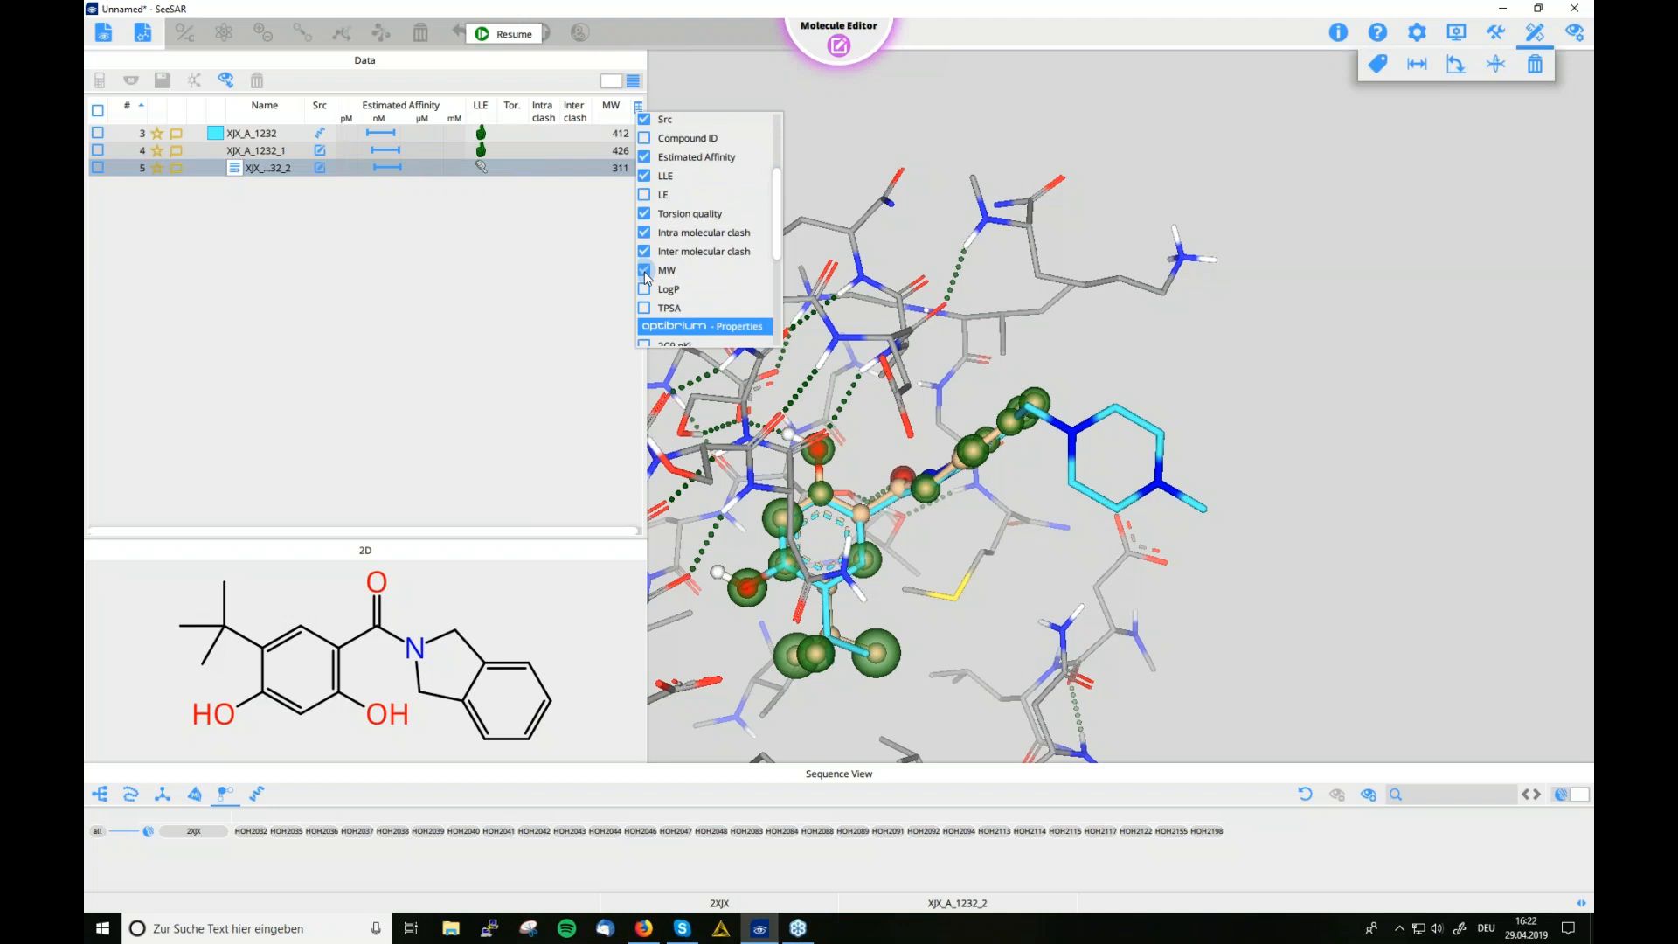
Add the Optibrium properties hERG pIC50, logD and logP as columns in the molecule table
scroll(784, 272, down, 2)
scroll(784, 277, down, 1)
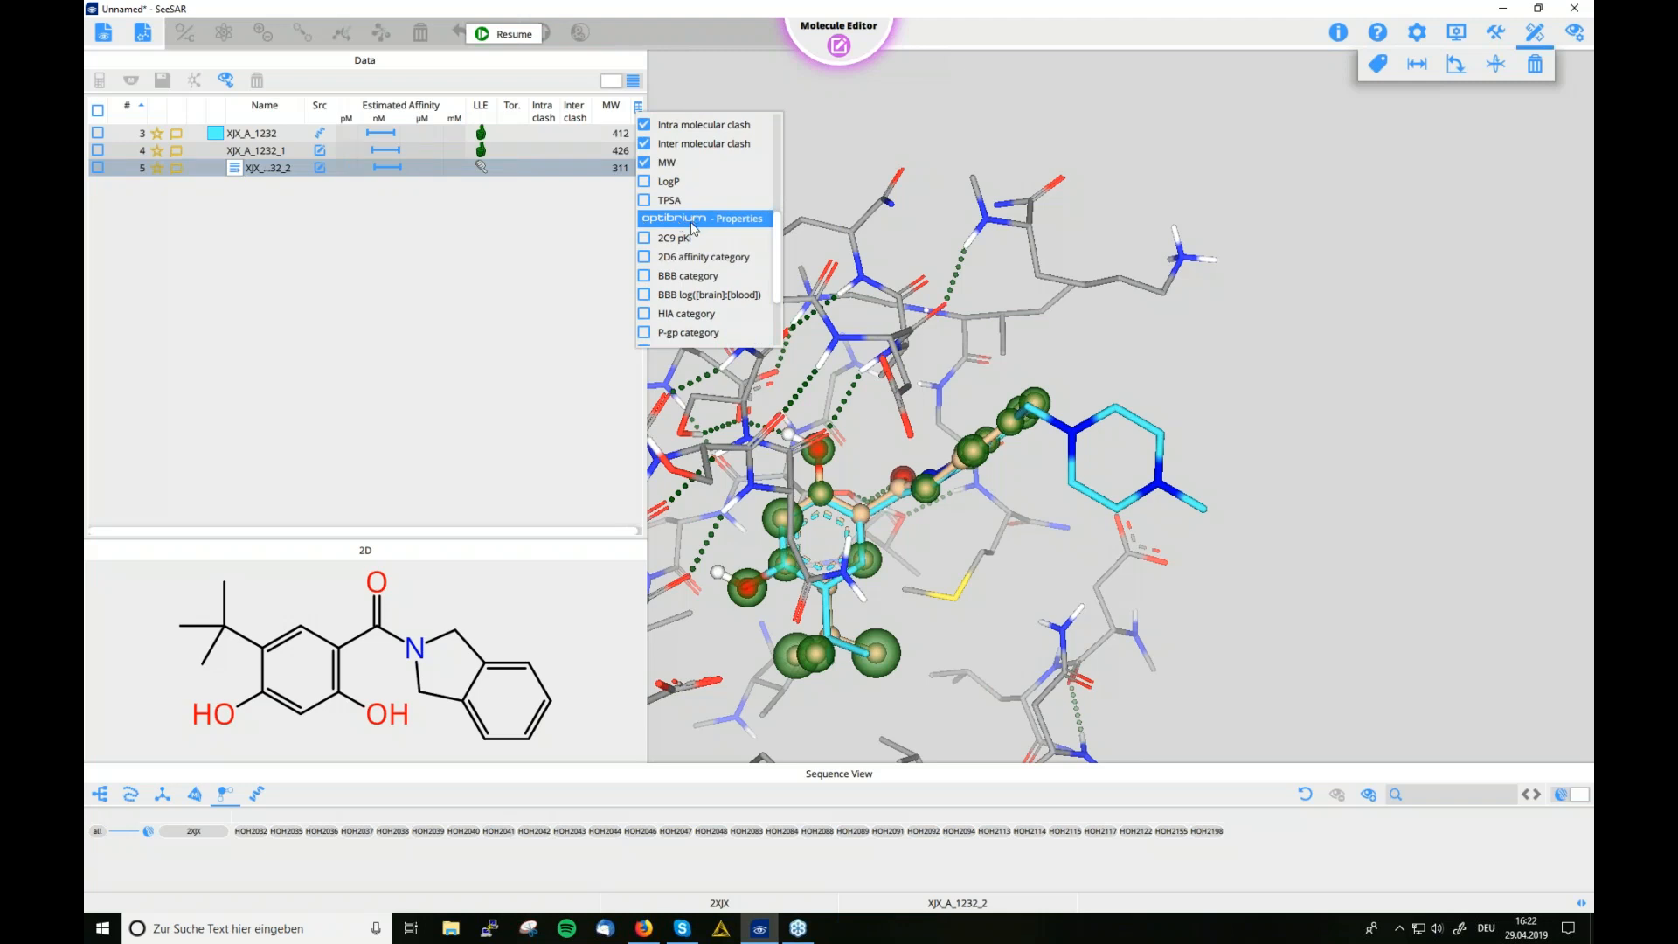
drag(776, 253, 779, 297)
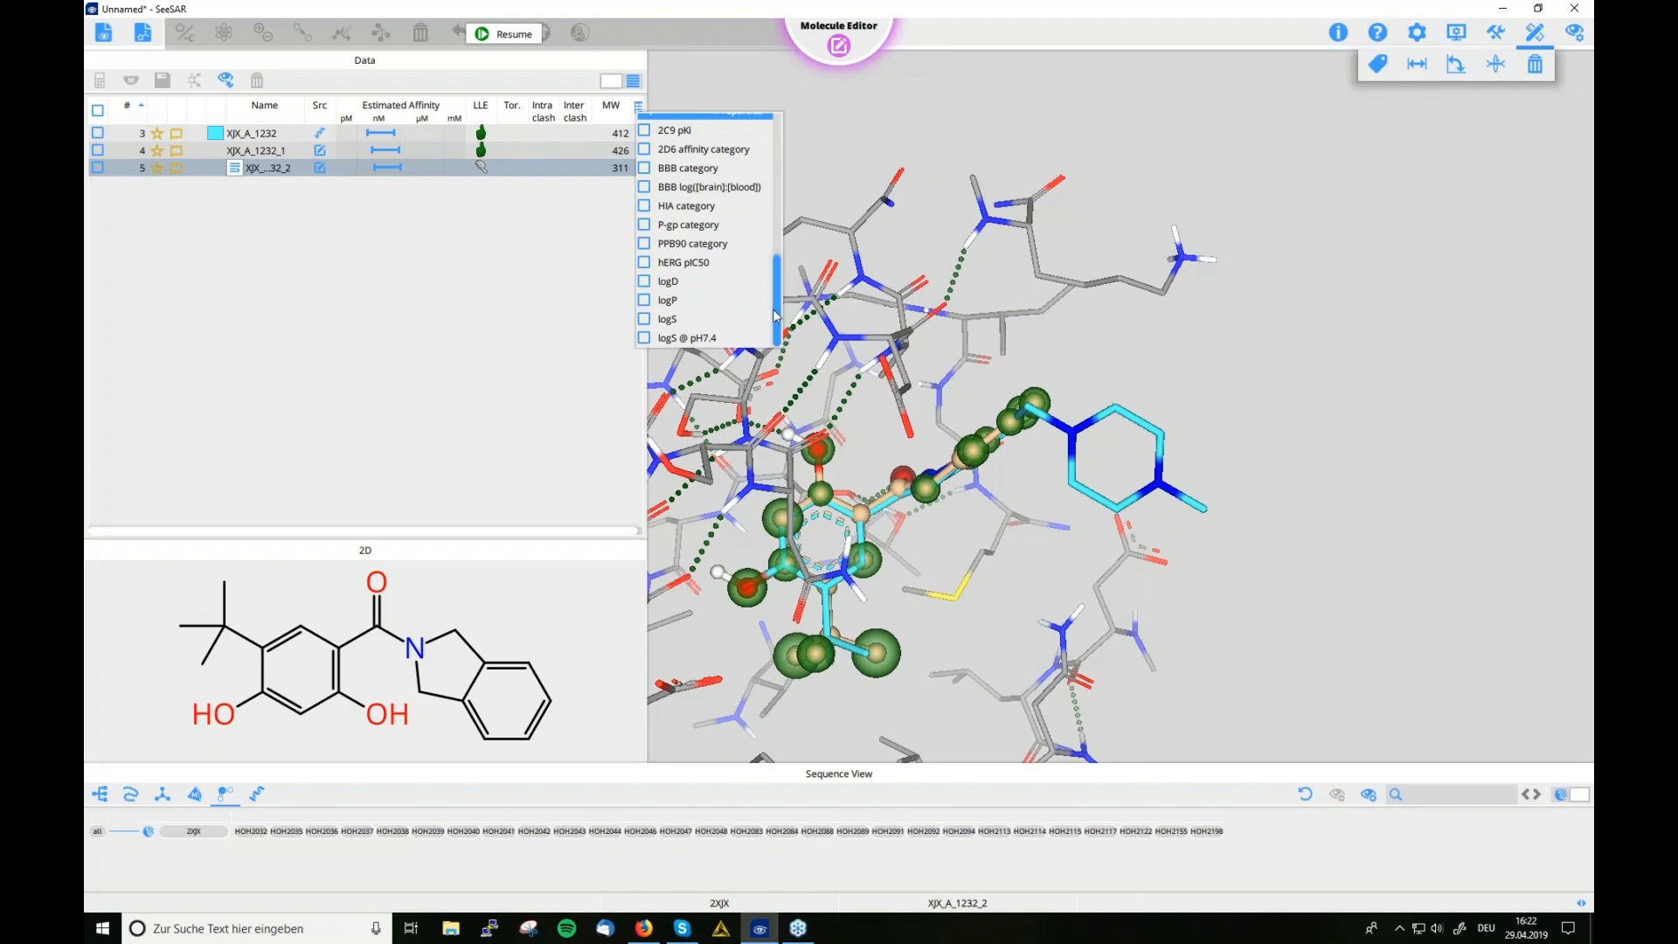
click(645, 300)
click(645, 281)
click(644, 262)
click(537, 267)
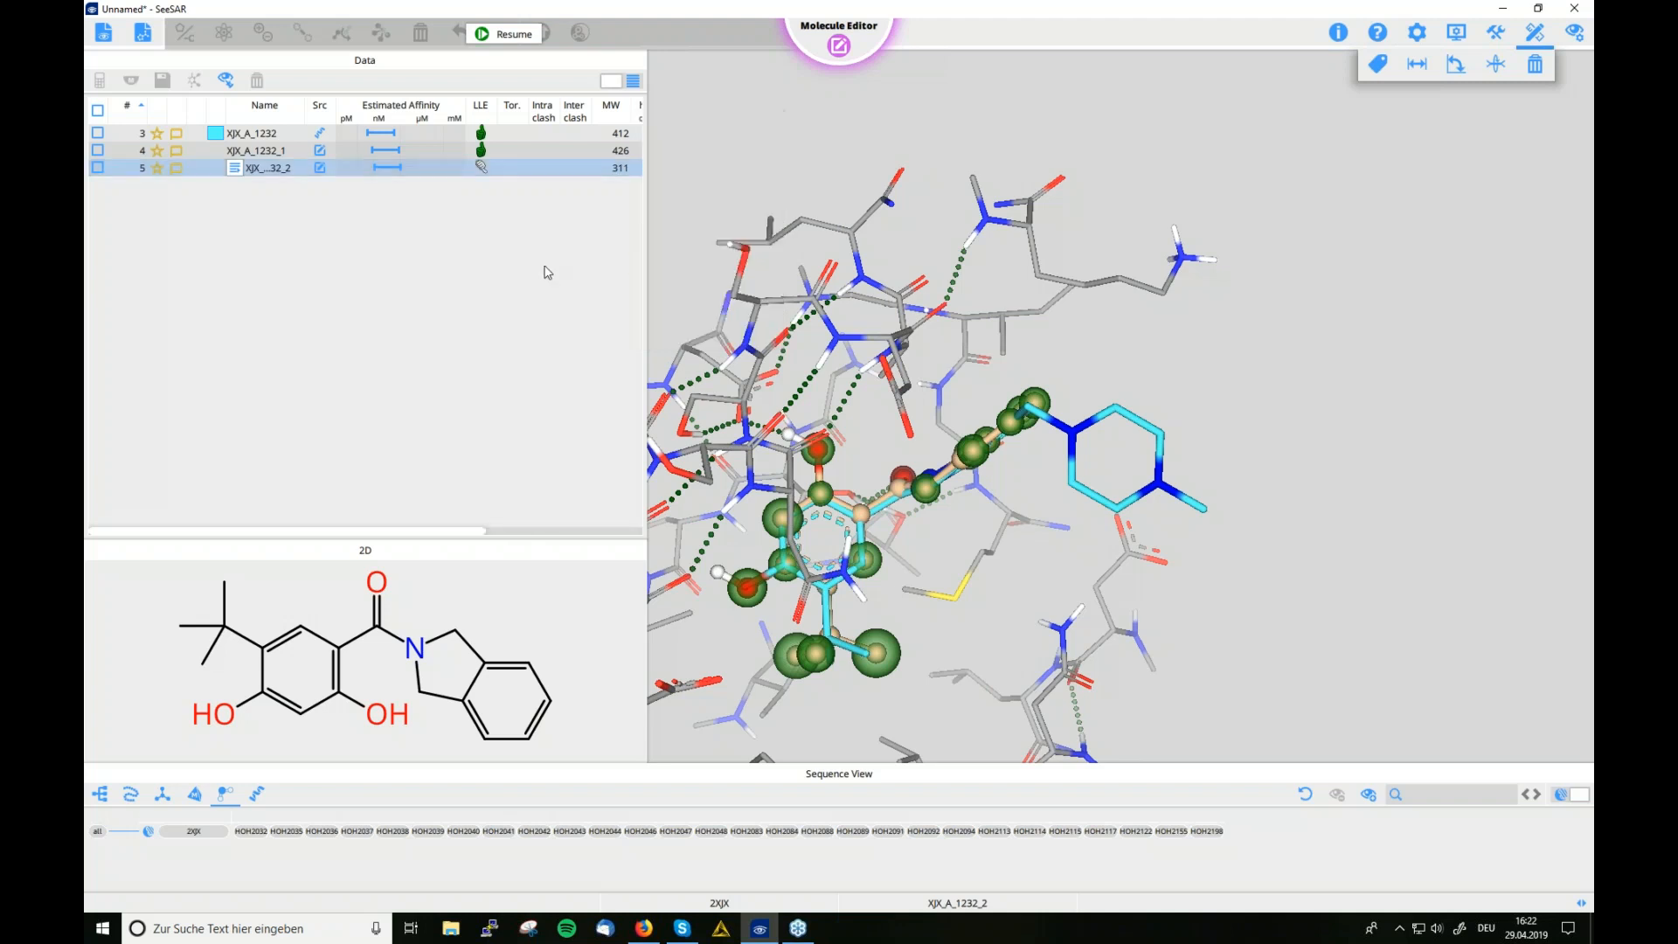
Widen the table to compare MW, hERG pIC50, logD and logP across the three molecules, and narrow it again
drag(646, 227, 869, 195)
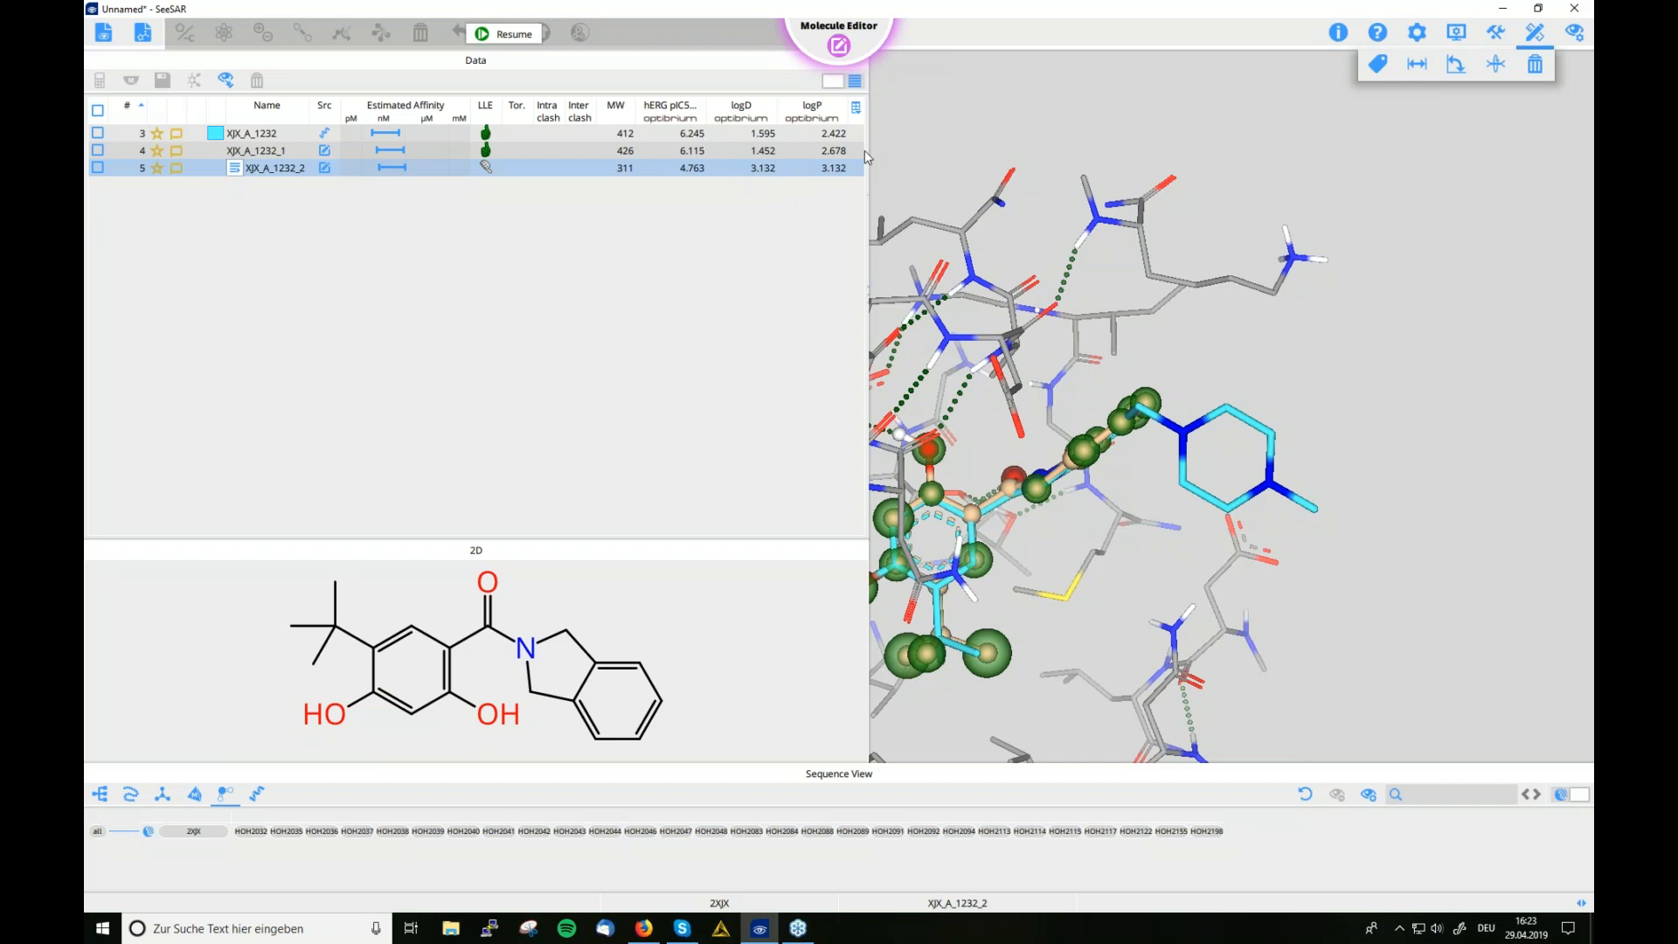
drag(870, 164, 589, 166)
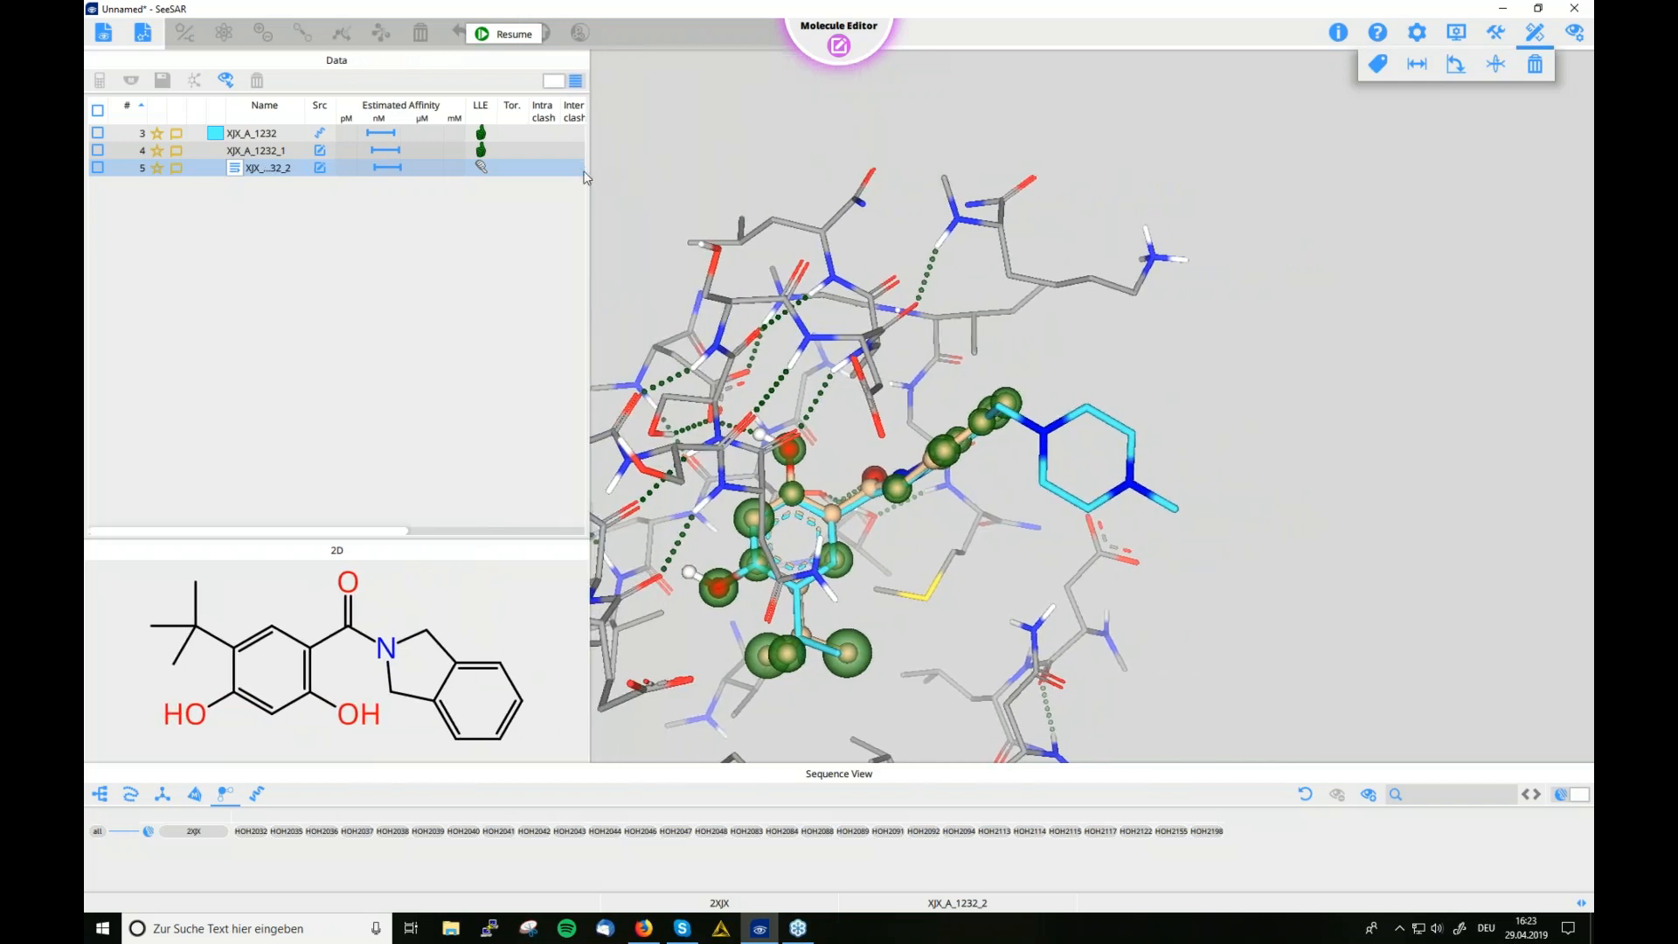
double_click(583, 172)
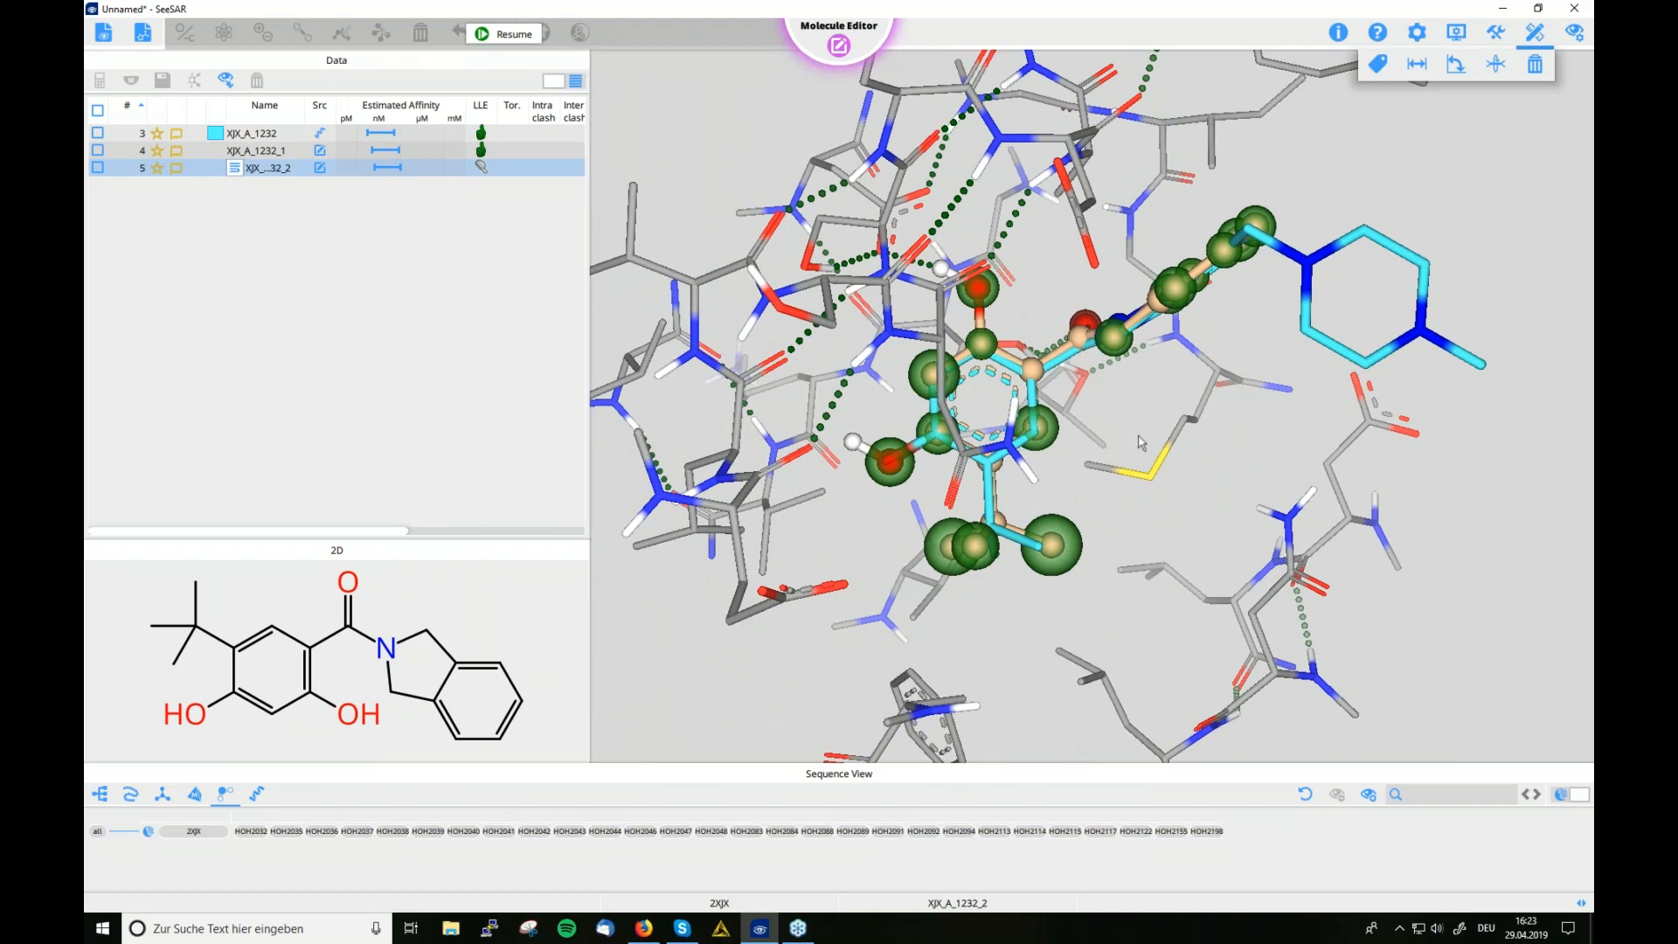
Stop showing the original ligand XJX_A_1232 as reference and display it as the current molecule
click(267, 136)
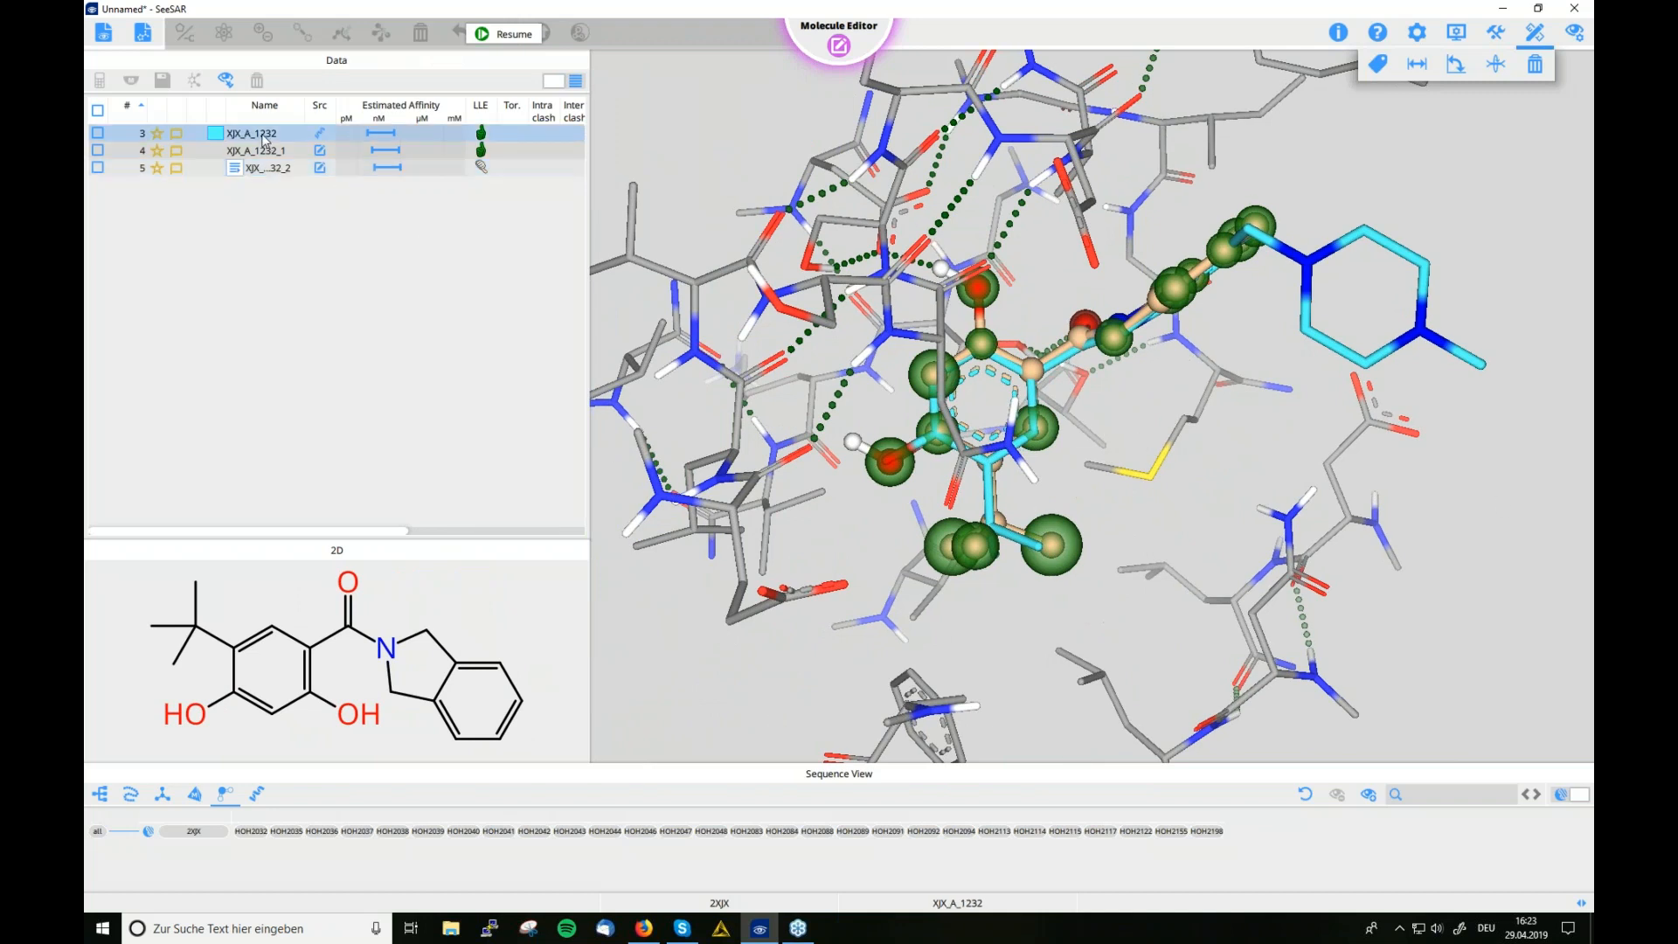
right_click(234, 135)
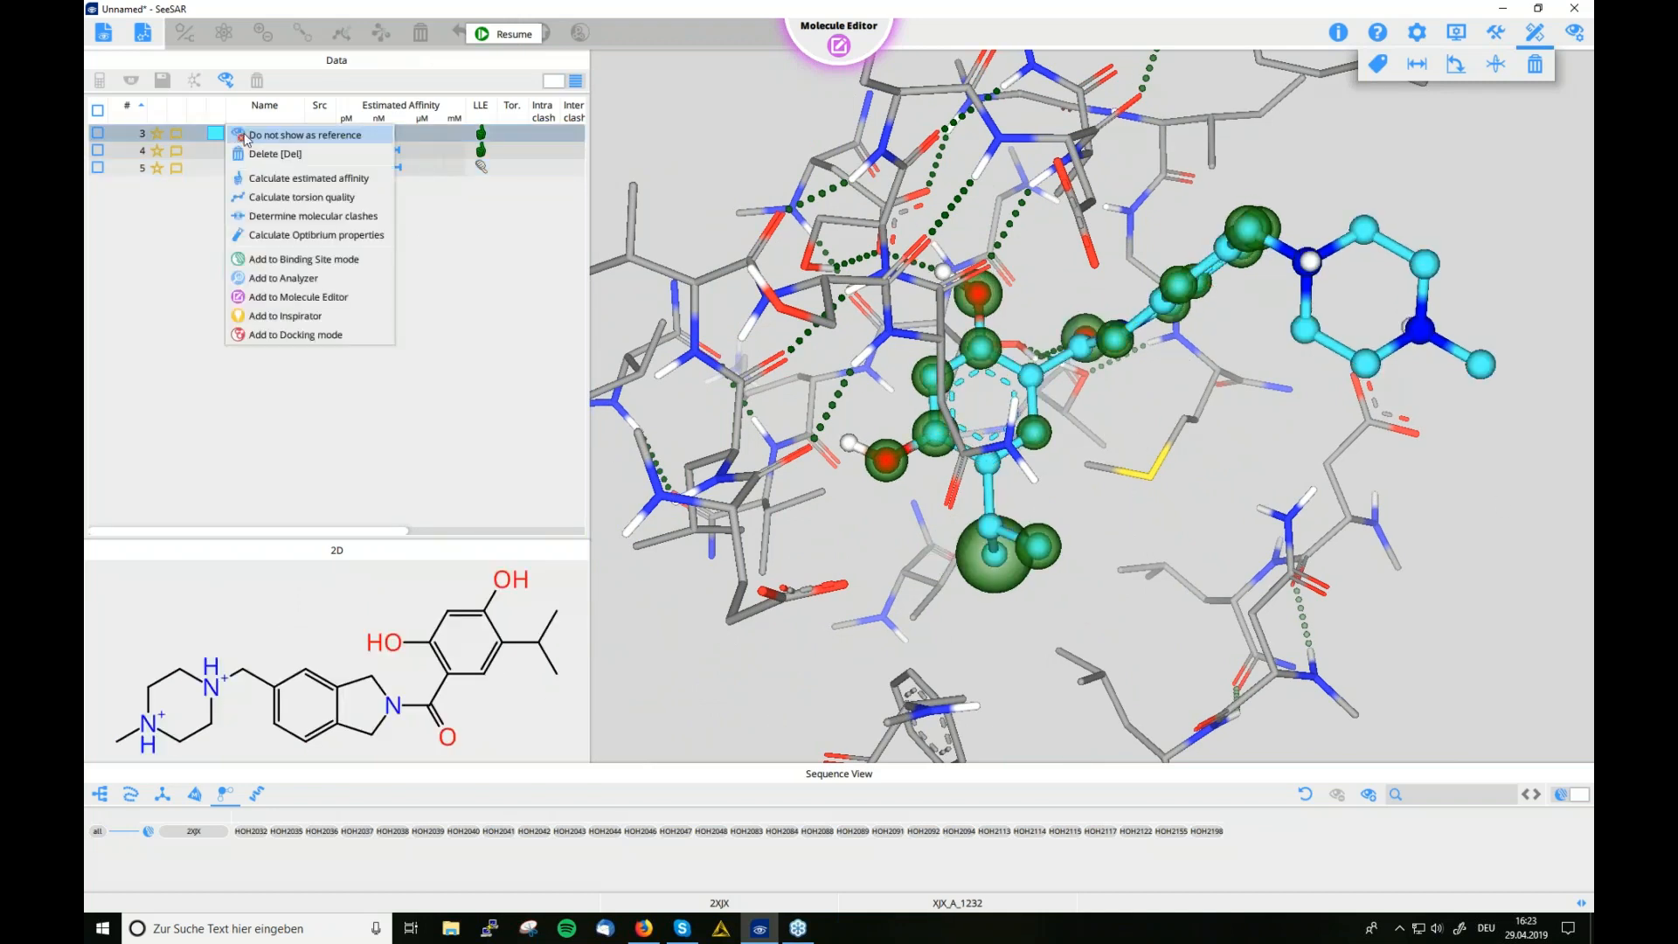
click(251, 137)
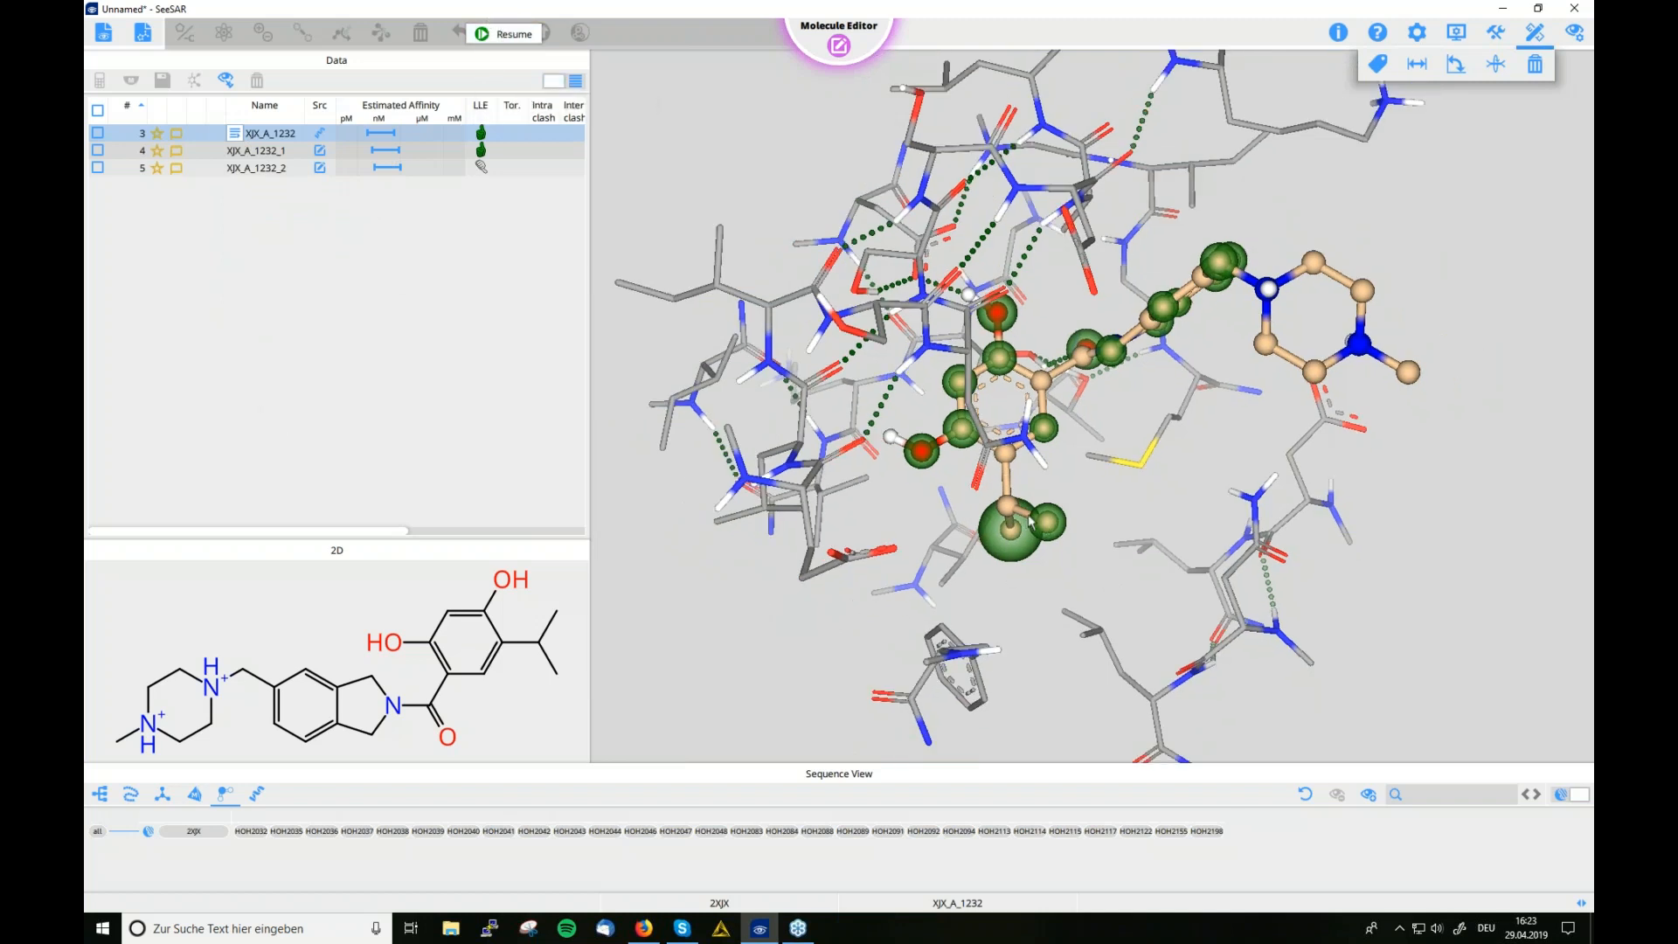
Resume editing the truncated analogue and join two methyl carbons of its tert-butyl group with a single bond into a cyclopropyl ring
click(494, 38)
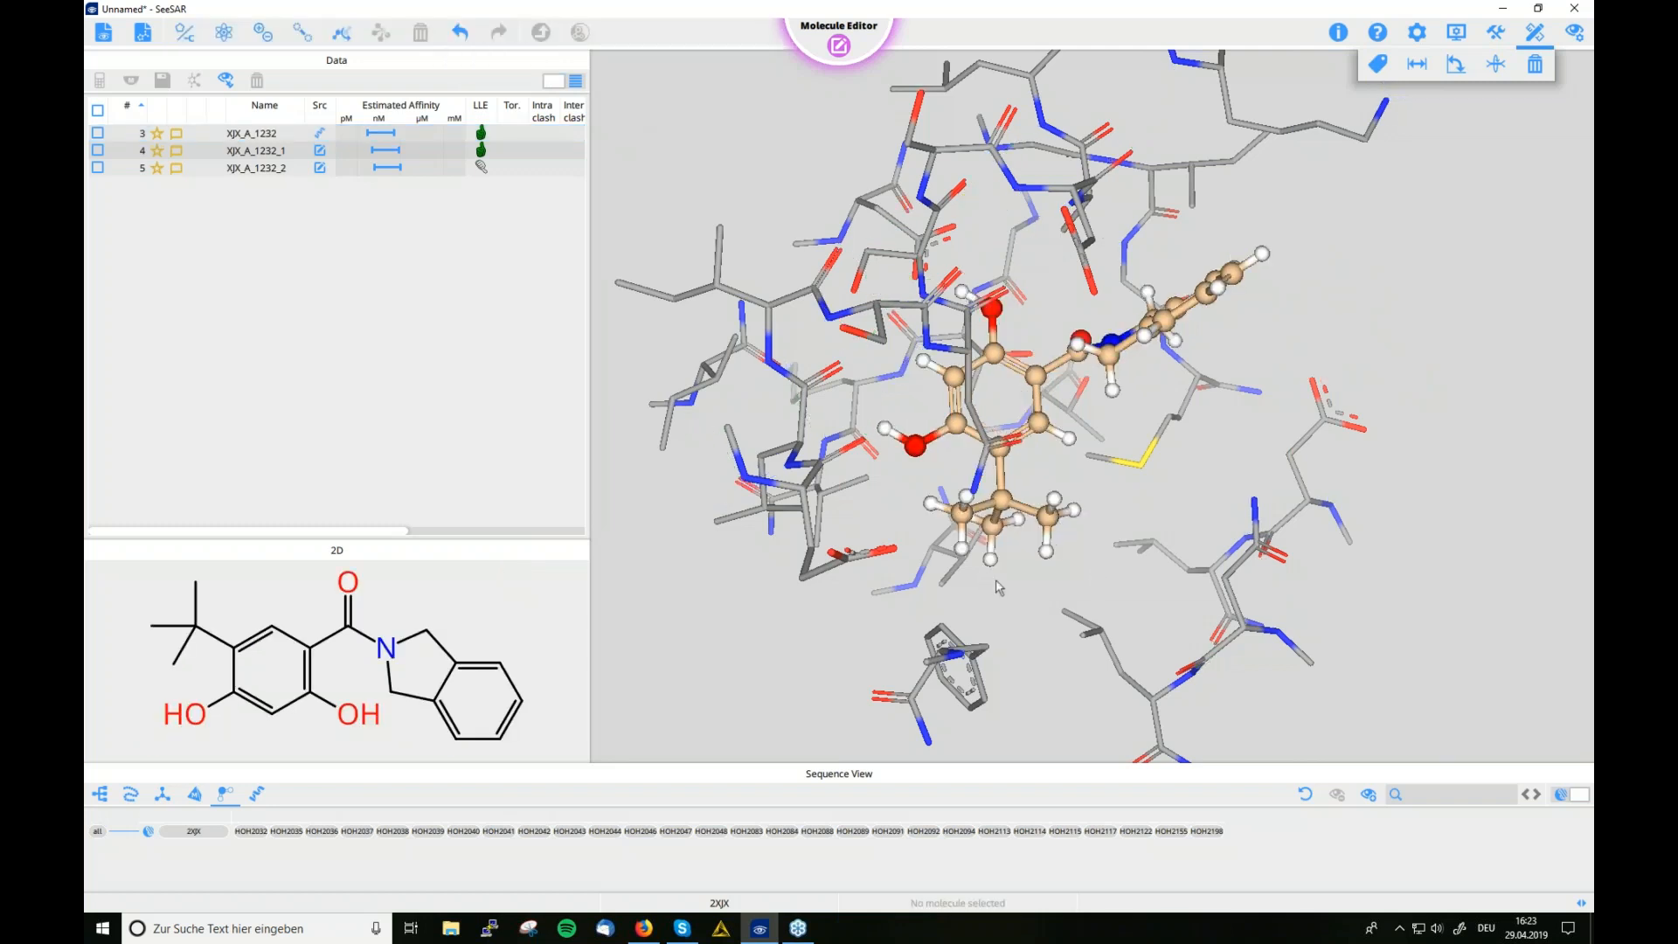
drag(1003, 589, 1004, 555)
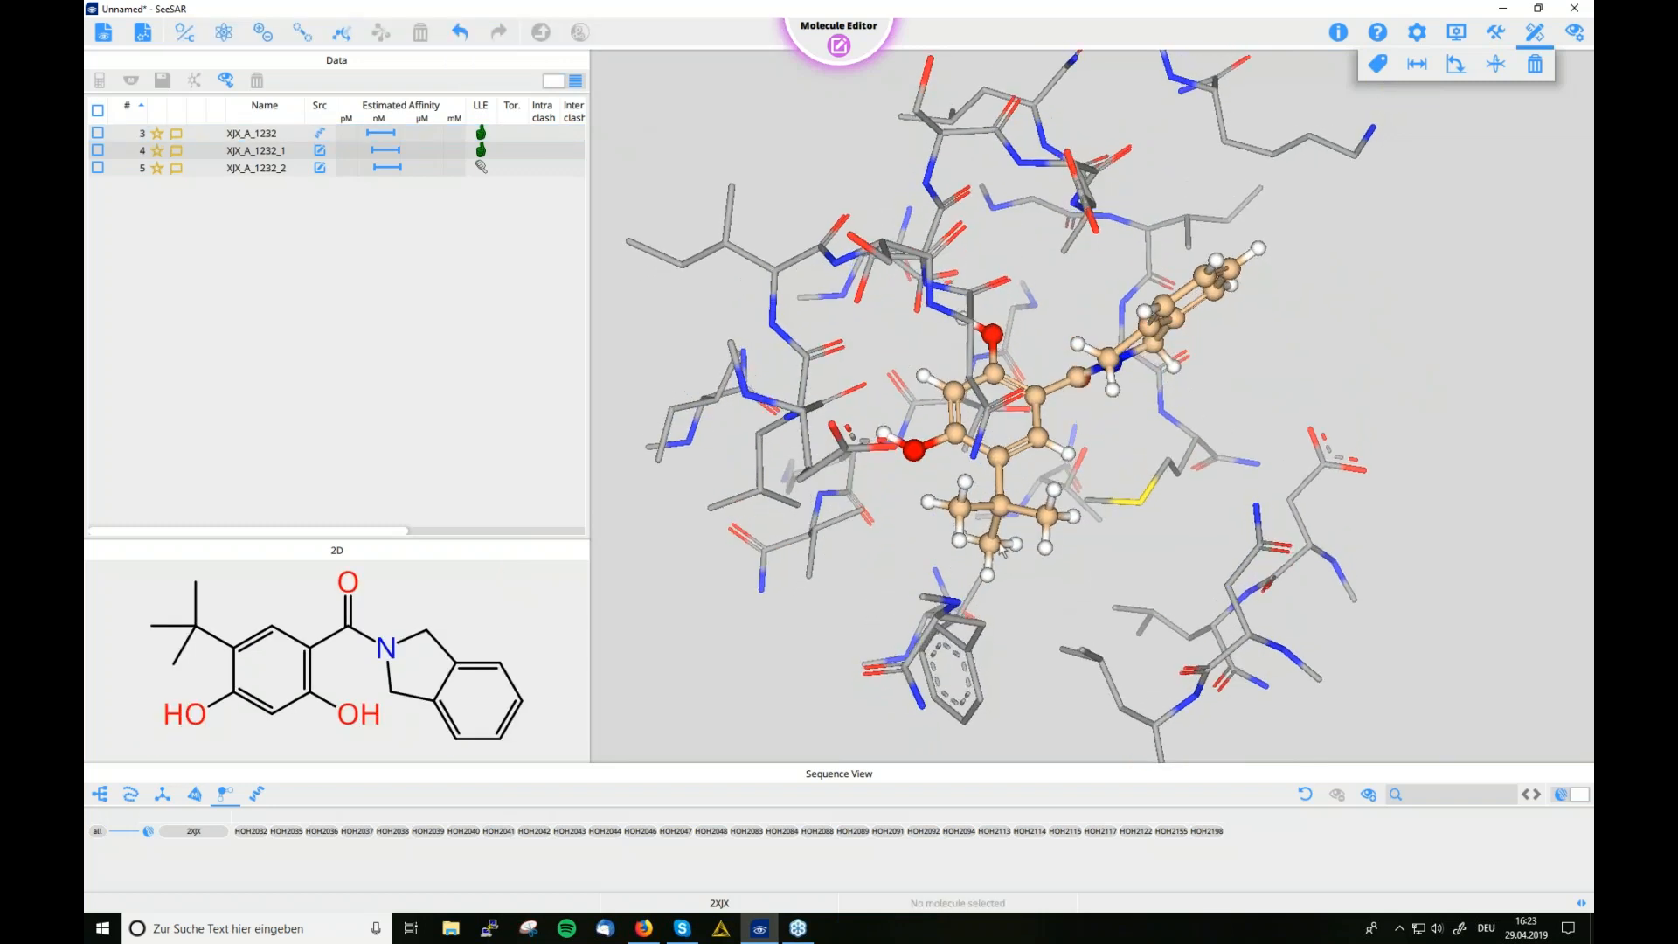
click(960, 508)
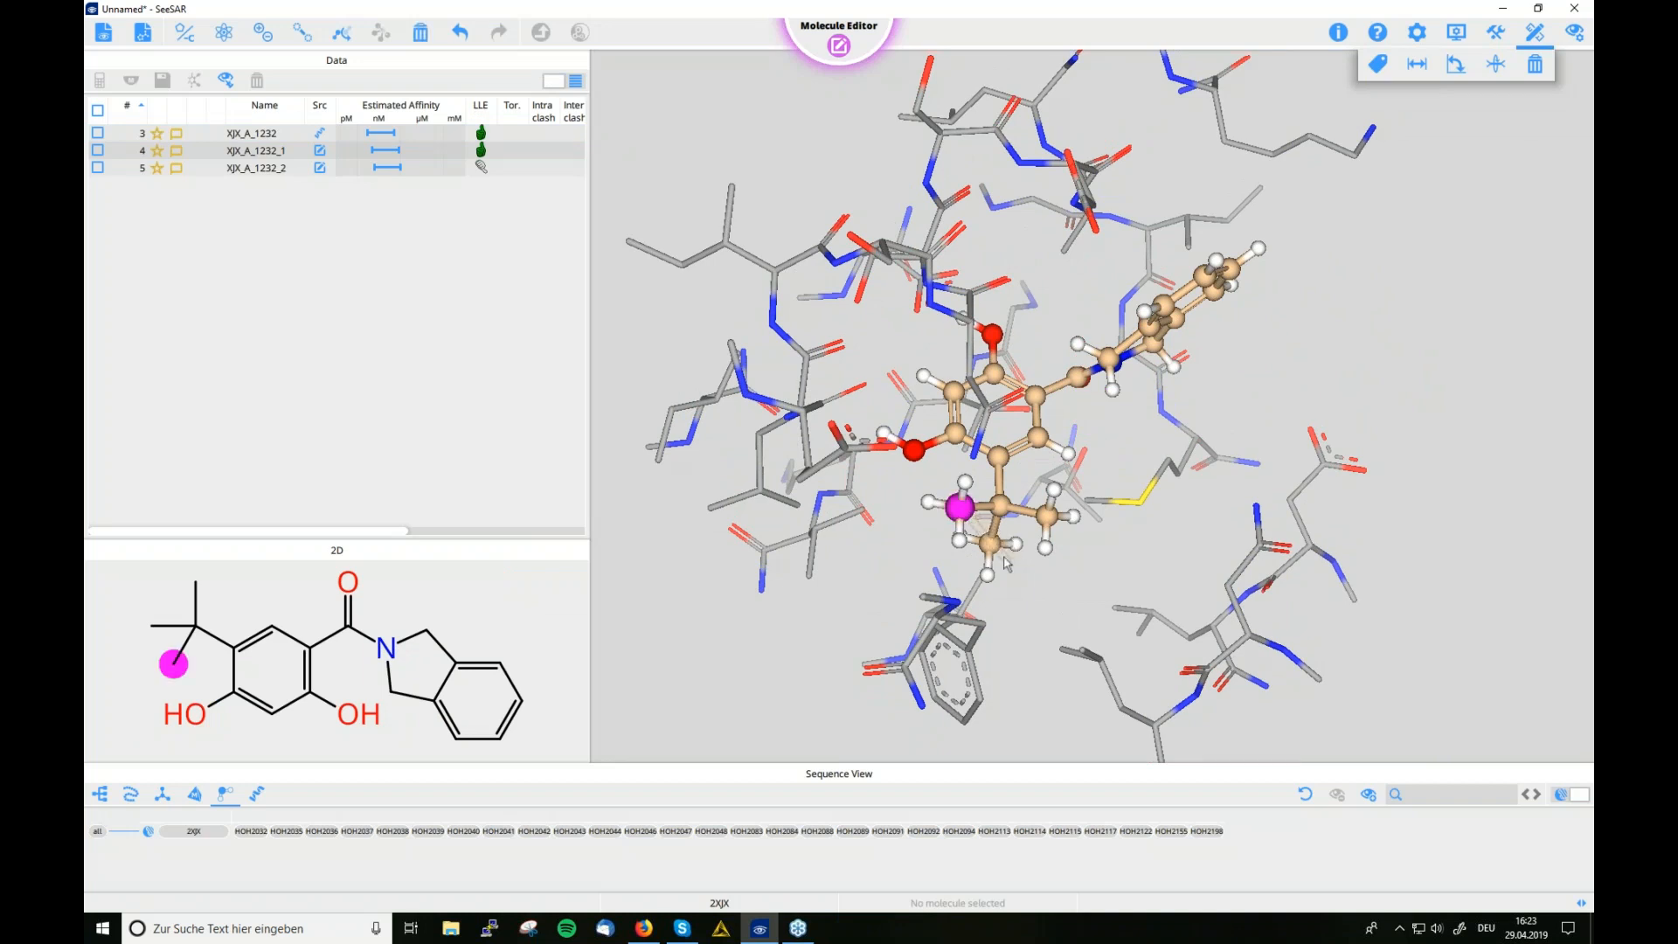
click(1050, 518)
key(1)
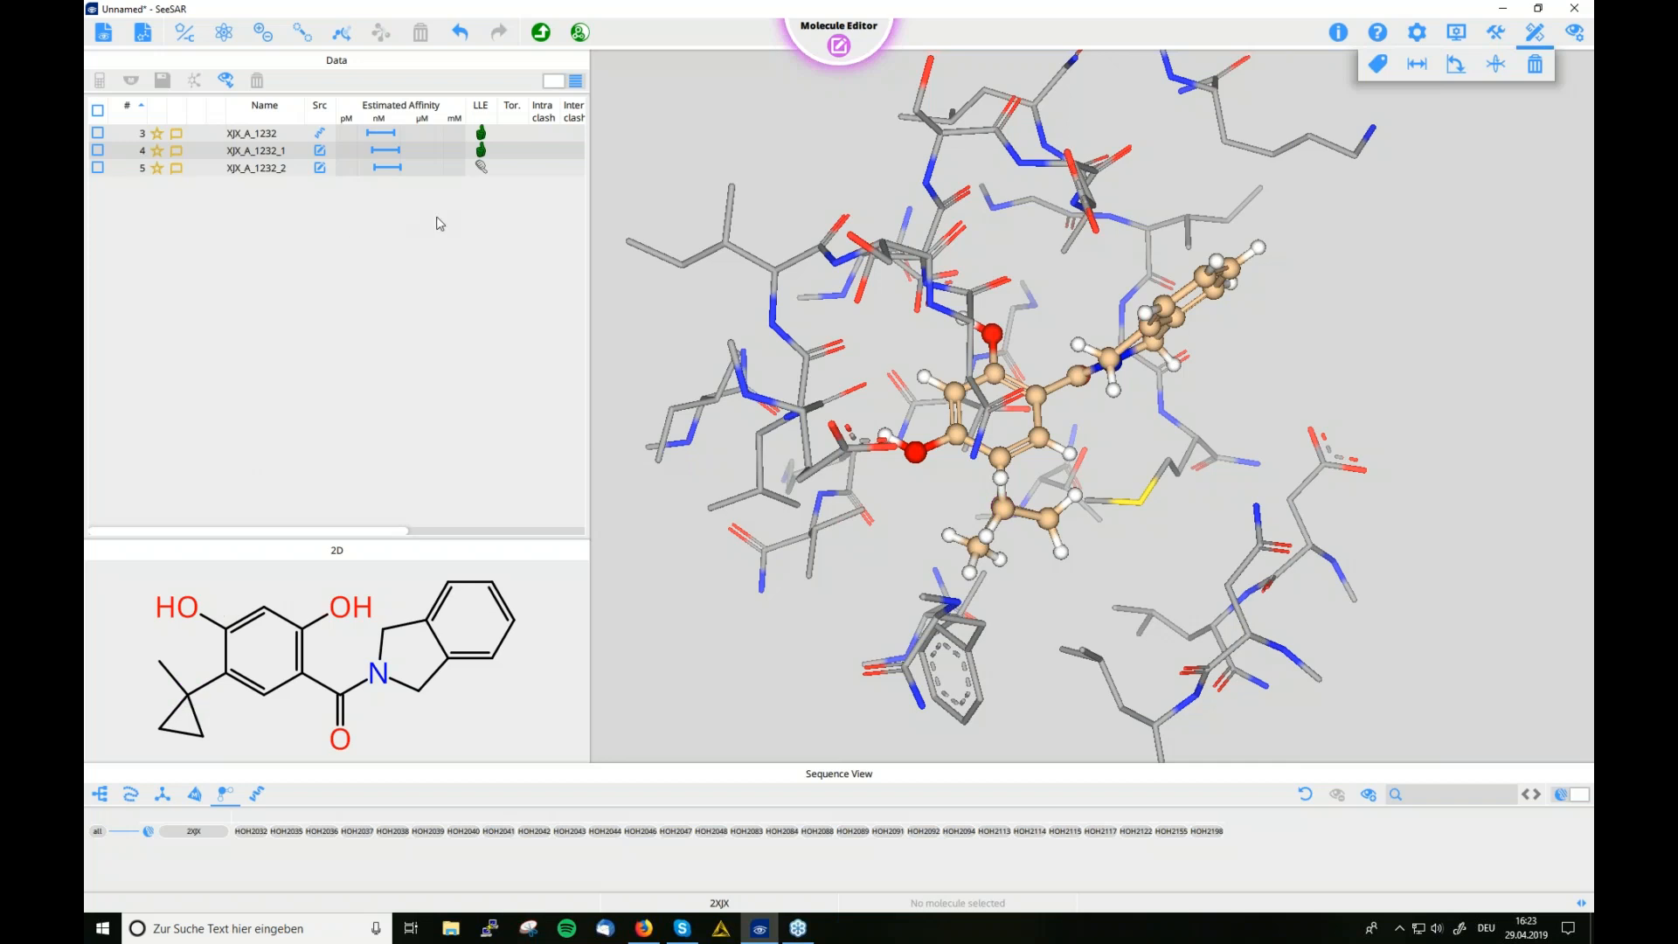
Add the methylcyclopropyl analogue to the molecule table with its estimated affinity, and examine its Hyde contributions in 3D
click(543, 33)
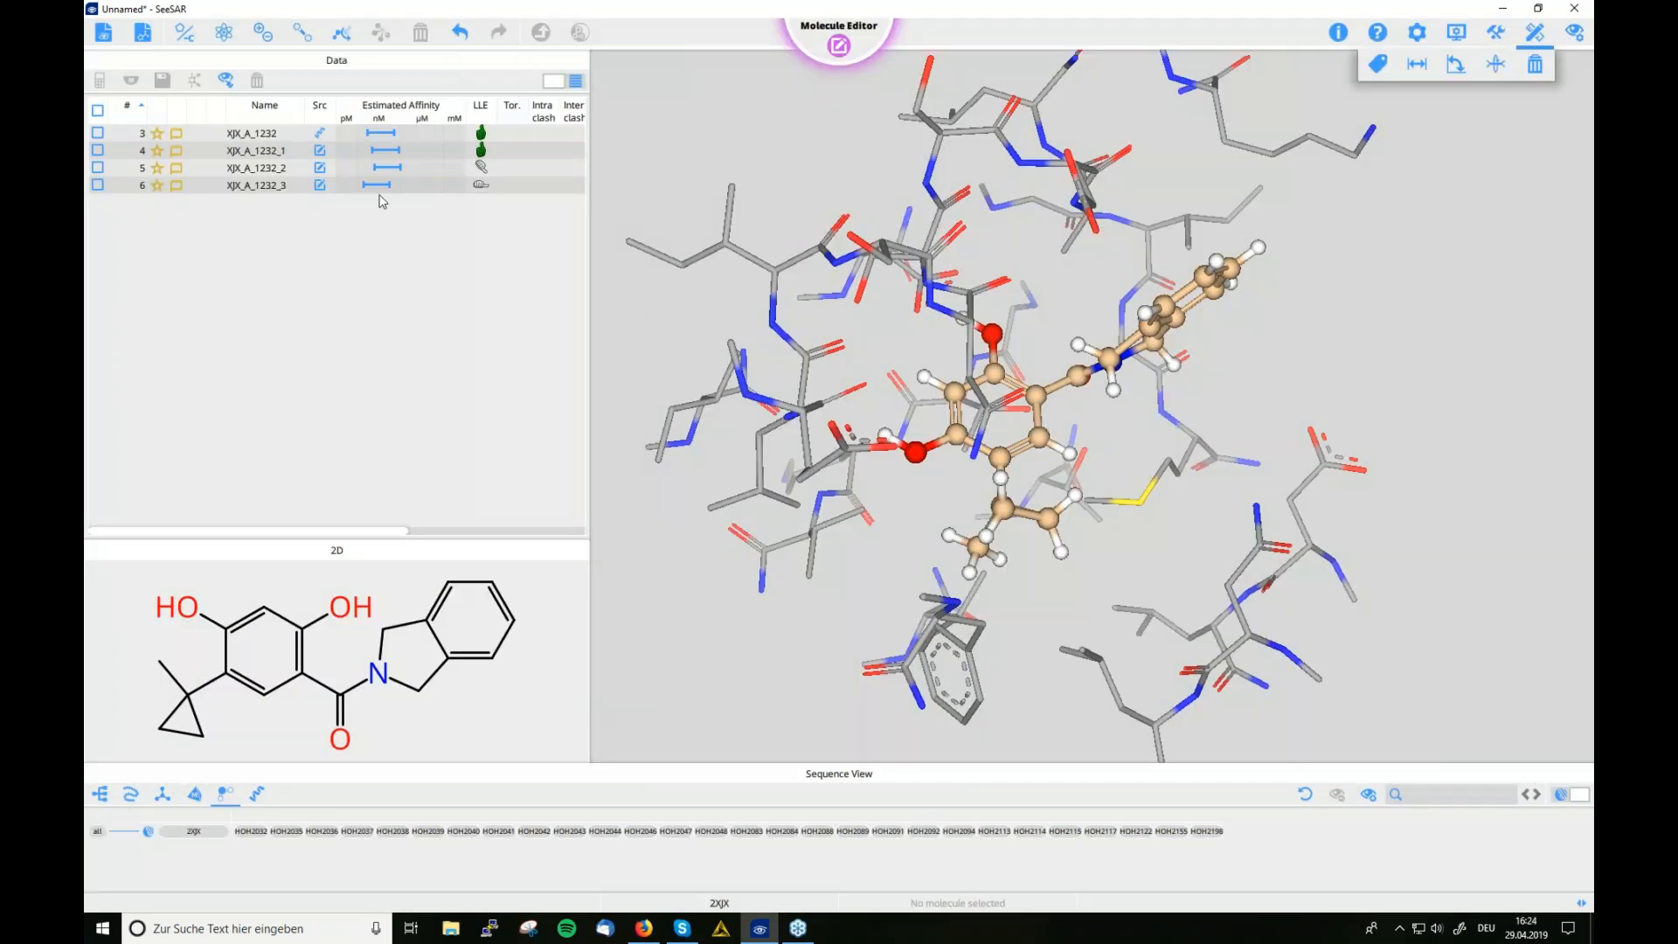
click(253, 186)
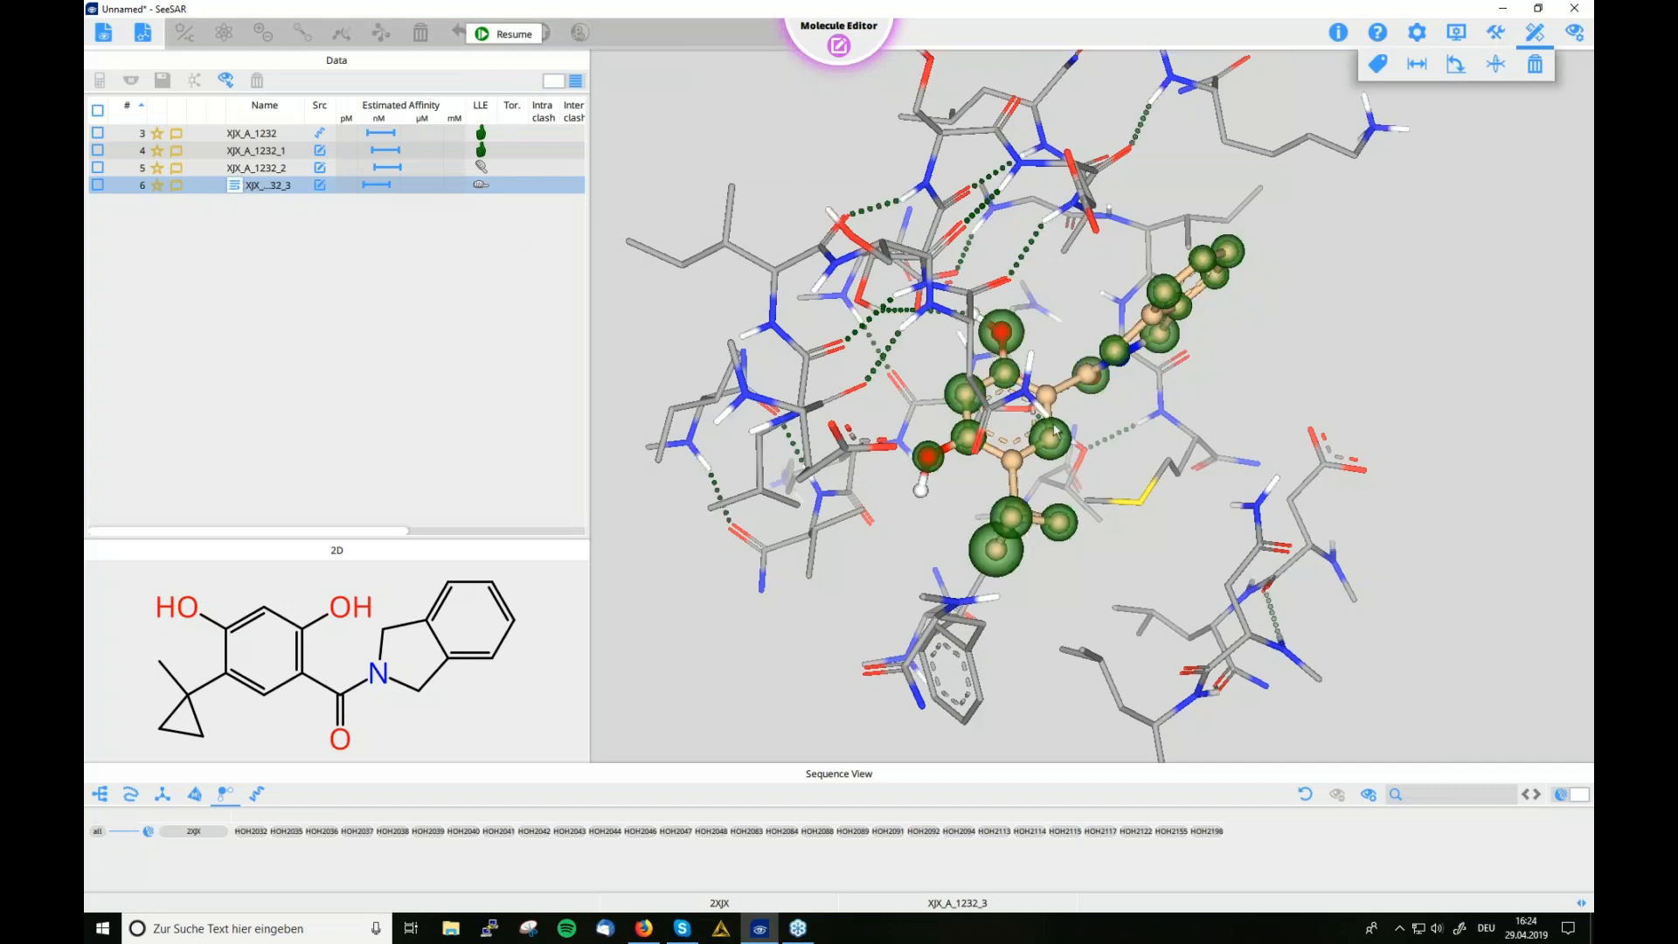
mouse_move(1172, 521)
mouse_down()
mouse_move(1116, 516)
mouse_move(1132, 511)
mouse_up()
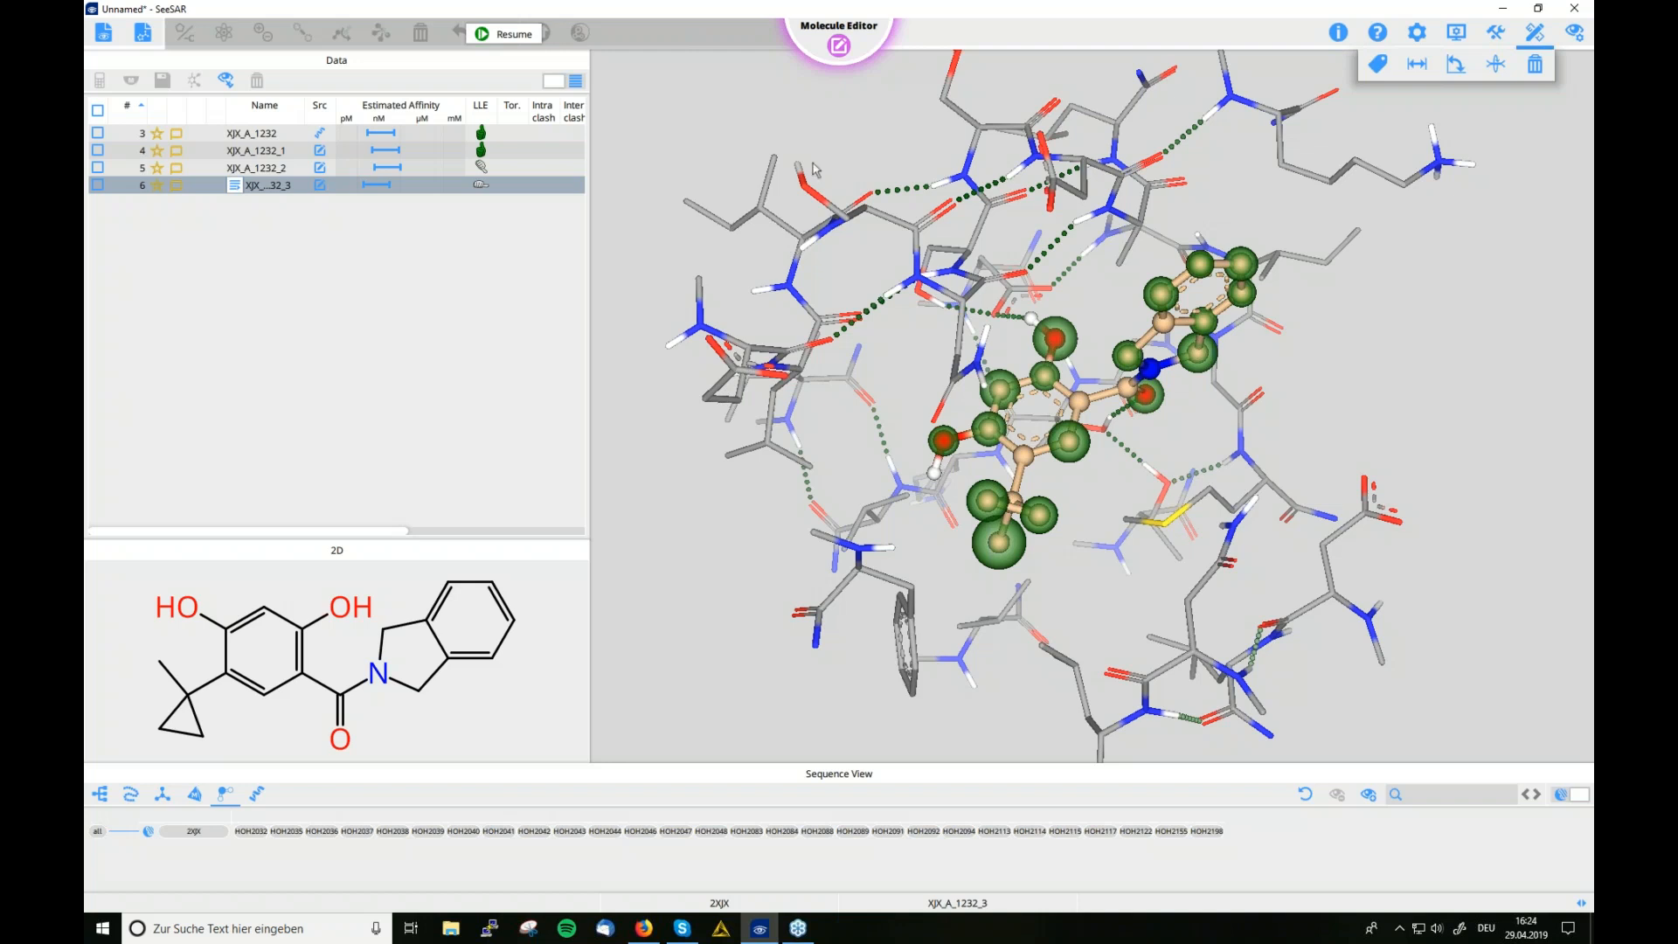
Switch to the Analyzer mode and load the molecules from HSP90 ligands.sdf on the desktop
click(838, 43)
click(742, 144)
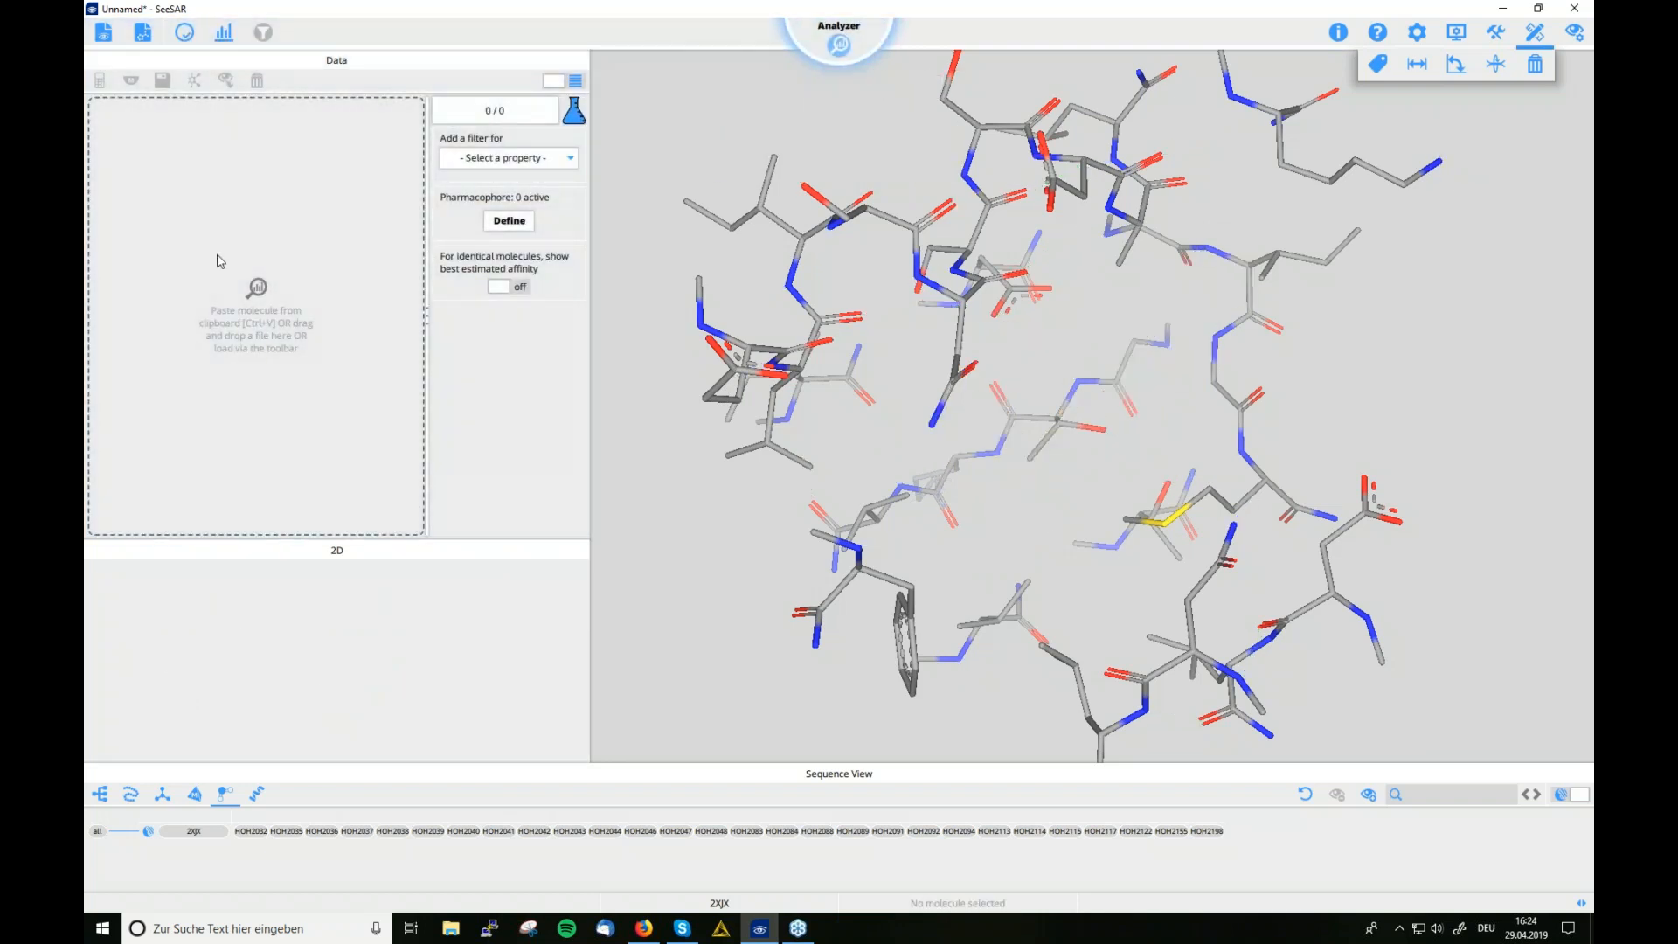
click(144, 35)
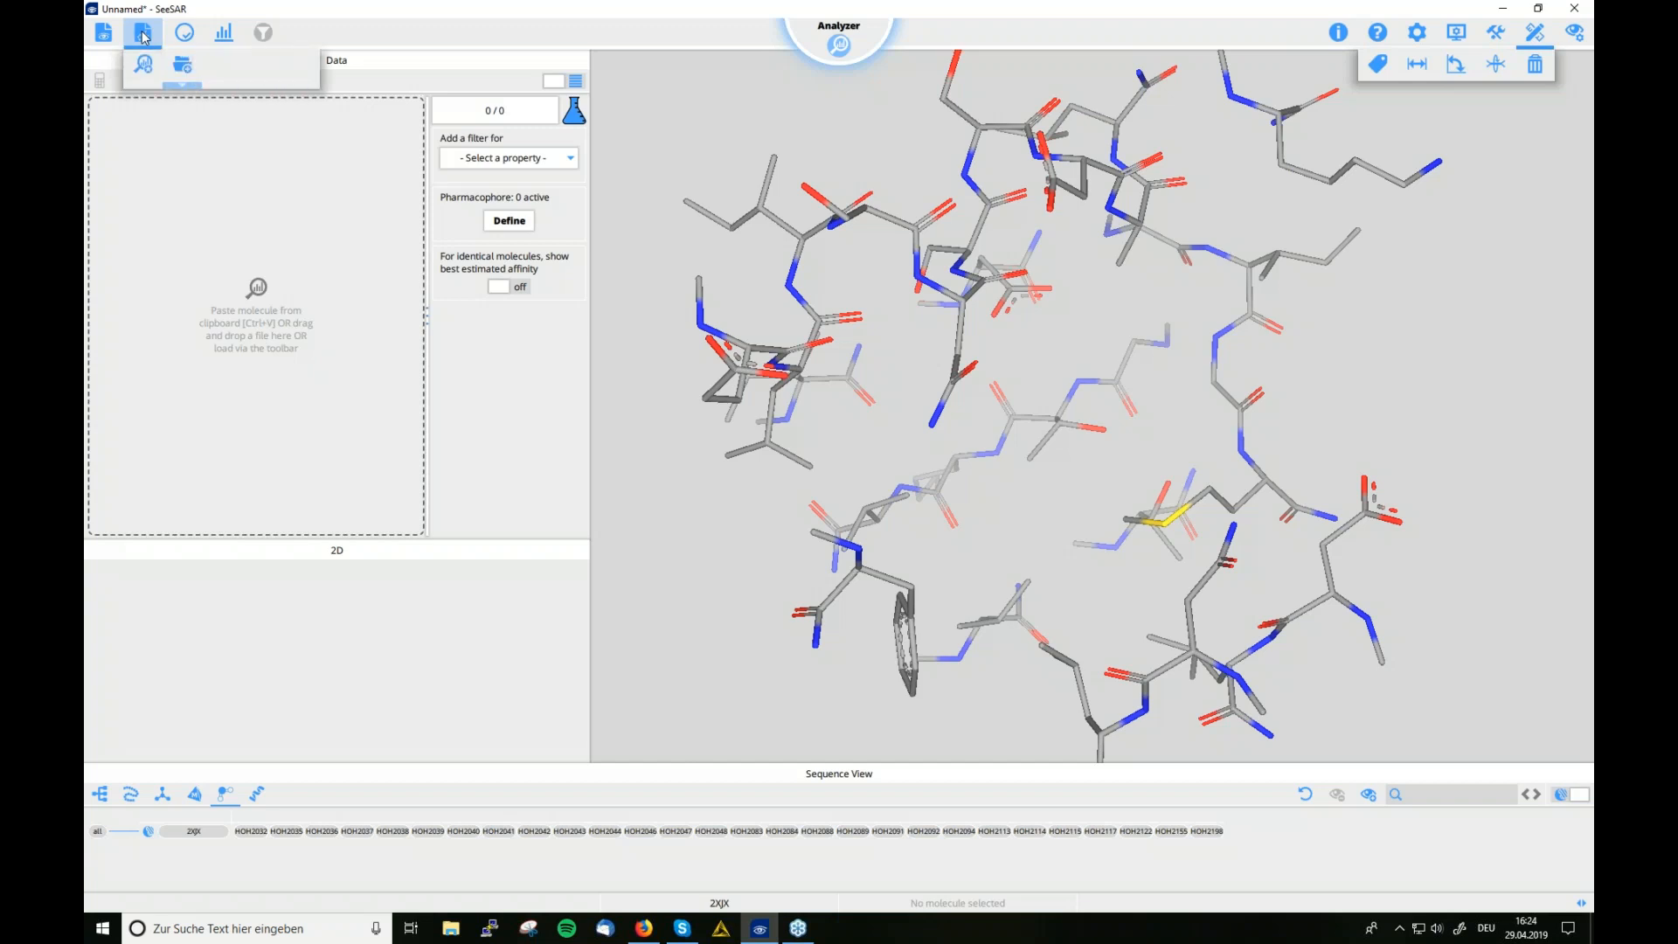
click(183, 67)
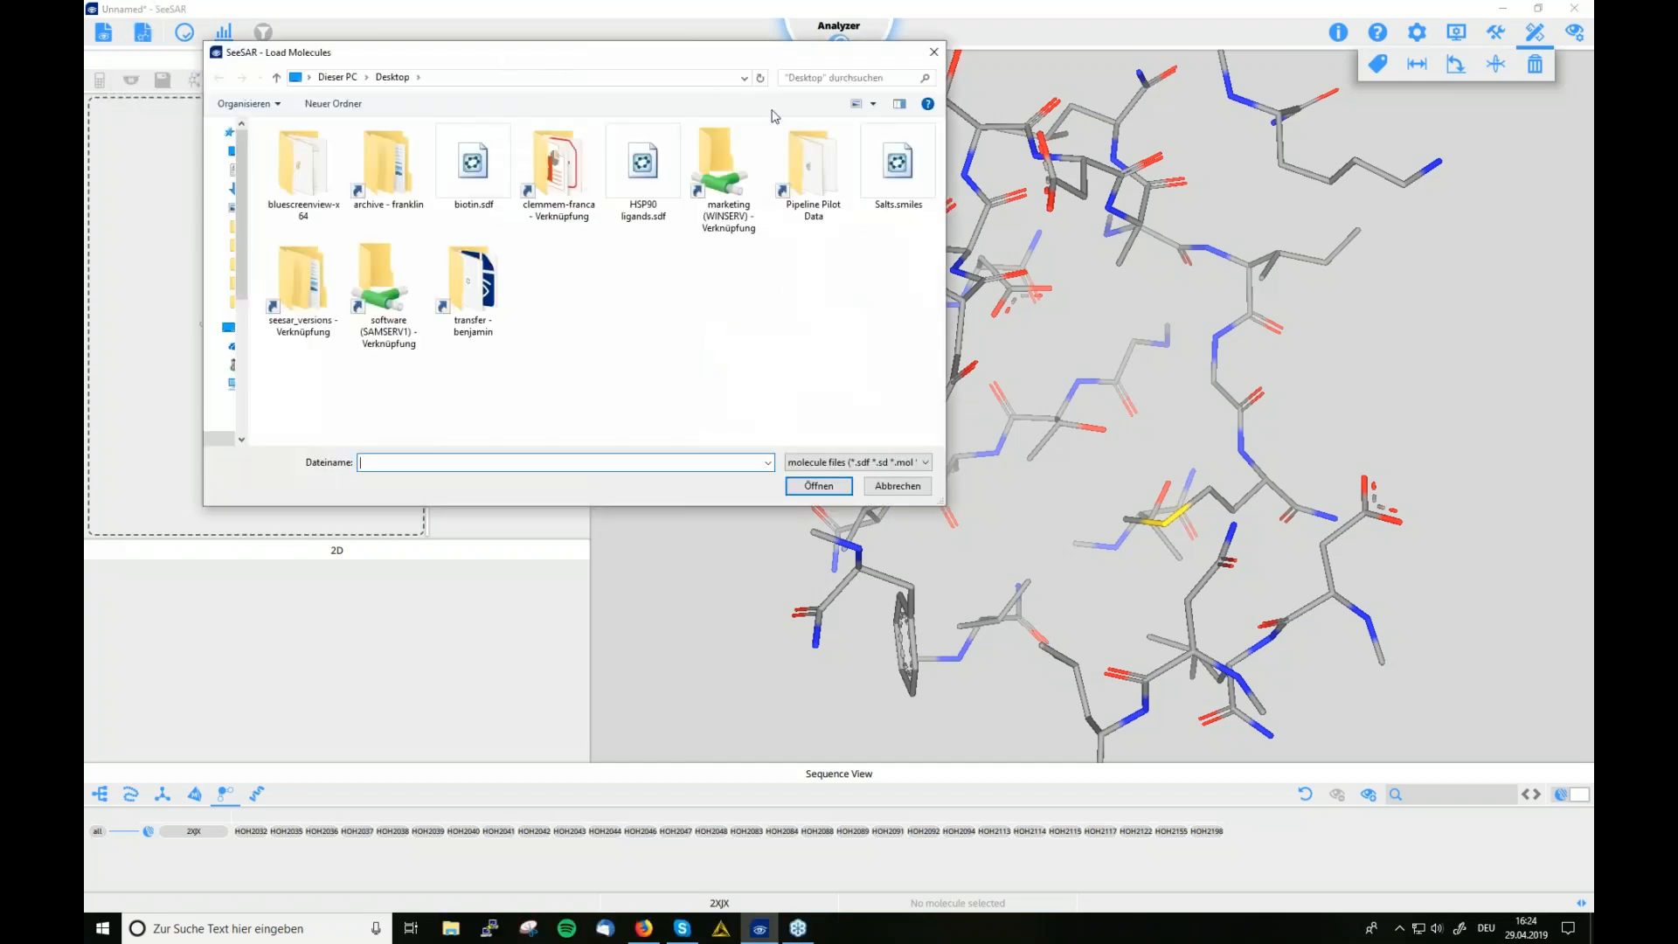
click(640, 171)
click(818, 486)
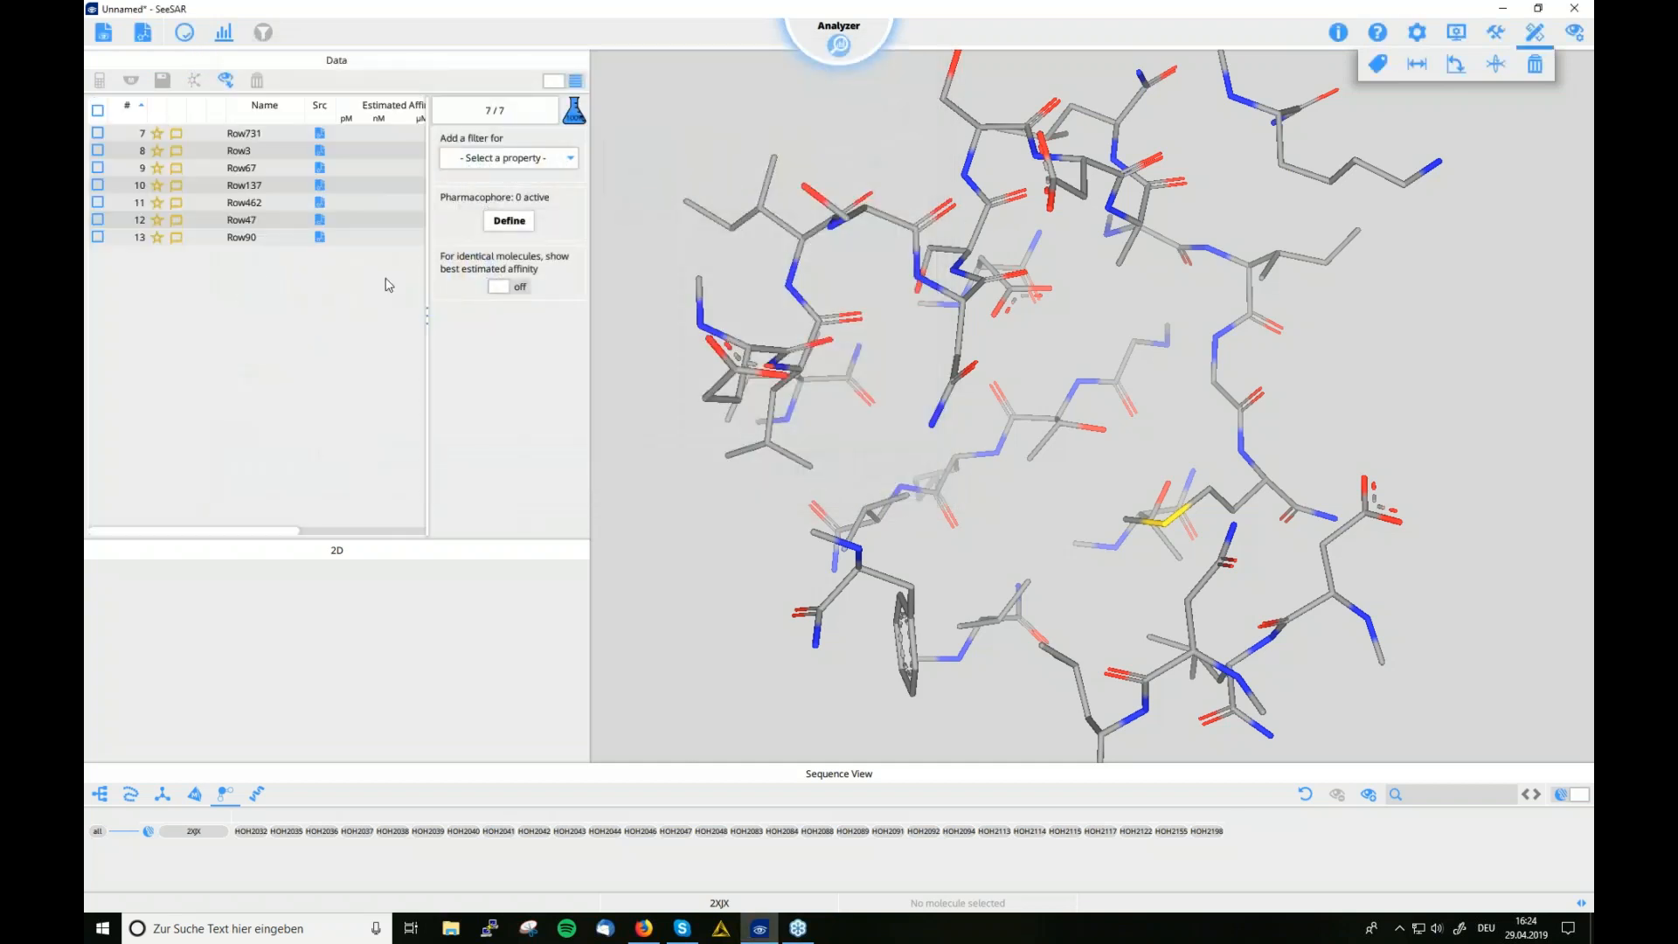
Look through the loaded HSP90 ligands Row731, Row3, Row67, Row137 and Row462 in the binding site
click(264, 135)
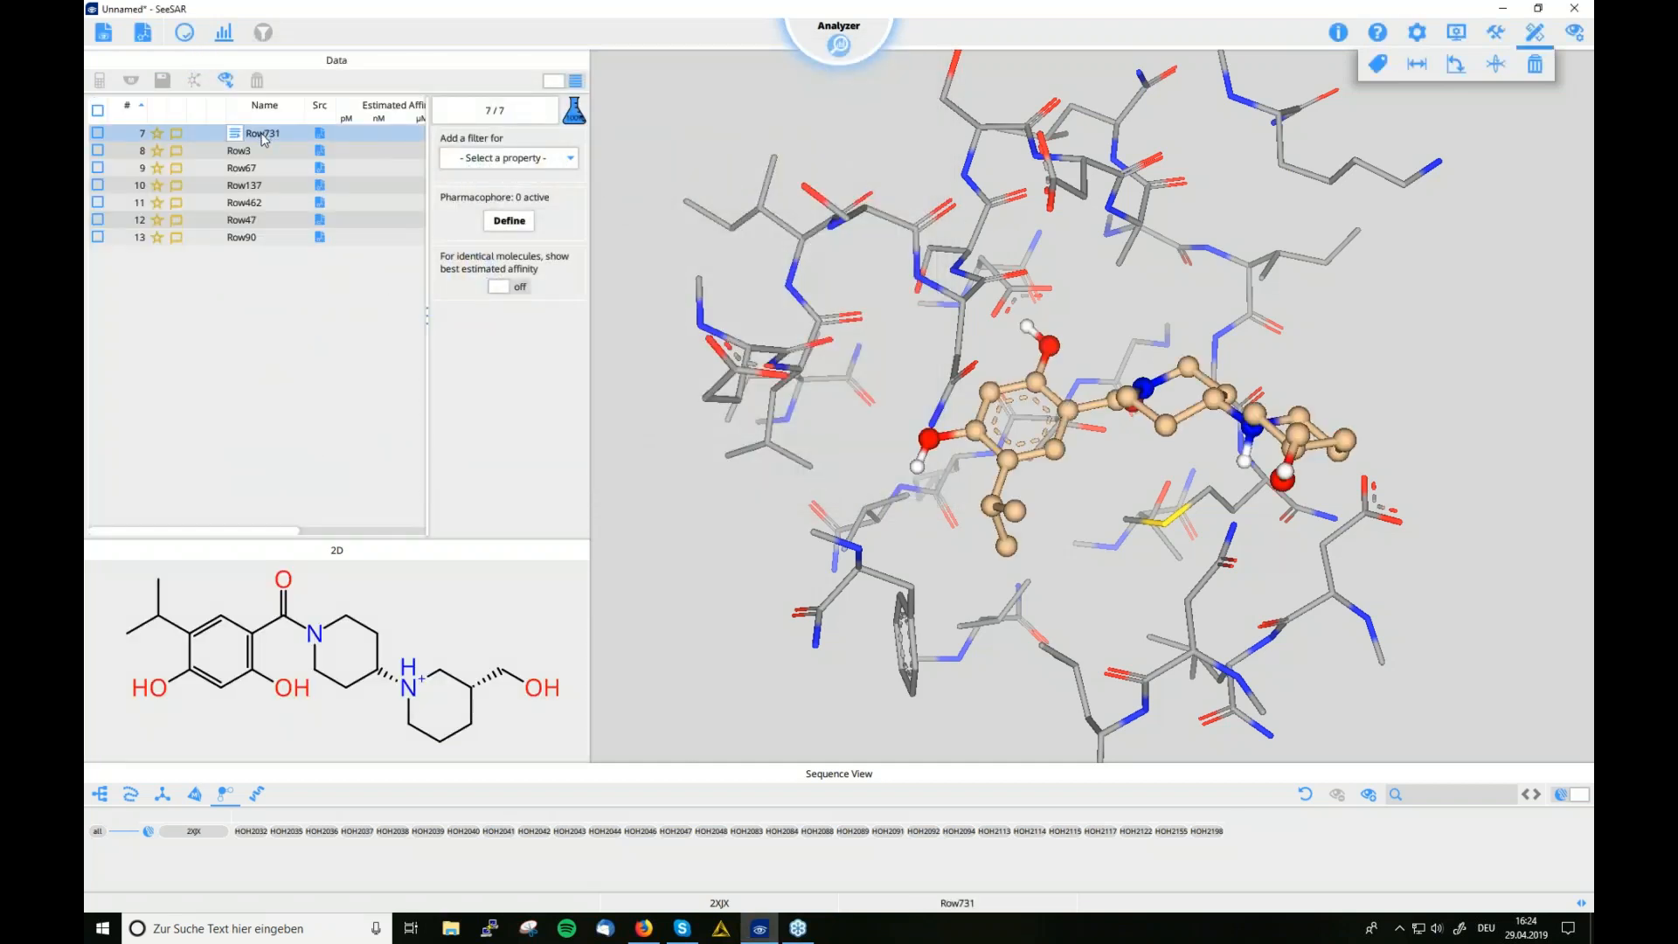
click(257, 154)
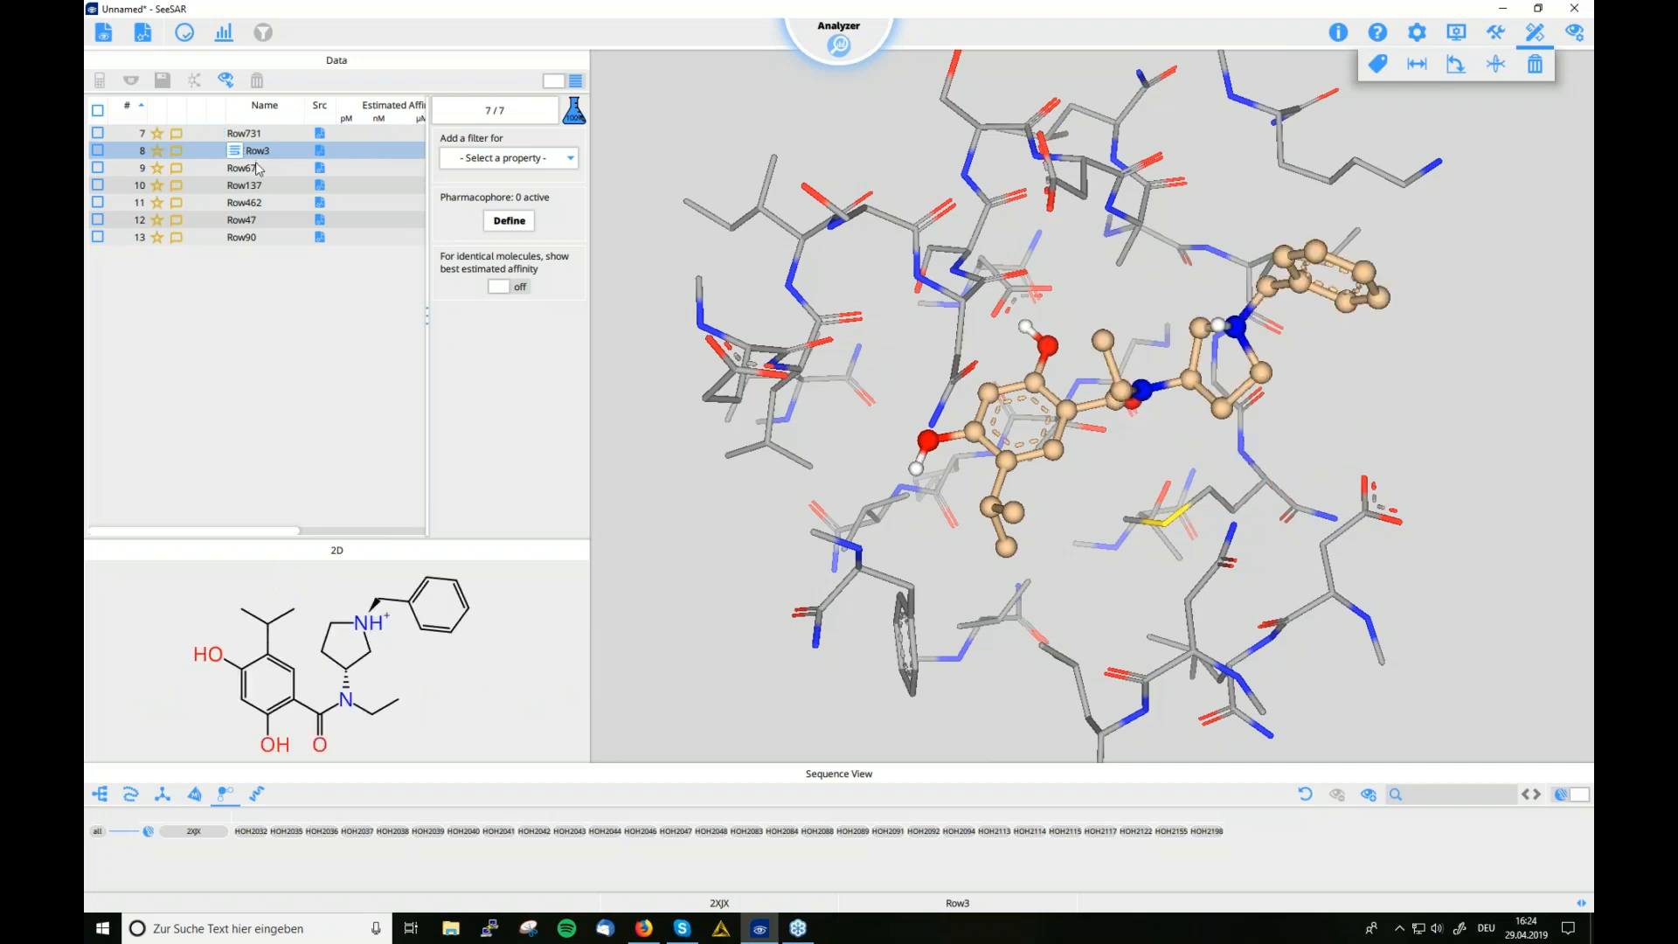
click(257, 168)
click(266, 186)
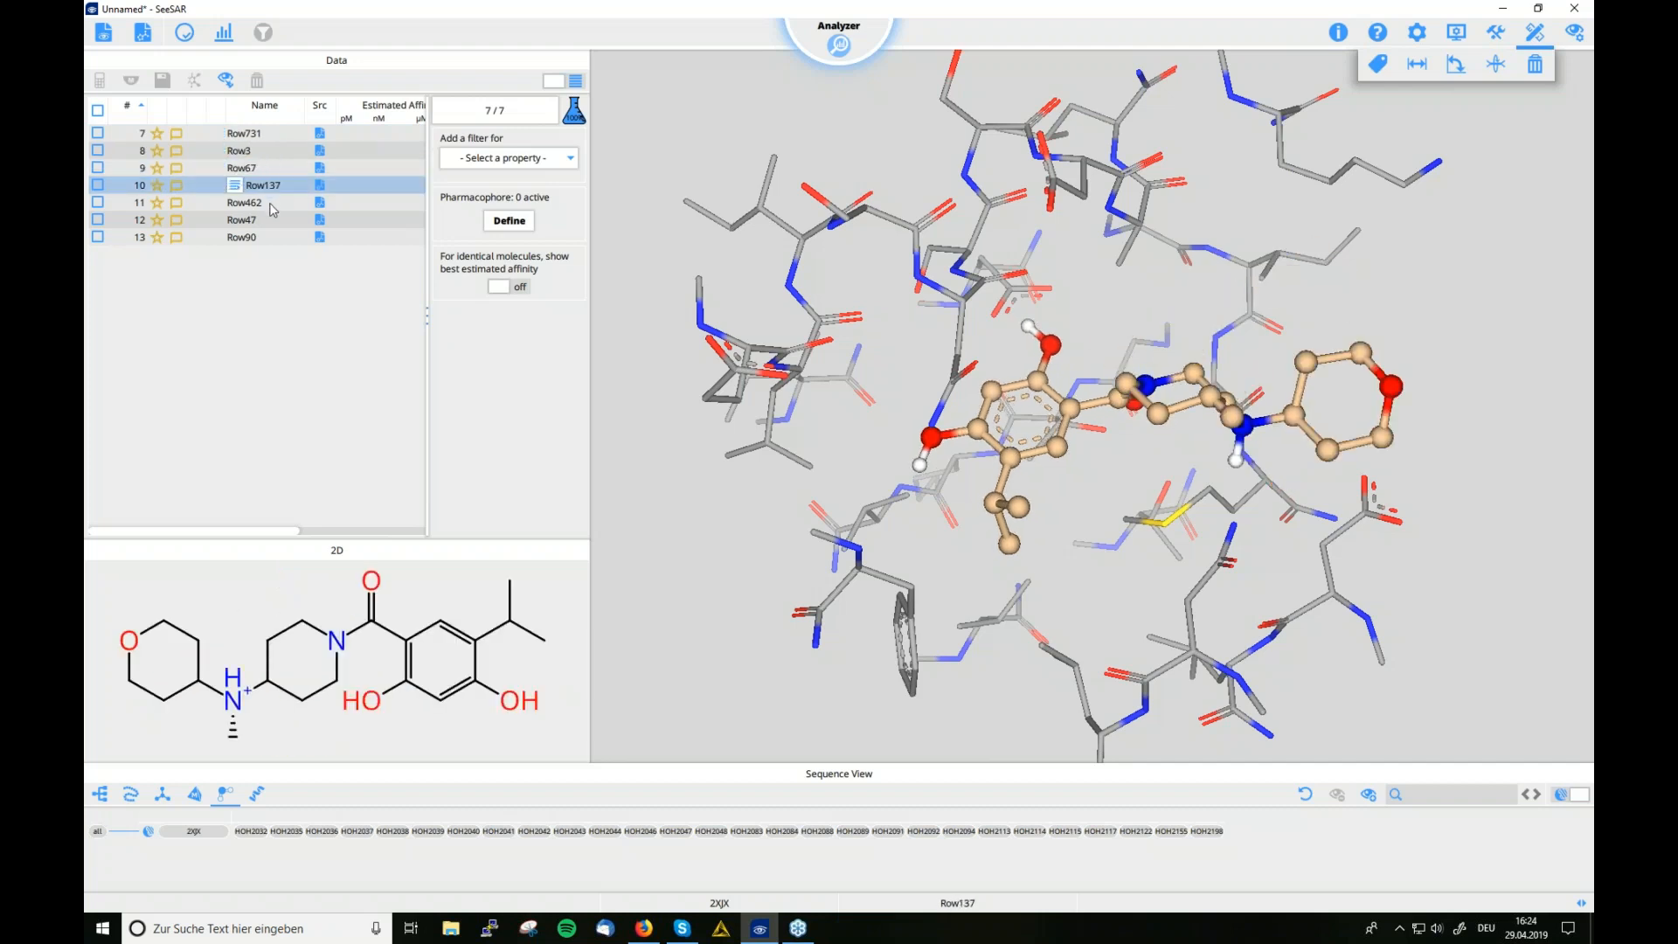
click(273, 204)
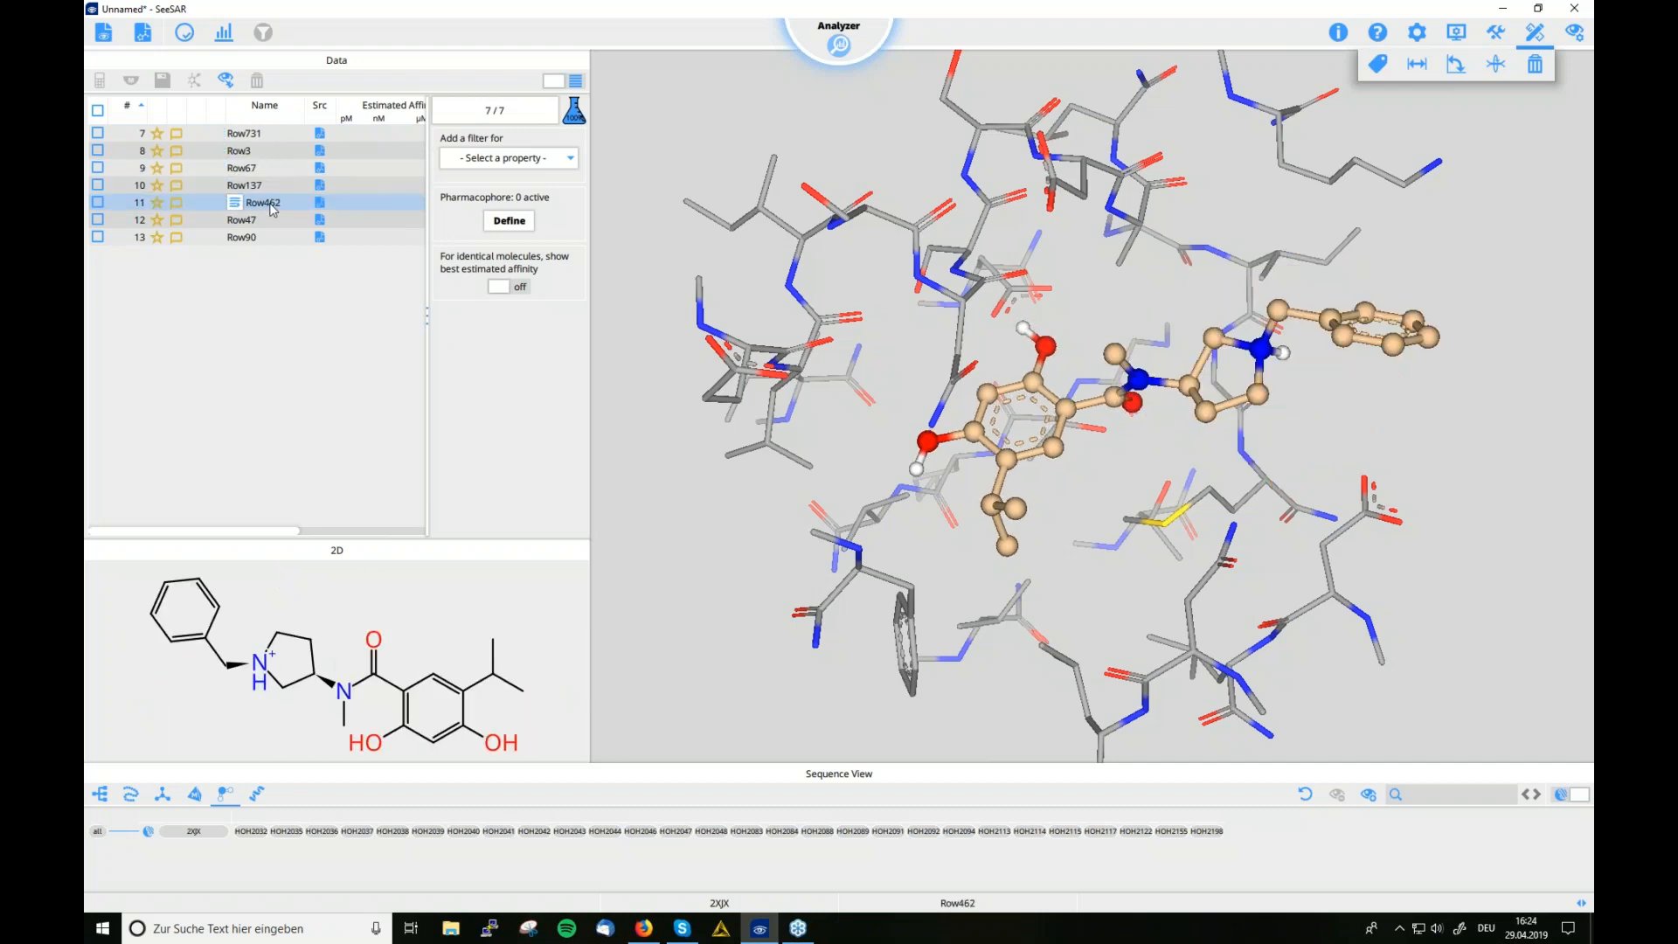
Check all loaded molecules and calculate their estimated affinities
click(98, 115)
click(131, 133)
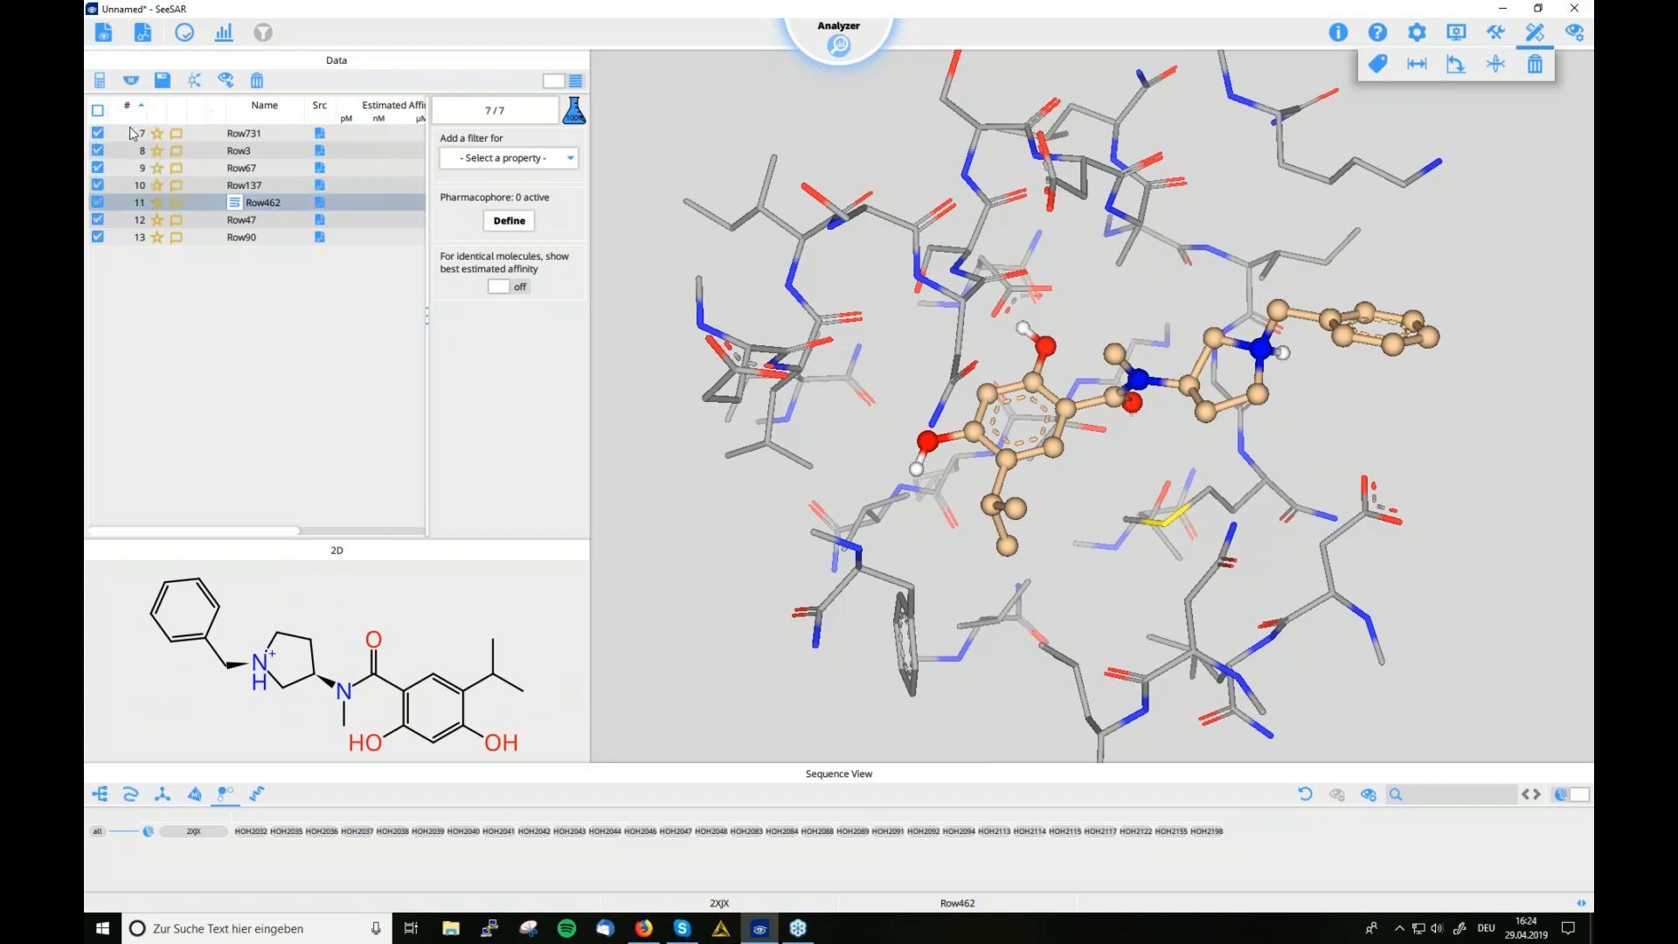
click(103, 83)
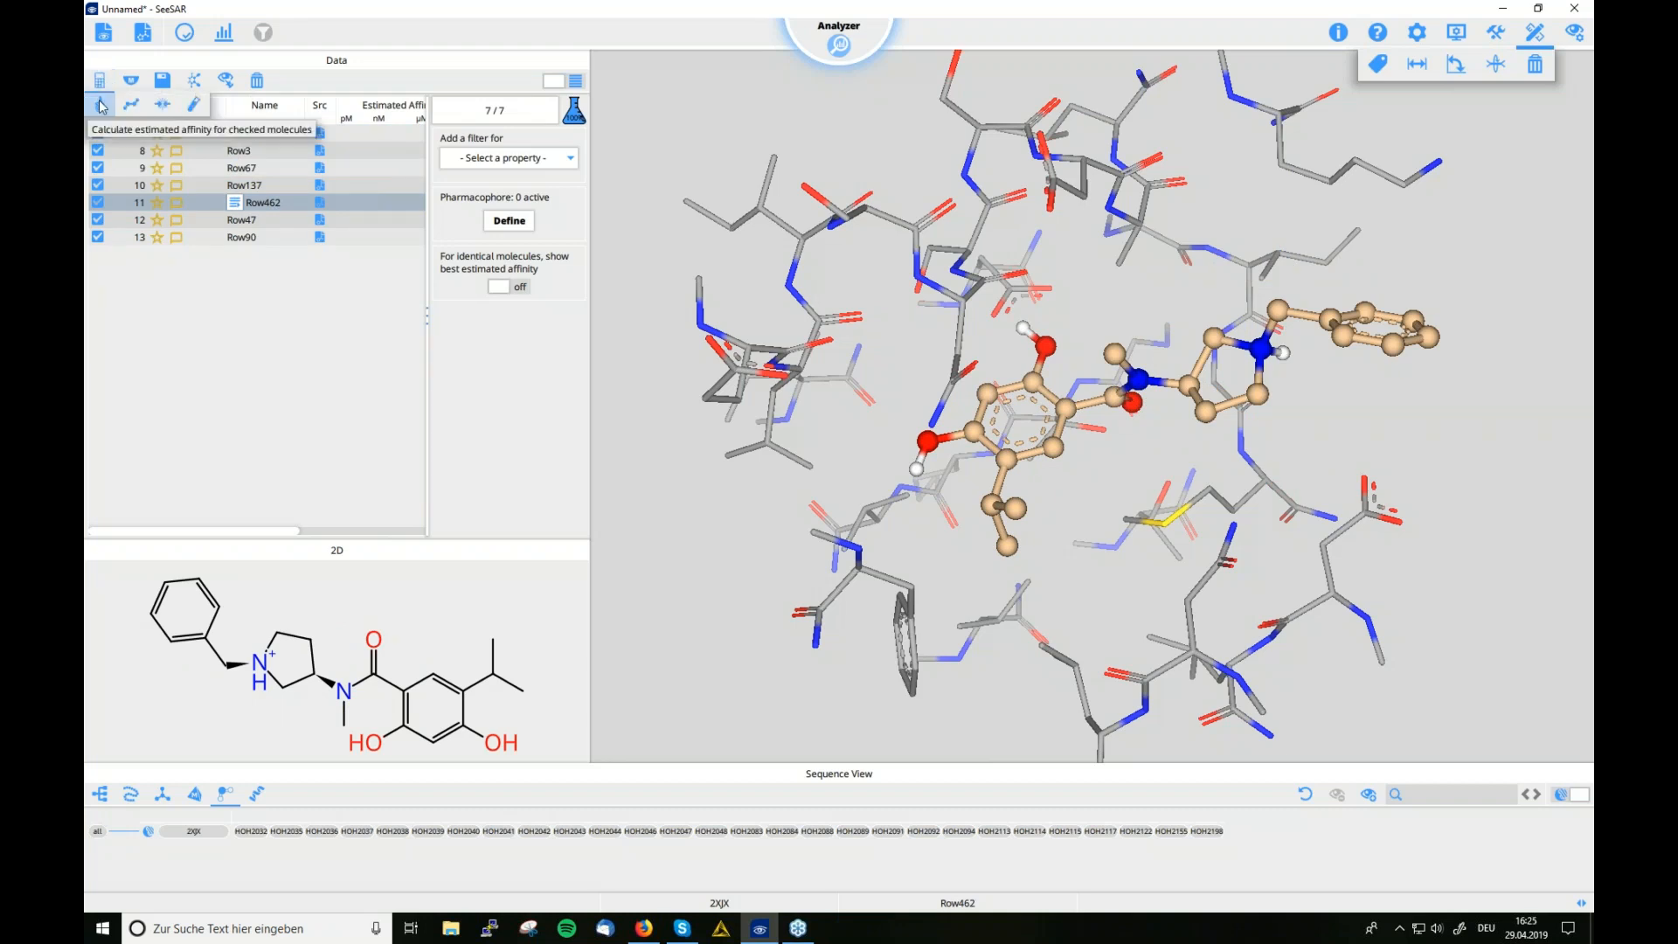
click(102, 106)
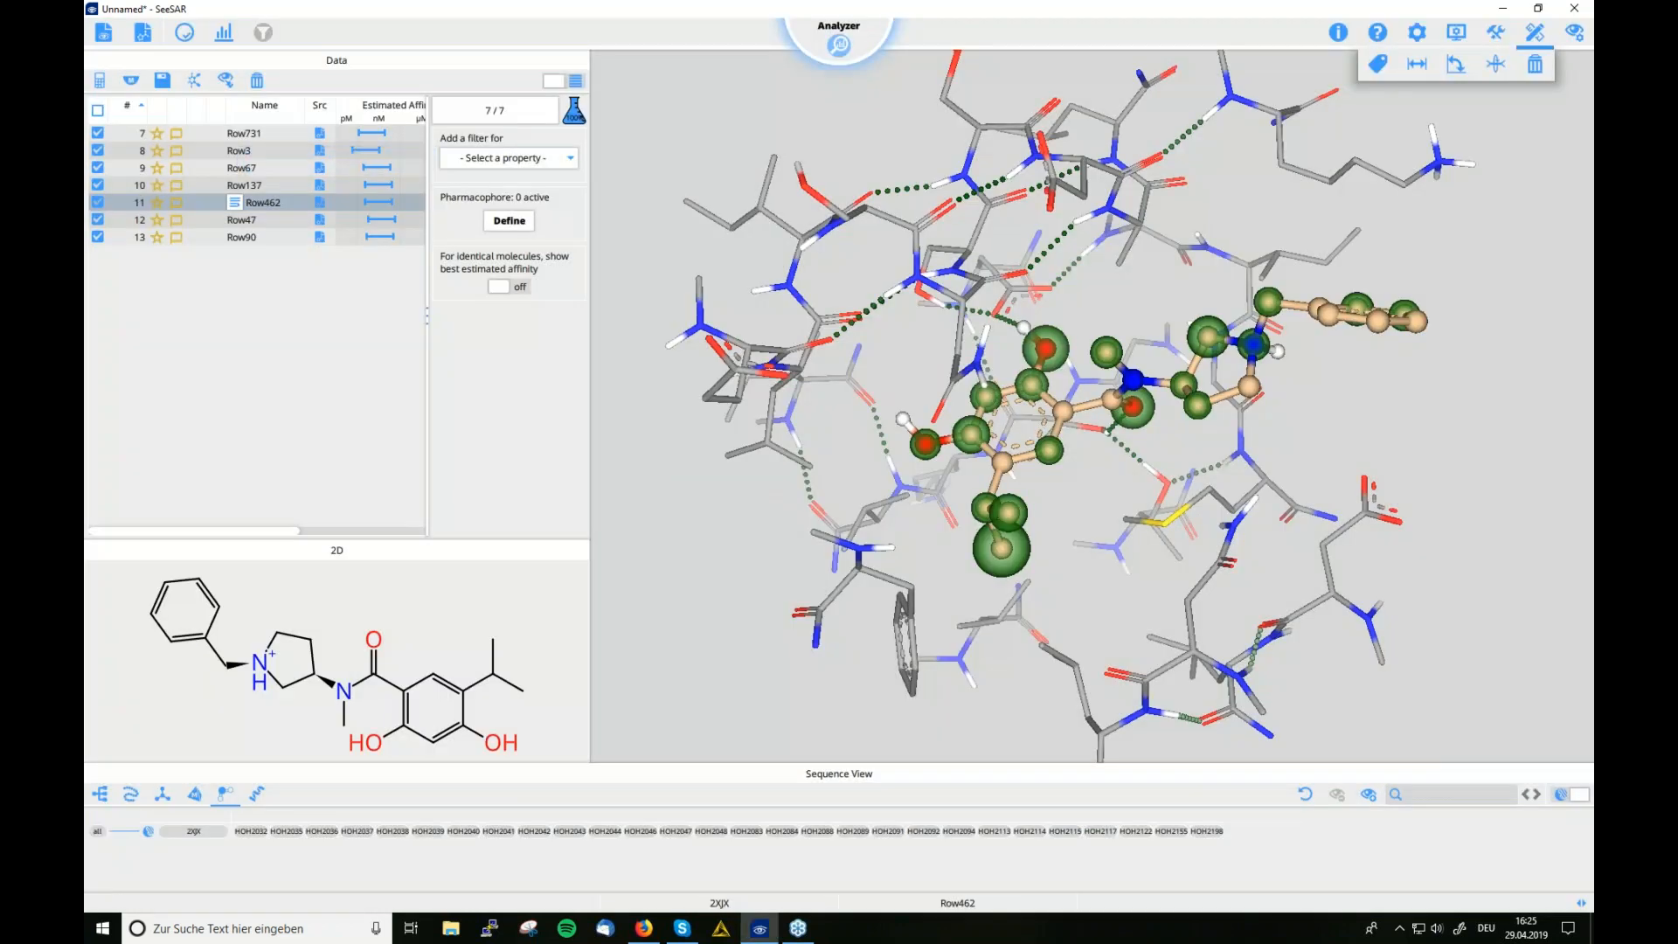
Widen the molecule table and examine the Hyde contributions of Row3, Row67 and Row137 in 3D
drag(427, 201, 642, 214)
click(251, 155)
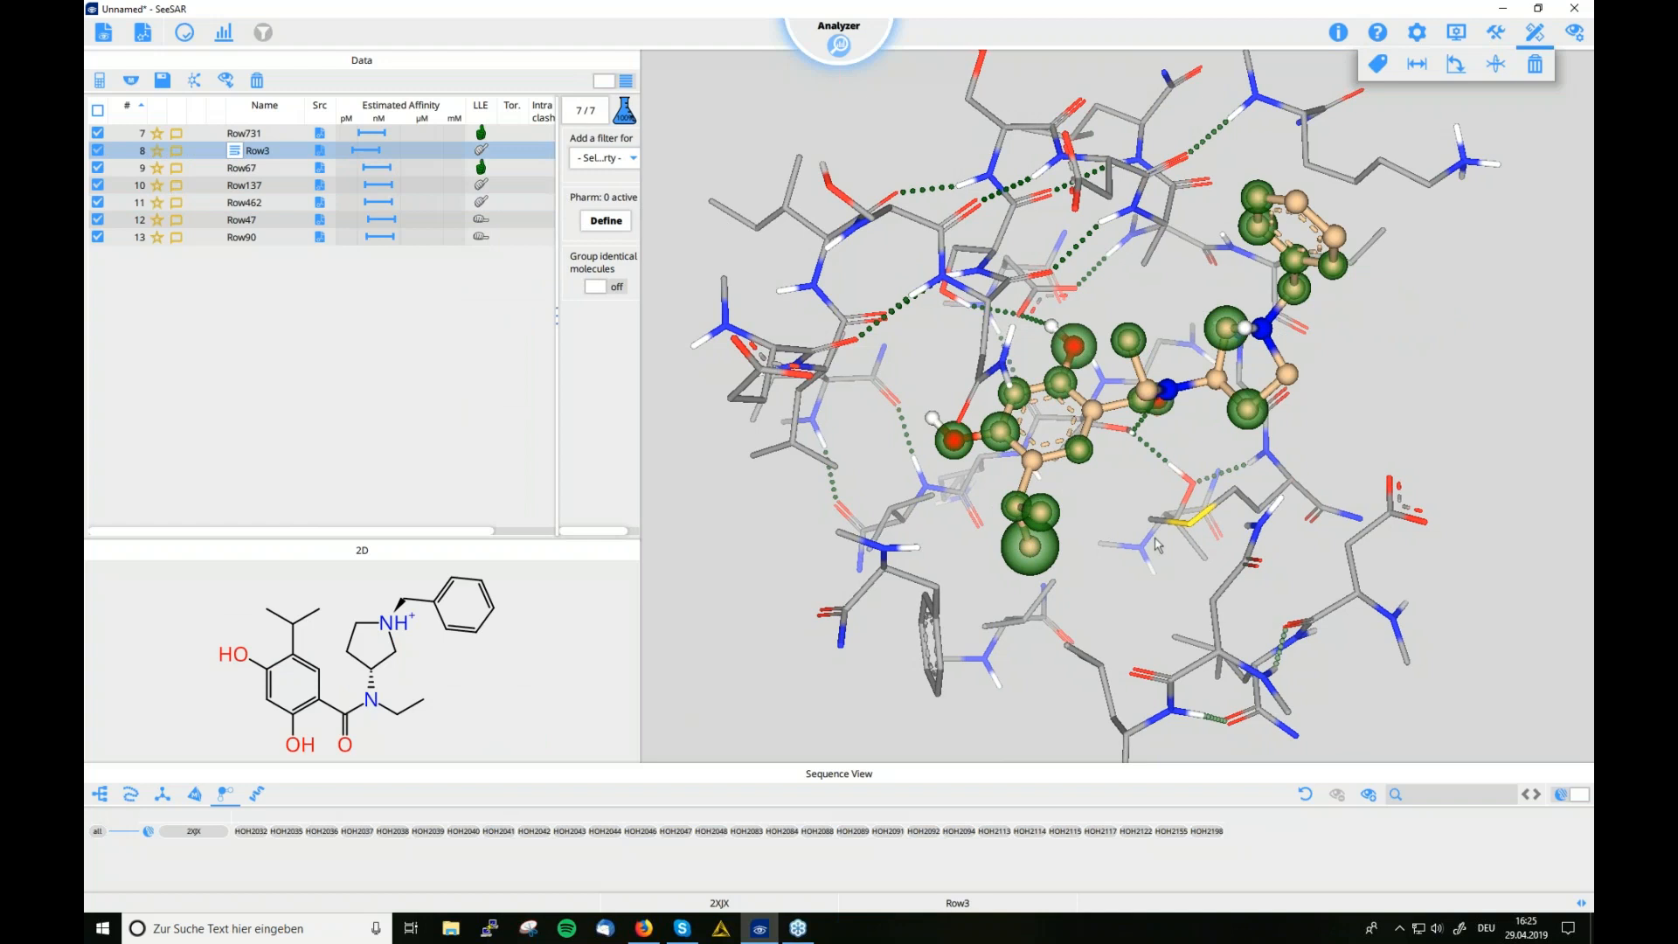
click(251, 171)
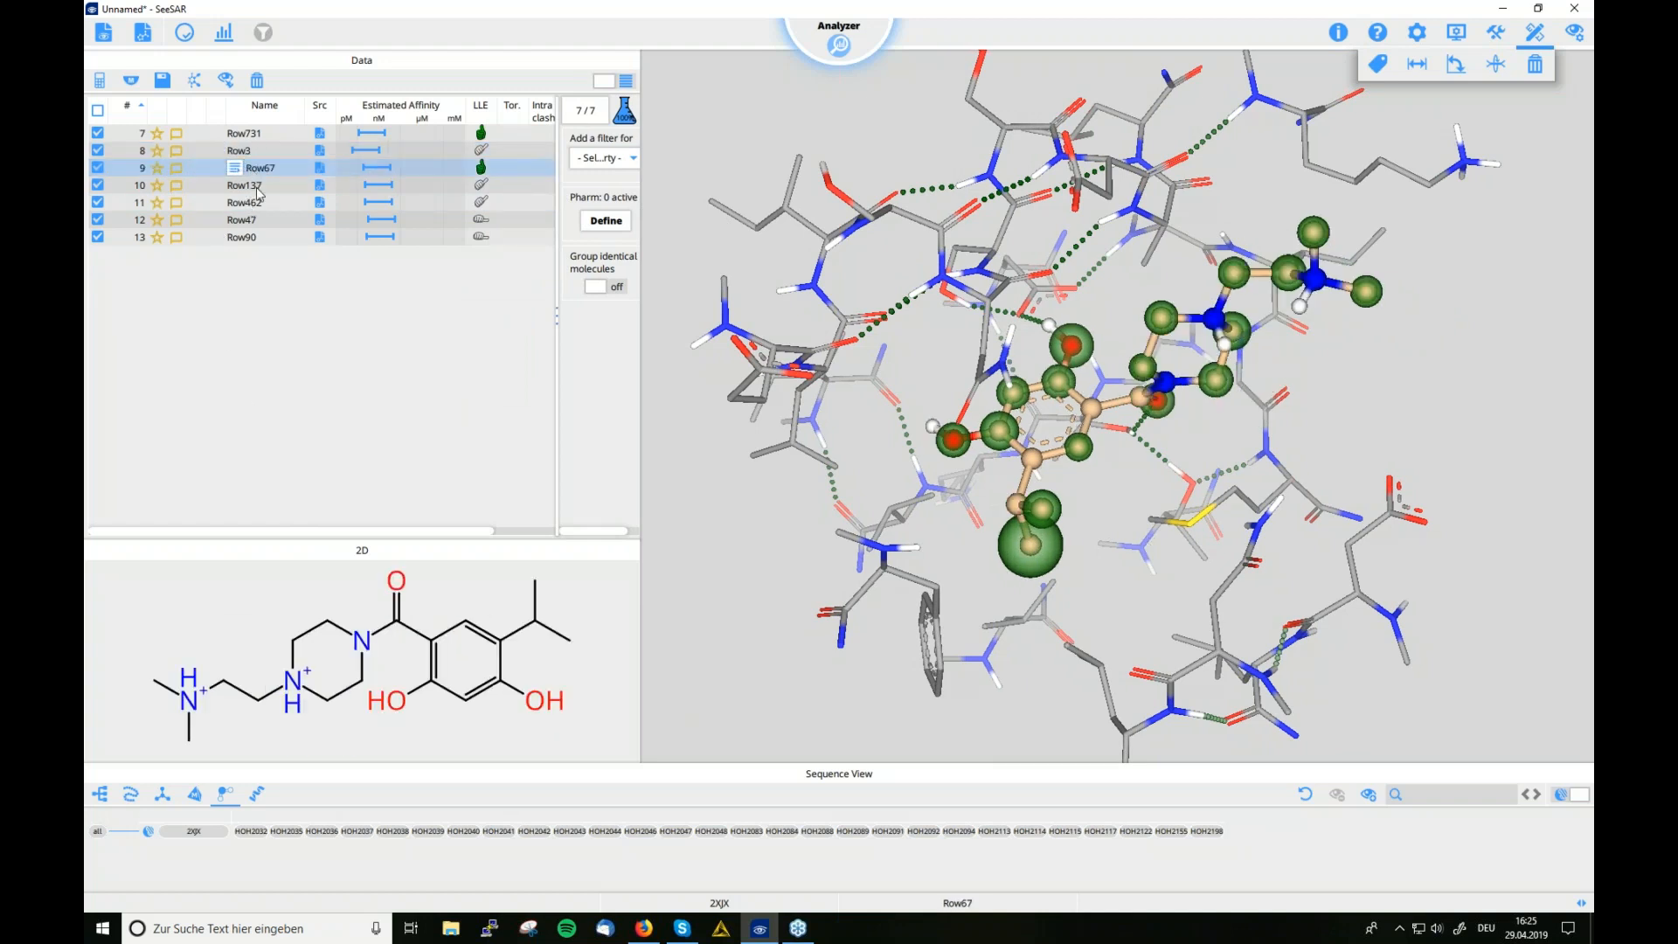
click(258, 191)
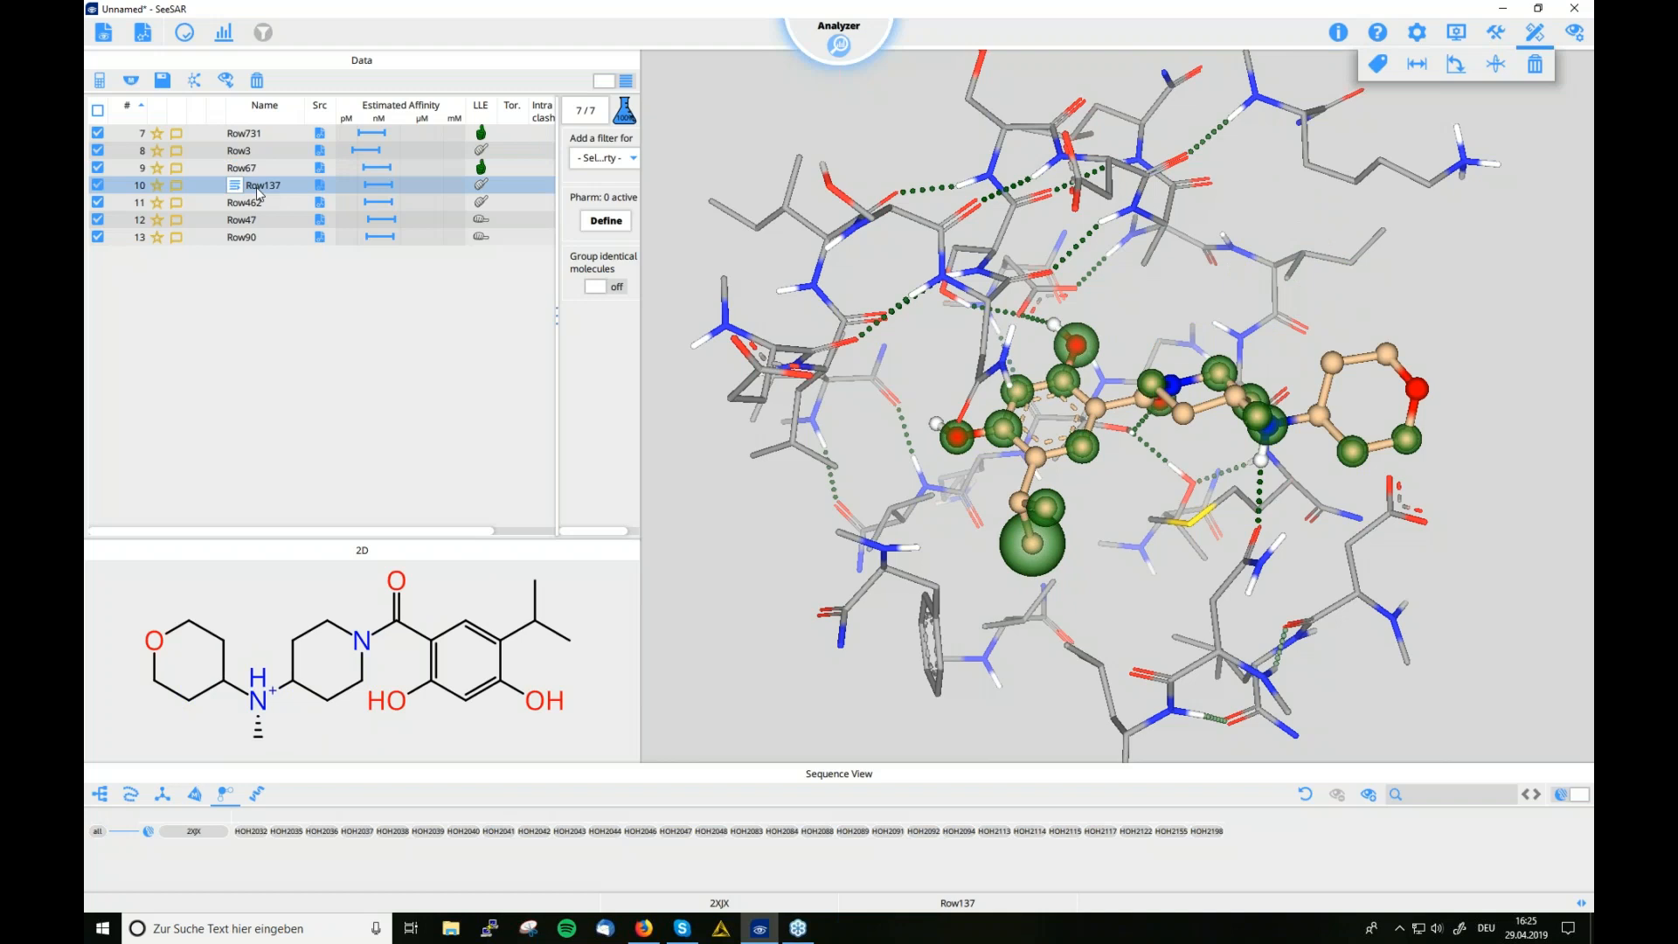
Rename molecule Row3 as mybest and widen the table to show all its property columns
double_click(251, 151)
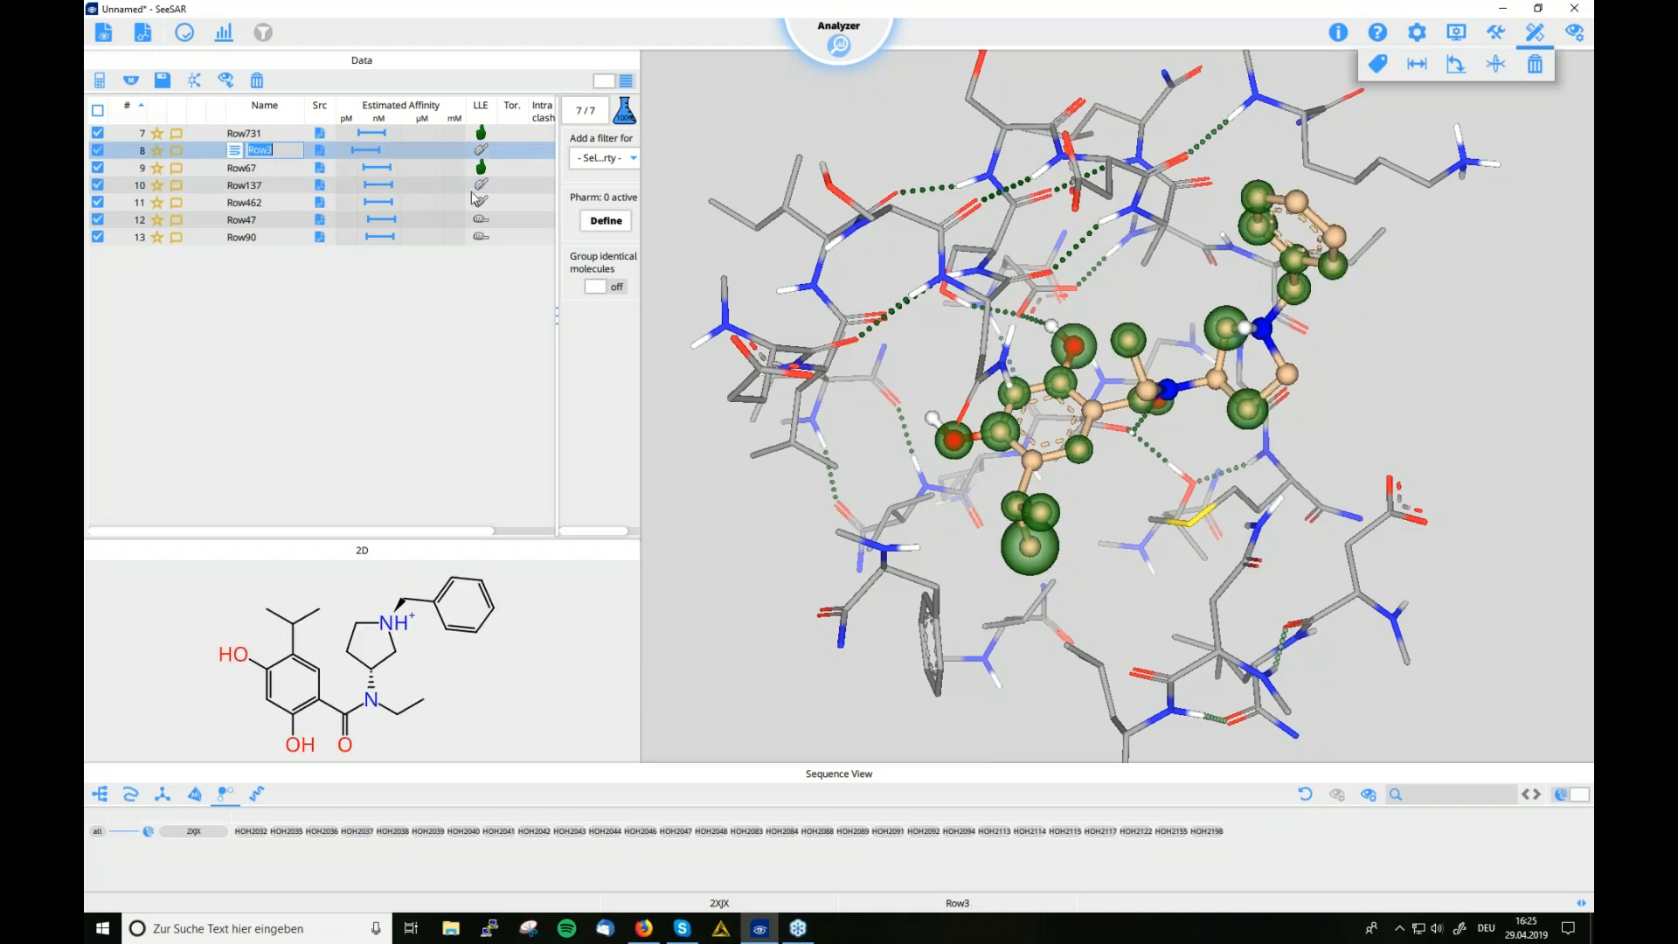
text(mybest)
key(Return)
drag(558, 322, 730, 322)
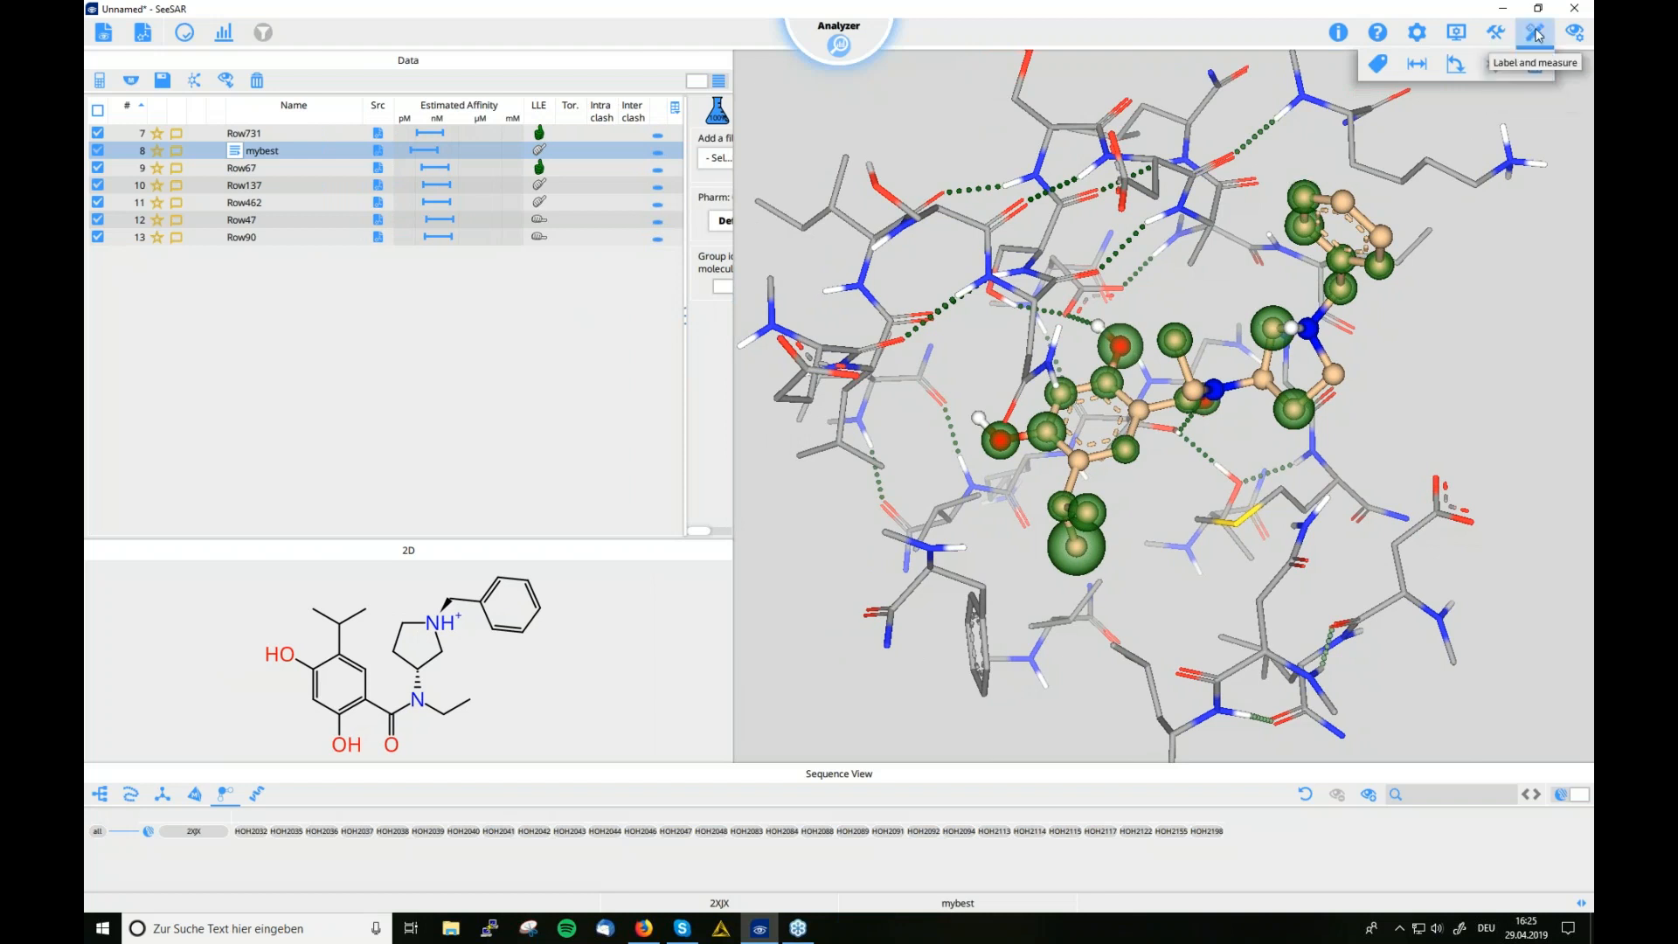
Turn on torsion quality colouring and examine the rotatable bonds of mybest in 3D
click(1577, 33)
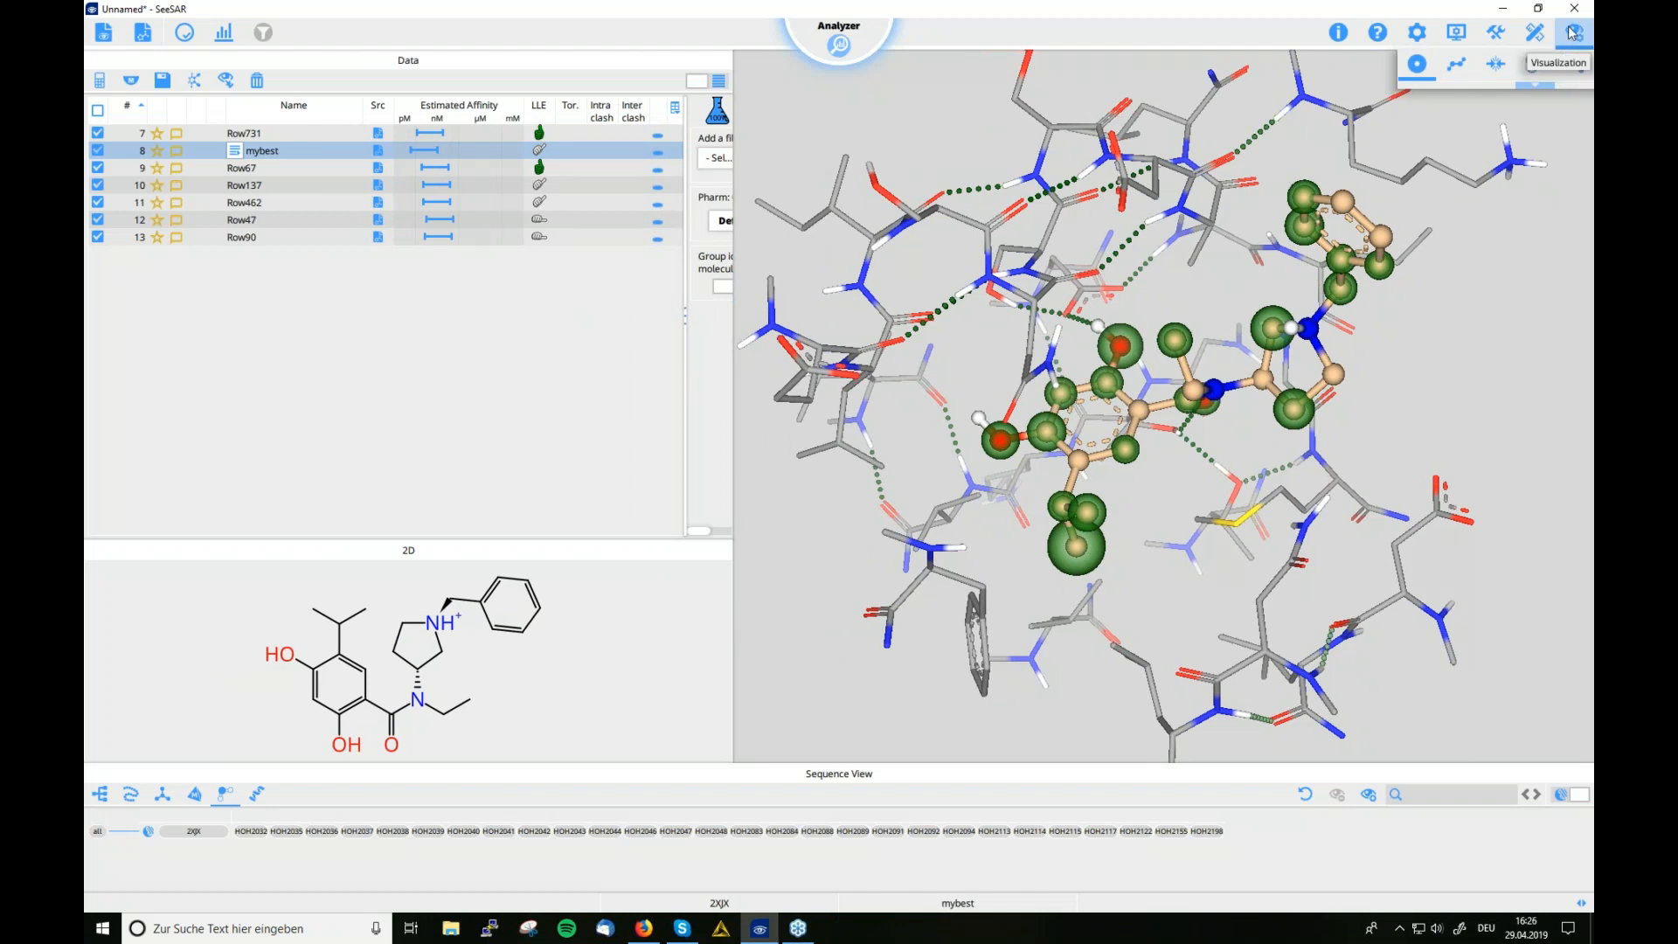
click(1459, 67)
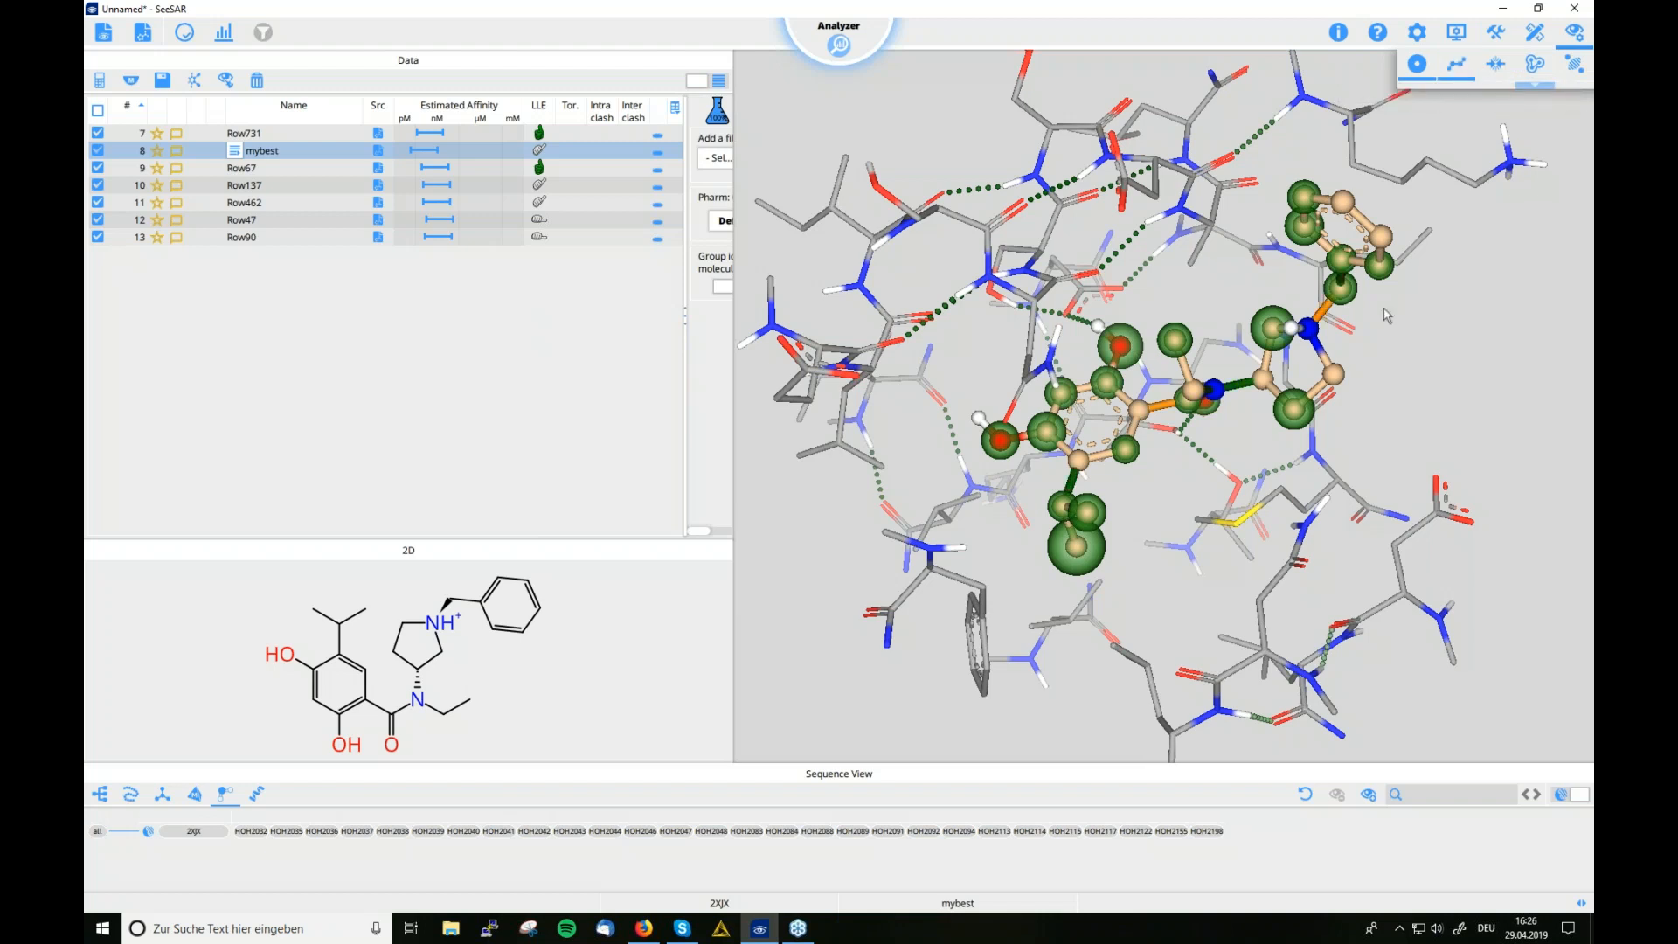
drag(1251, 391, 1263, 428)
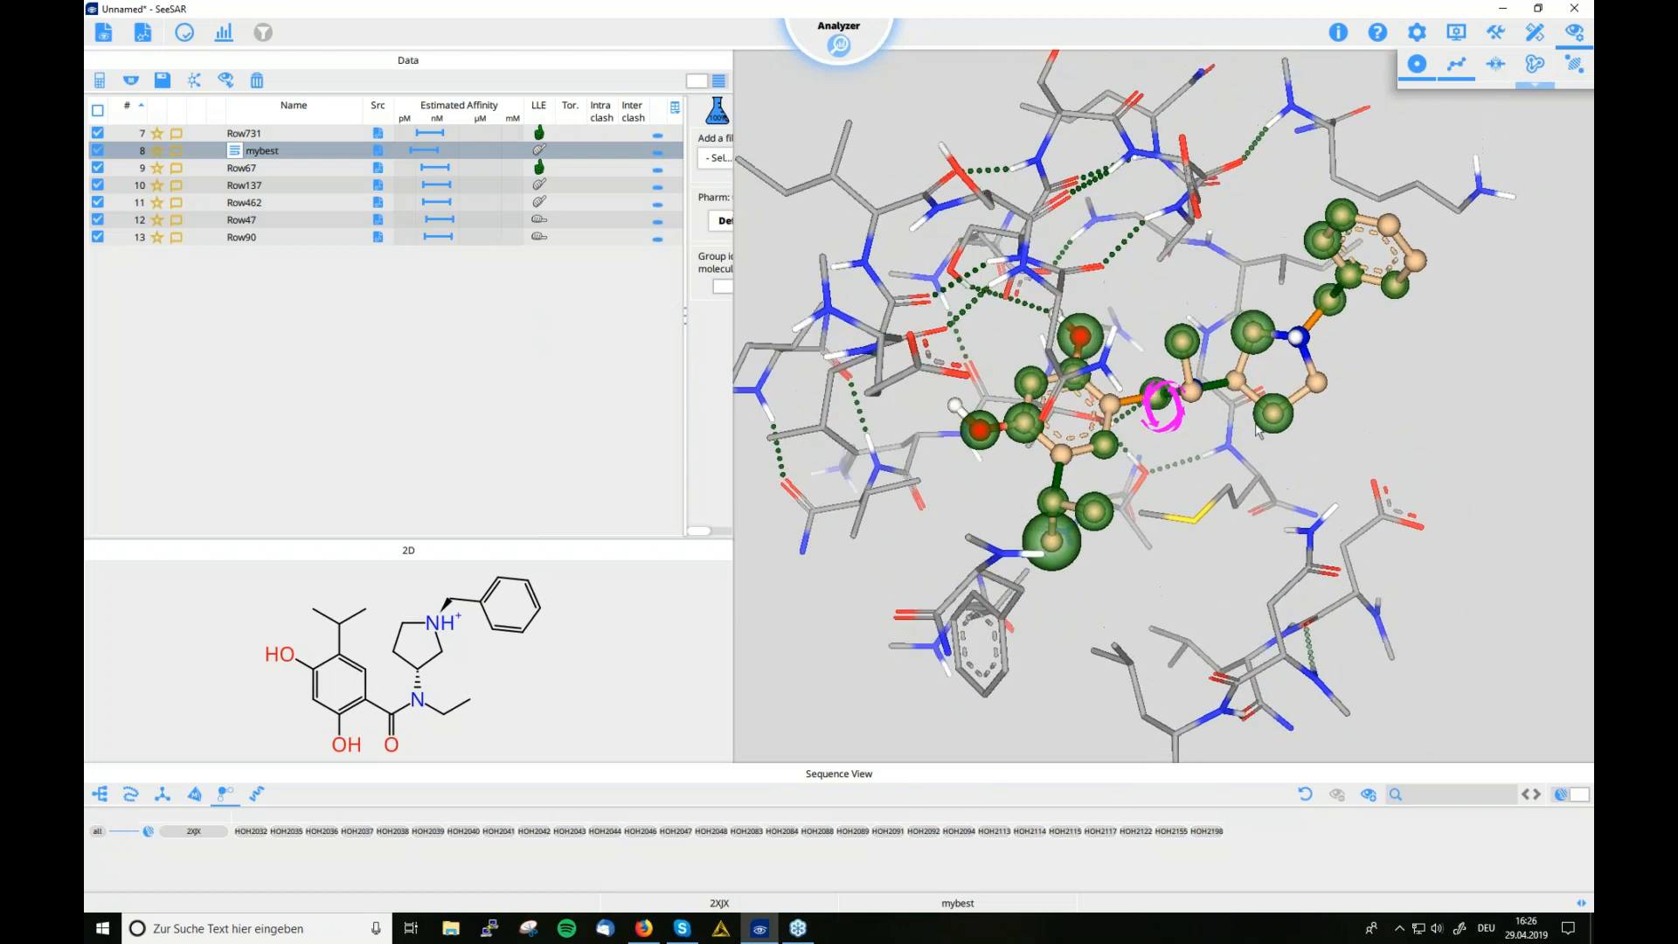
Label the N20 - C22 bond of mybest with its torsion angle histogram
click(1546, 35)
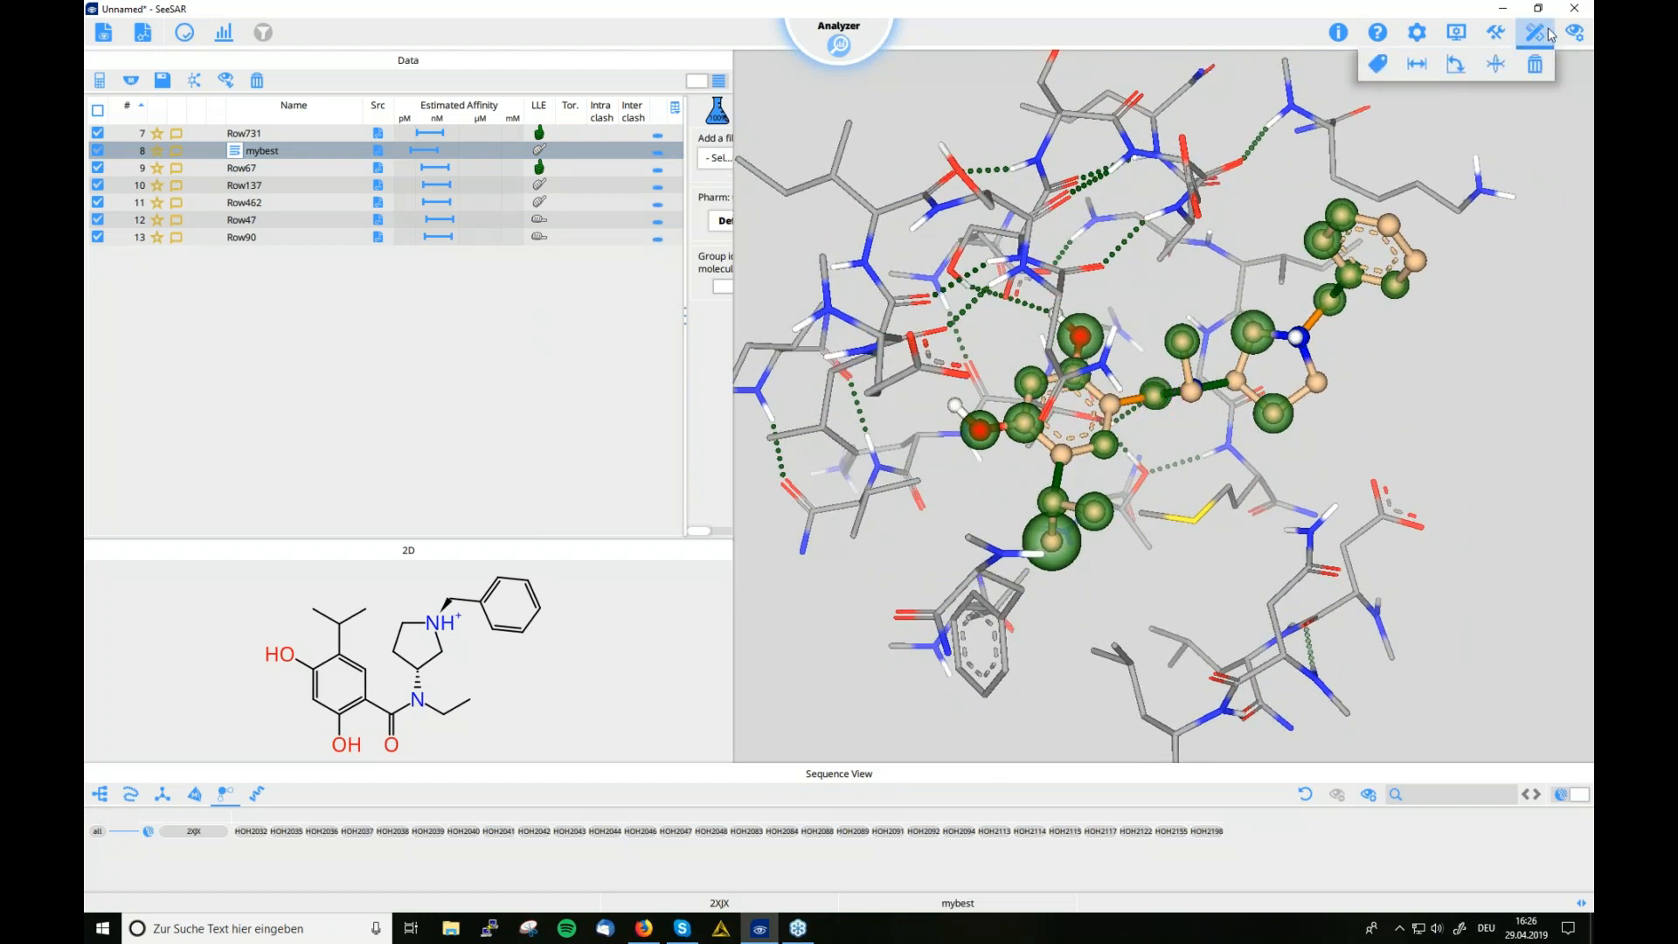
click(1377, 64)
click(1318, 320)
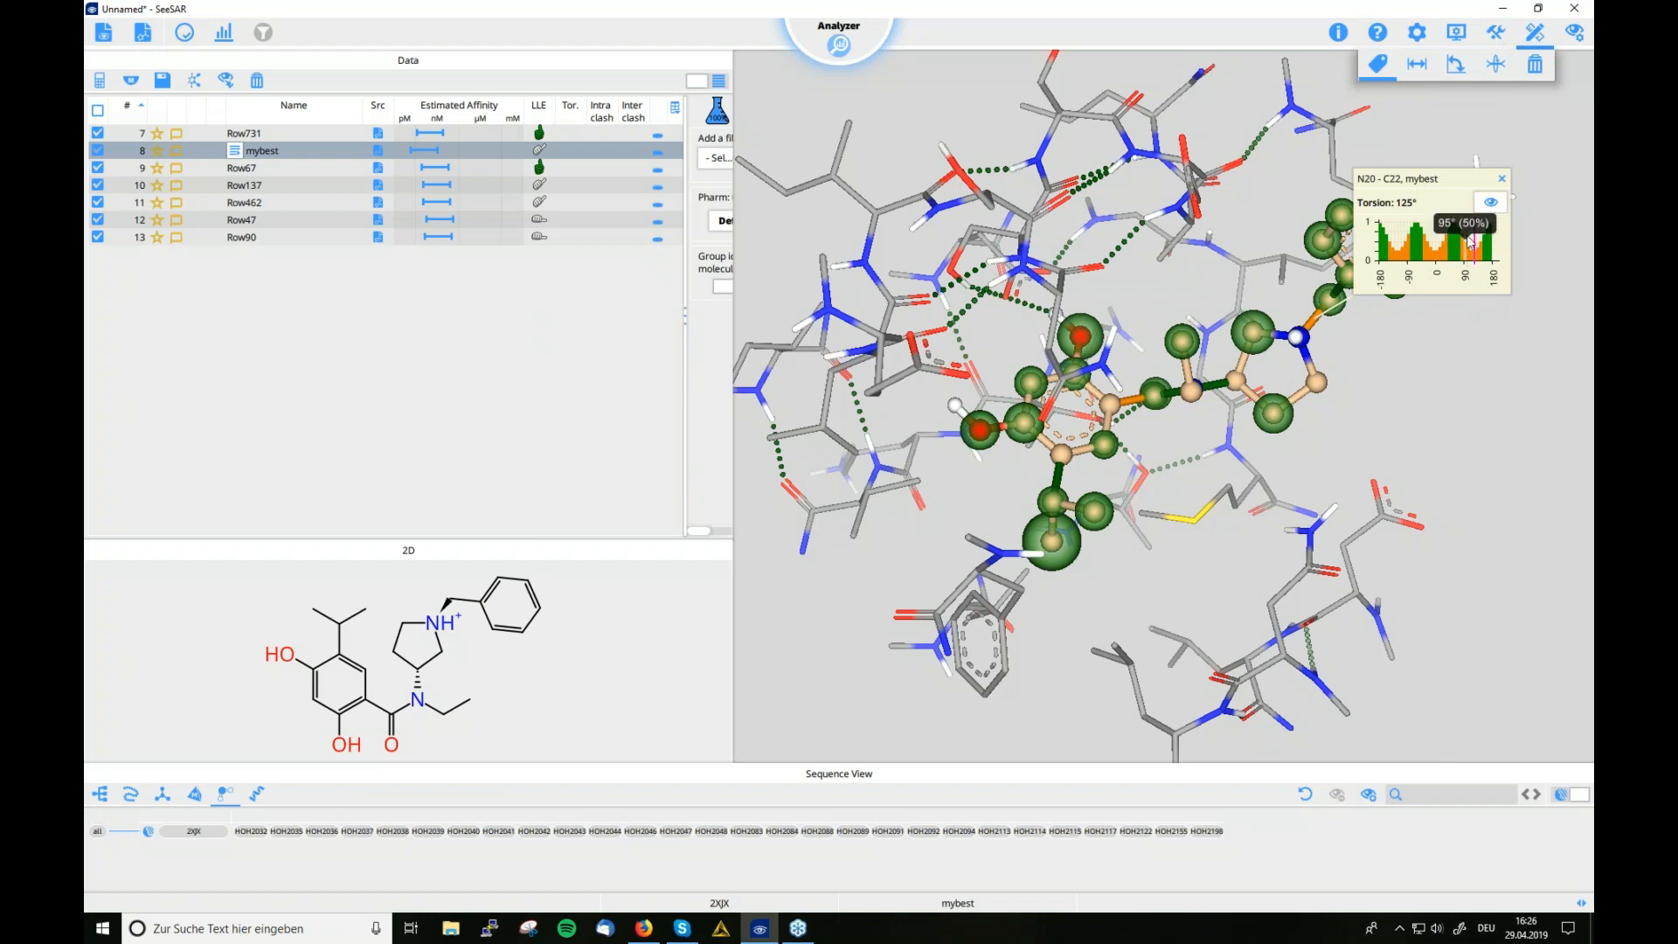
Increase the label size, move the torsion histogram fully into view to read it, and close the label
click(1455, 36)
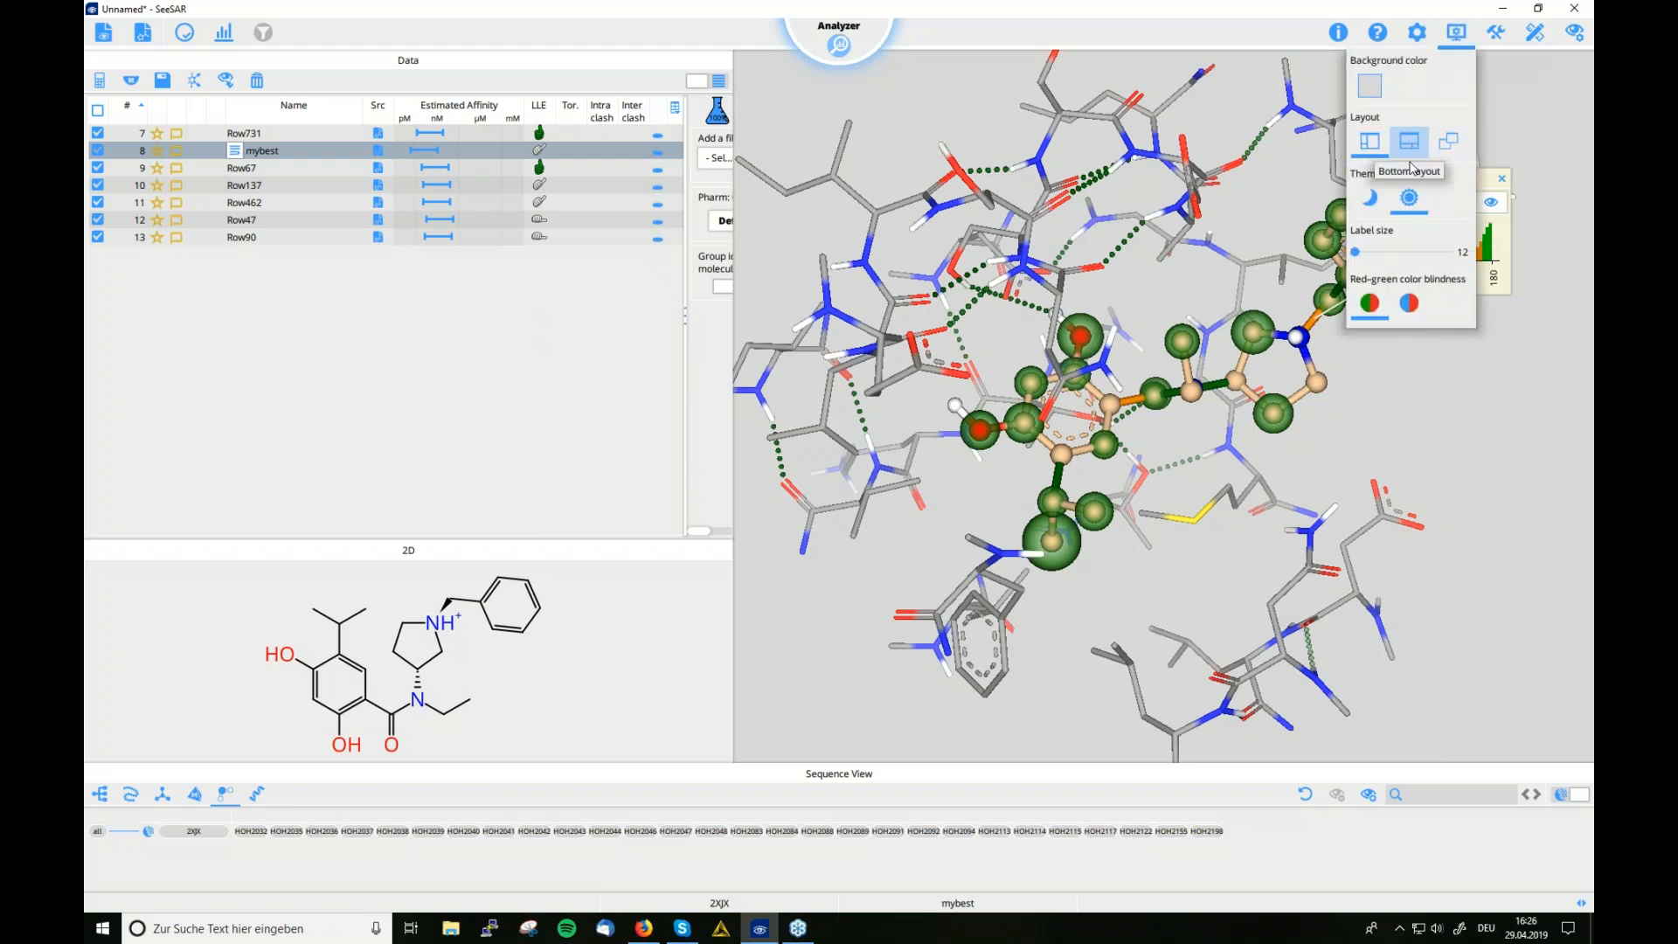
drag(1355, 253, 1372, 255)
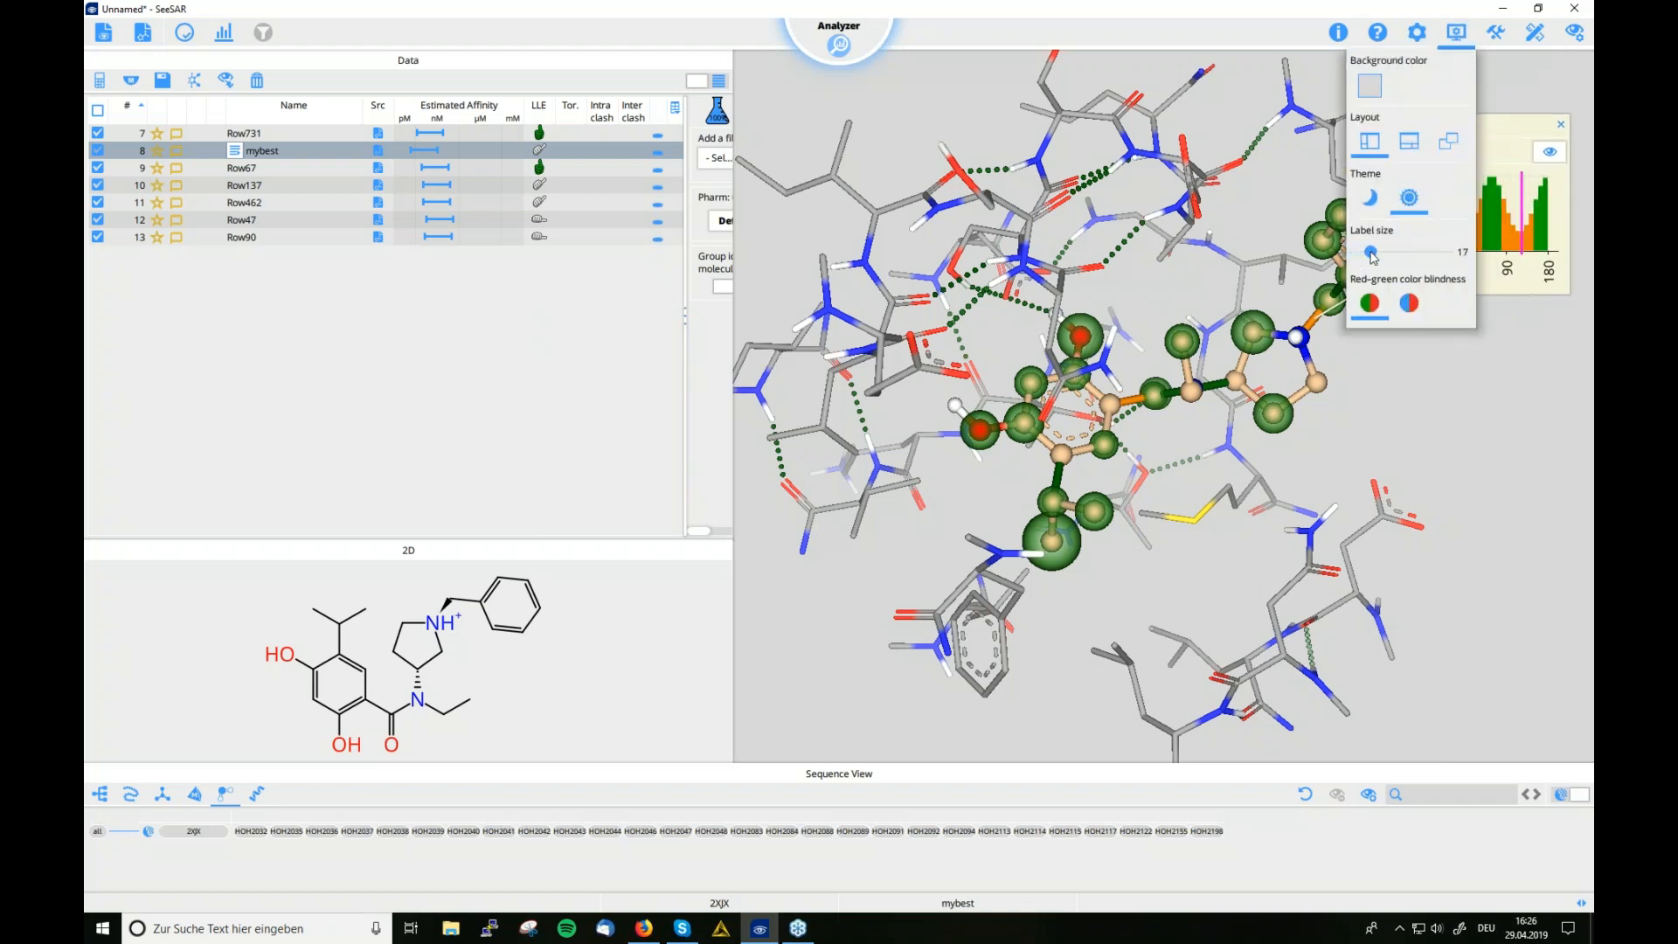
click(1468, 37)
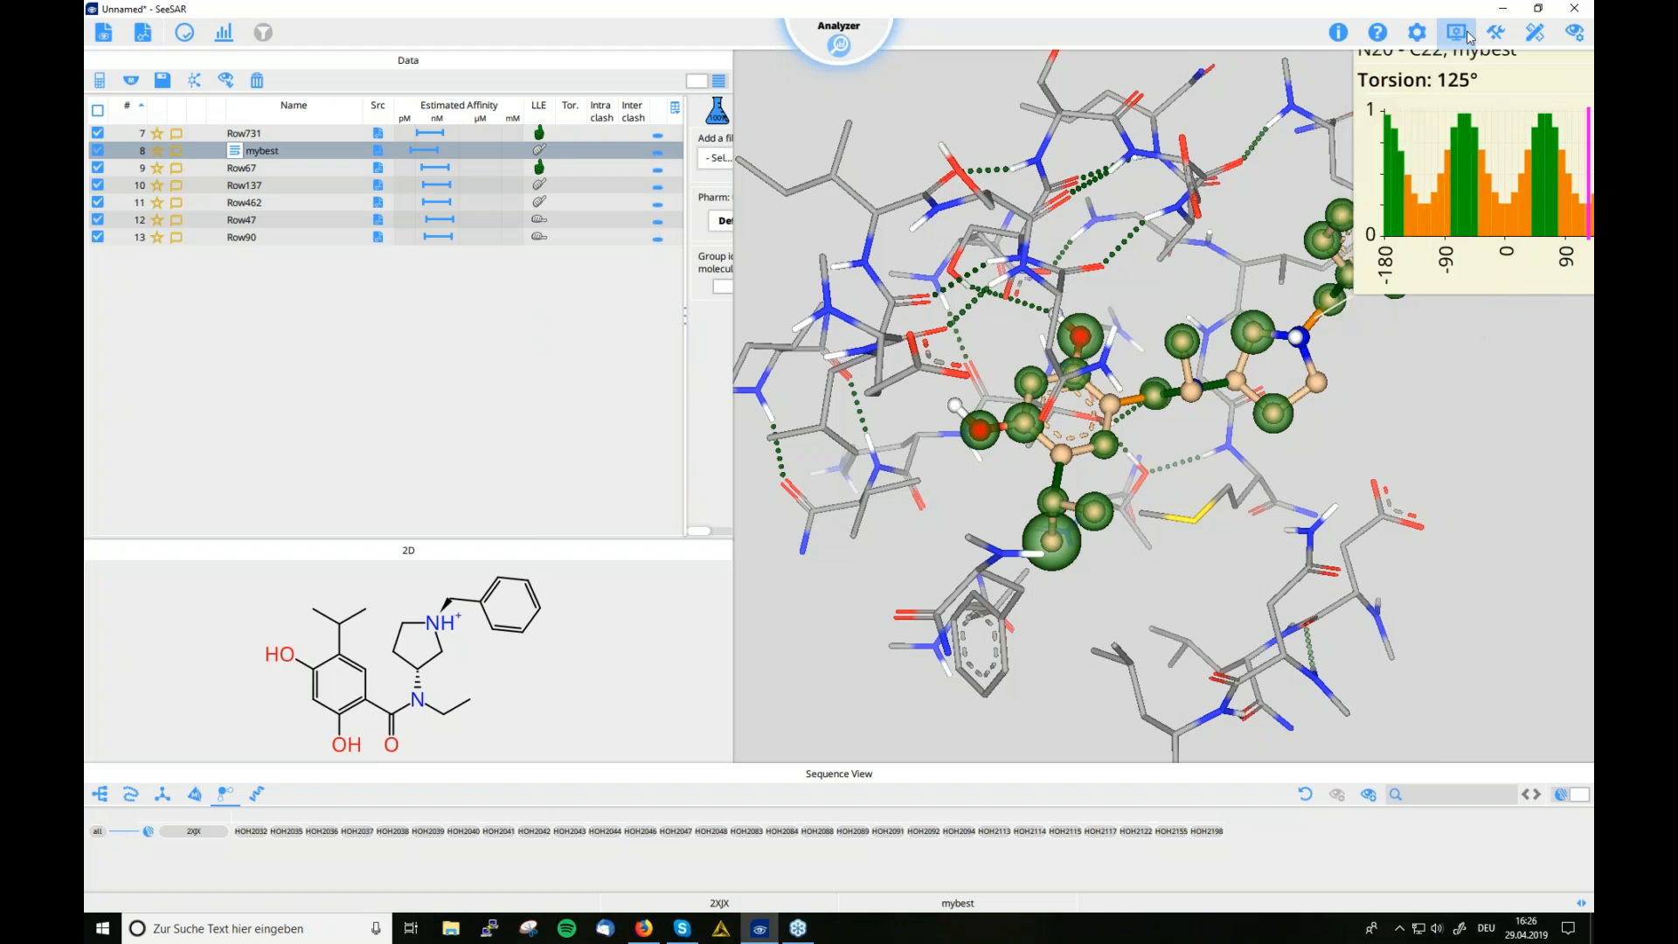
drag(1466, 62, 1275, 307)
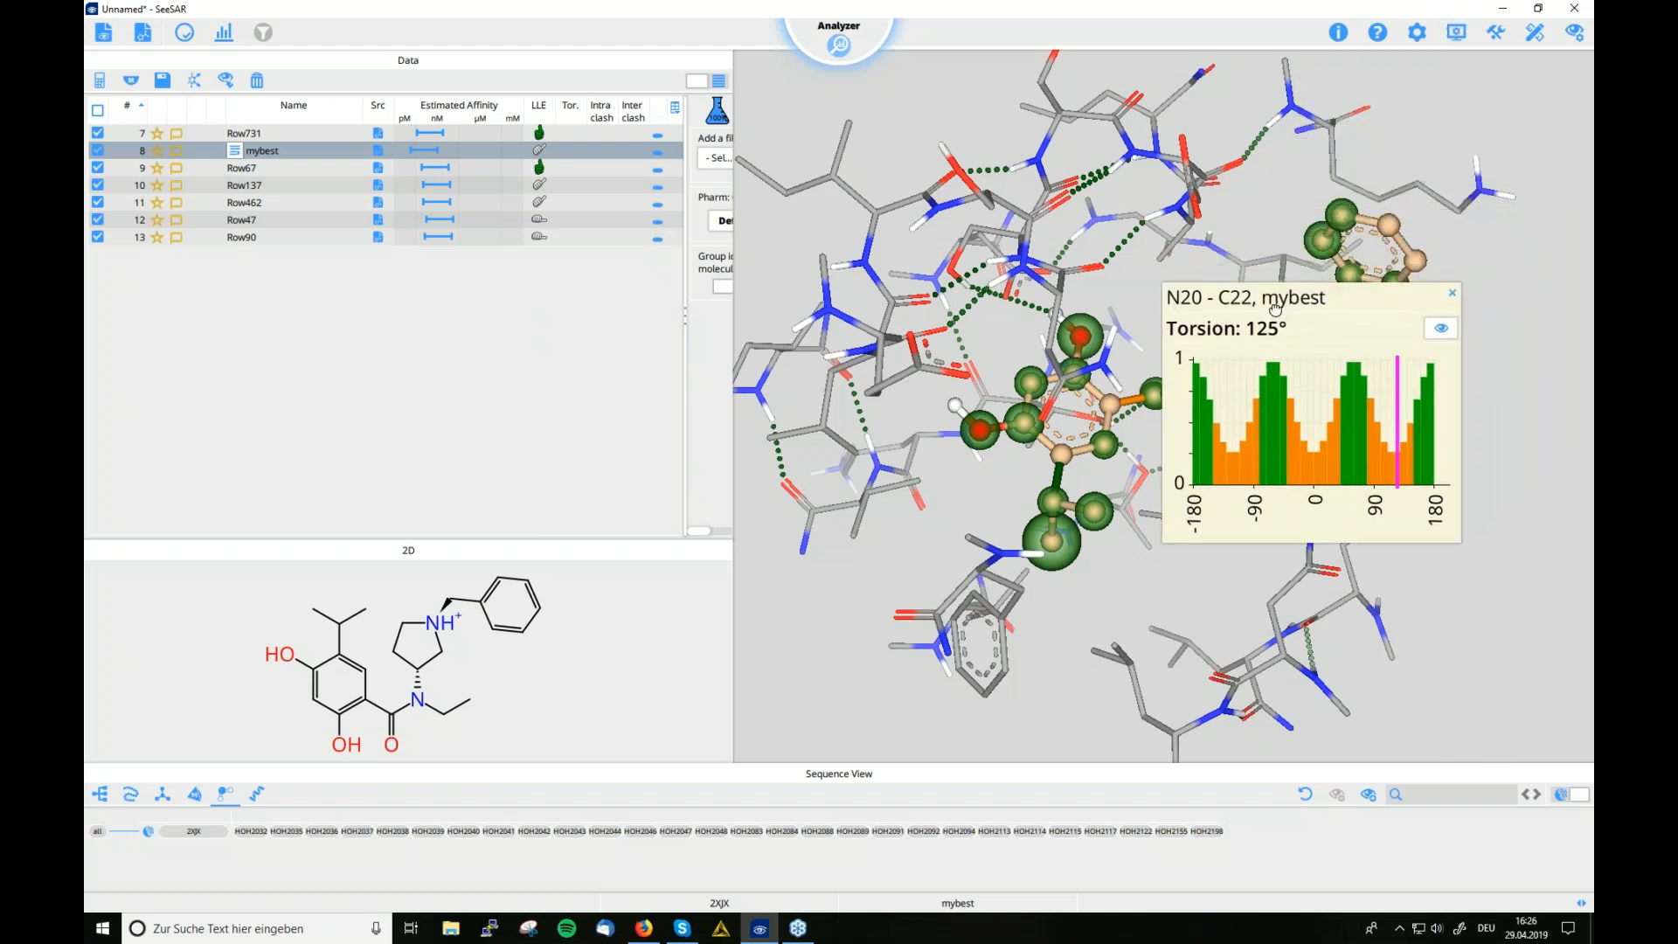
mouse_move(1367, 391)
click(1452, 293)
mouse_move(1236, 408)
mouse_down()
mouse_move(1234, 439)
mouse_move(1230, 415)
mouse_up()
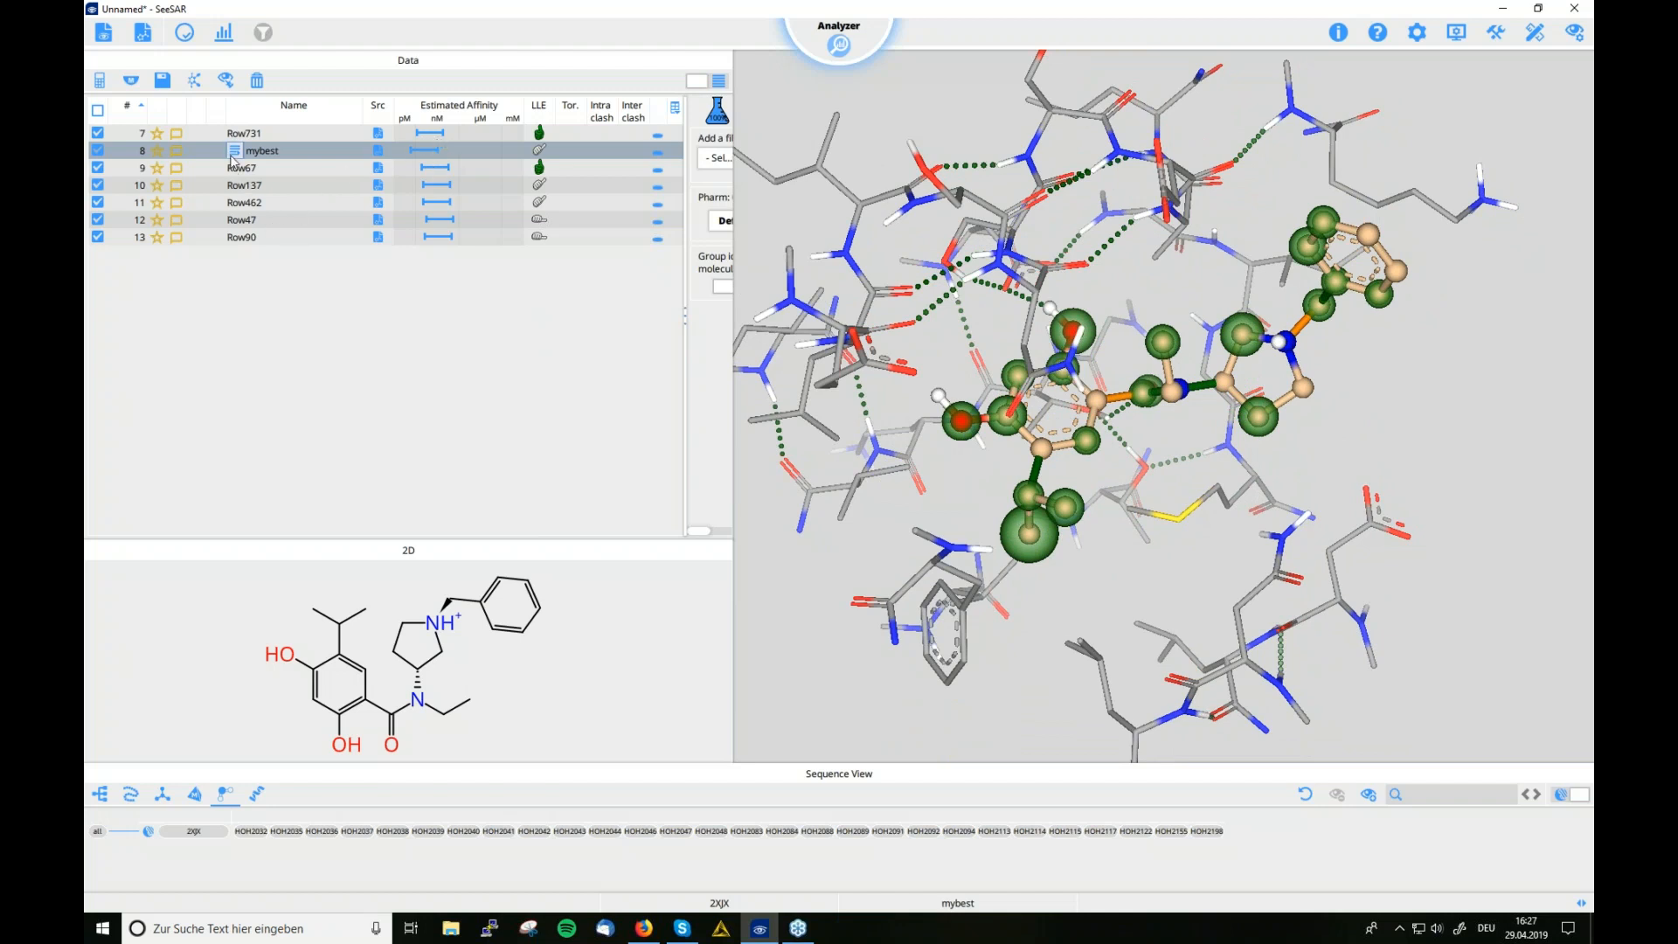
Uncheck all molecules, check only mybest, and add it to the Docking mode
click(97, 111)
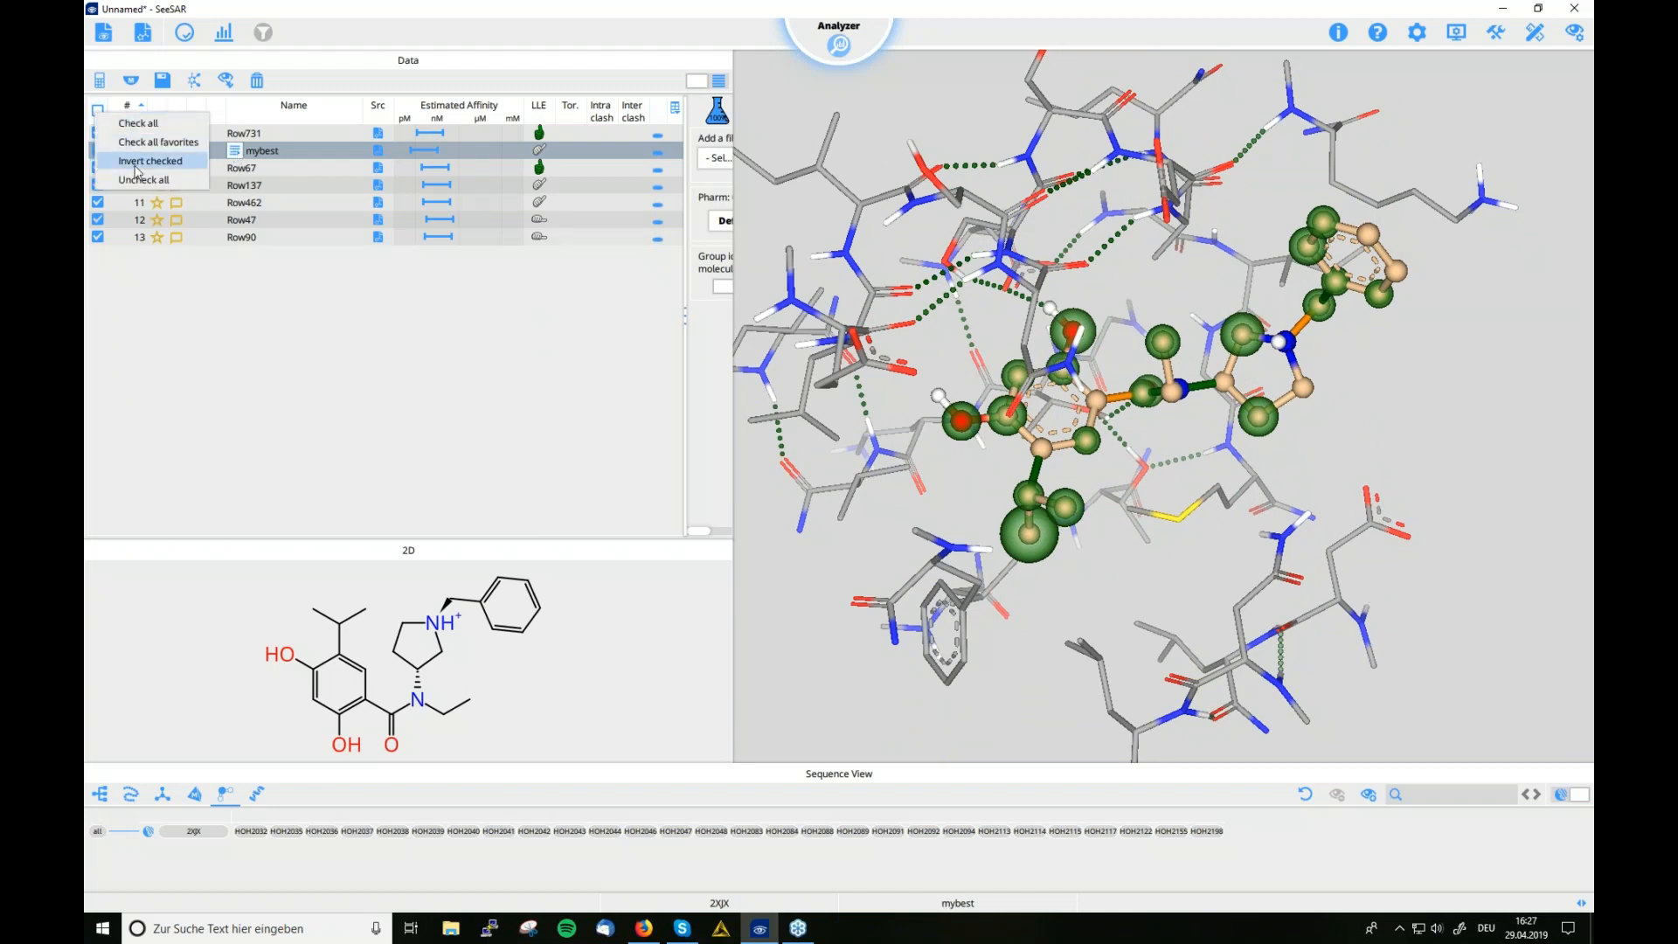
click(143, 179)
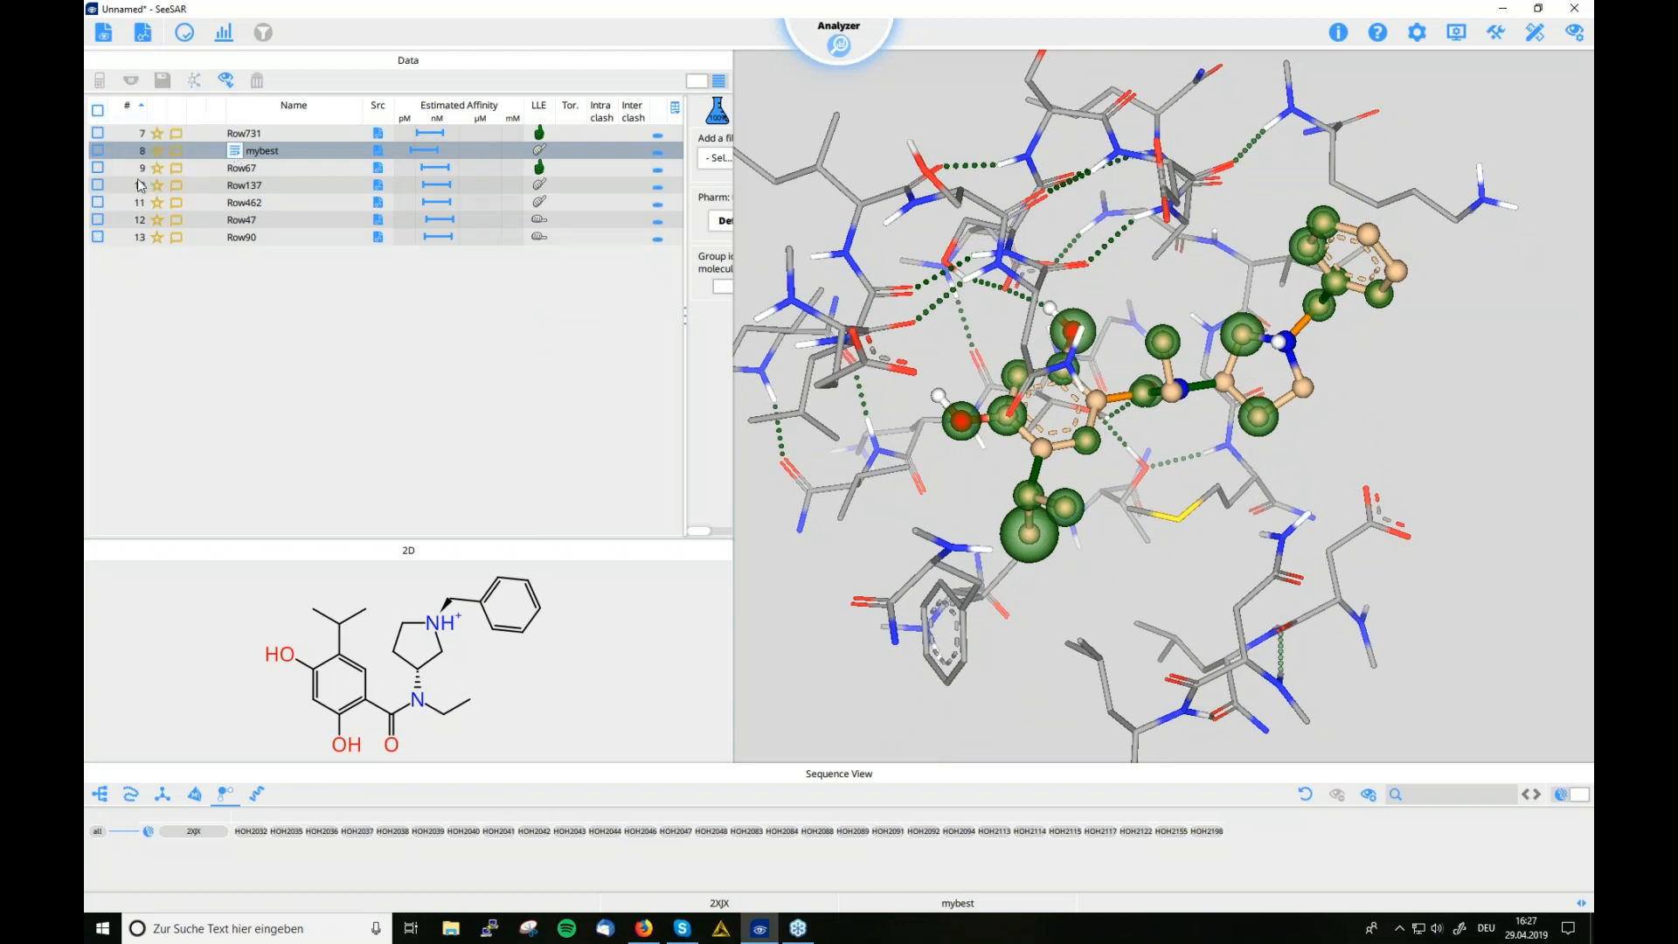
click(235, 152)
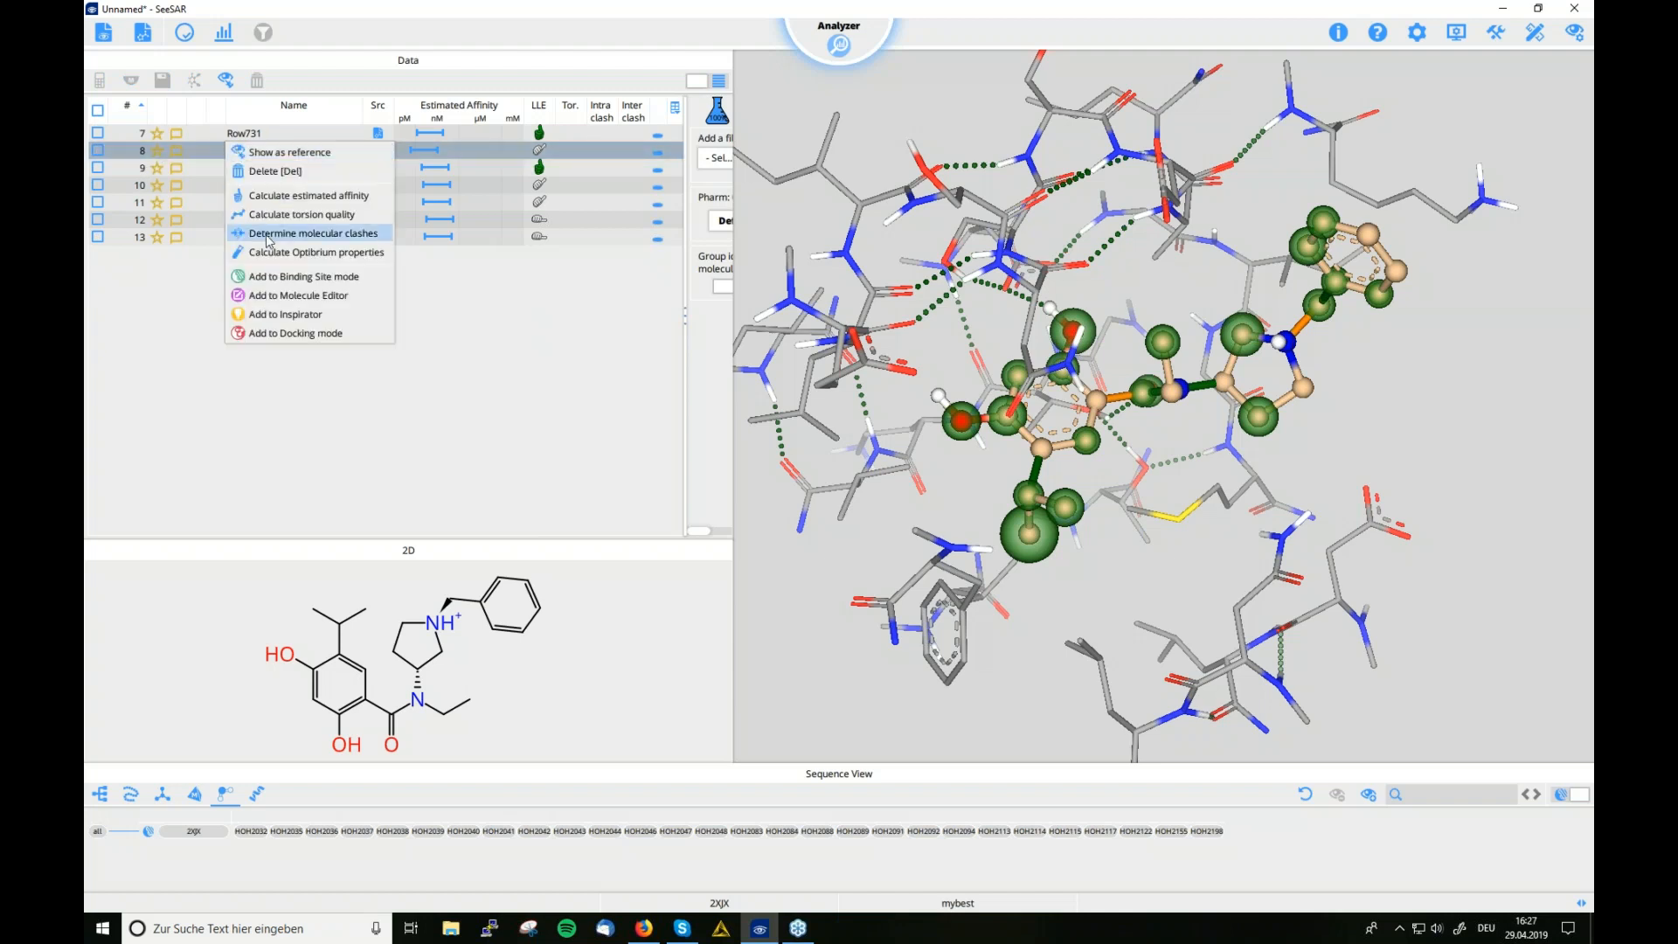
click(274, 333)
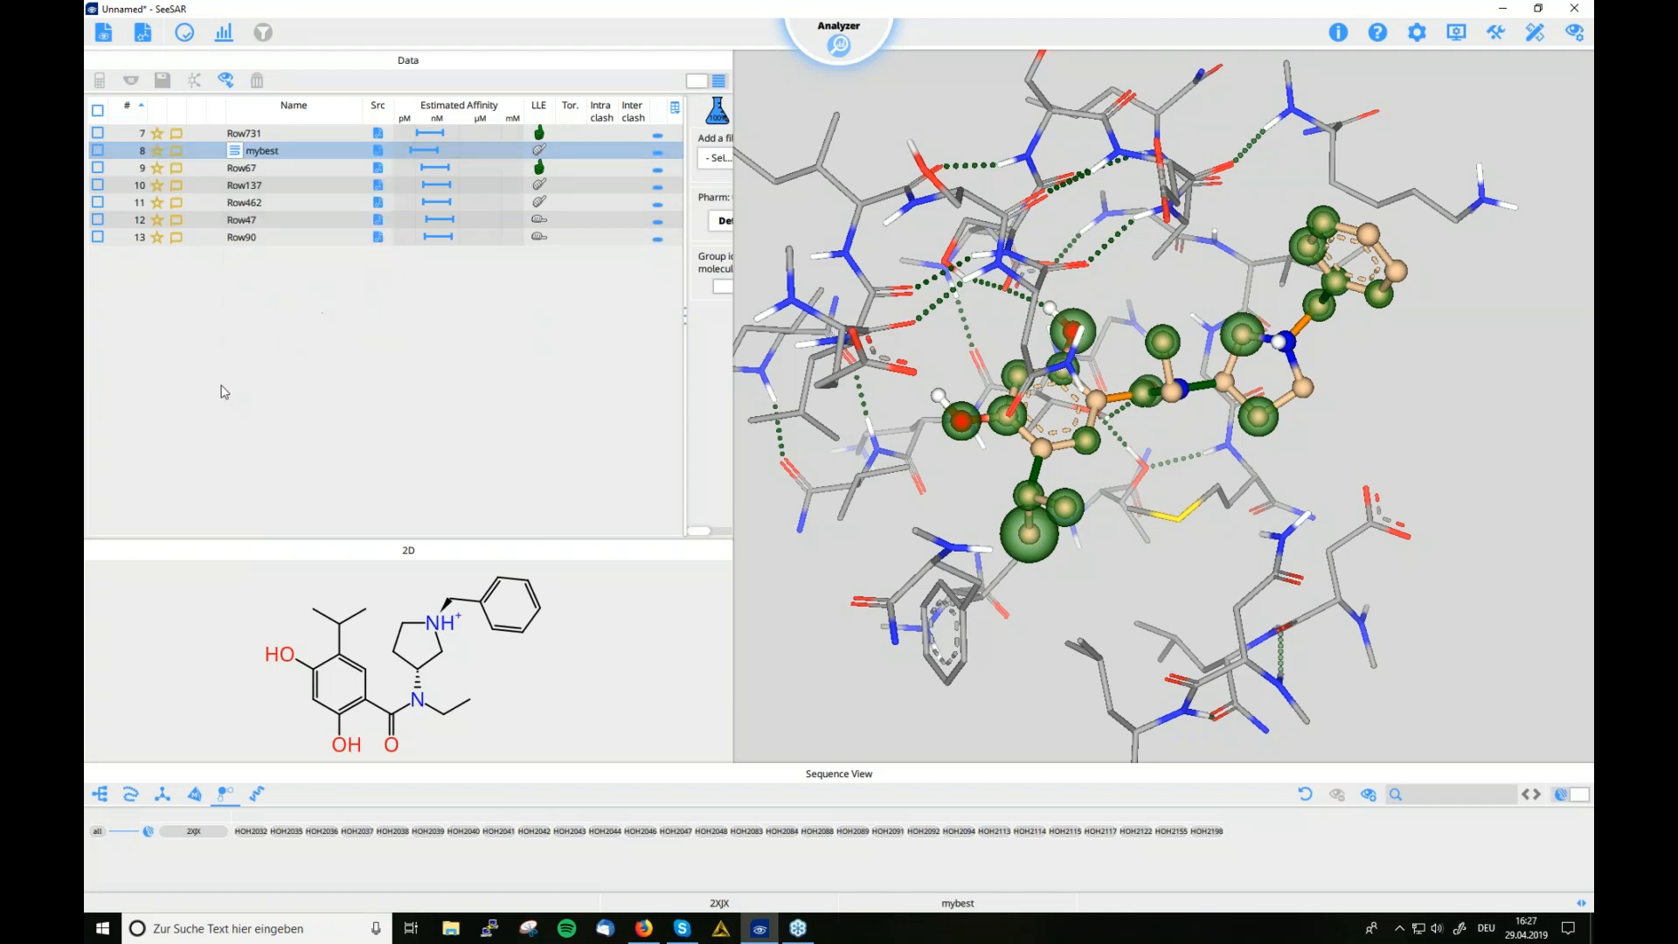
click(97, 152)
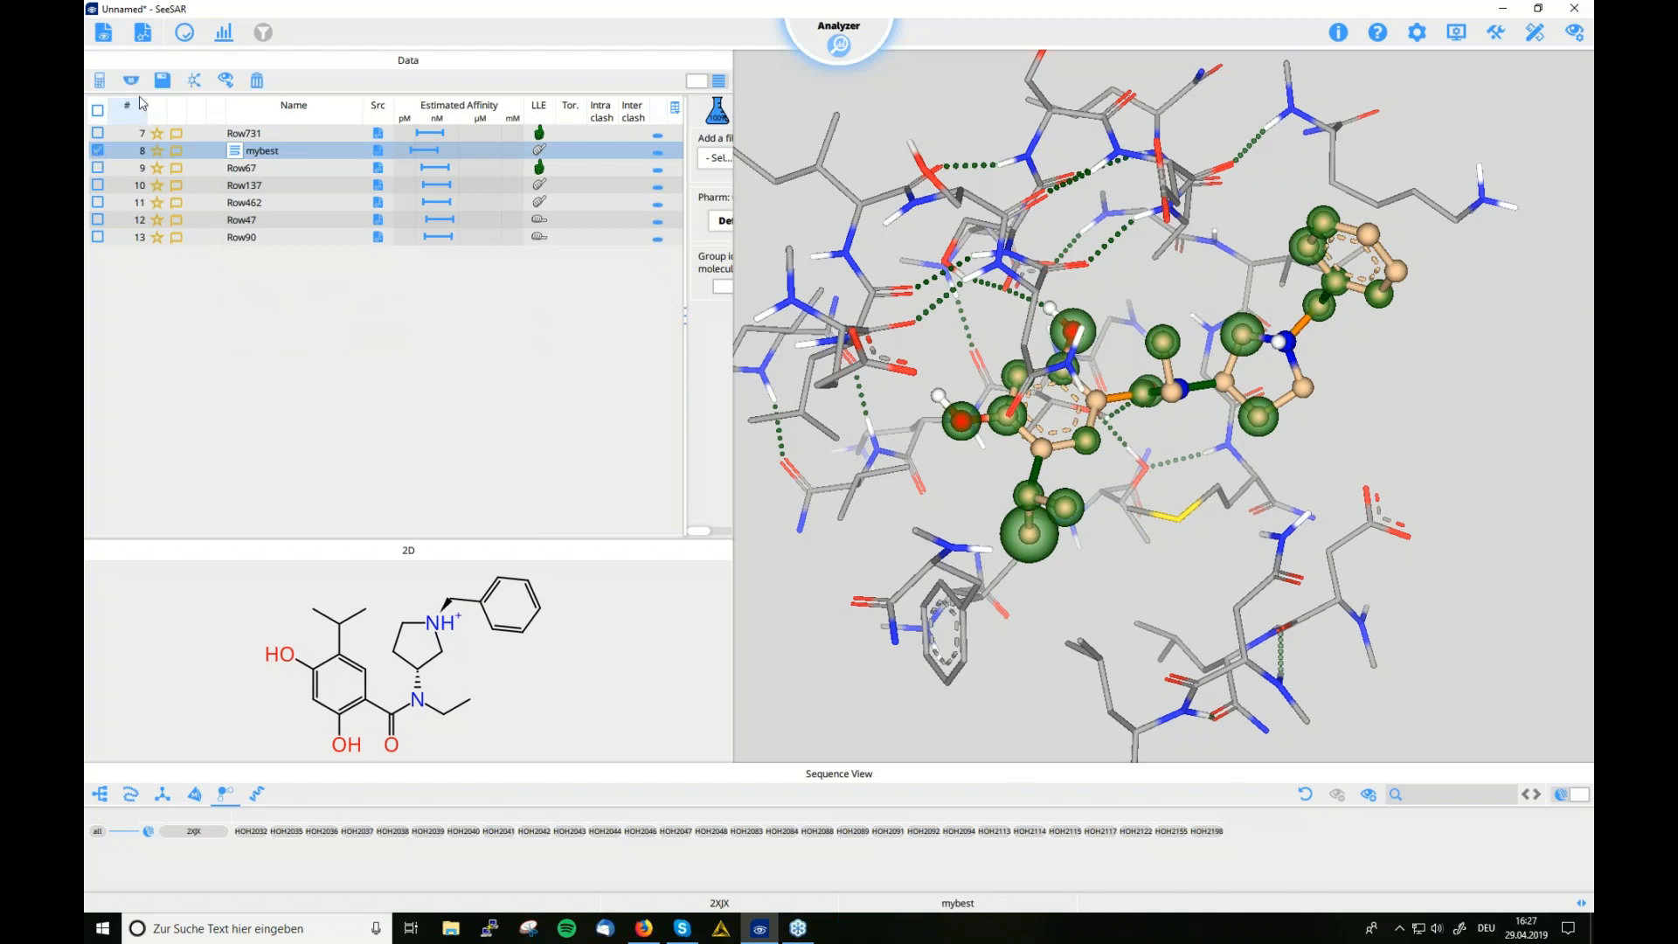
click(132, 83)
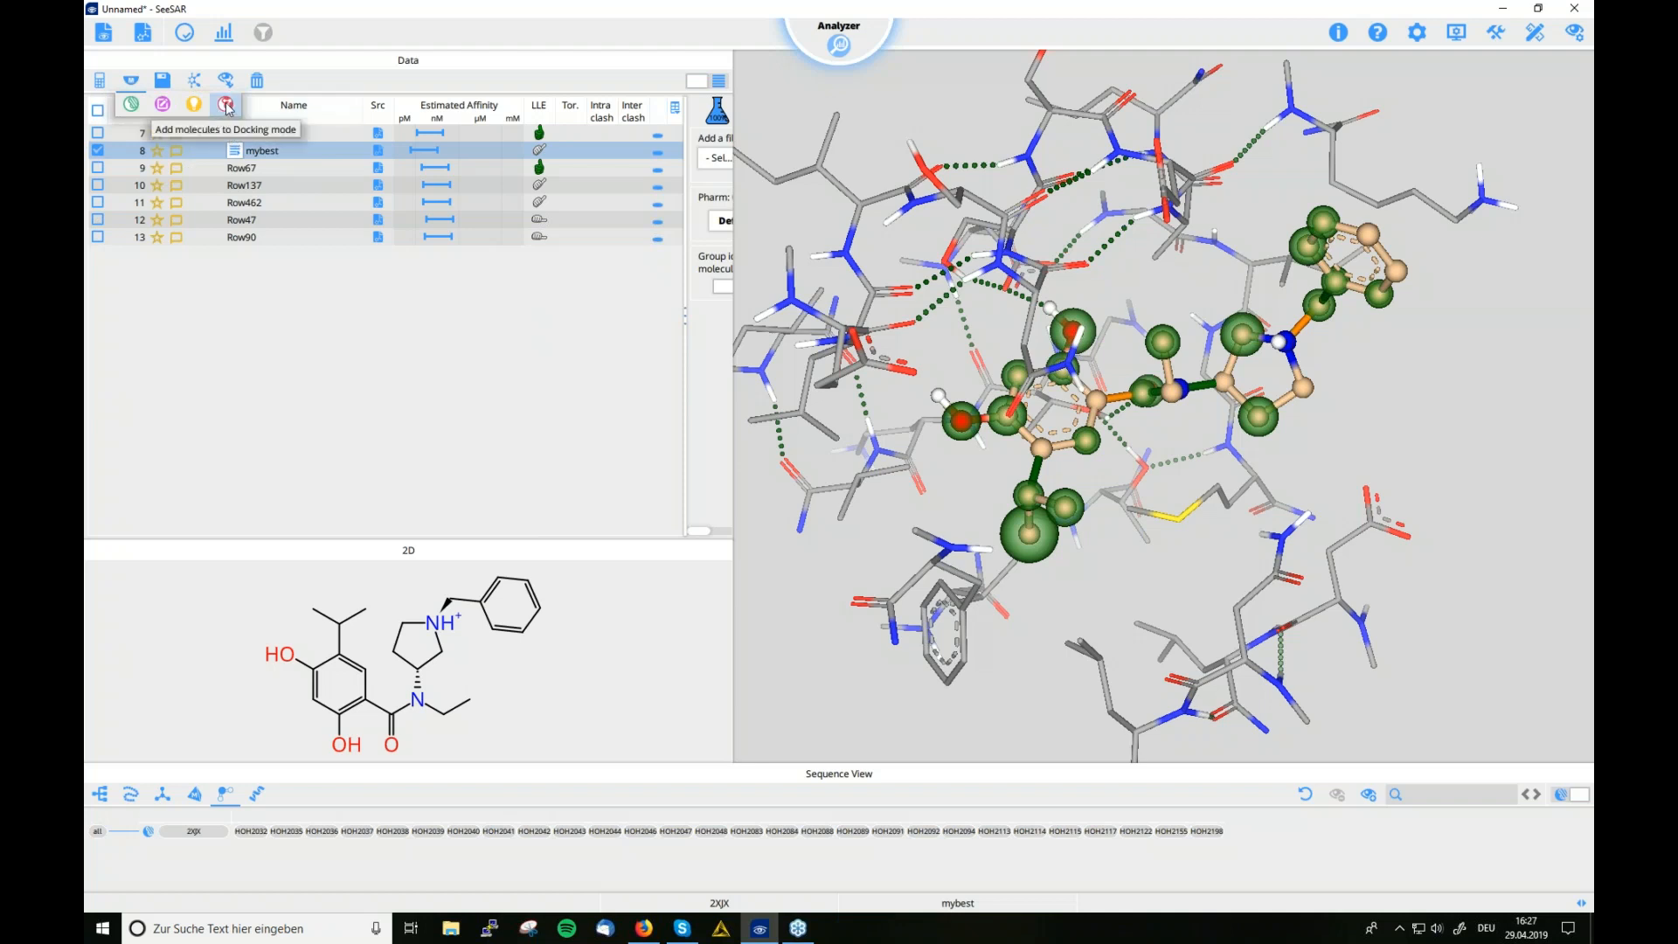
click(226, 105)
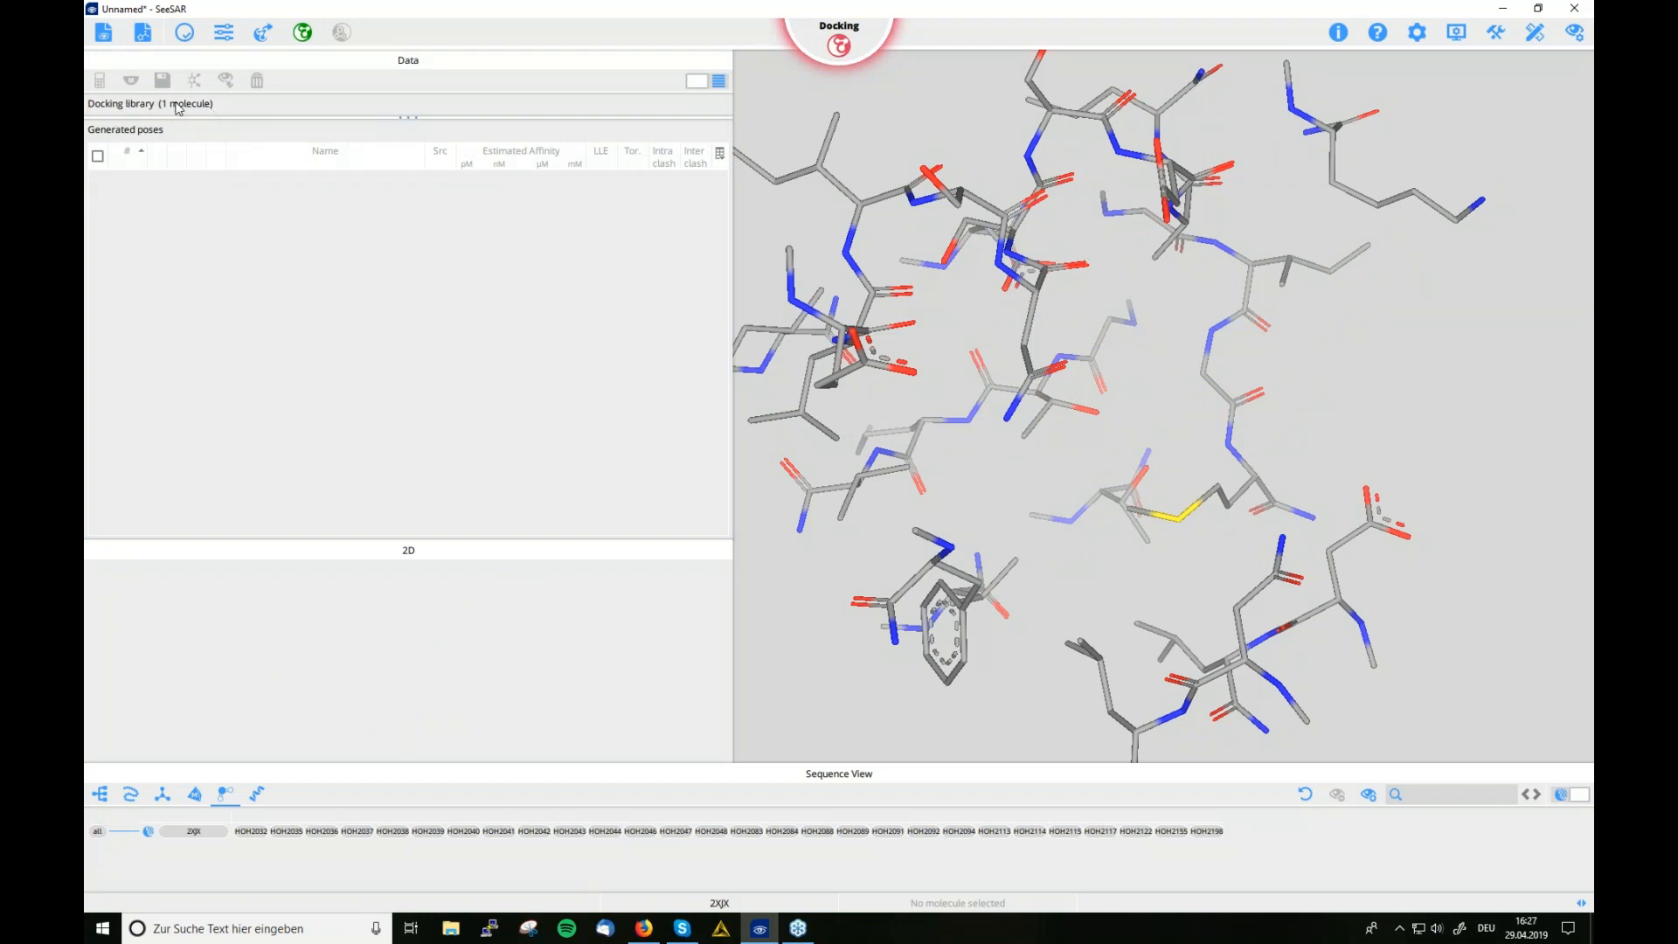
Expand the docking library to show mybest, look over the docking settings, and generate poses for it
drag(405, 118, 414, 187)
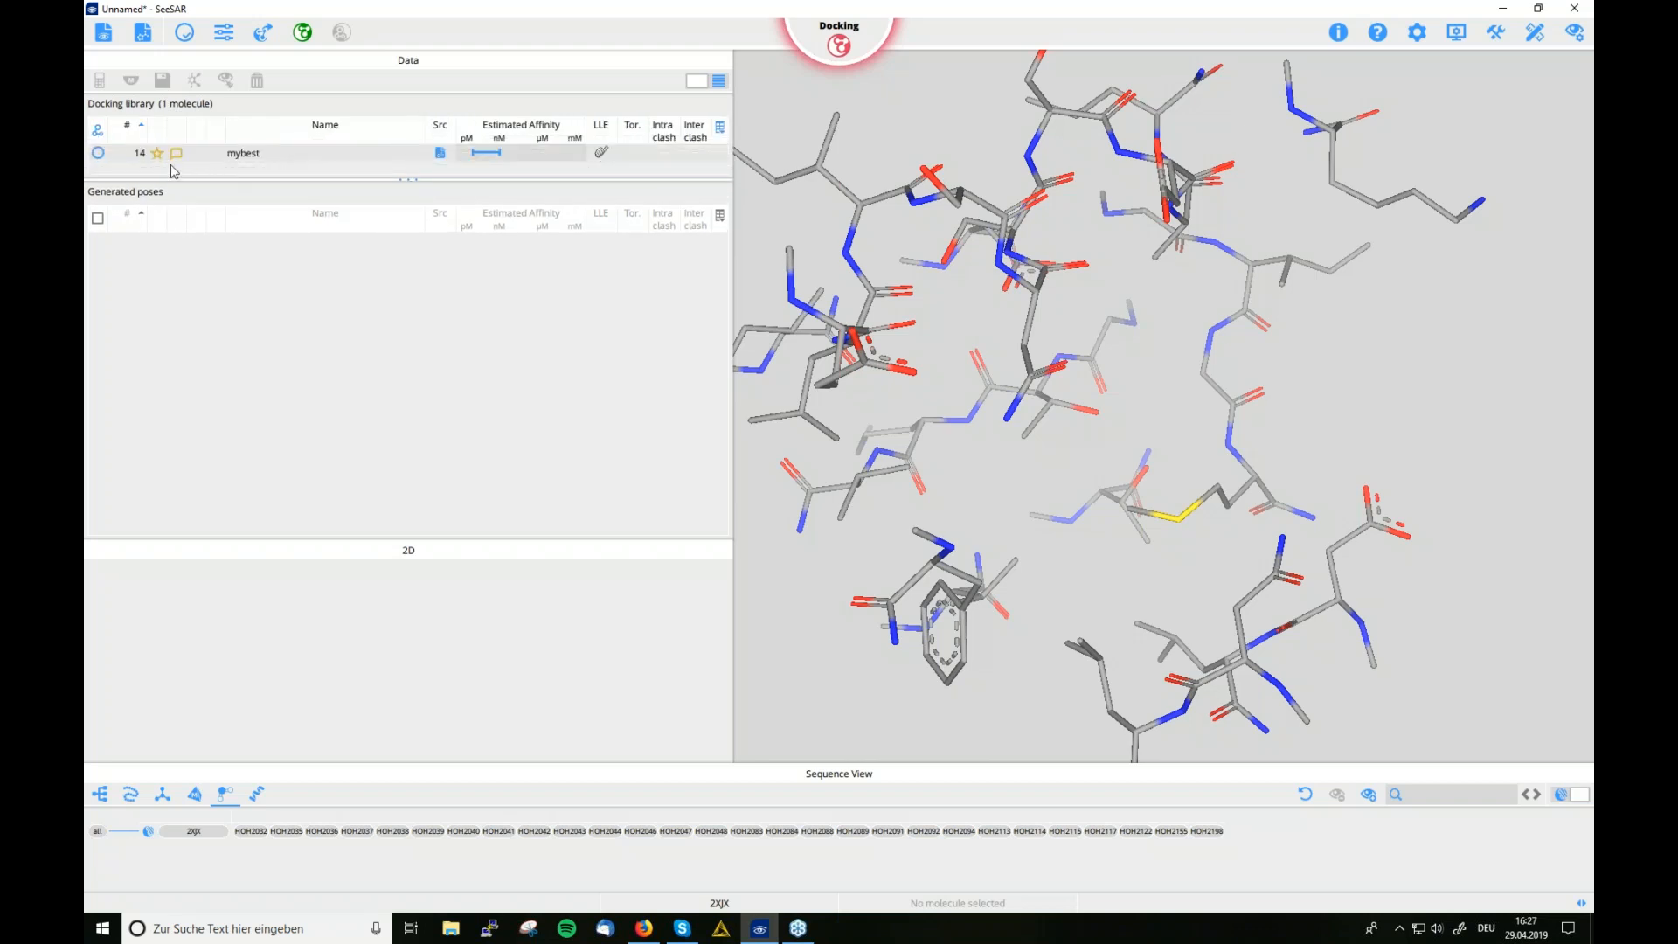
click(225, 33)
drag(249, 83, 254, 88)
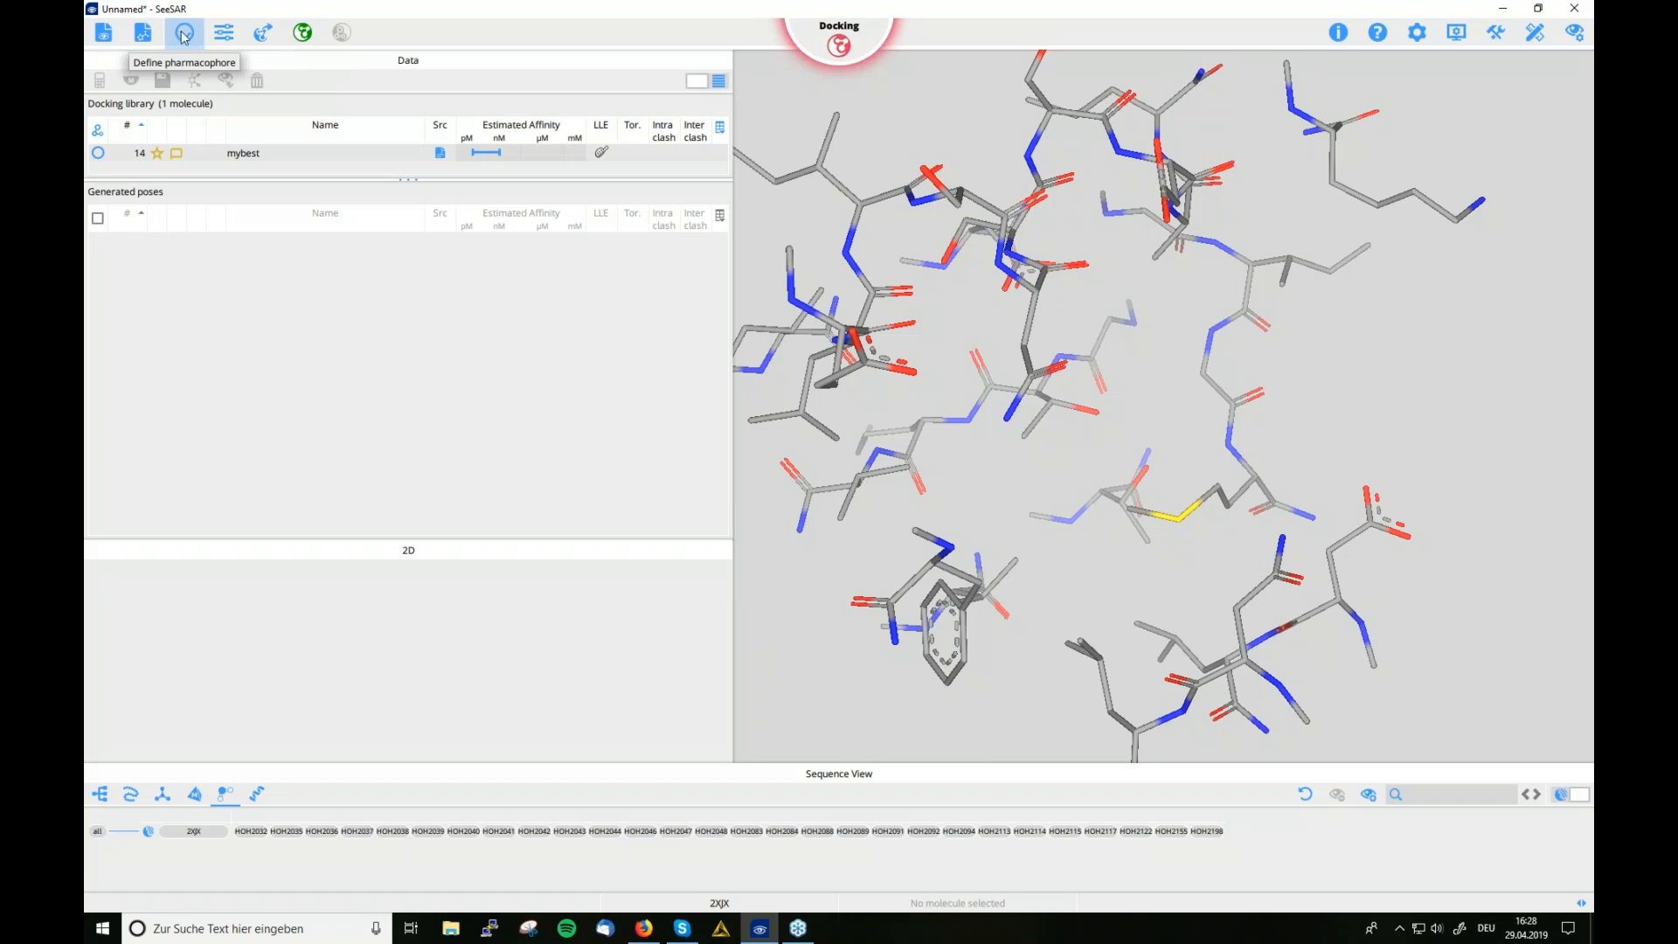
click(302, 33)
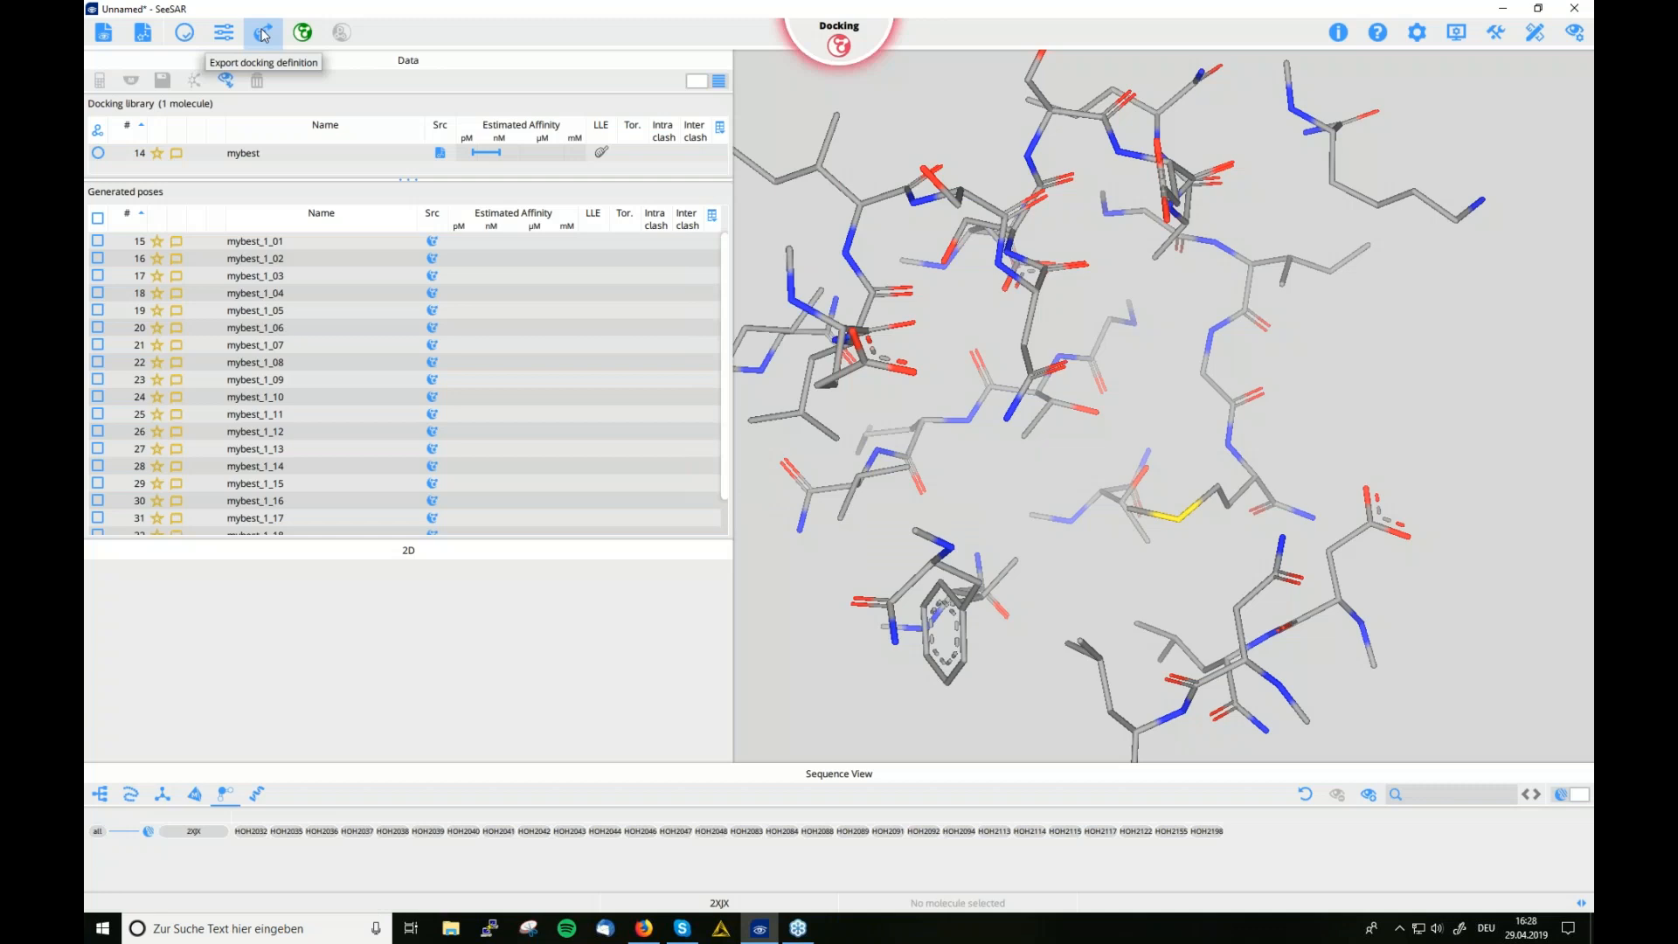
View the docking poses mybest_1_01 and mybest_1_02, check all generated poses, and calculate their estimated affinities
click(302, 243)
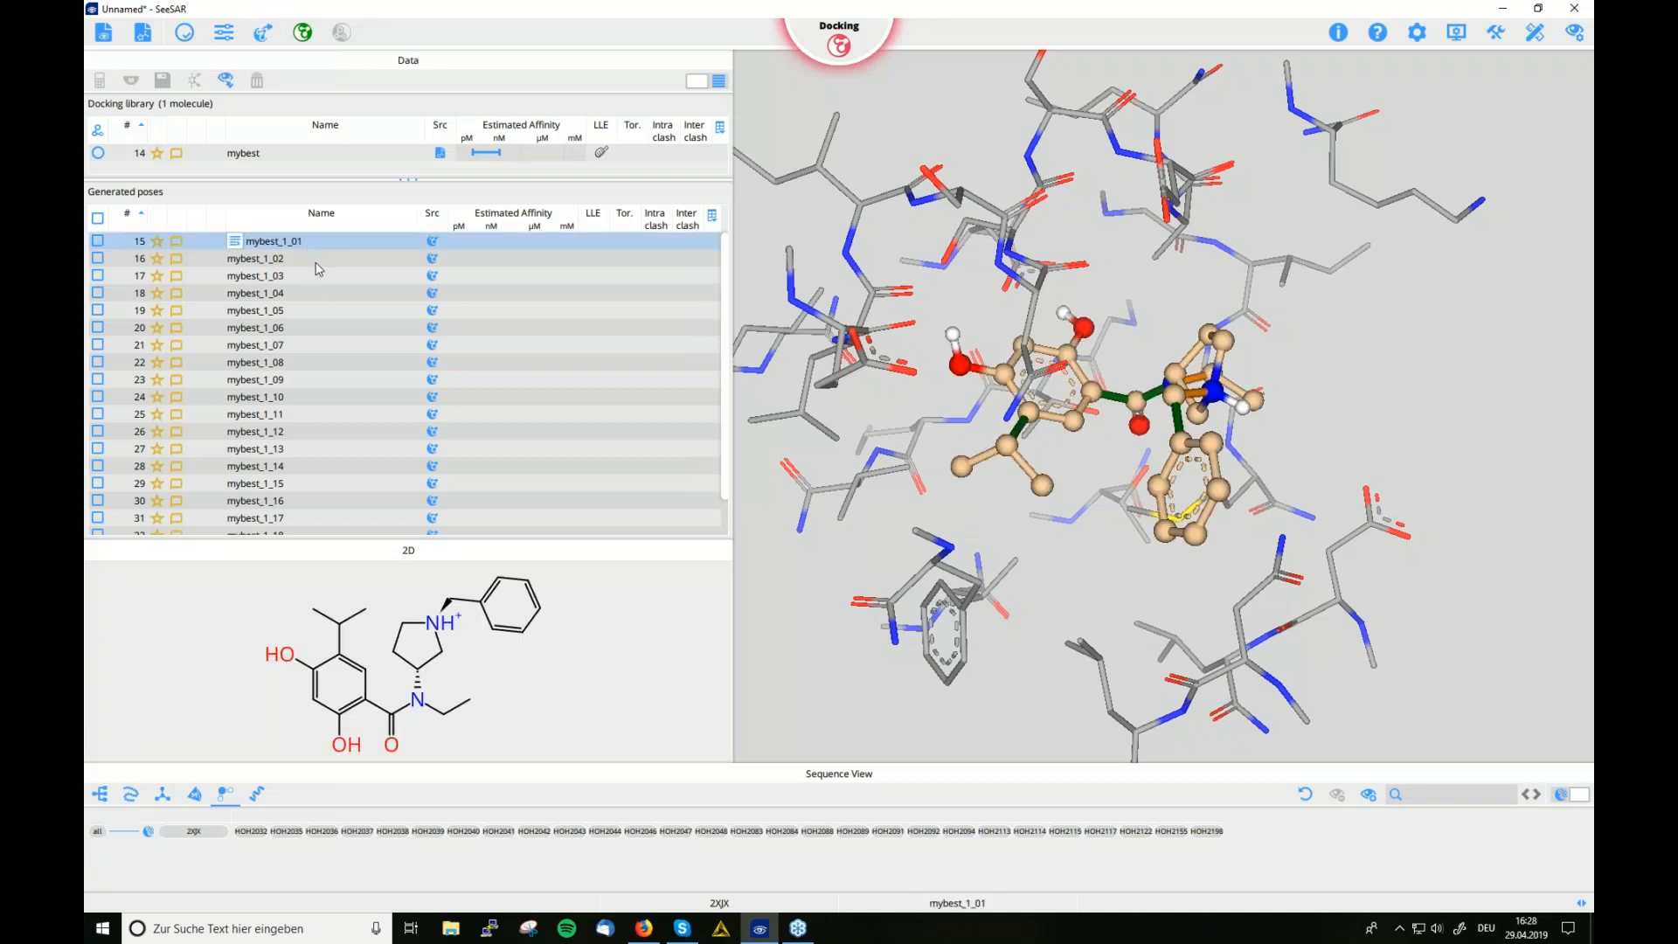
click(318, 261)
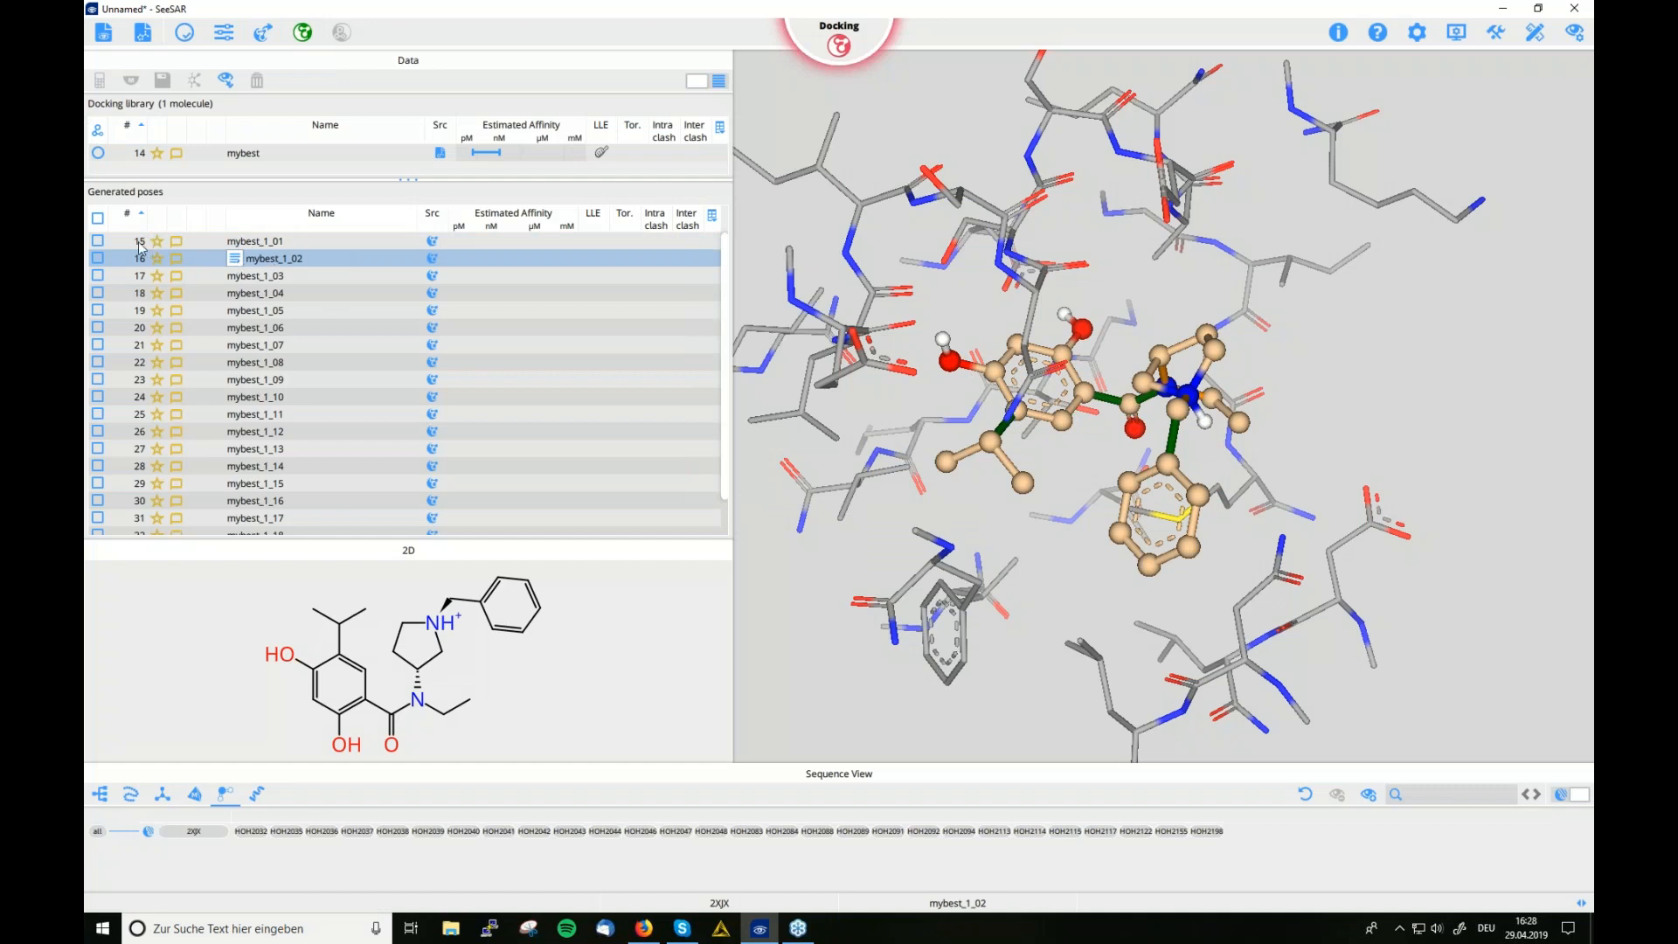
click(99, 218)
click(139, 231)
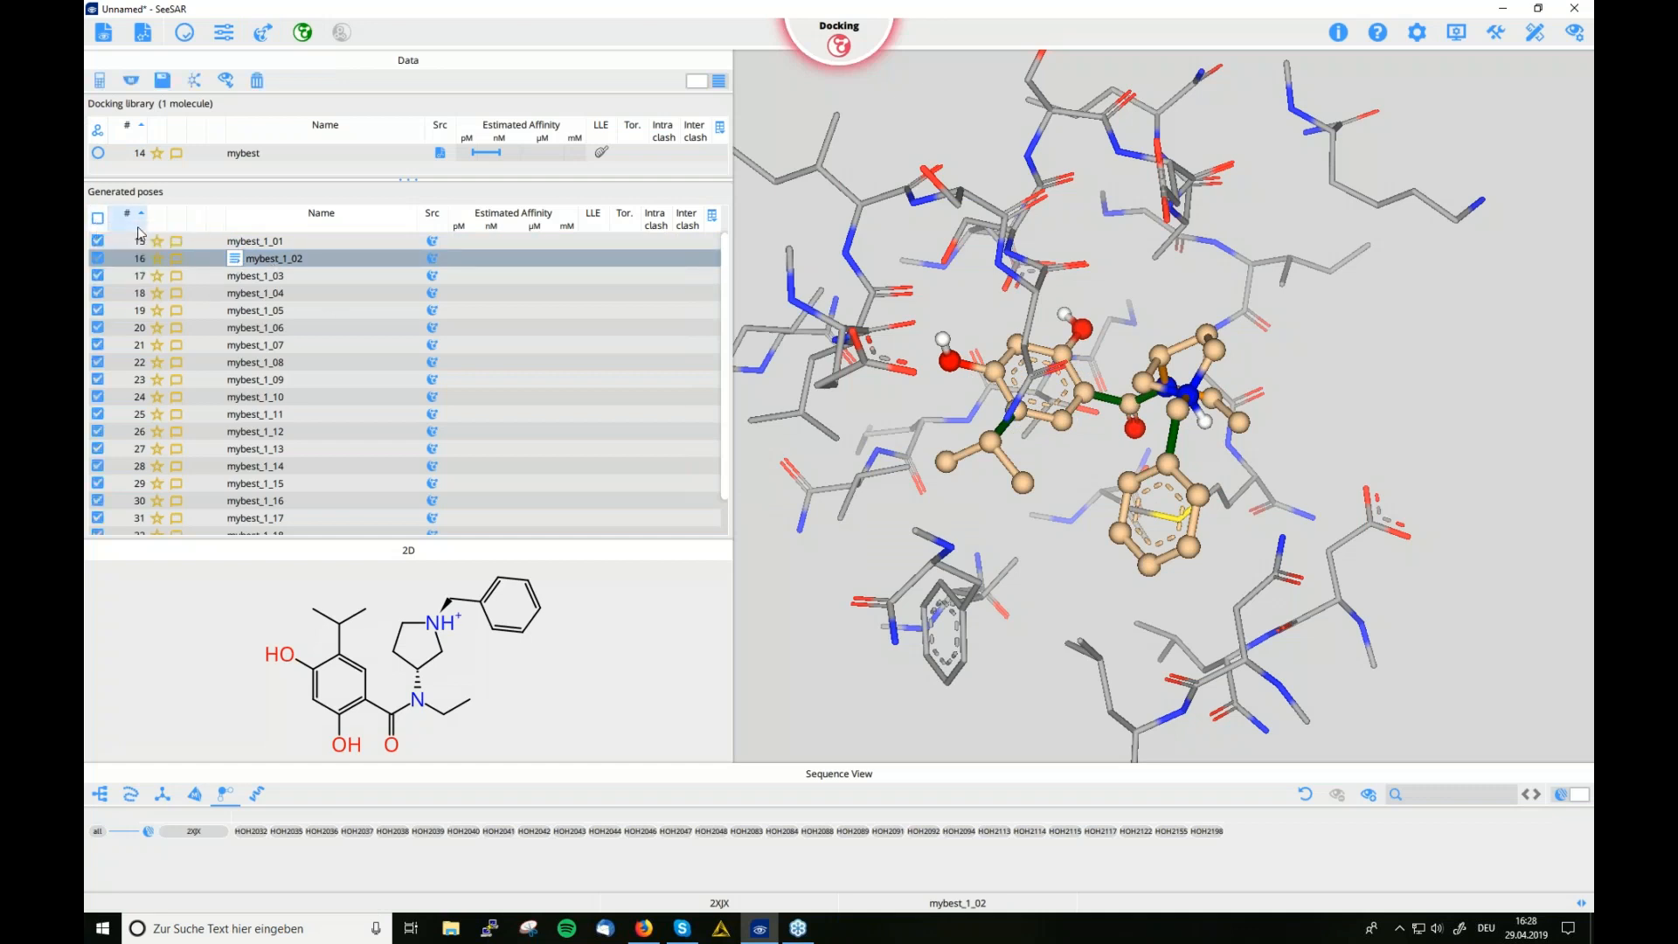
click(100, 81)
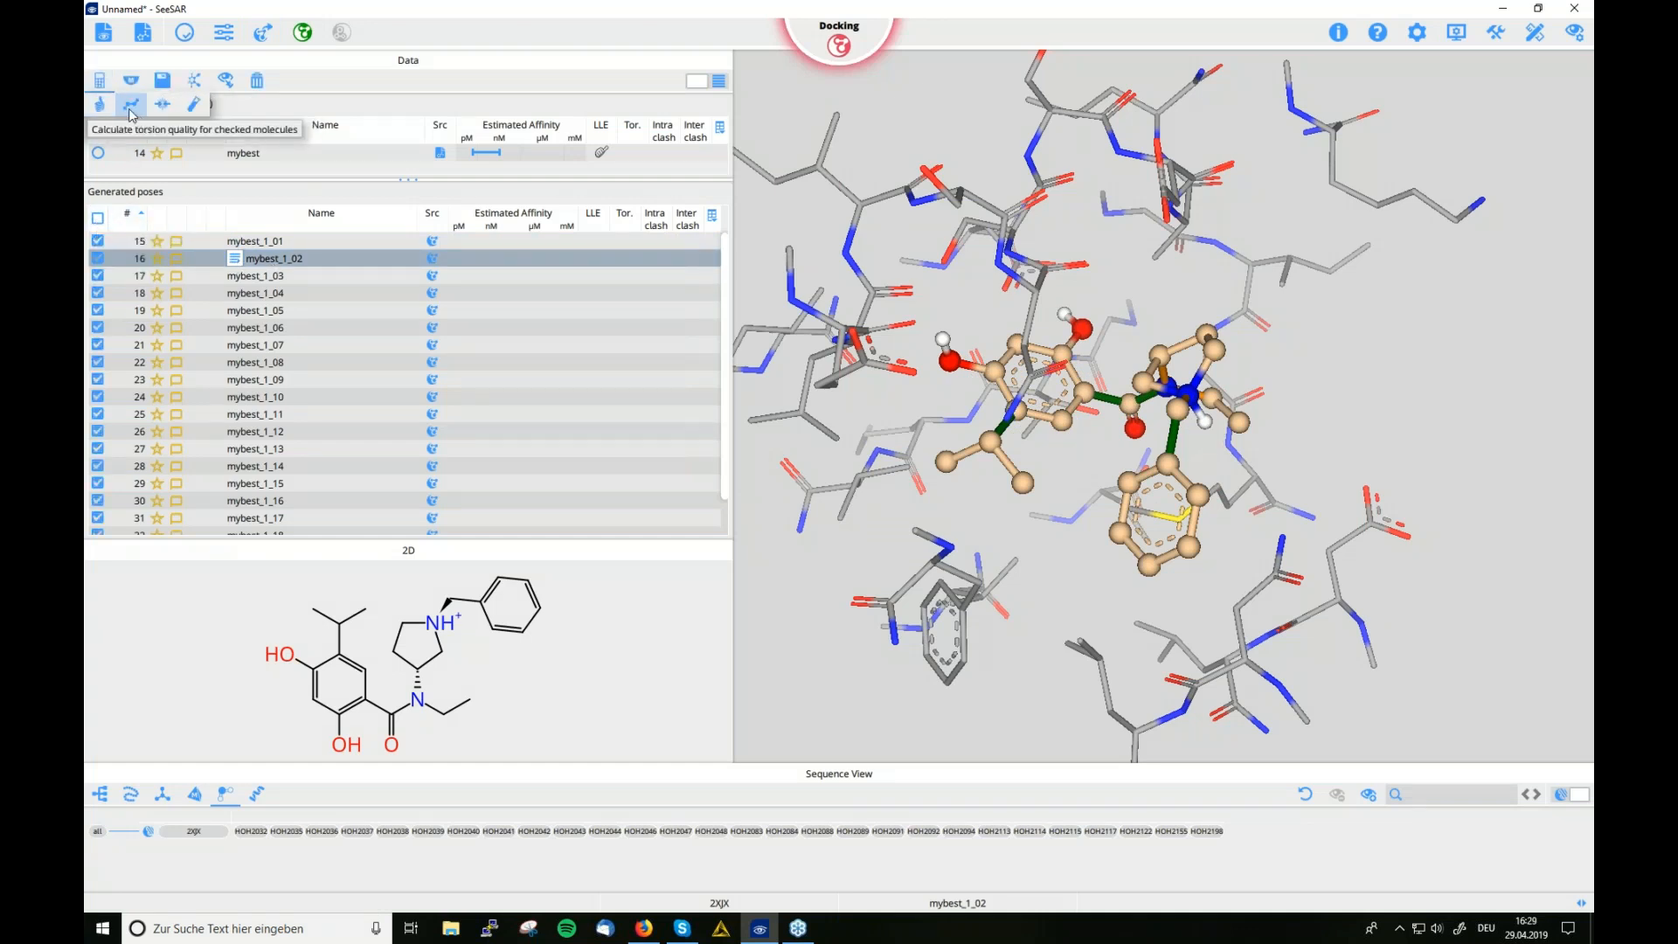
click(125, 106)
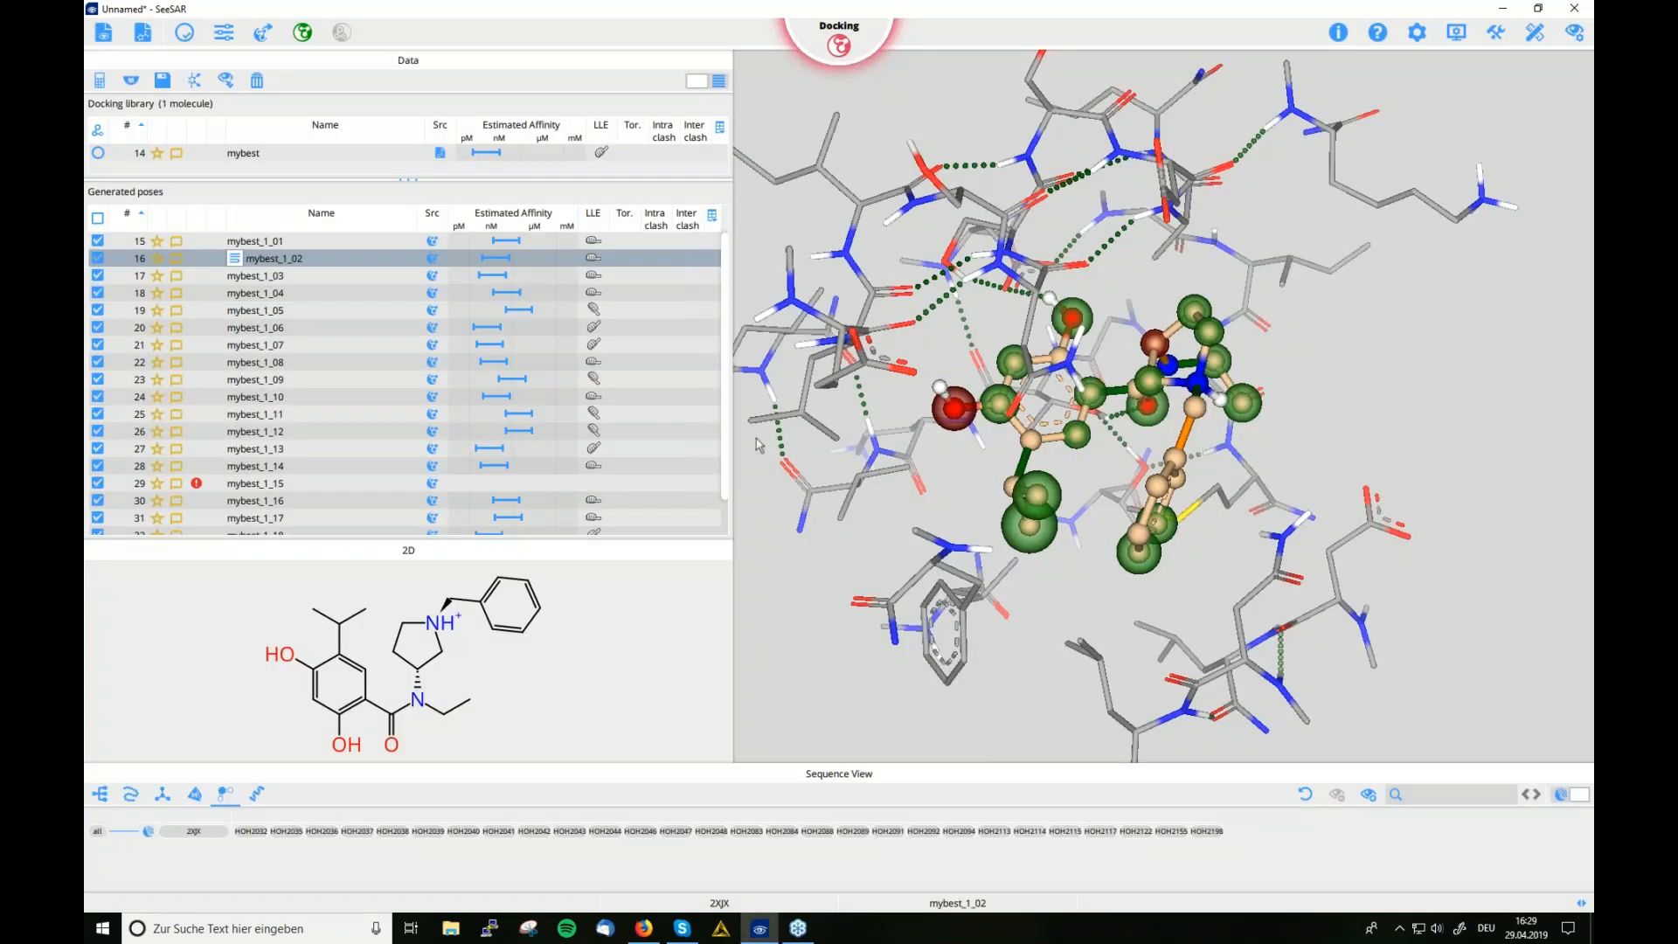
Calculate torsion quality and determine molecular clashes for all checked docking poses, and look through the rated list
scroll(728, 333, down, 1)
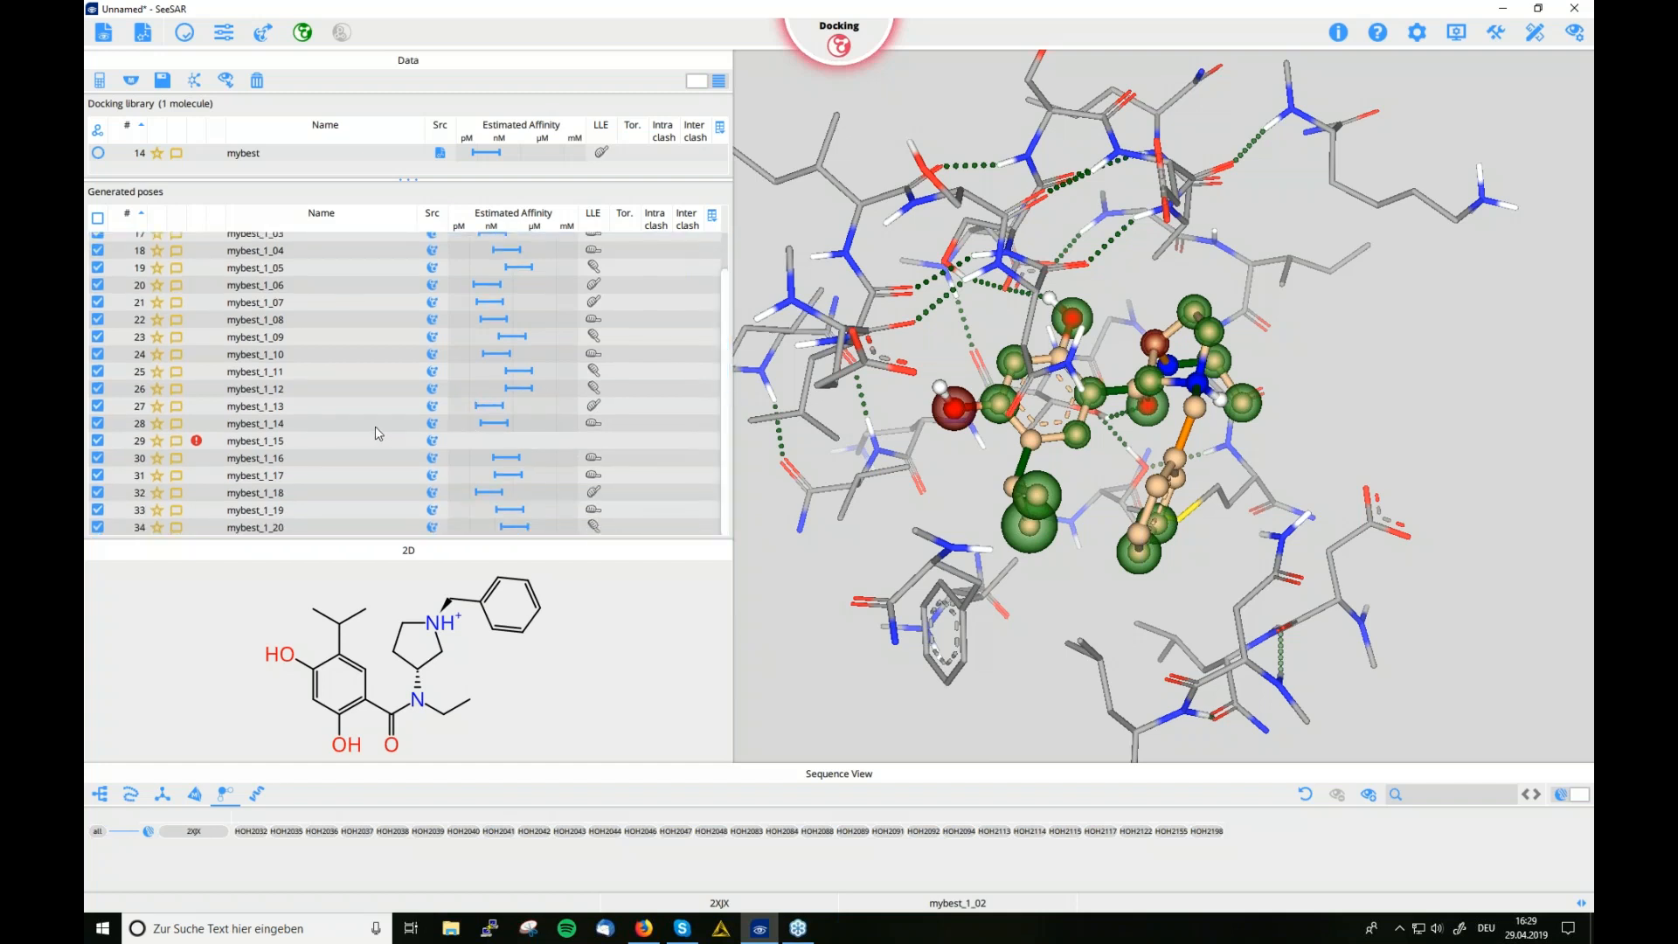
scroll(378, 433, up, 1)
click(131, 80)
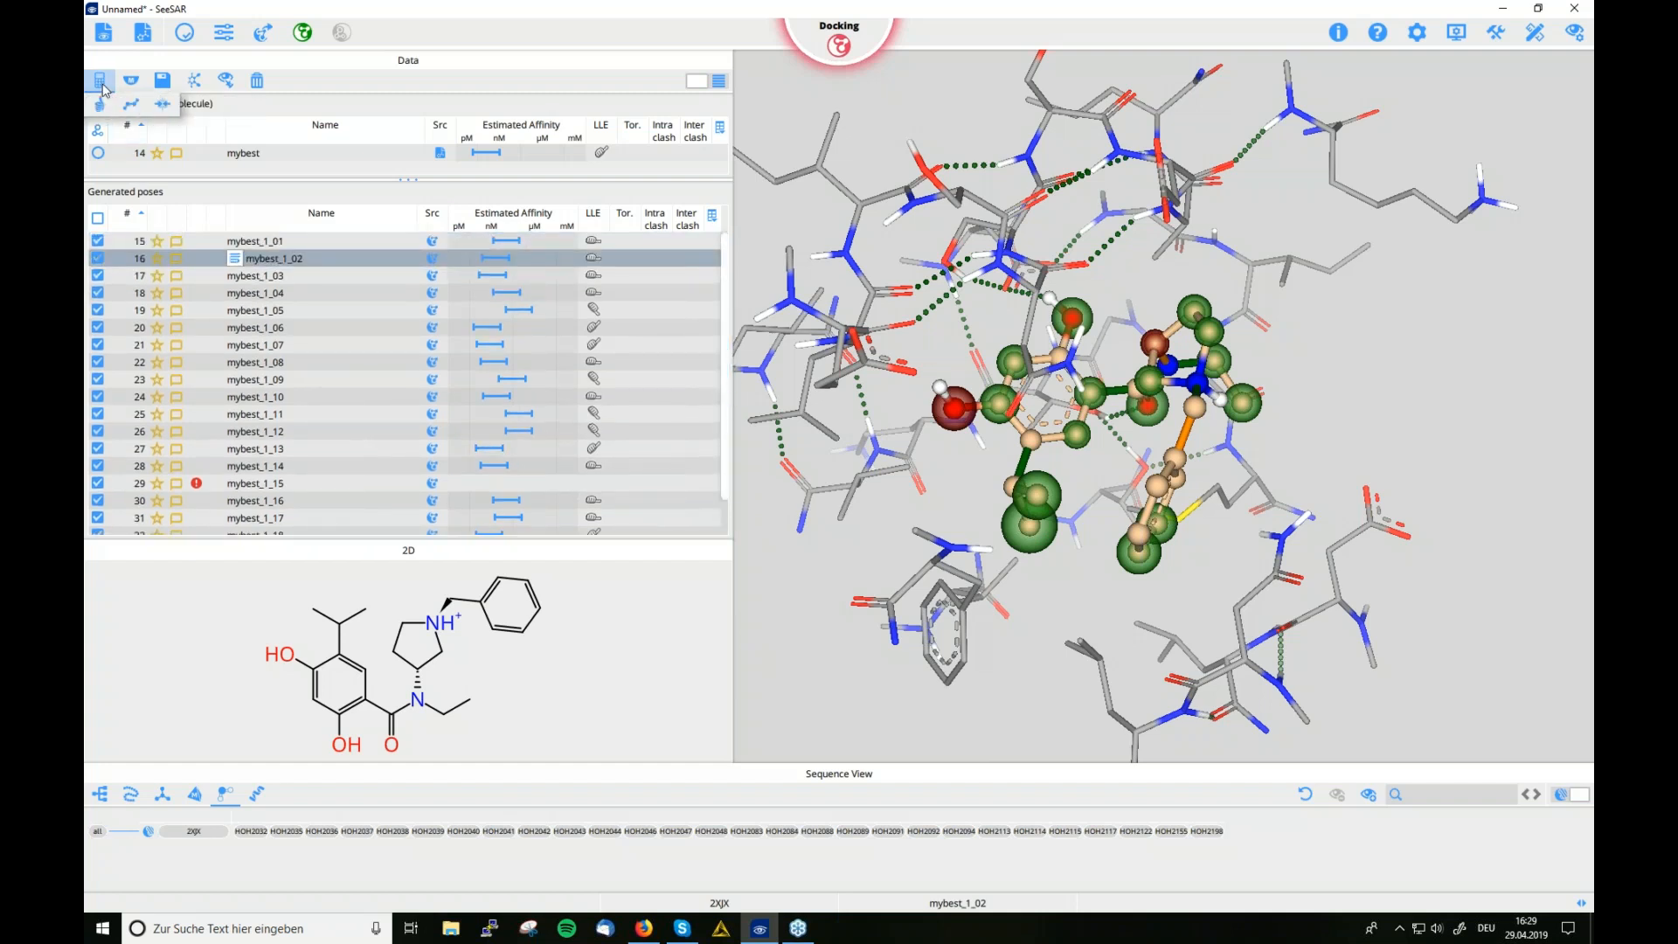
click(132, 106)
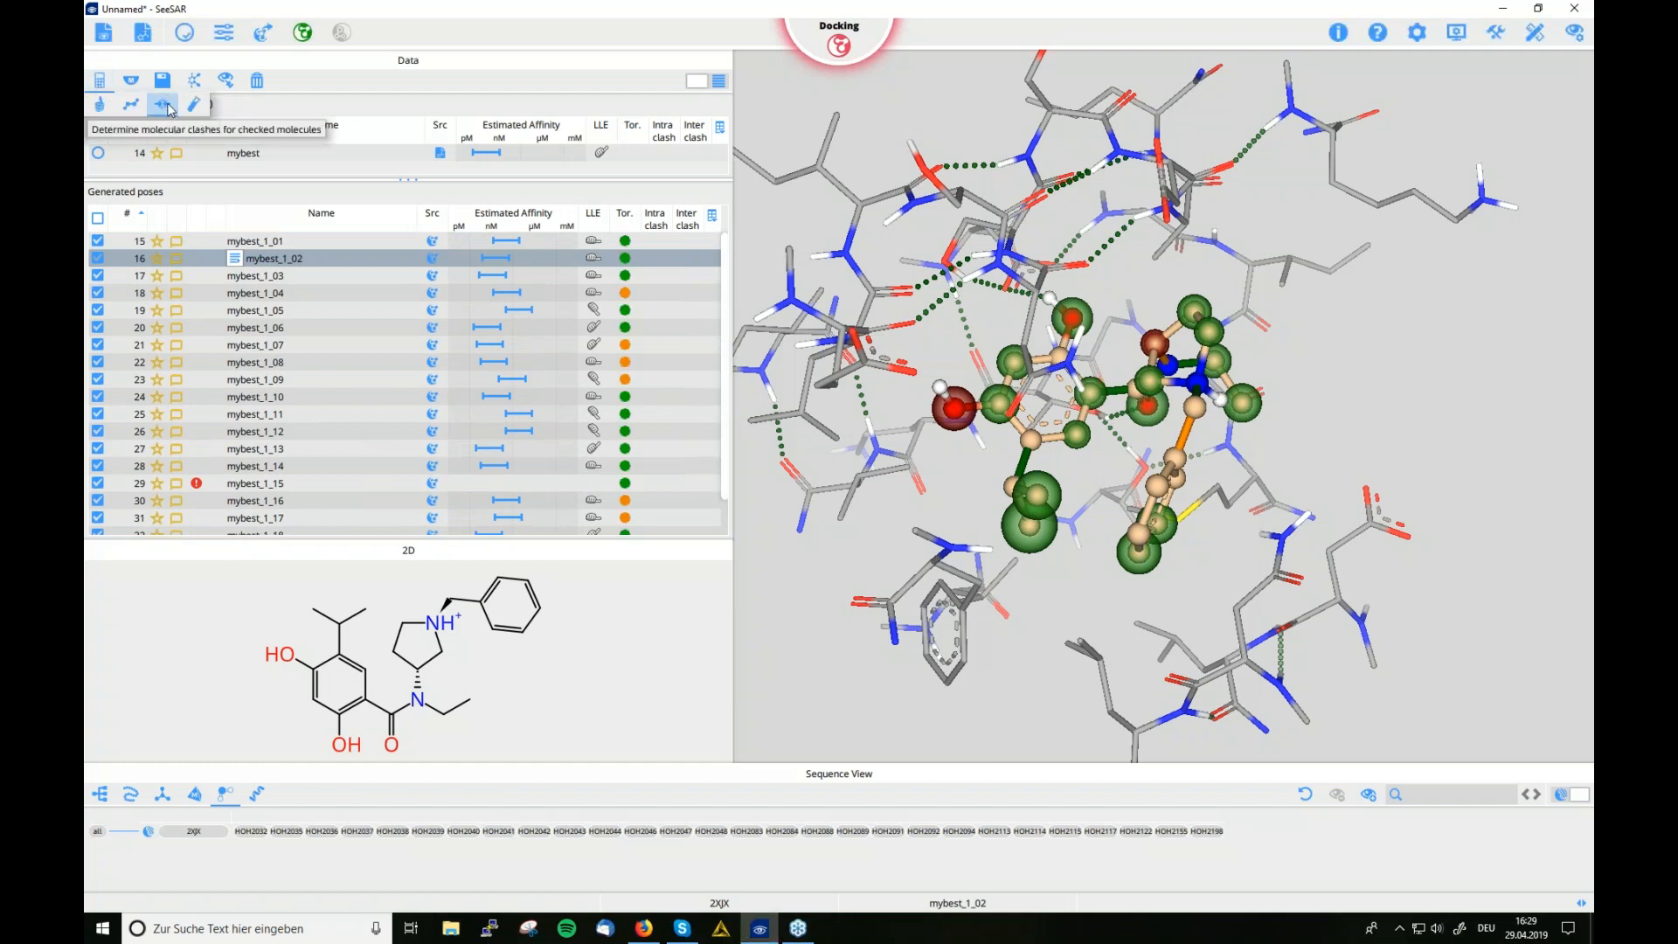
click(168, 108)
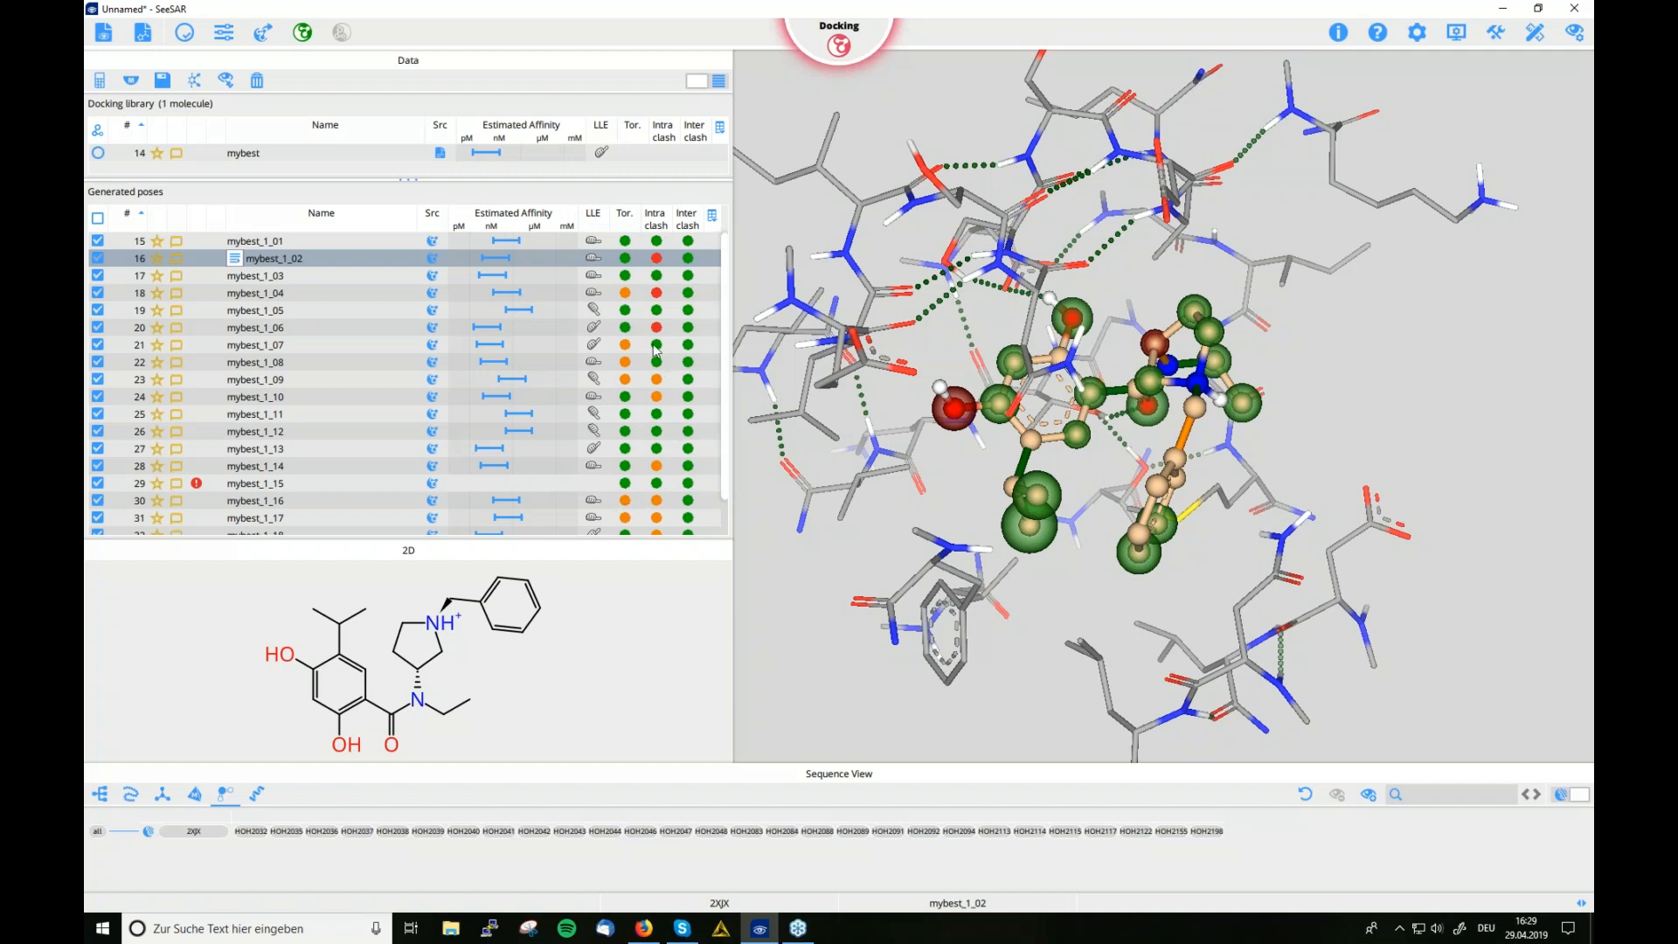
scroll(633, 444, down, 1)
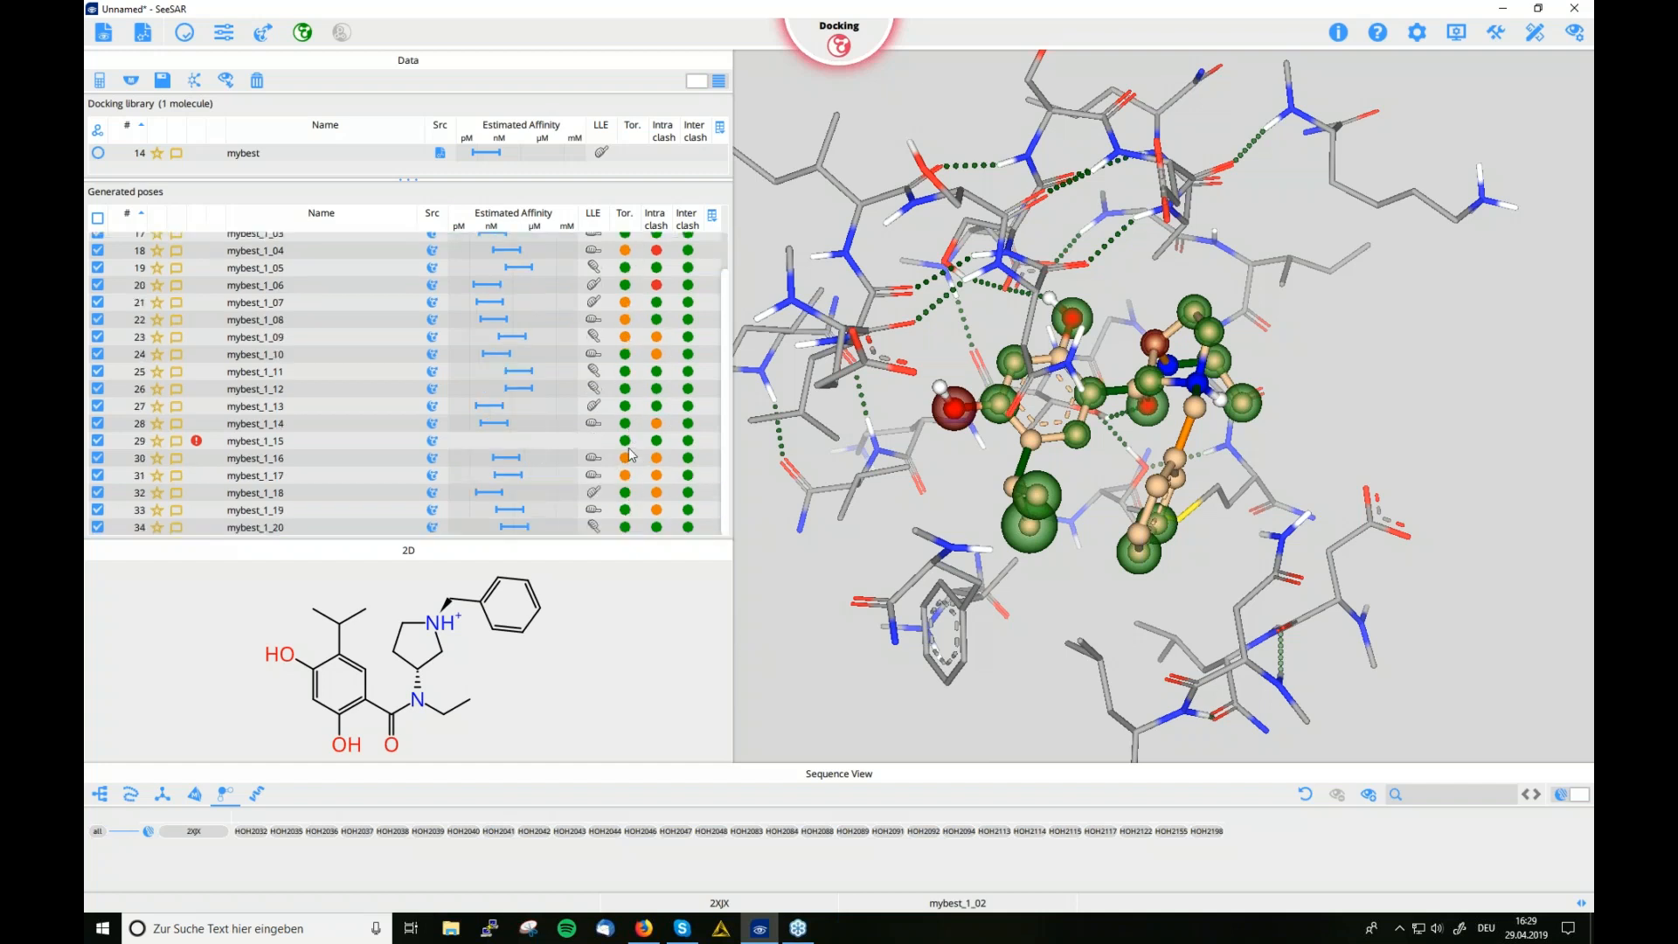
scroll(635, 494, up, 1)
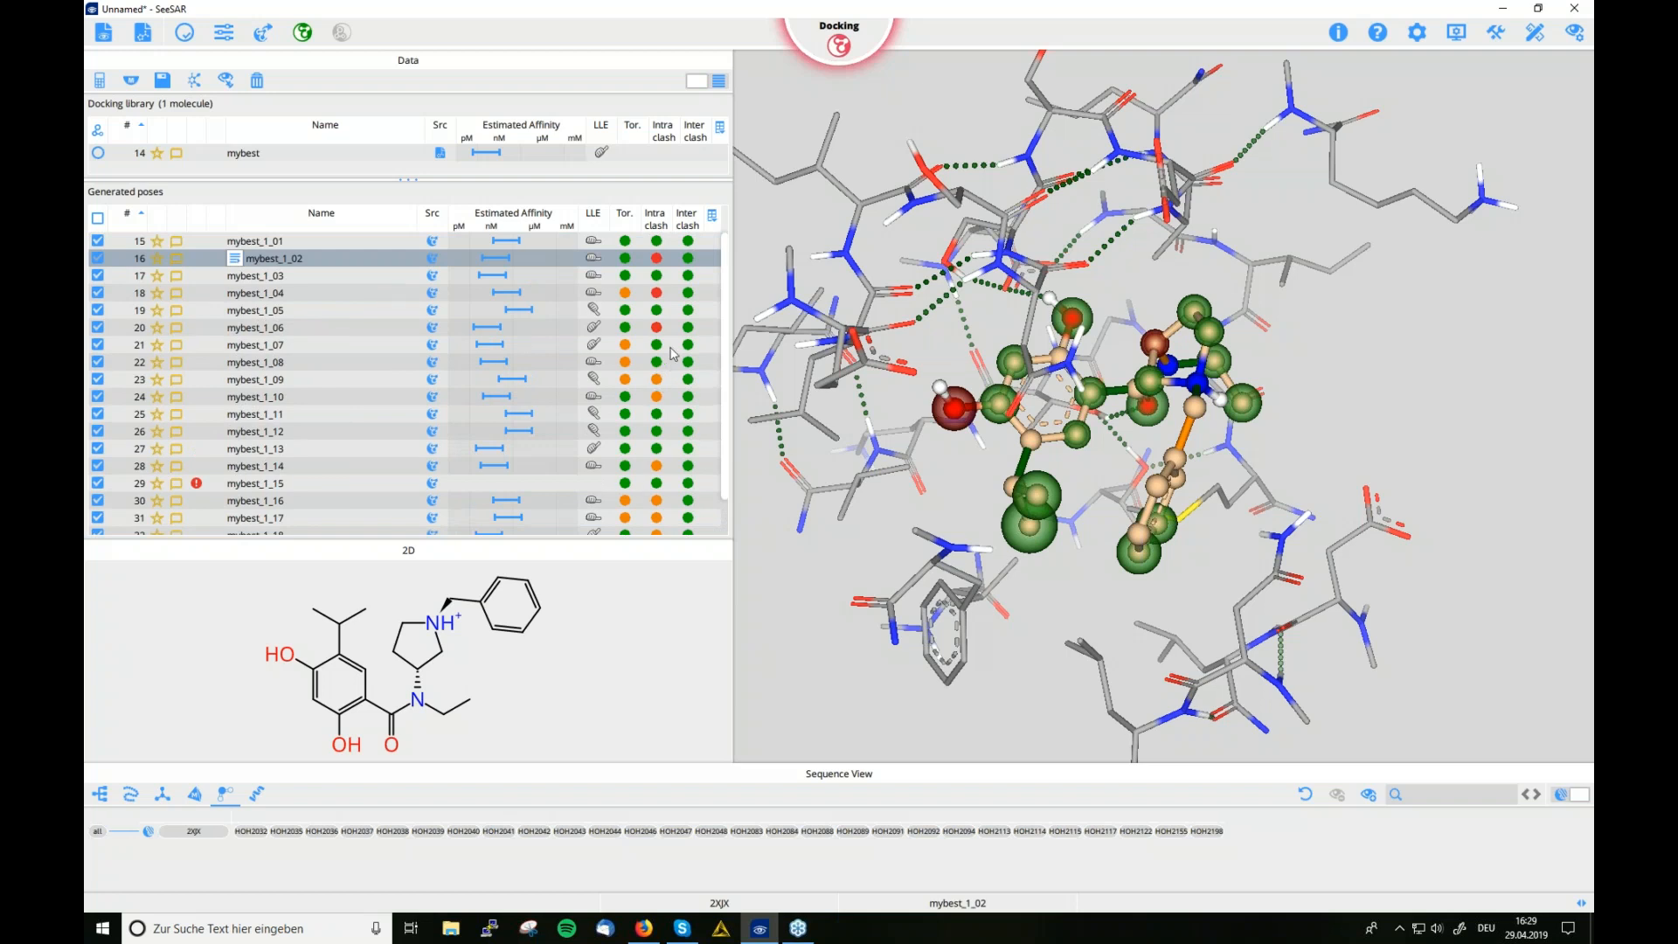
Turn on the 3D display of molecular clashes and examine the intramolecular clash of pose mybest_1_02 up close
click(662, 260)
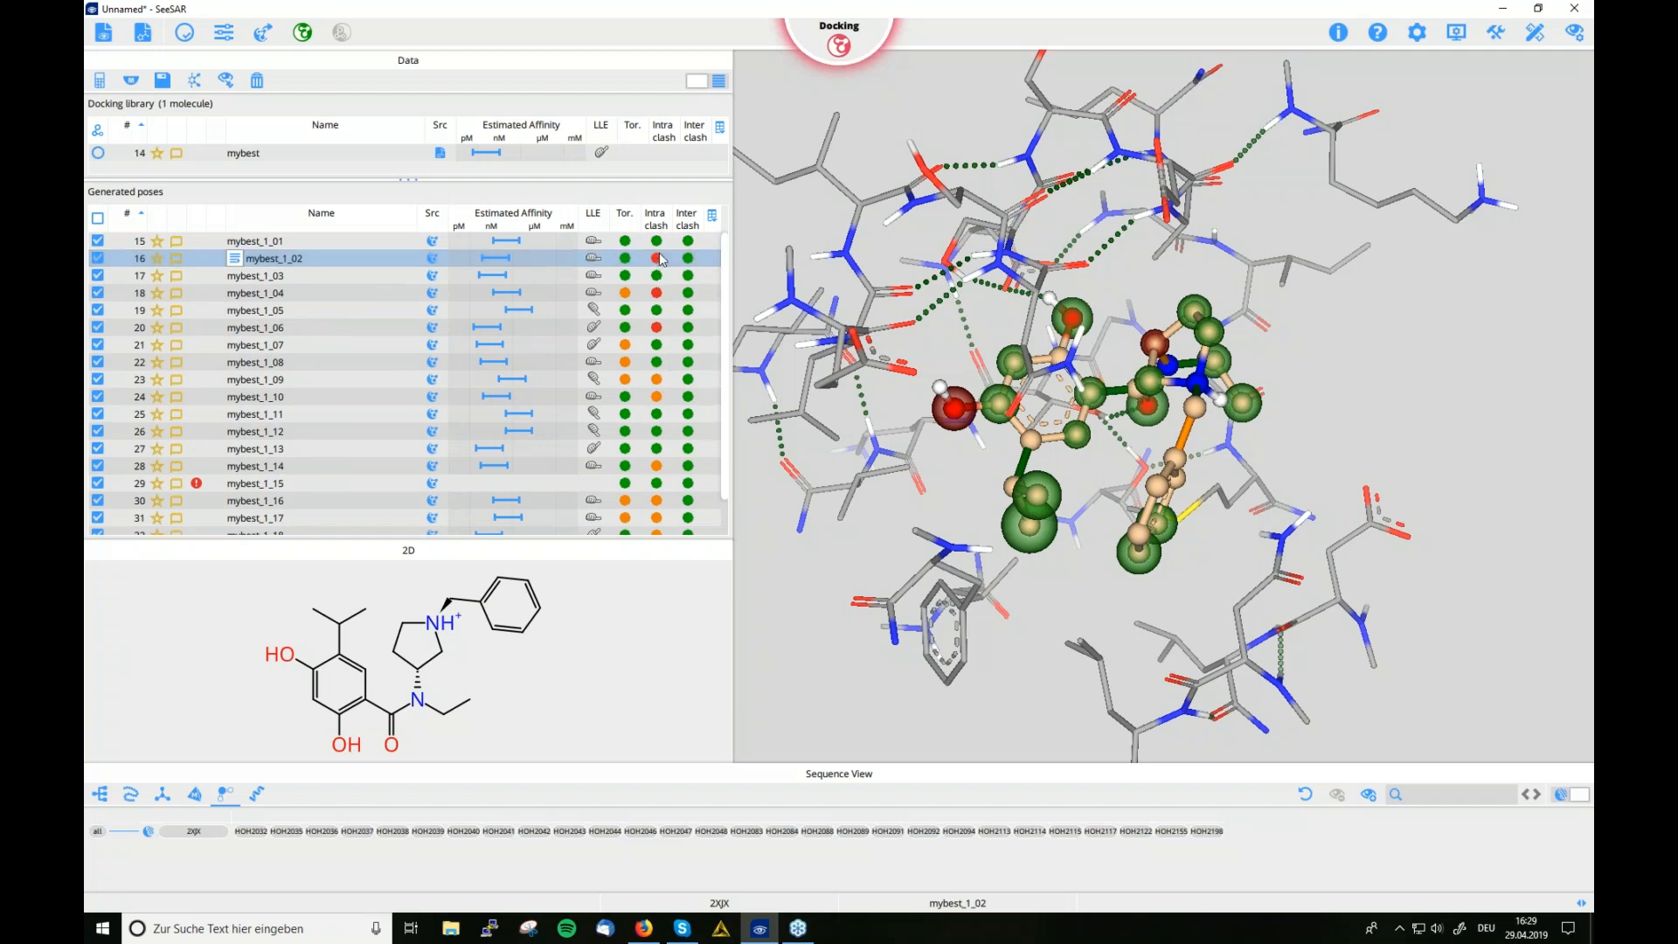
click(1574, 35)
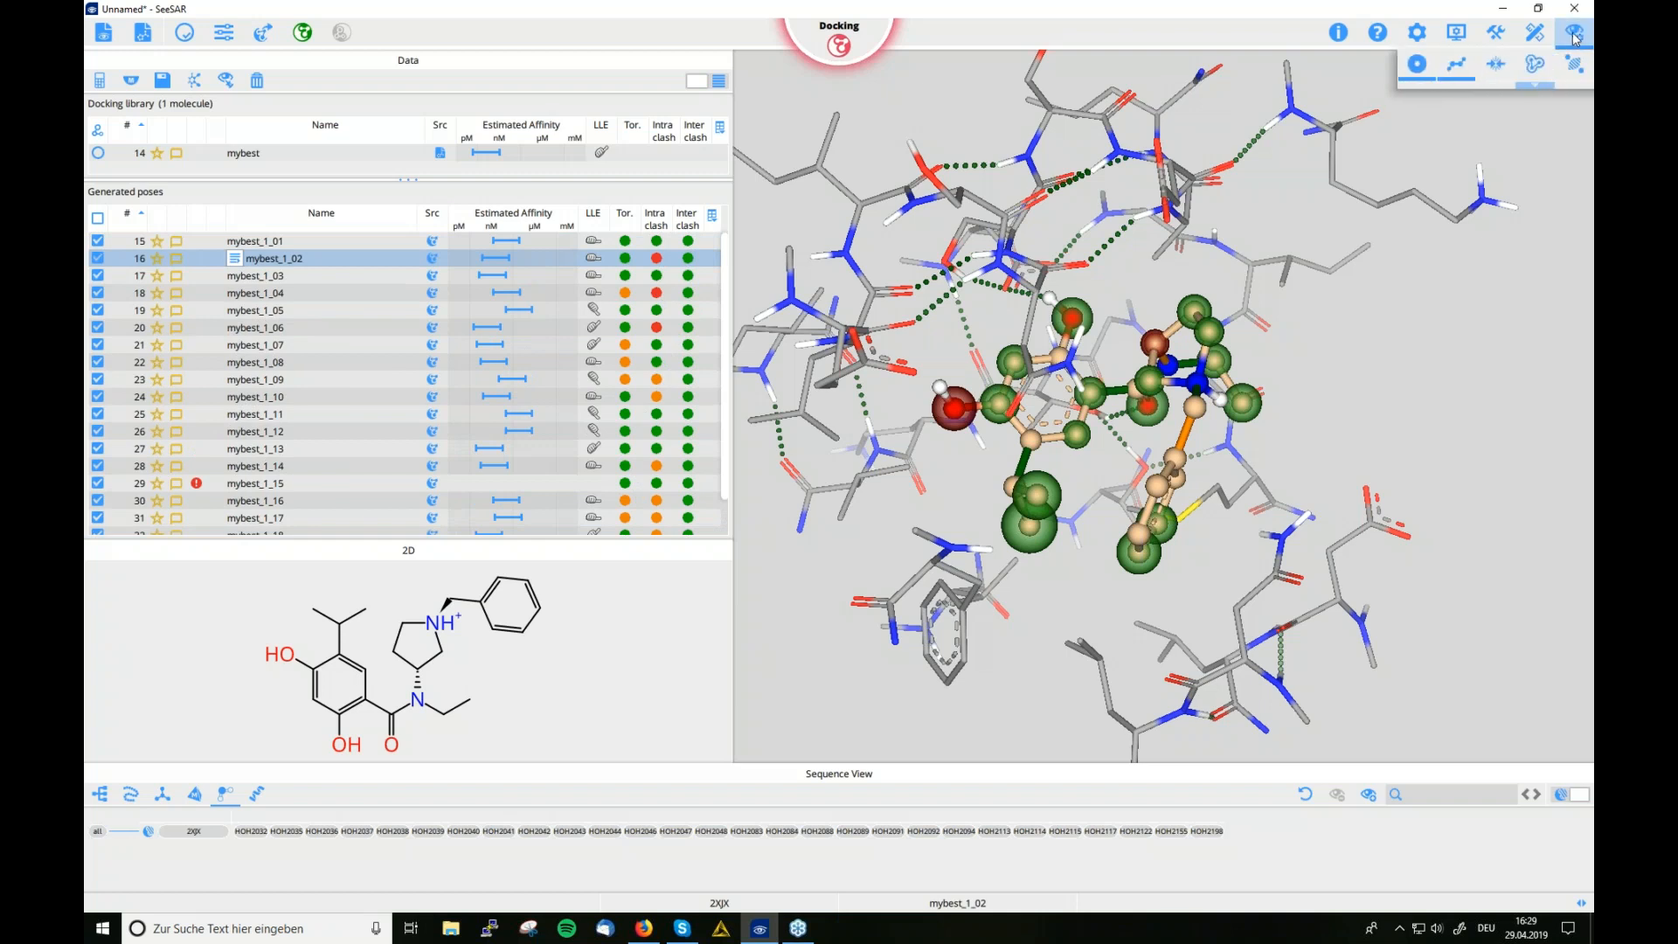
click(1498, 70)
drag(1275, 507, 1267, 460)
drag(1251, 346, 1114, 451)
scroll(1182, 441, up, 3)
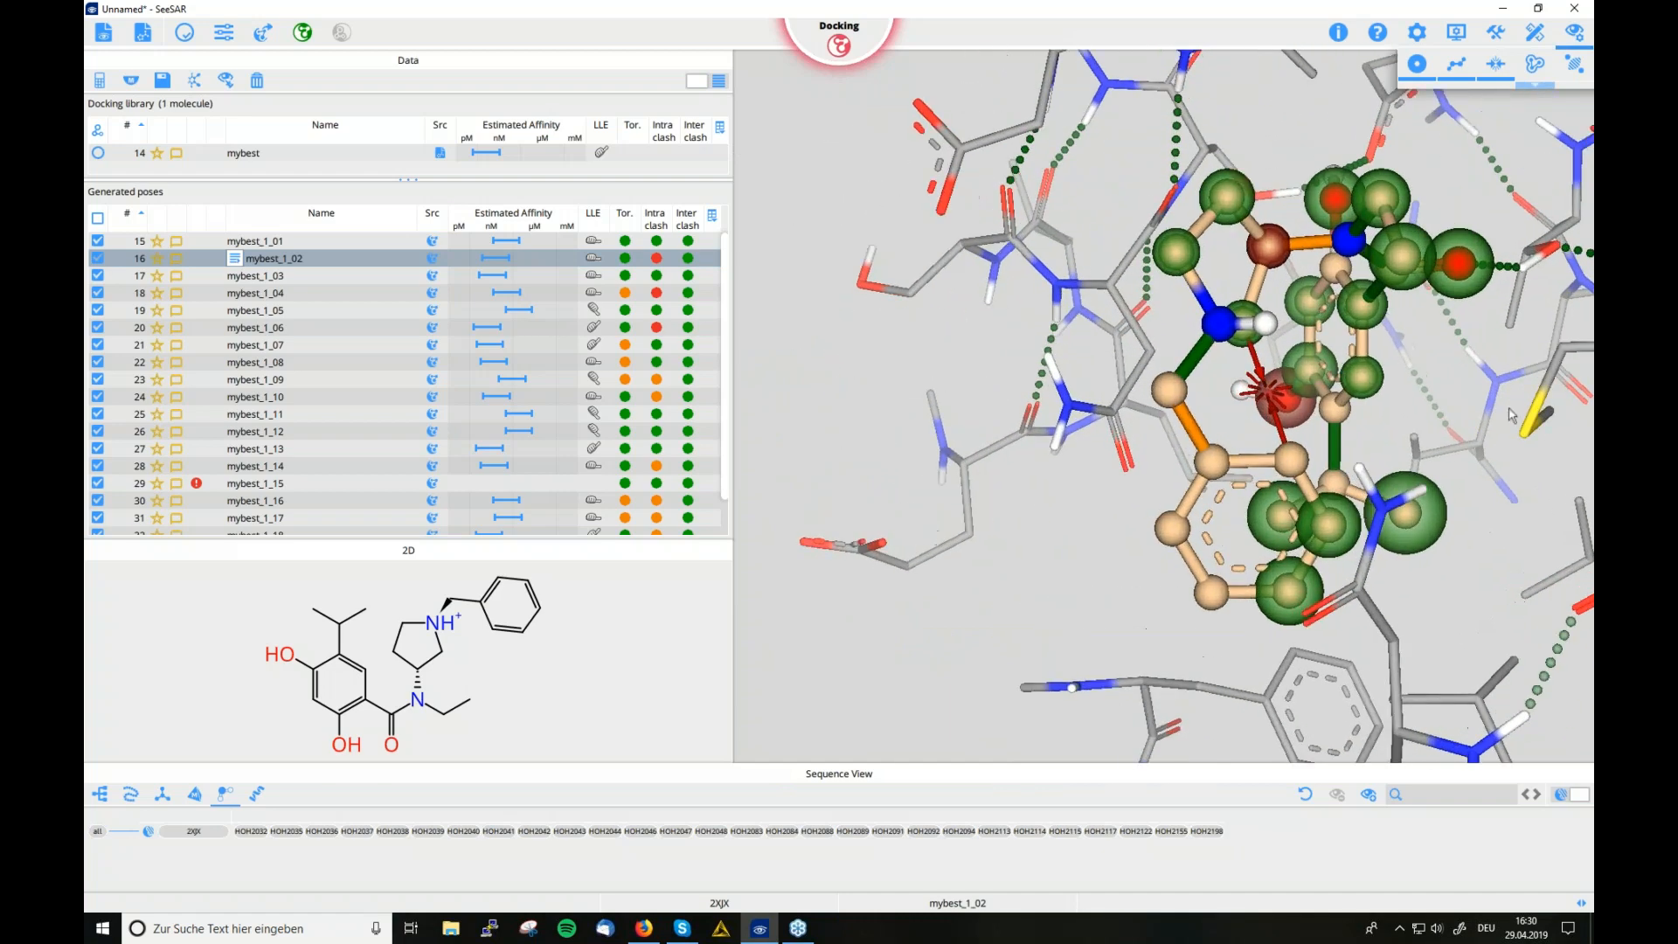
drag(1405, 422, 1434, 421)
drag(1475, 415, 1573, 425)
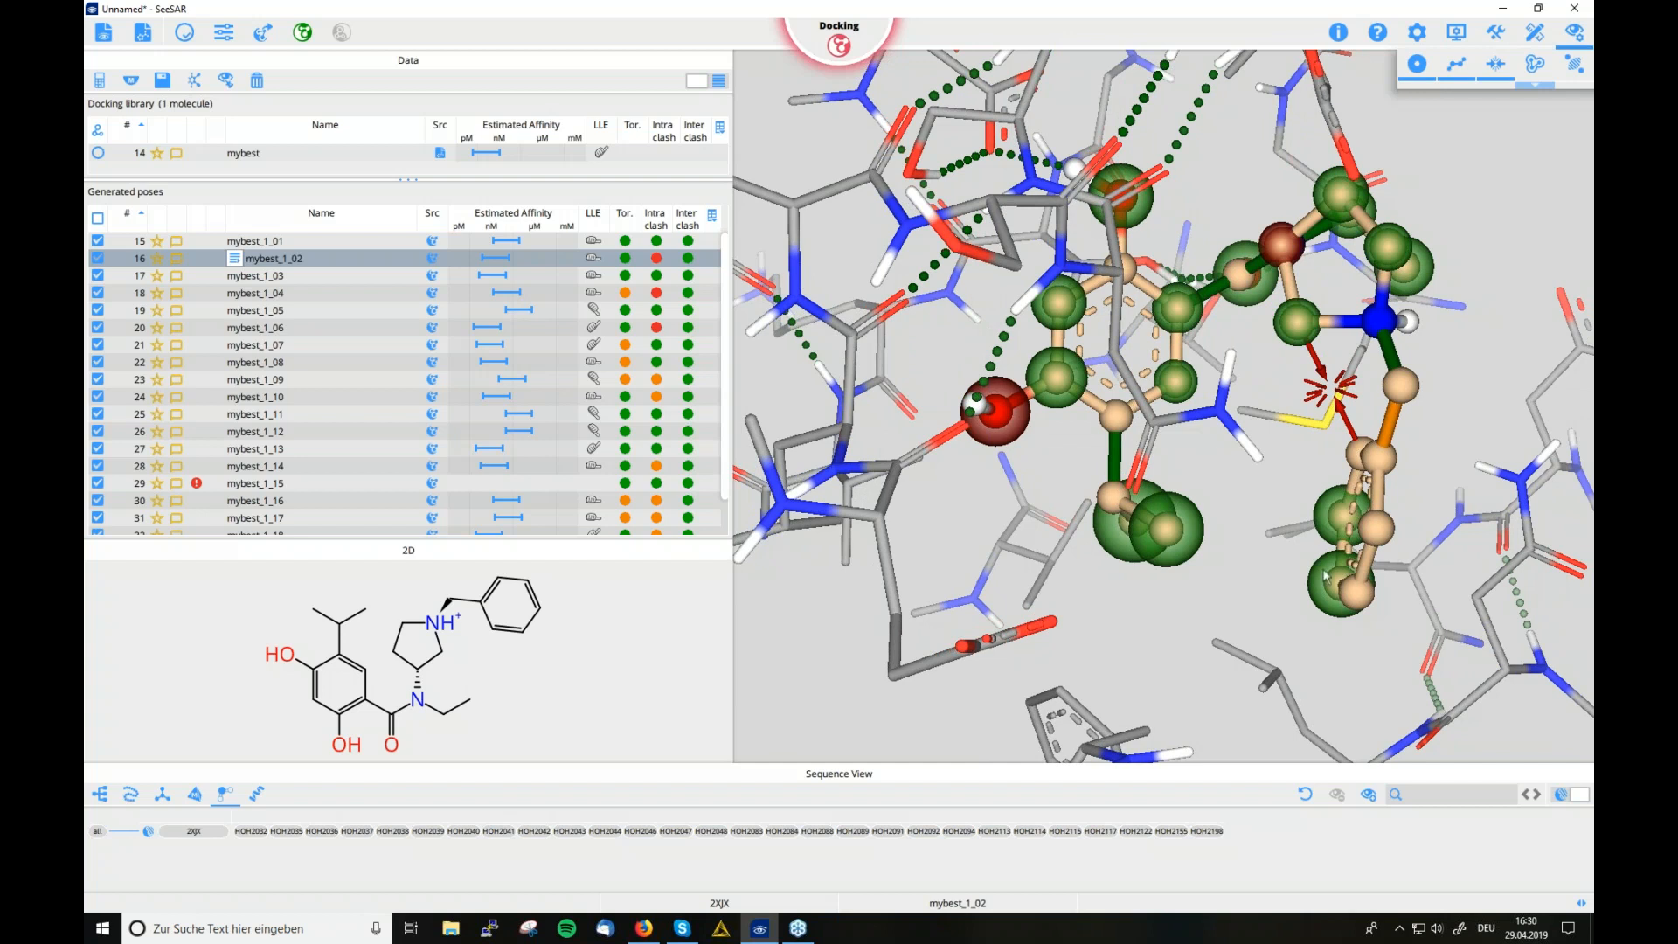
Measure the distance between the two clashing carbon atoms in mybest_1_02, and remove the distance label
click(1532, 49)
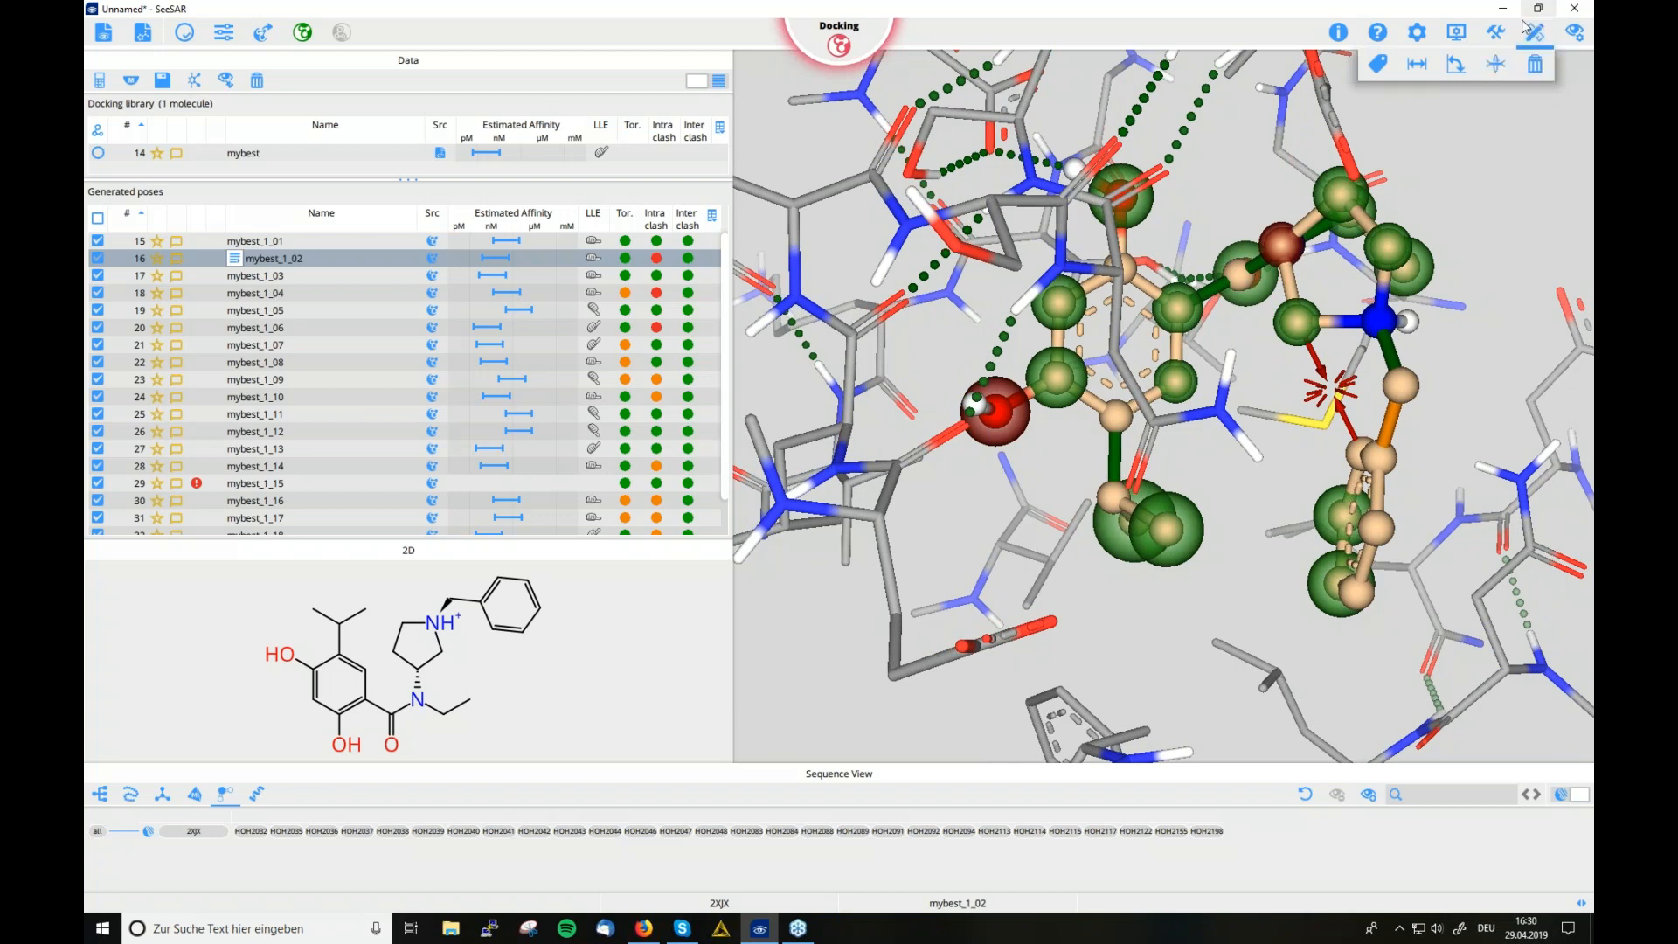
click(1422, 71)
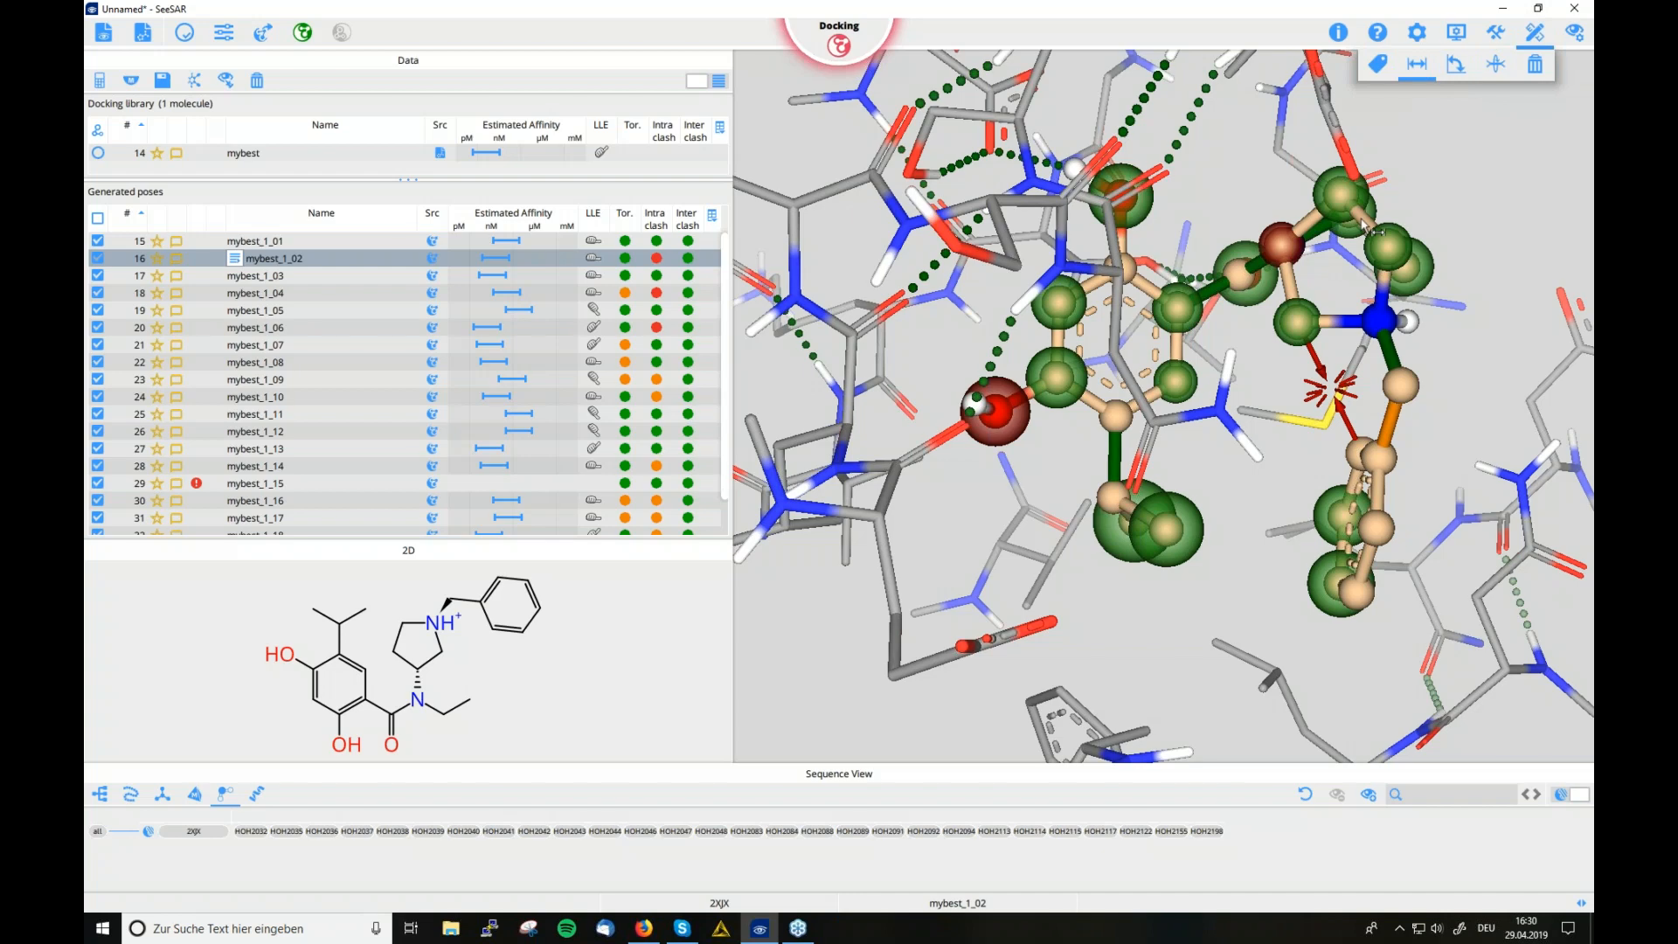
click(1300, 331)
click(1358, 454)
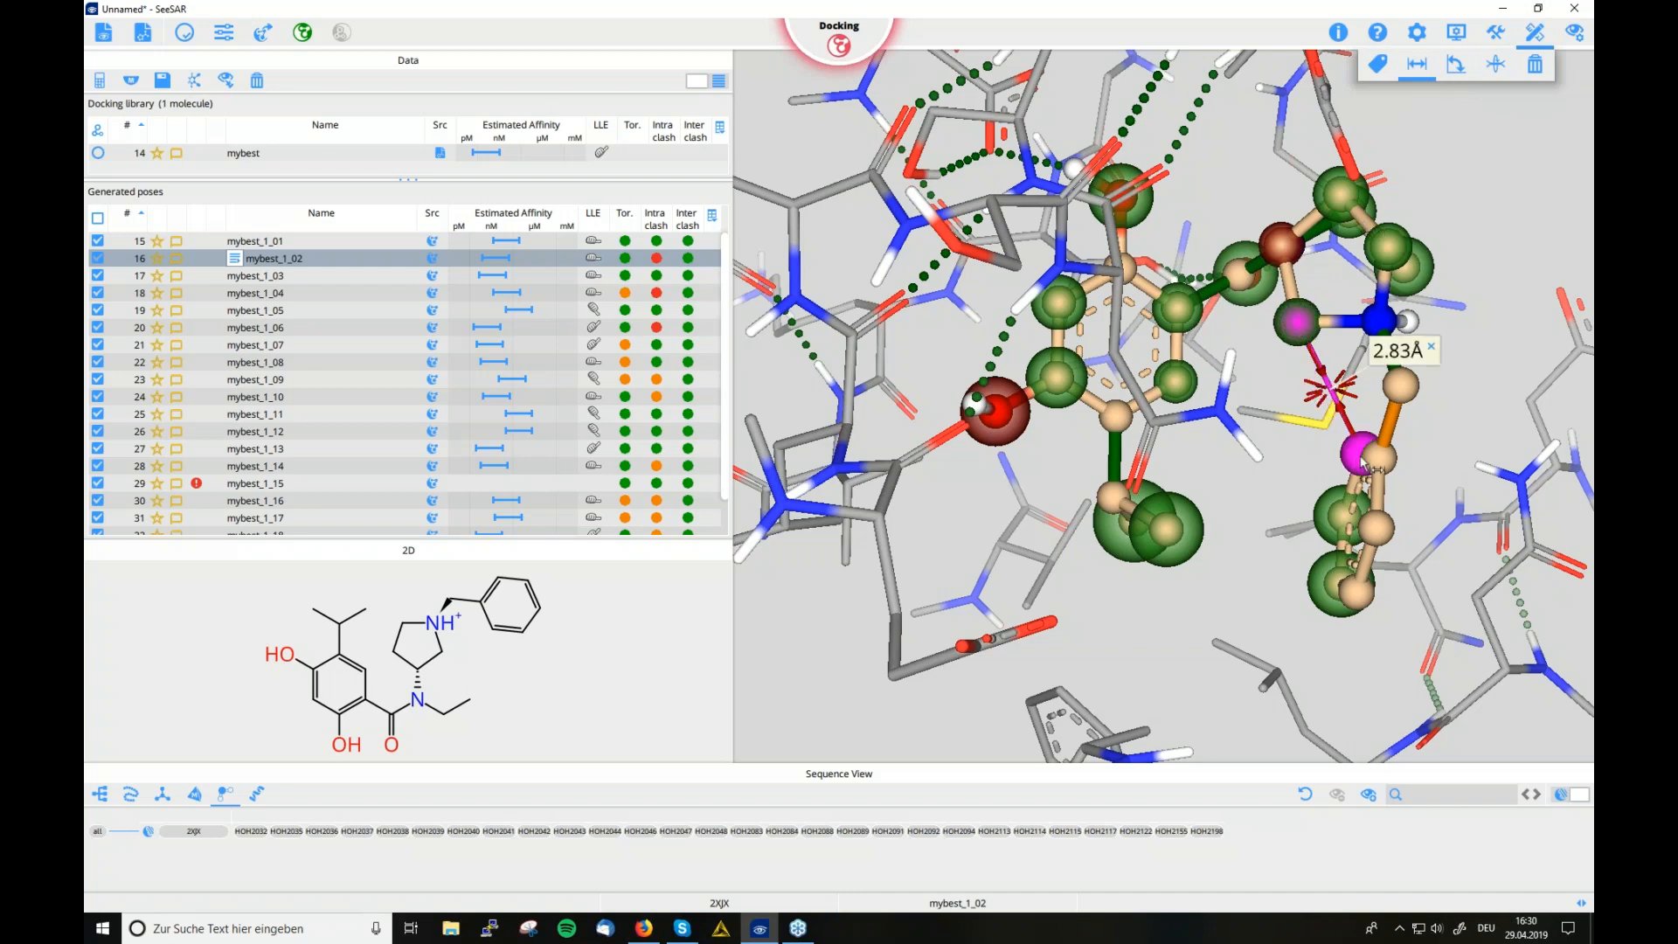
drag(1299, 472, 1336, 480)
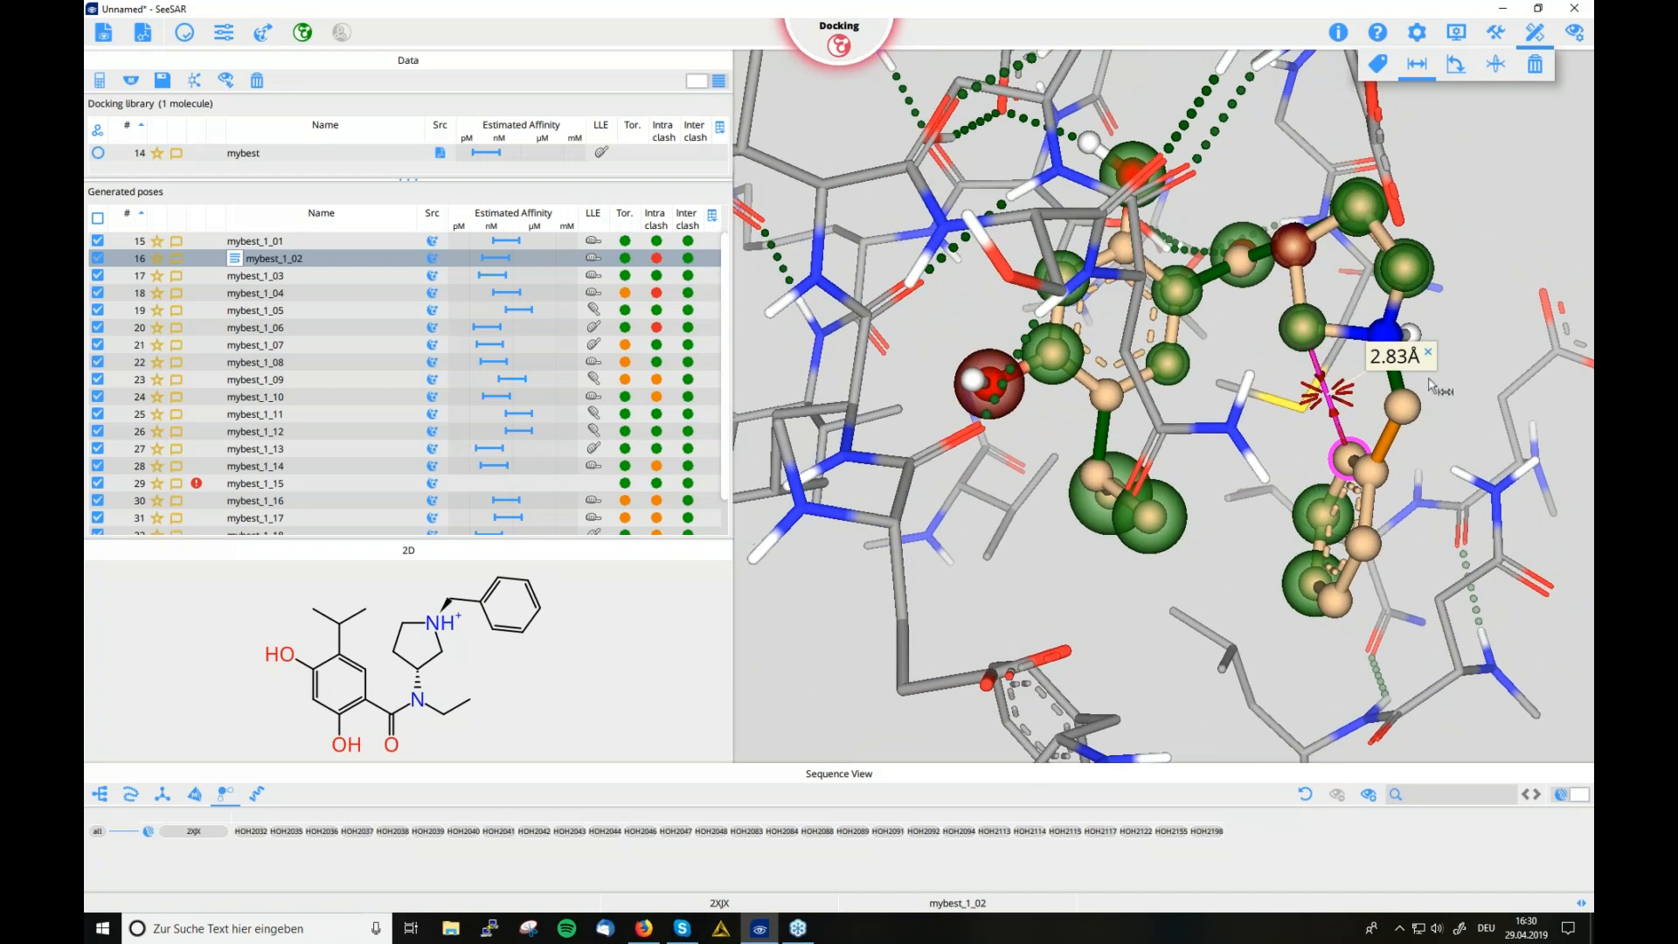
click(1427, 354)
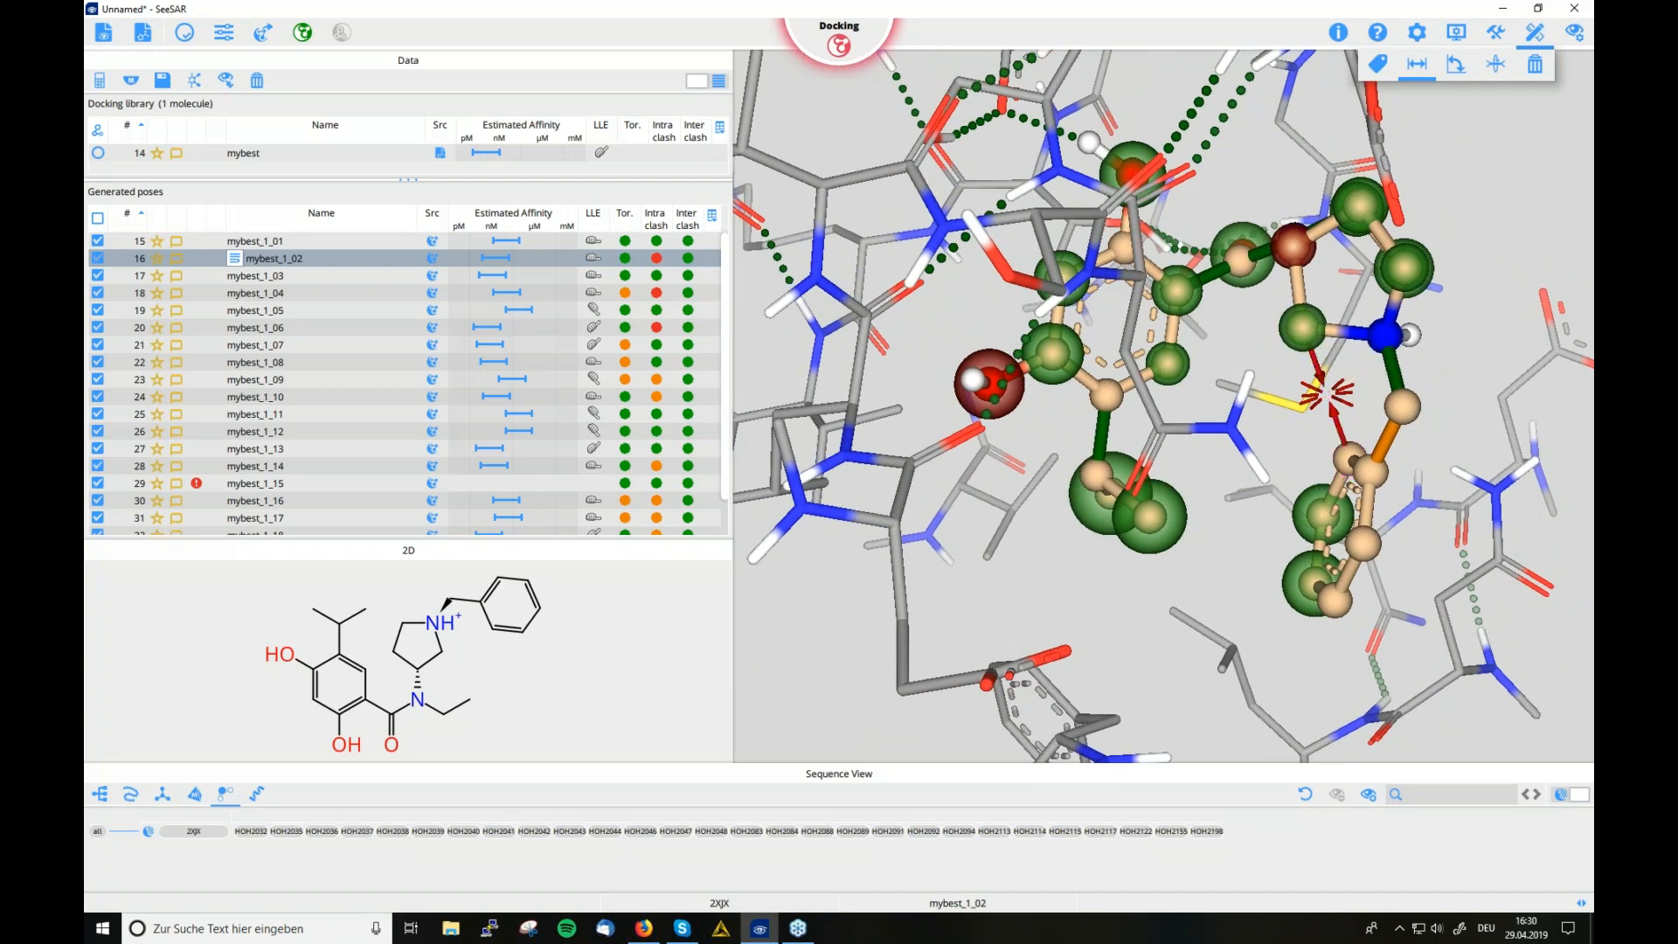
click(1535, 32)
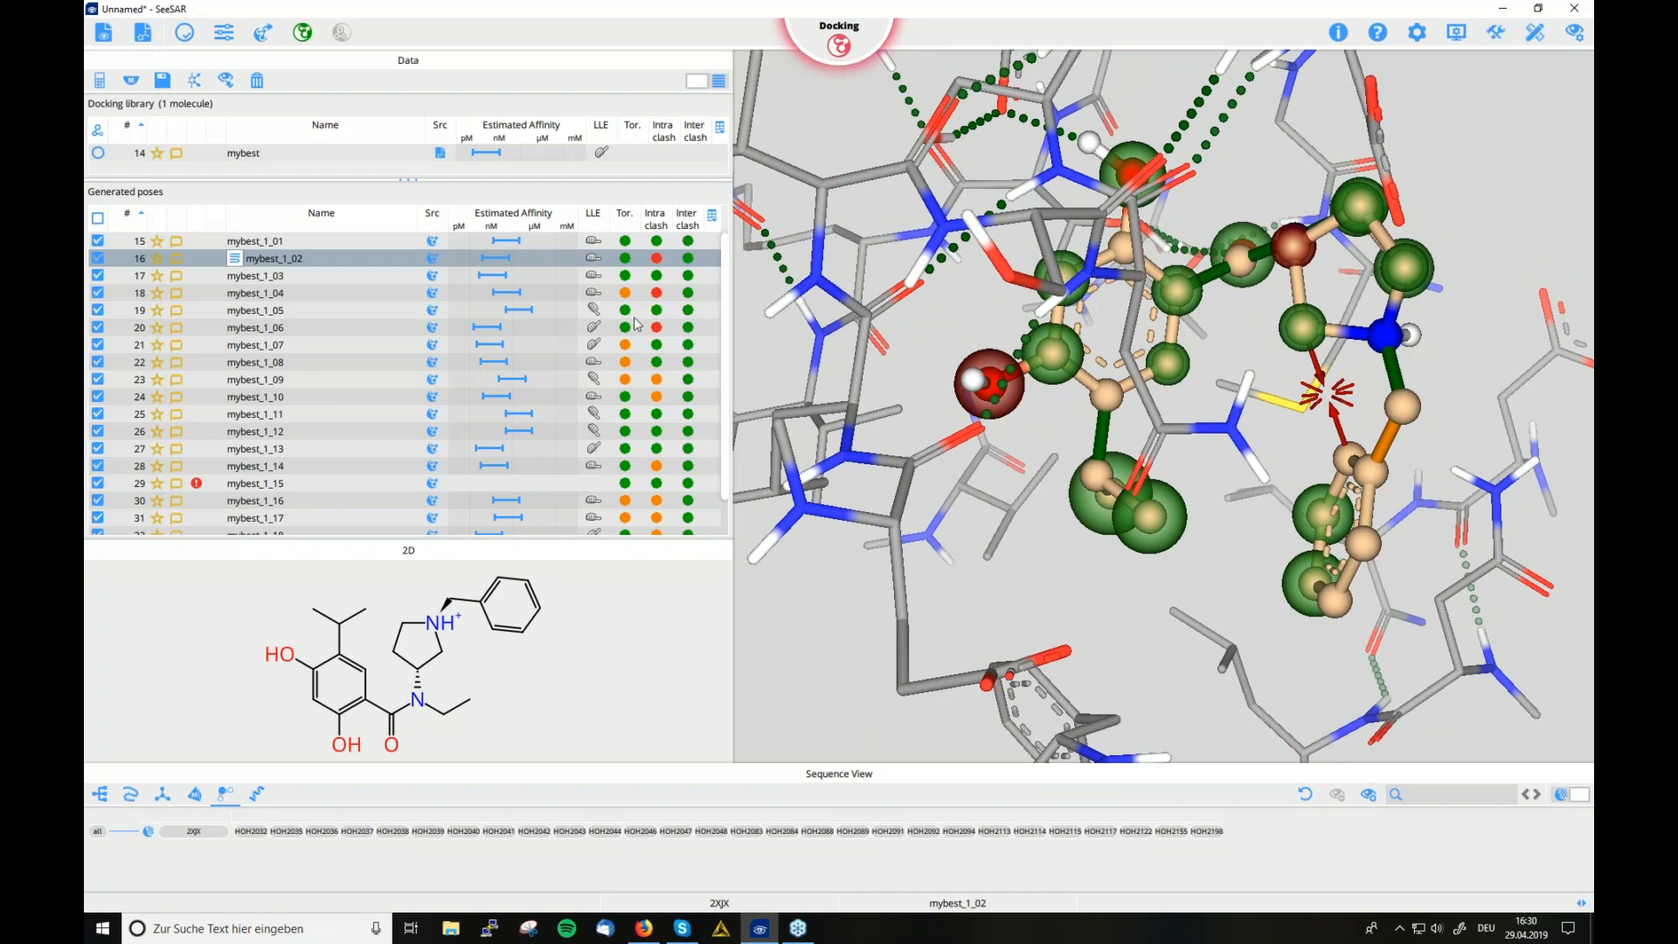
Show pose mybest_1_04 and examine its intramolecular clash from several angles
click(609, 298)
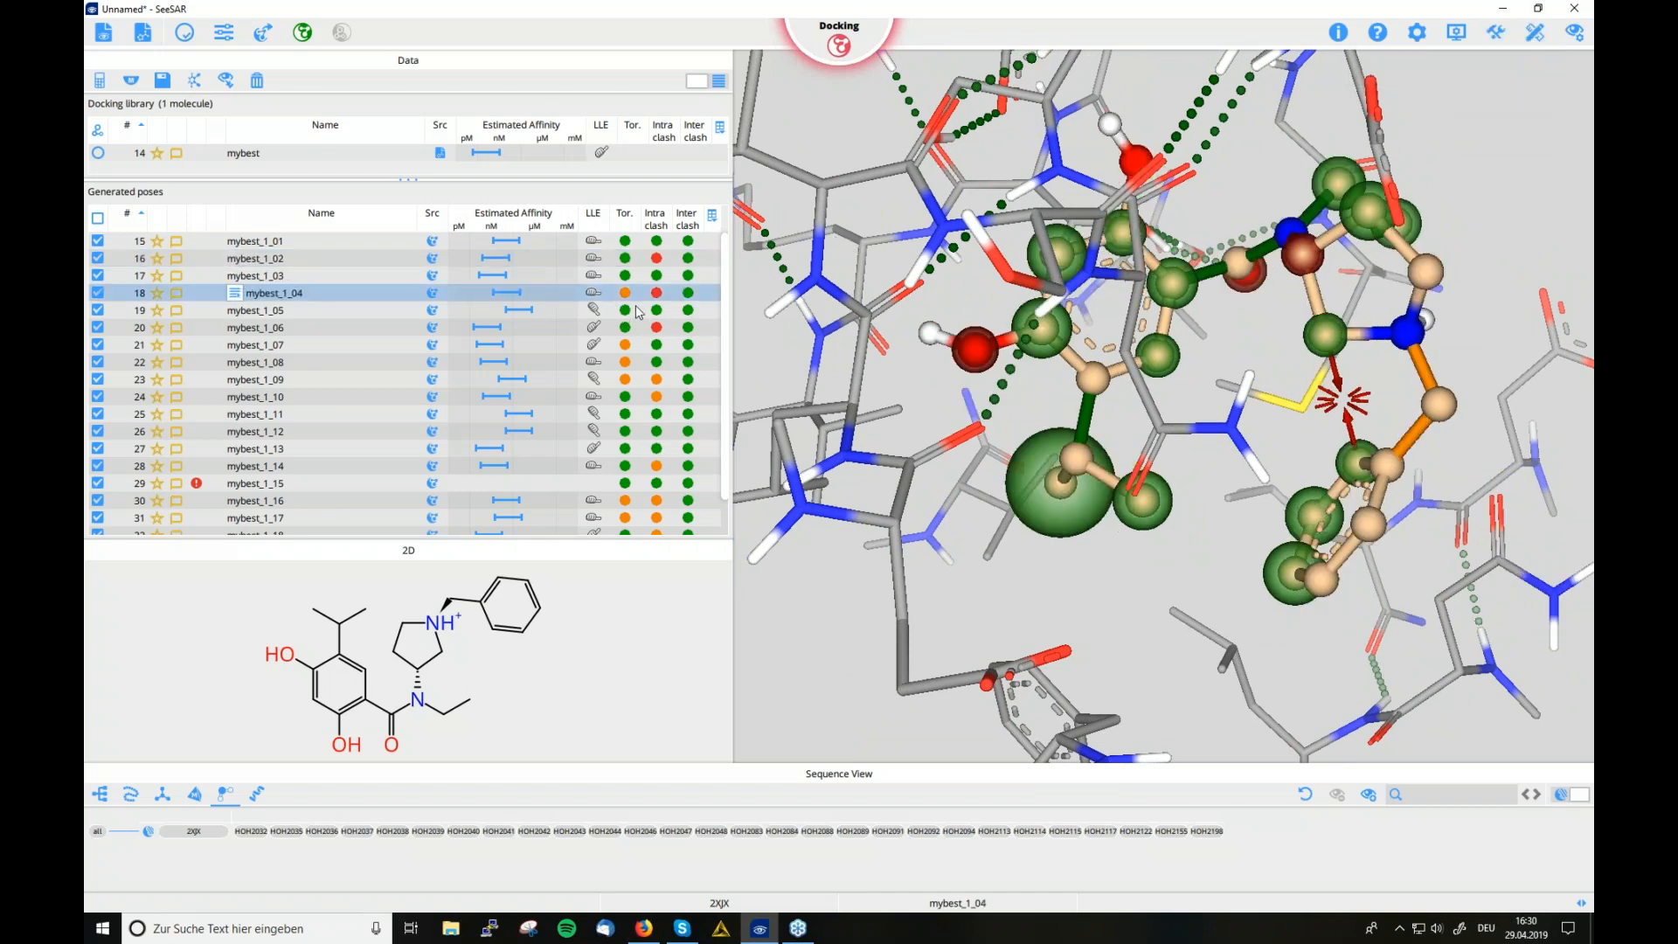
drag(1288, 407, 944, 428)
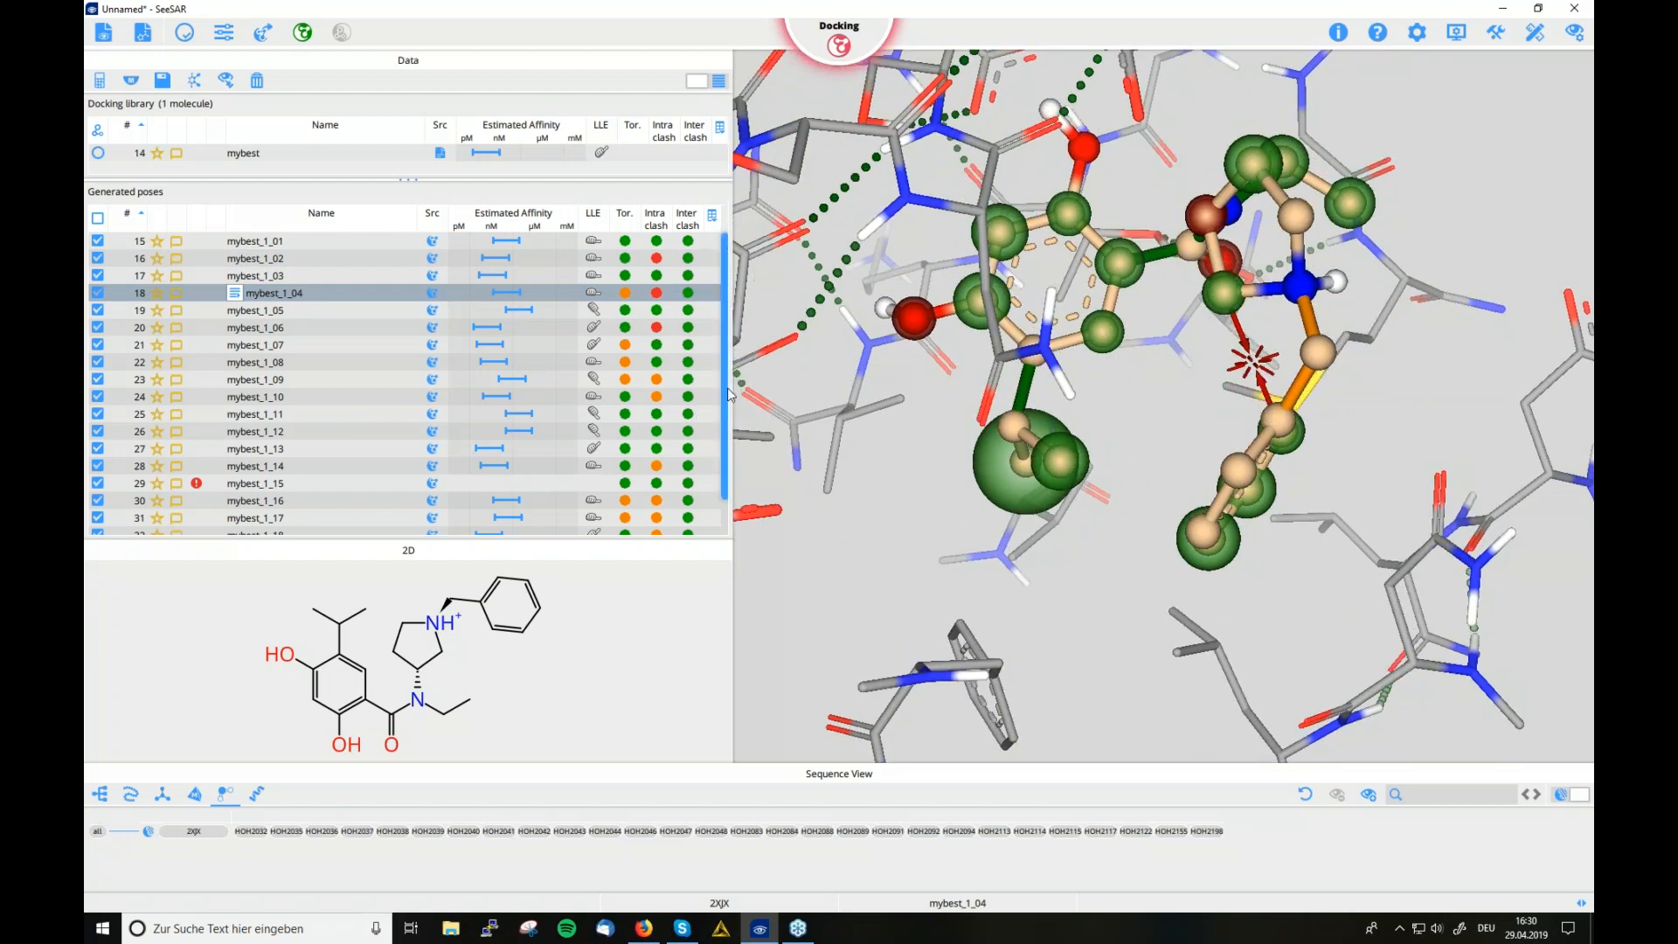
scroll(725, 391, down, 2)
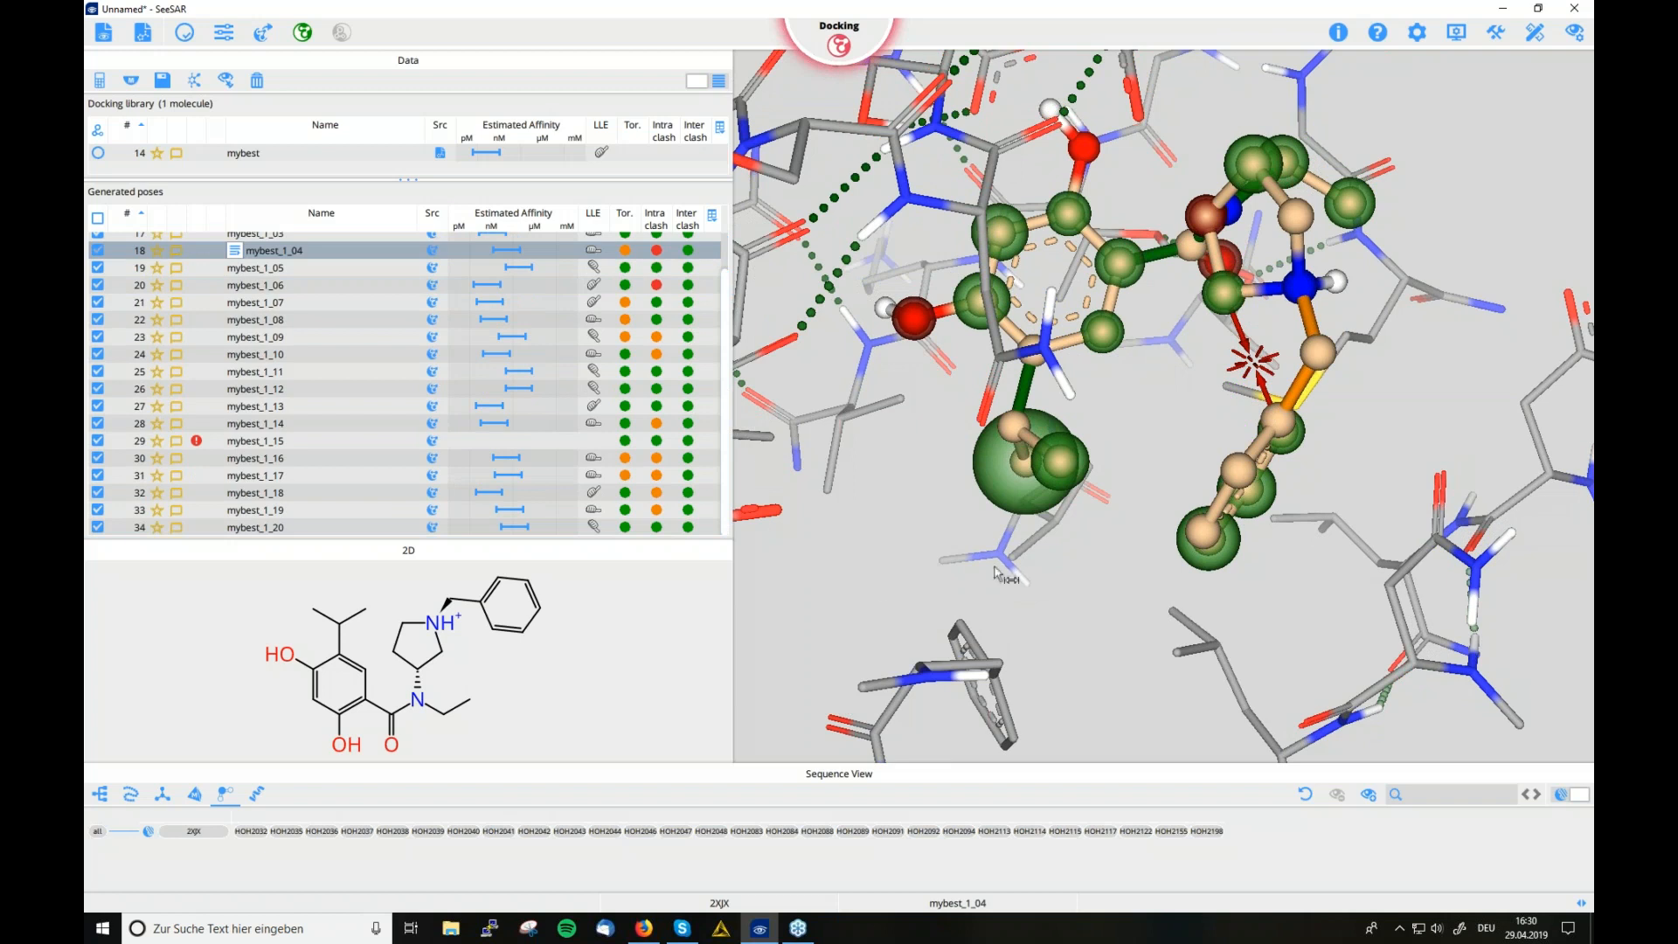
drag(1346, 446, 1399, 457)
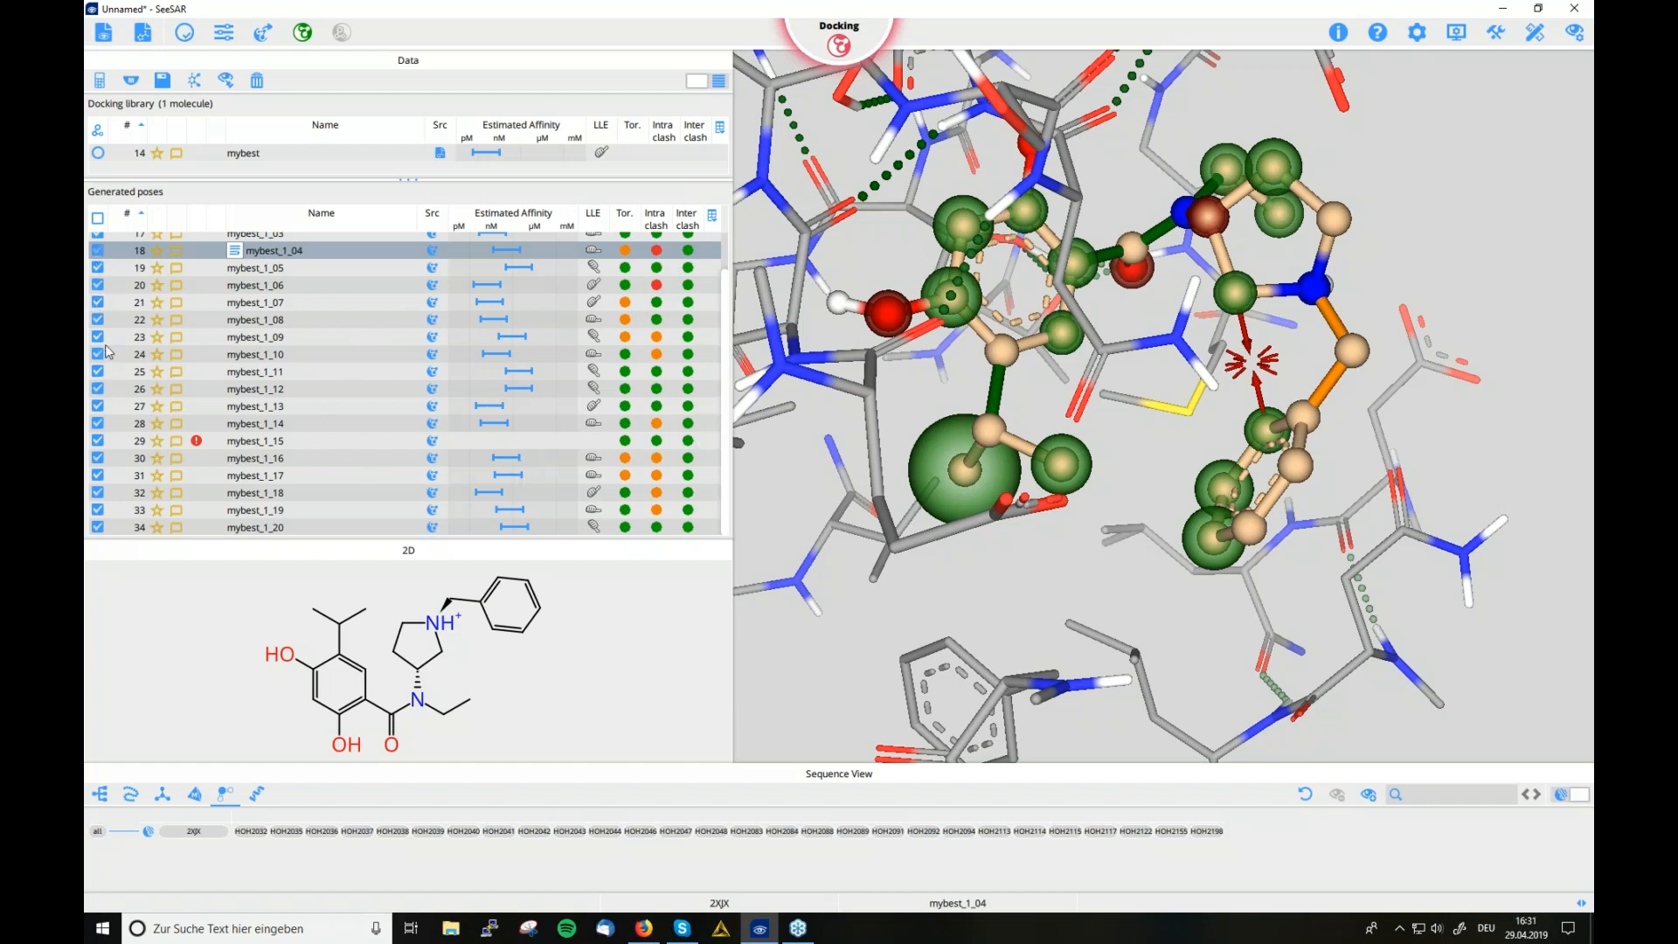
Add the checked docking poses to the Analyzer and widen the data area to show its filter settings fully
click(131, 80)
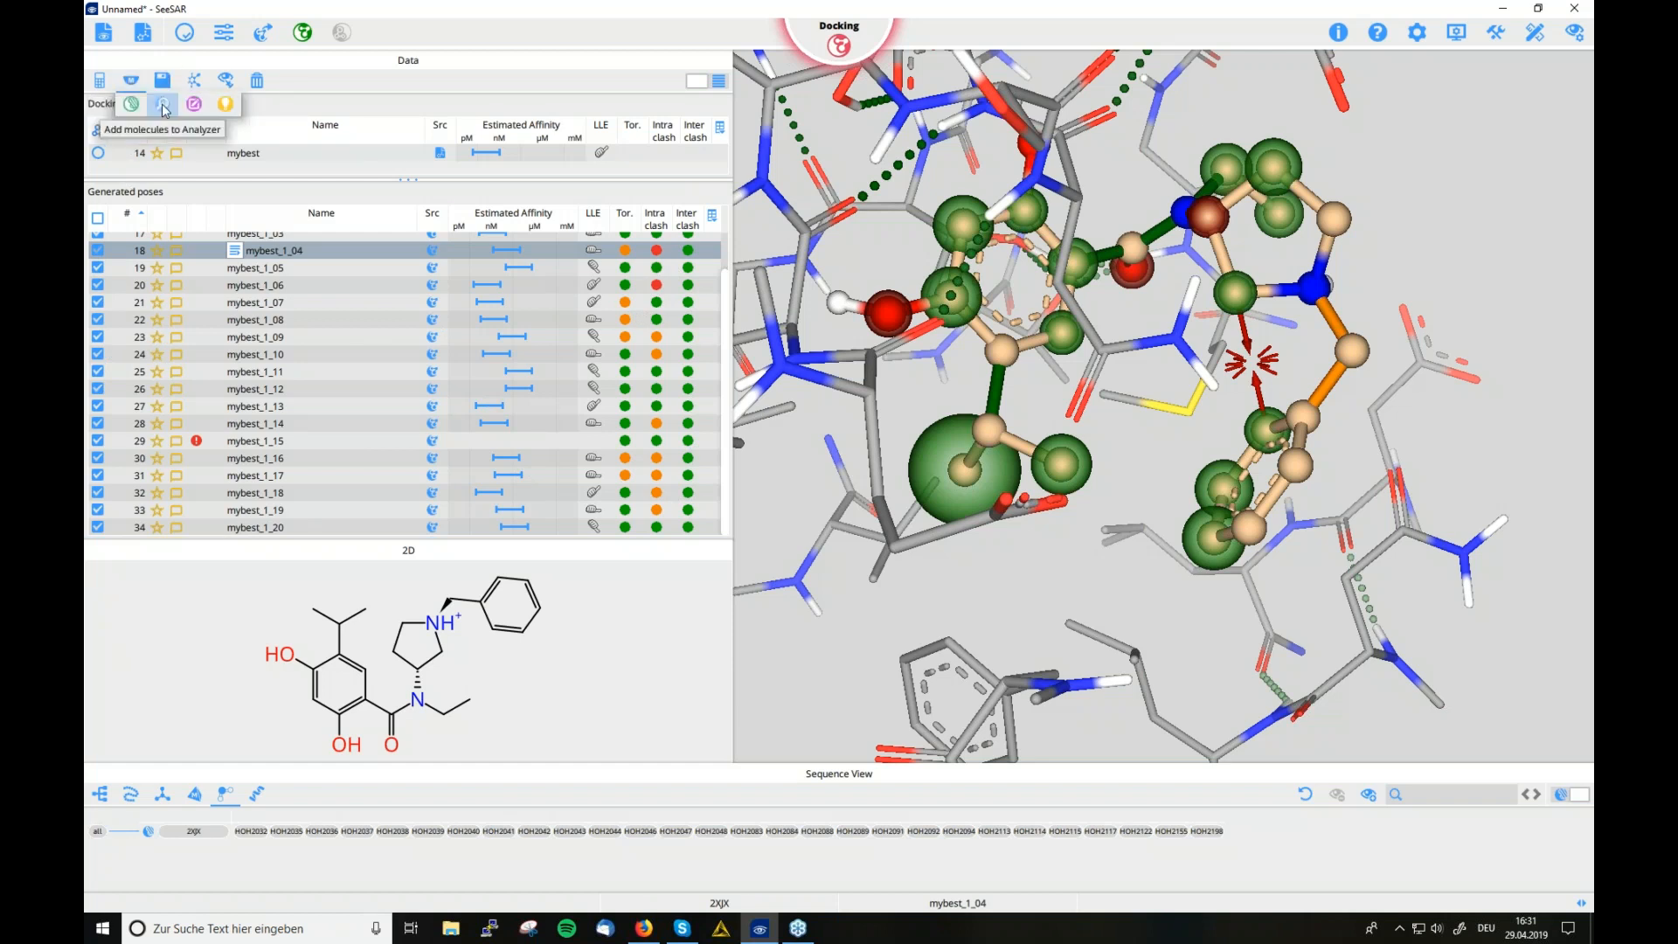
click(162, 108)
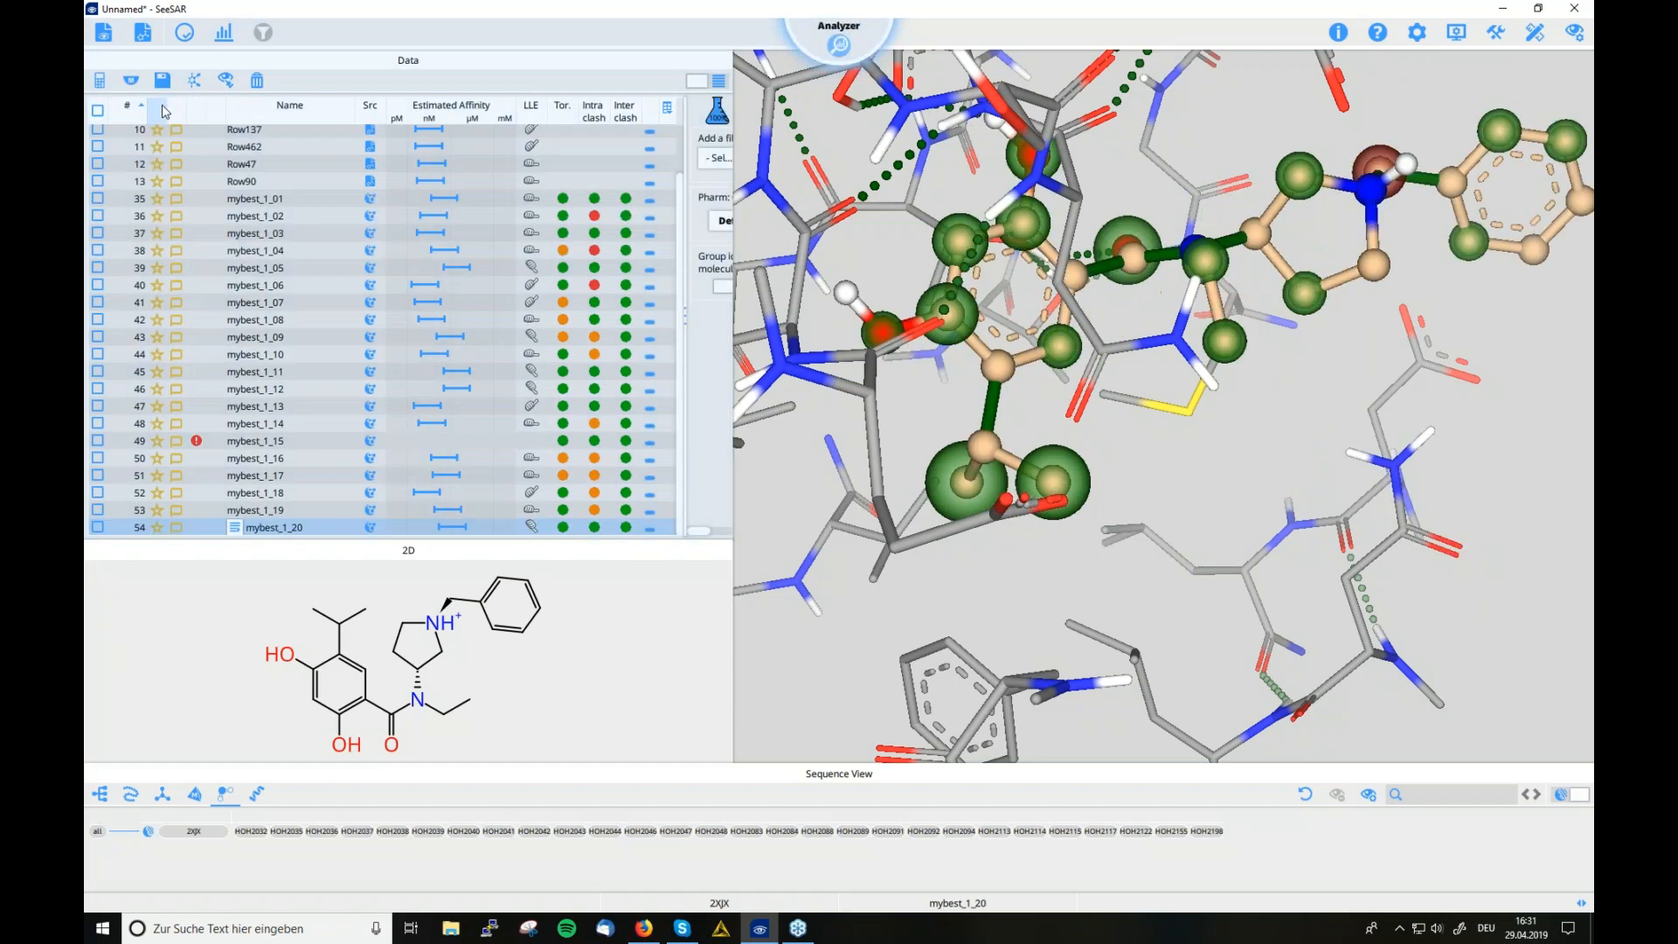
drag(688, 332, 616, 332)
drag(732, 291, 844, 291)
Filter the Analyzer molecules to those with green torsion quality and green intramolecular clash ratings
click(811, 159)
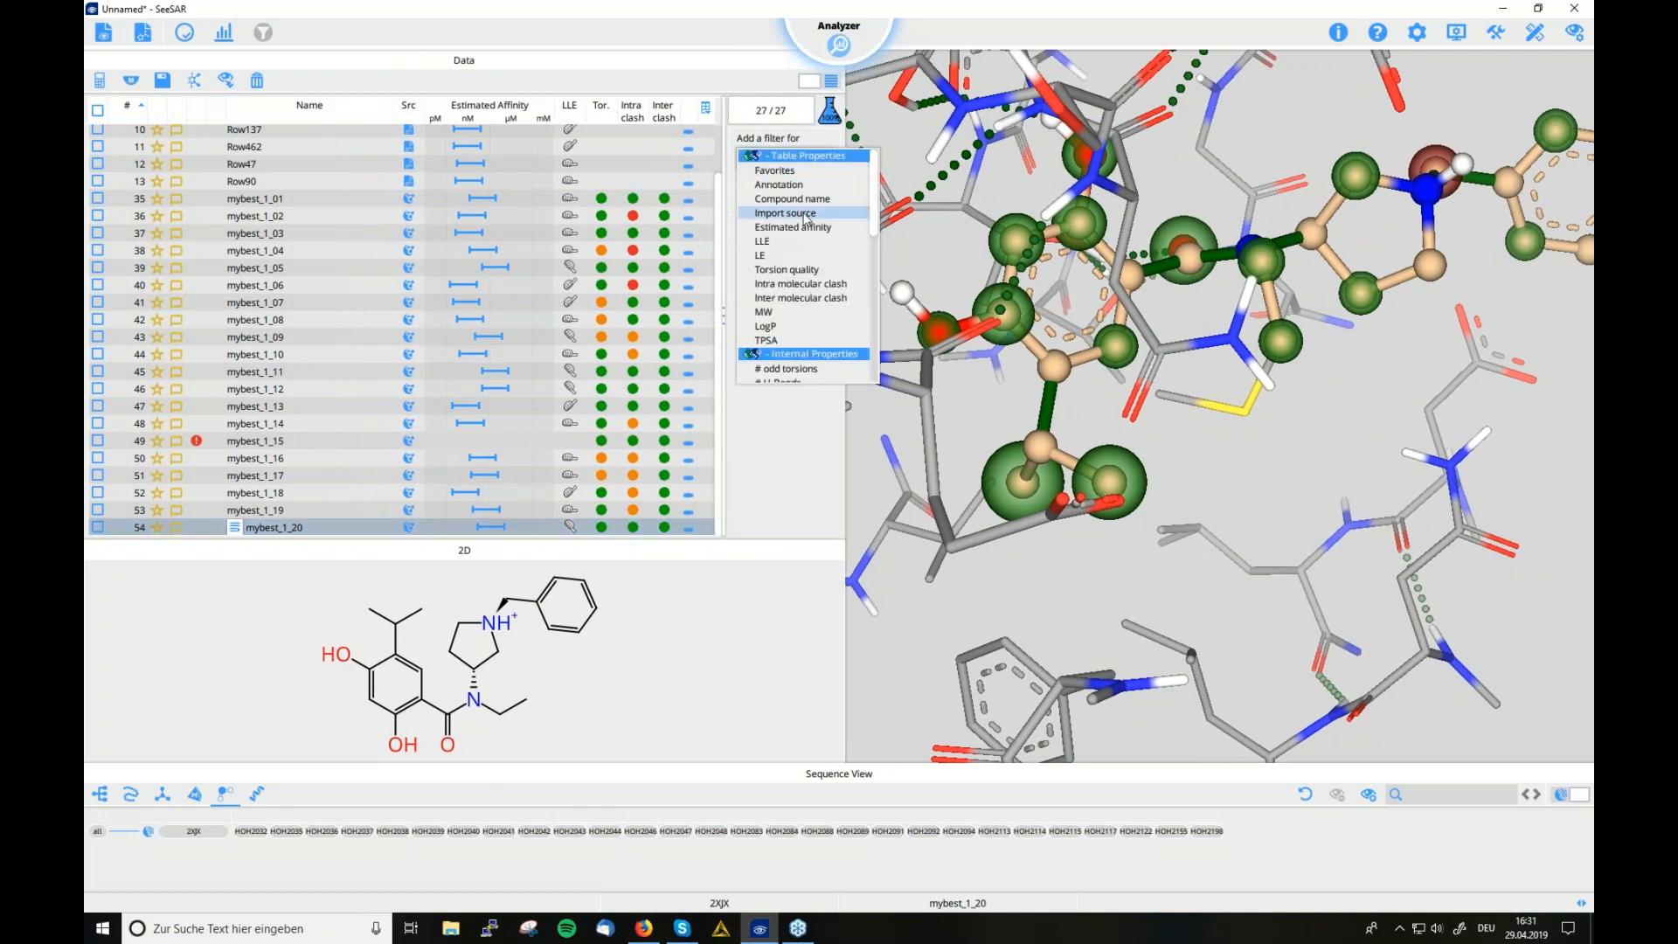
click(791, 269)
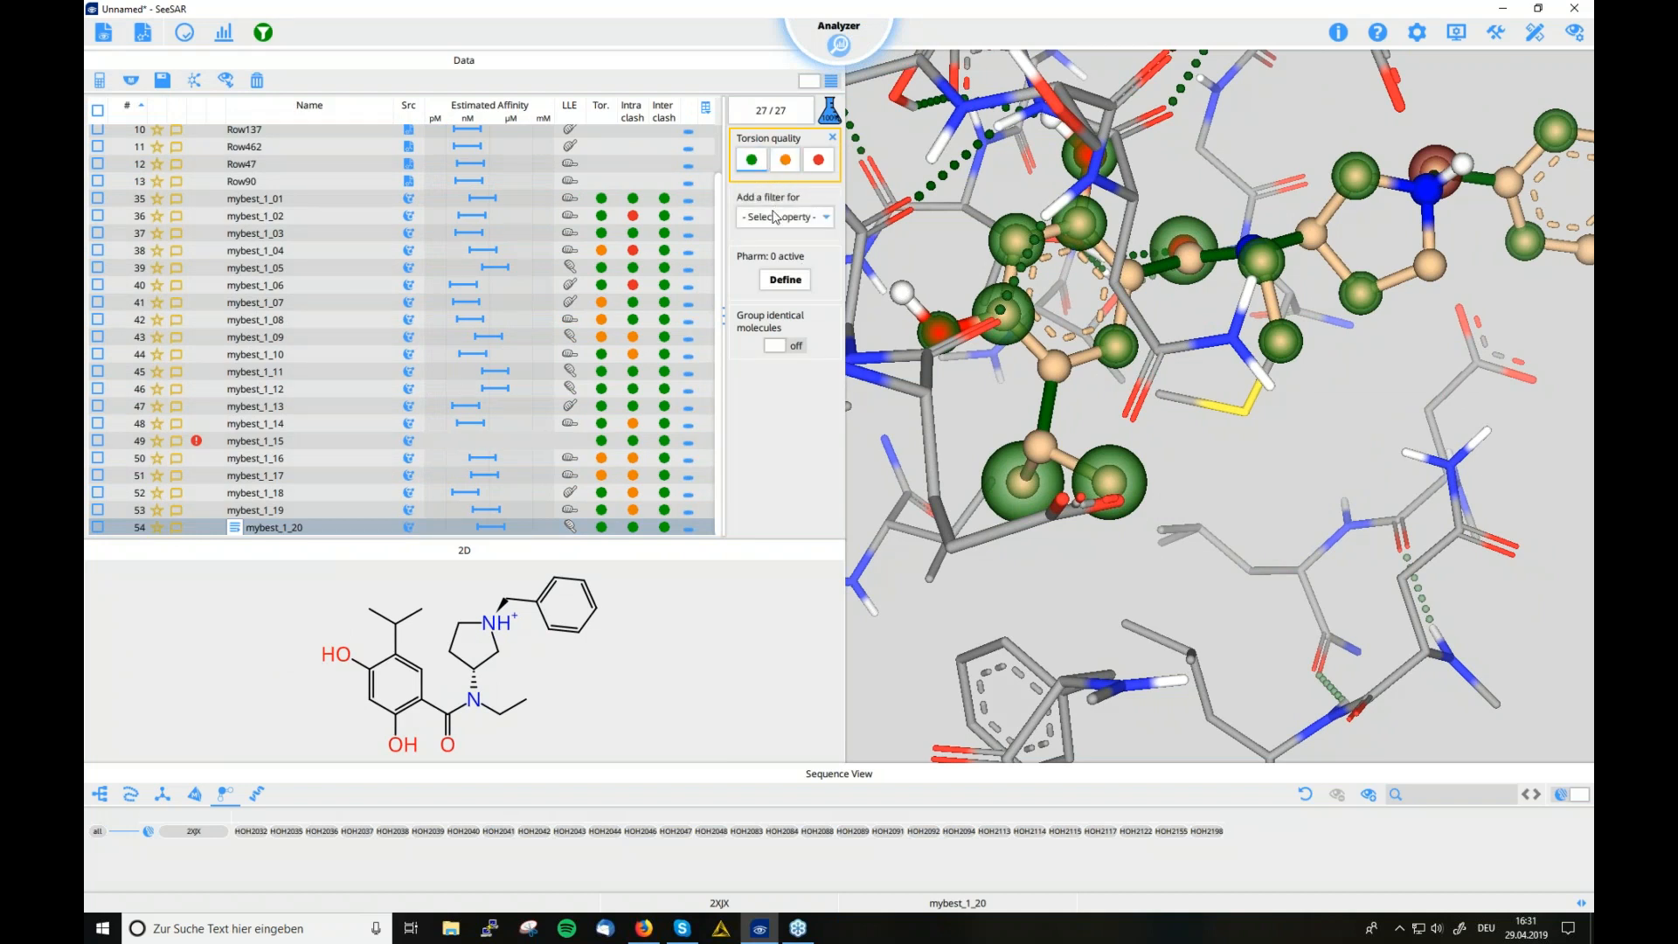
click(262, 35)
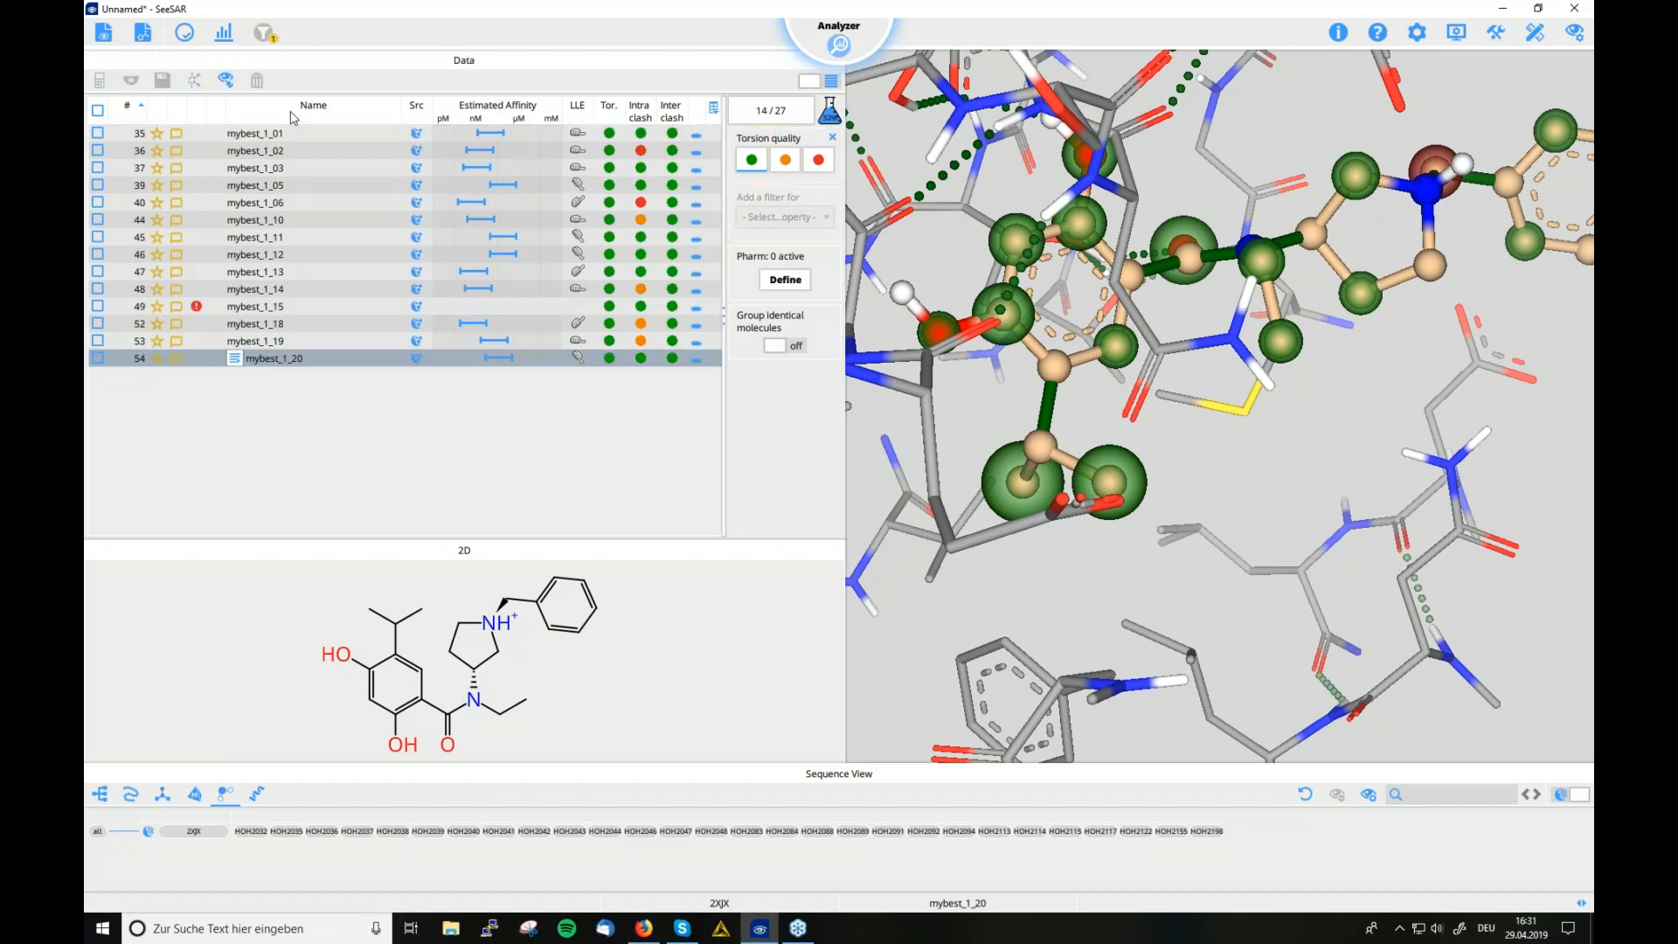
click(785, 217)
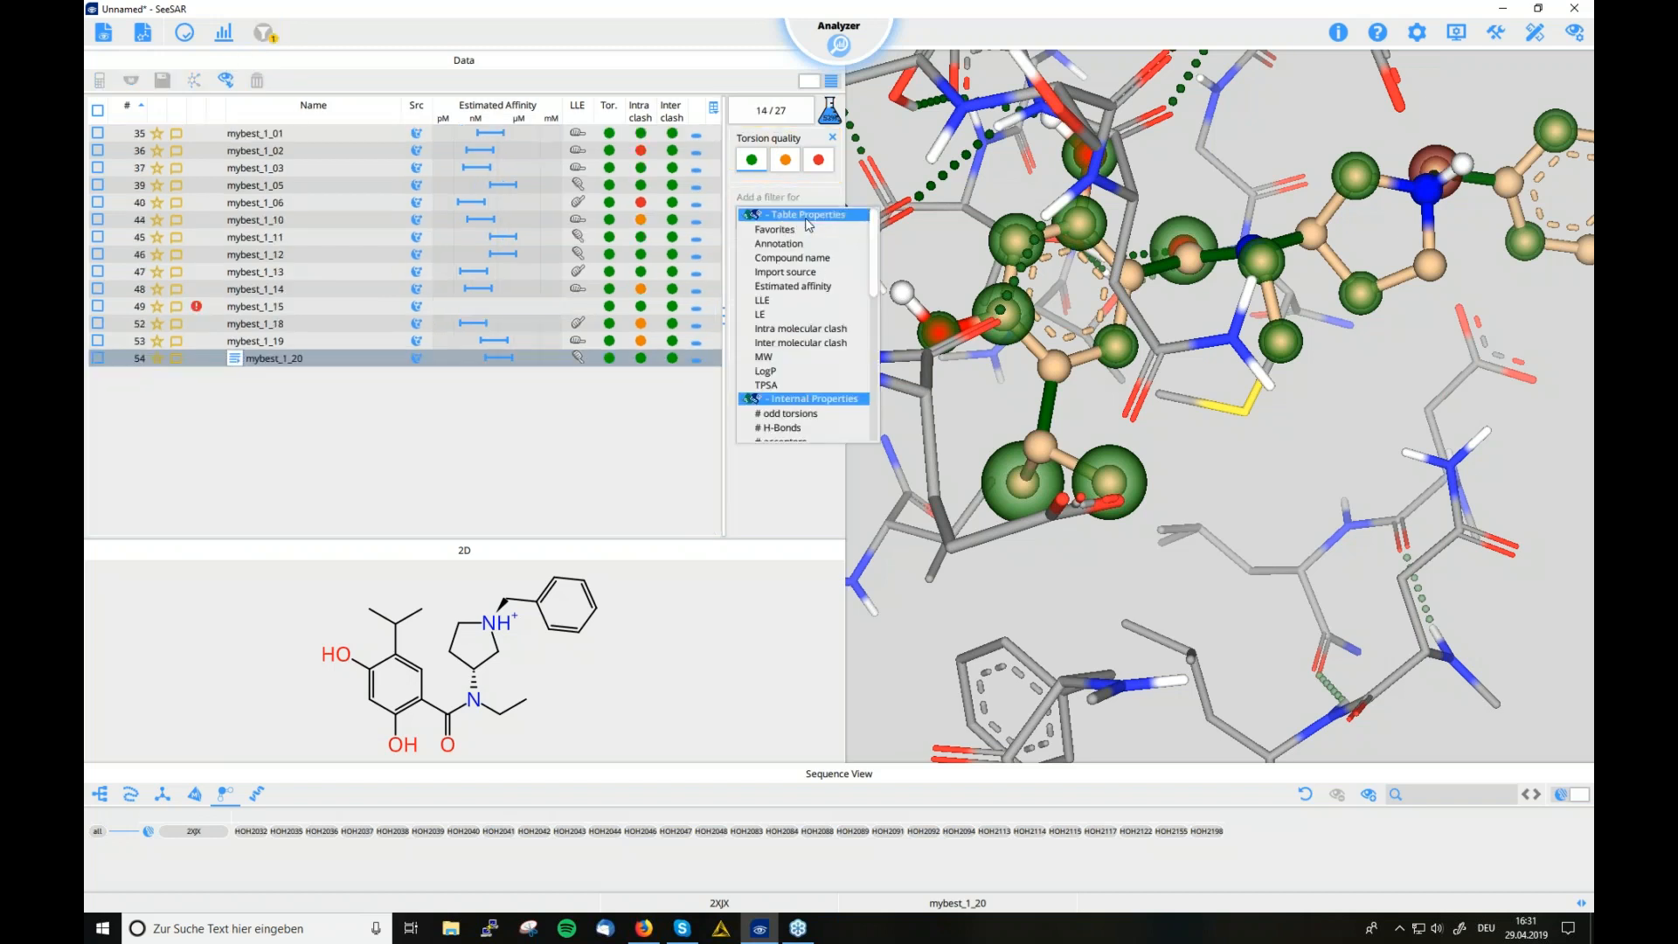
click(817, 329)
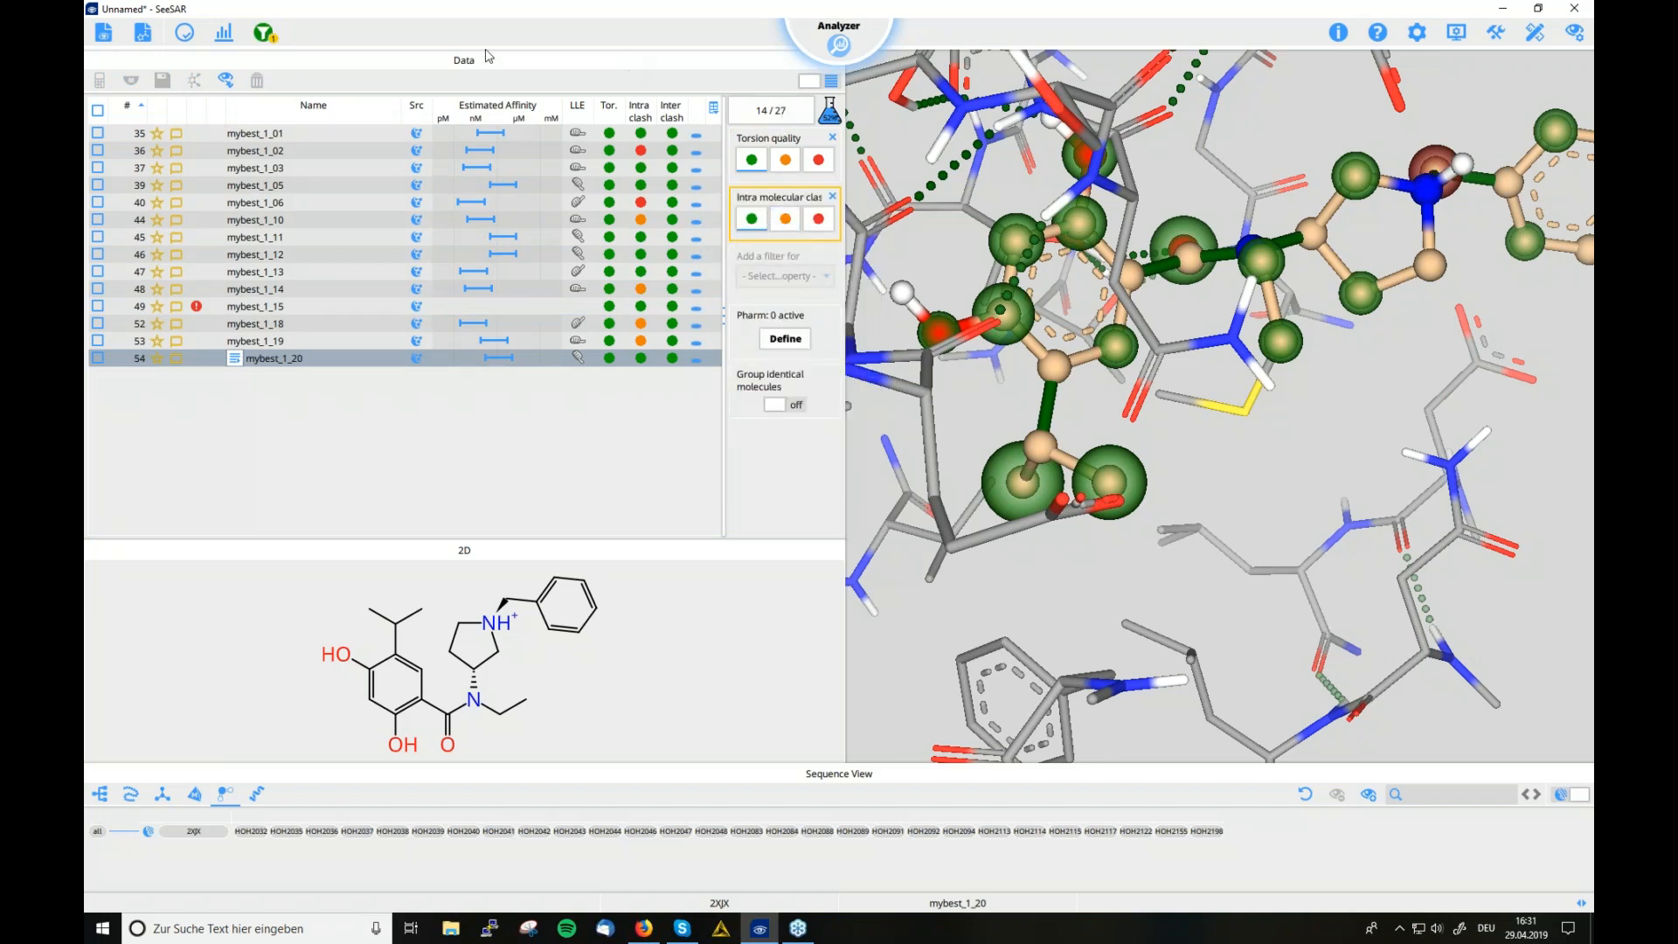
click(273, 41)
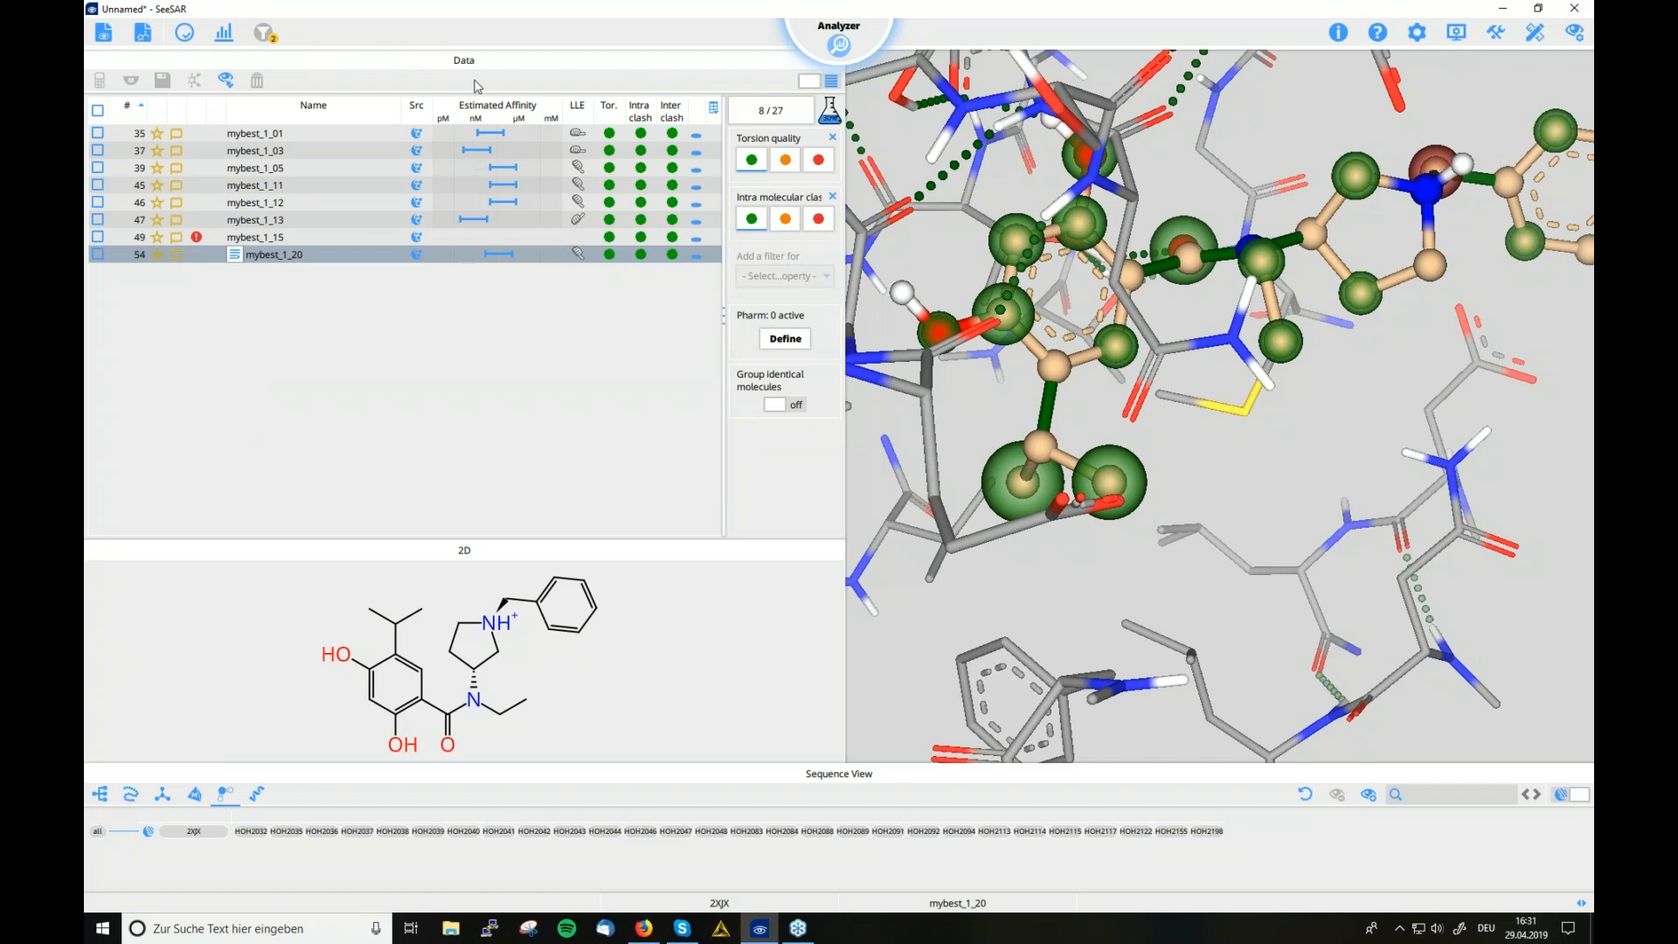
Look through the filtered poses mybest_1_01, mybest_1_03 and mybest_1_05 in the binding site
click(262, 136)
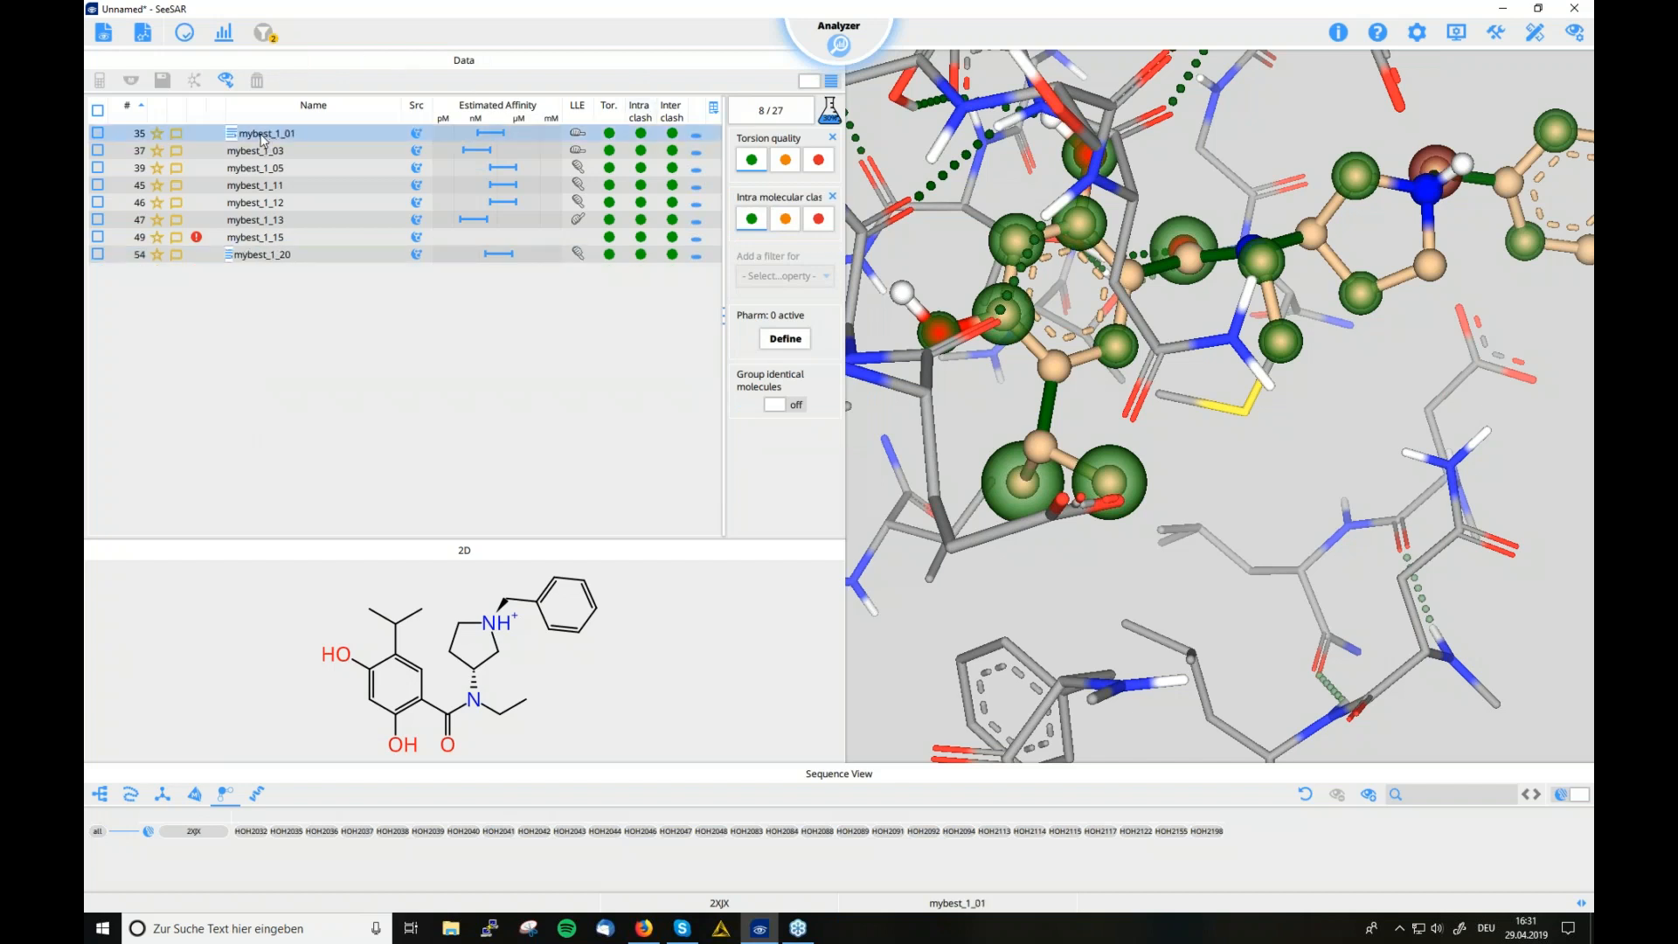
click(273, 154)
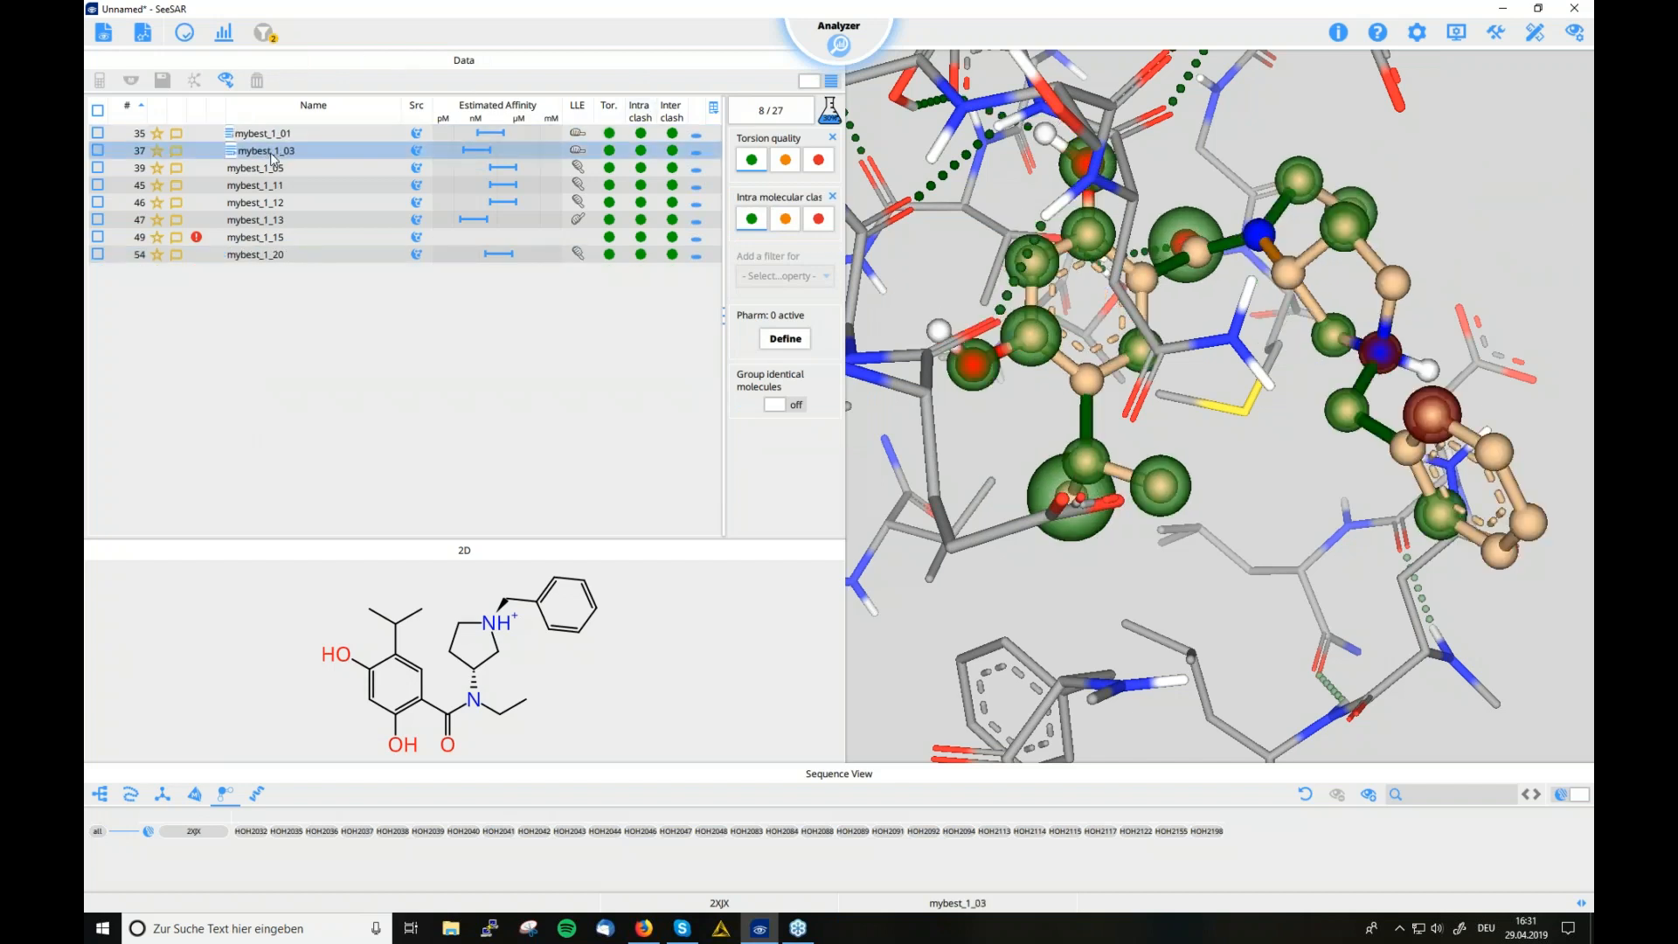
click(275, 171)
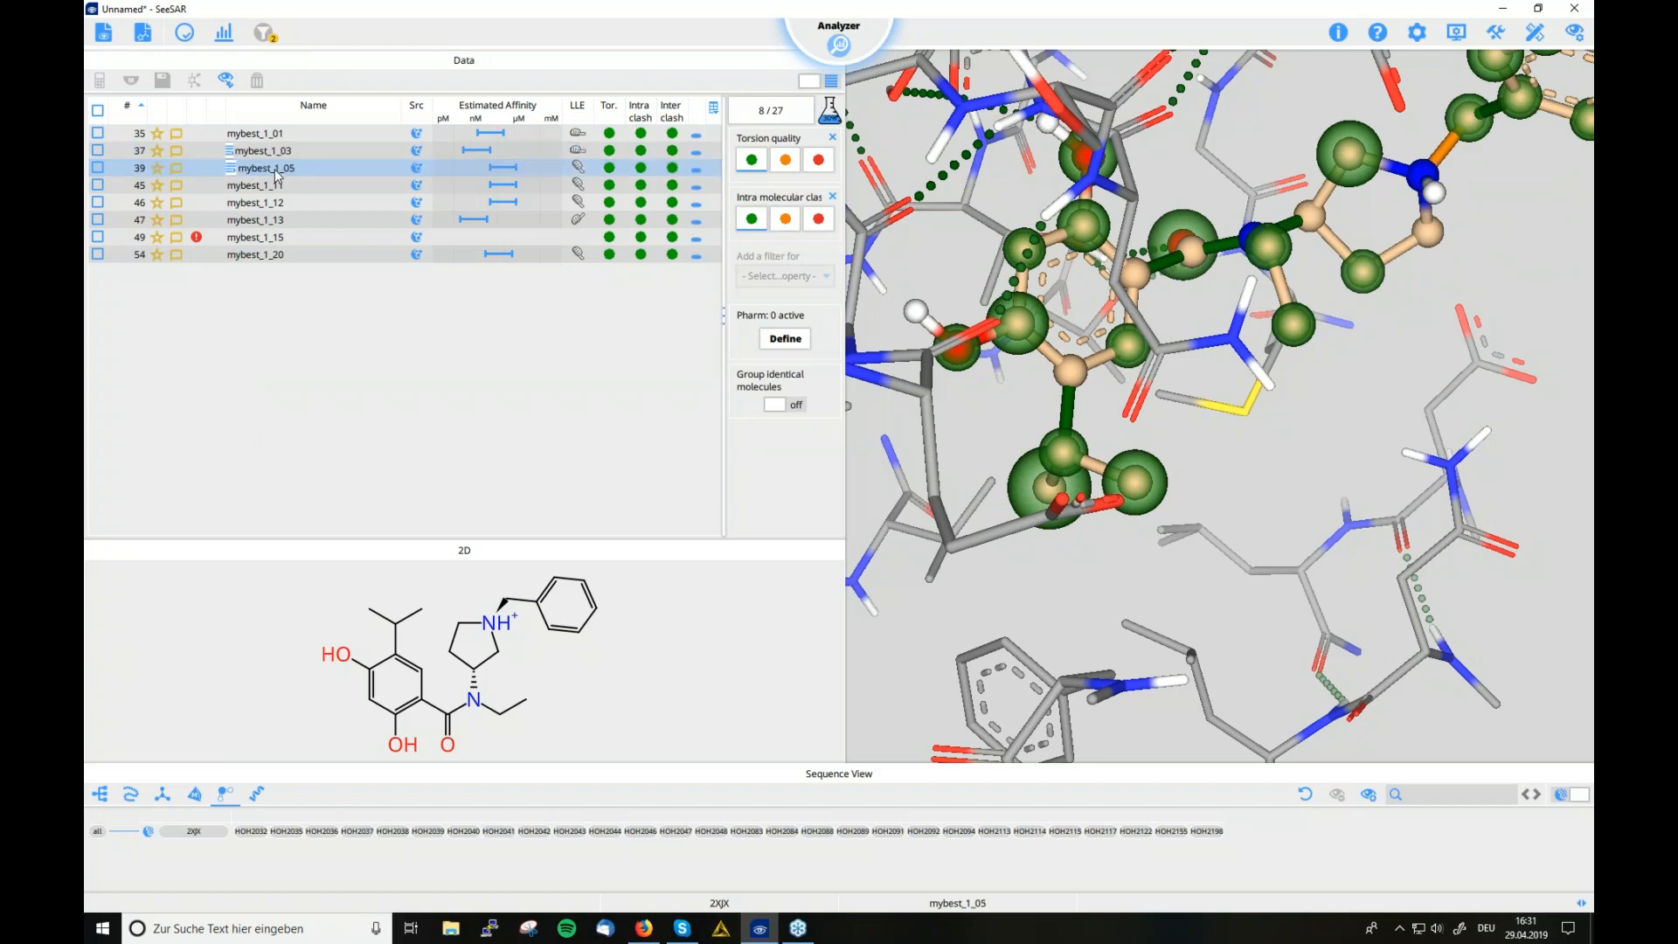
scroll(1068, 667, down, 3)
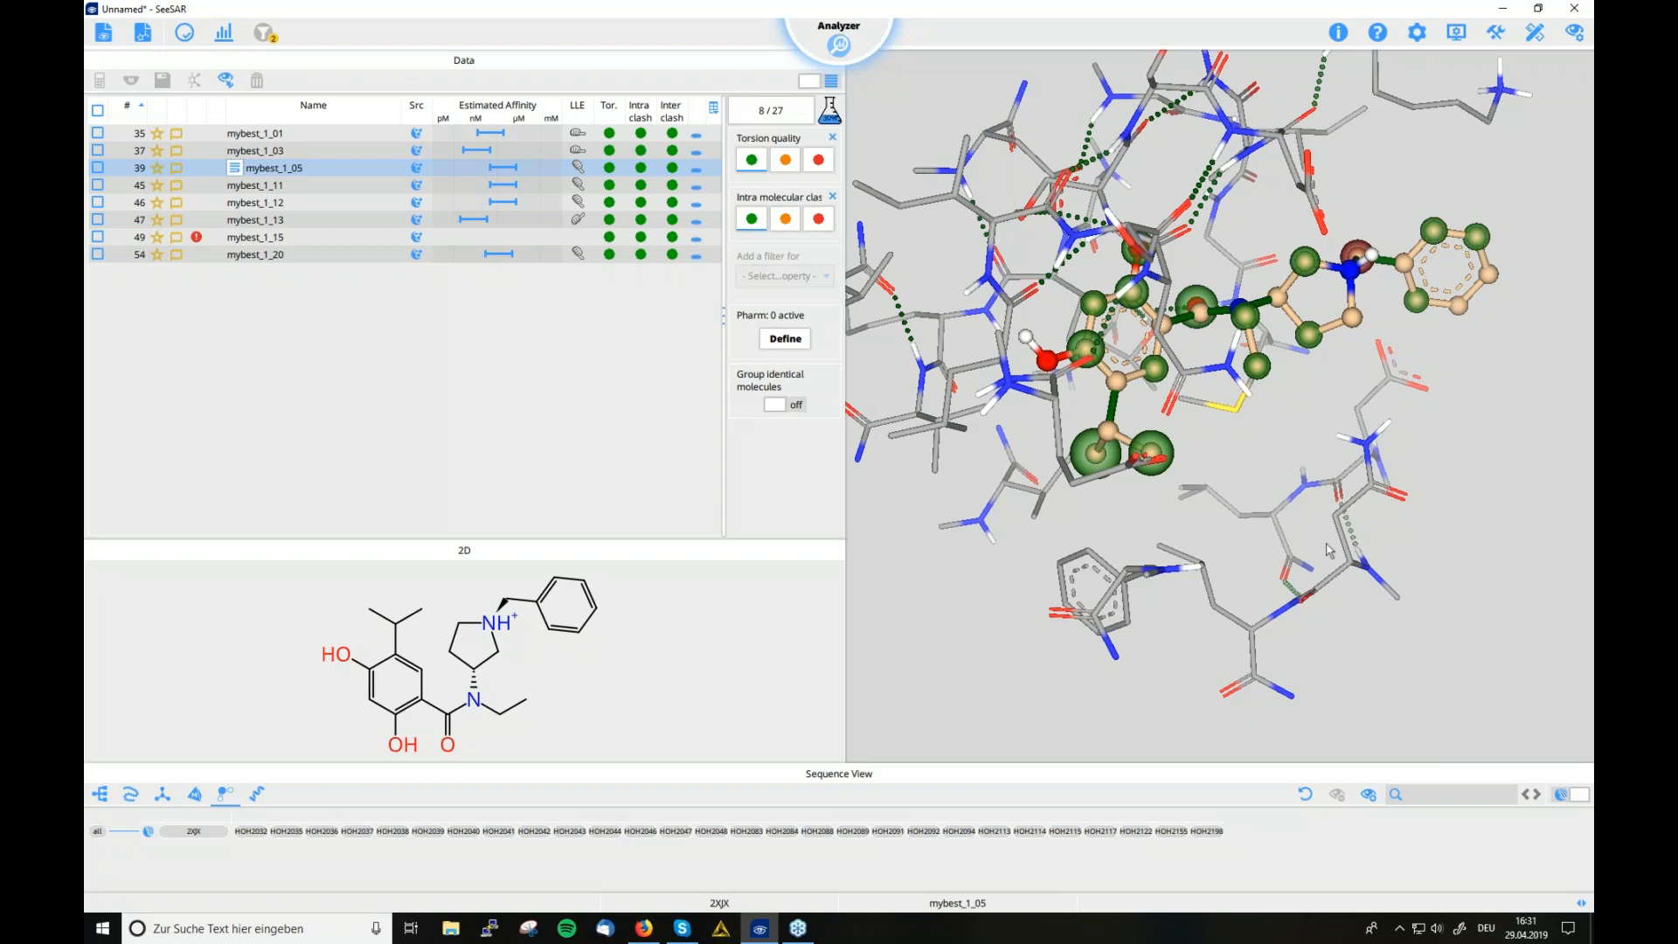
drag(1407, 496, 1285, 515)
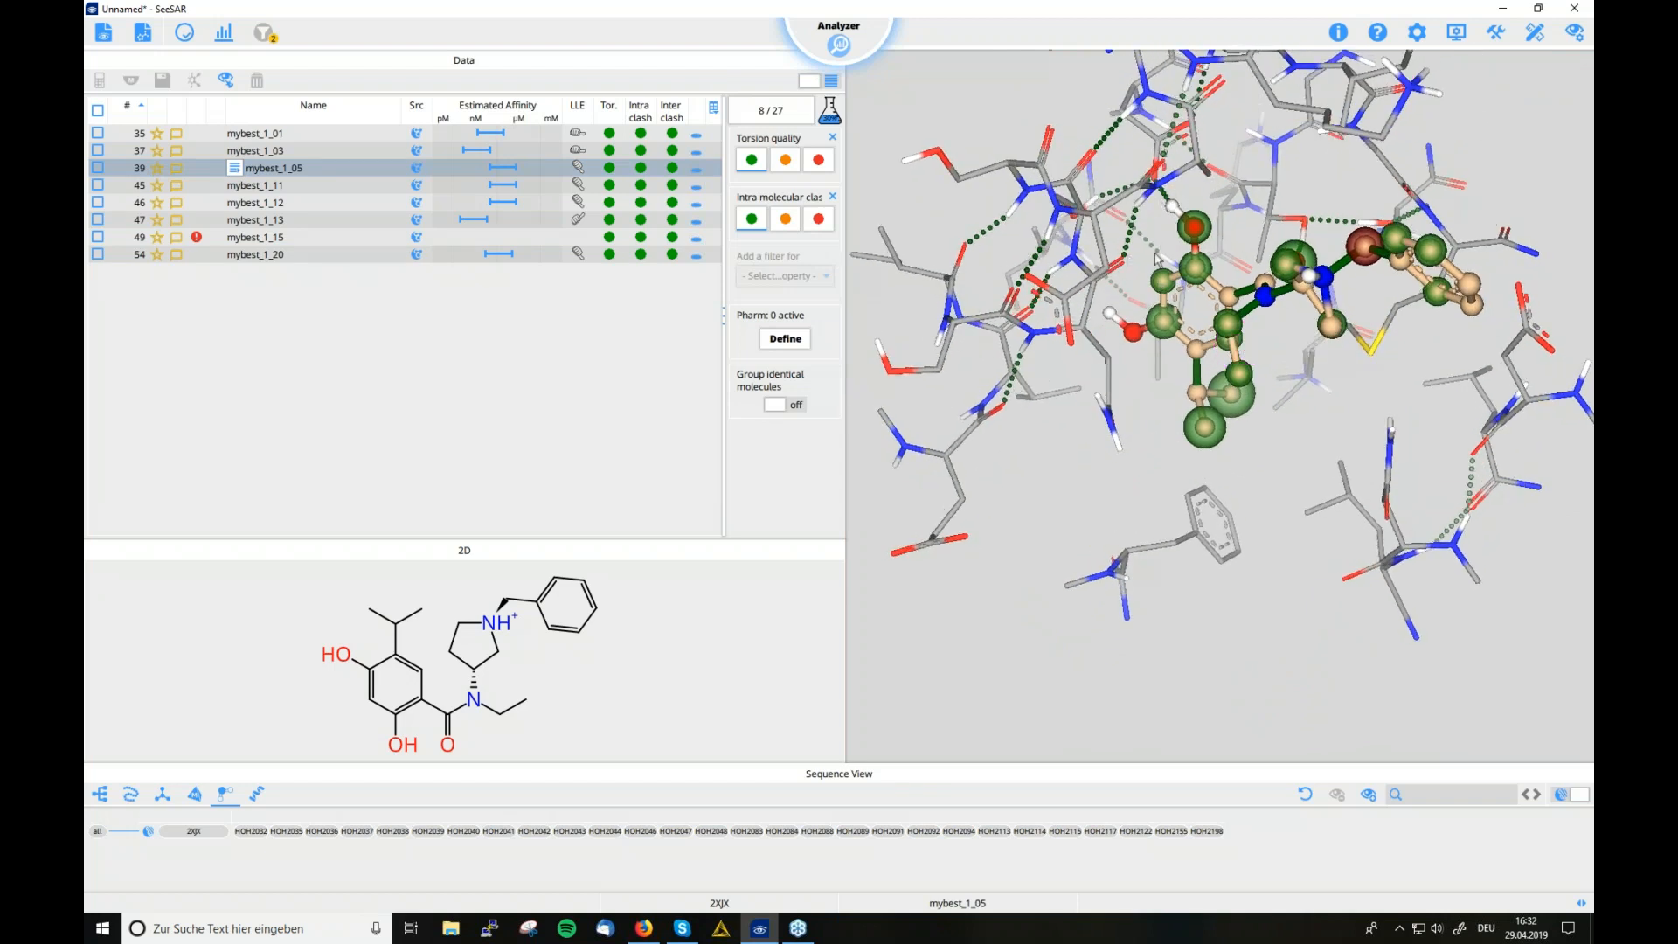
List the amino acids in the sequence view, hide all of chain 2XJX, and display only the residues interacting with mybest_1_05
drag(1297, 485, 1305, 447)
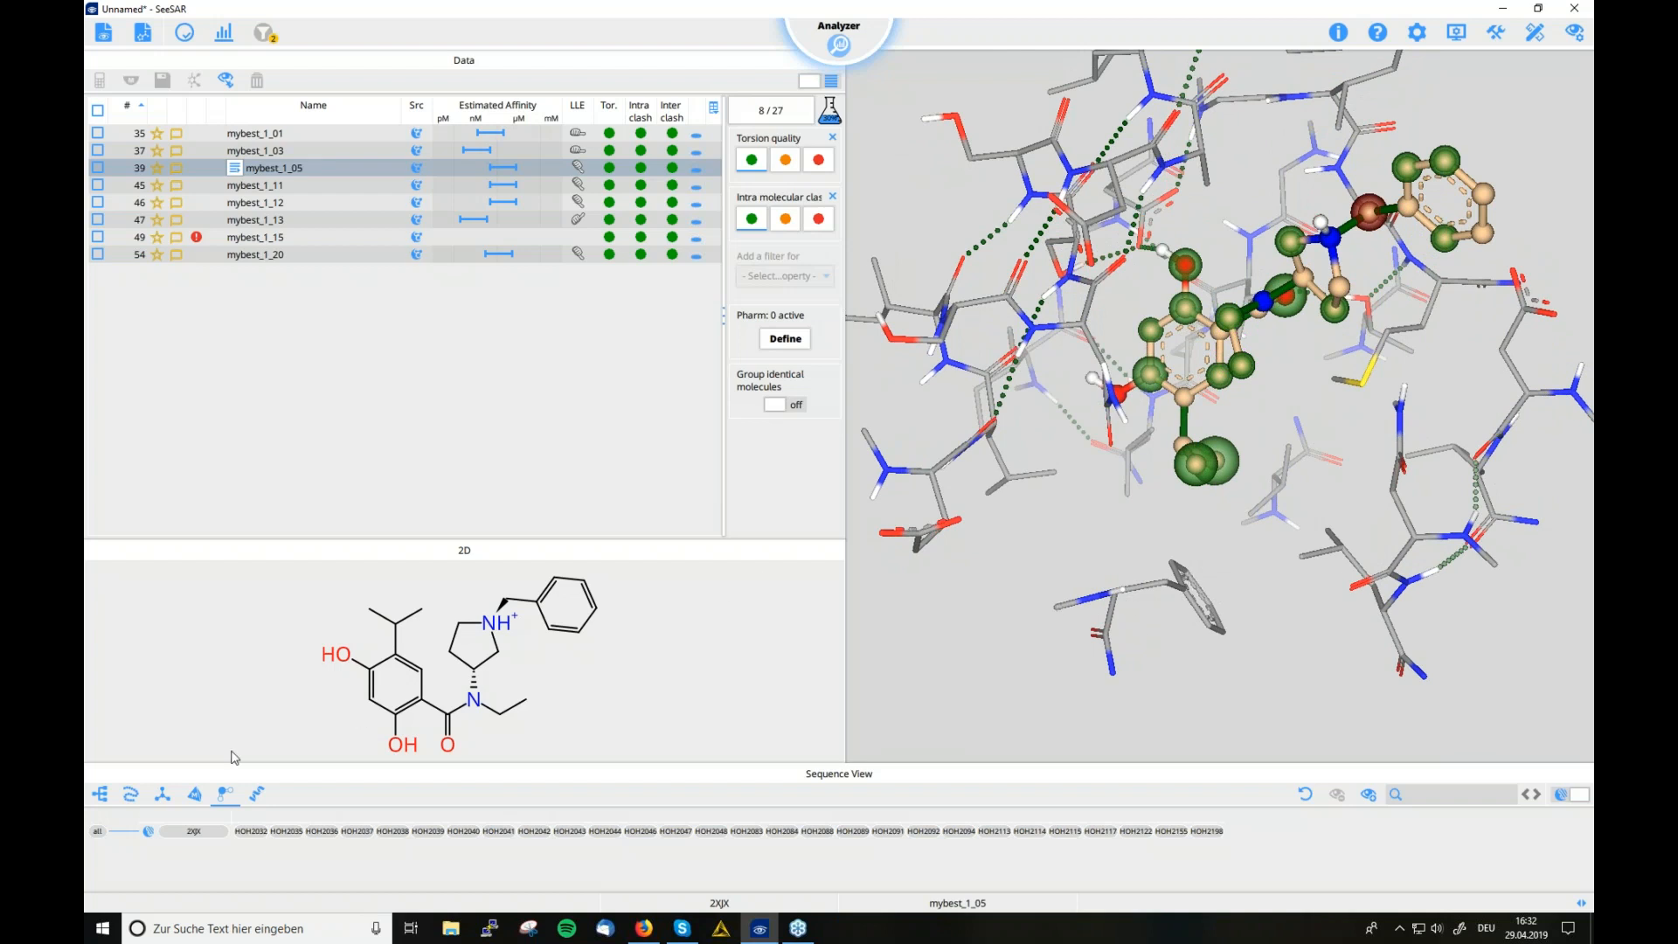
click(130, 795)
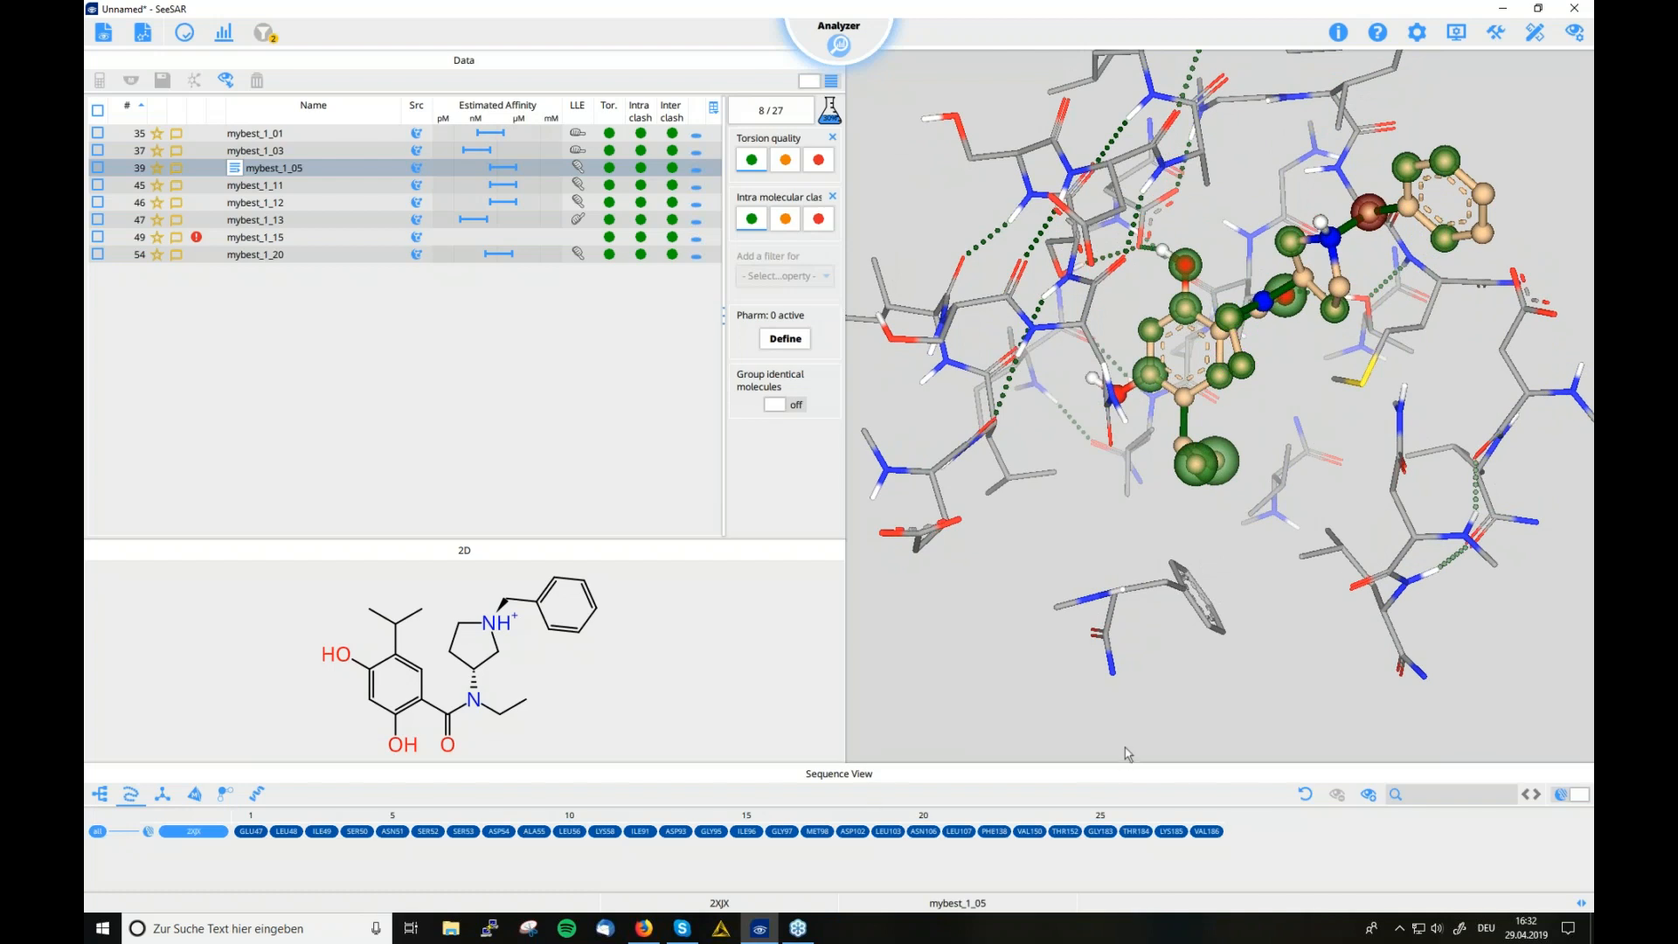
click(995, 831)
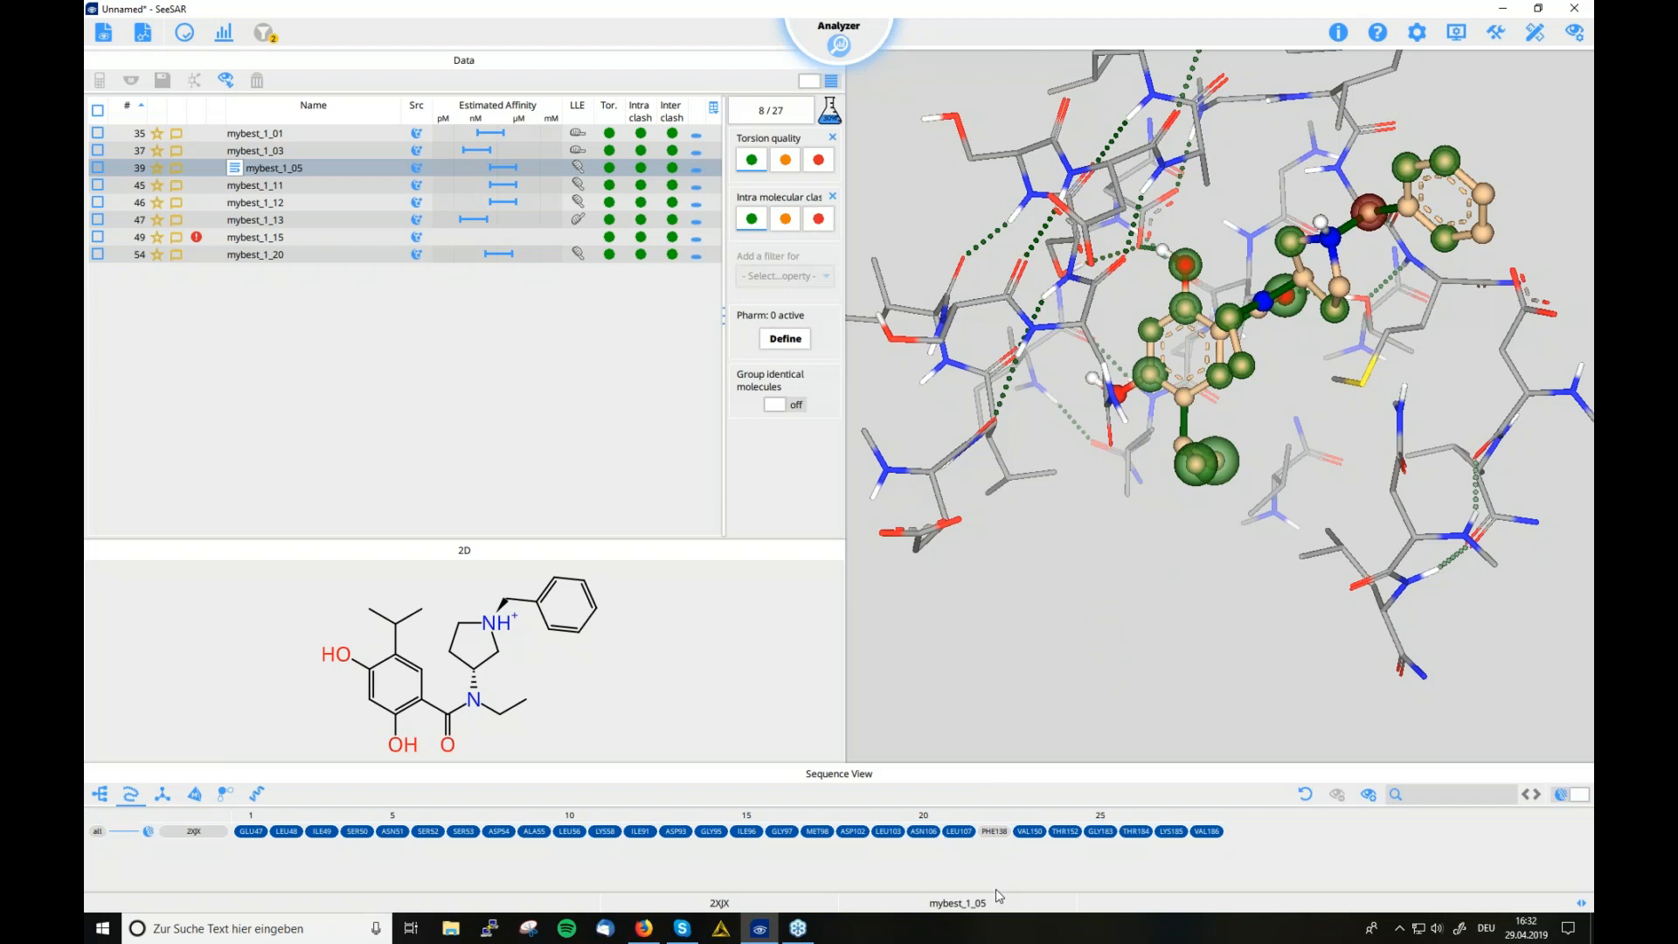
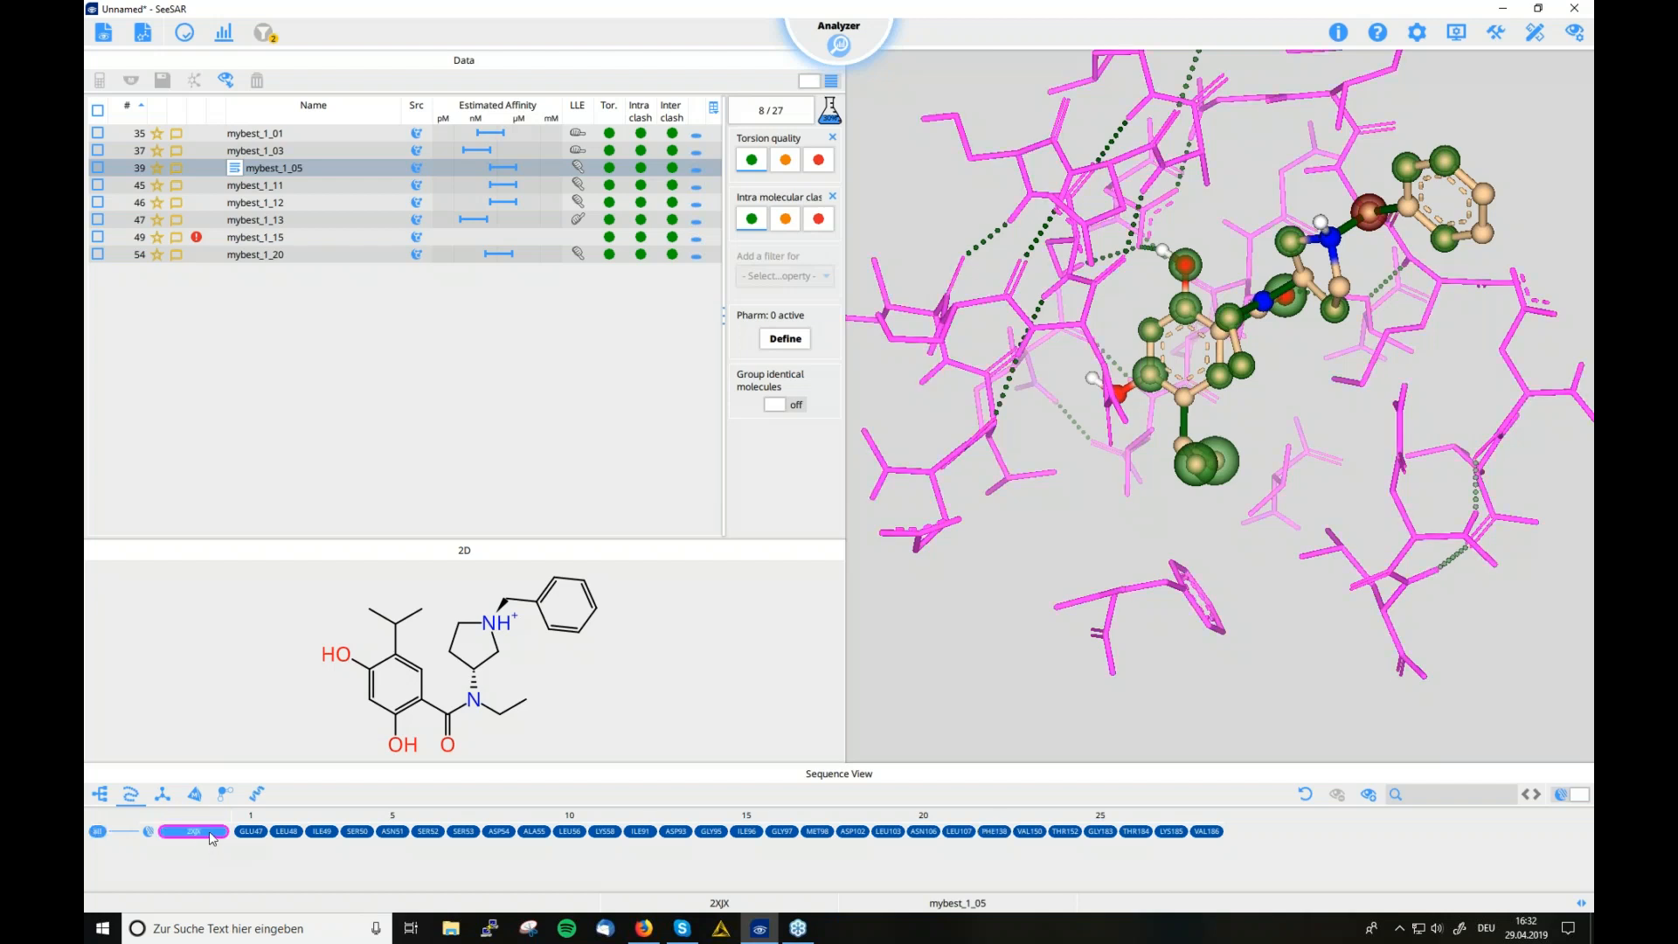
click(208, 836)
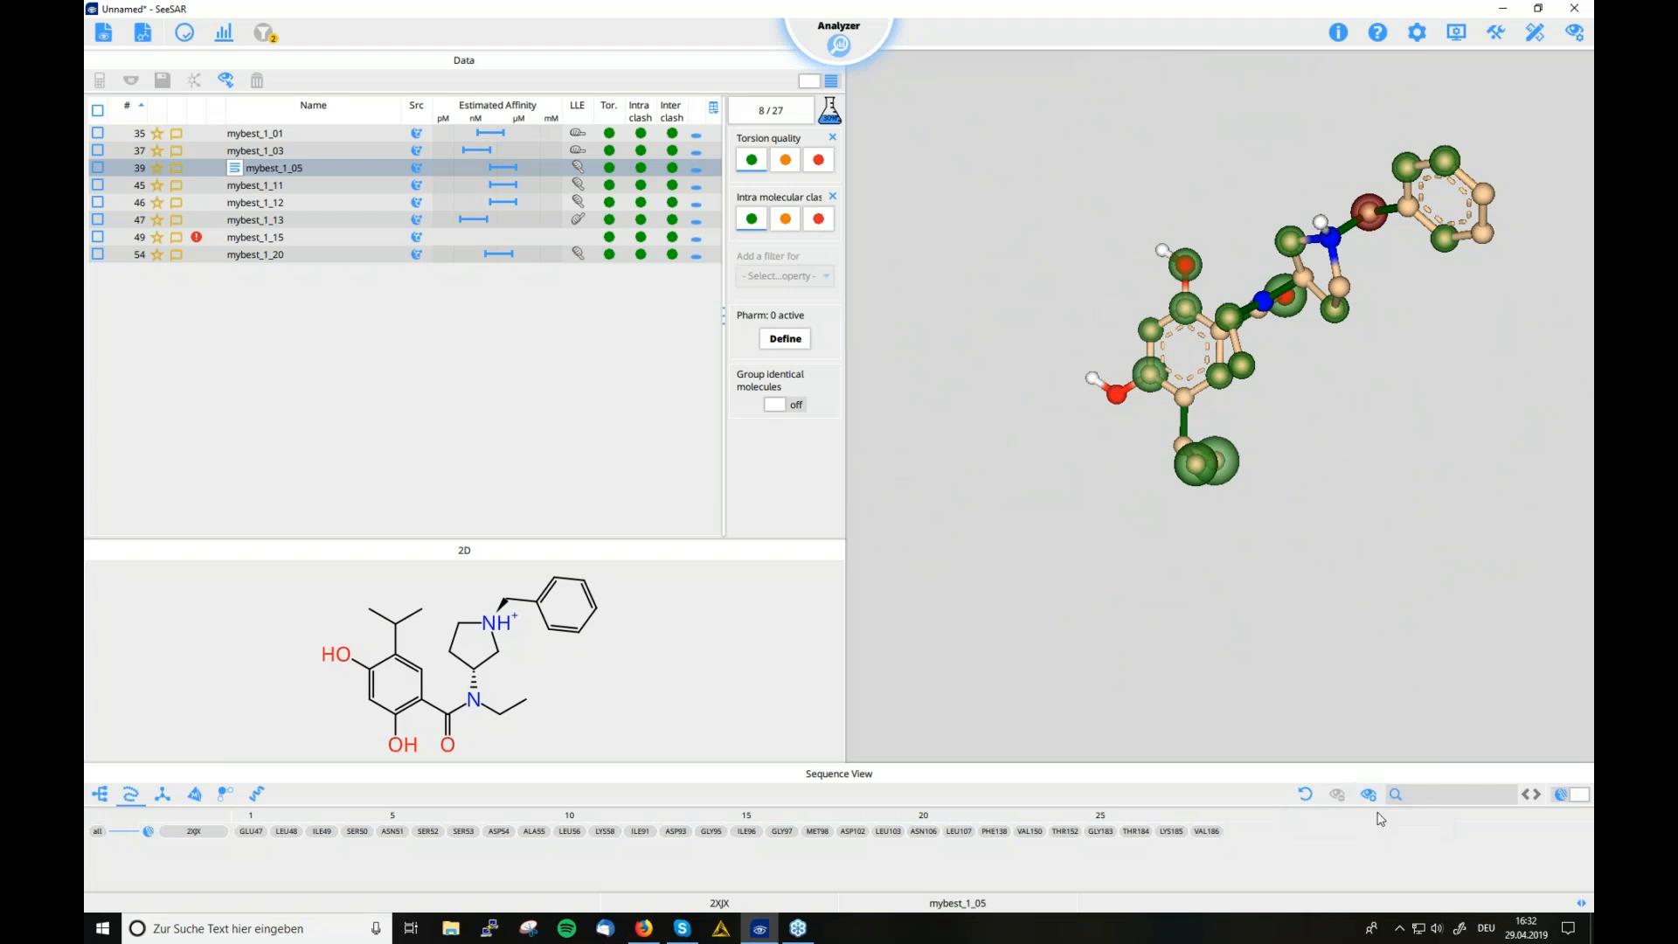
click(1369, 795)
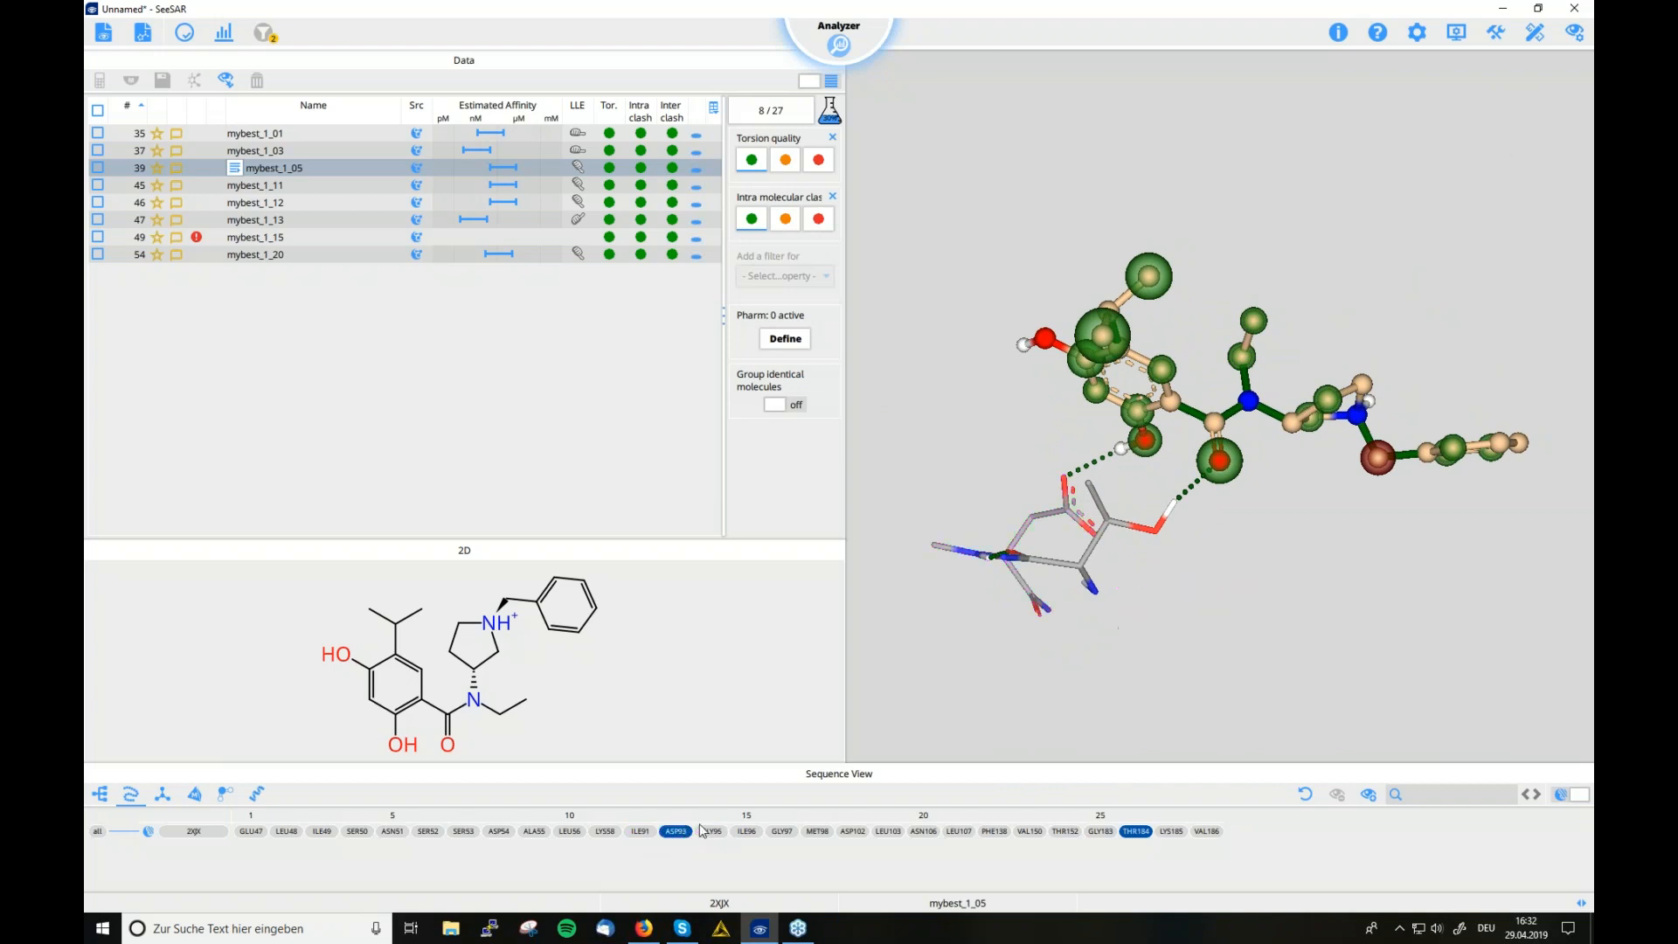
Toggle the visibility of ILE91 and LYS58 on and off, and show GLY183 and LYS185 beside THR184
click(645, 832)
click(612, 832)
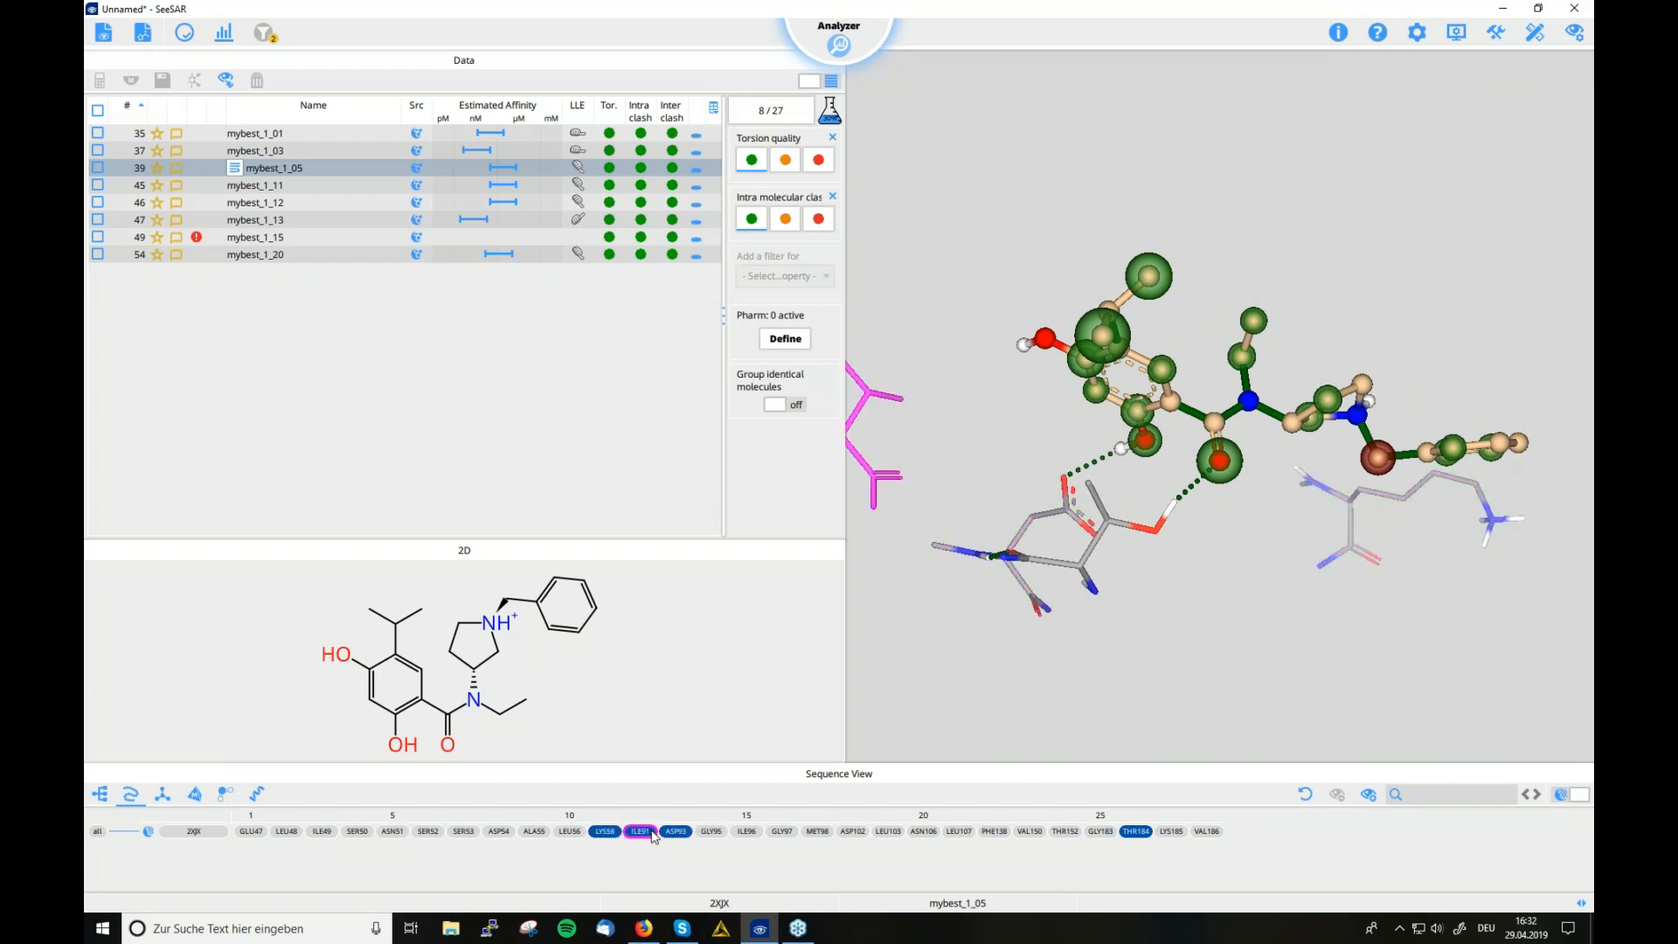
click(643, 831)
click(605, 831)
click(1099, 831)
click(1172, 831)
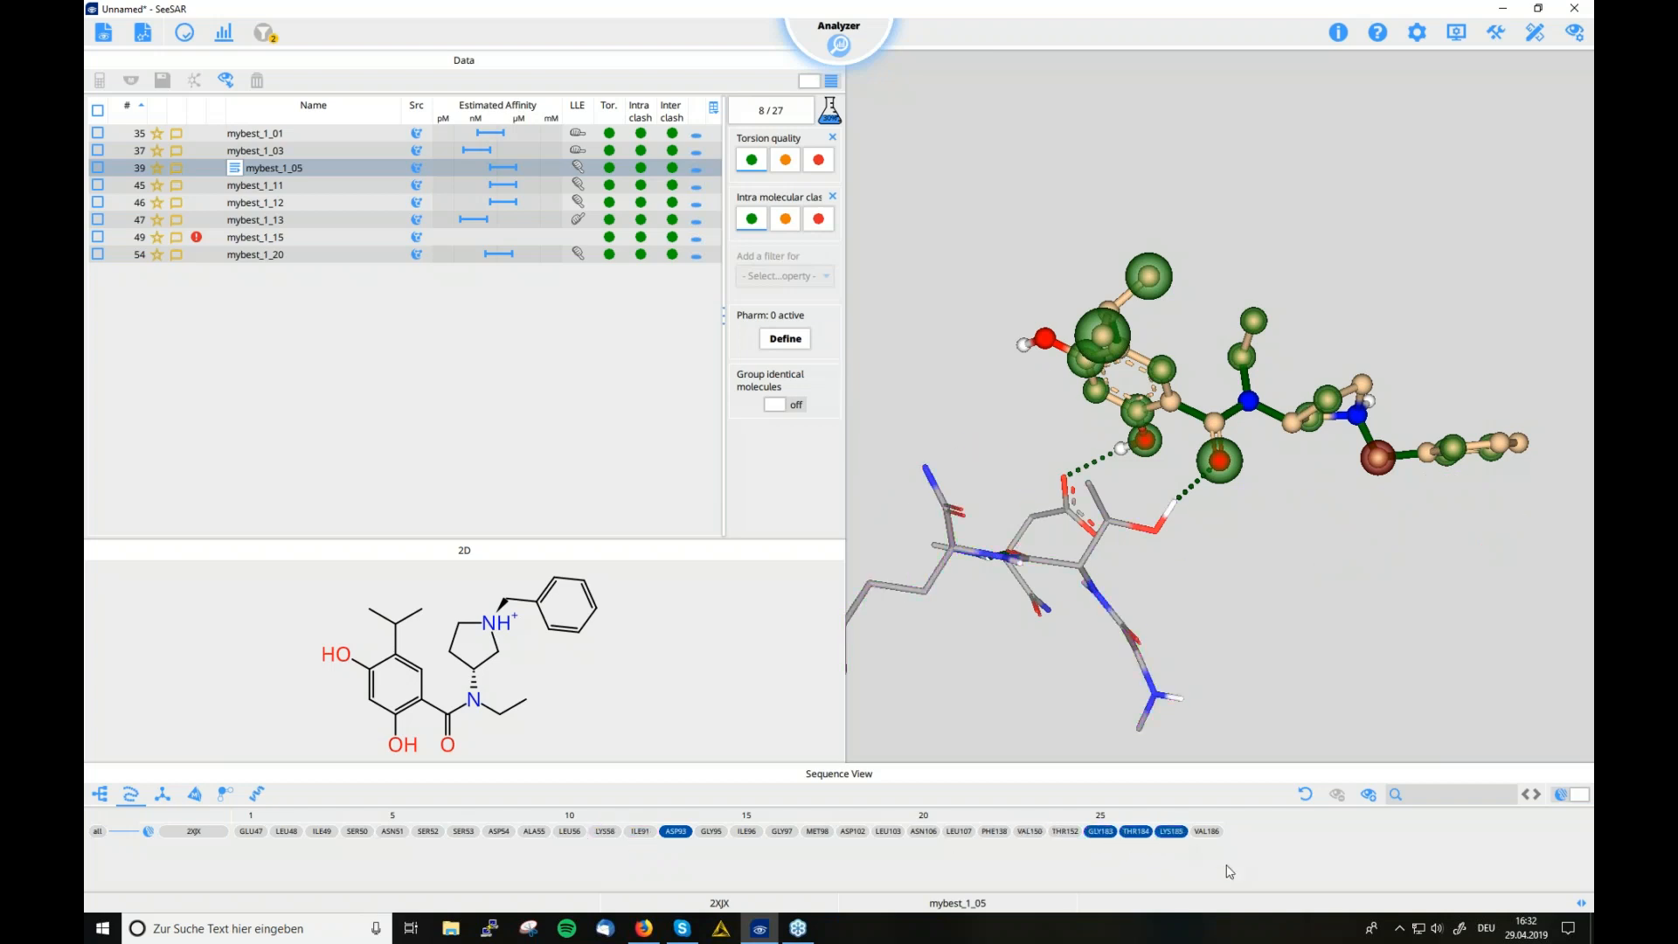
Widen the 3D view and show all binding-site residues of chain 2XJX again
drag(845, 522, 393, 551)
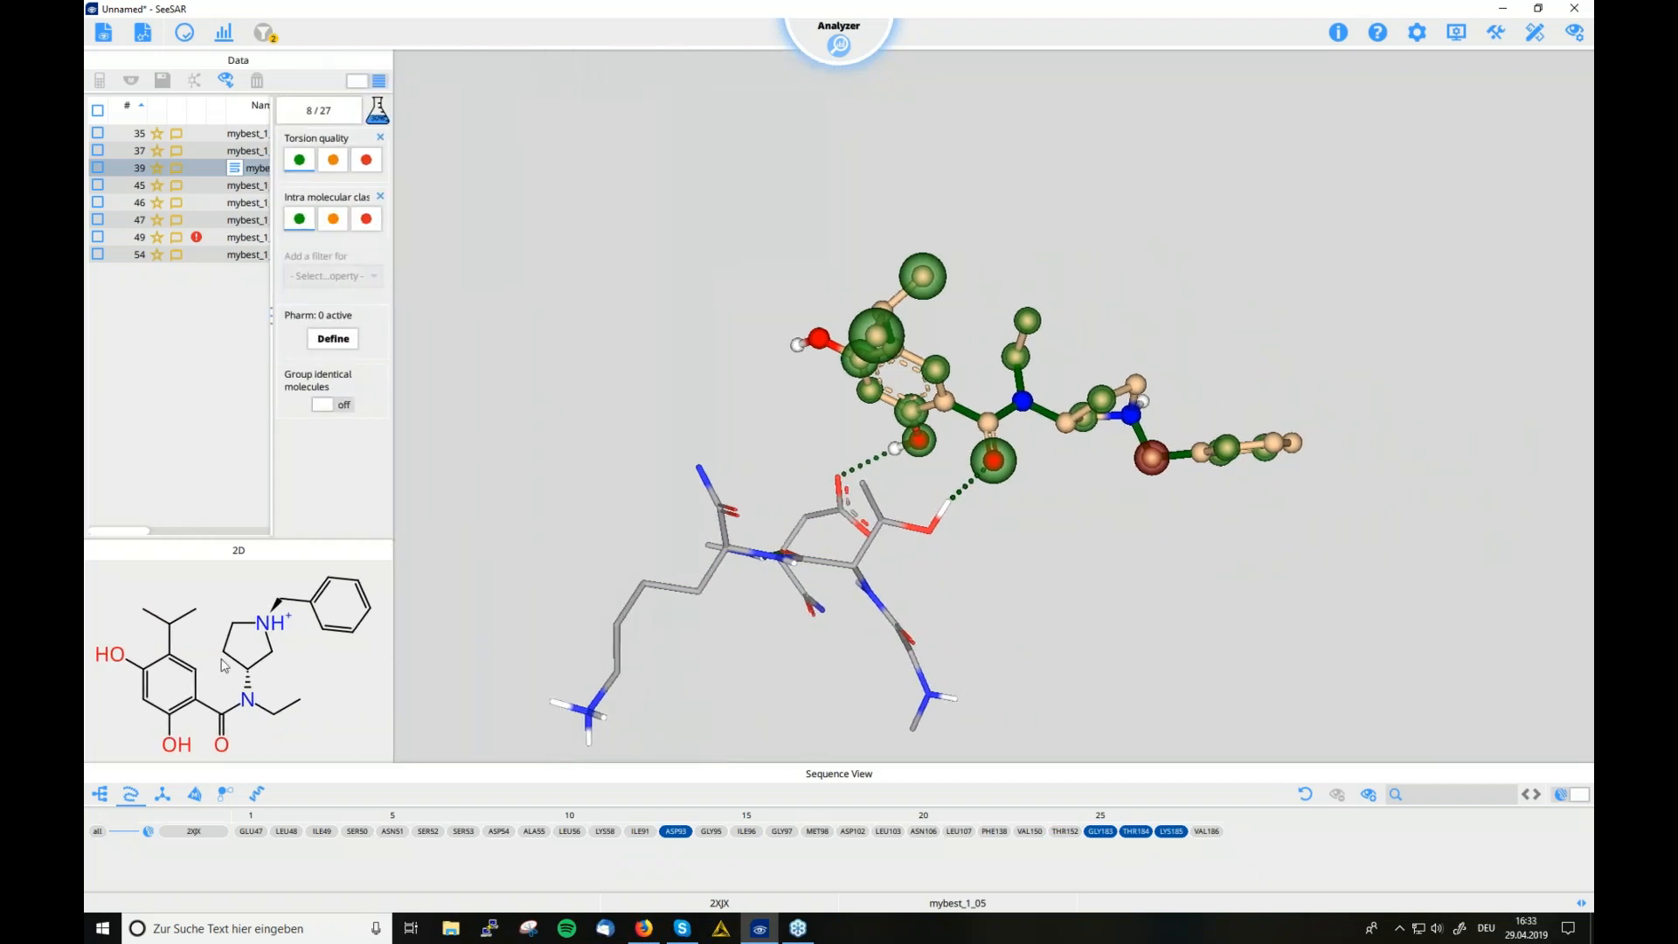
click(191, 832)
drag(1132, 693, 1087, 767)
scroll(1070, 508, up, 5)
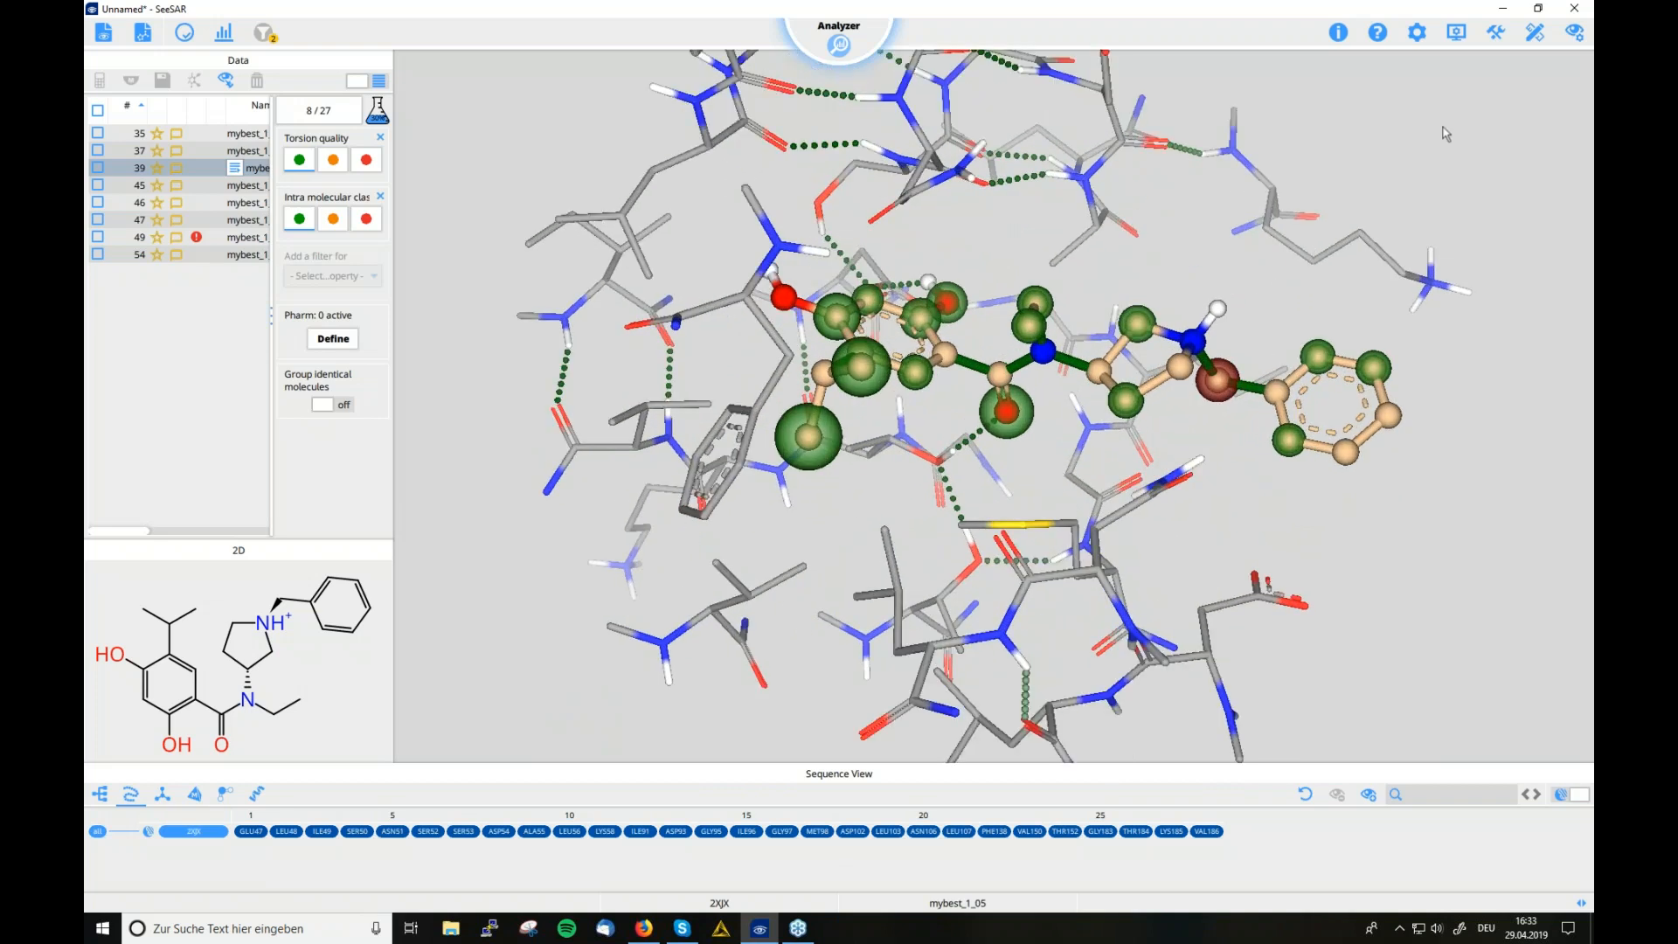
Display the binding-site surface as transparent with the blue-and-yellow property colouring
click(1574, 32)
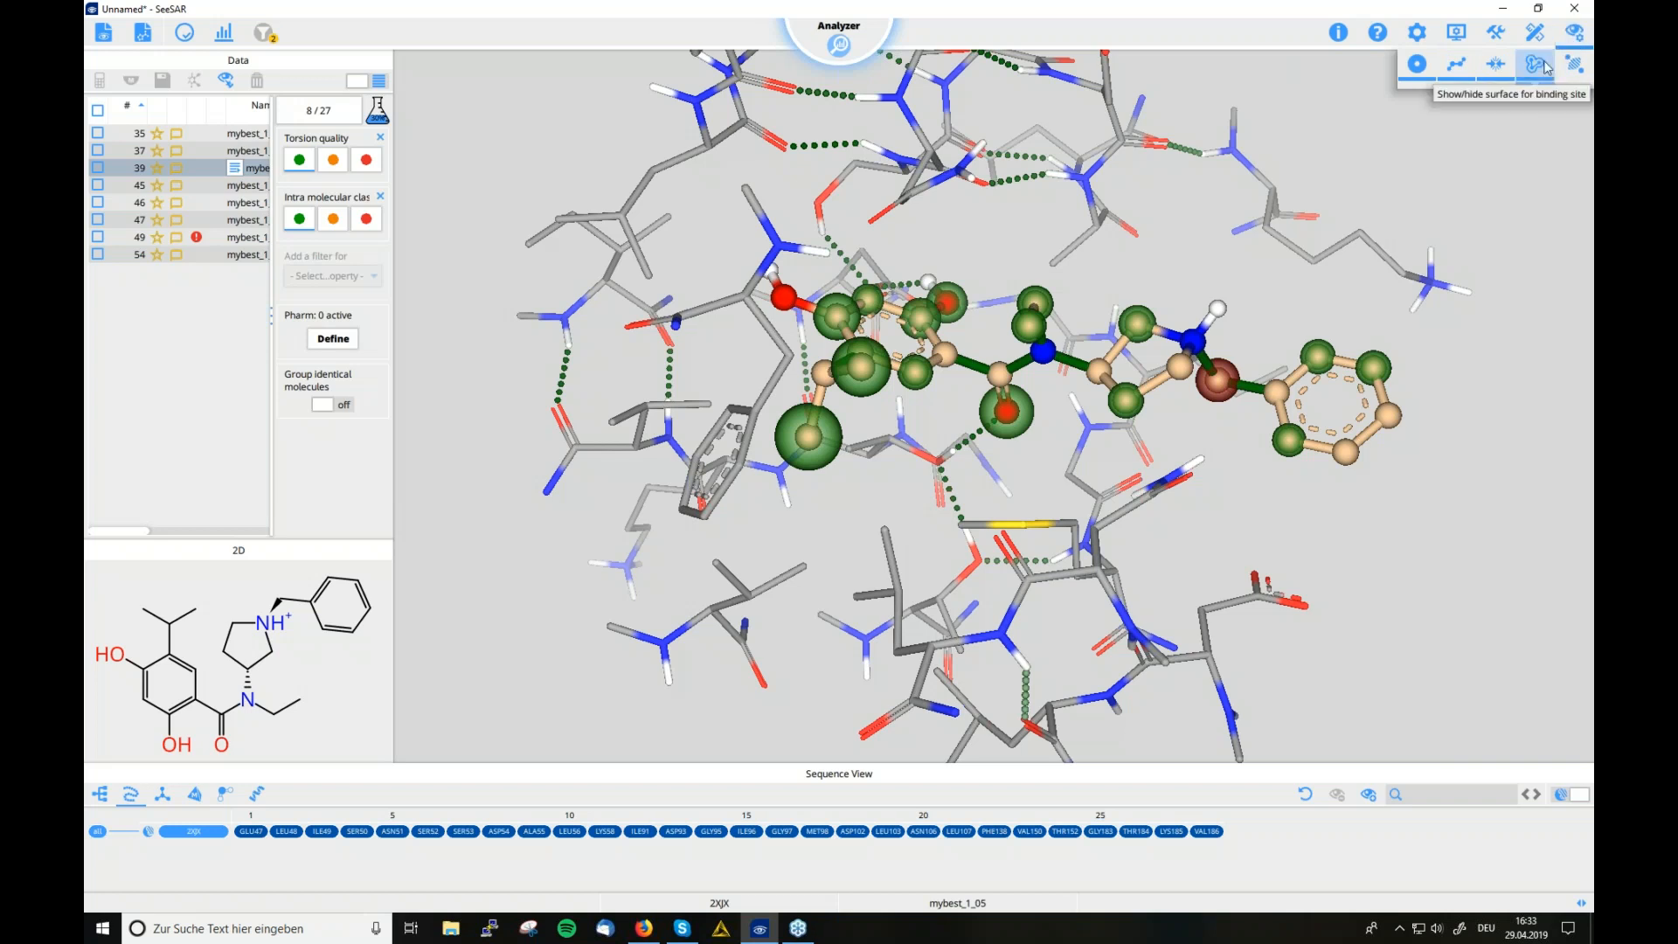
click(1535, 65)
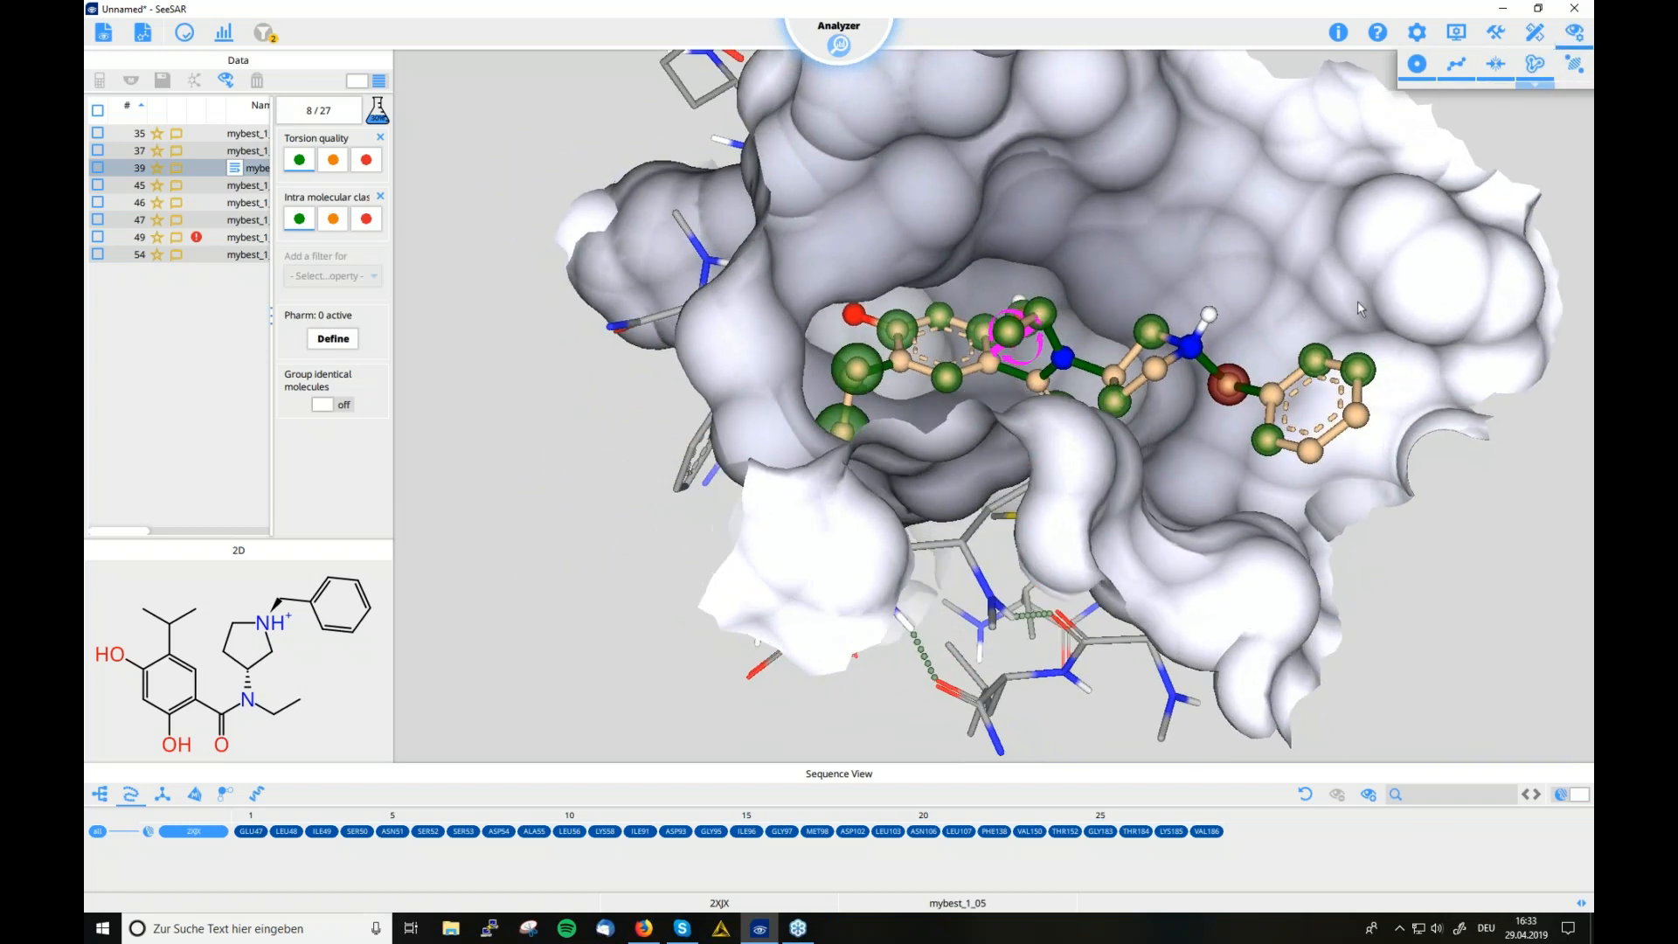
click(1535, 85)
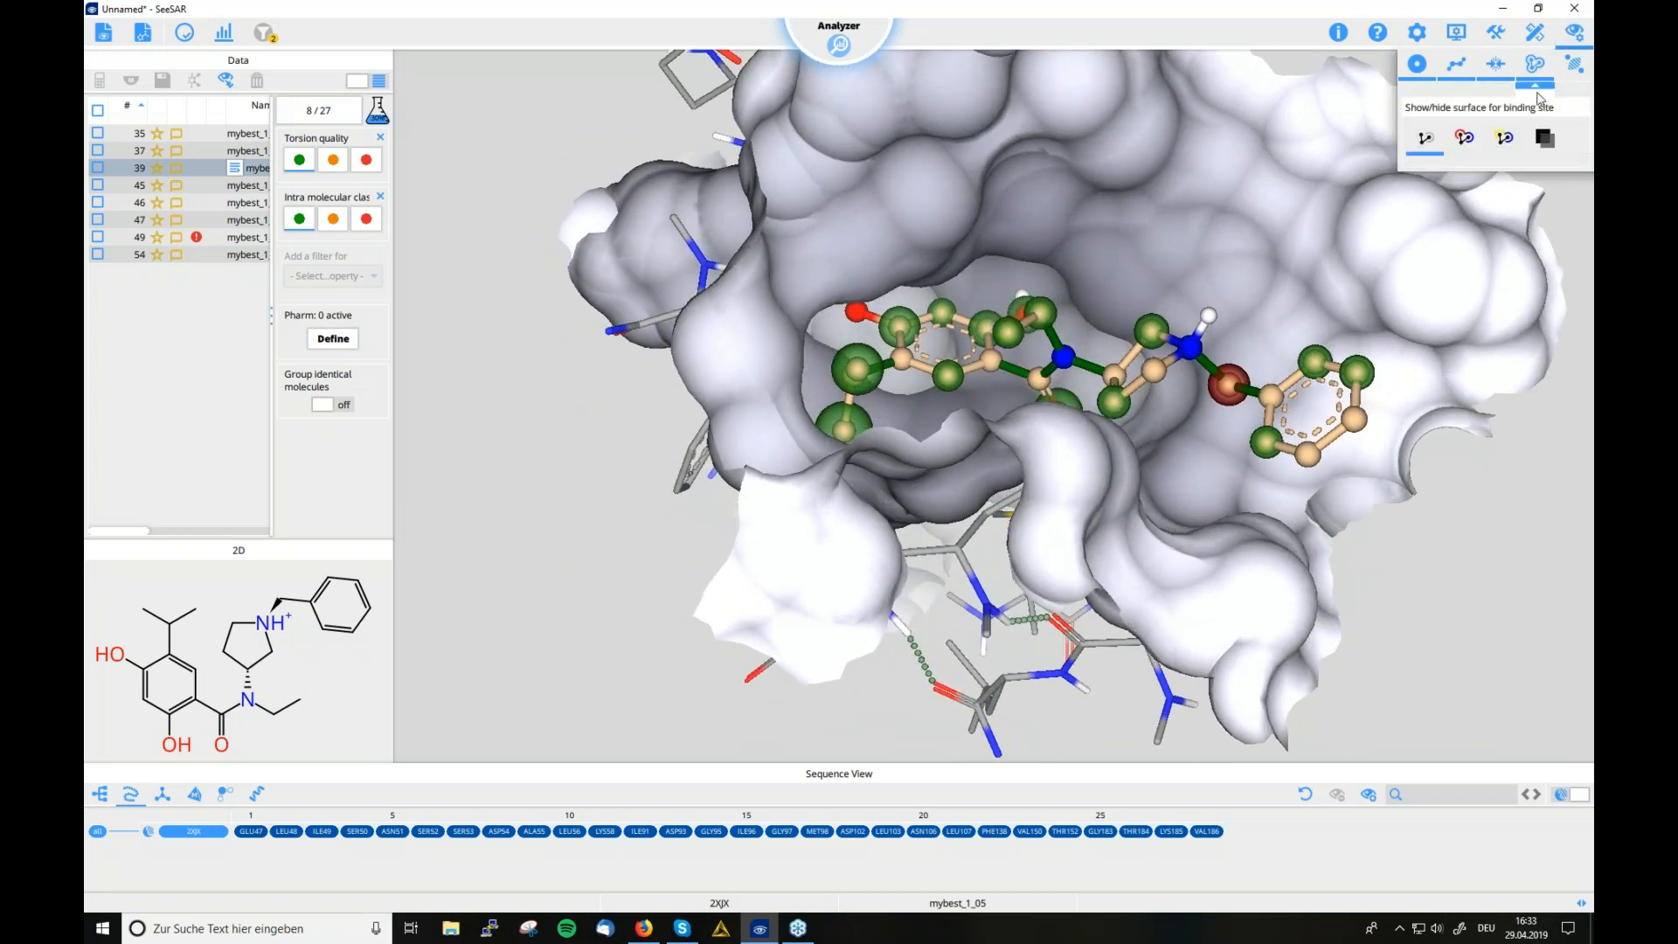
click(1557, 147)
click(1503, 137)
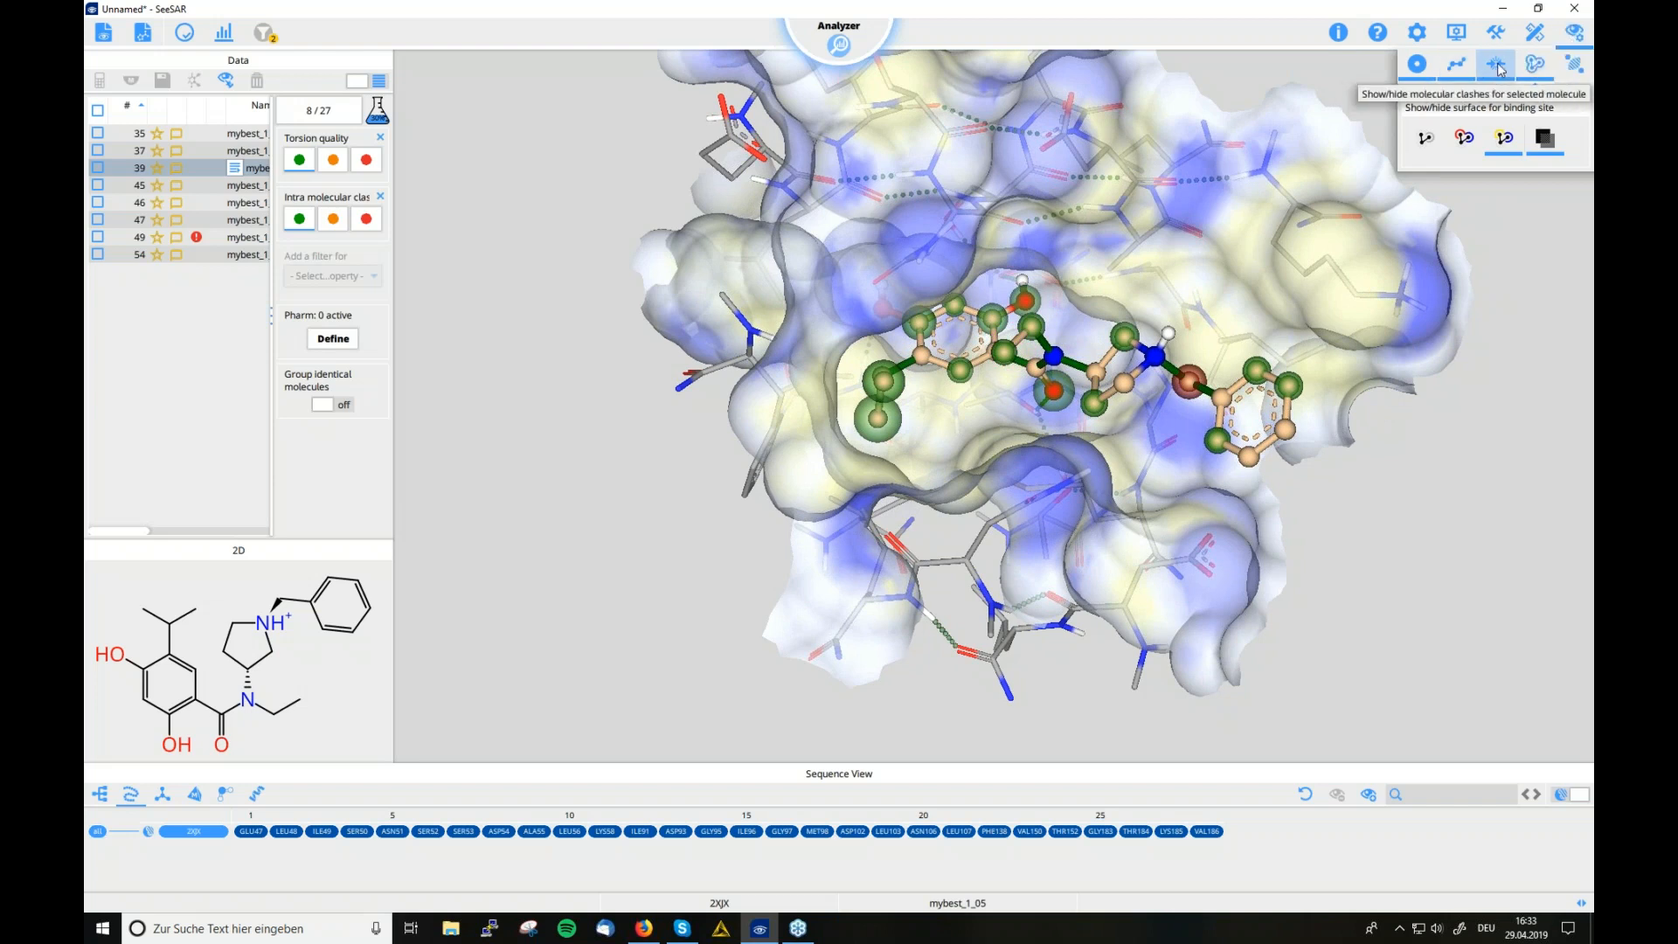
click(1578, 35)
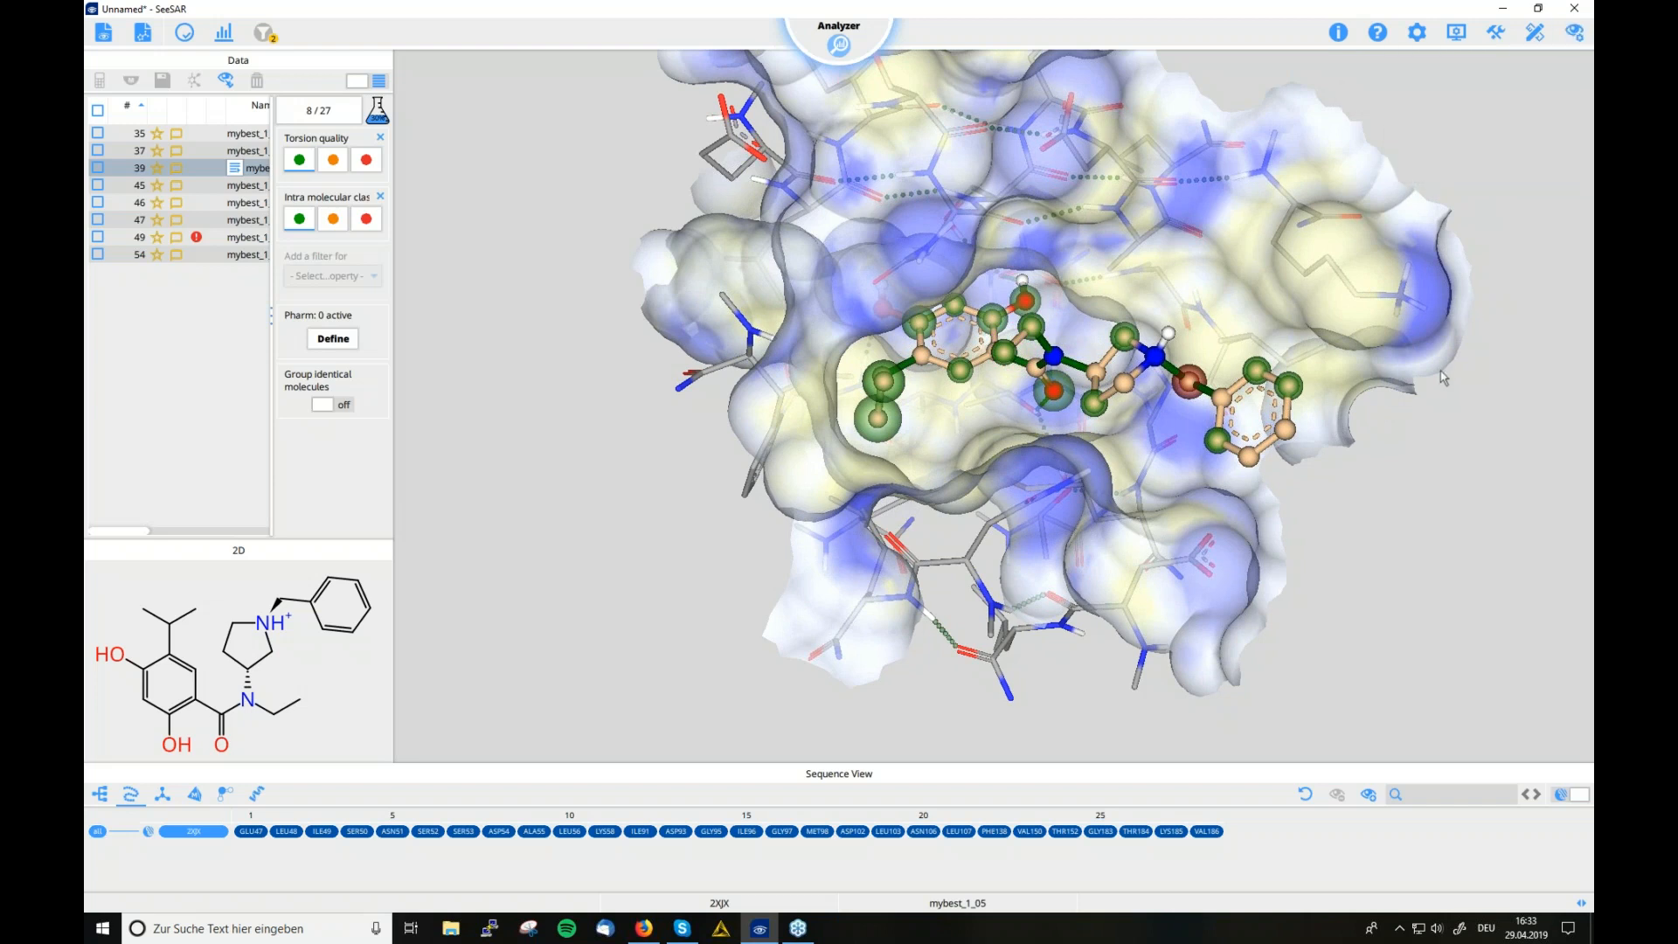
Frame the ligand in its pocket and configure the screenshot for poster mode, 1200 dpi and an image size of 8192 x 4866
scroll(1441, 377, up, 3)
scroll(1441, 376, down, 1)
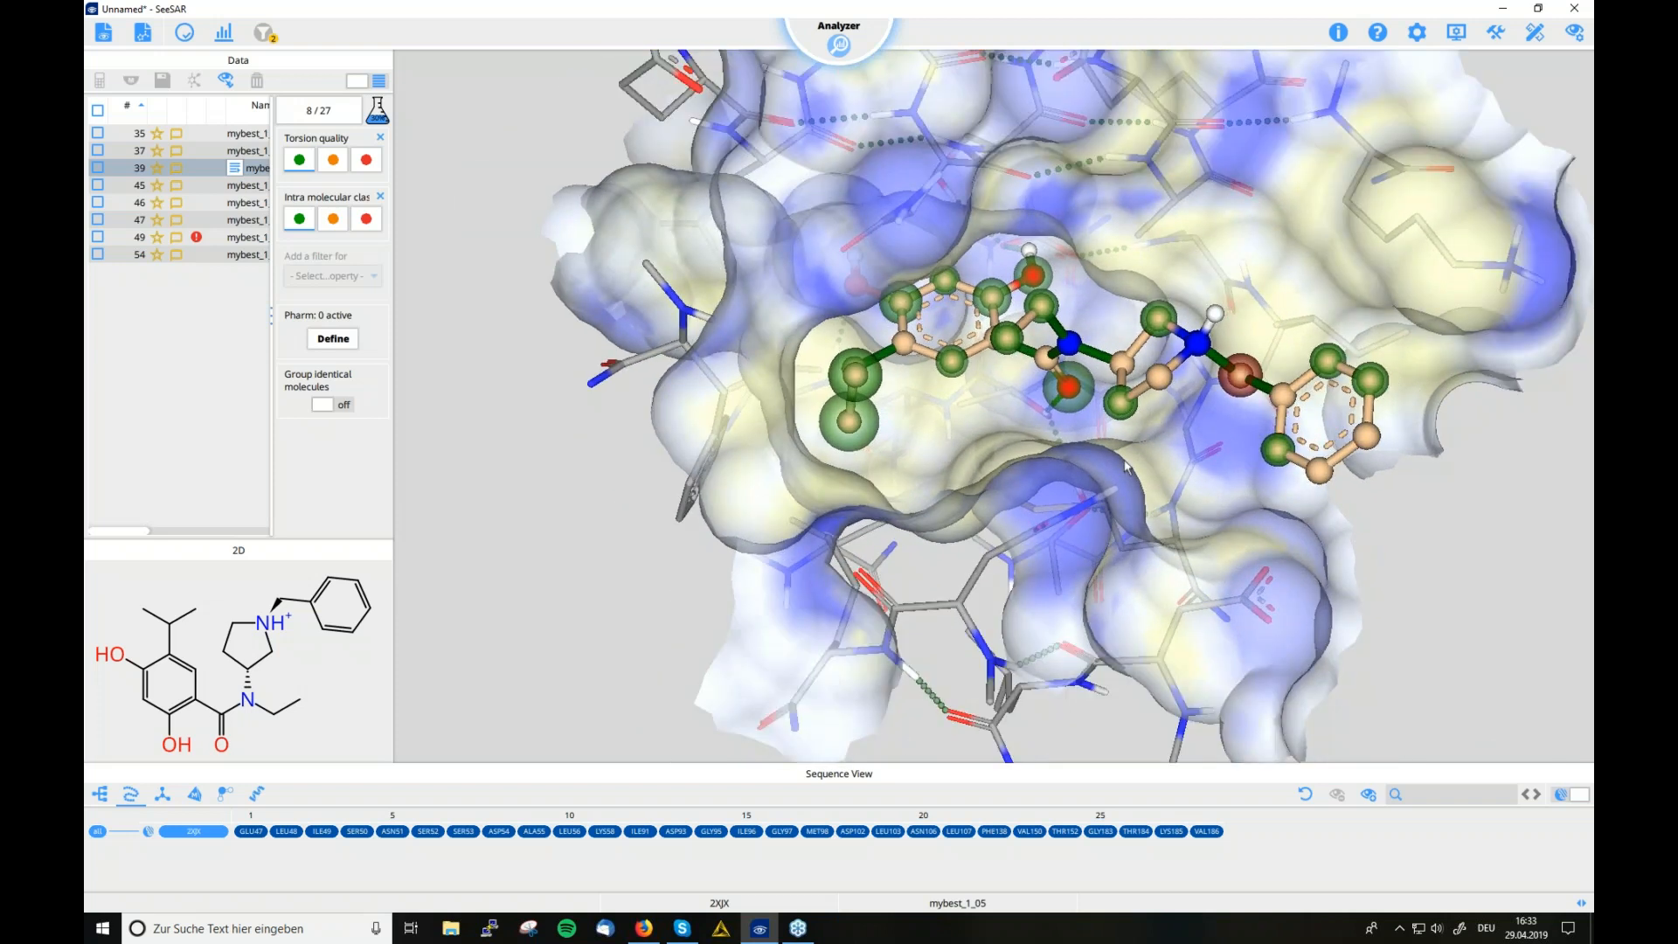
right_drag(1034, 481, 936, 518)
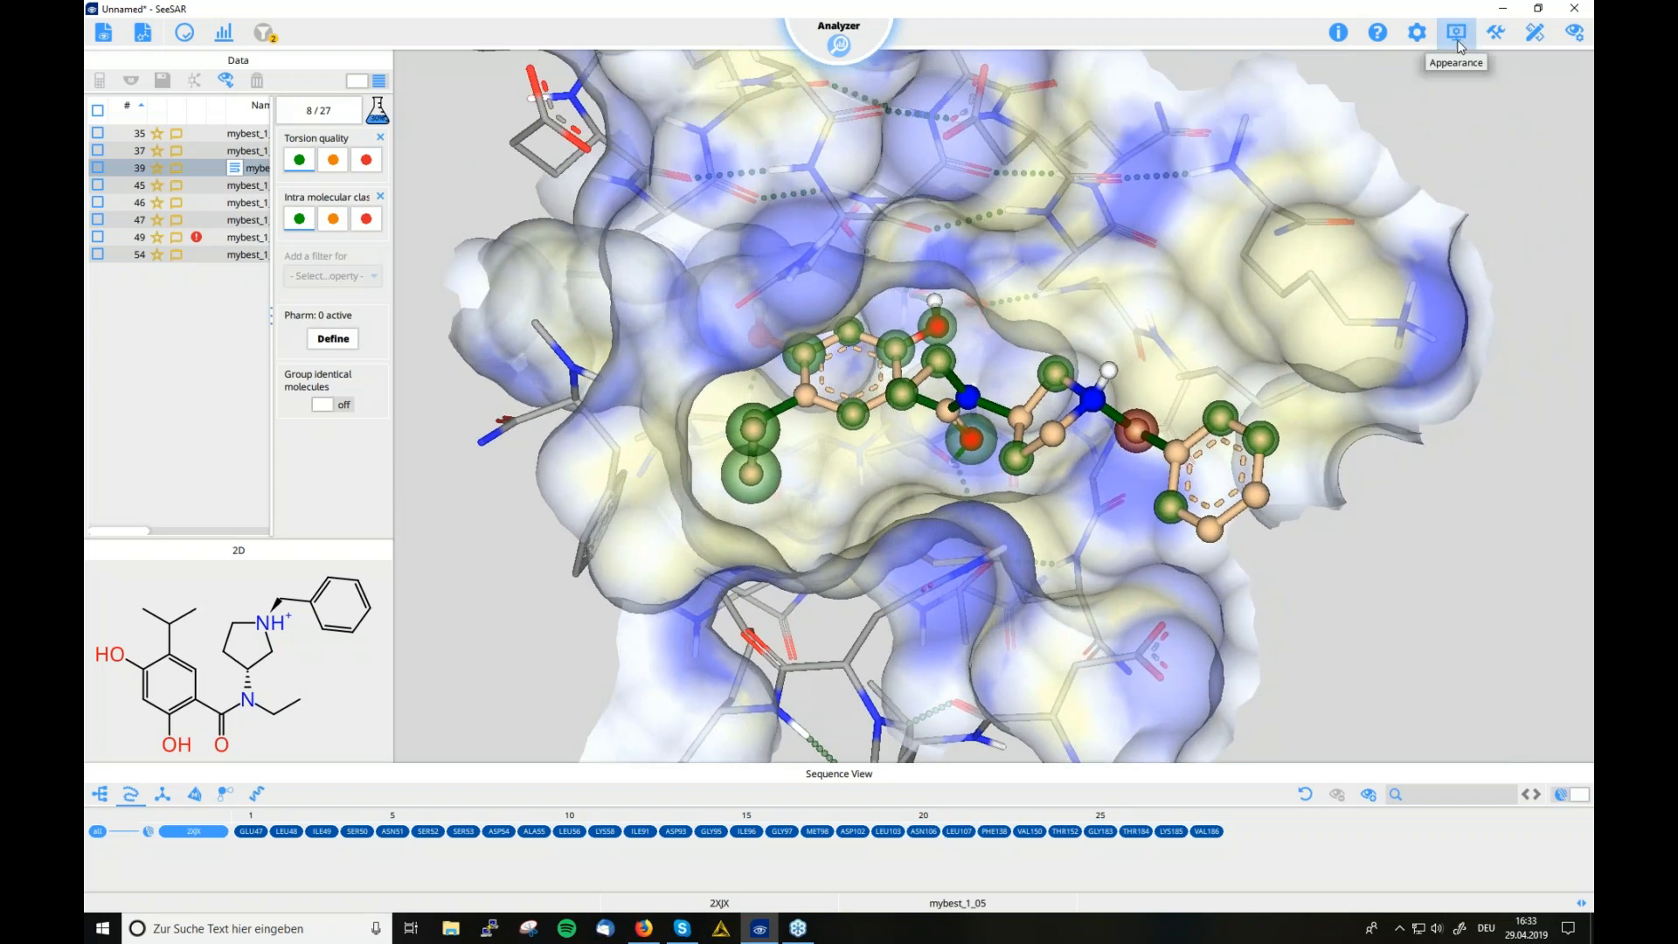
click(1497, 34)
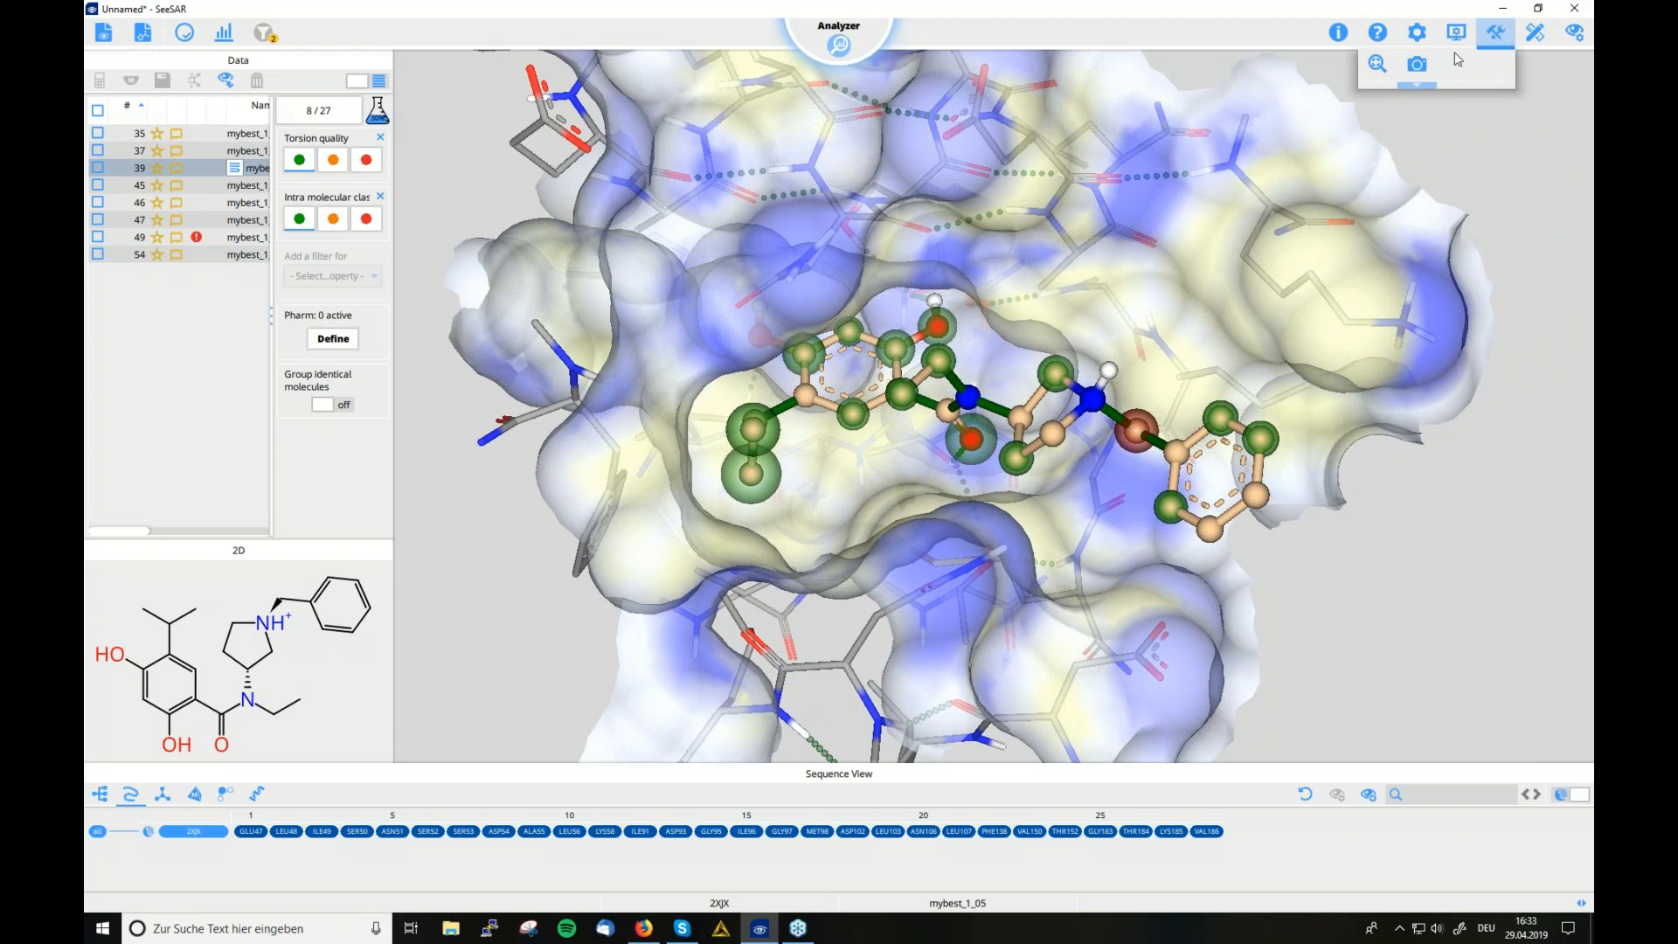
click(1416, 85)
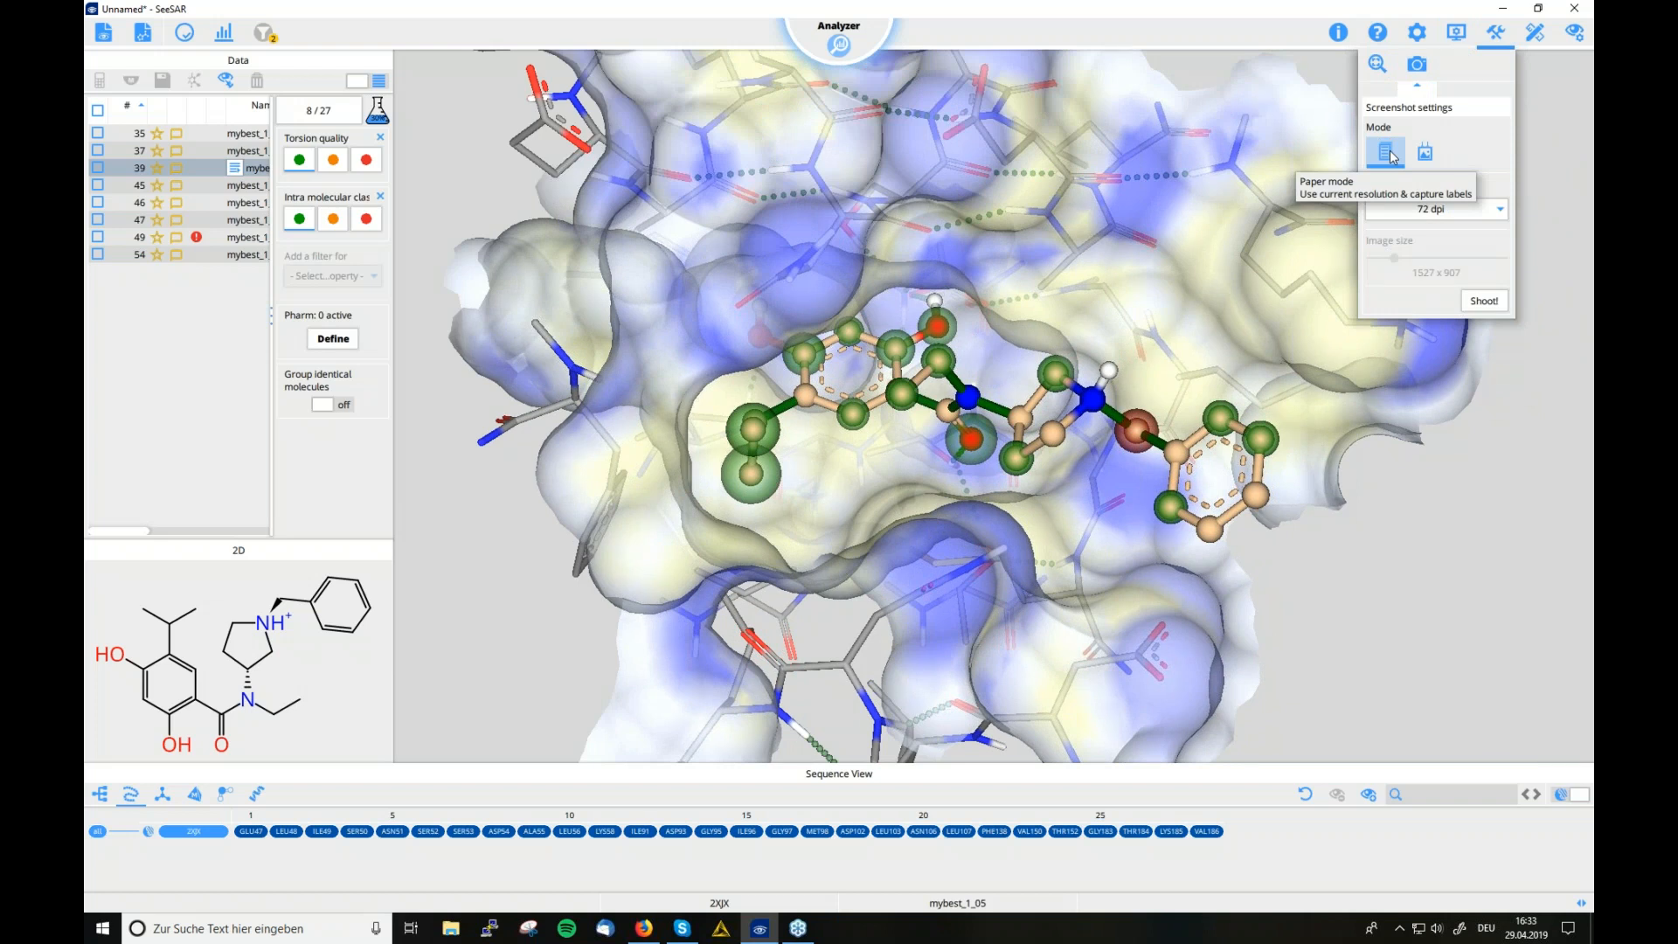
click(1433, 155)
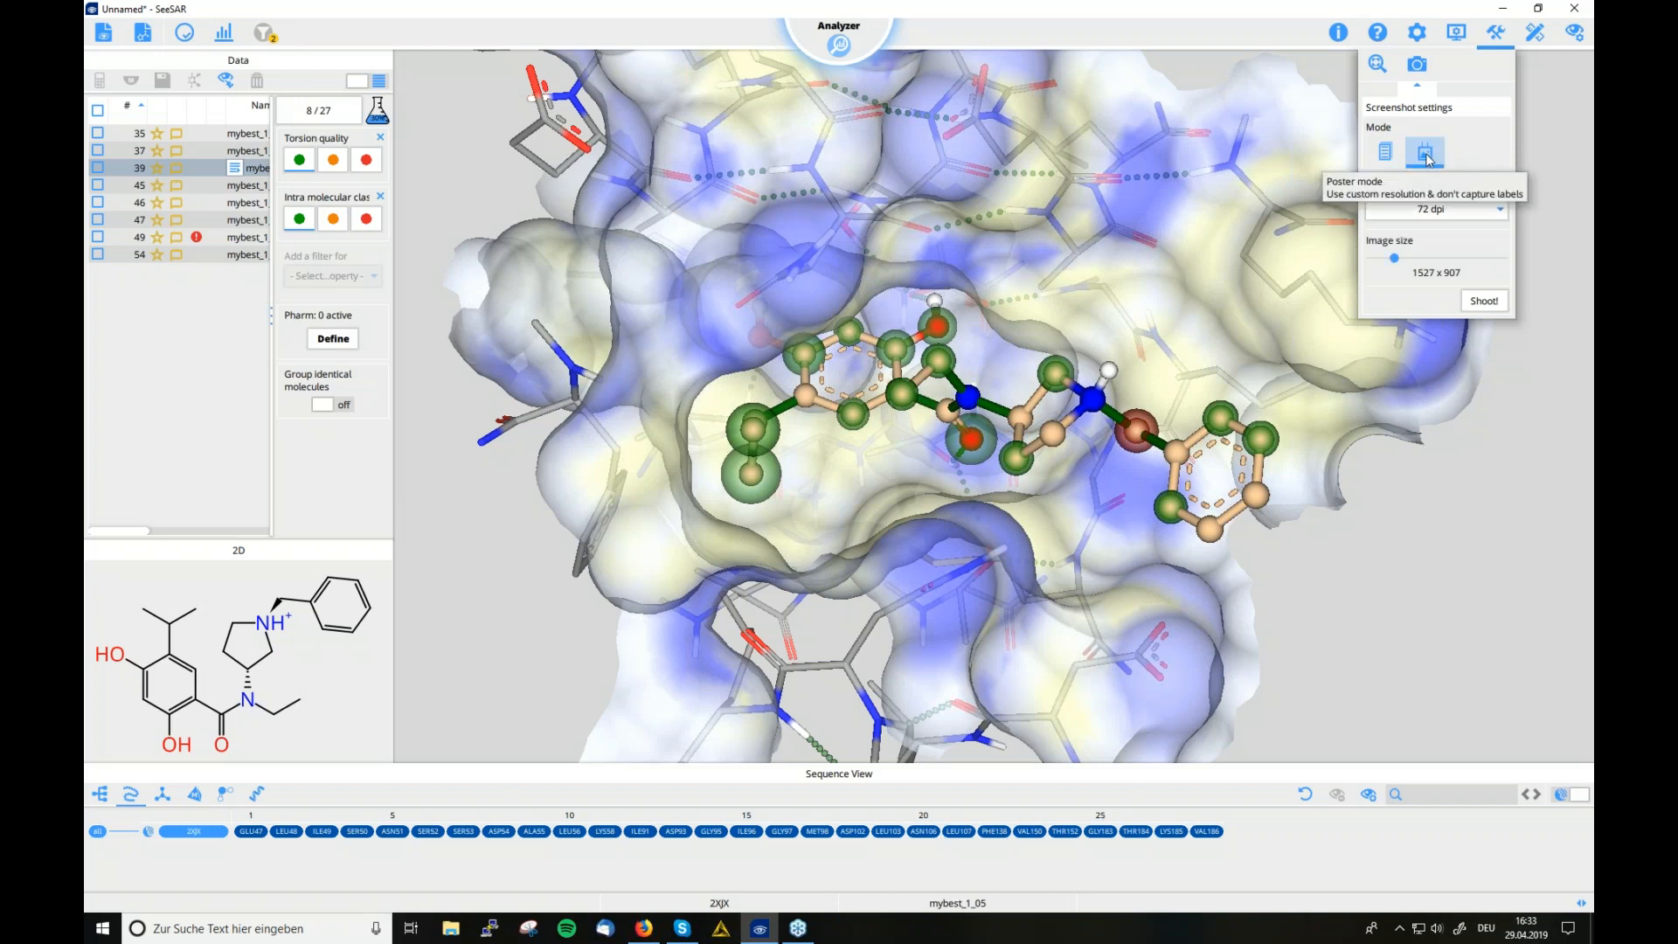
click(1491, 209)
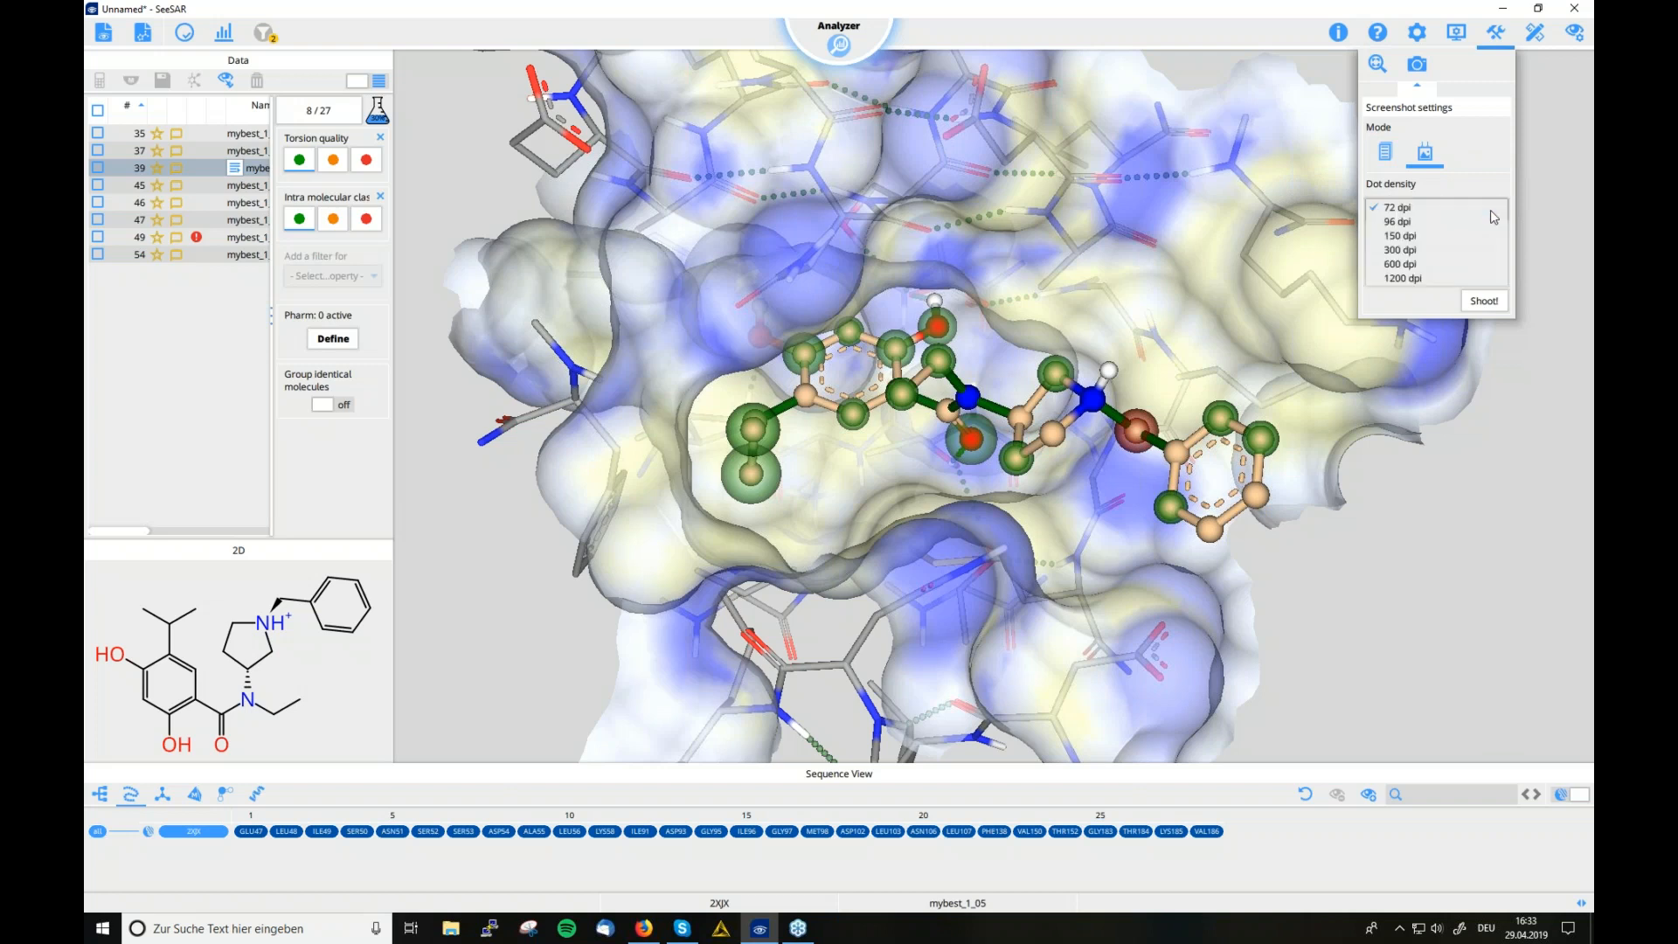
click(1433, 279)
drag(1392, 255, 1514, 263)
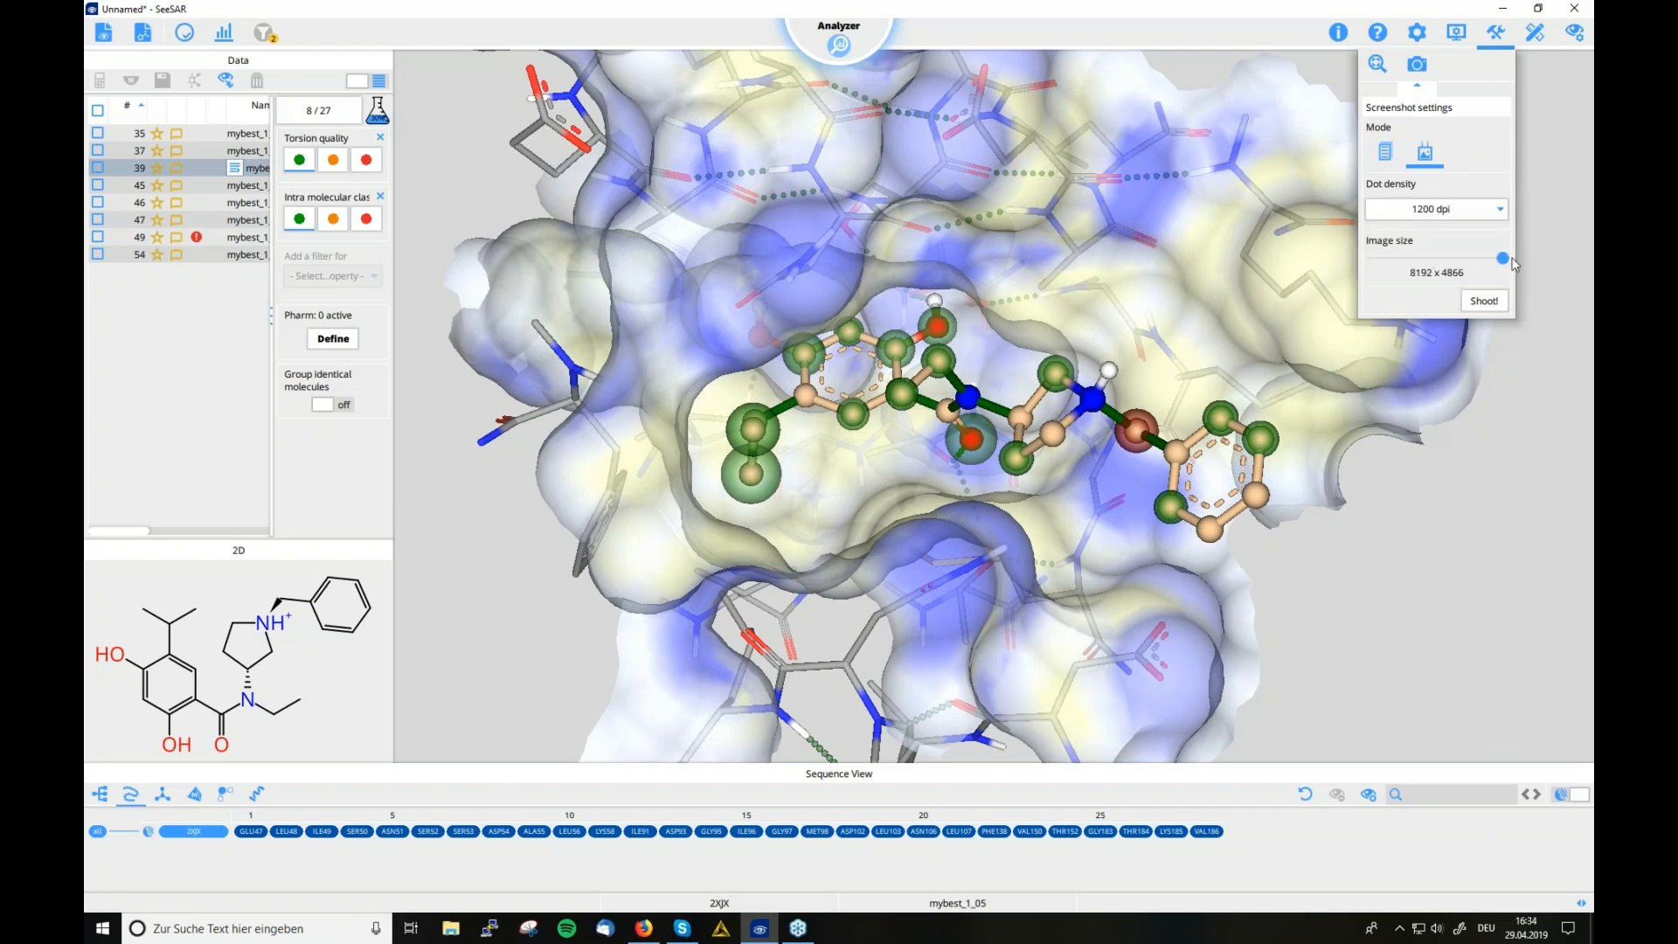
Shoot the screenshot and save it as a PNG image named test
click(1484, 302)
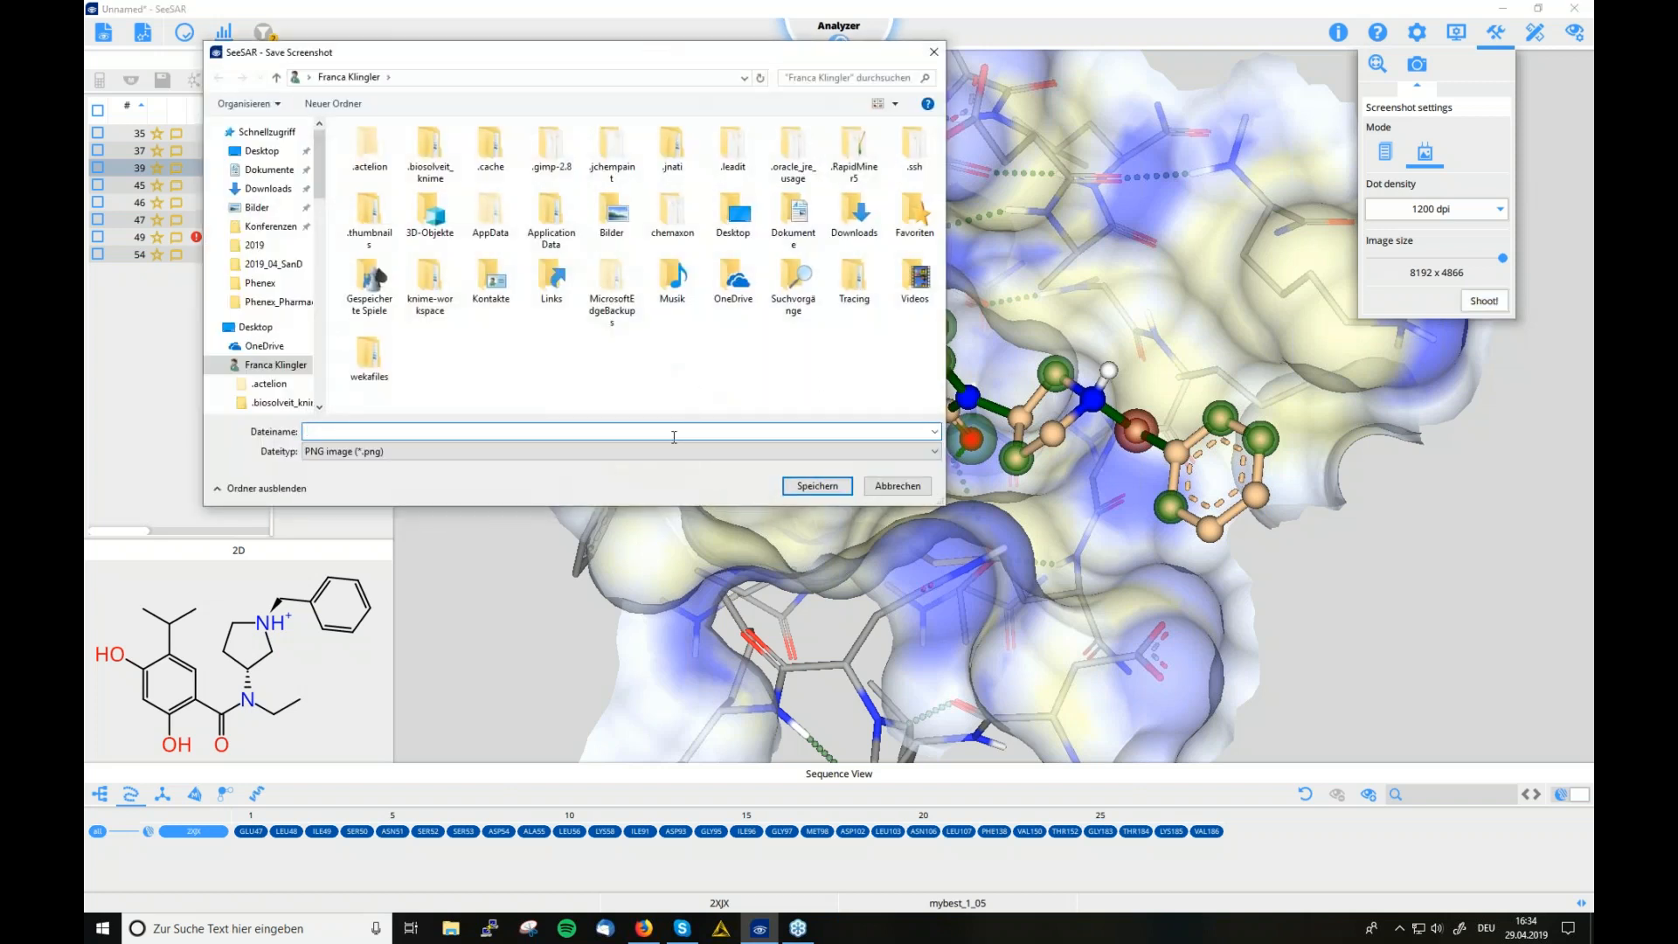
text(test)
key(Return)
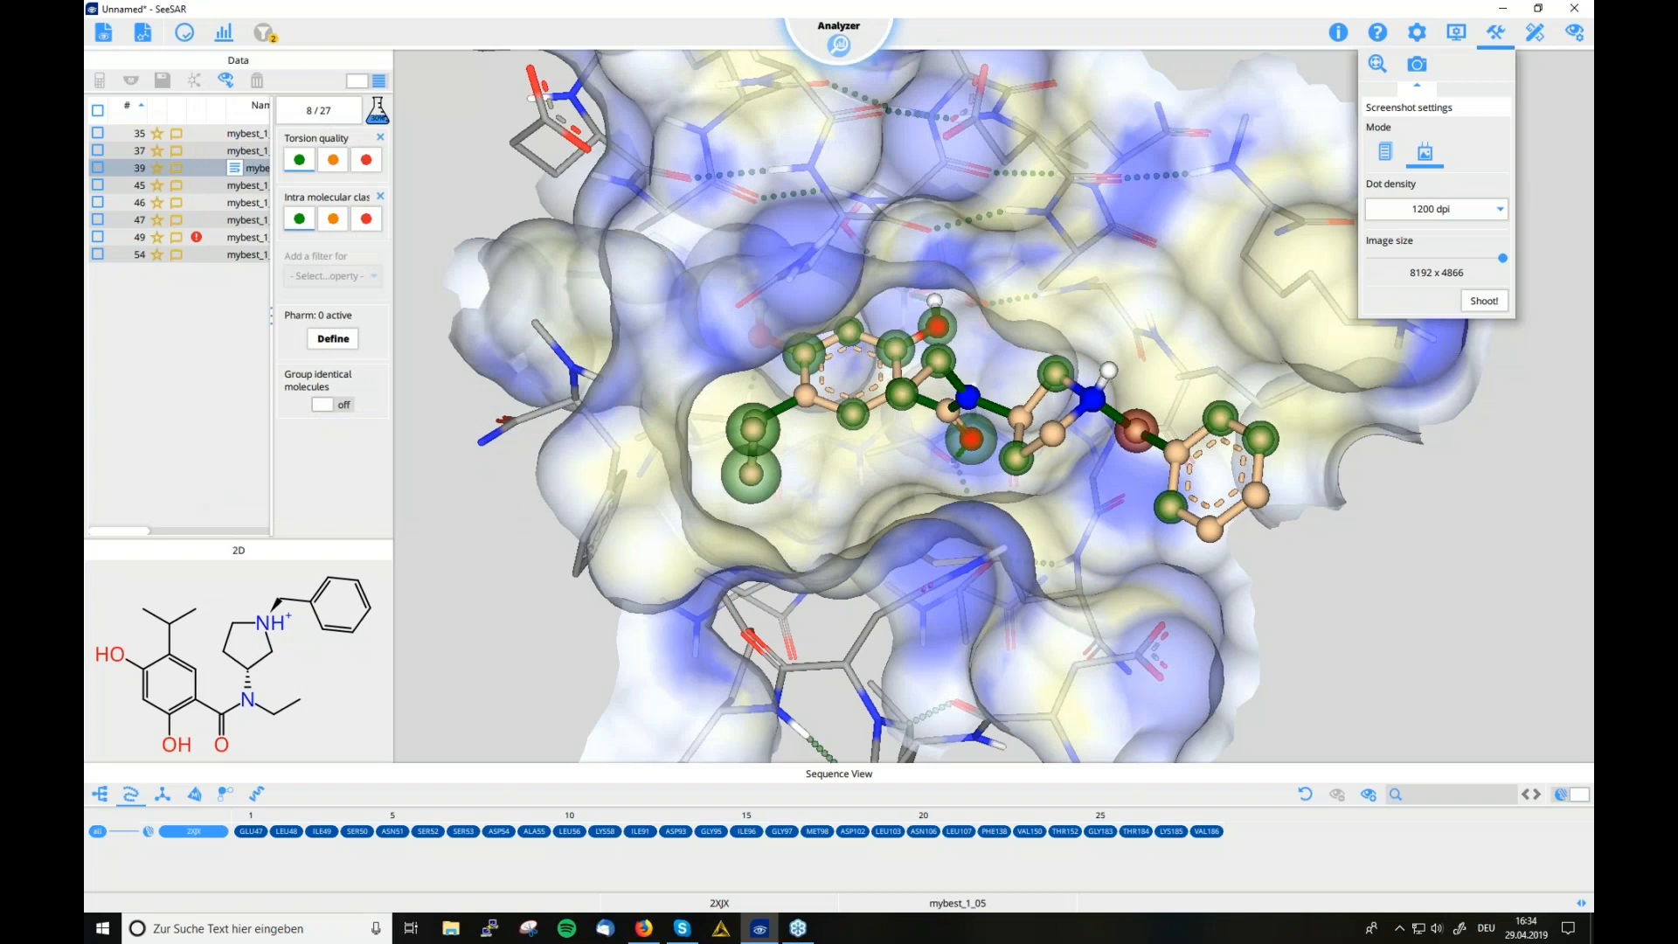
Look at the desktop briefly, return to SeeSAR and close the screenshot settings
click(1500, 12)
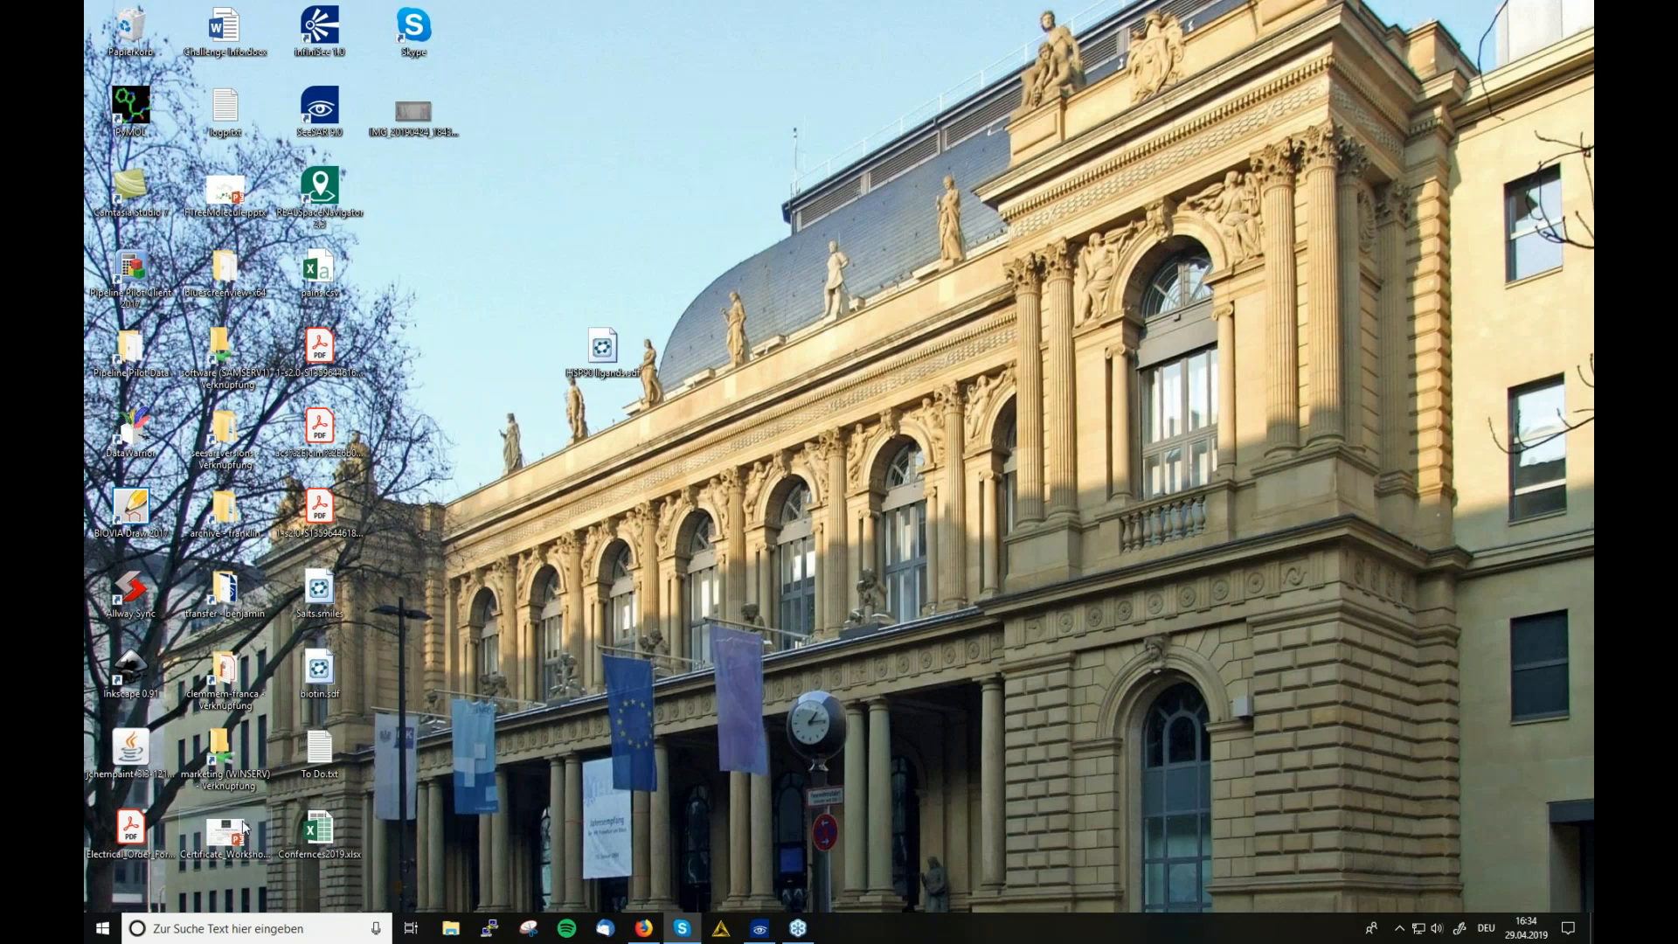
click(759, 928)
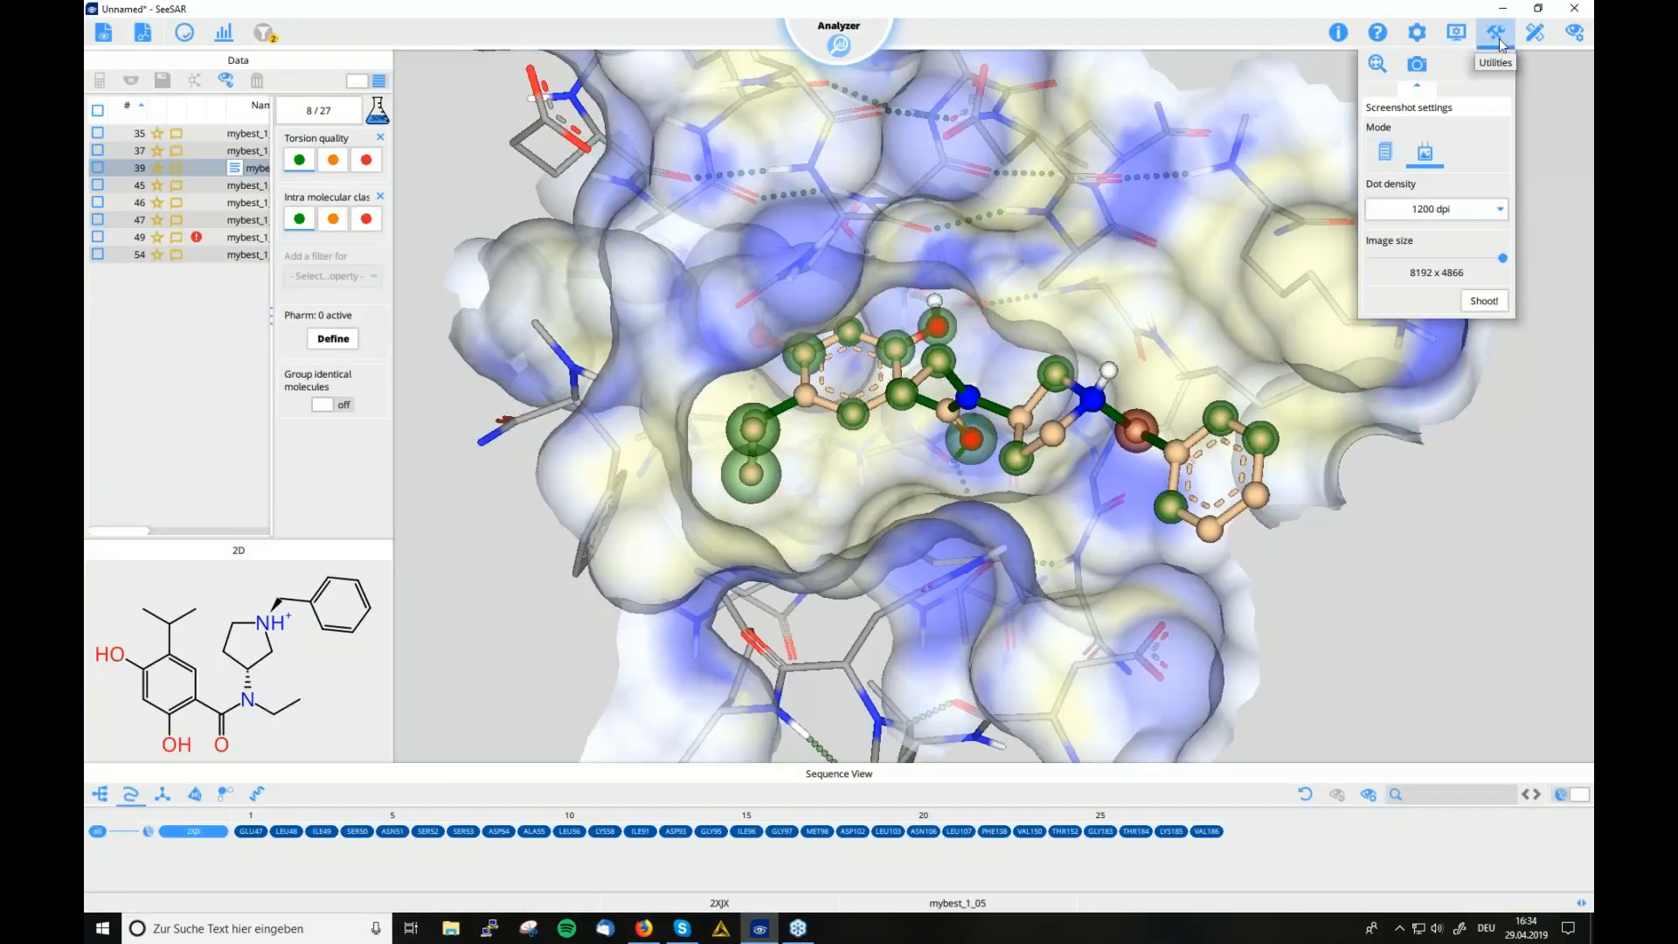
click(1497, 37)
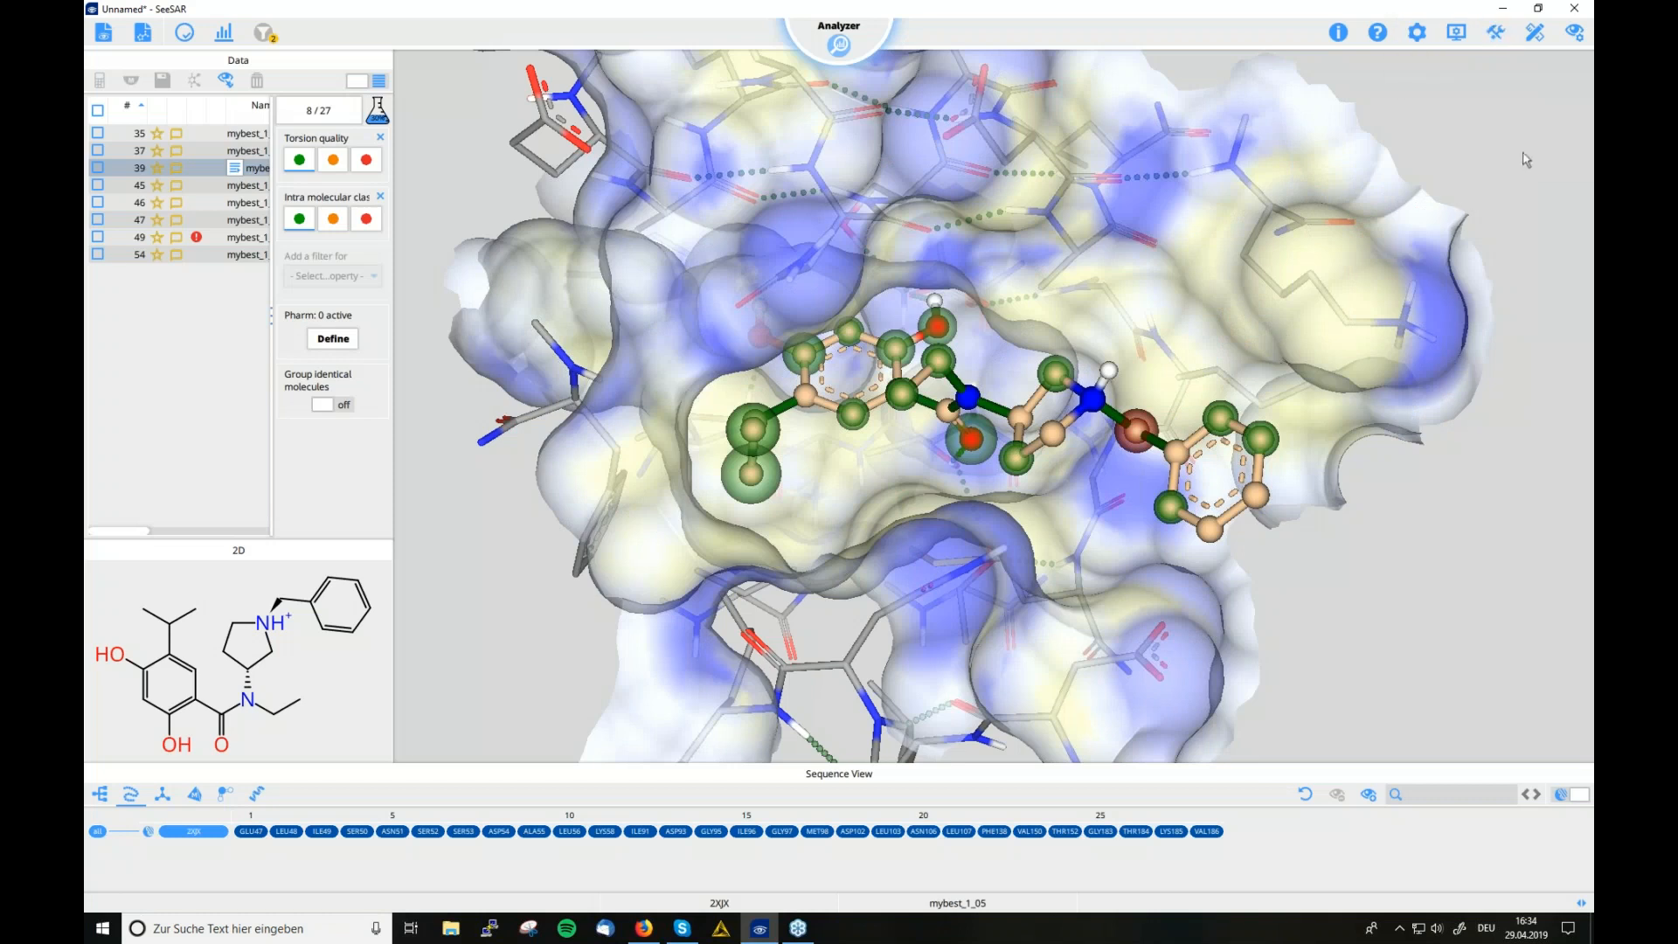
Hide the binding-site surface and remove the coloured atom spheres and torsion colouring from the ligand
click(1573, 32)
click(1536, 66)
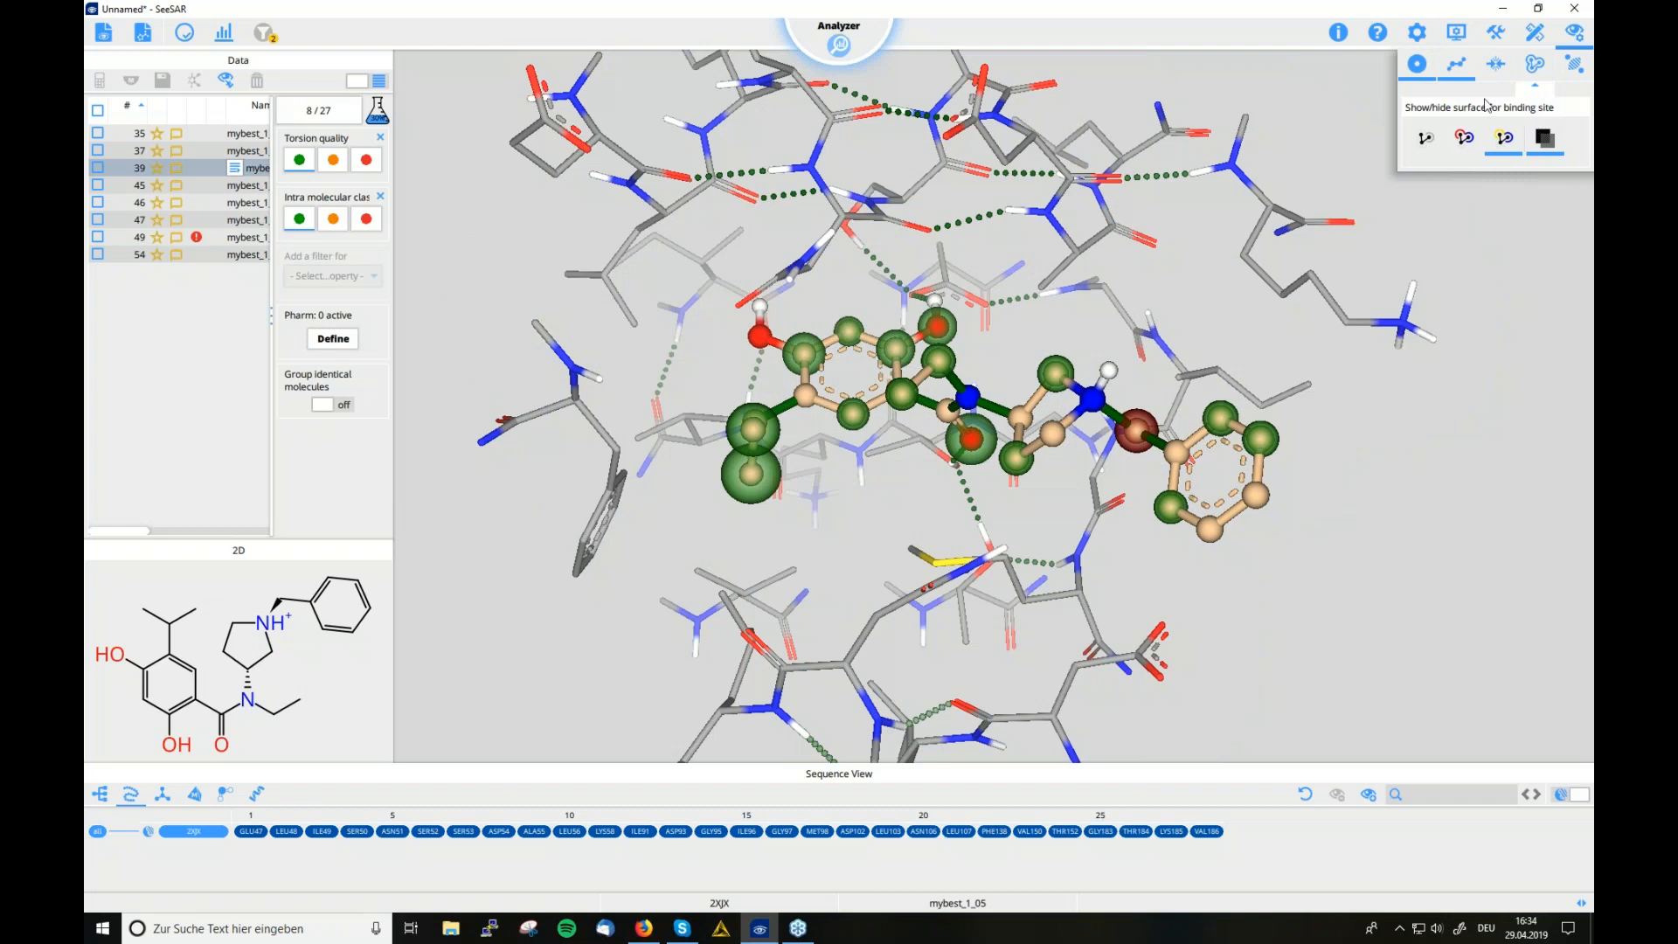
click(1421, 72)
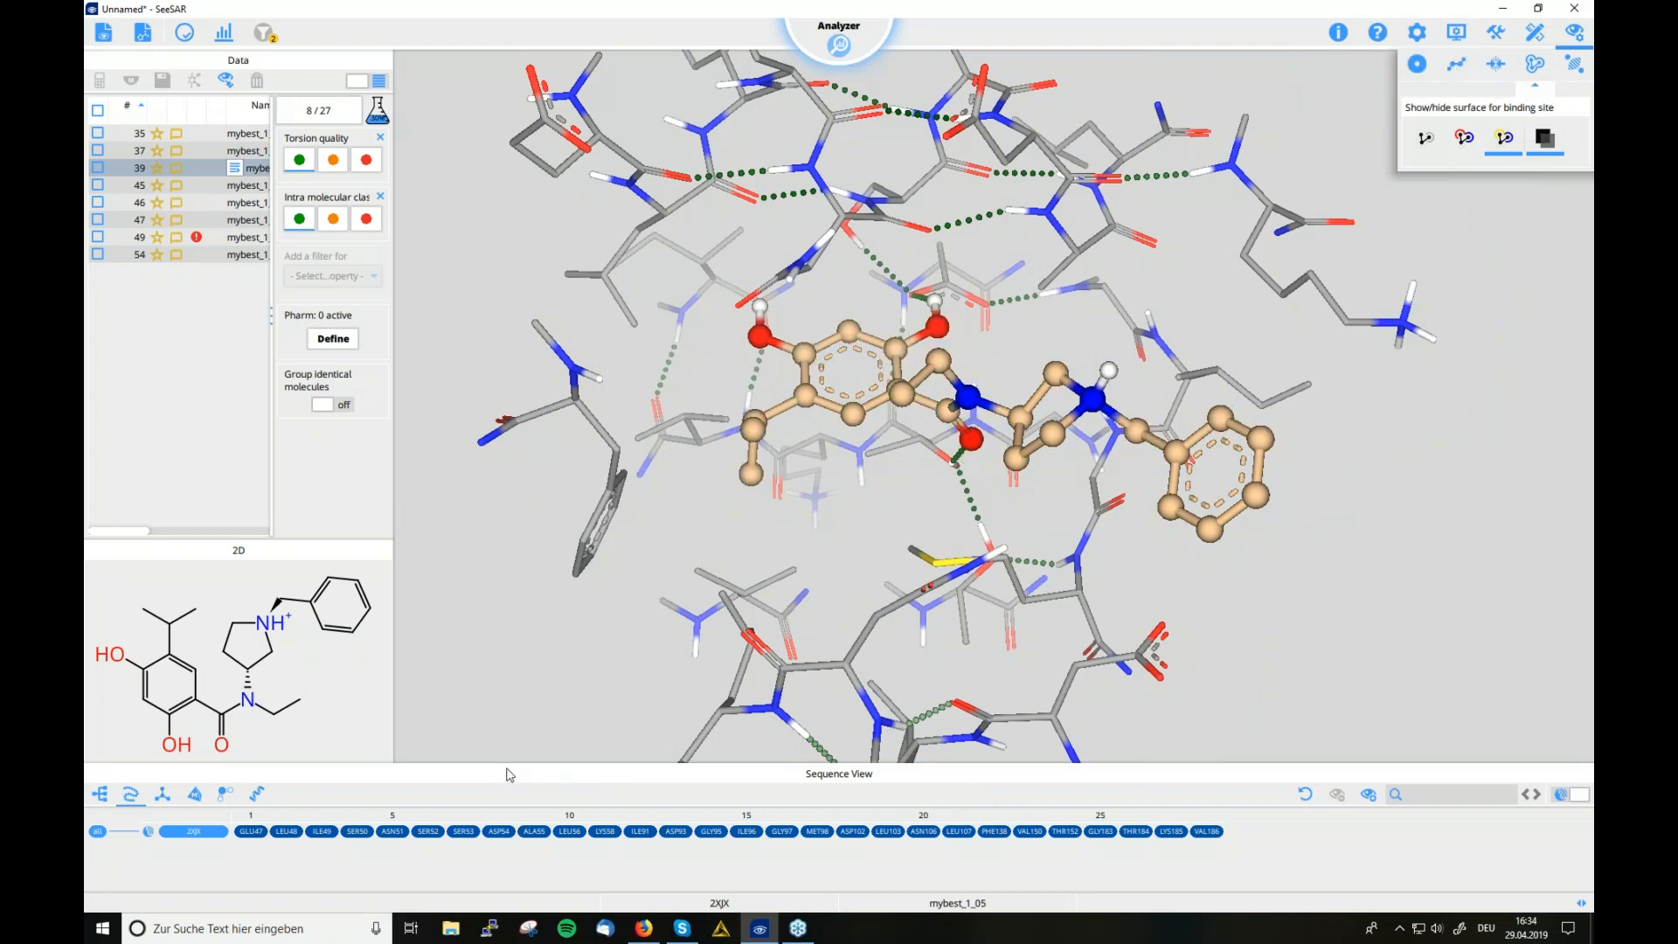
Hide the whole 2XJX chain and display only the residues that interact with the ligand
click(183, 835)
click(188, 837)
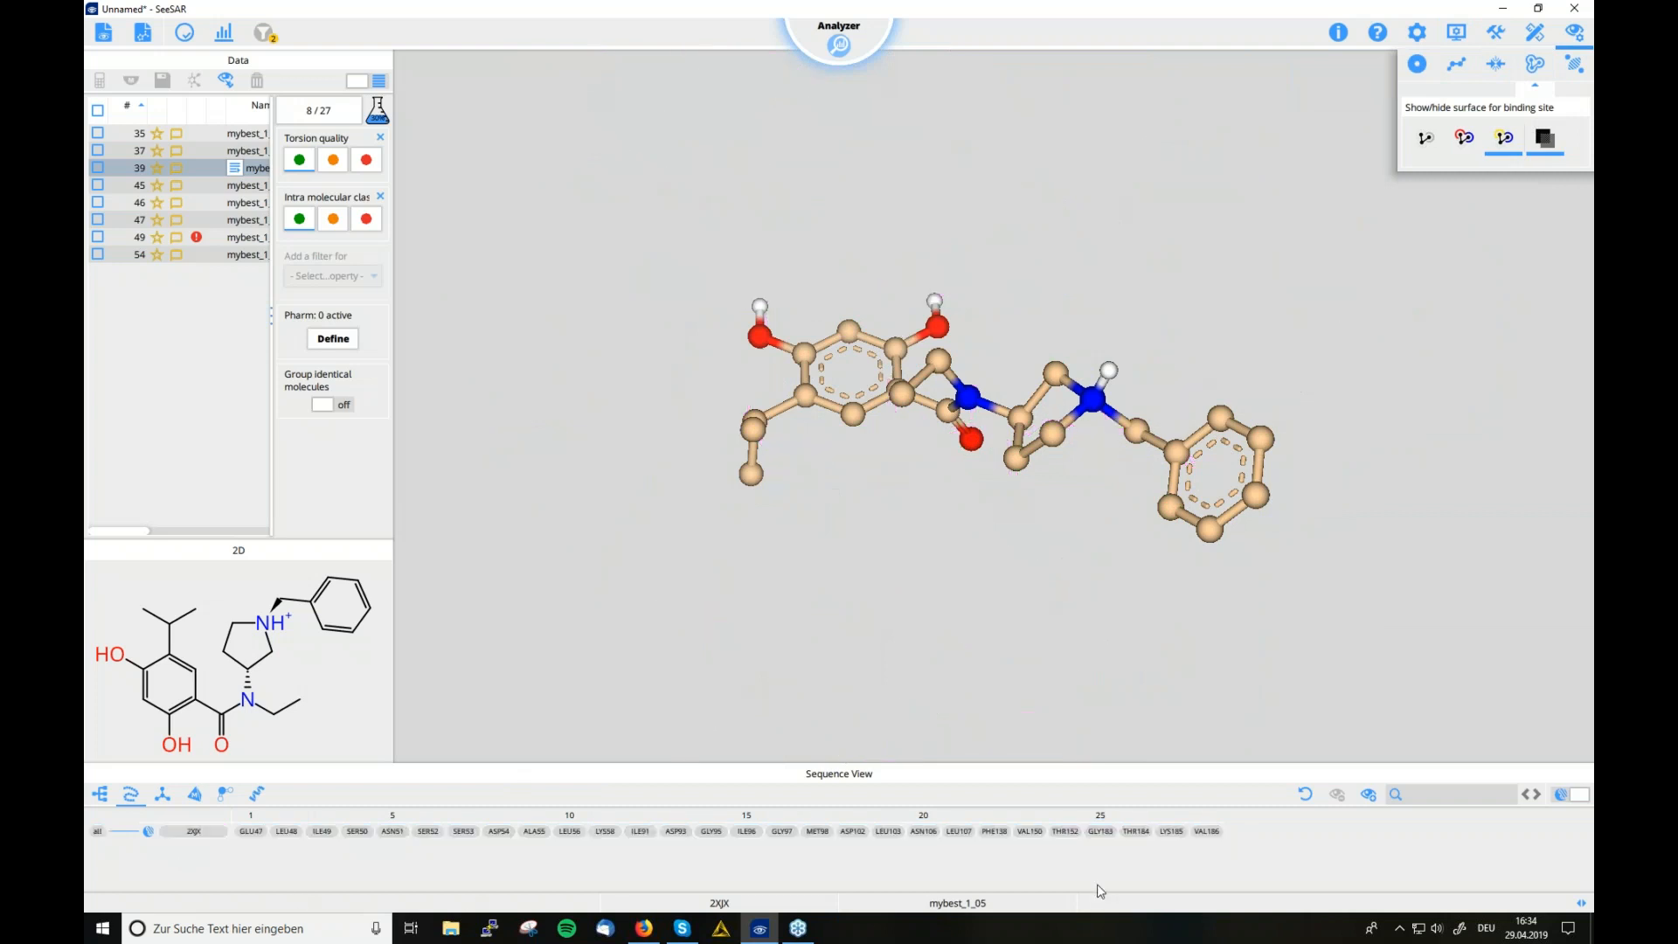
click(1368, 794)
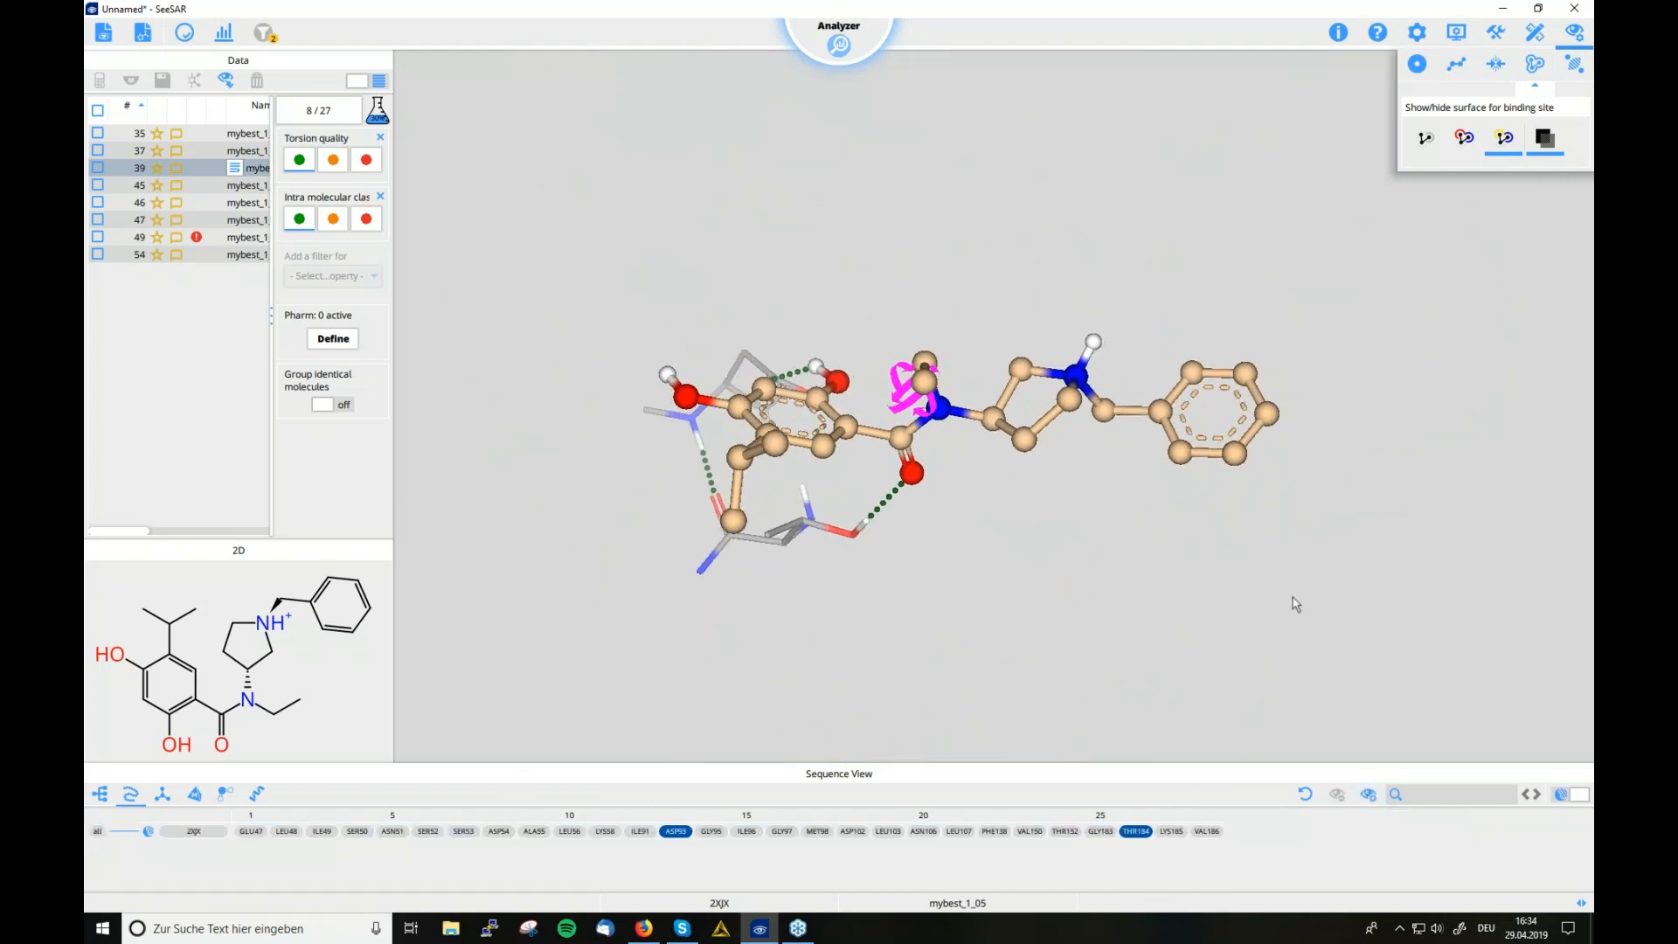
Show the grey cloud regions around the ligand and hide them again
click(1573, 67)
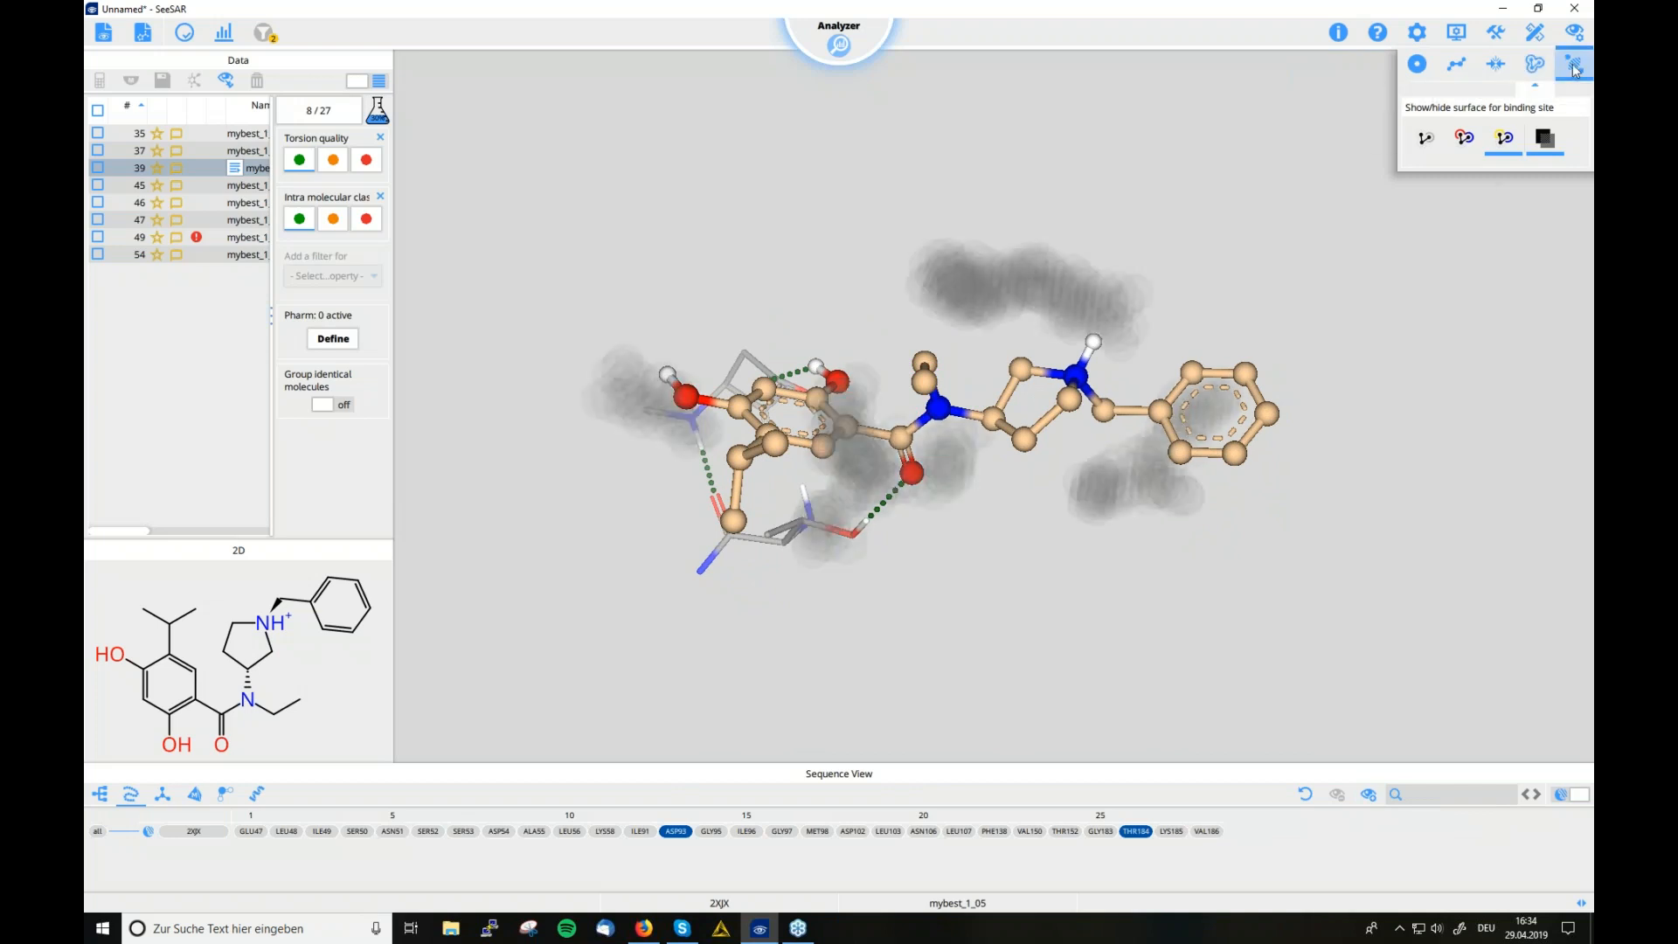
click(1573, 67)
Change the background color of the 3D view to white
click(1456, 32)
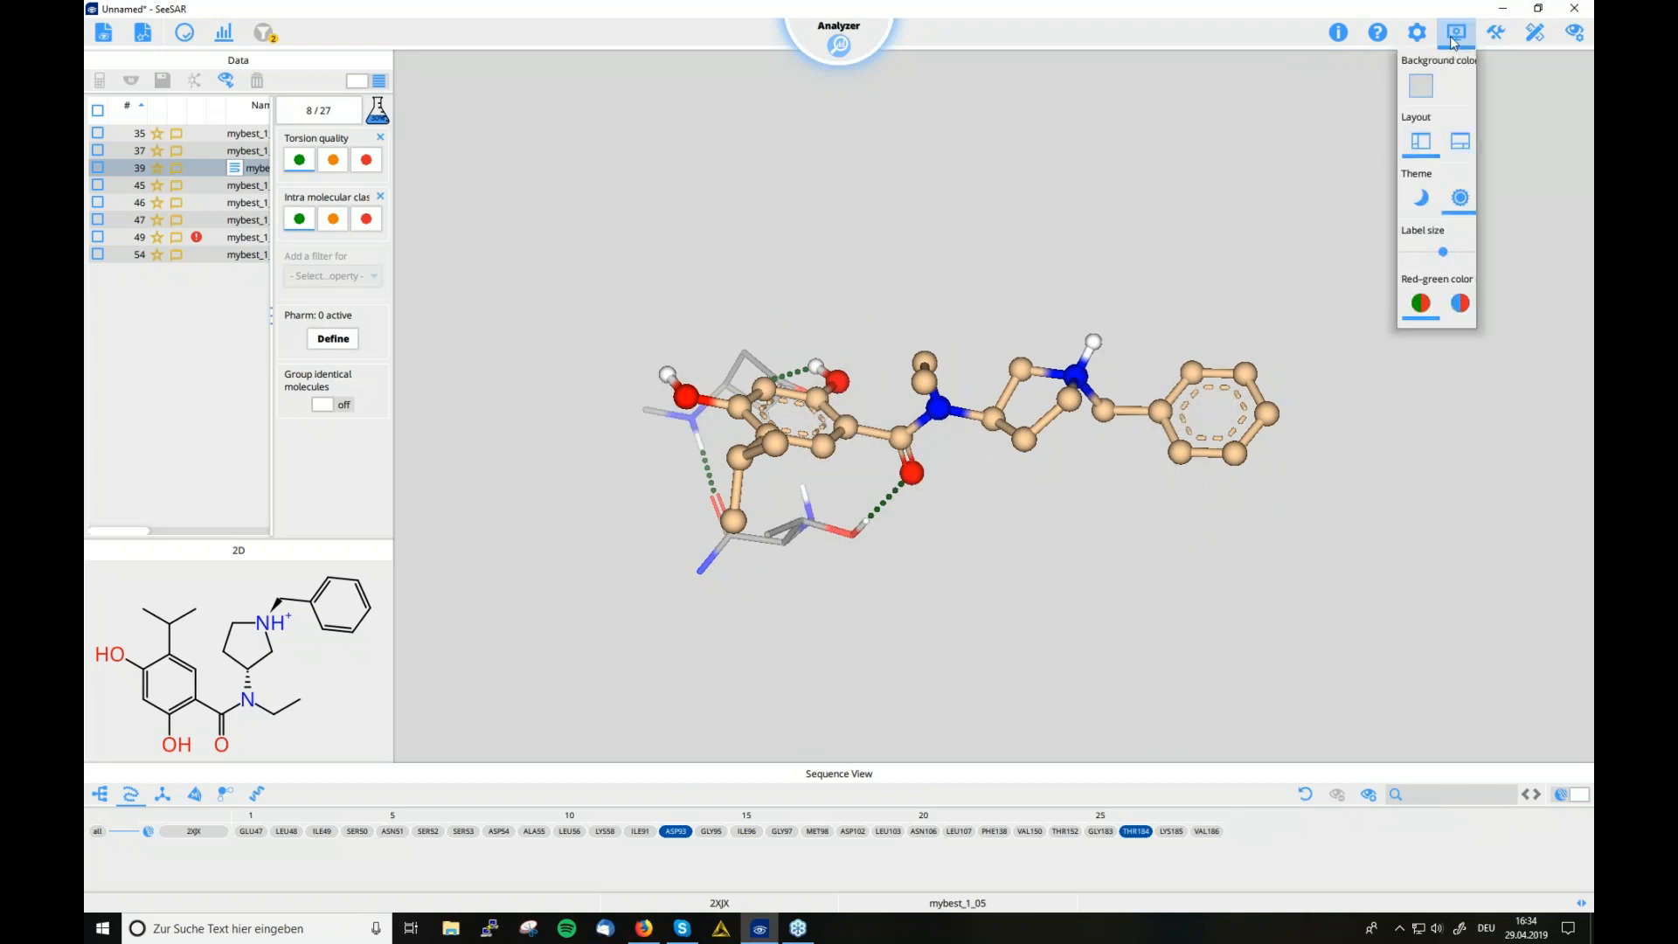
click(1369, 84)
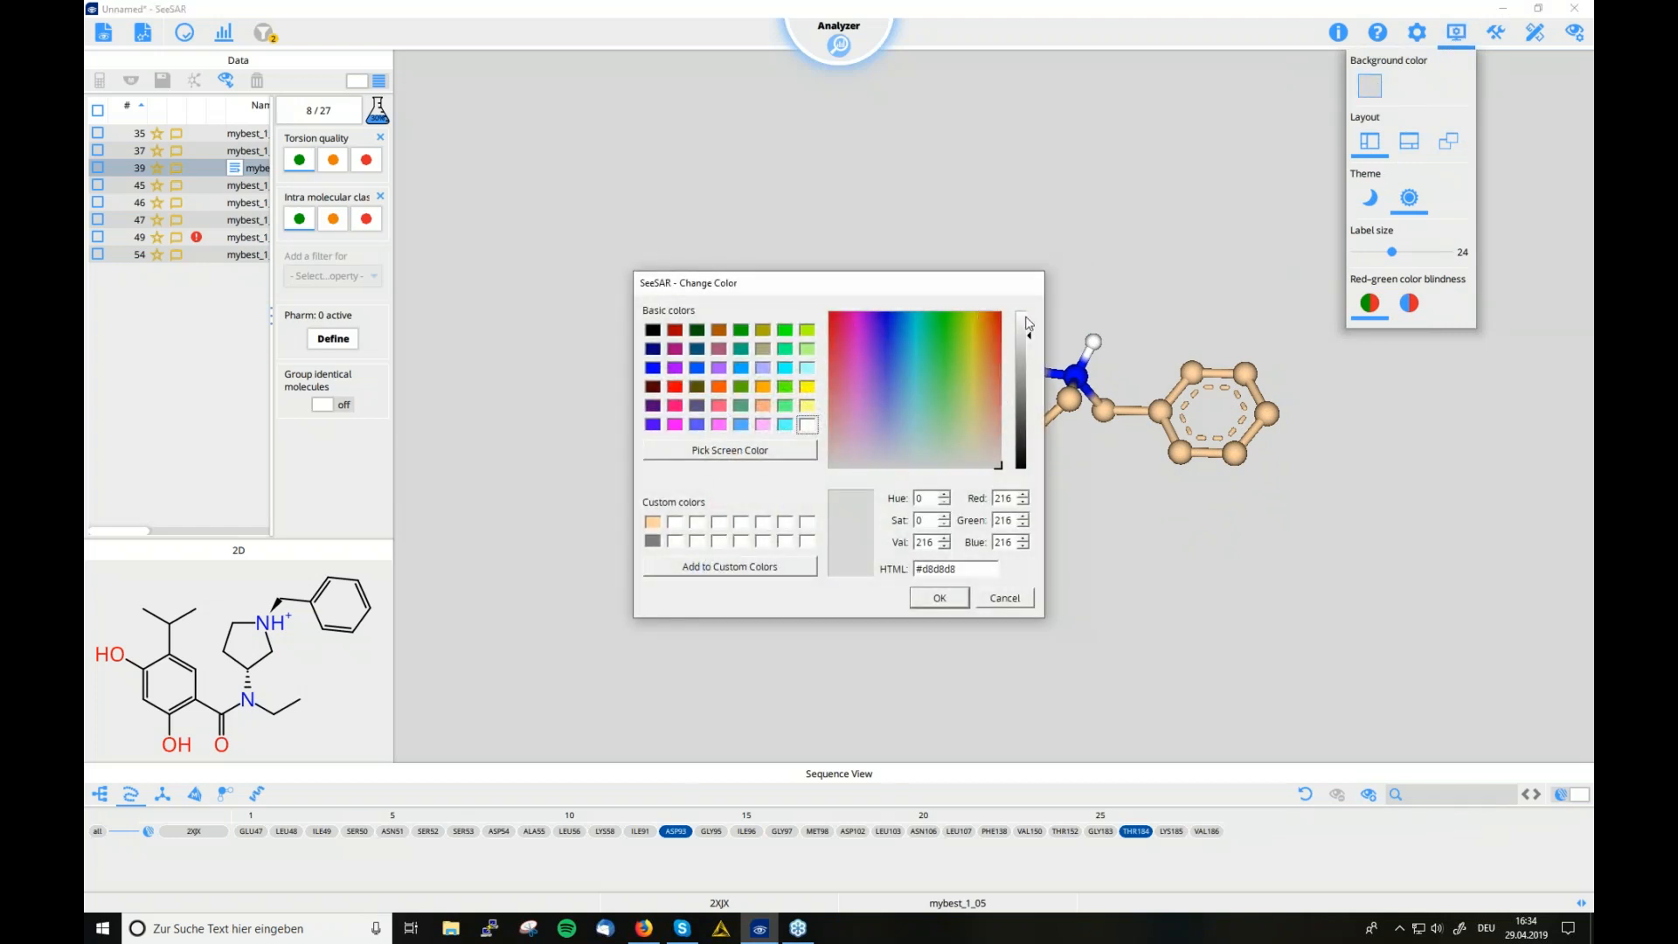
click(1026, 317)
click(805, 425)
click(939, 598)
click(1454, 34)
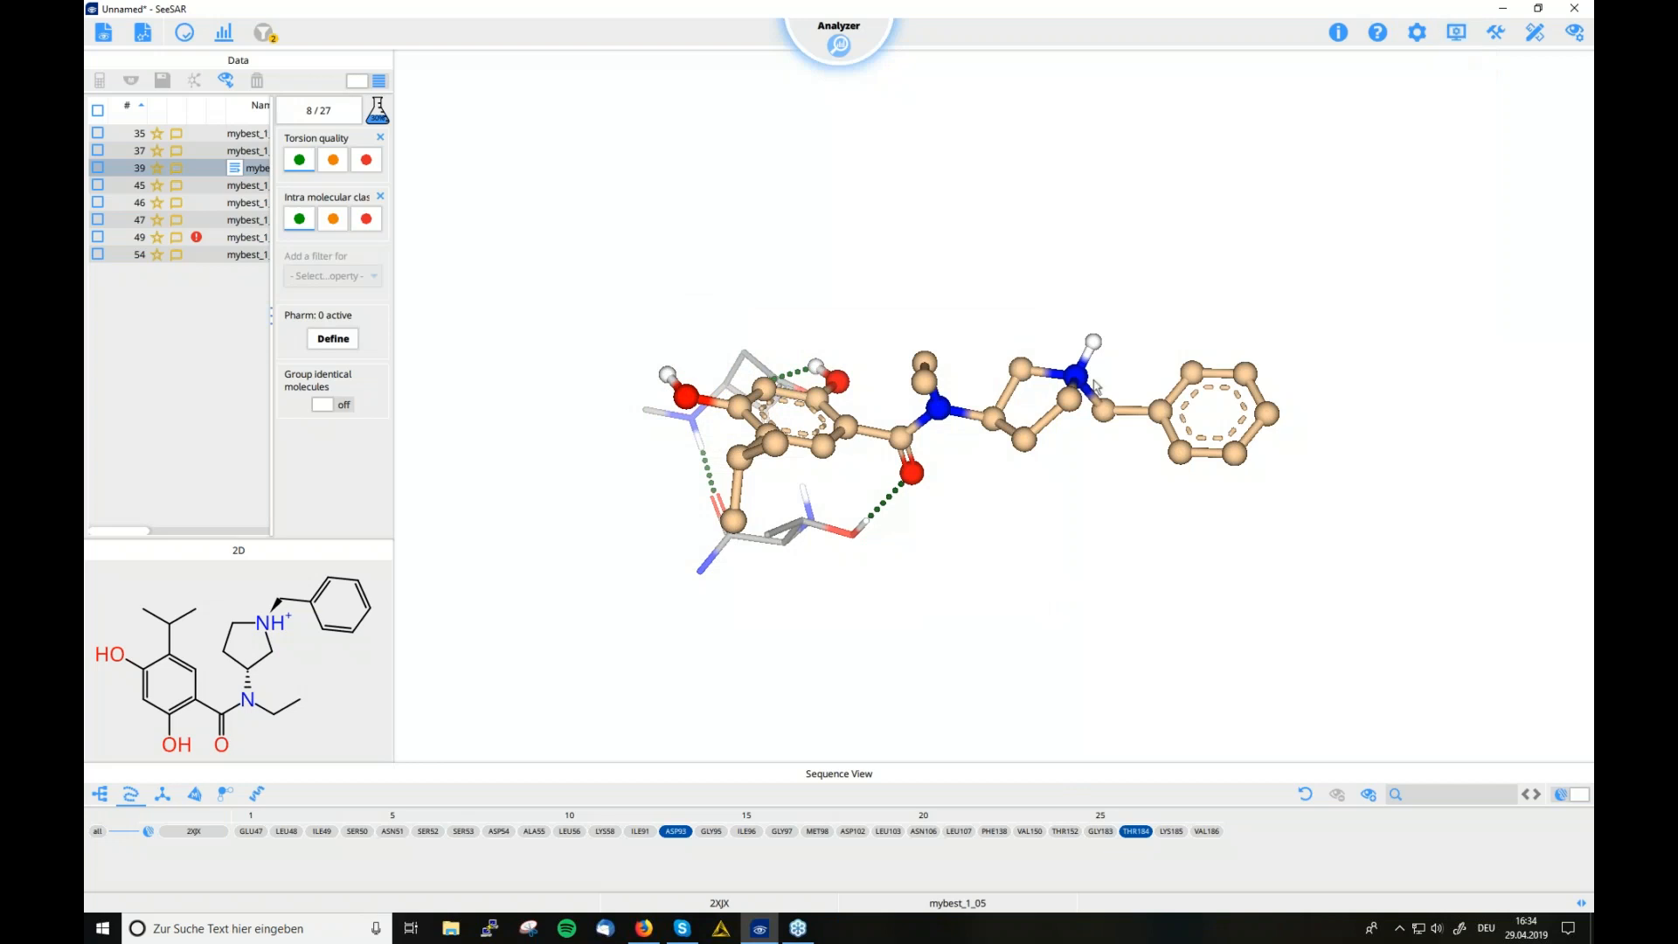
Show the ligand mybest_1_05 as a reference and recolour it green (#00ff7f)
scroll(1074, 402, up, 3)
drag(1072, 531, 1017, 526)
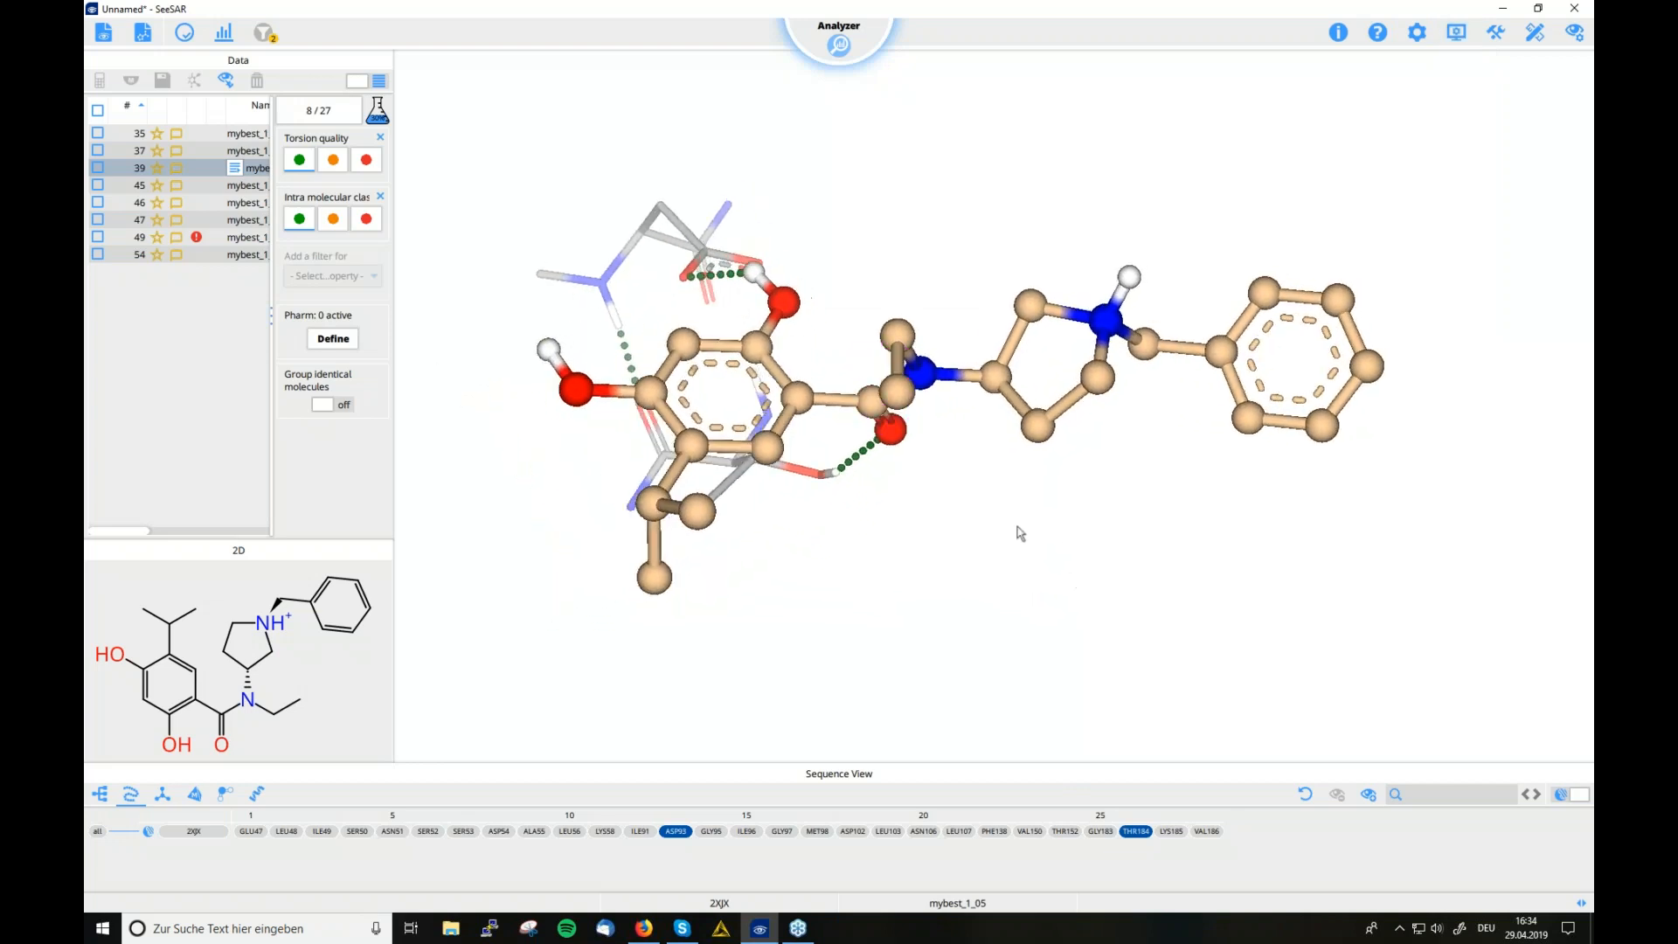
right_click(237, 175)
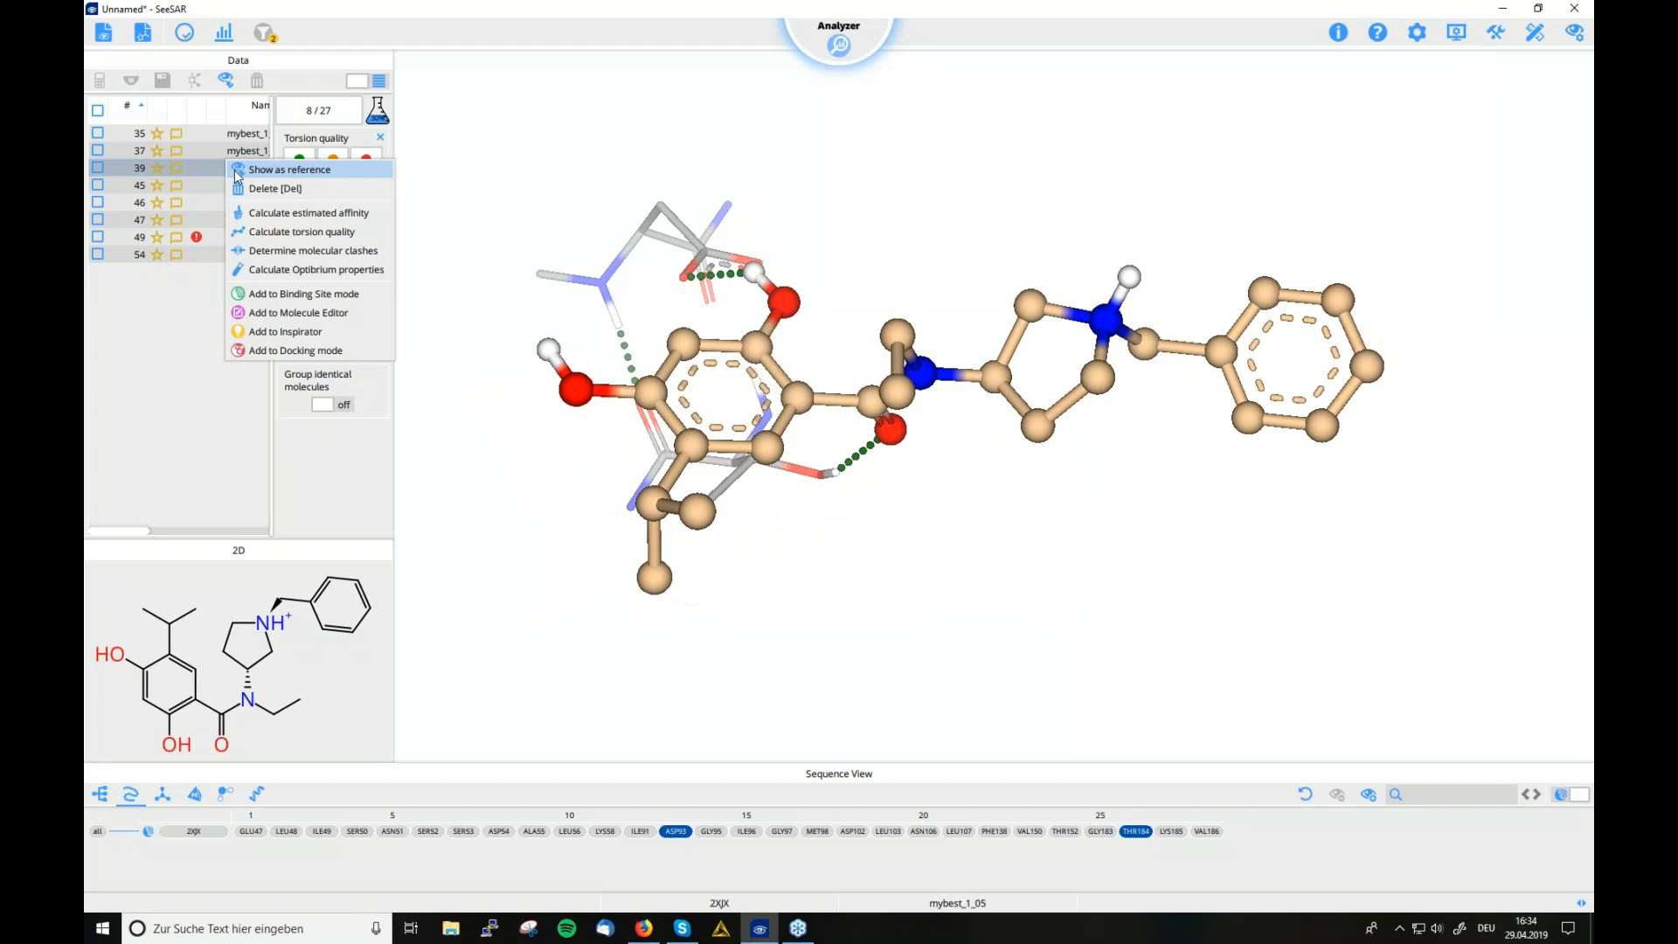
click(242, 172)
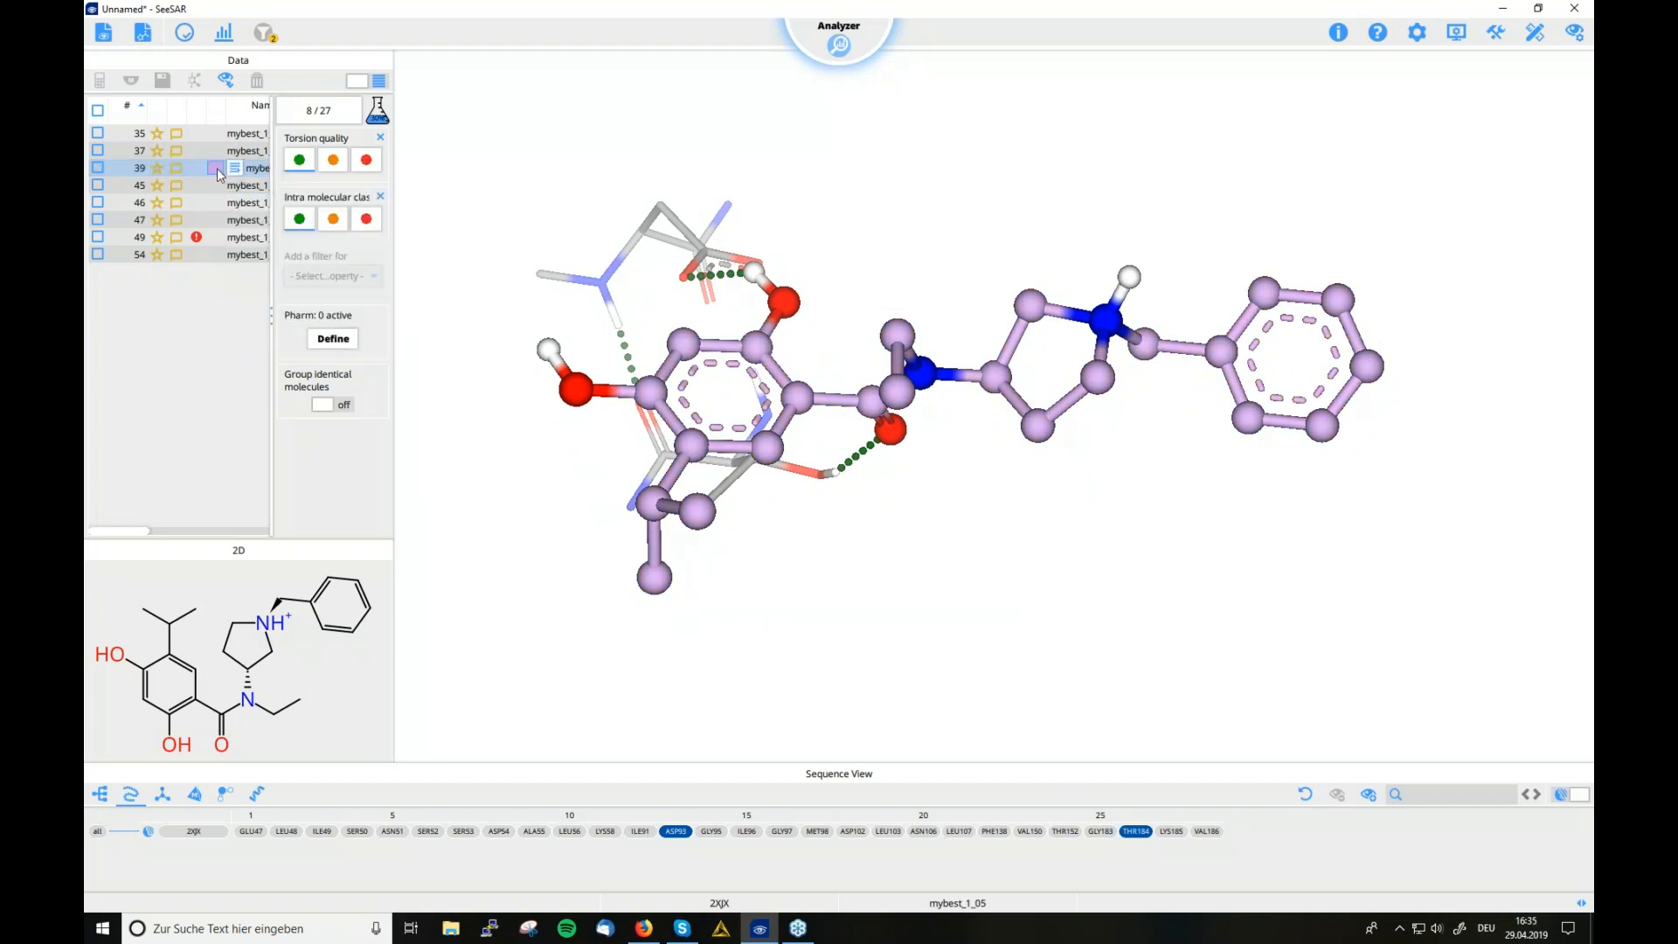
click(216, 169)
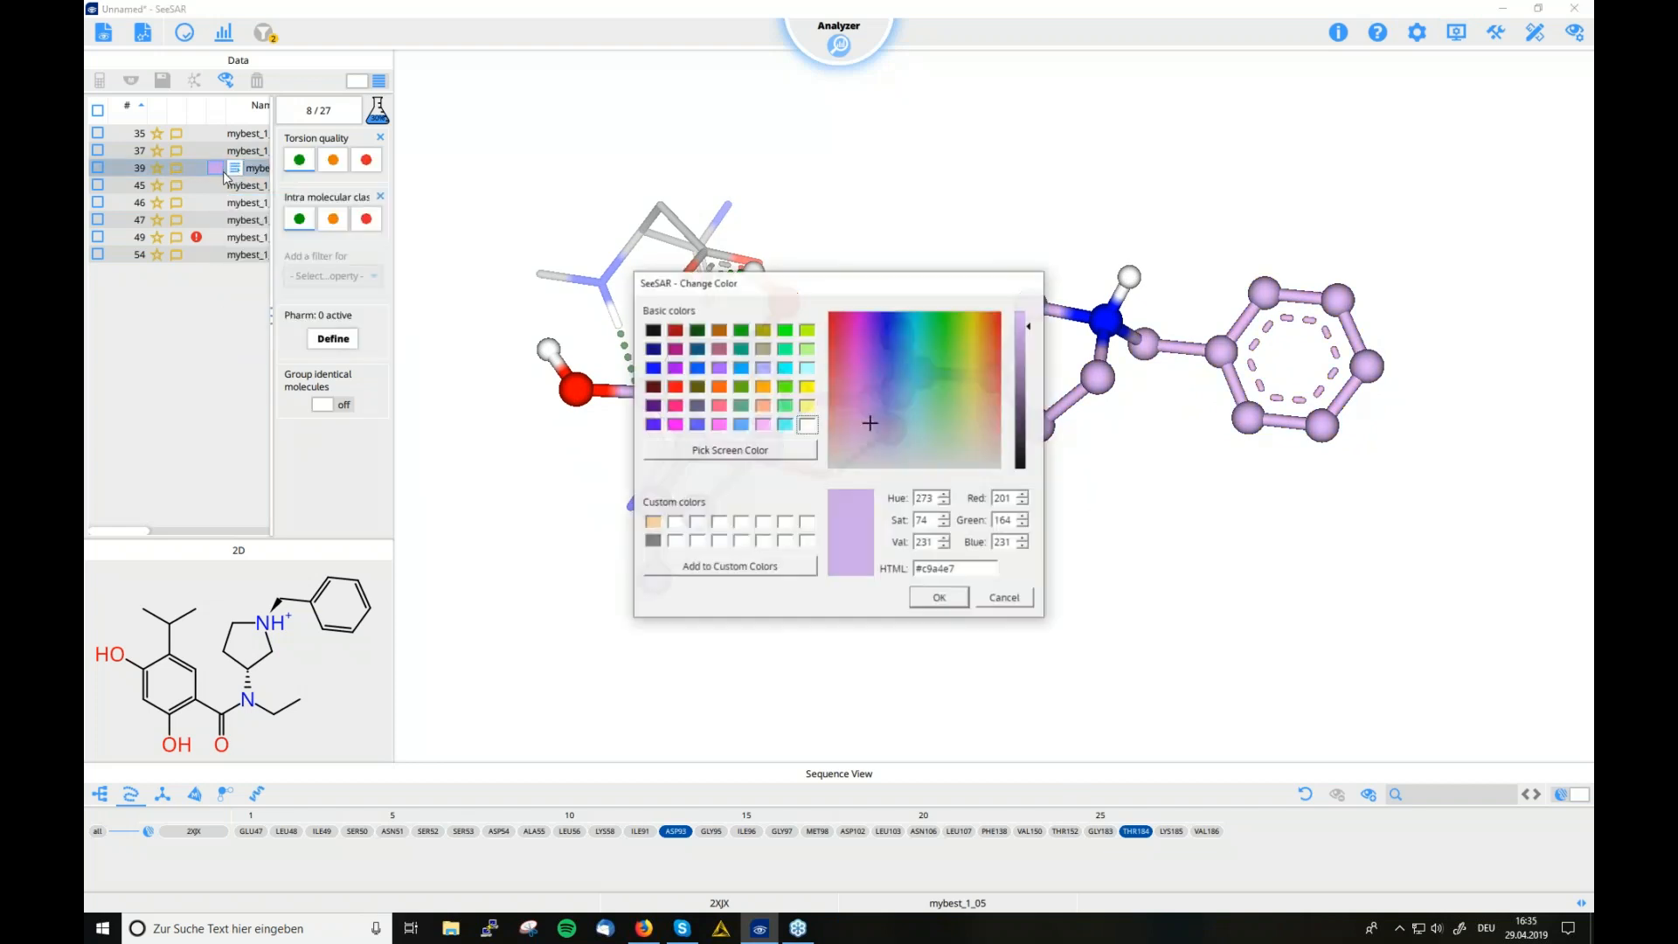
click(784, 351)
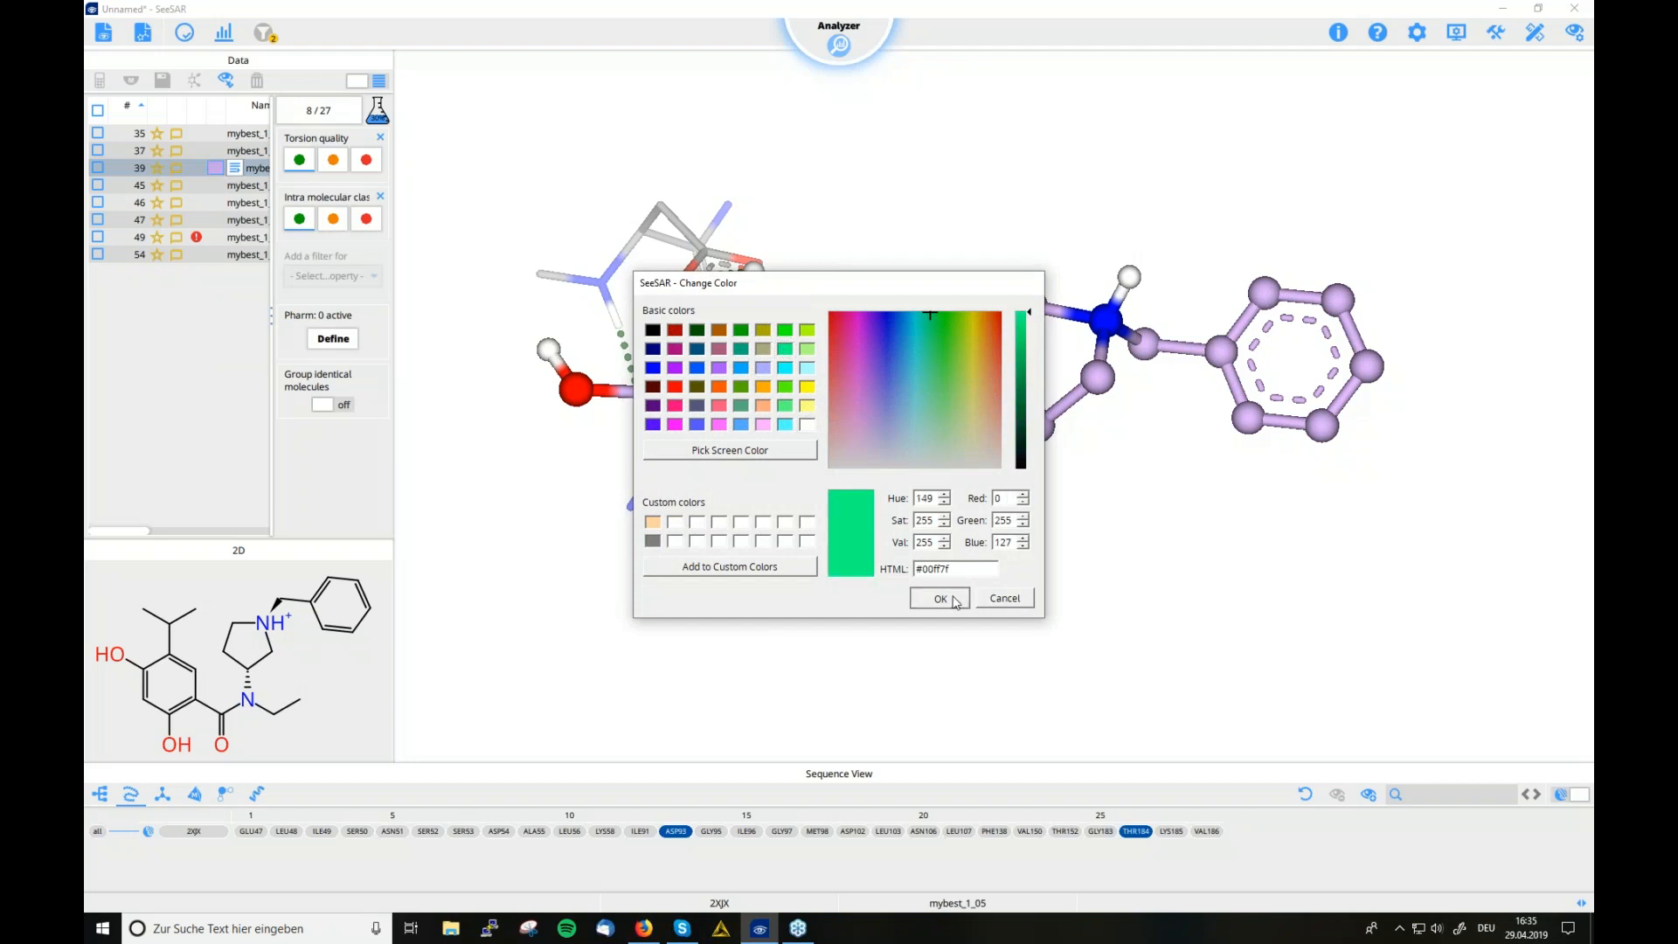
click(939, 598)
click(236, 169)
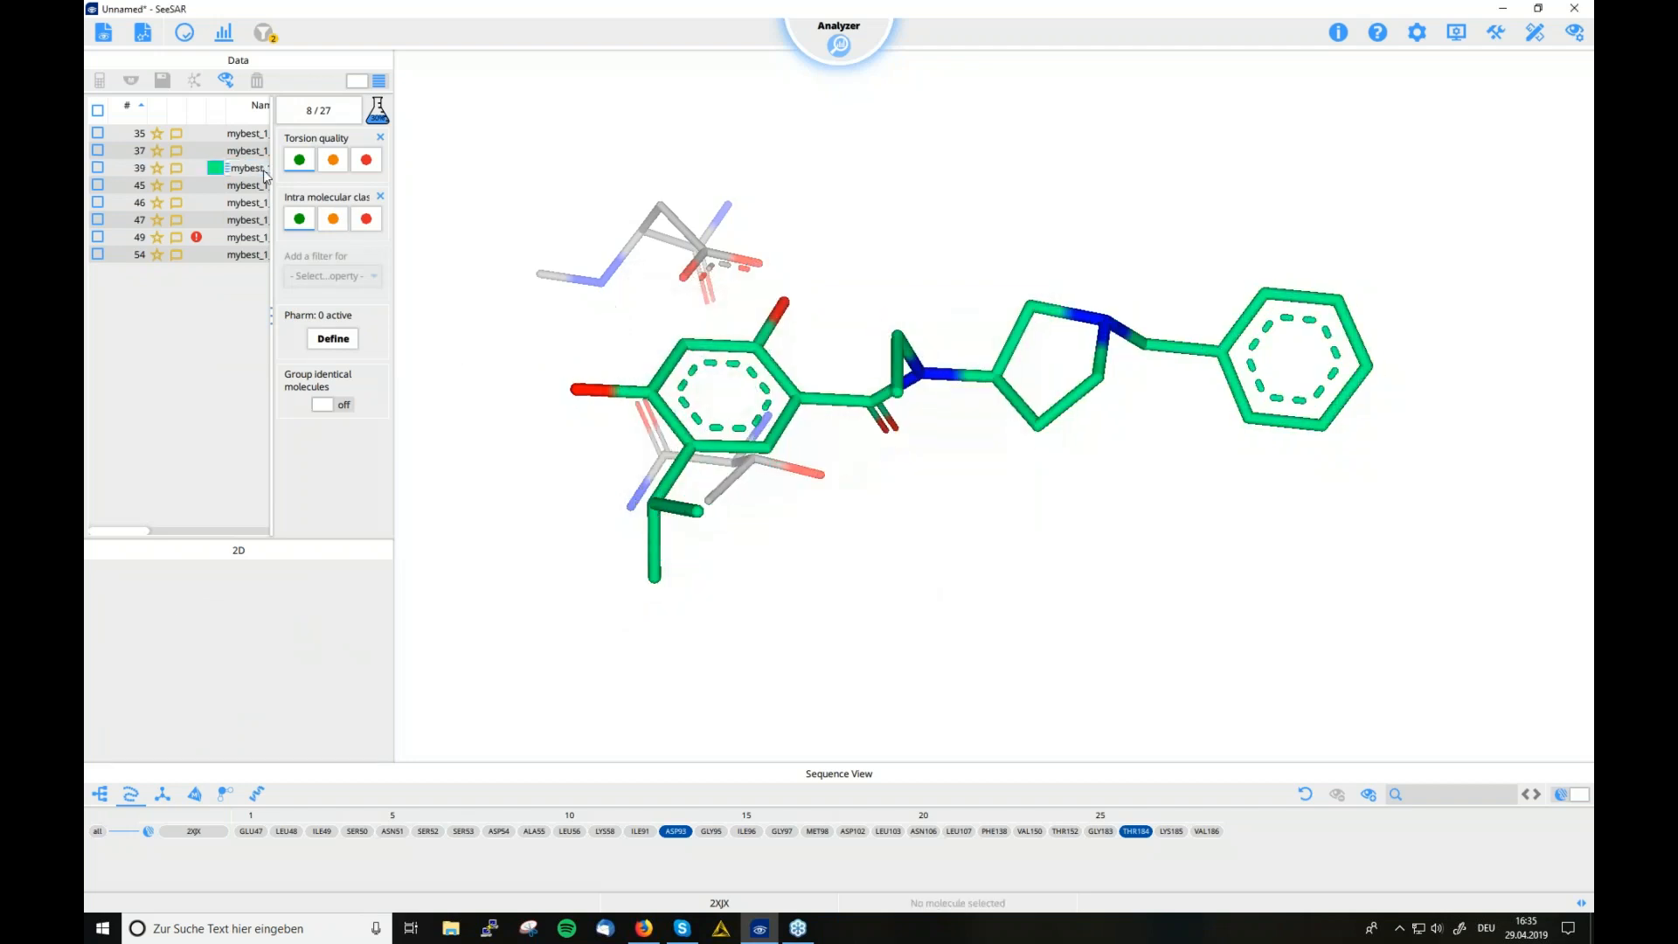
Display all residues of 2XJX around the green reference ligand
mouse_move(973, 519)
mouse_down()
mouse_move(1019, 540)
mouse_move(985, 536)
mouse_move(999, 536)
mouse_up()
scroll(998, 541, down, 2)
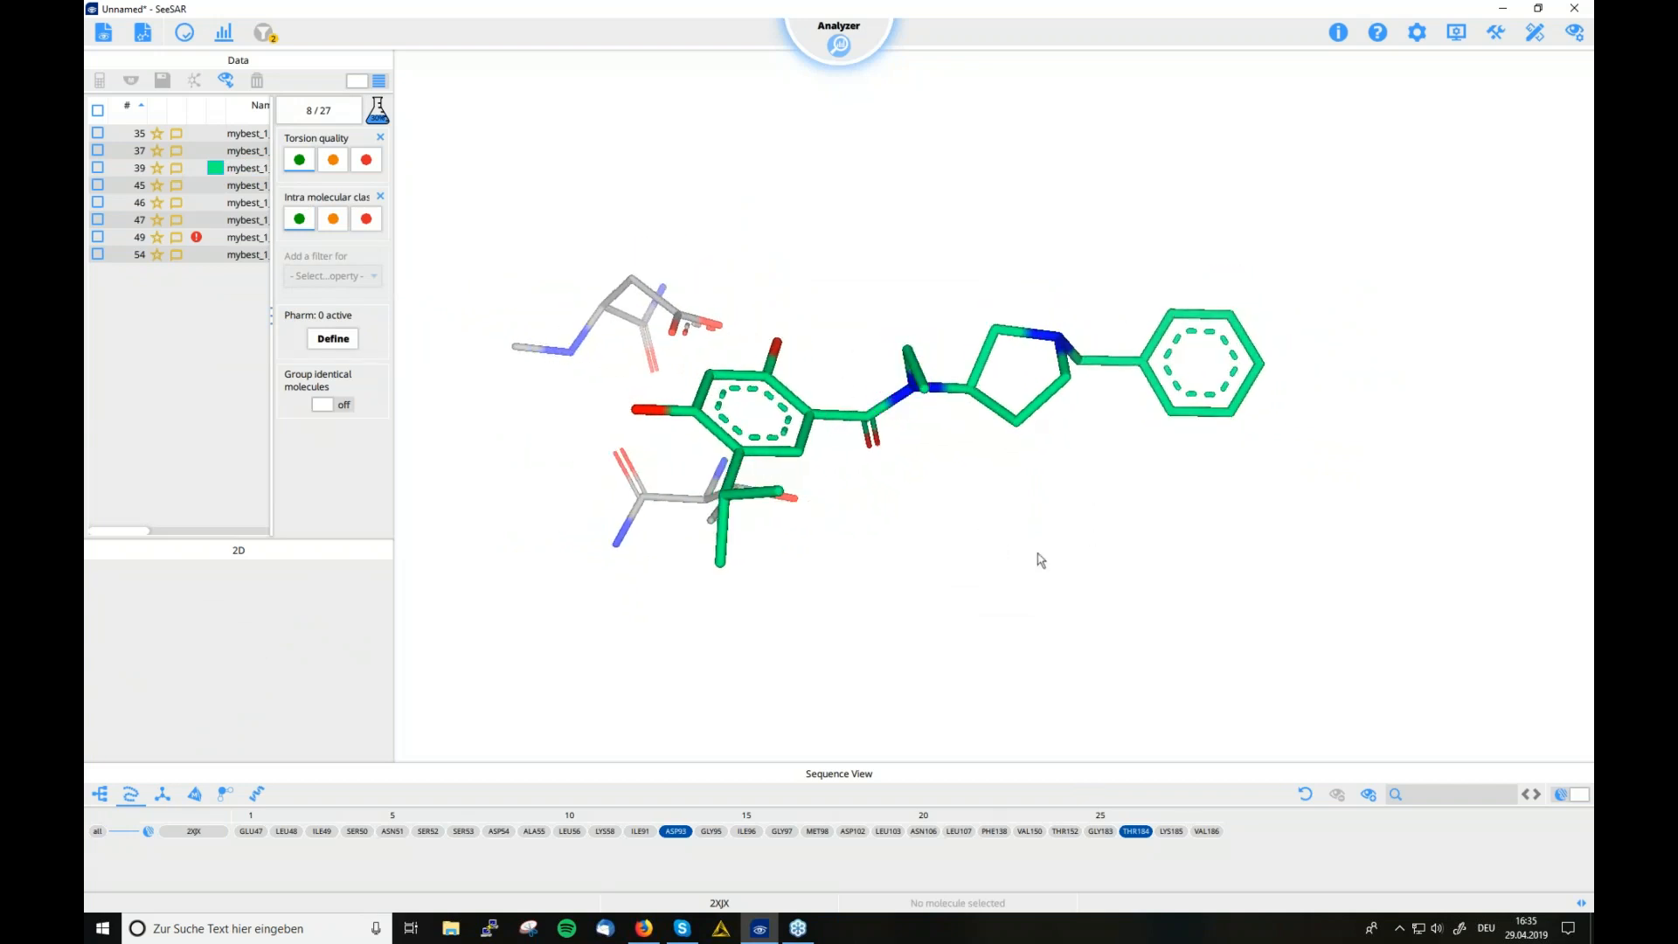
click(222, 830)
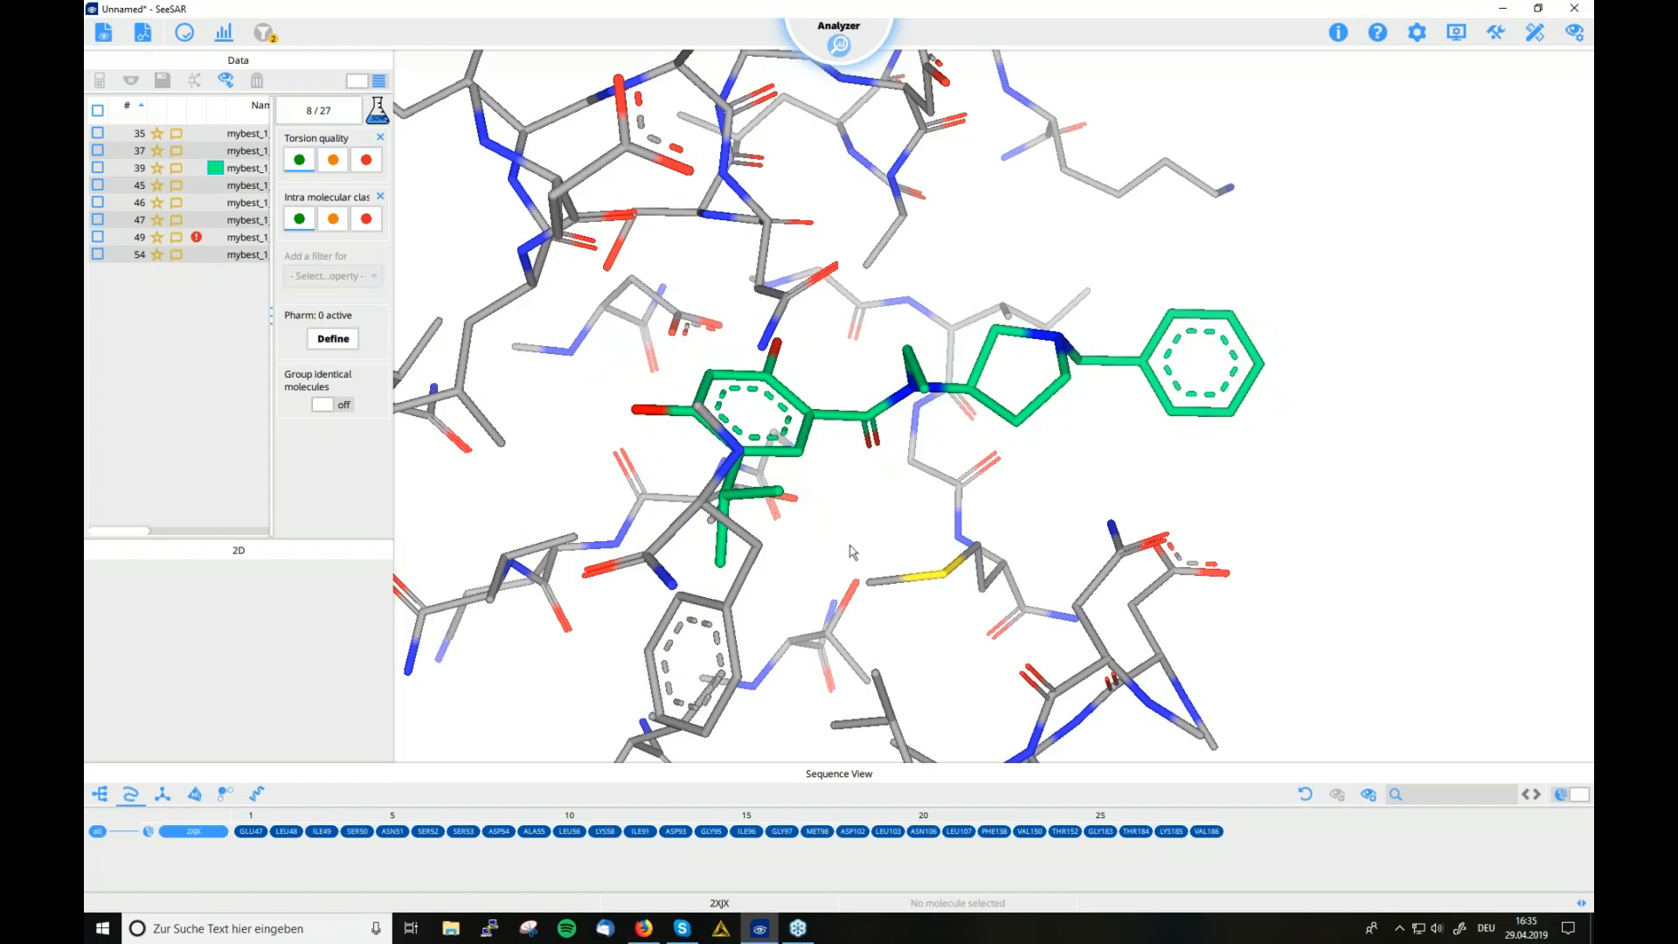
scroll(854, 564, down, 1)
drag(827, 481, 793, 474)
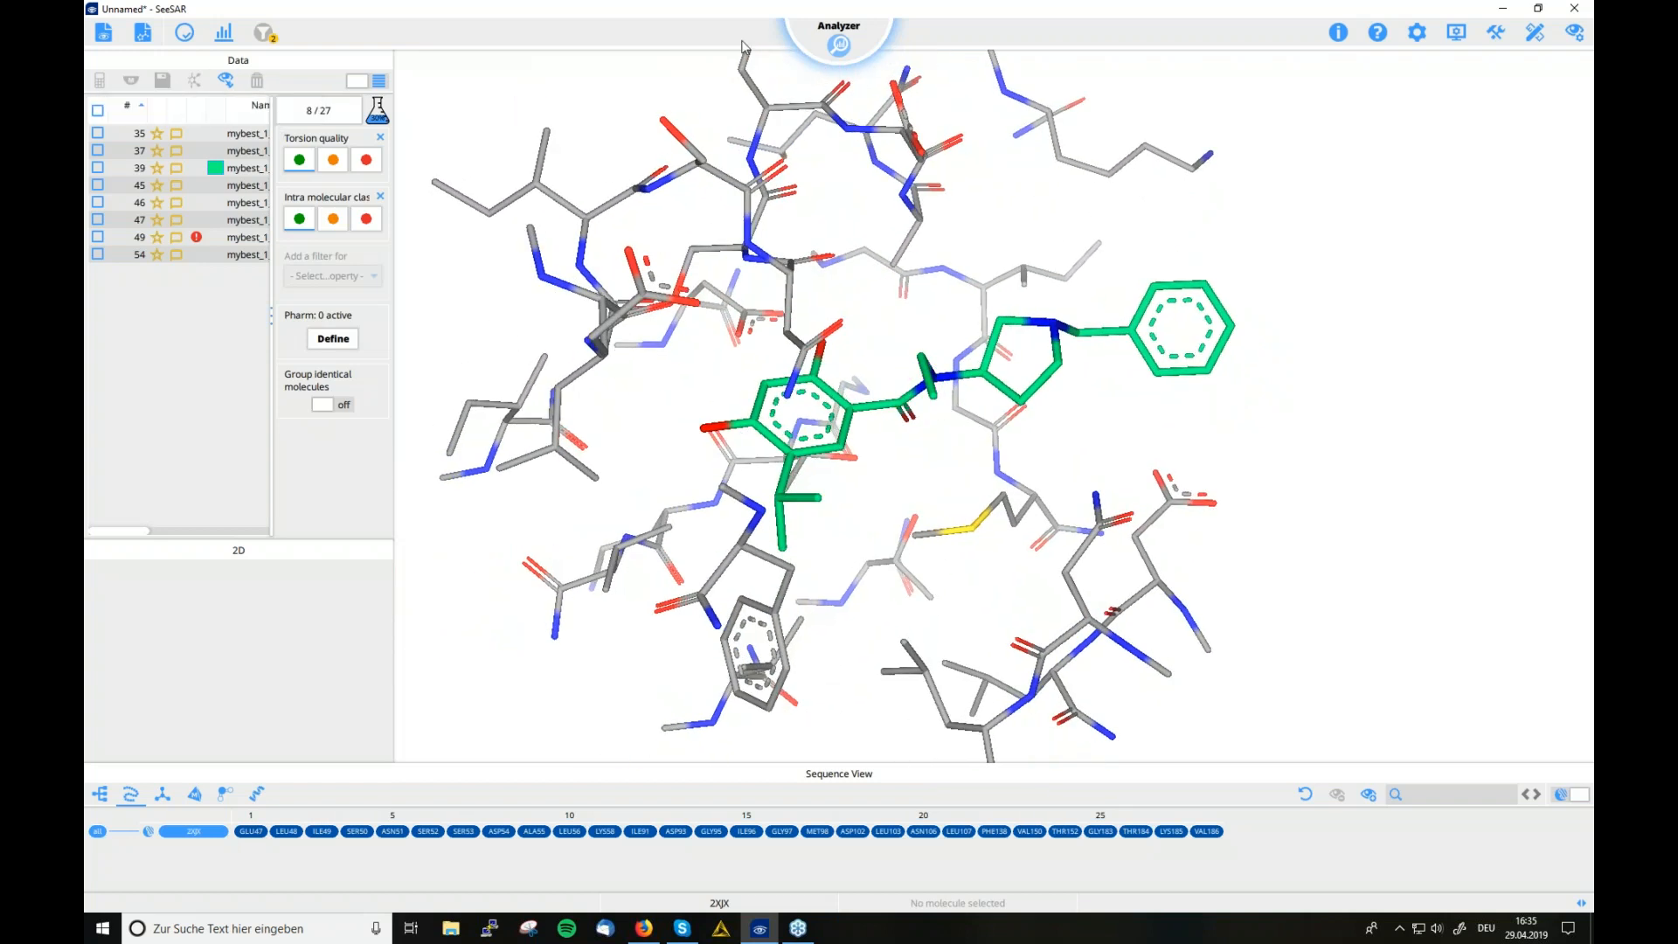
Switch to Proteins mode and recolour the protein 2XJX pink (#ff55ff)
click(837, 44)
click(806, 90)
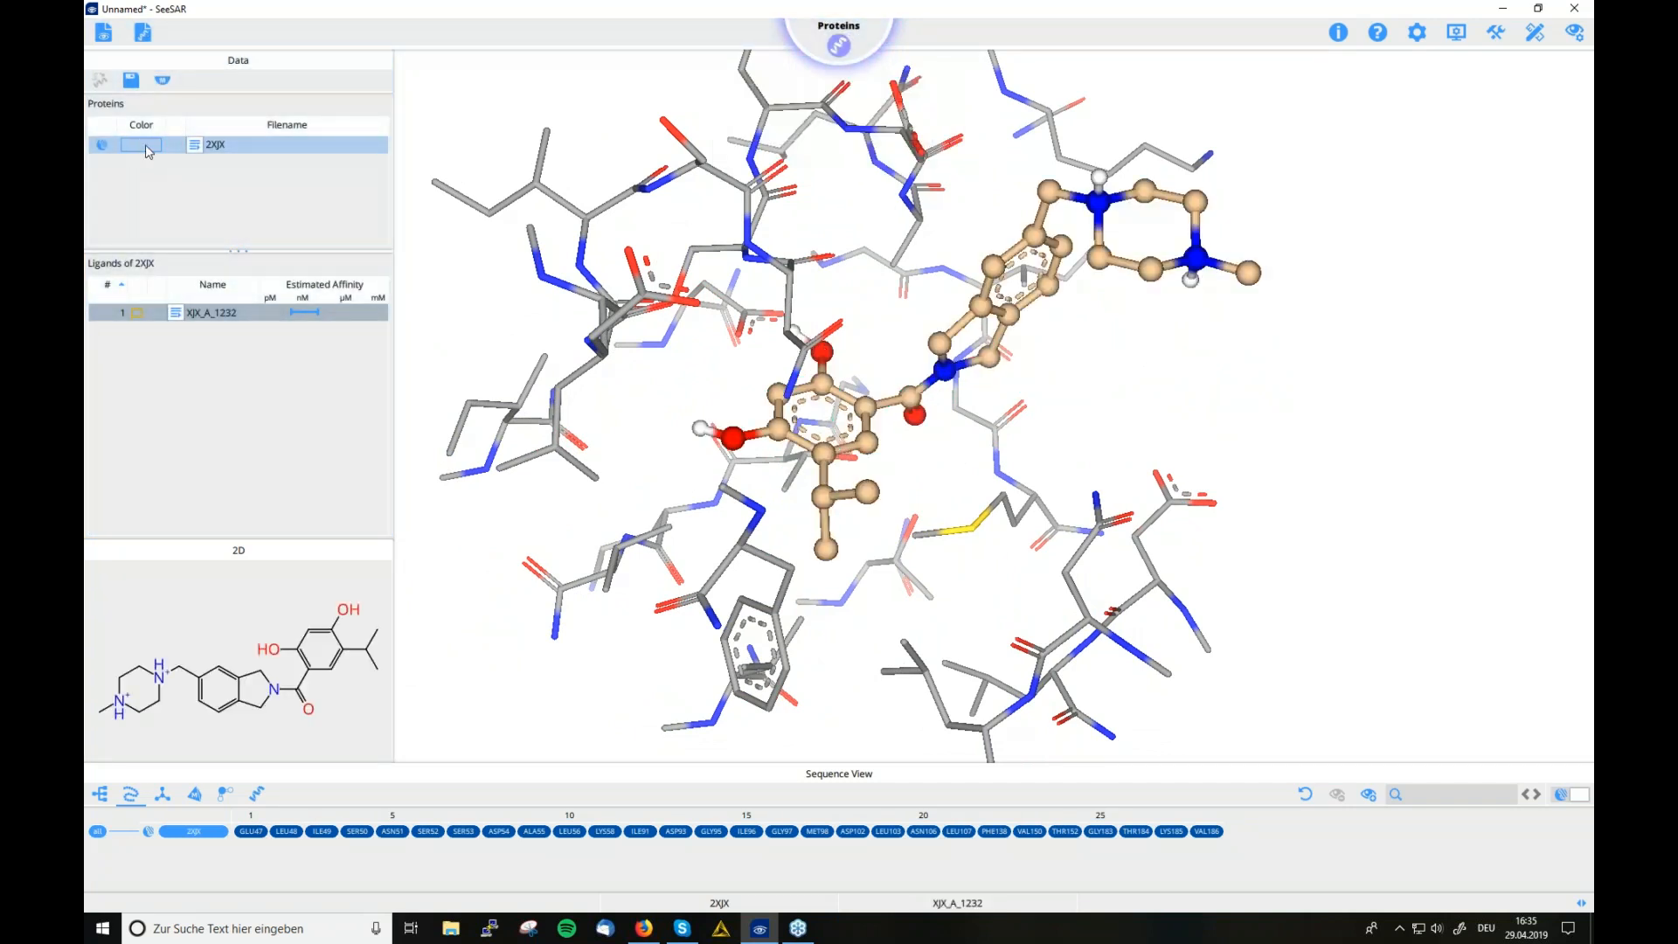
click(146, 148)
click(718, 425)
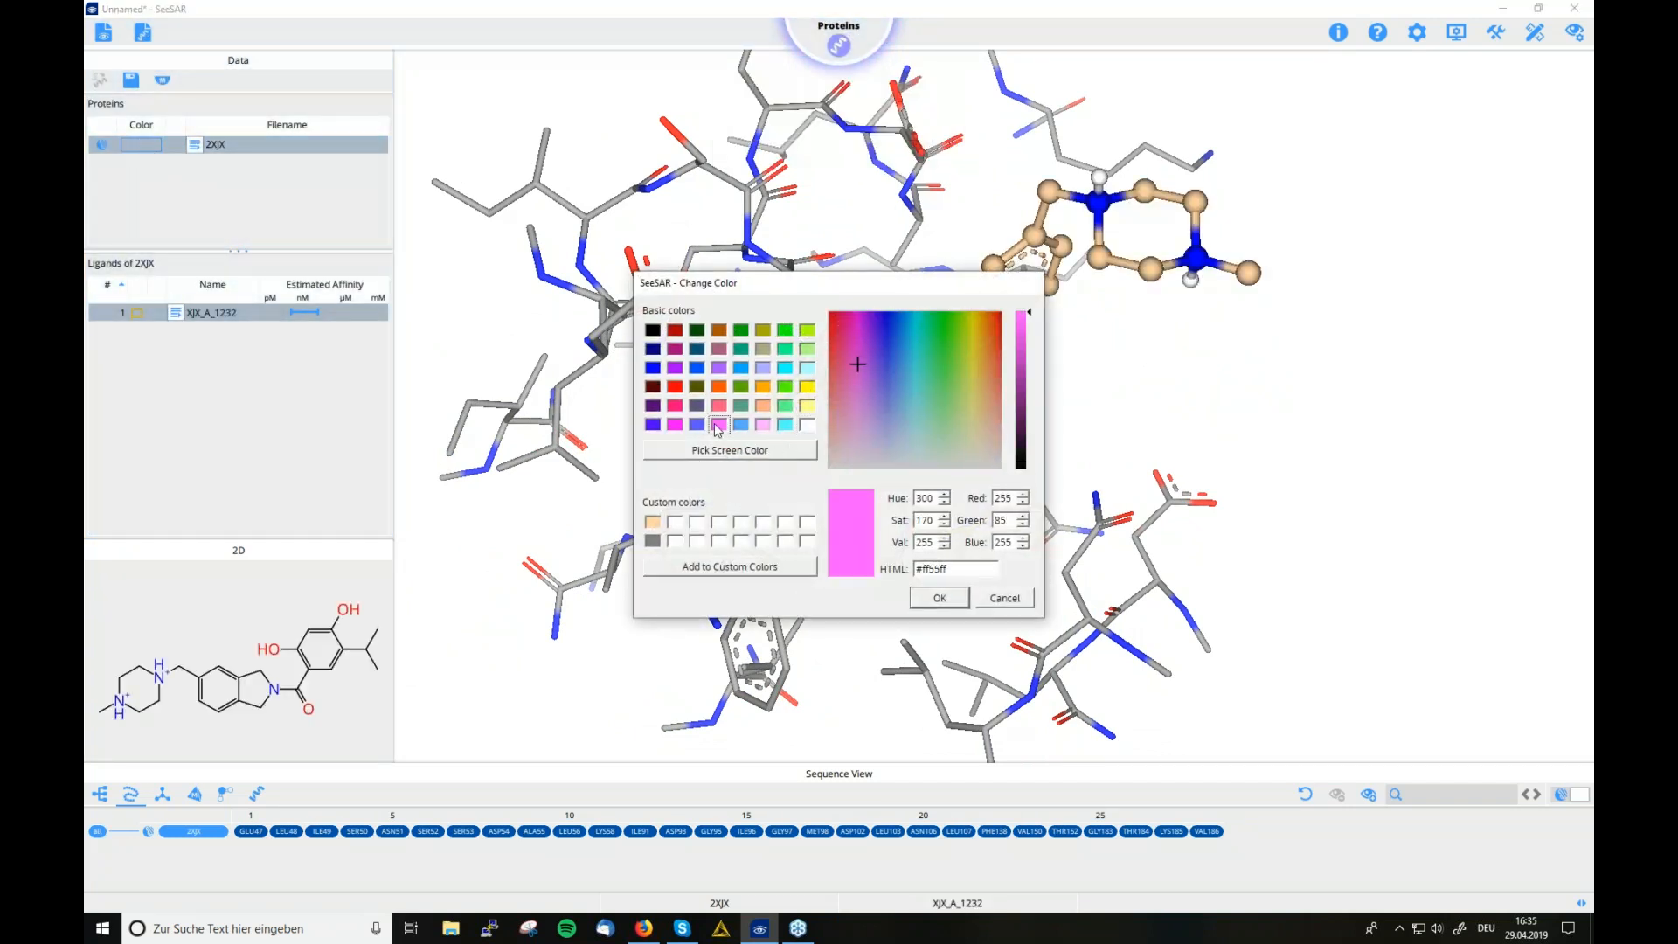
click(938, 598)
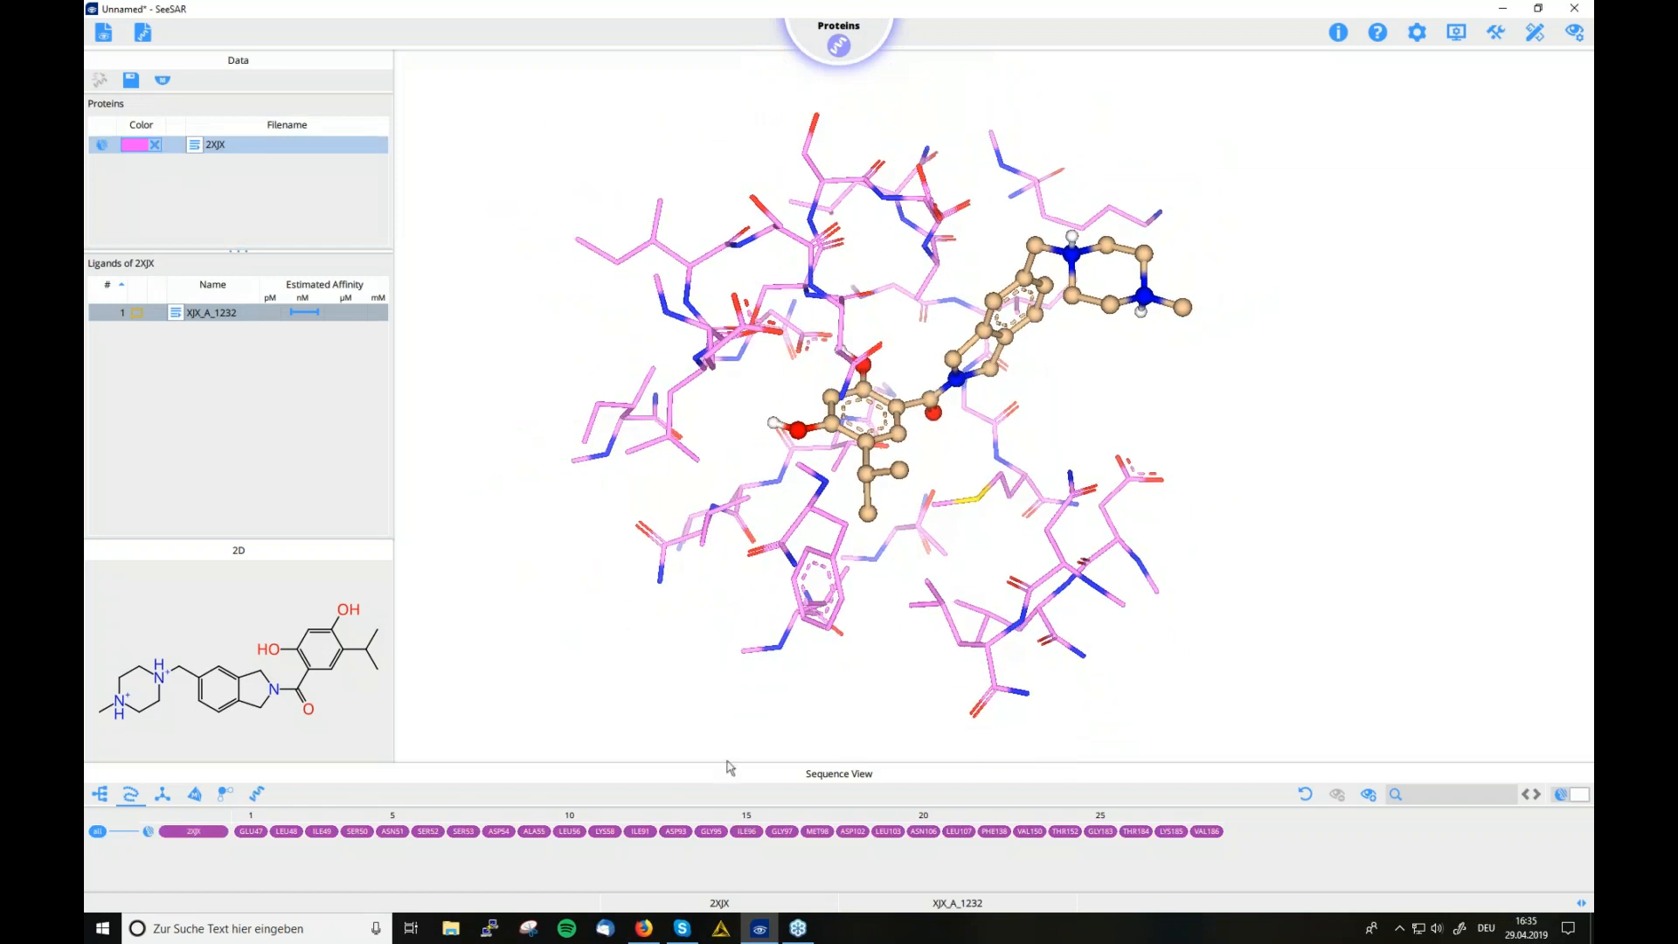
Display the secondary-structure ribbon of 2XJX for Chain-A
click(258, 793)
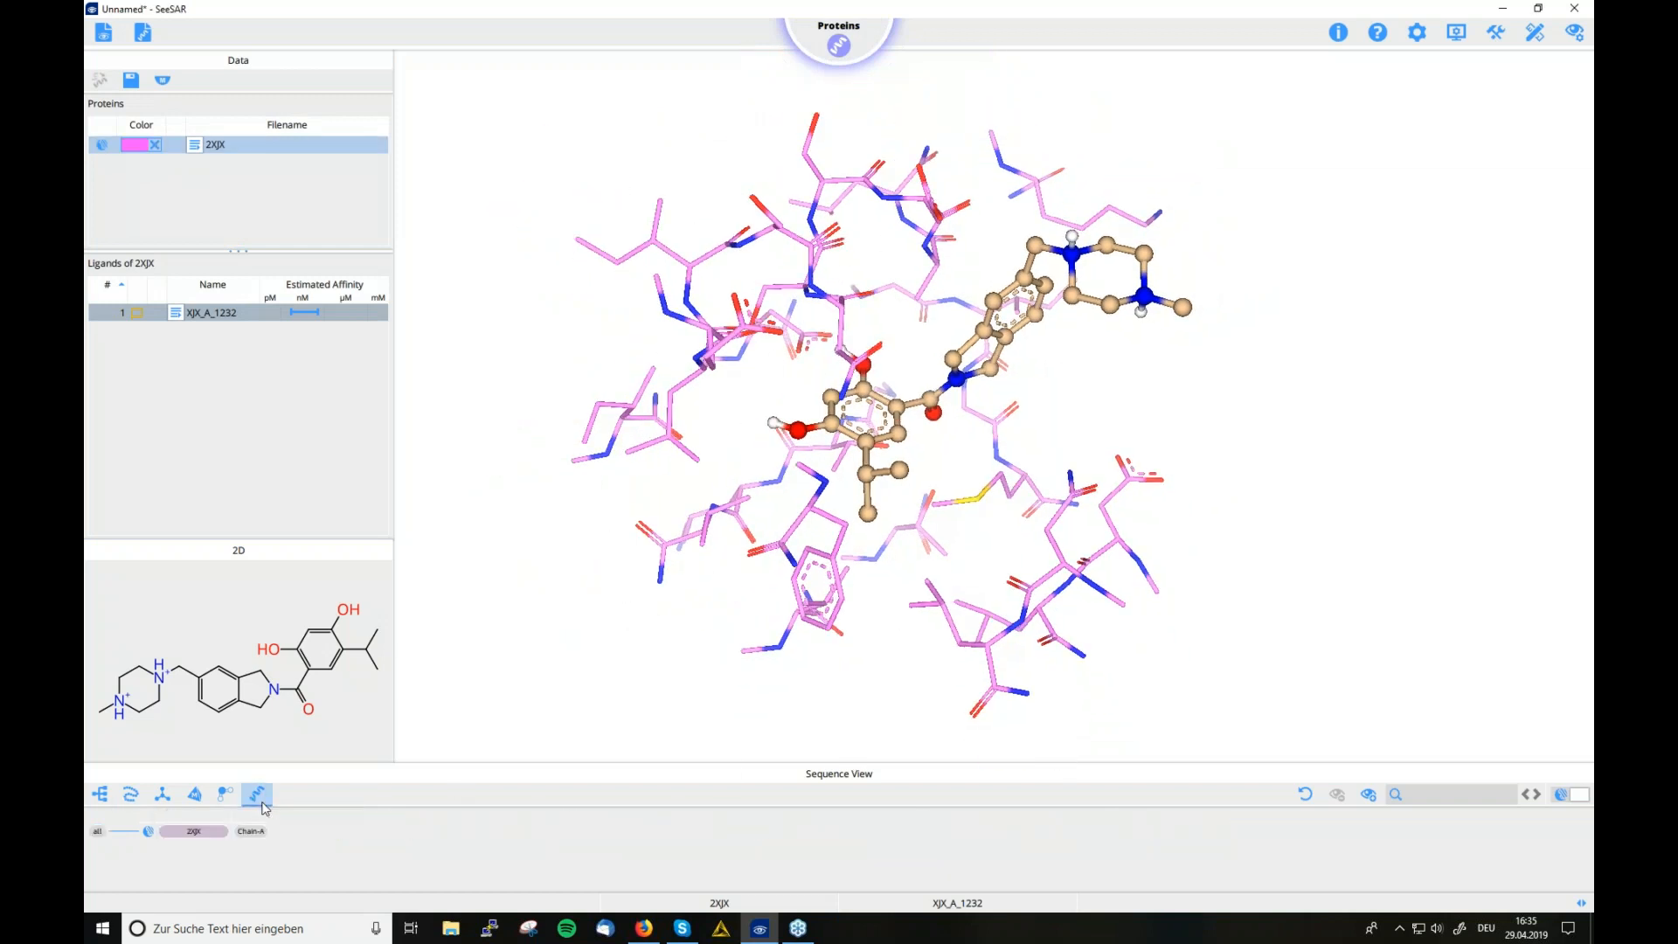
click(197, 831)
drag(1324, 513, 1275, 533)
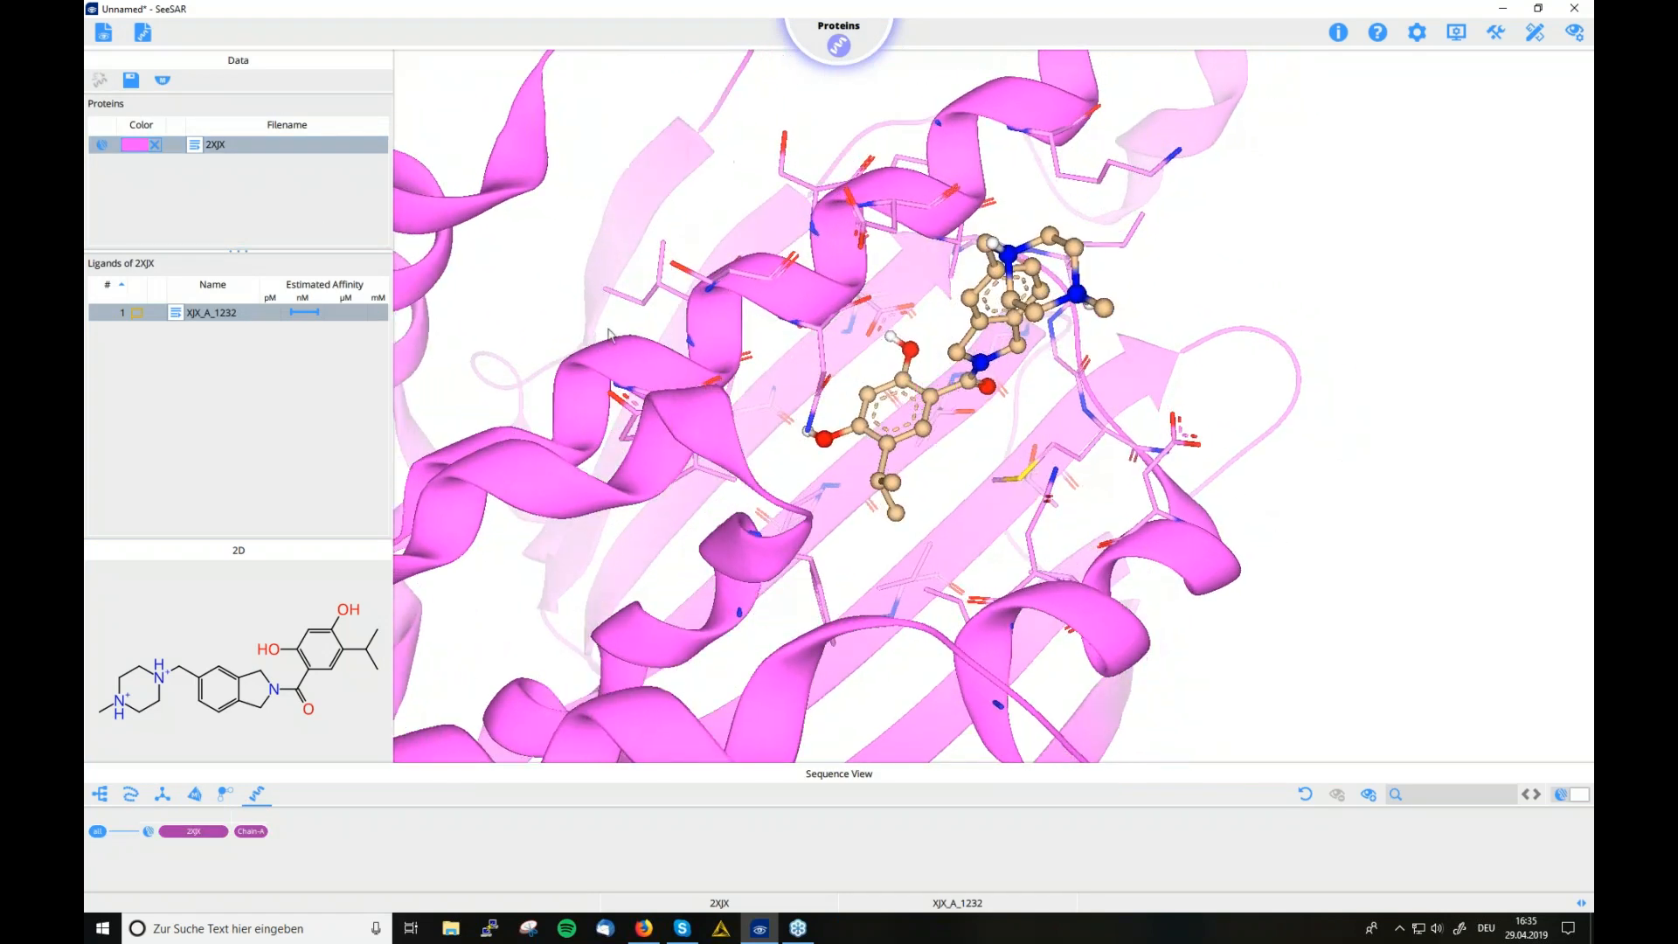
Return to Analyzer mode and hide all 2XJX residues, keeping the ribbon displayed
mouse_move(839, 40)
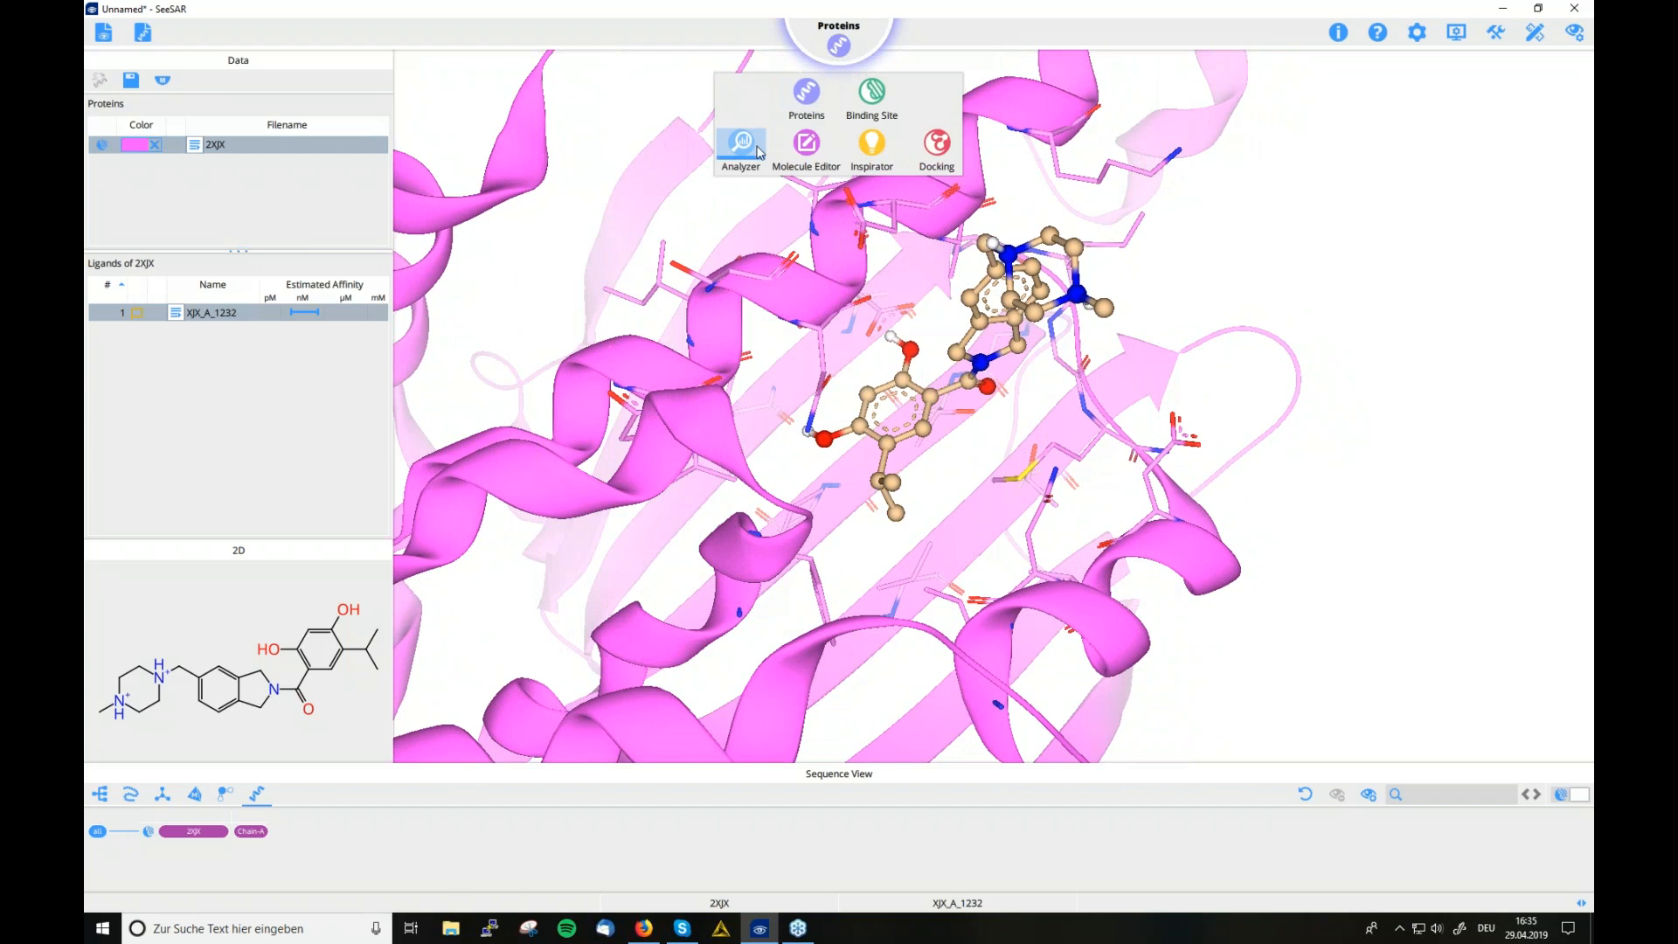
click(761, 136)
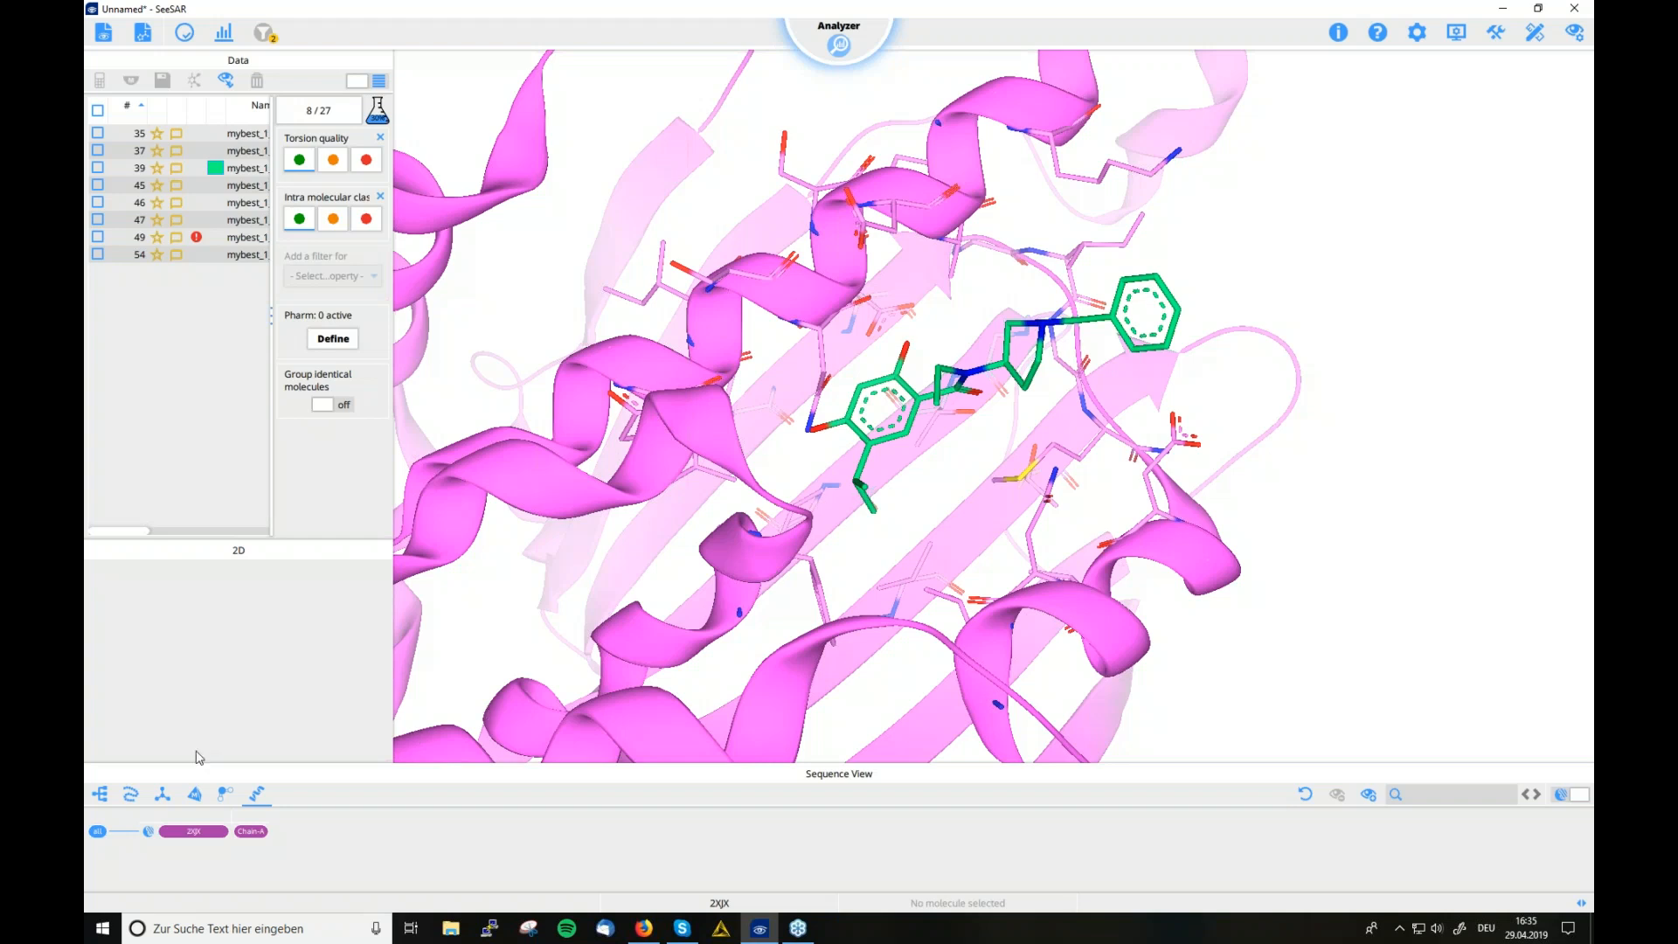
click(130, 794)
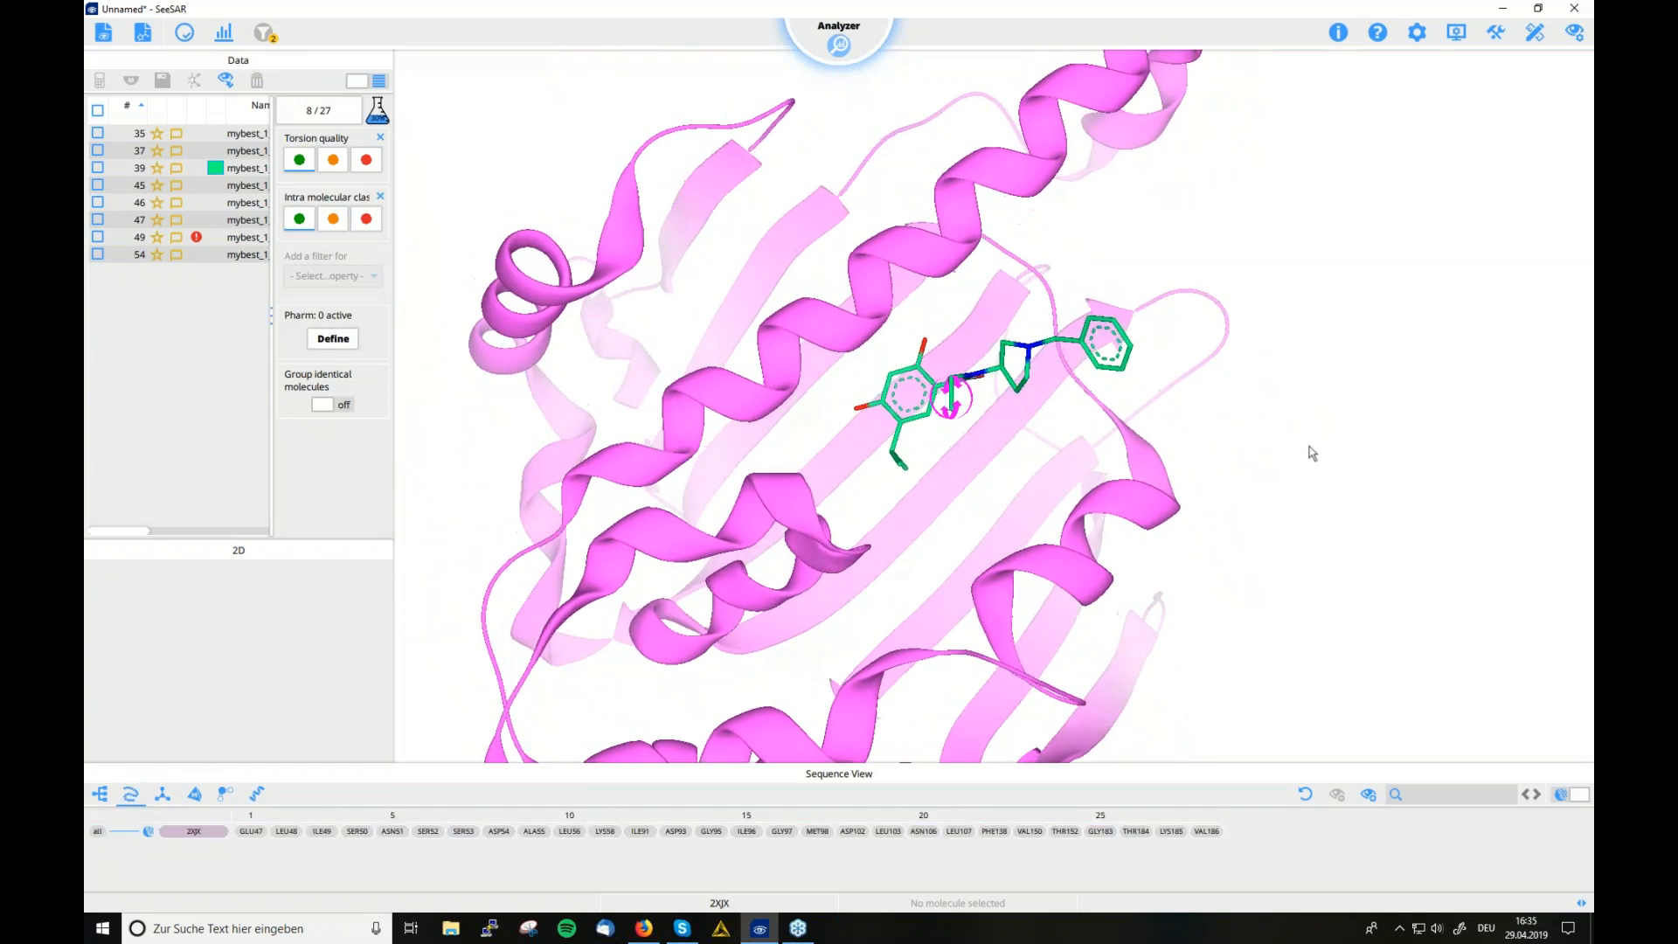
Review the screenshot settings for mode, dot density and image size
click(1458, 33)
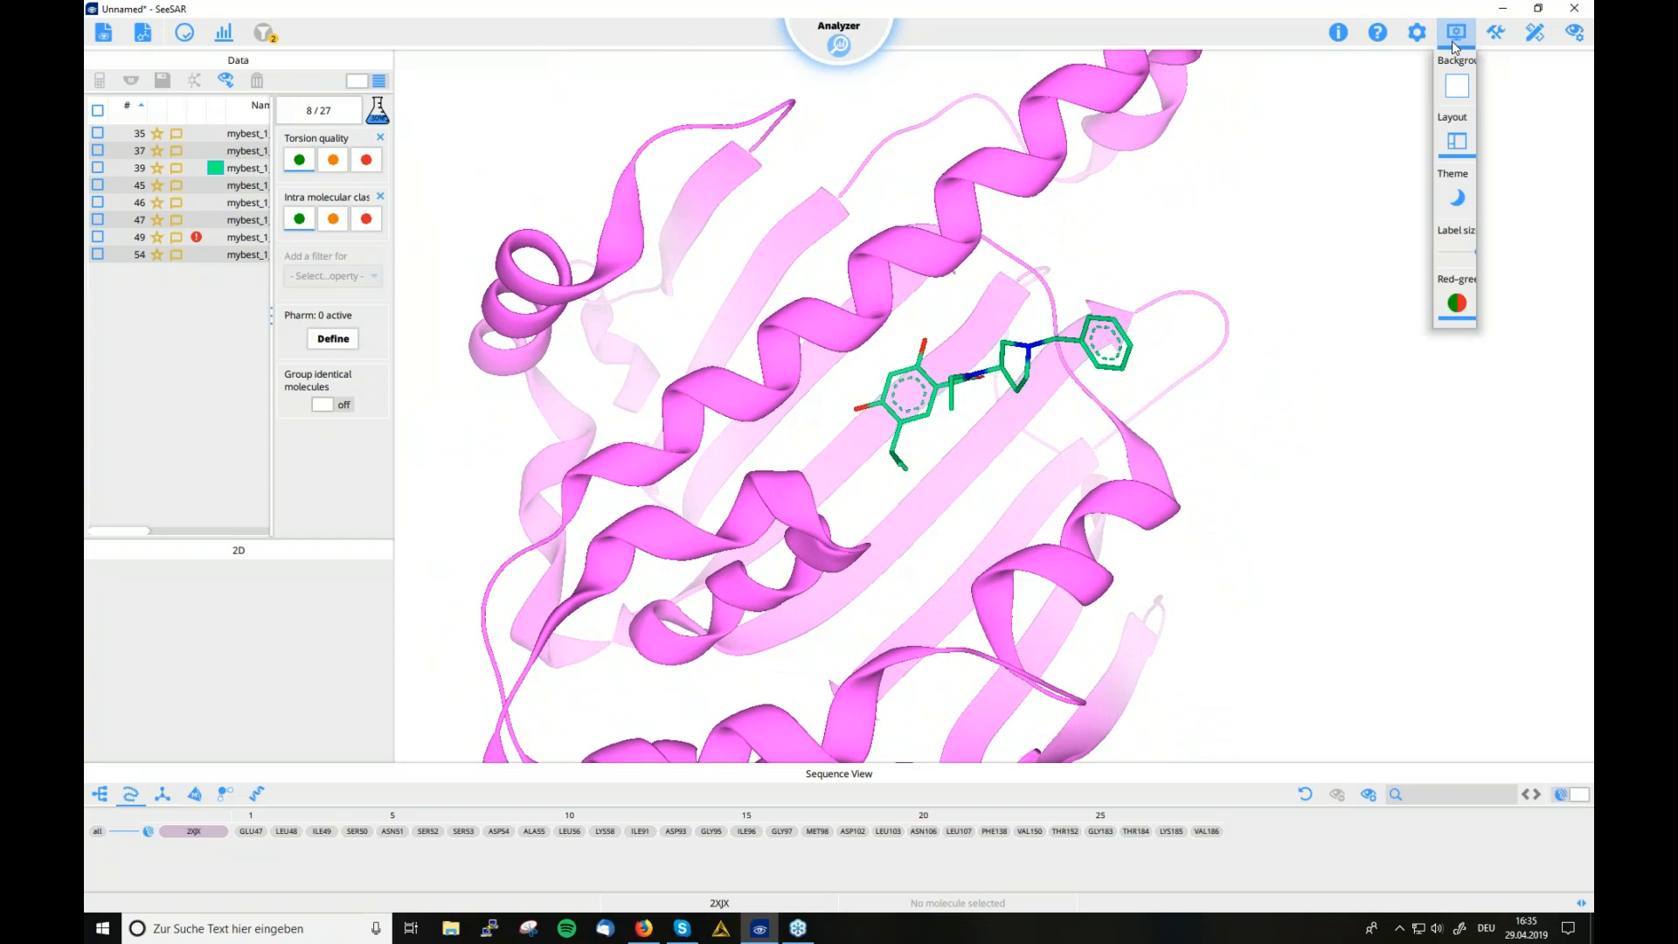
click(1497, 36)
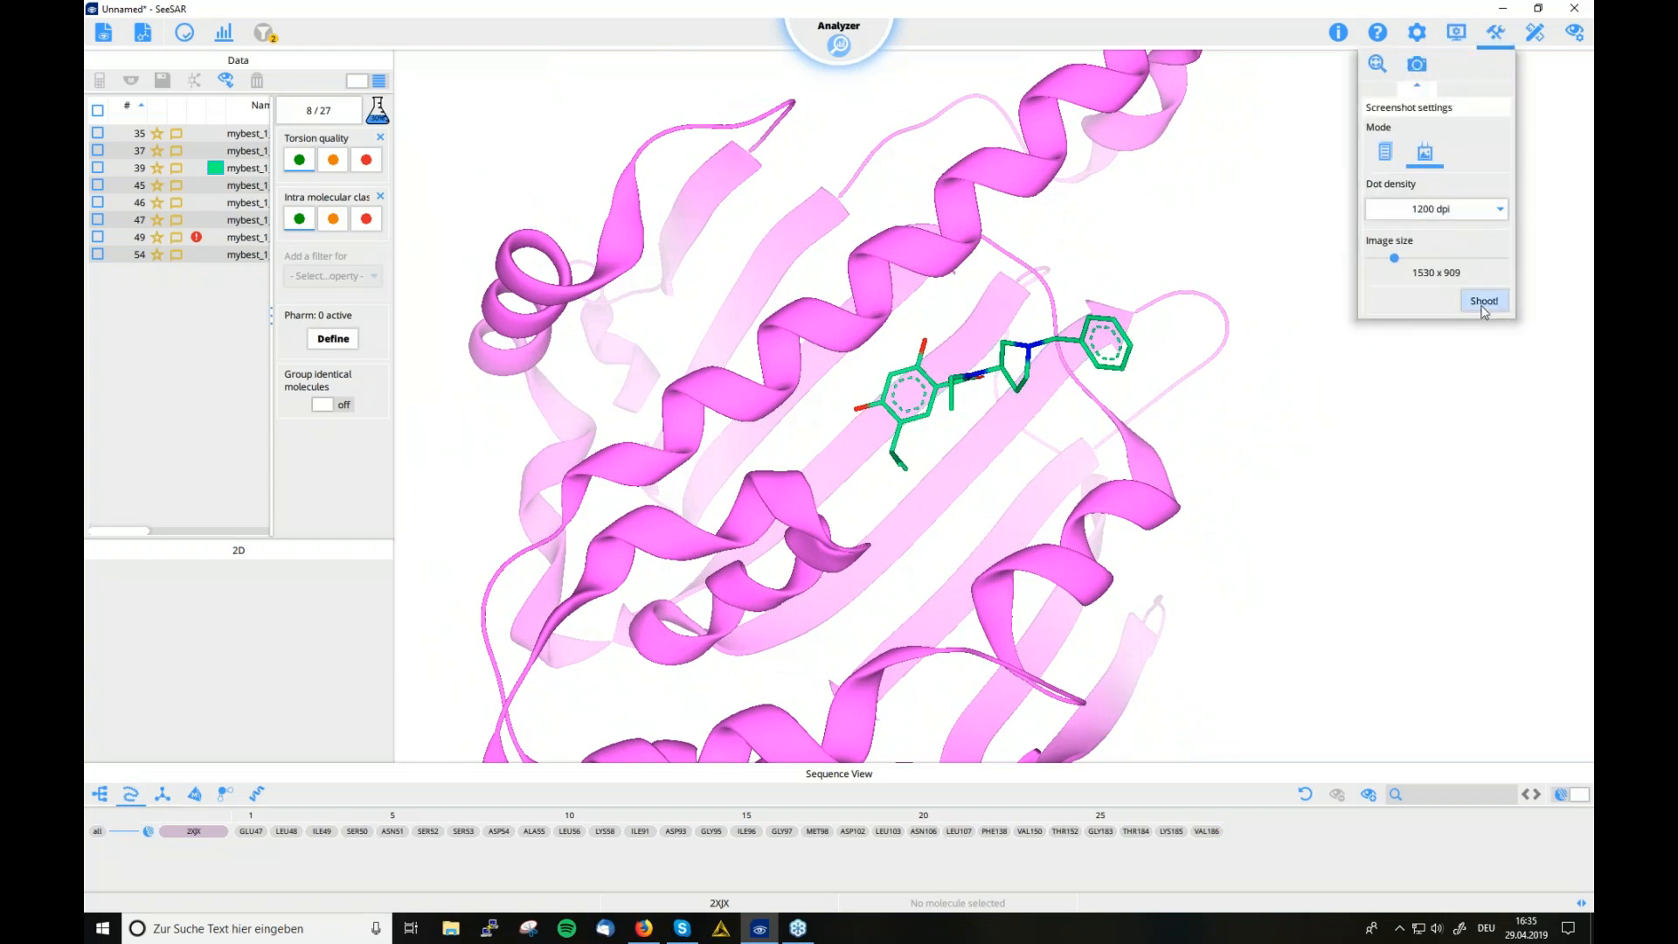
click(1496, 35)
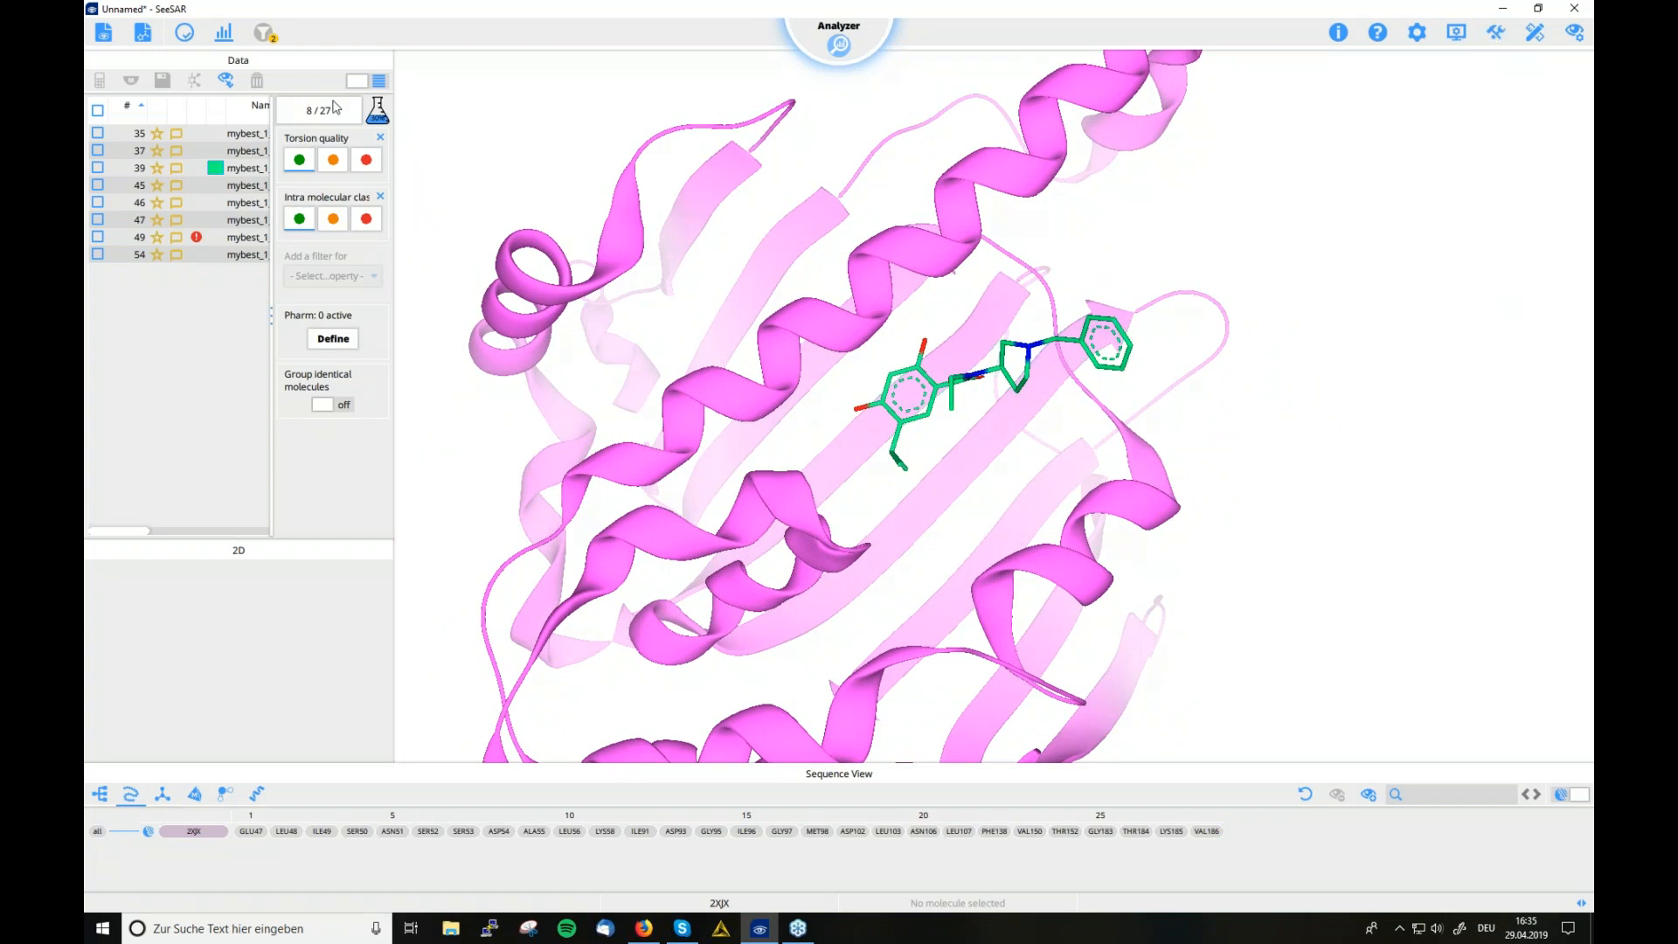
Widen the molecule table to reveal the full names and stop showing mybest_1_05 as a reference
drag(276, 169, 353, 166)
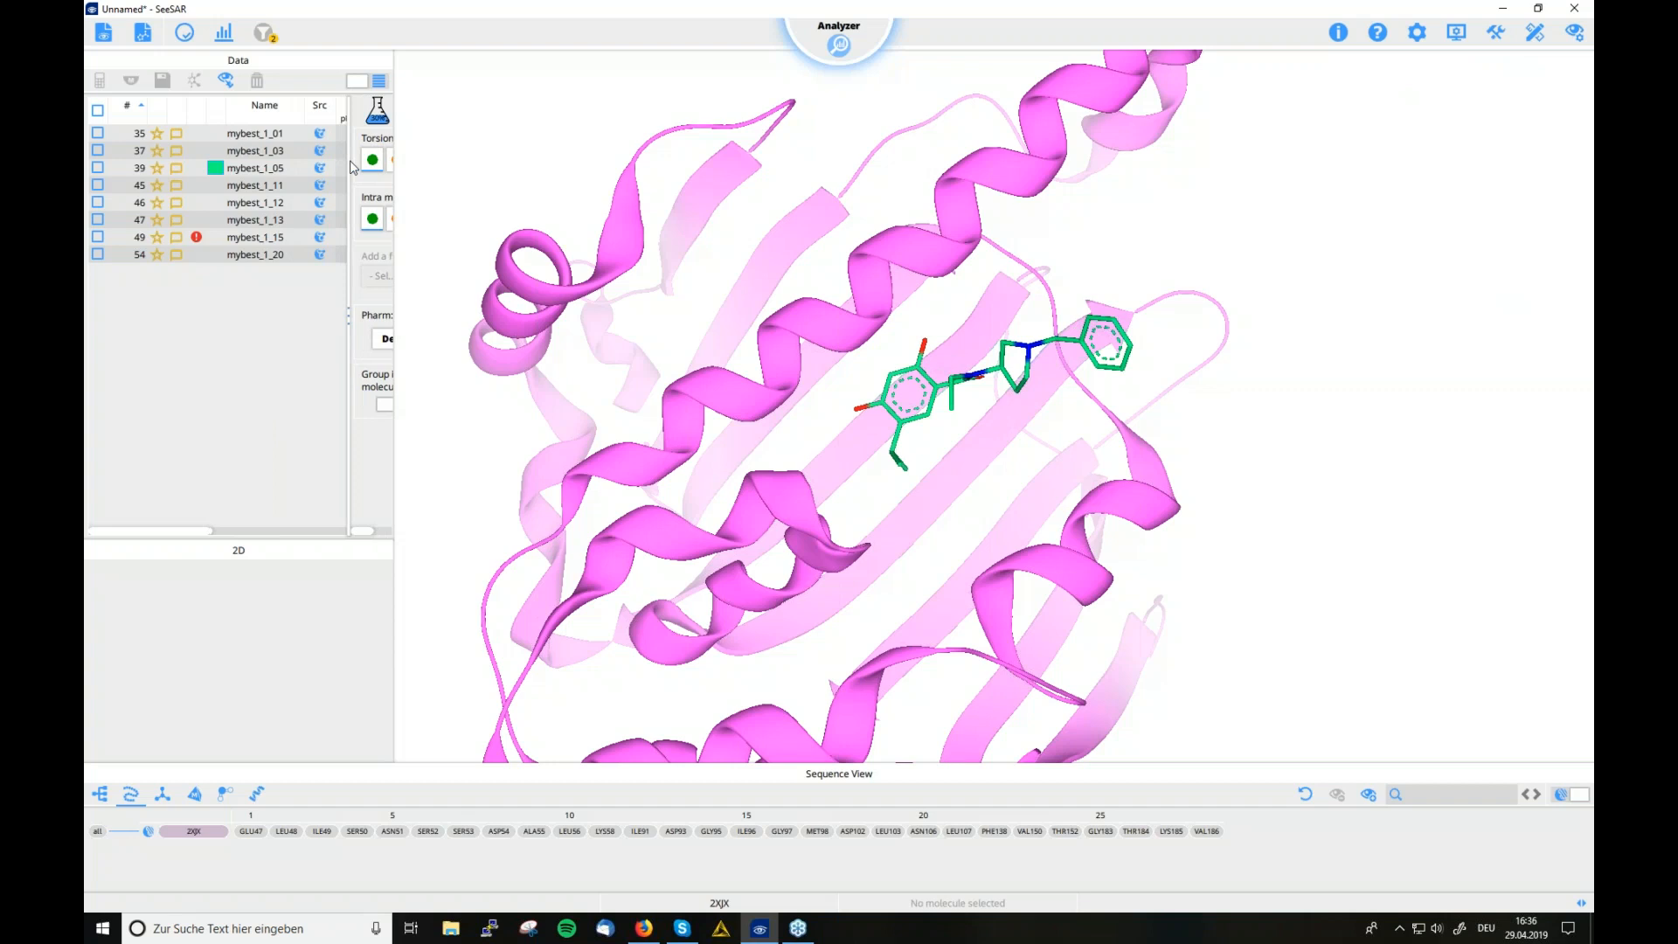
click(256, 172)
right_click(231, 166)
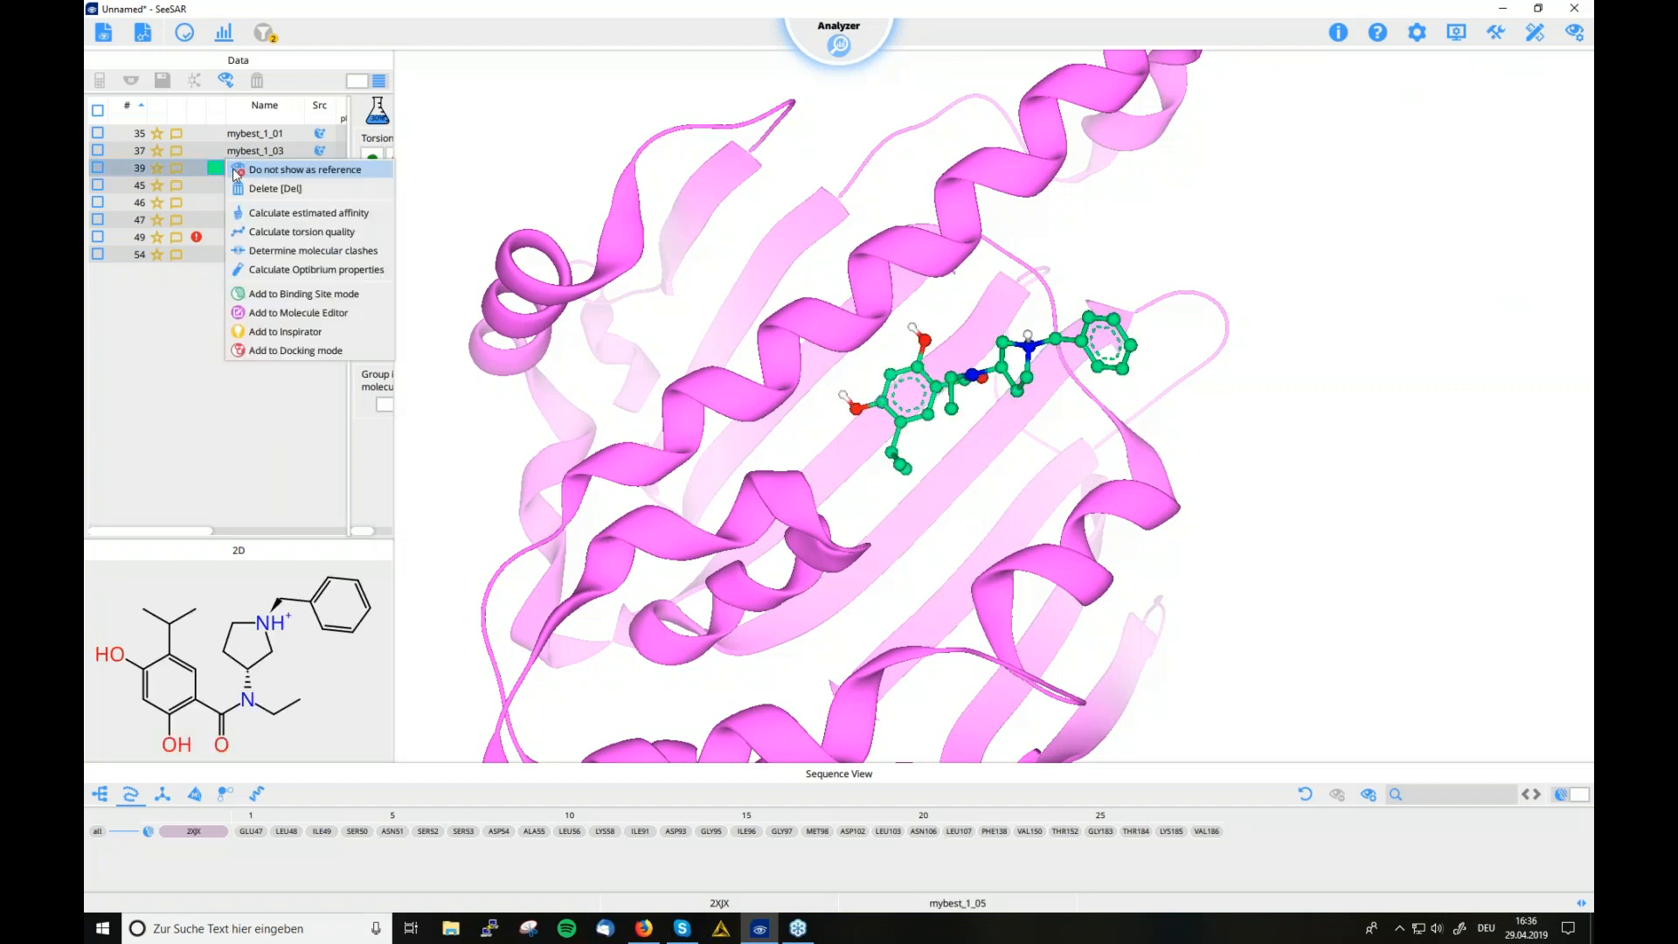
click(263, 171)
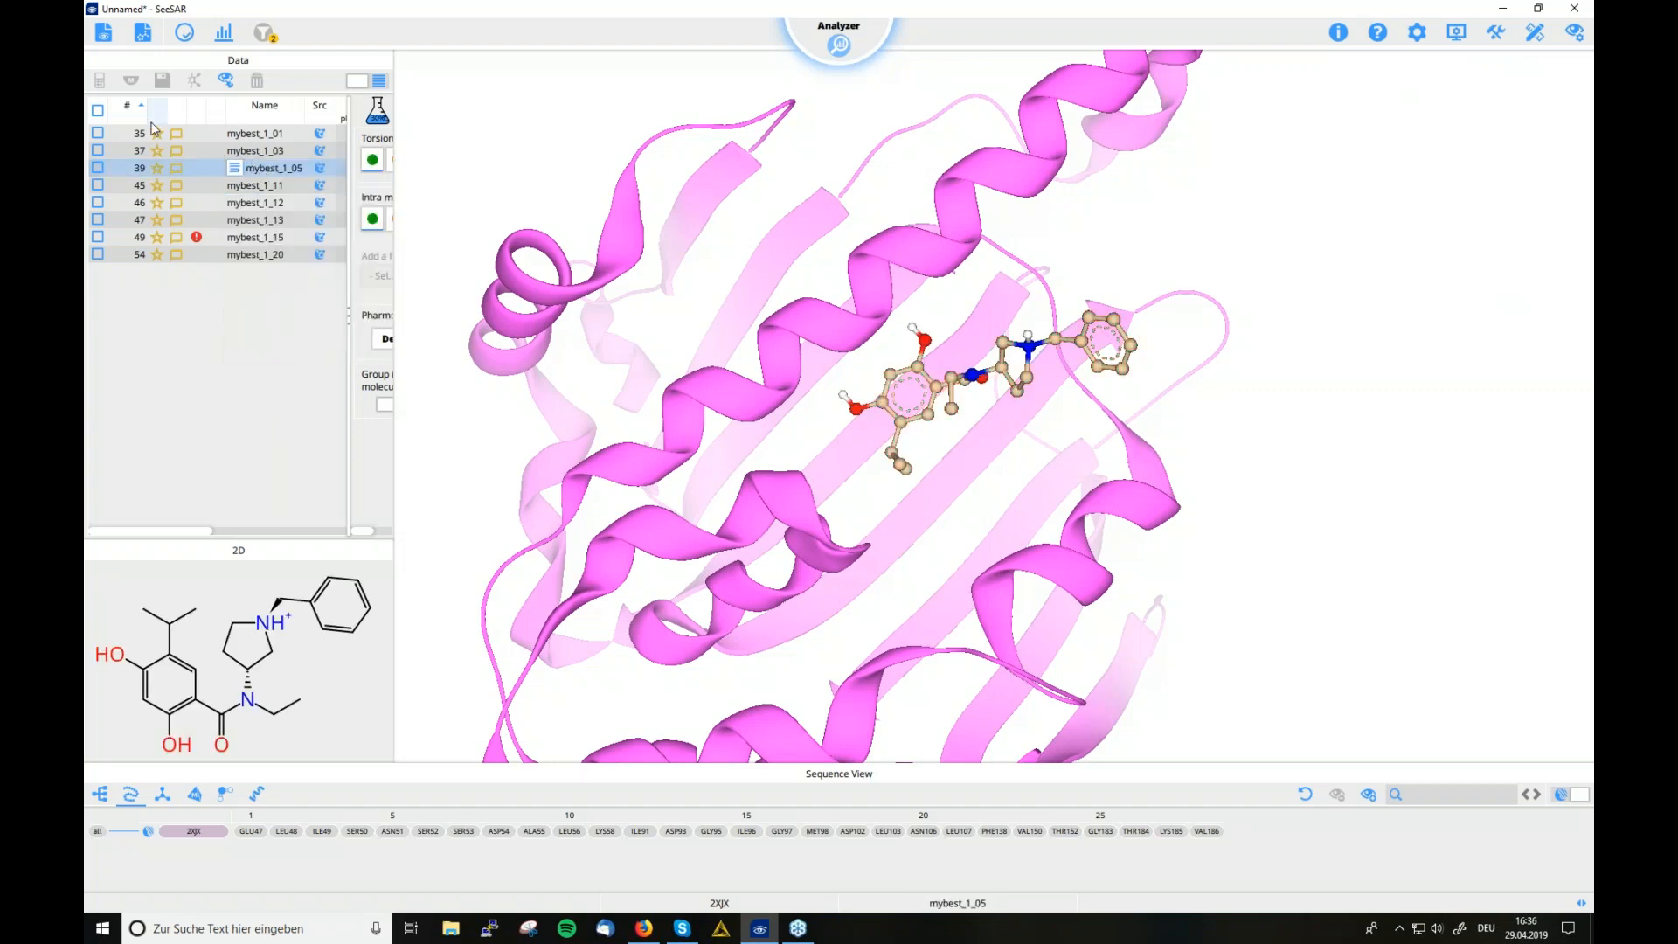
Switch to Proteins mode and reset the colour of 2XJX to its original
mouse_move(838, 64)
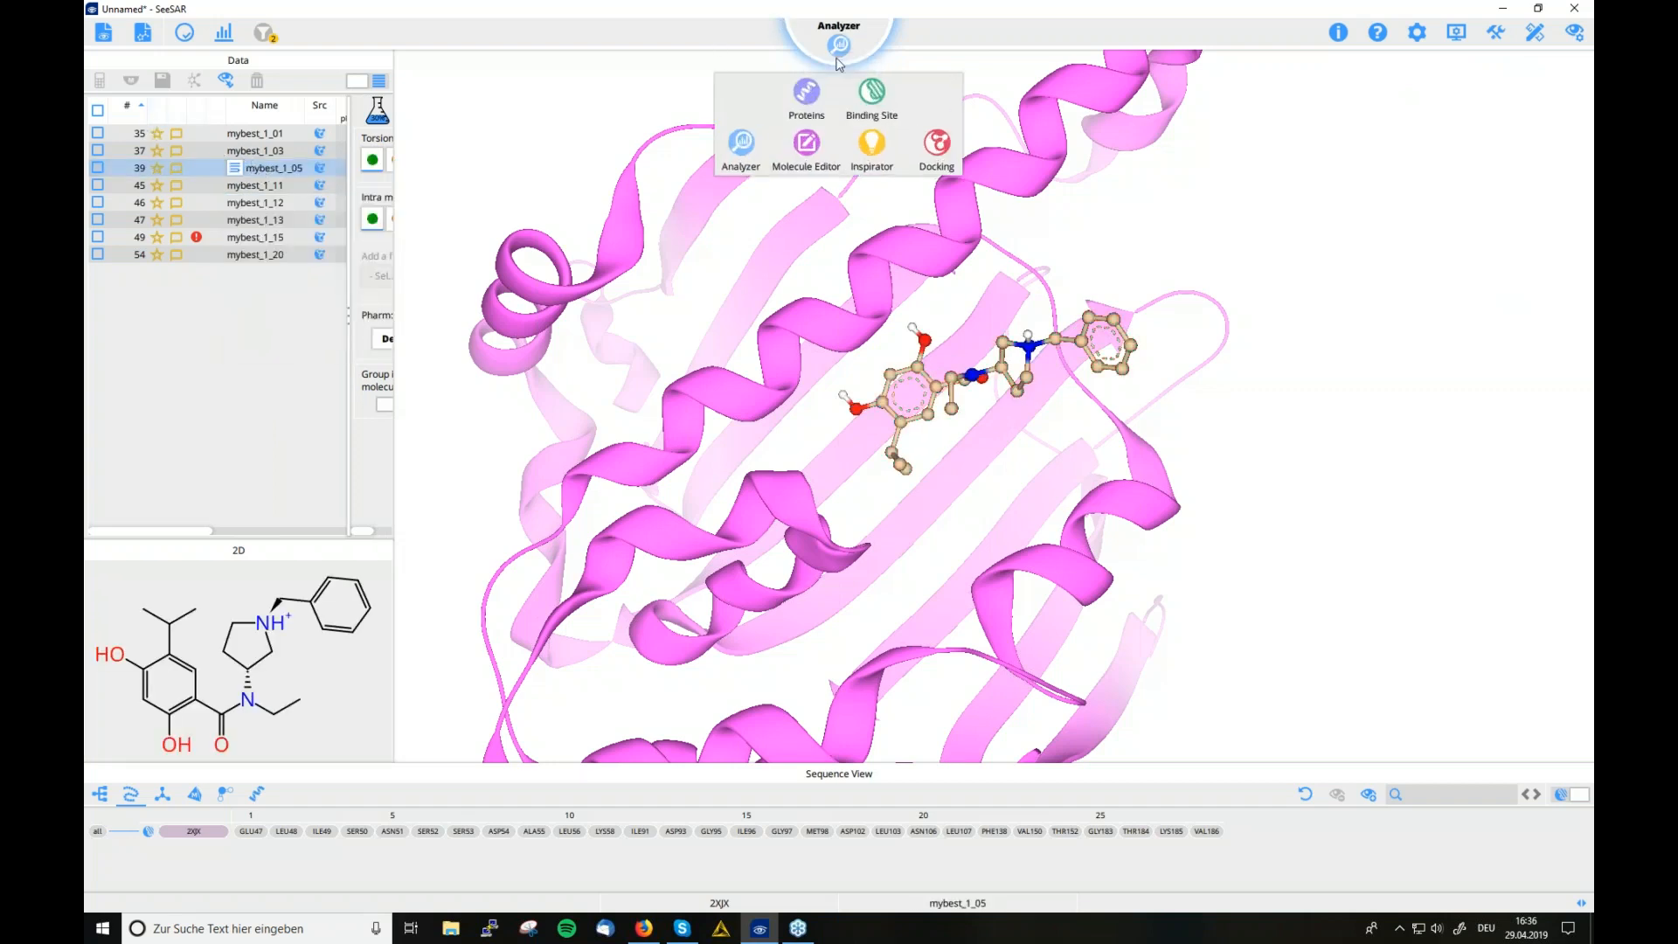
click(805, 92)
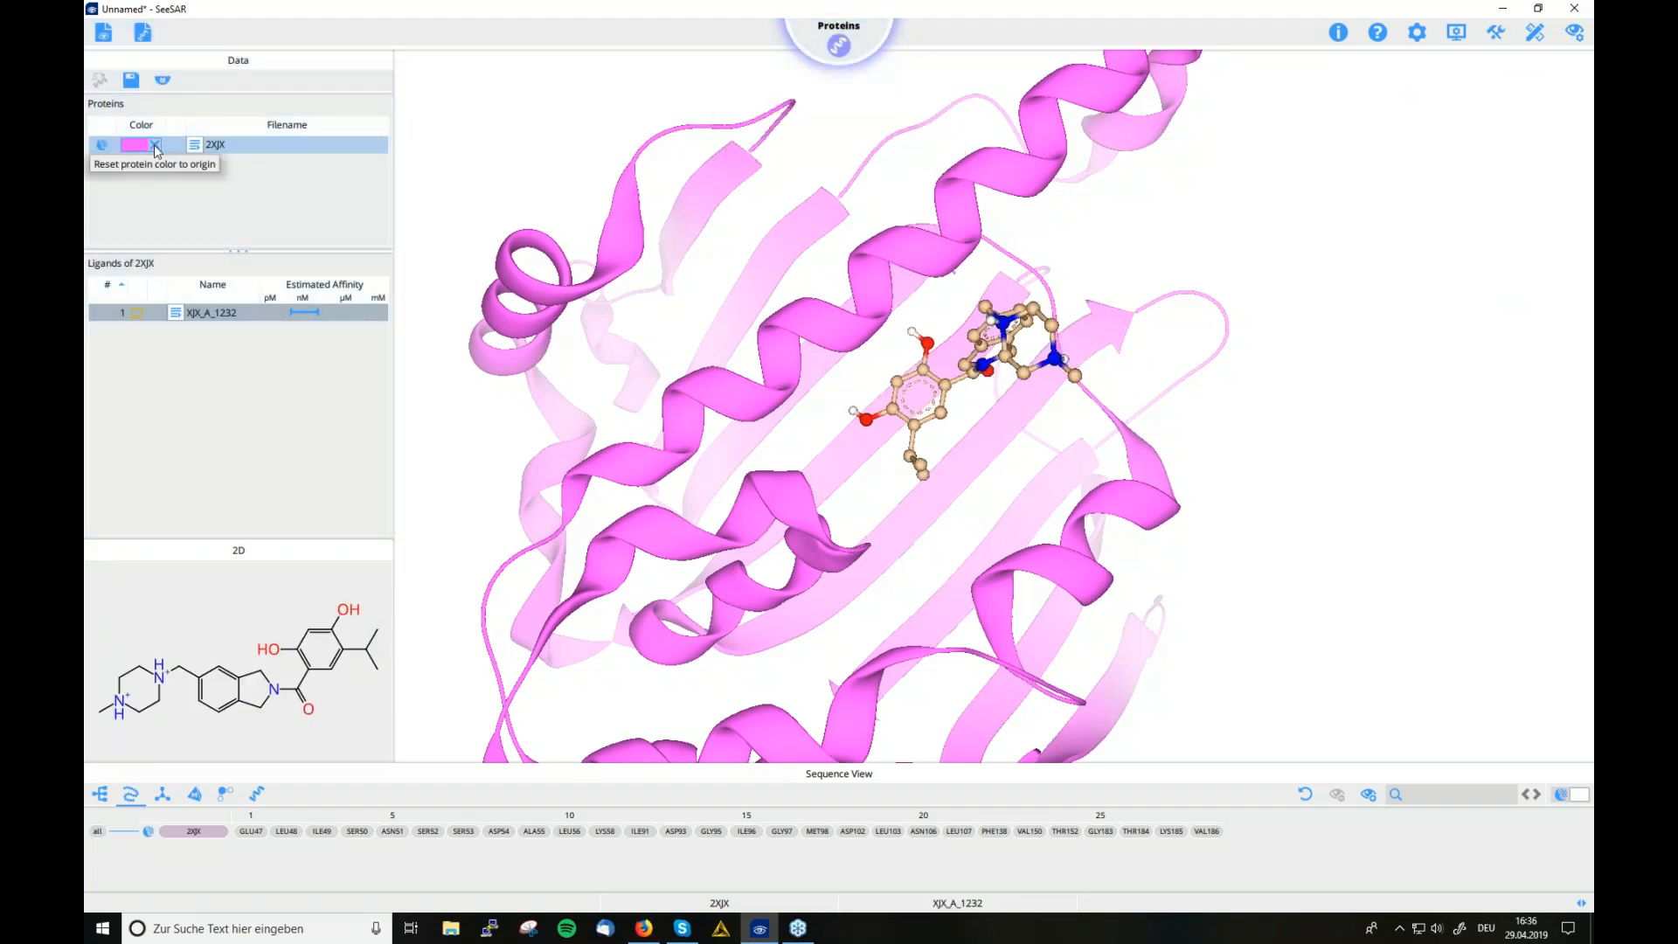
click(156, 145)
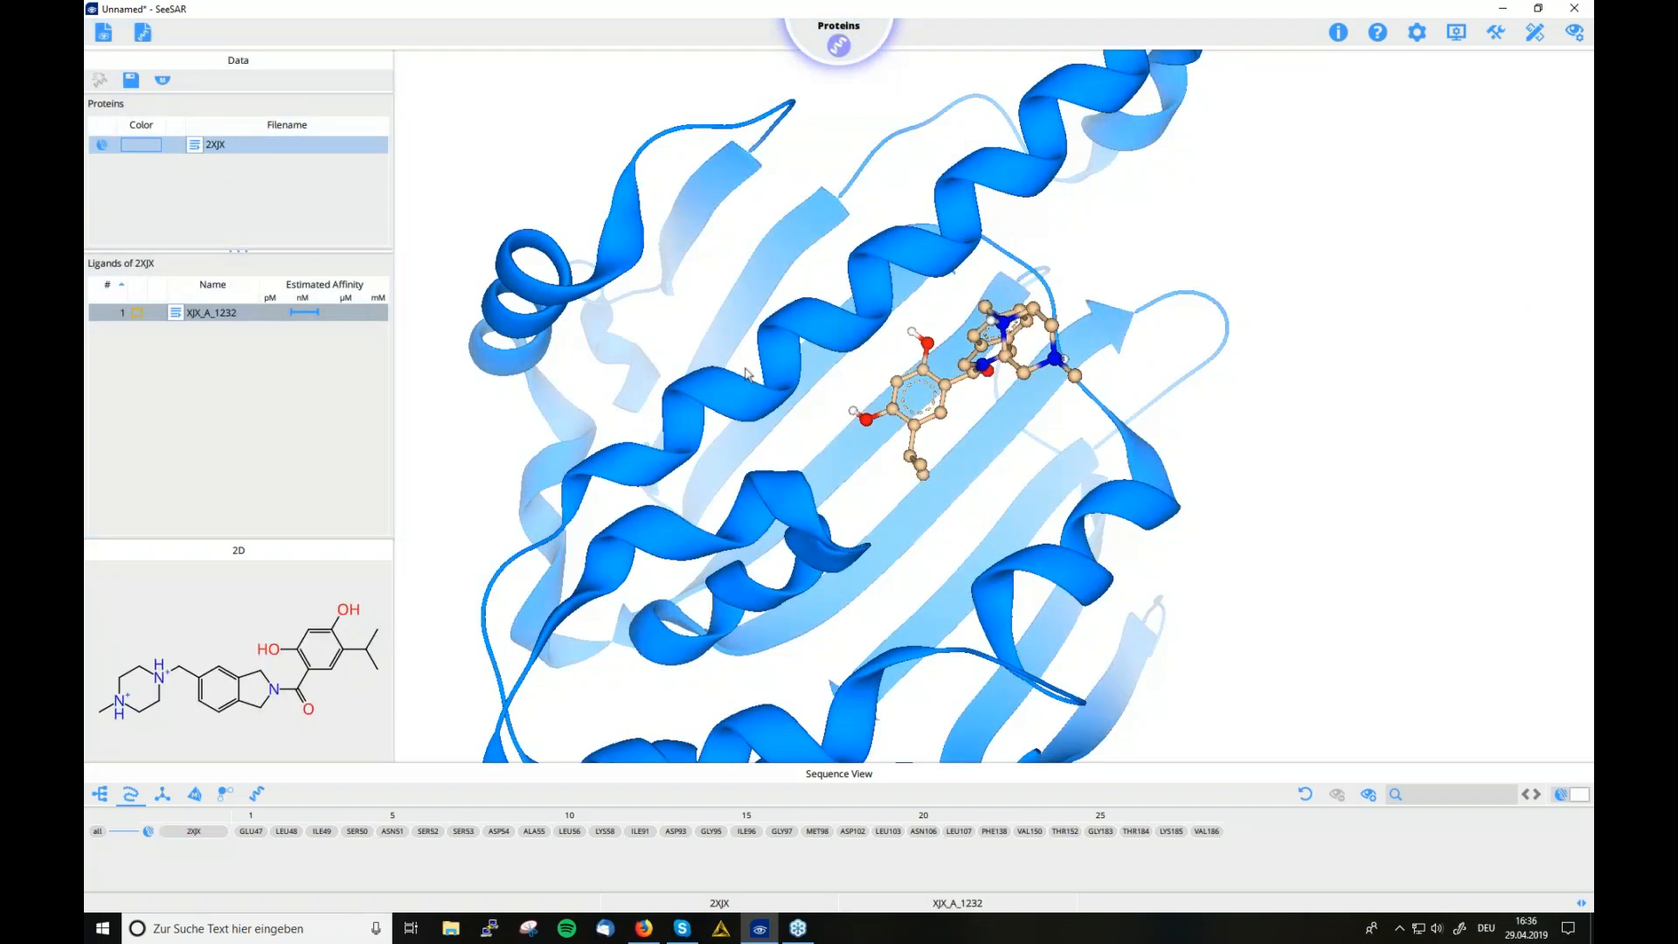
Switch to Molecule Editor mode and show the coloured atom spheres and torsion colouring on the ligand XJX_A_1232_3
click(825, 48)
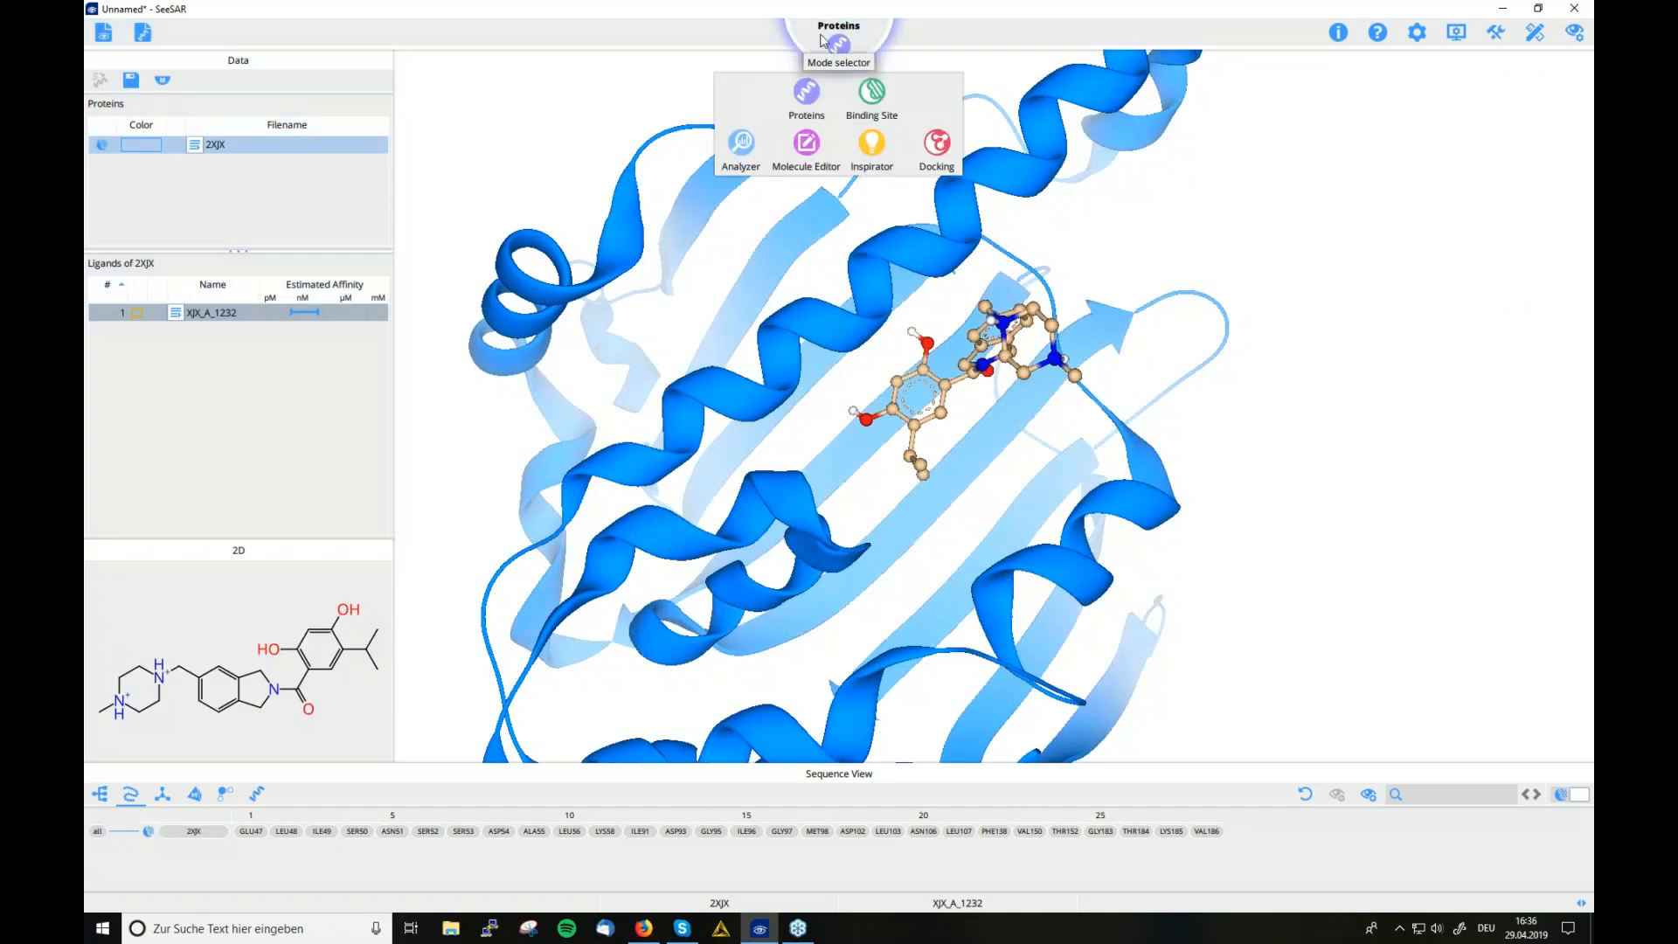
click(806, 145)
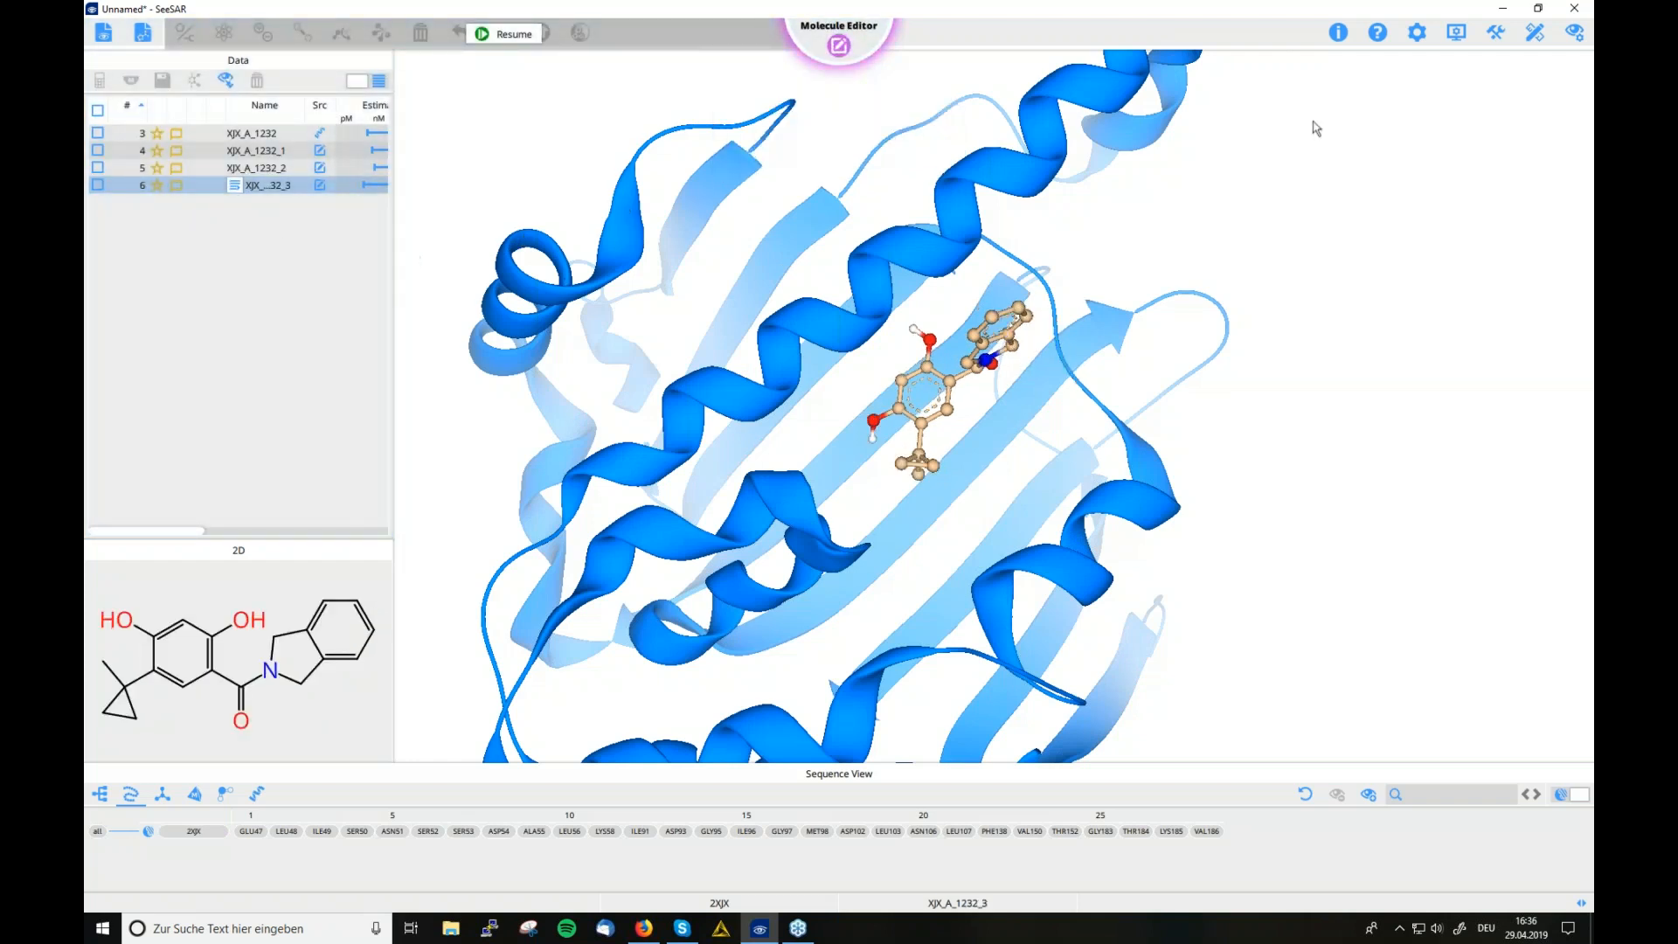
click(1567, 39)
click(1456, 67)
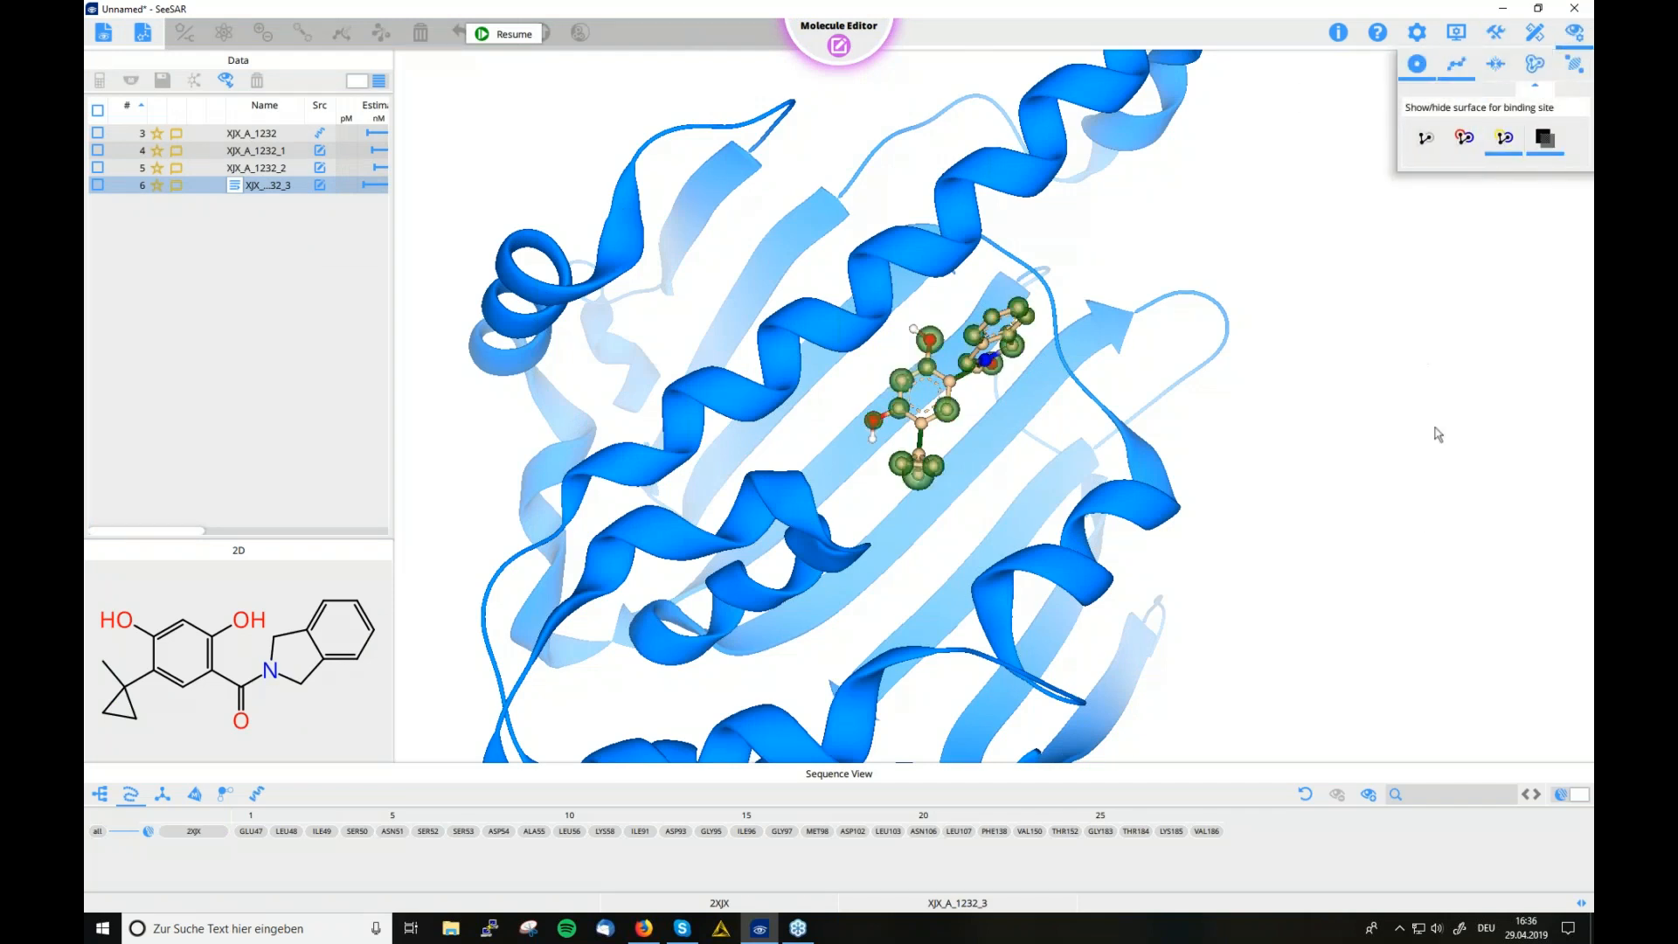
Hide the secondary-structure ribbon of 2XJX and display all its binding-site residues
click(256, 794)
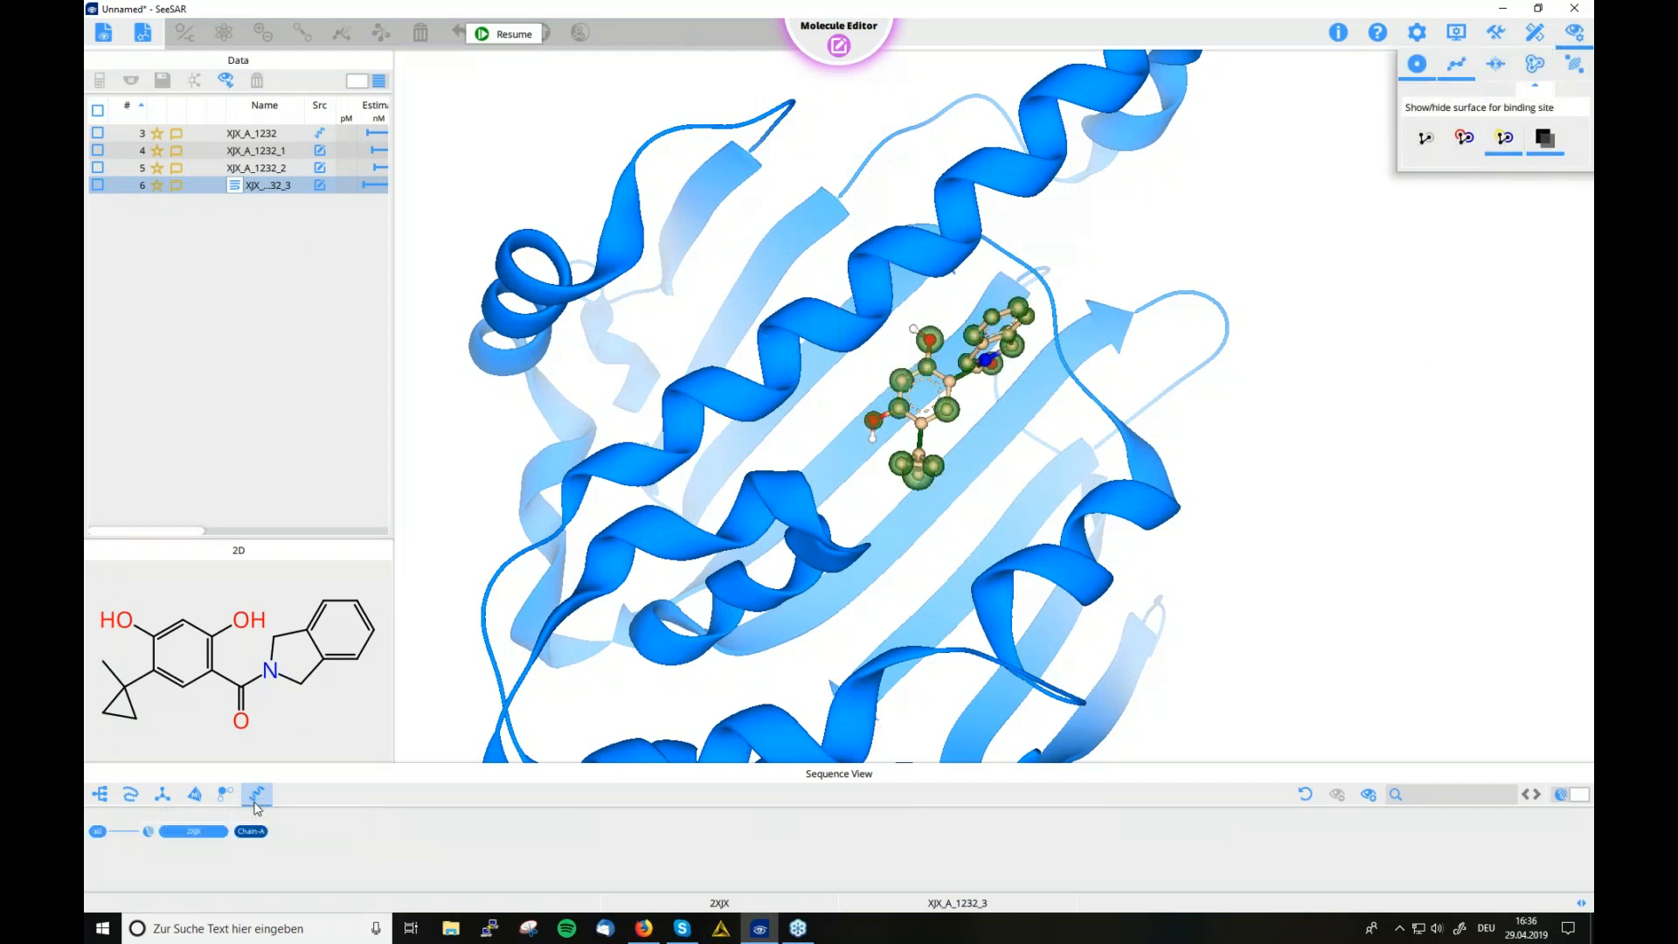
click(212, 832)
click(133, 793)
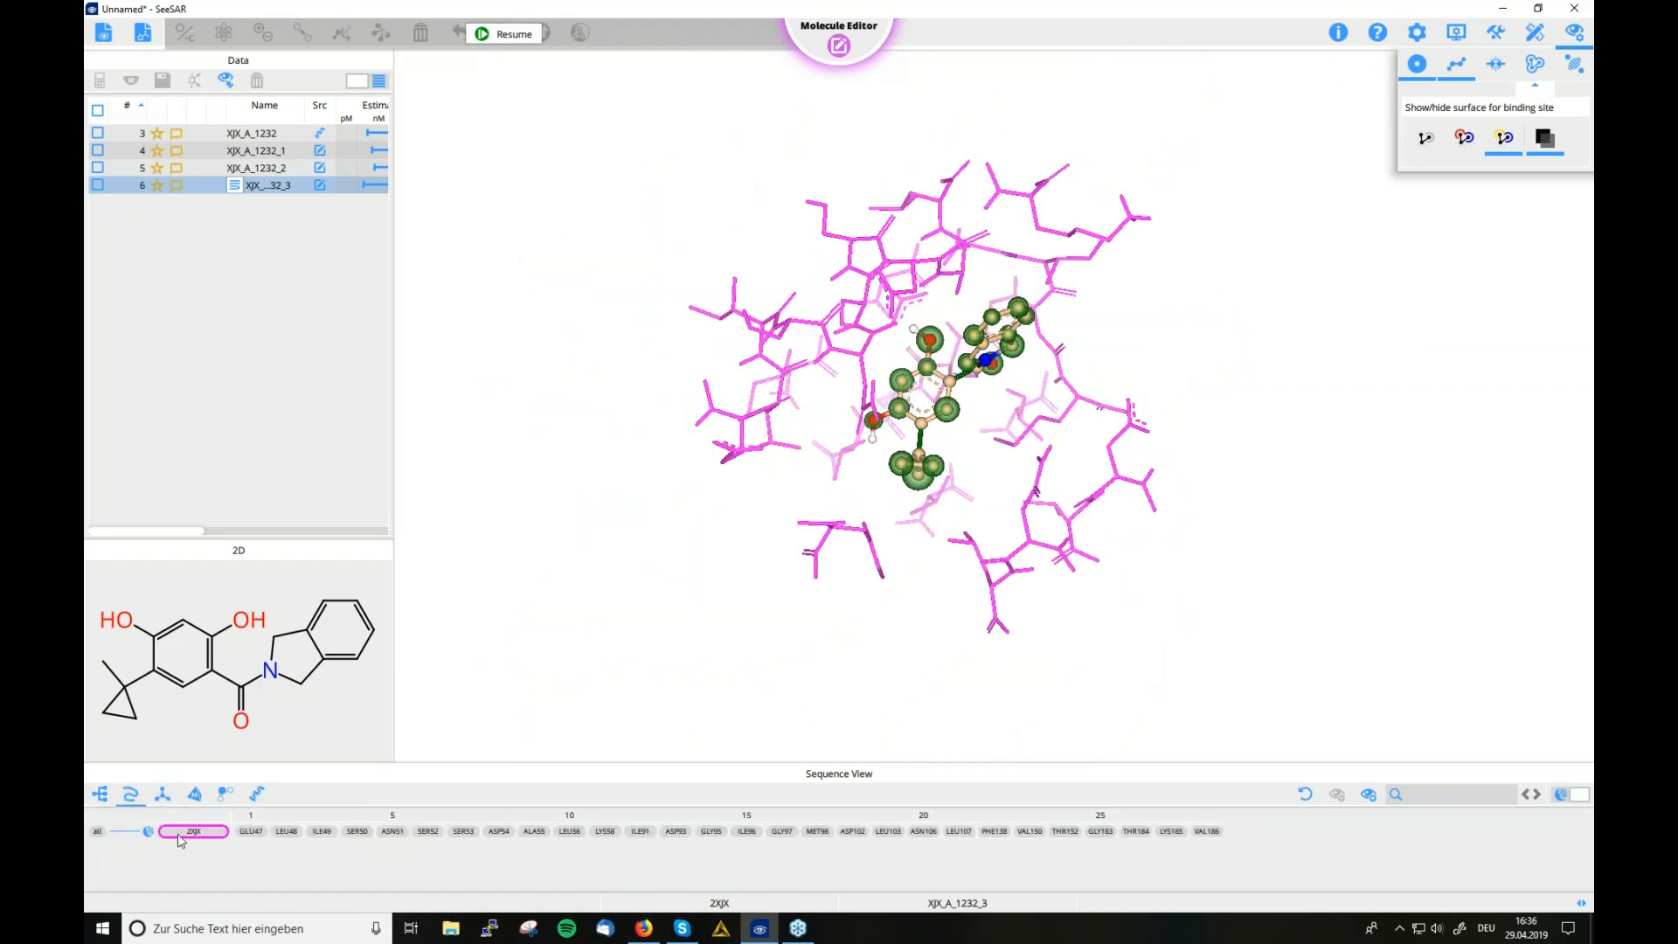
scroll(1263, 549, up, 3)
mouse_move(1292, 395)
mouse_down()
mouse_move(1326, 316)
mouse_move(1277, 306)
mouse_move(1294, 341)
mouse_up()
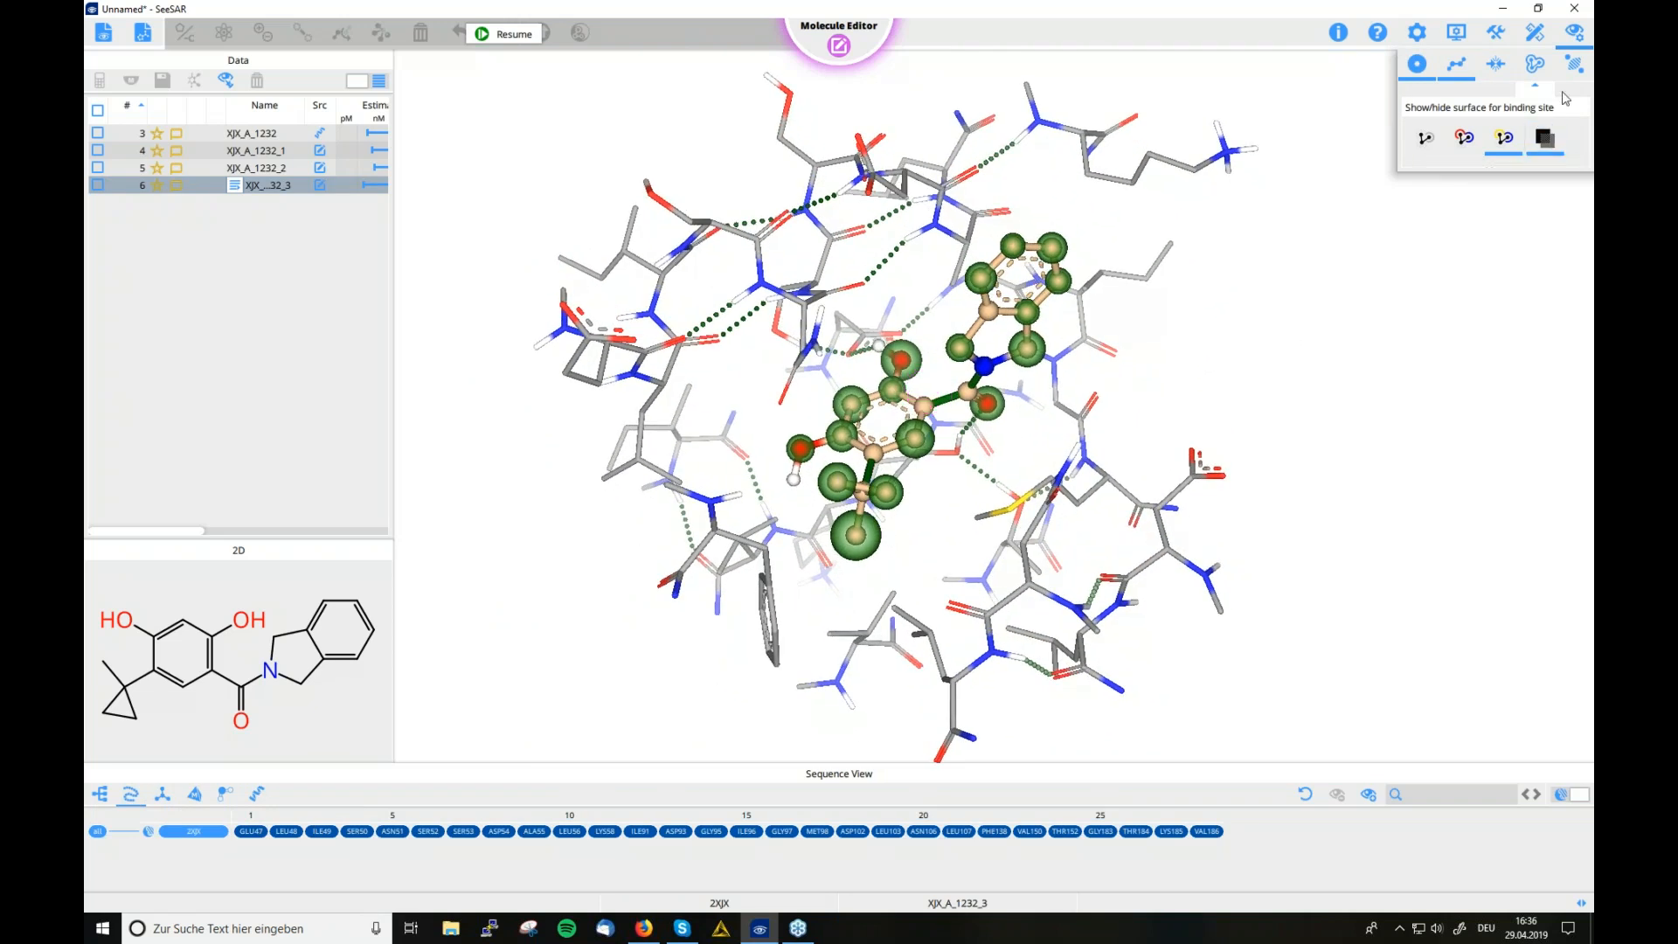
Show the binding-site surface around the ligand XJX_A_1232_3
click(1575, 37)
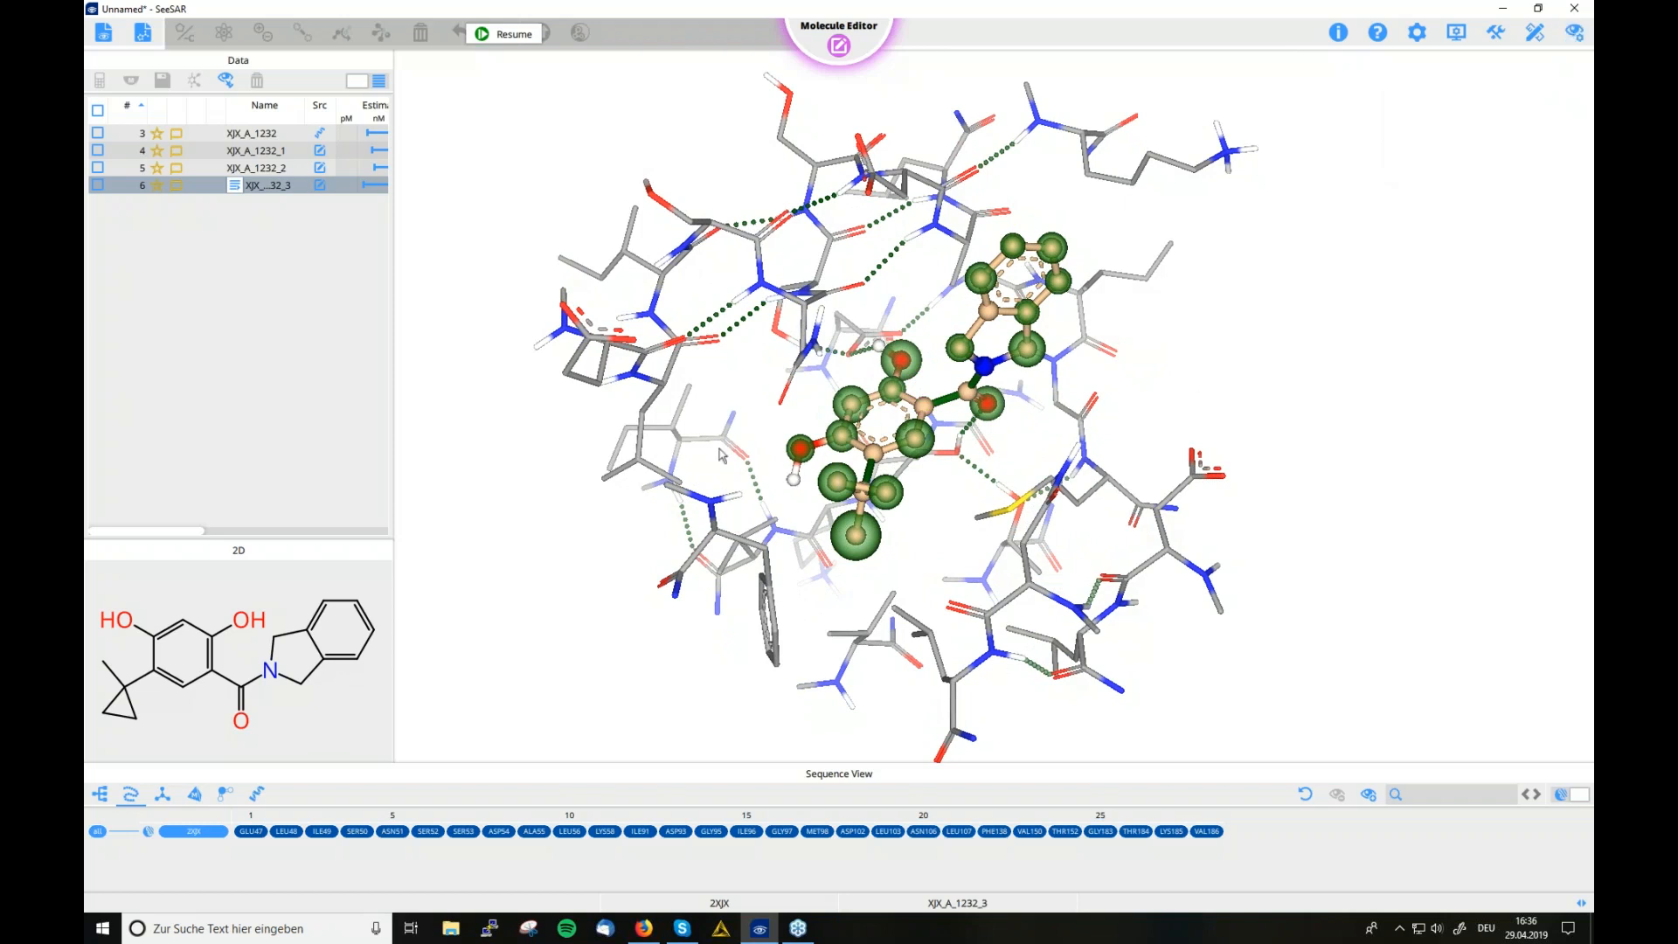
drag(1076, 549, 1210, 433)
click(1575, 33)
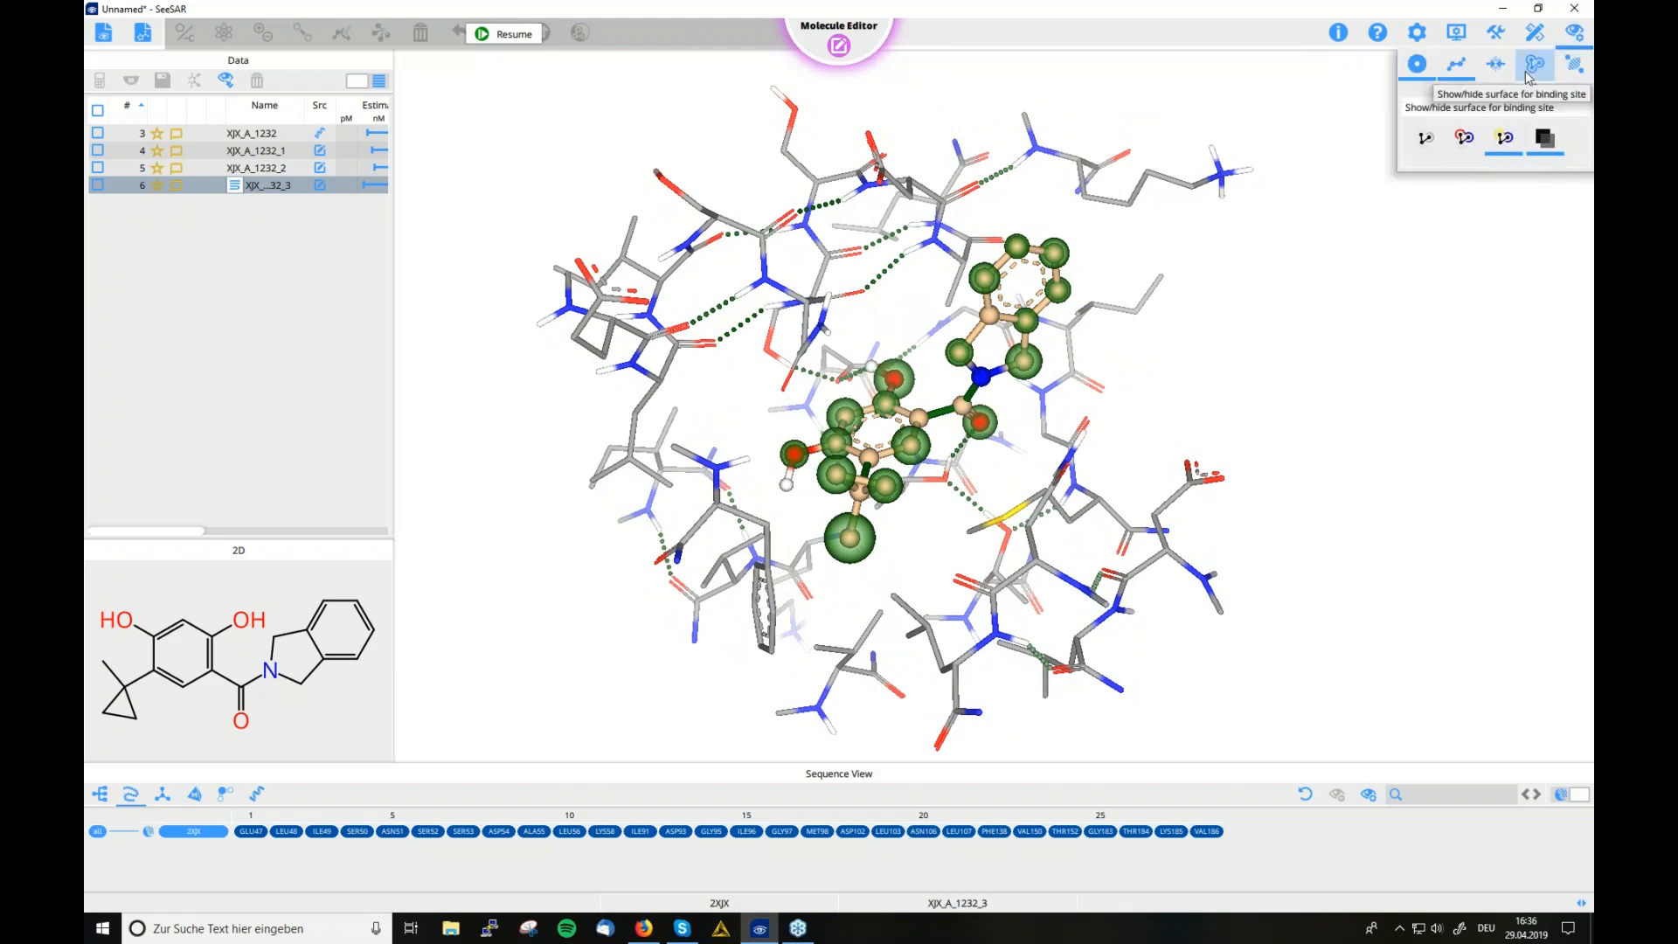
click(1534, 64)
mouse_move(1404, 236)
mouse_down()
mouse_move(1280, 289)
mouse_move(1410, 249)
mouse_up()
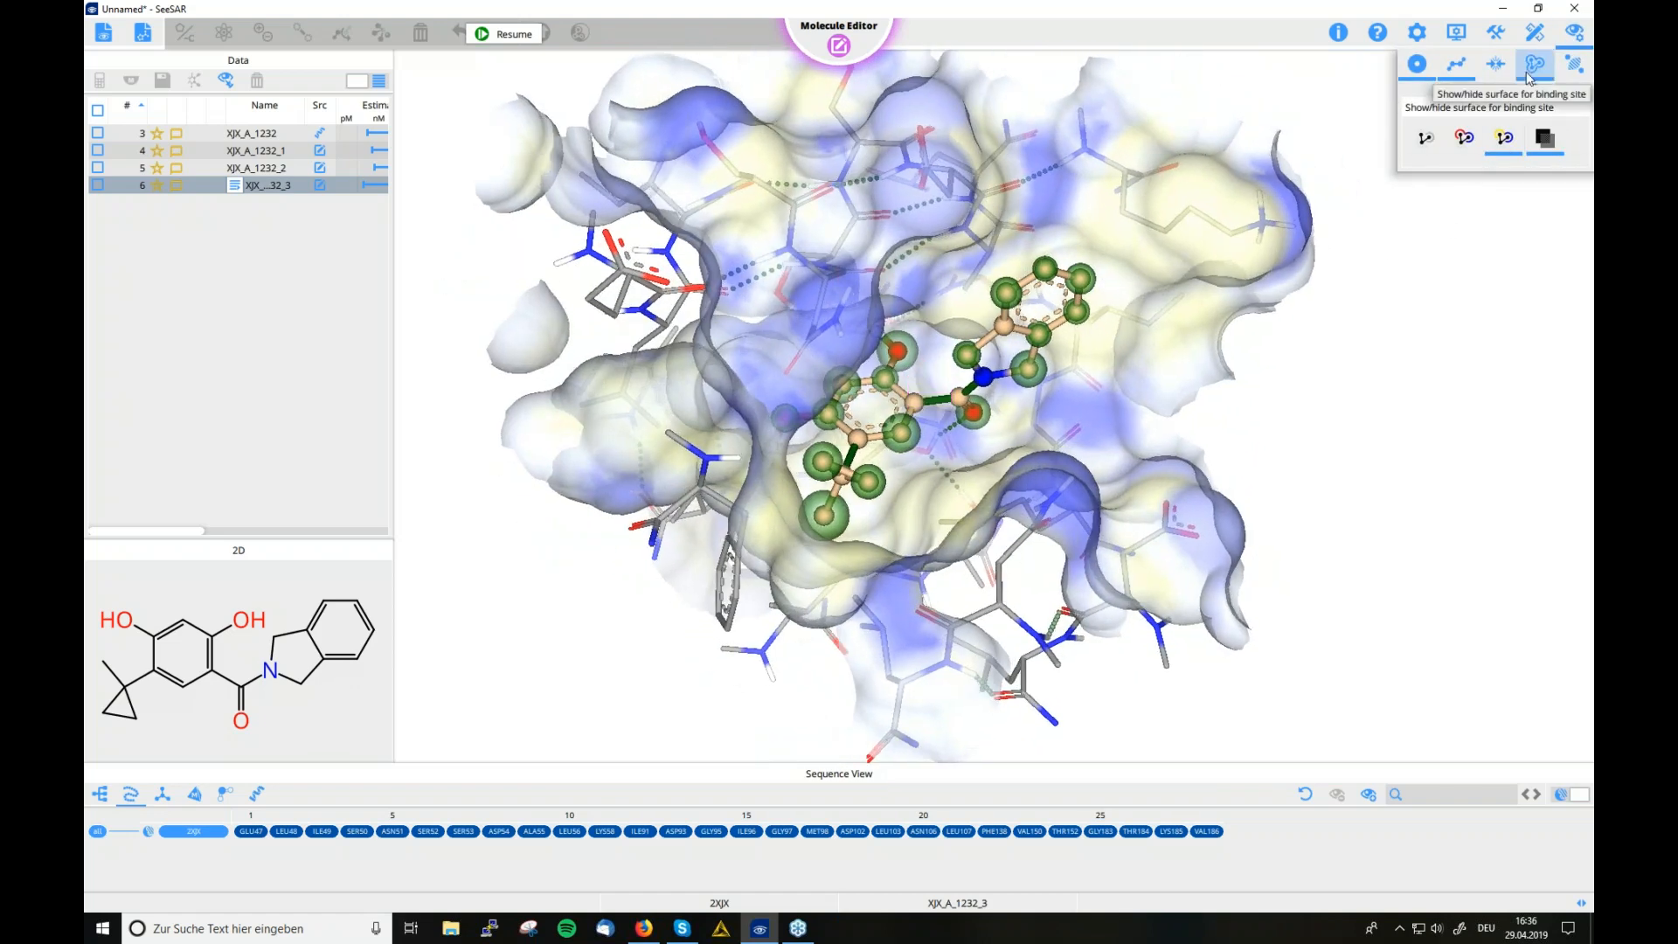
Hide the binding-site surface and show the unoccupied space around the ligand XJX_A_1232_3
click(1534, 65)
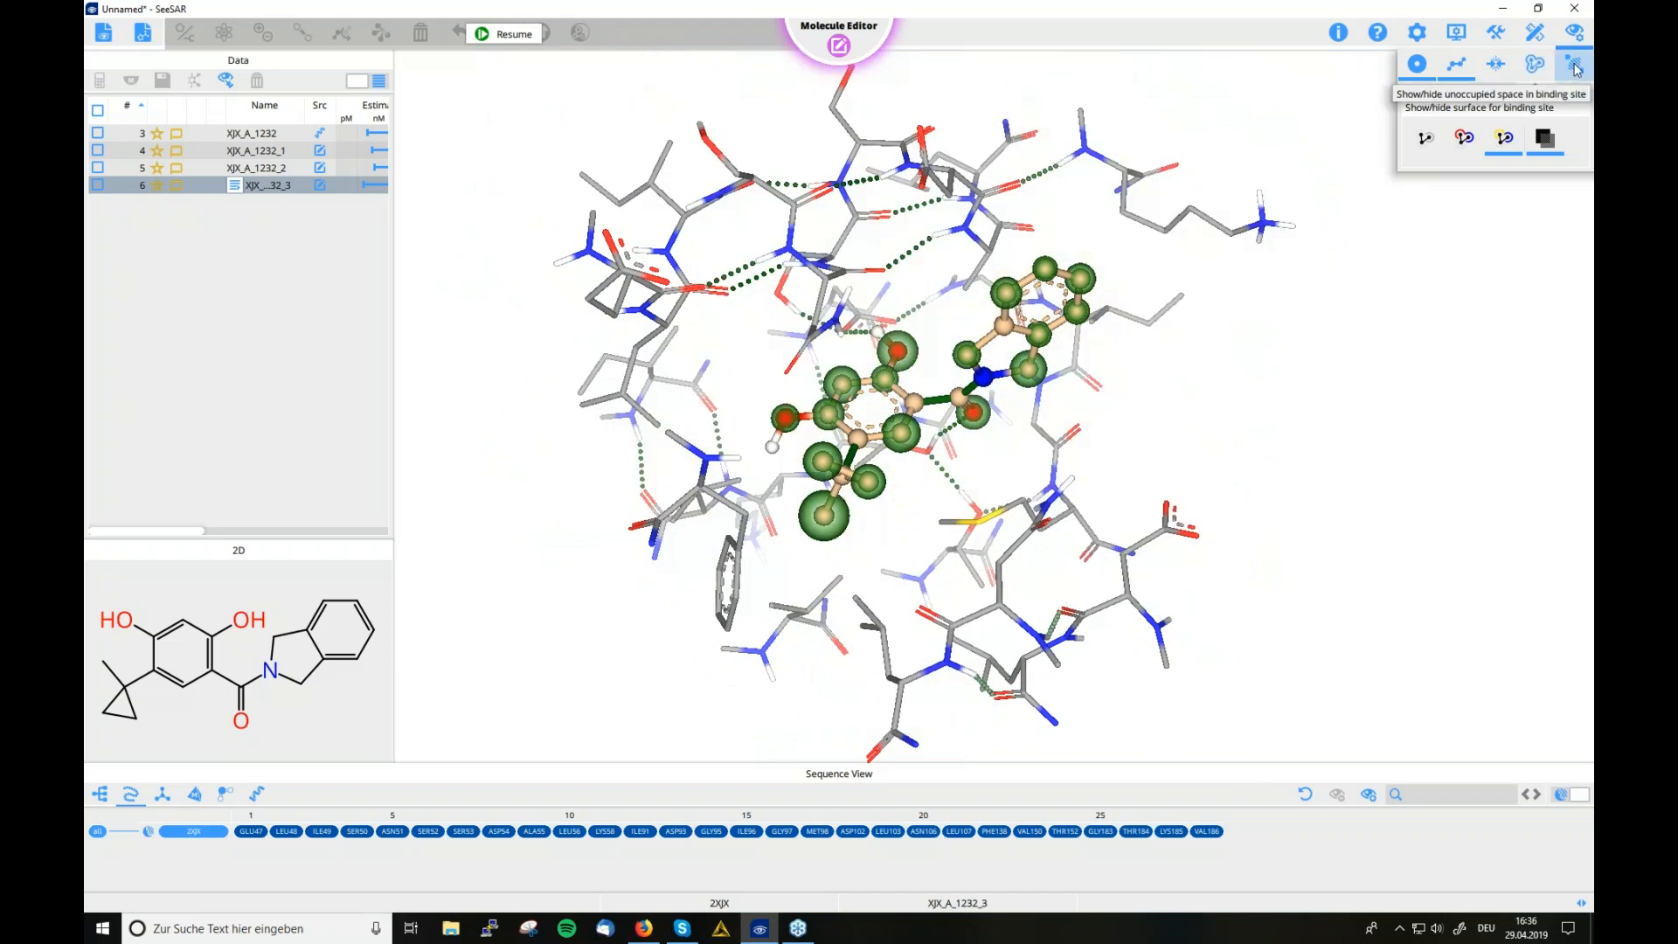
click(1575, 70)
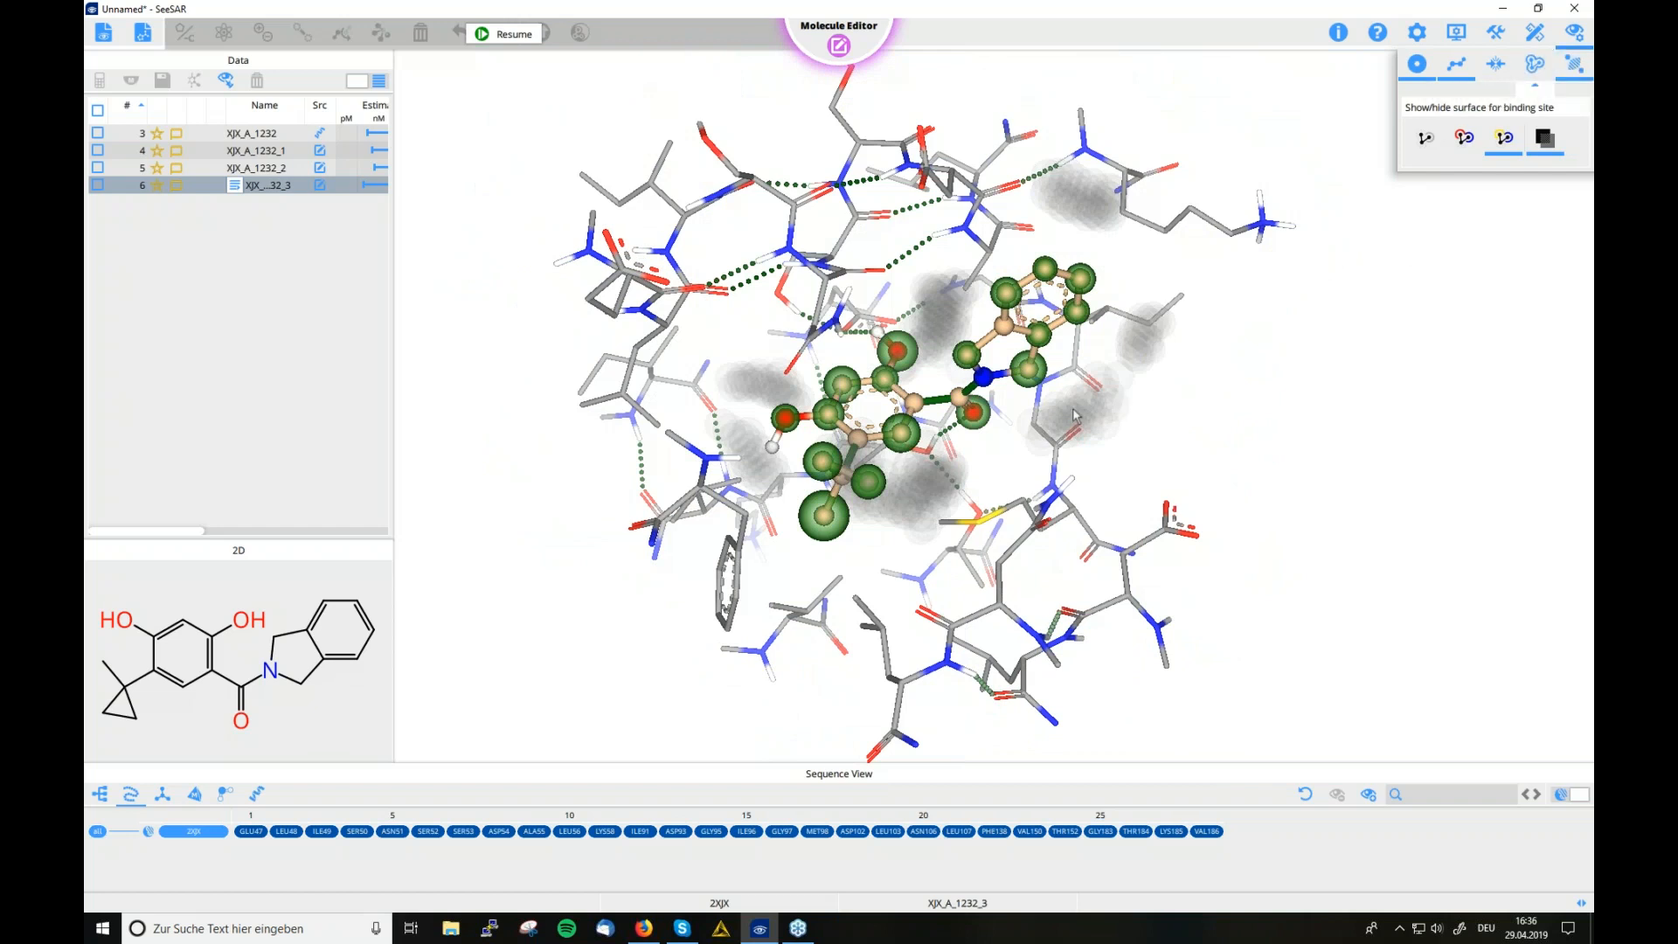
scroll(1083, 406, up, 2)
scroll(1083, 406, up, 1)
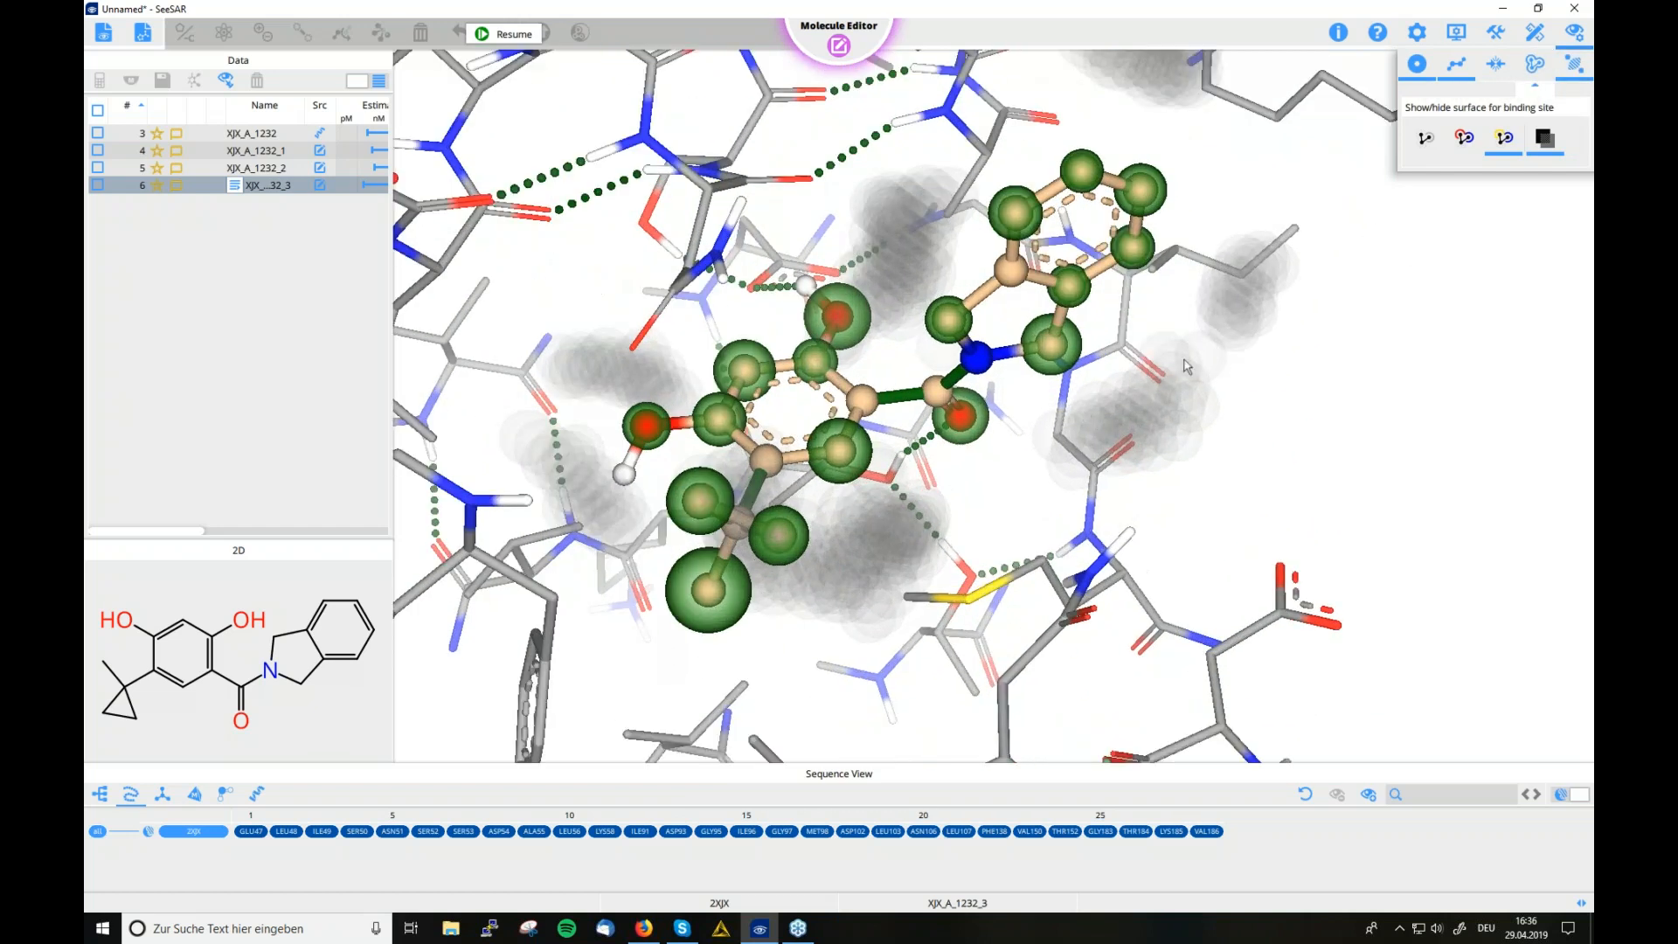
drag(1189, 450, 1251, 417)
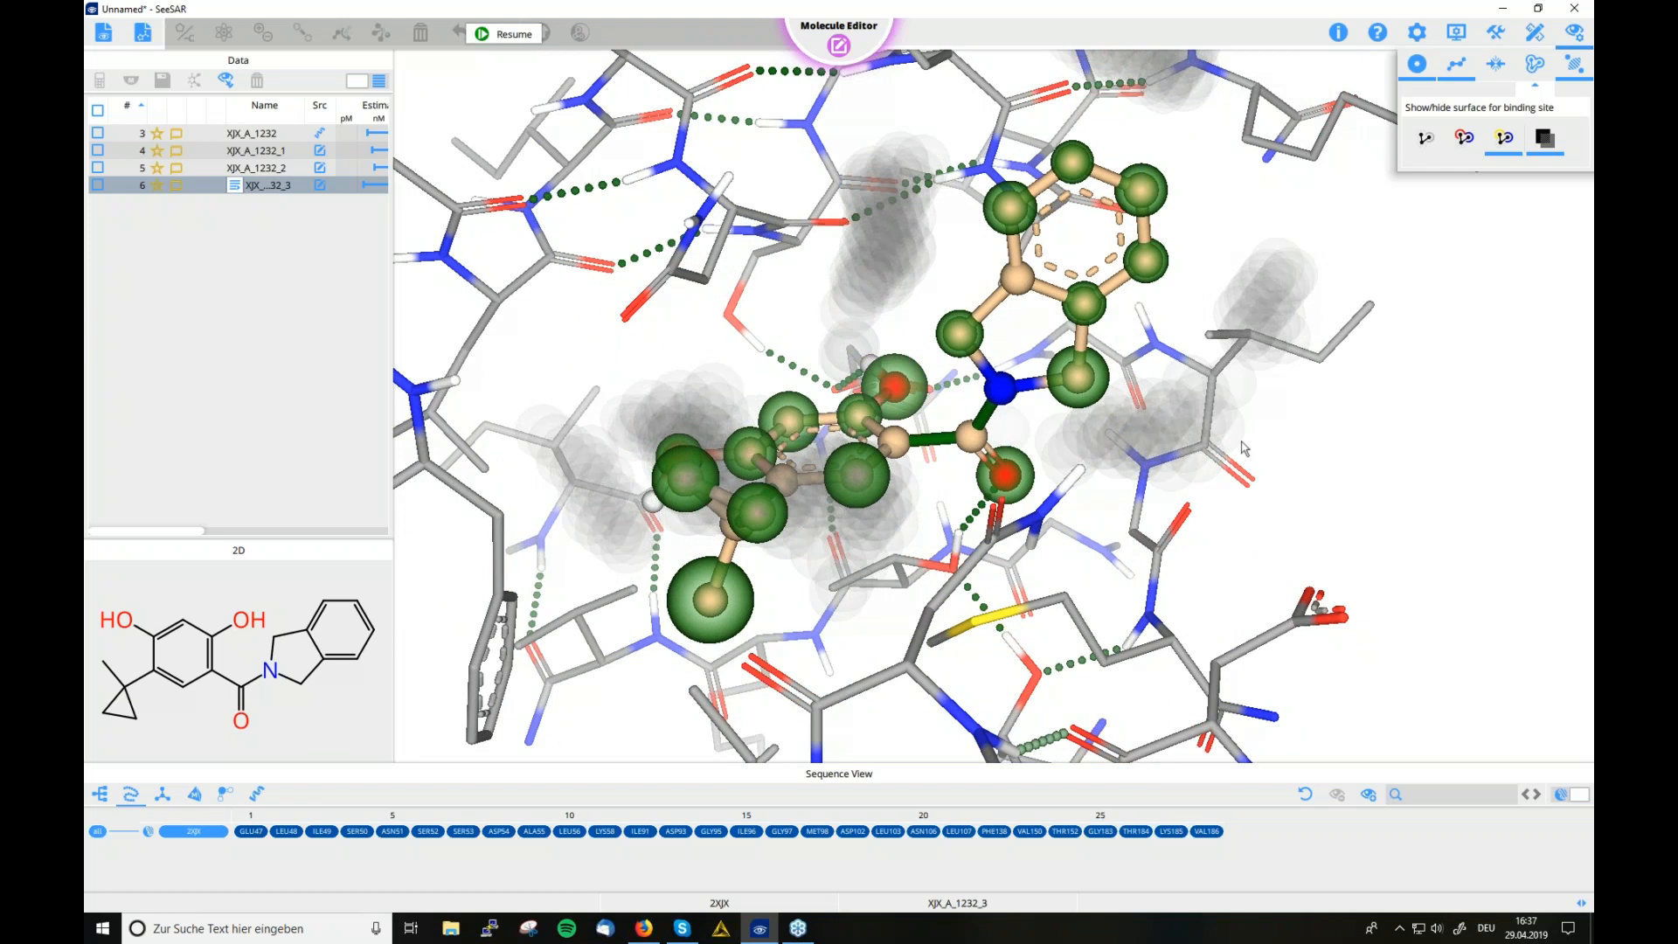
mouse_move(1245, 435)
mouse_down()
mouse_move(1245, 412)
mouse_move(1210, 392)
mouse_move(1166, 475)
mouse_move(1235, 484)
mouse_move(1300, 430)
mouse_move(1256, 448)
mouse_up()
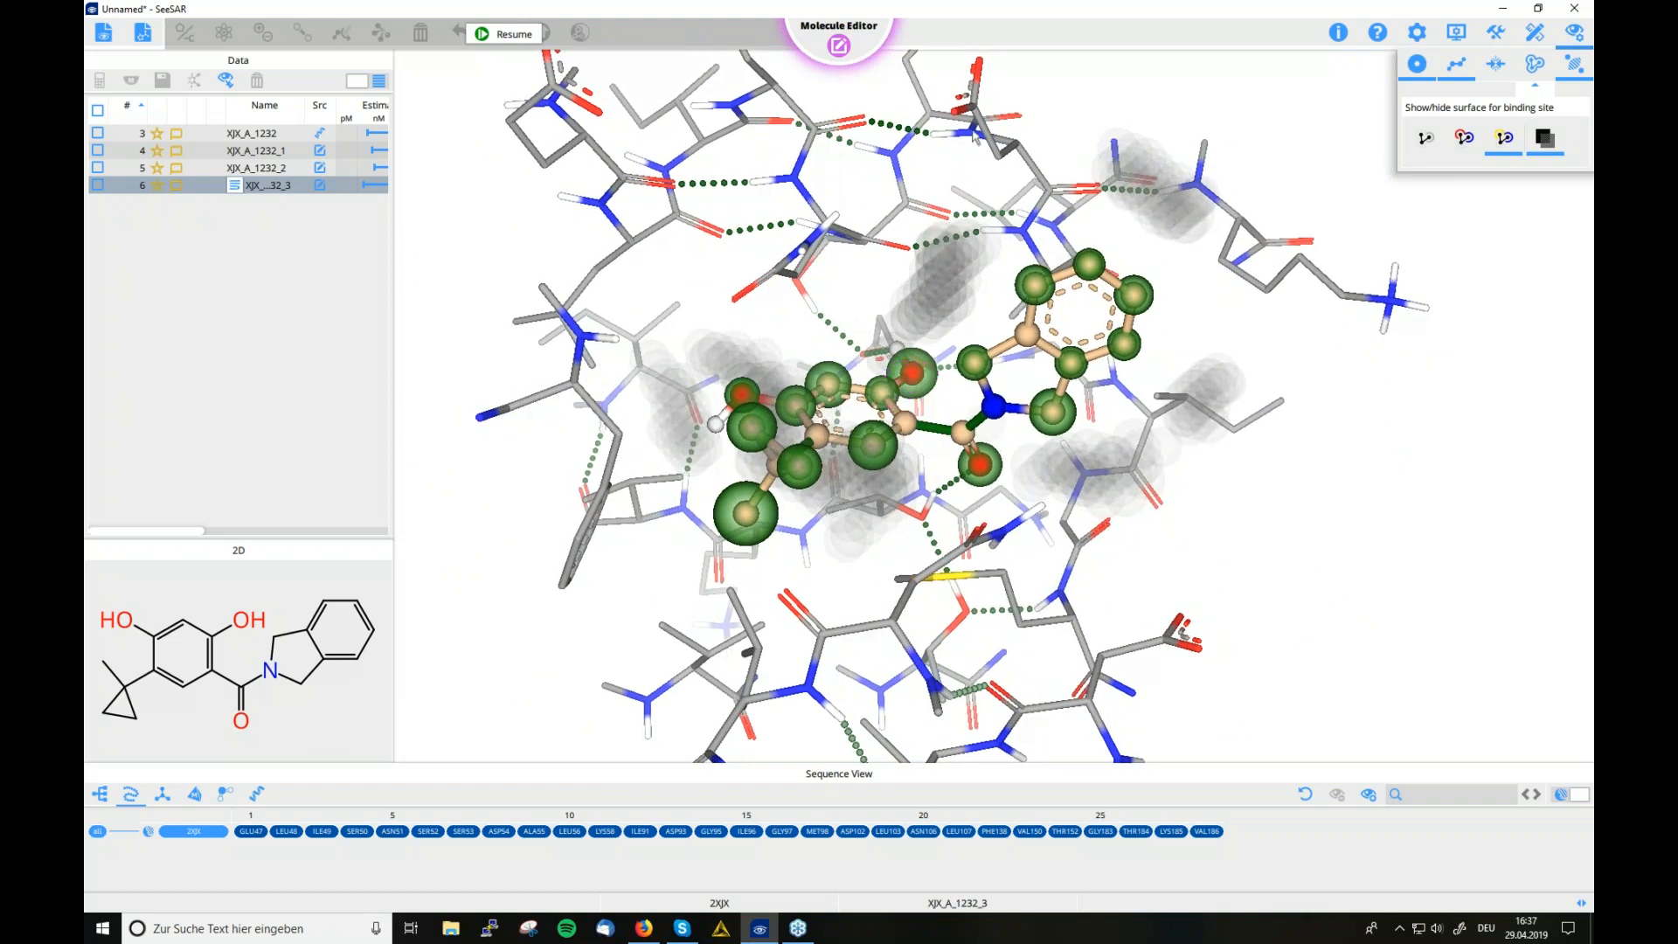
Resume editing the ligand and grow an ethyl group on its isoindoline benzene ring into the unoccupied space
click(513, 35)
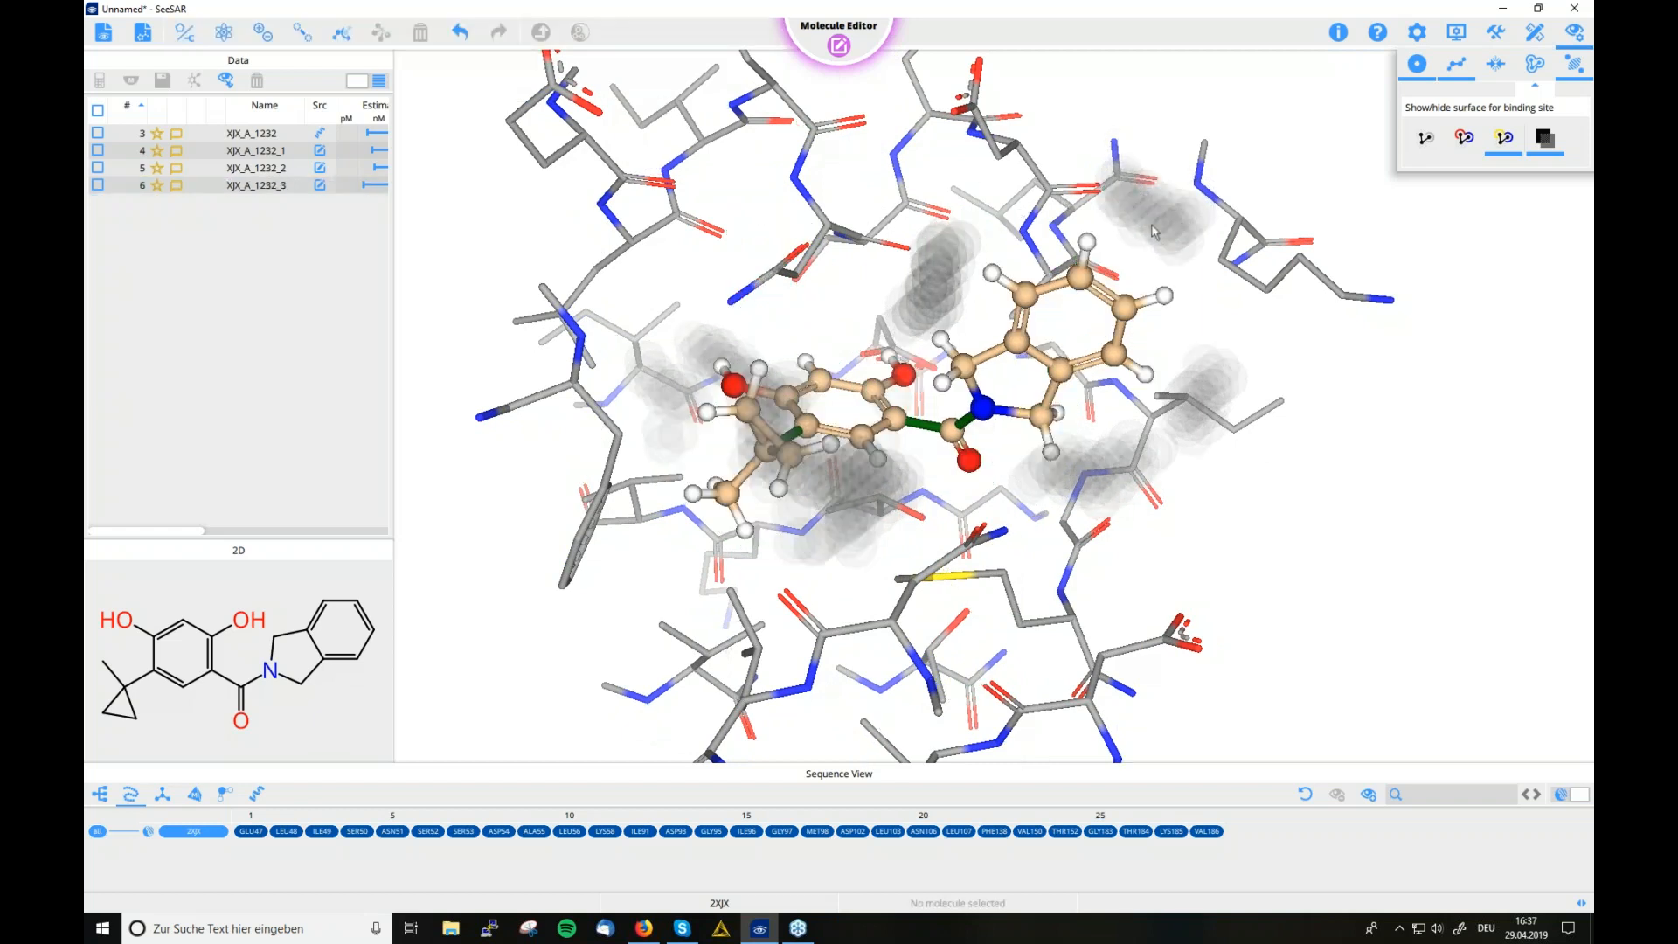
click(1086, 242)
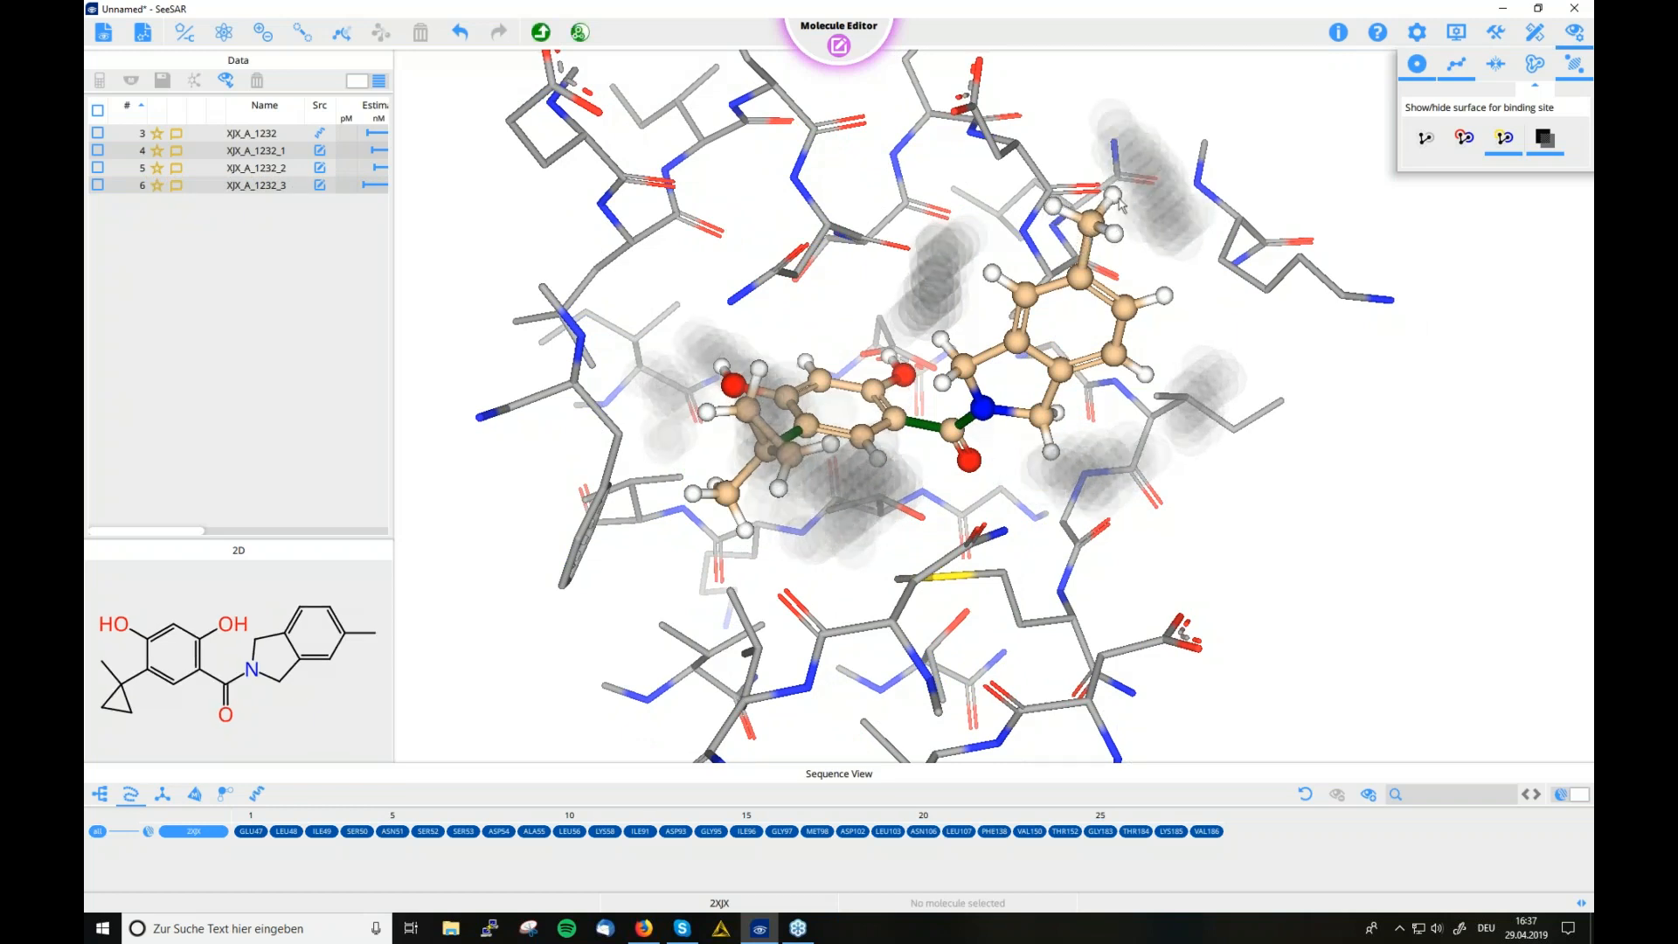
drag(1189, 295, 1114, 275)
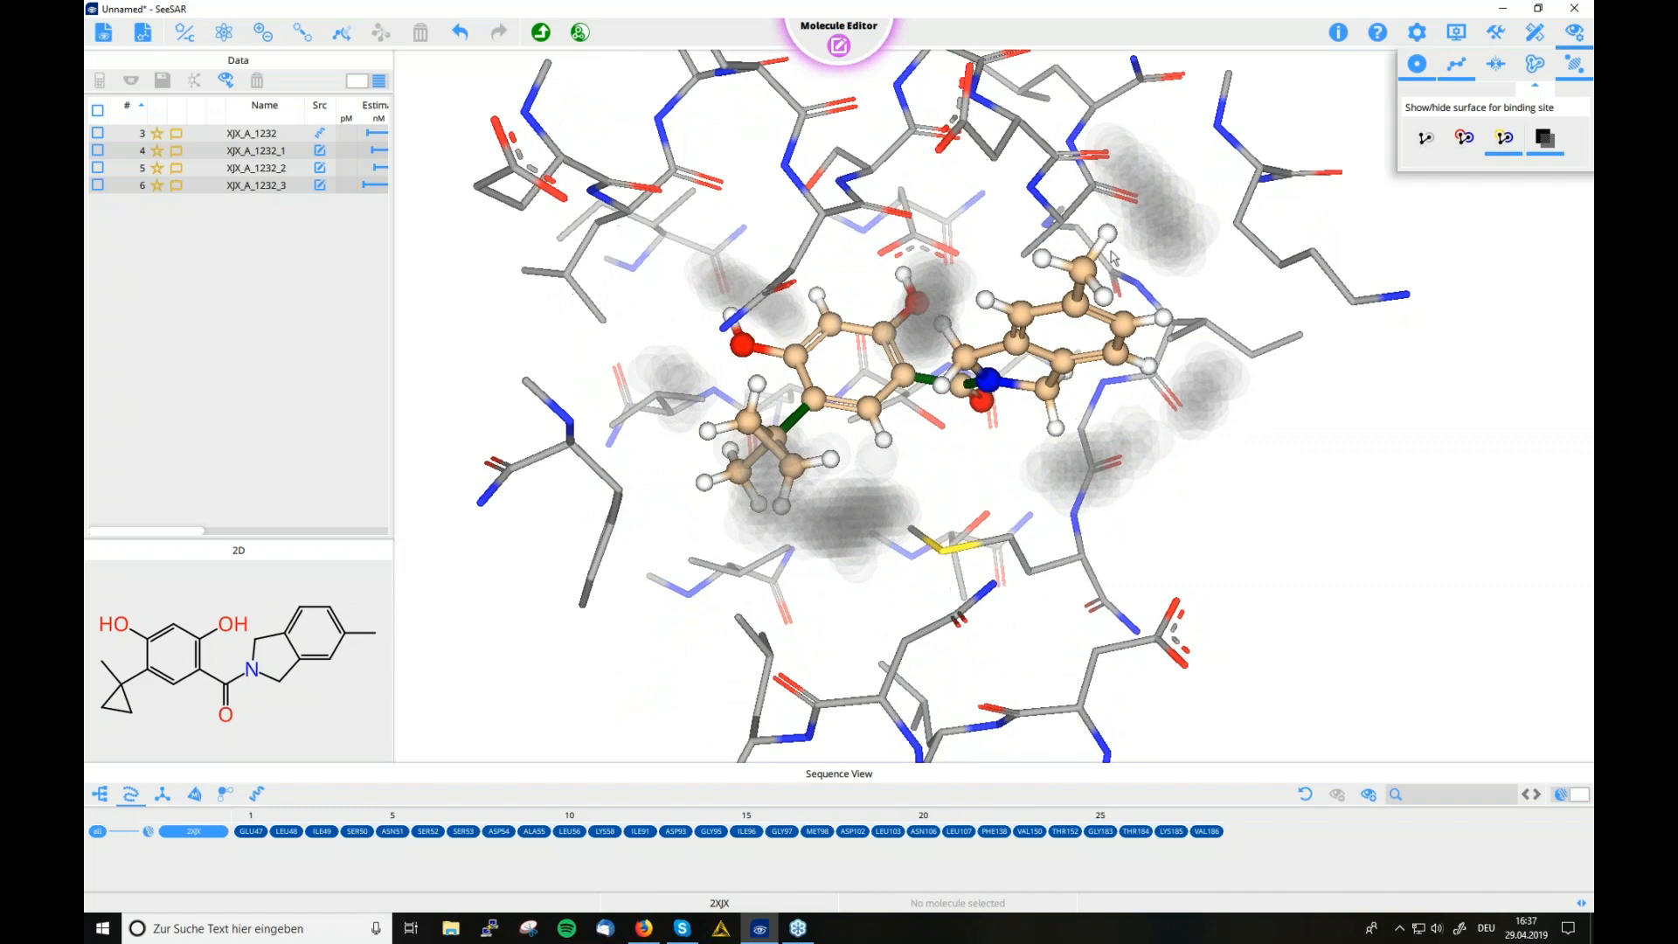
click(1110, 254)
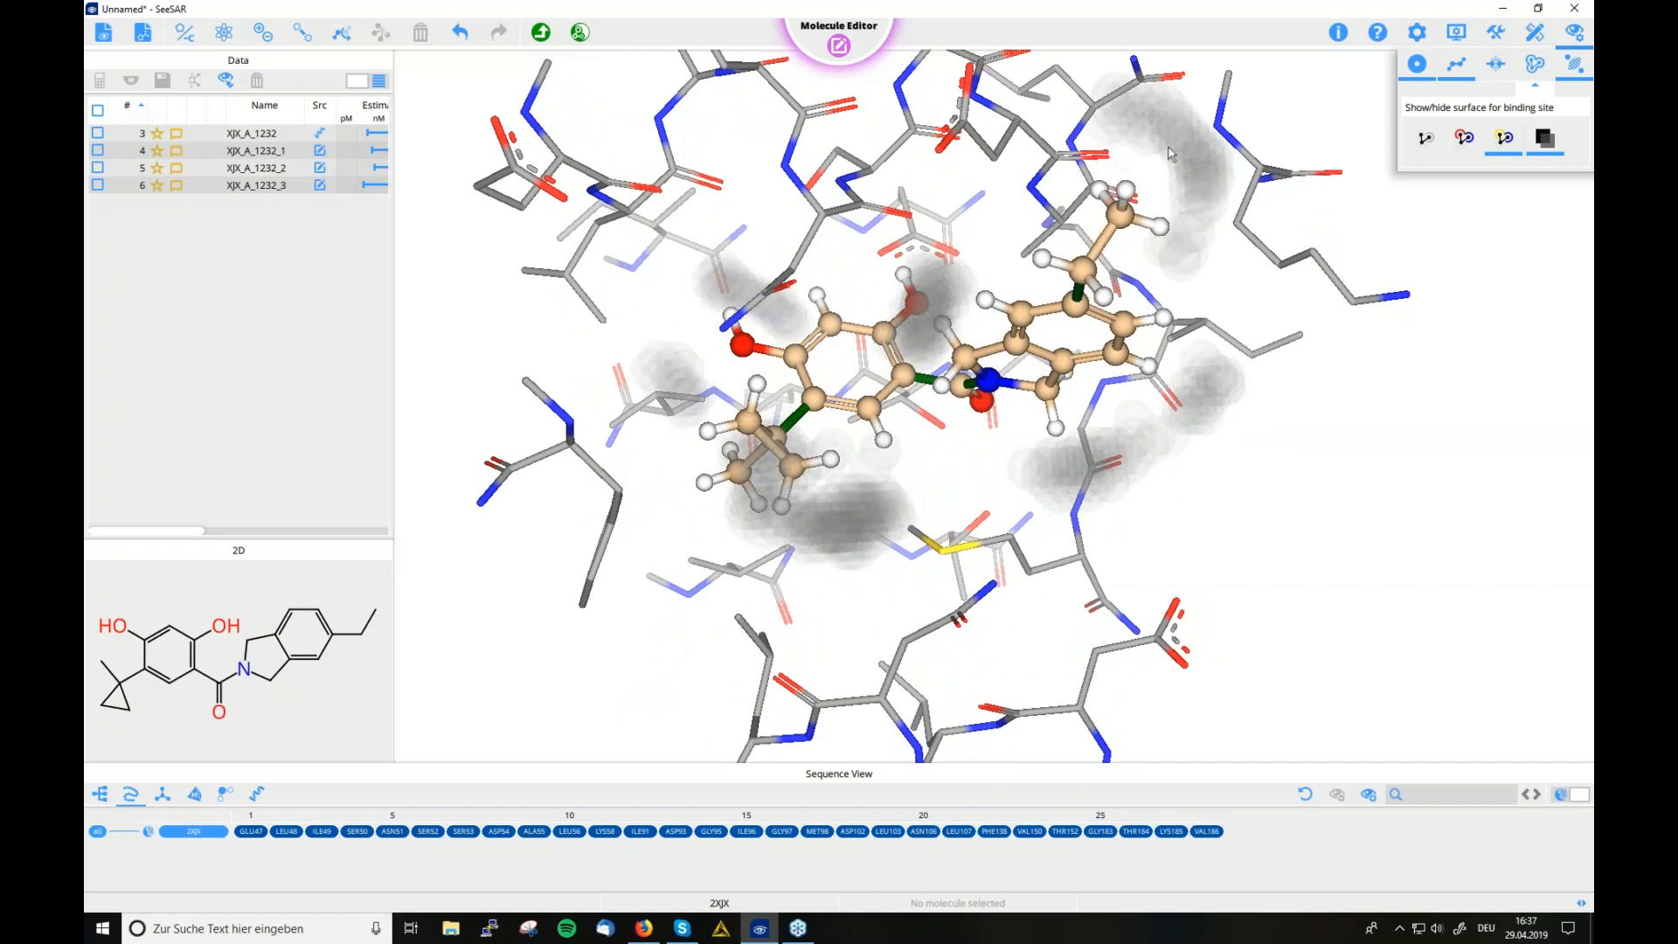
mouse_move(1198, 276)
mouse_down()
mouse_move(1228, 194)
mouse_move(1230, 239)
mouse_up()
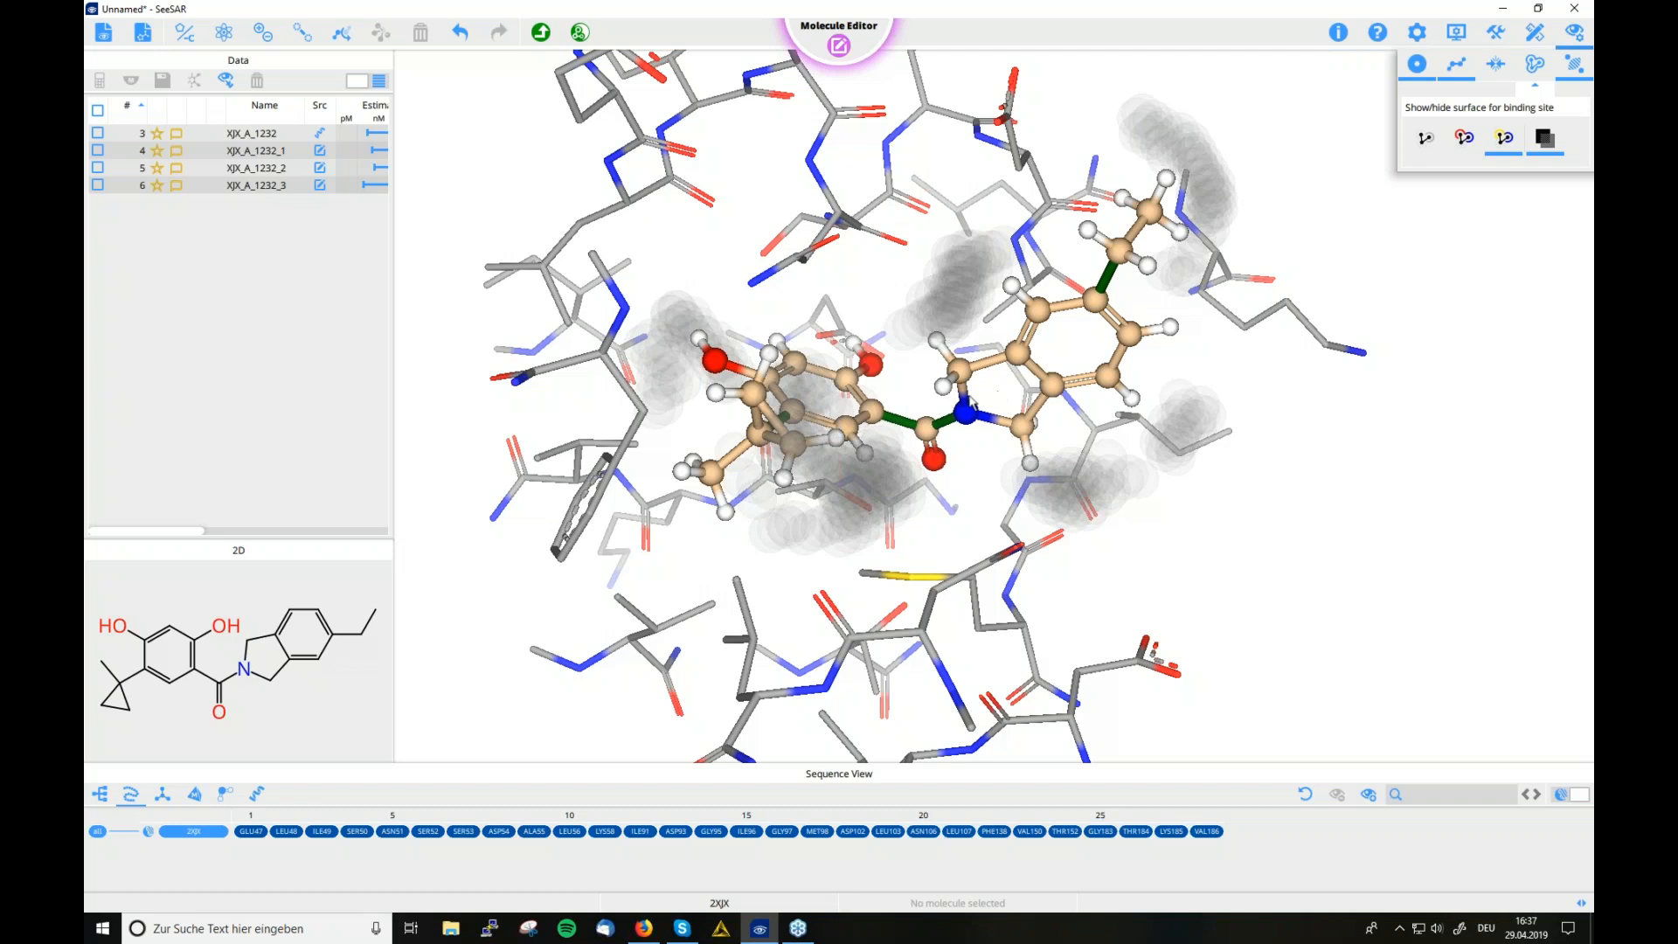
Delete the ligand's isoindoline part down to the primary amide nitrogen and store the result as a new molecule
mouse_move(245, 623)
mouse_down()
mouse_move(269, 681)
mouse_move(390, 696)
mouse_move(301, 613)
mouse_move(319, 578)
mouse_up()
key(Delete)
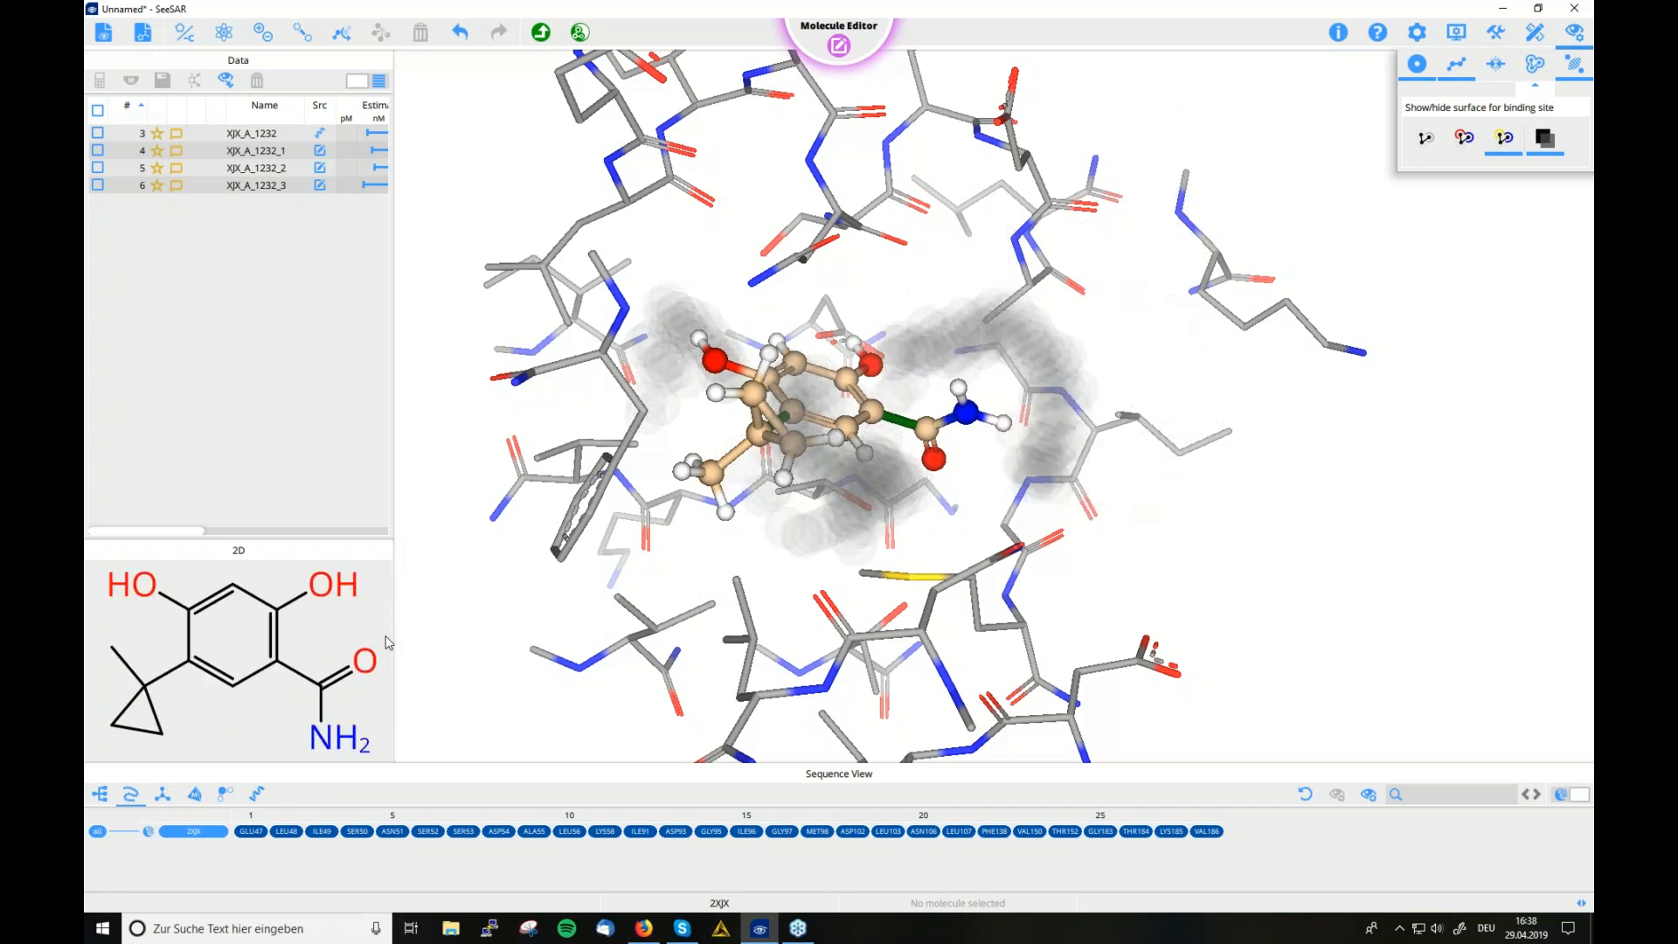
click(536, 39)
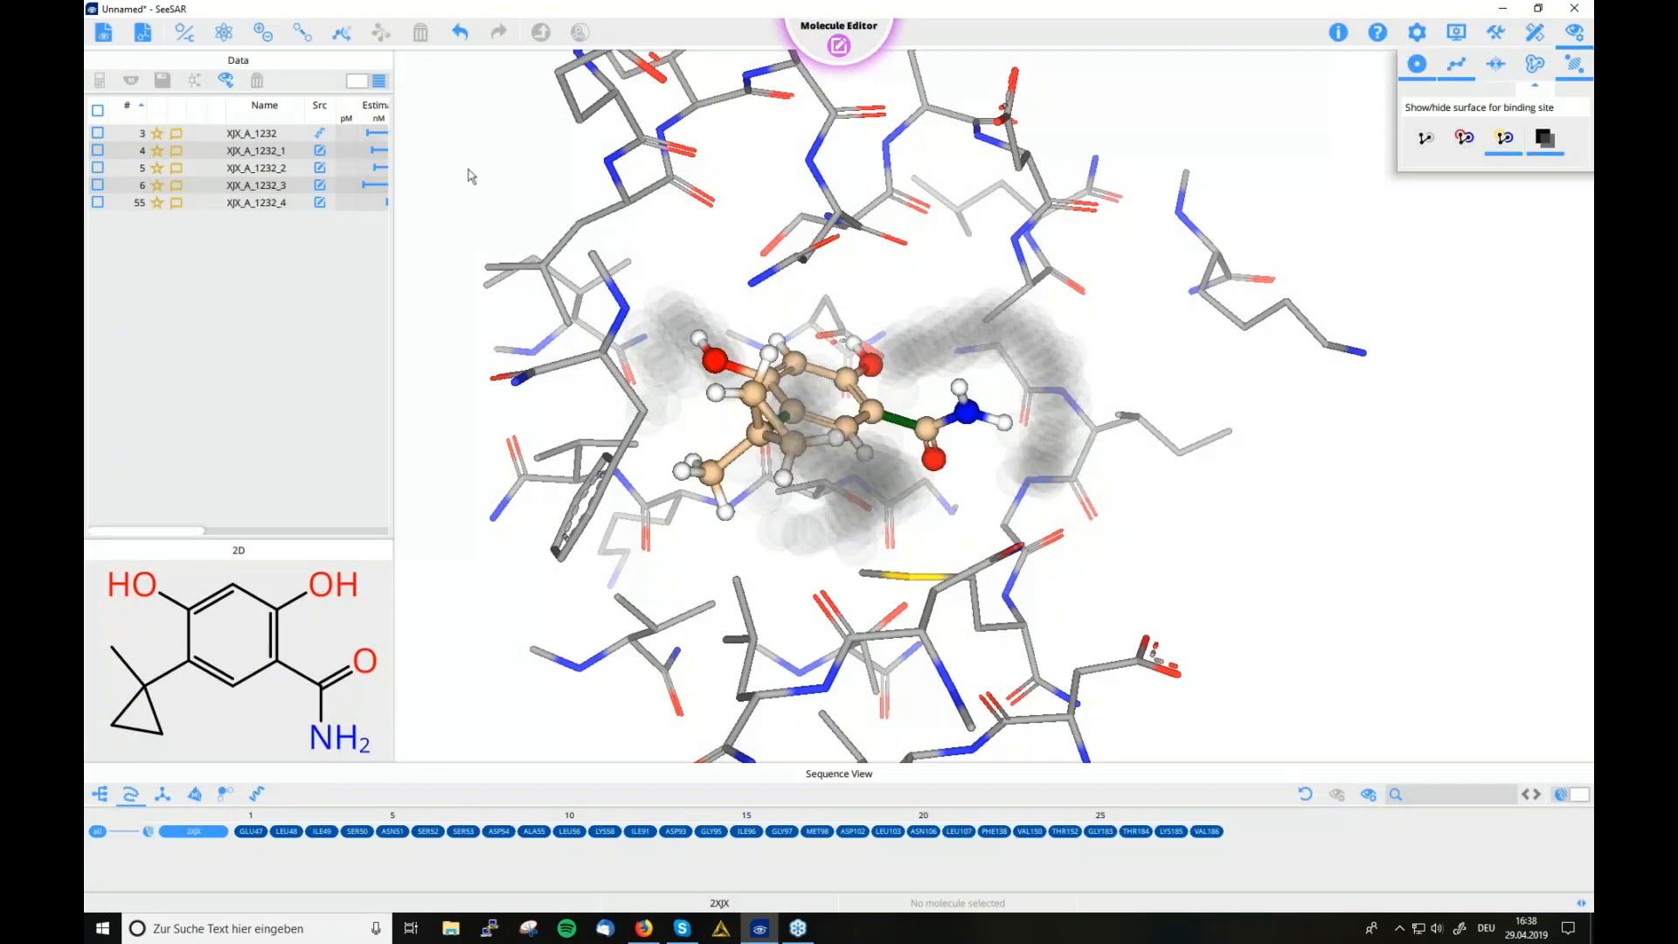
Display the trimmed molecule XJX_A_1232_4 and widen the data table to compare its estimated affinity with the others
click(260, 203)
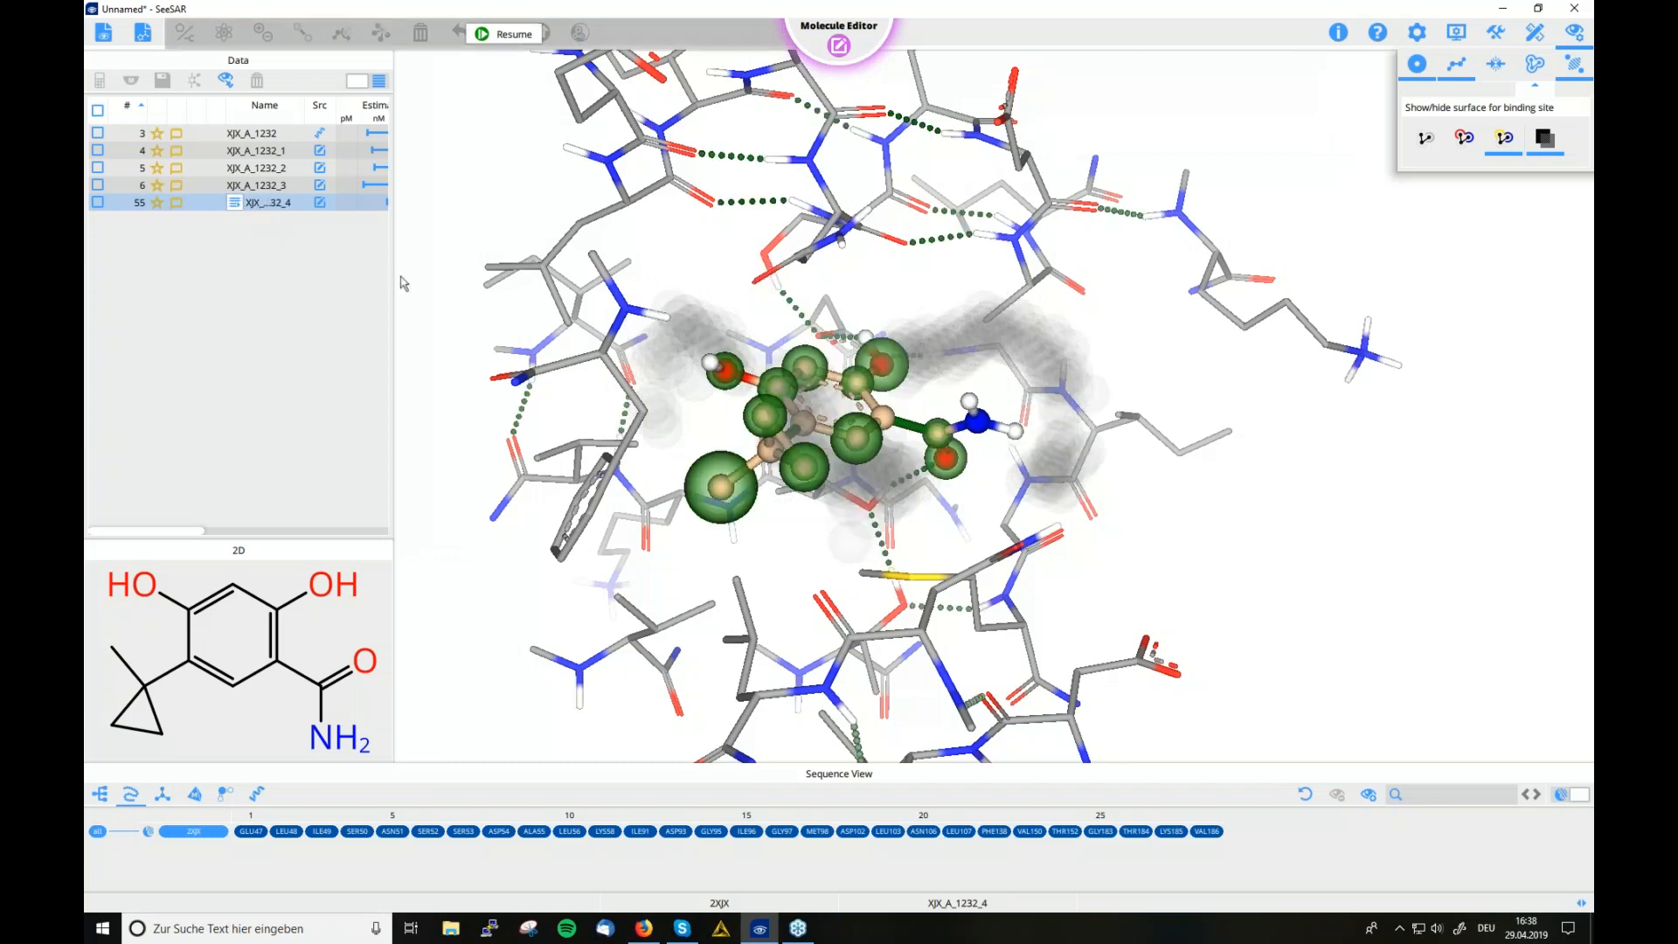
drag(395, 282, 528, 266)
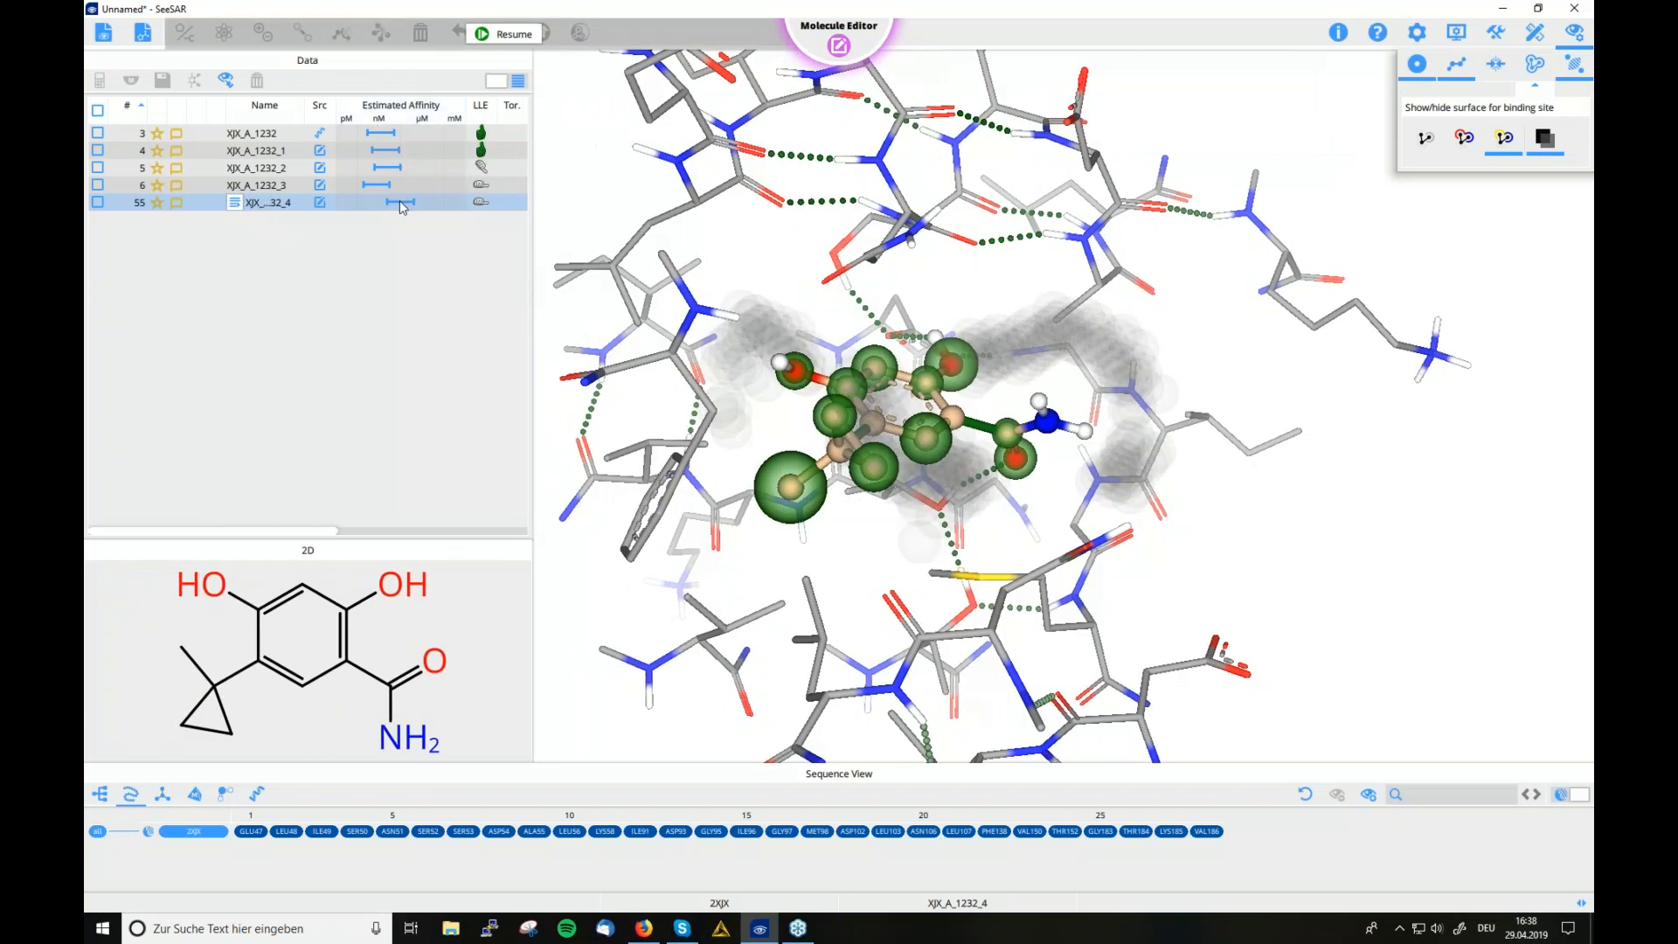
drag(826, 379, 865, 394)
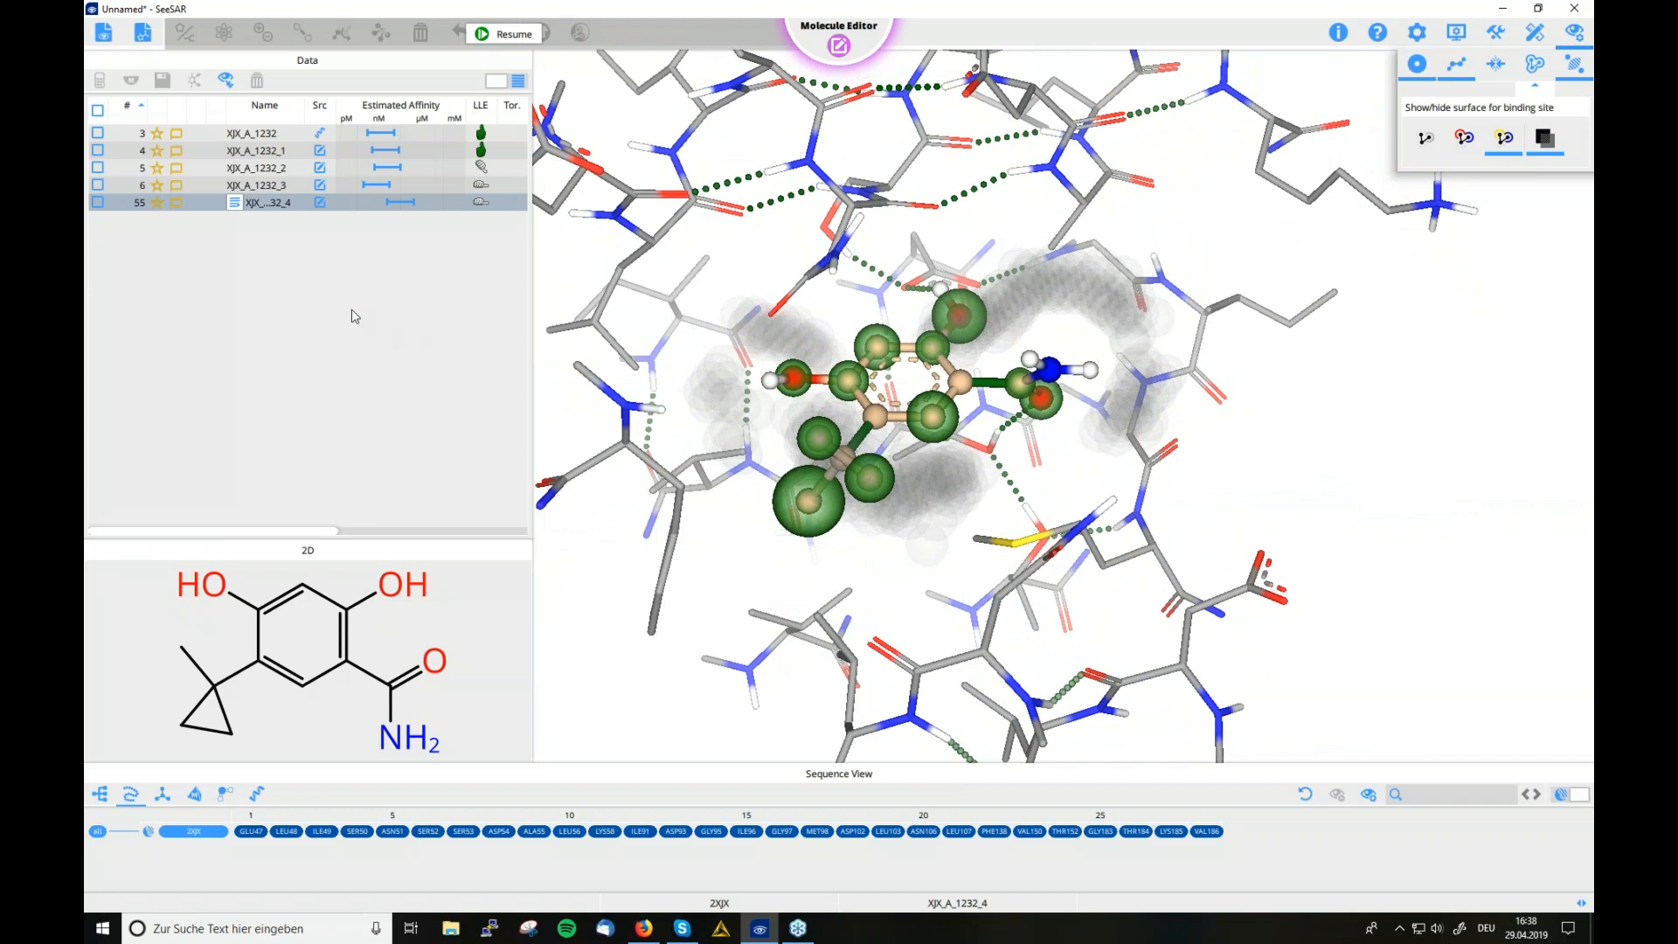
Add XJX_A_1232_4 to the Inspirator and grow fragments from an N–H bond of its primary amide
right_click(228, 197)
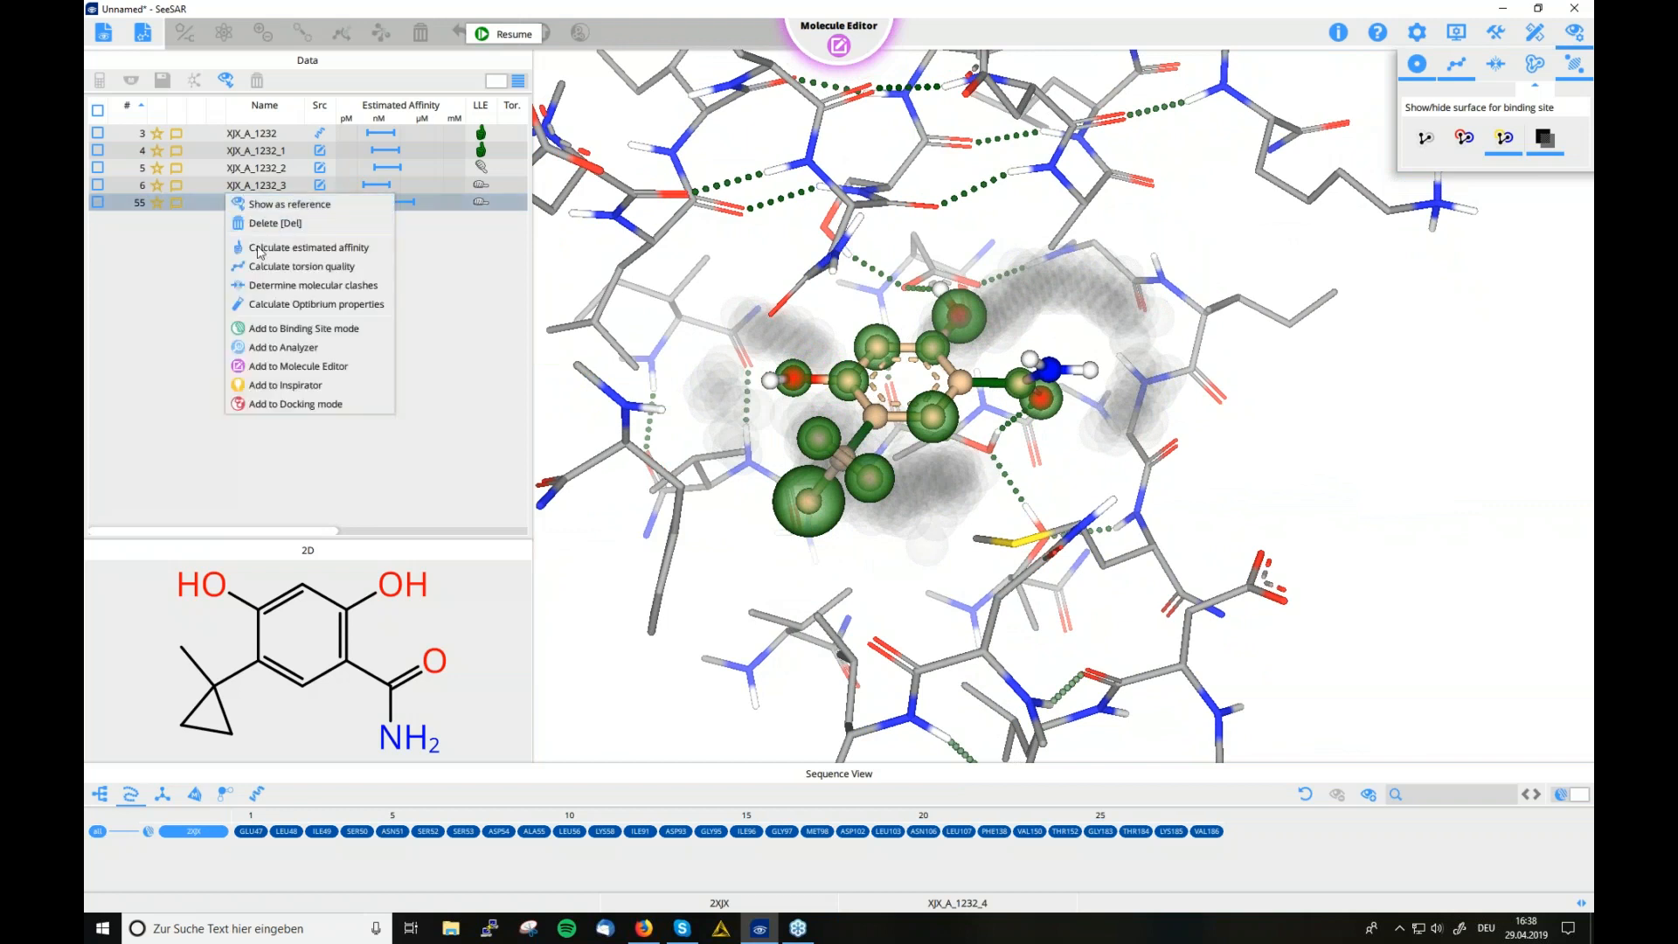
click(332, 386)
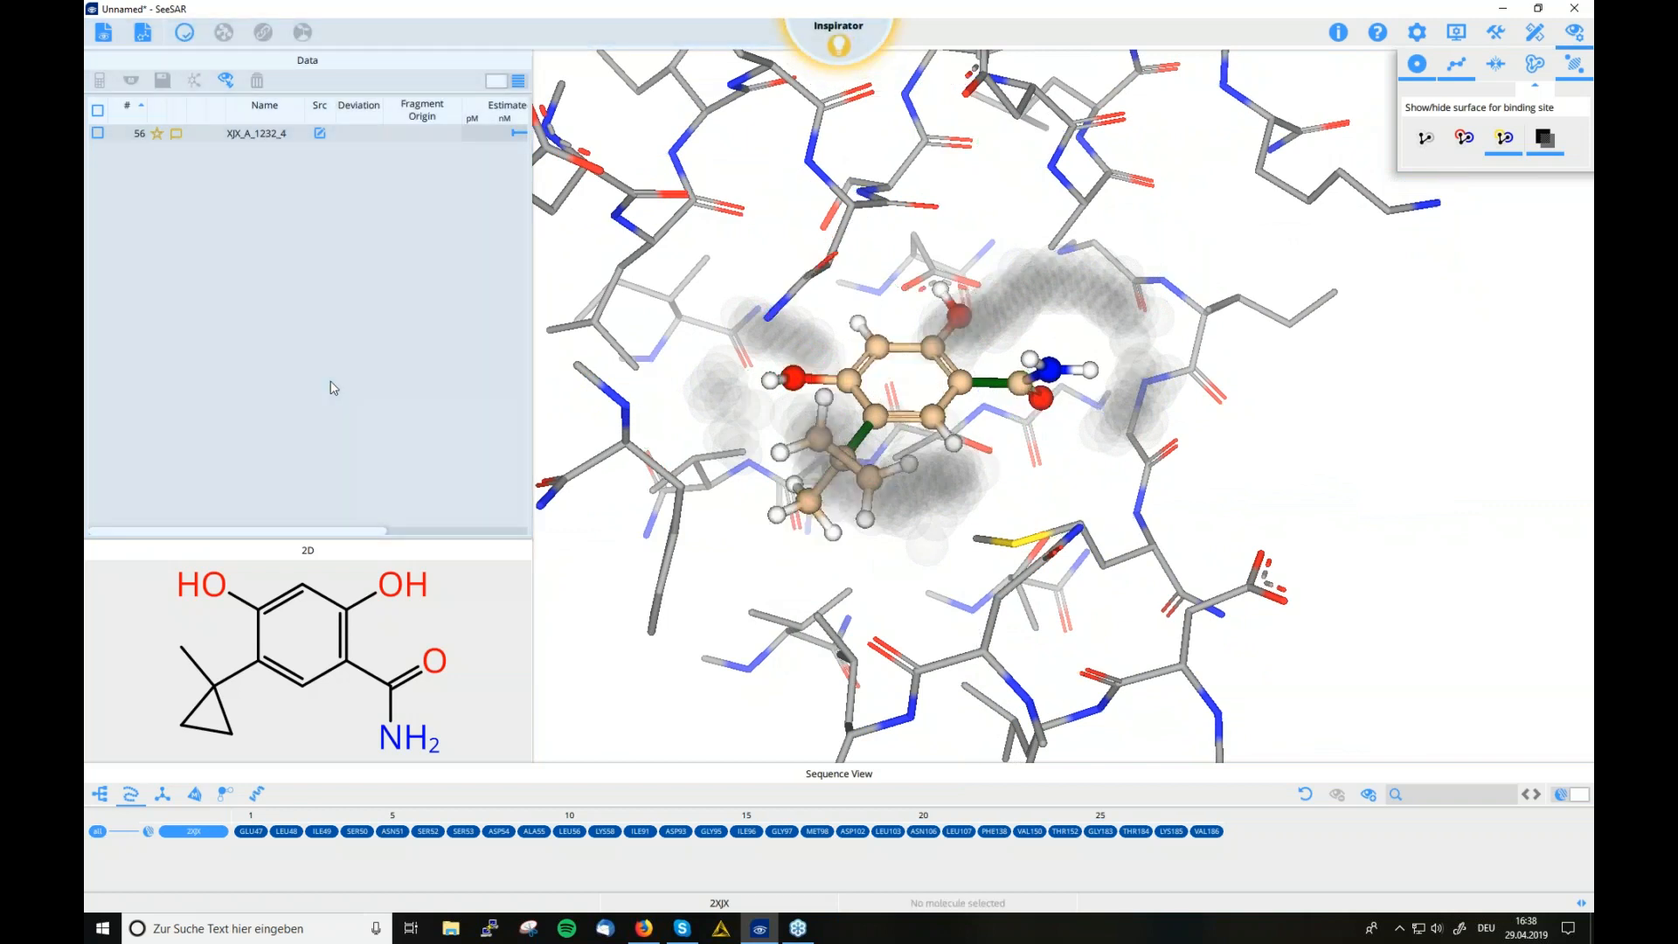
mouse_move(1095, 442)
mouse_down()
mouse_move(1066, 419)
mouse_move(1060, 457)
mouse_move(1080, 427)
mouse_move(1064, 414)
mouse_up()
click(1051, 368)
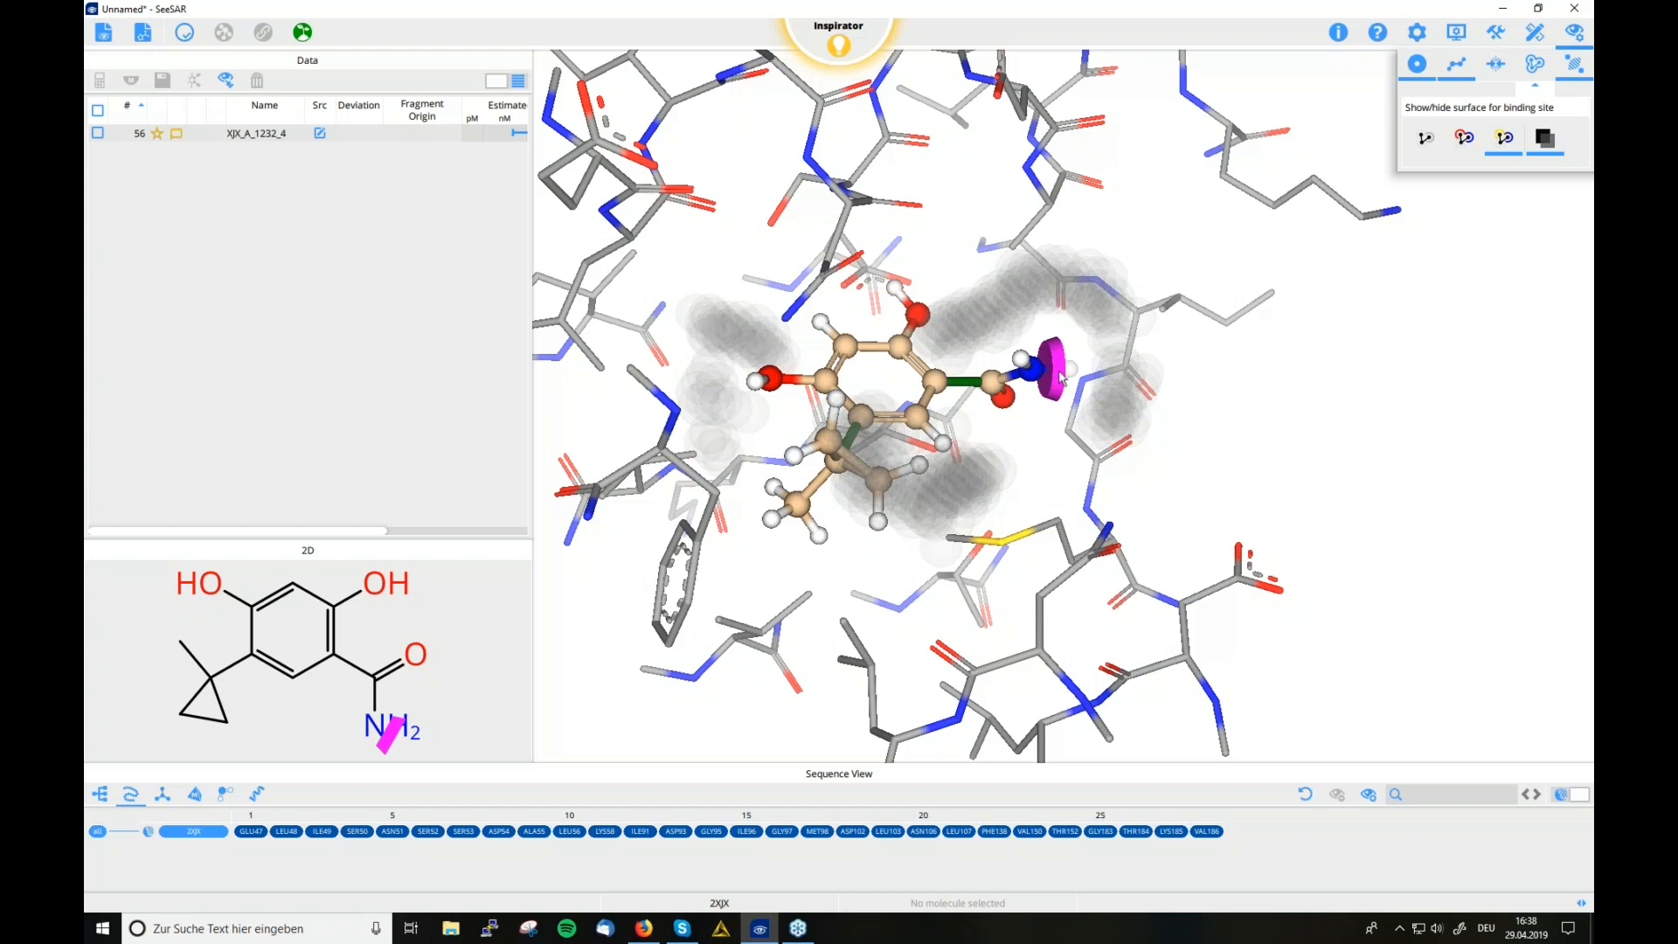
click(1052, 371)
click(302, 33)
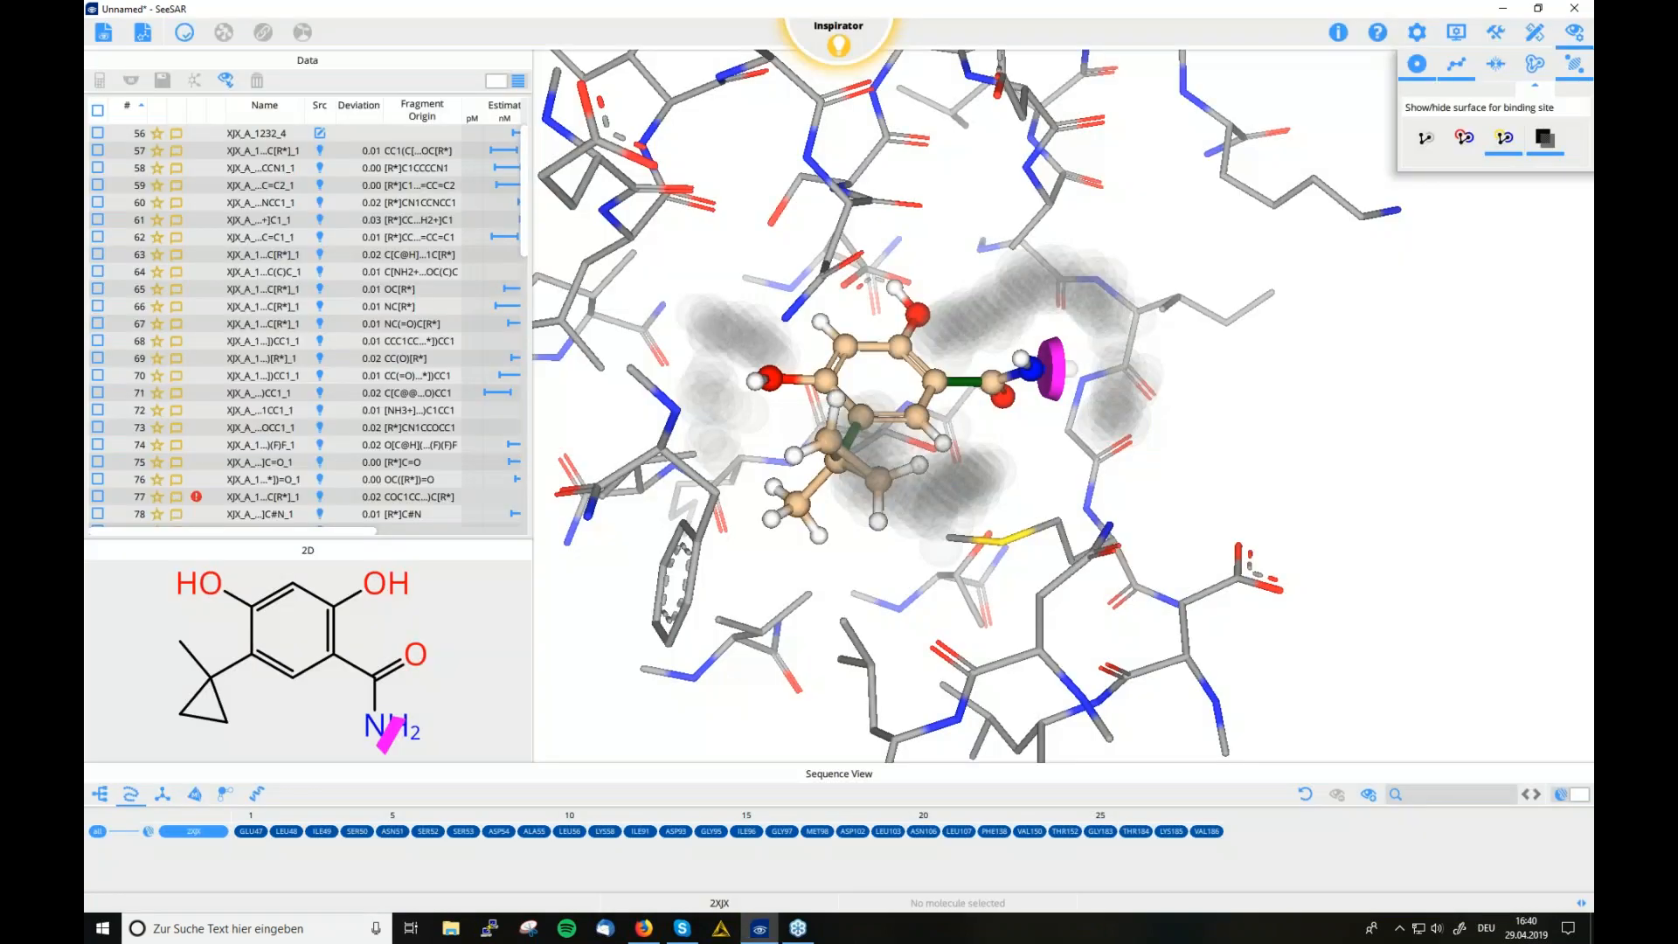
Widen the results table, display the parent molecule XJX_A_1232_4 and sort by estimated affinity with the strongest binders first
drag(533, 323, 632, 299)
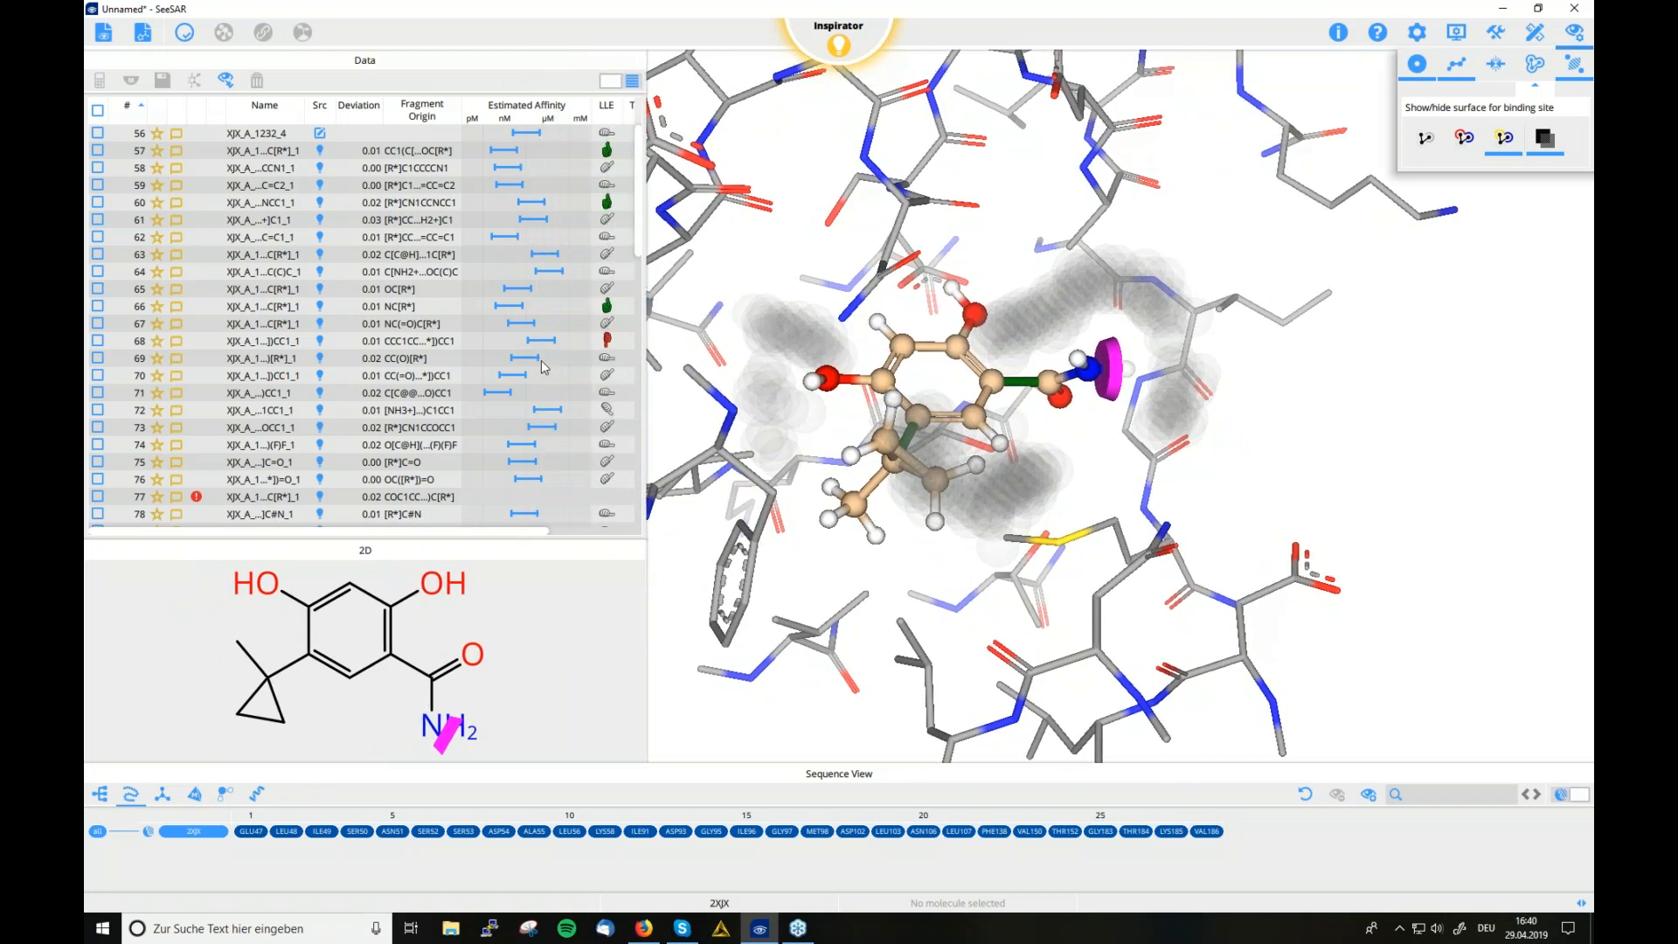
click(284, 138)
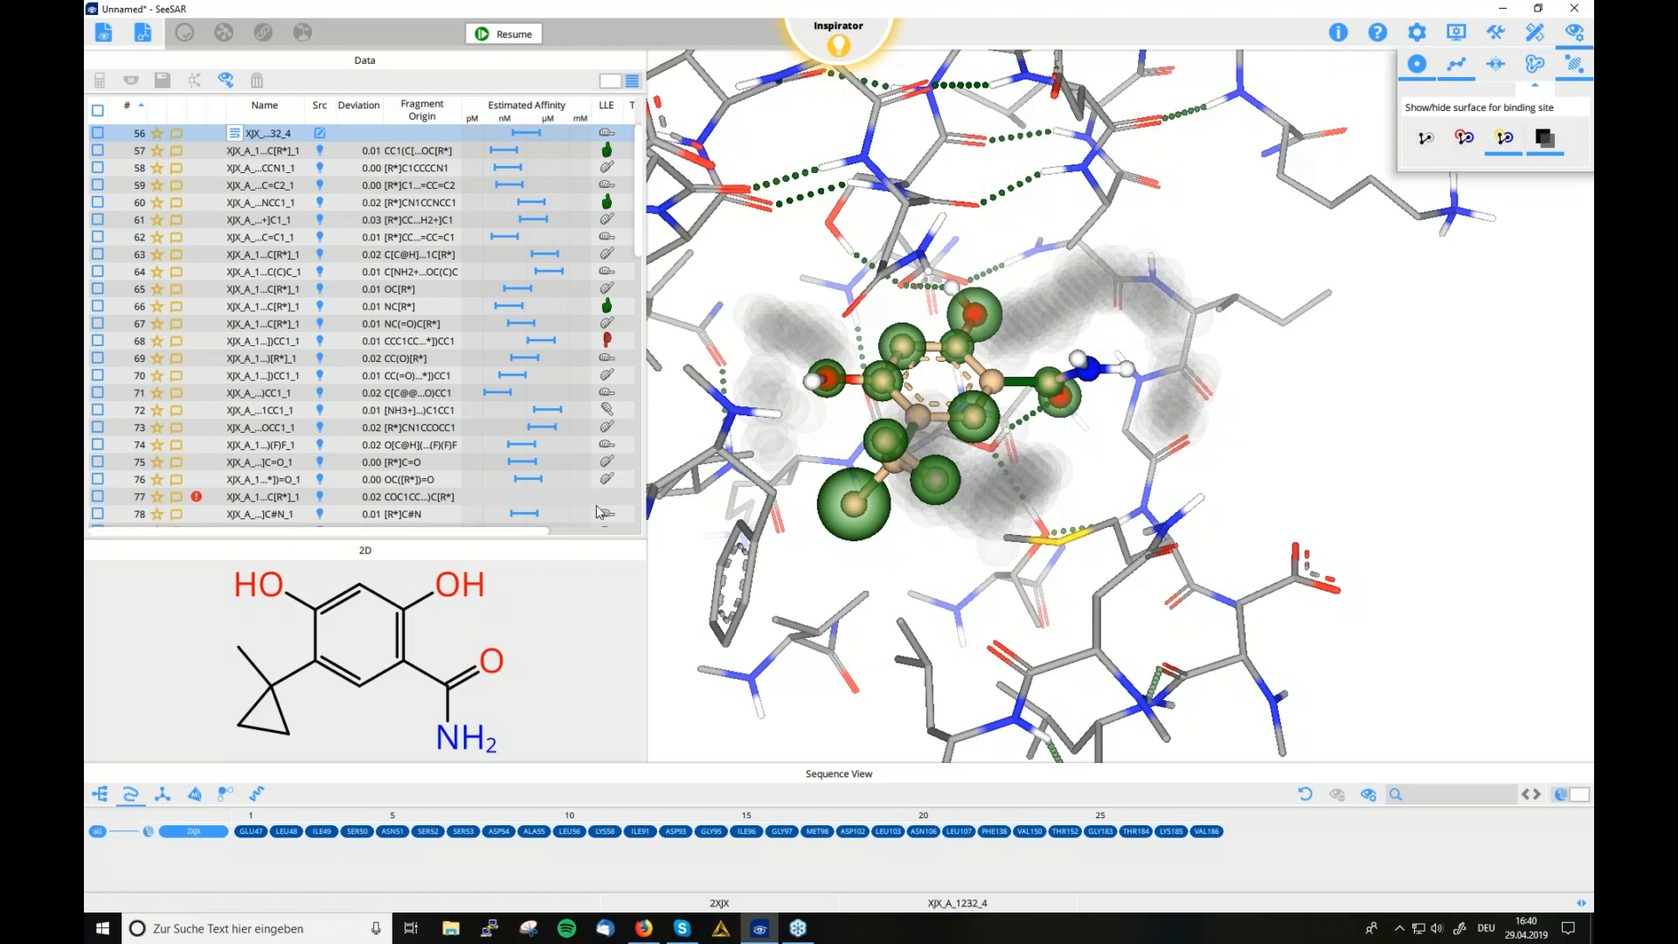
click(523, 111)
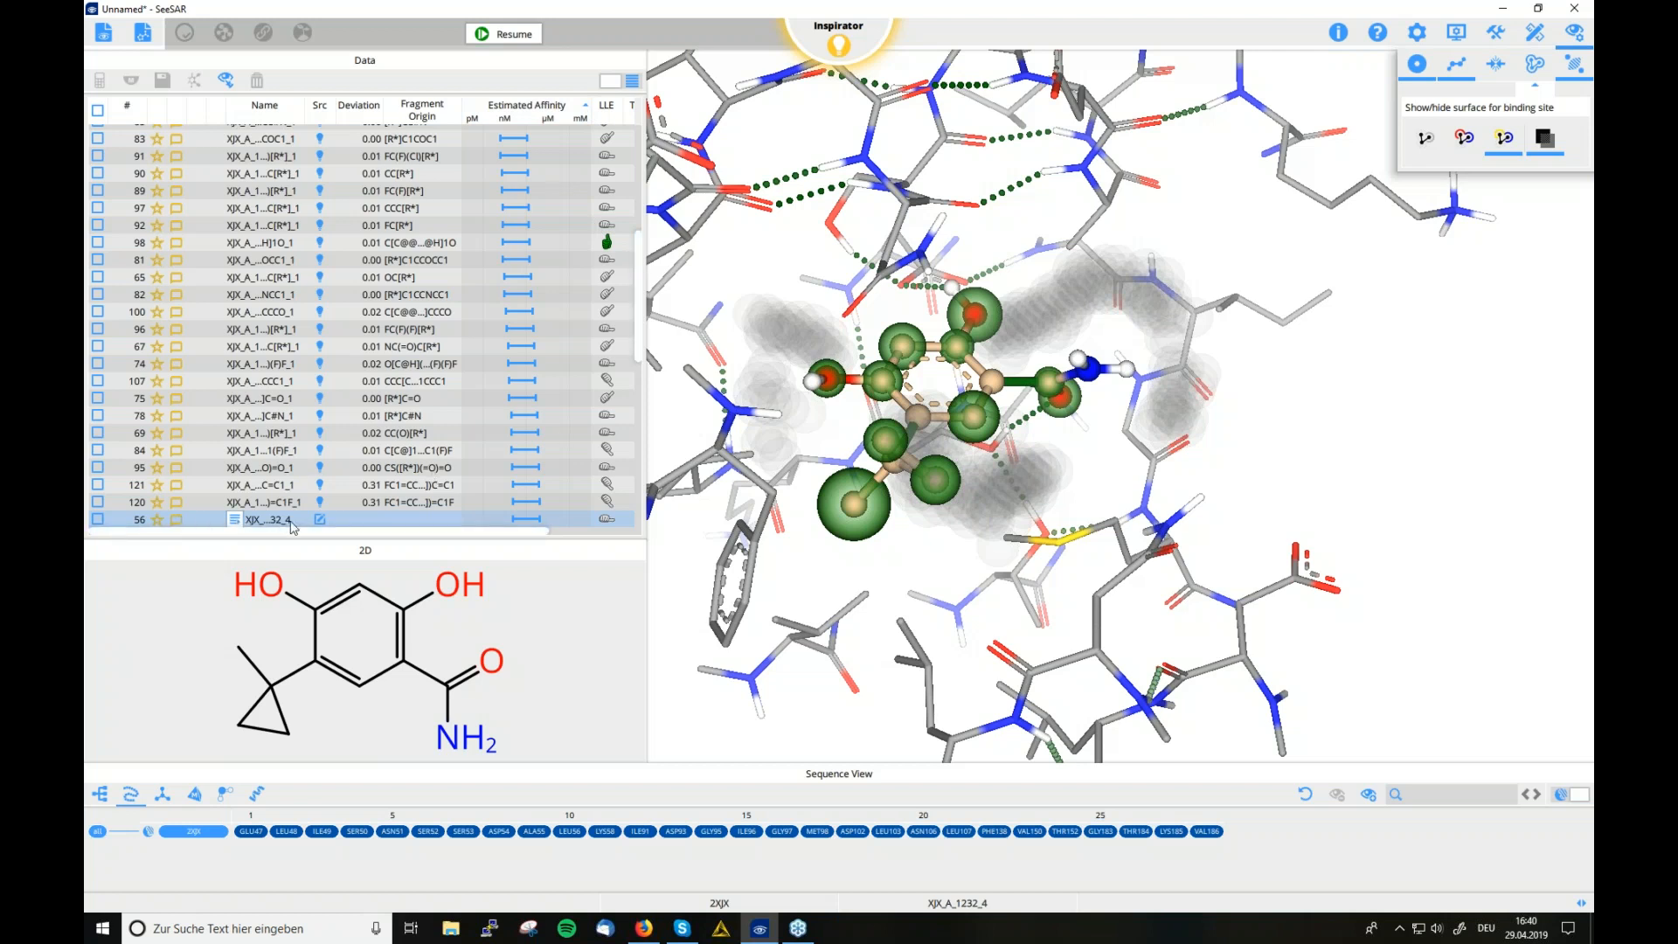
drag(639, 317, 645, 165)
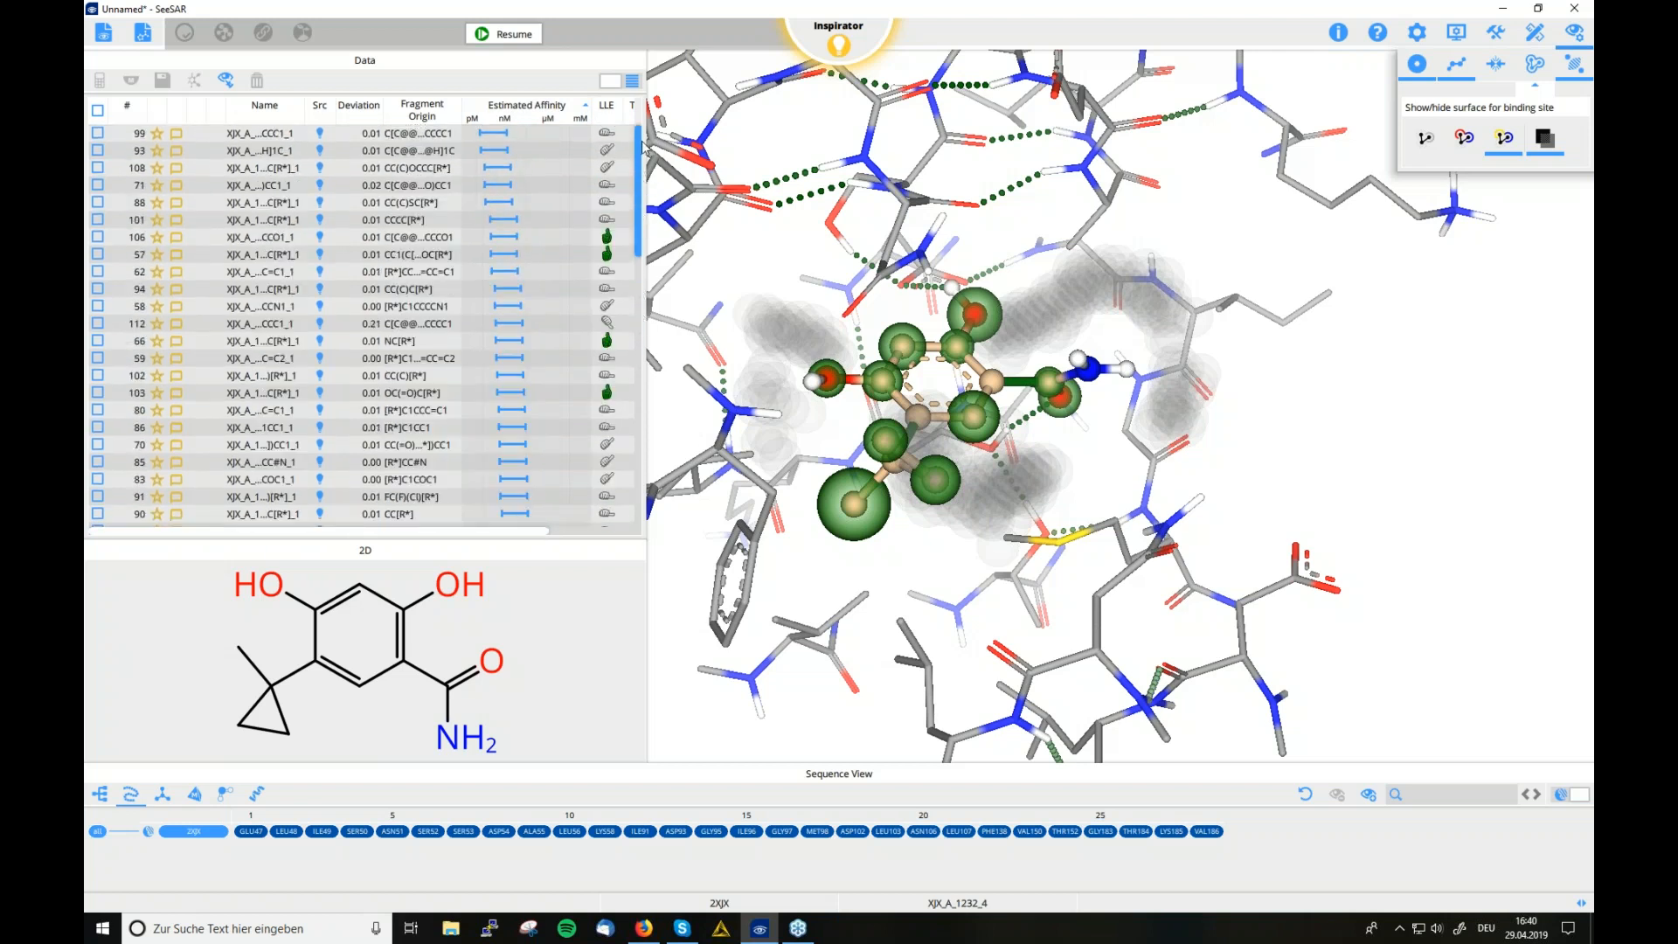
Step through the affinity-sorted molecules from entry 99 to entry 59, examining how each grown fragment fits the binding site
click(400, 136)
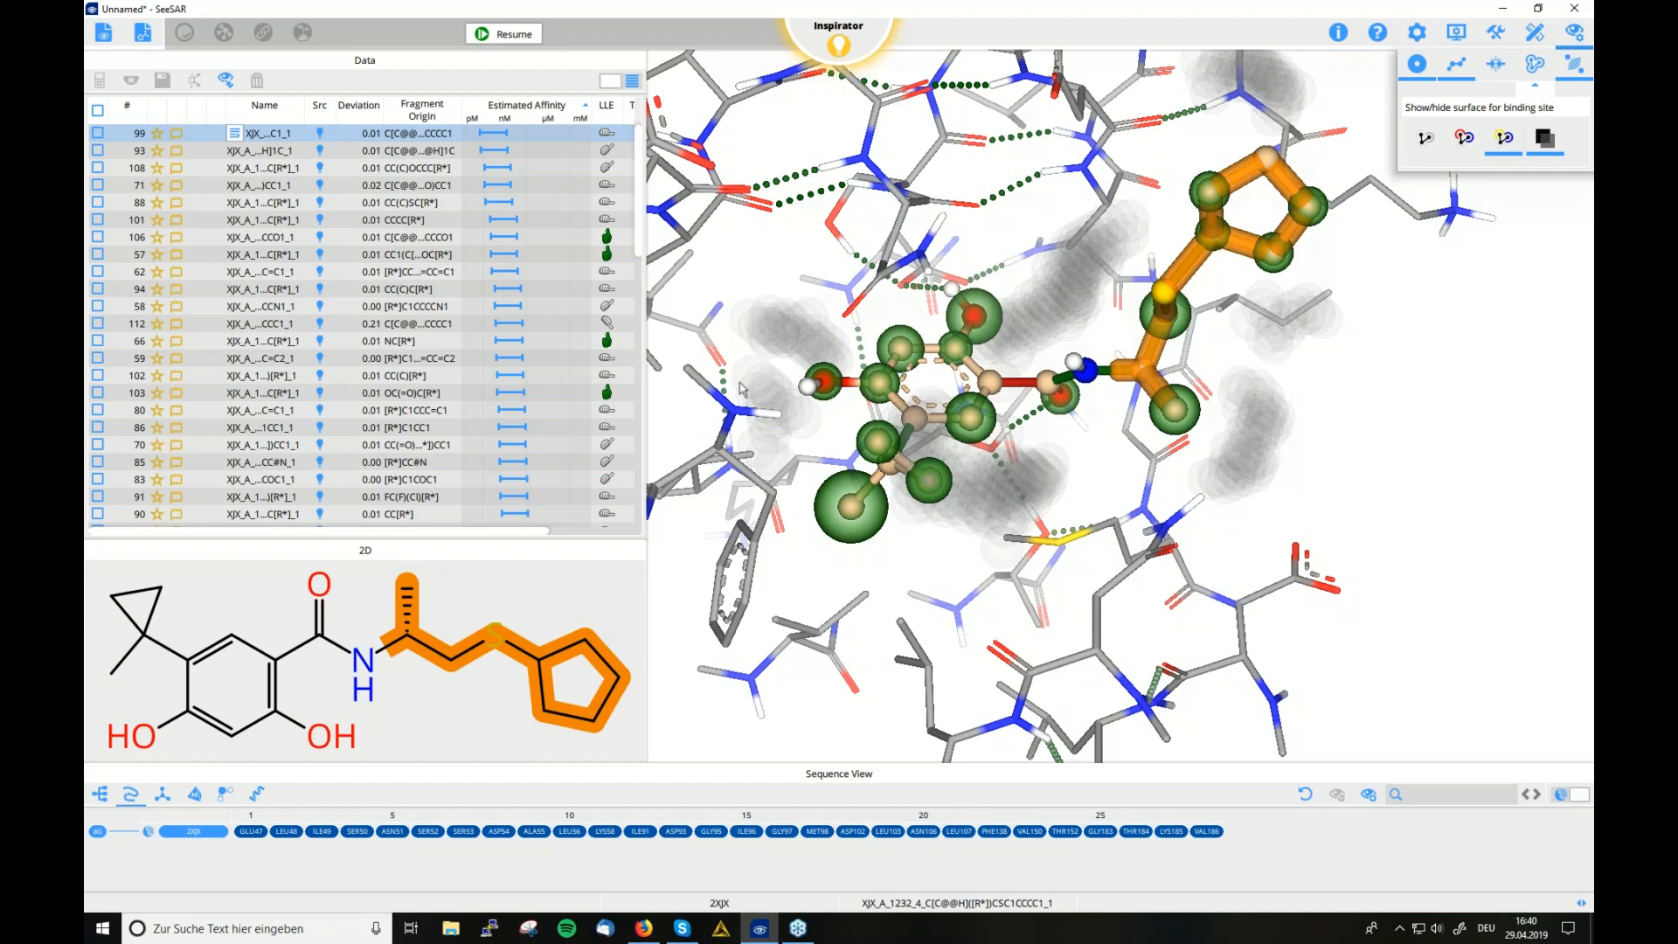
click(414, 159)
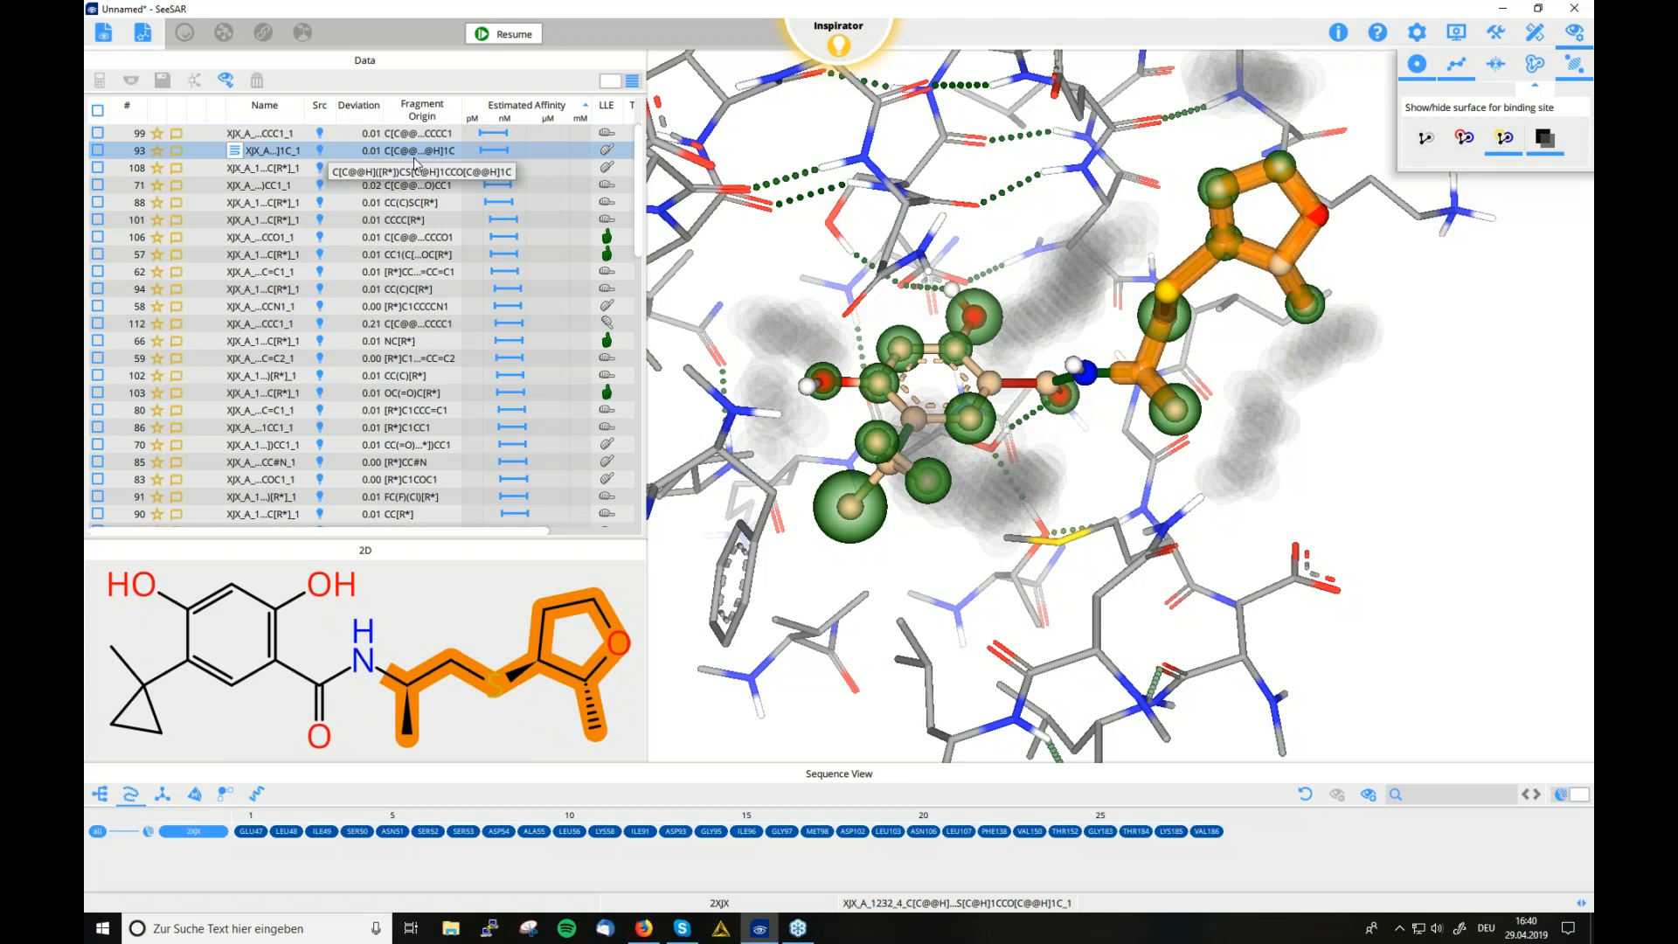
click(416, 166)
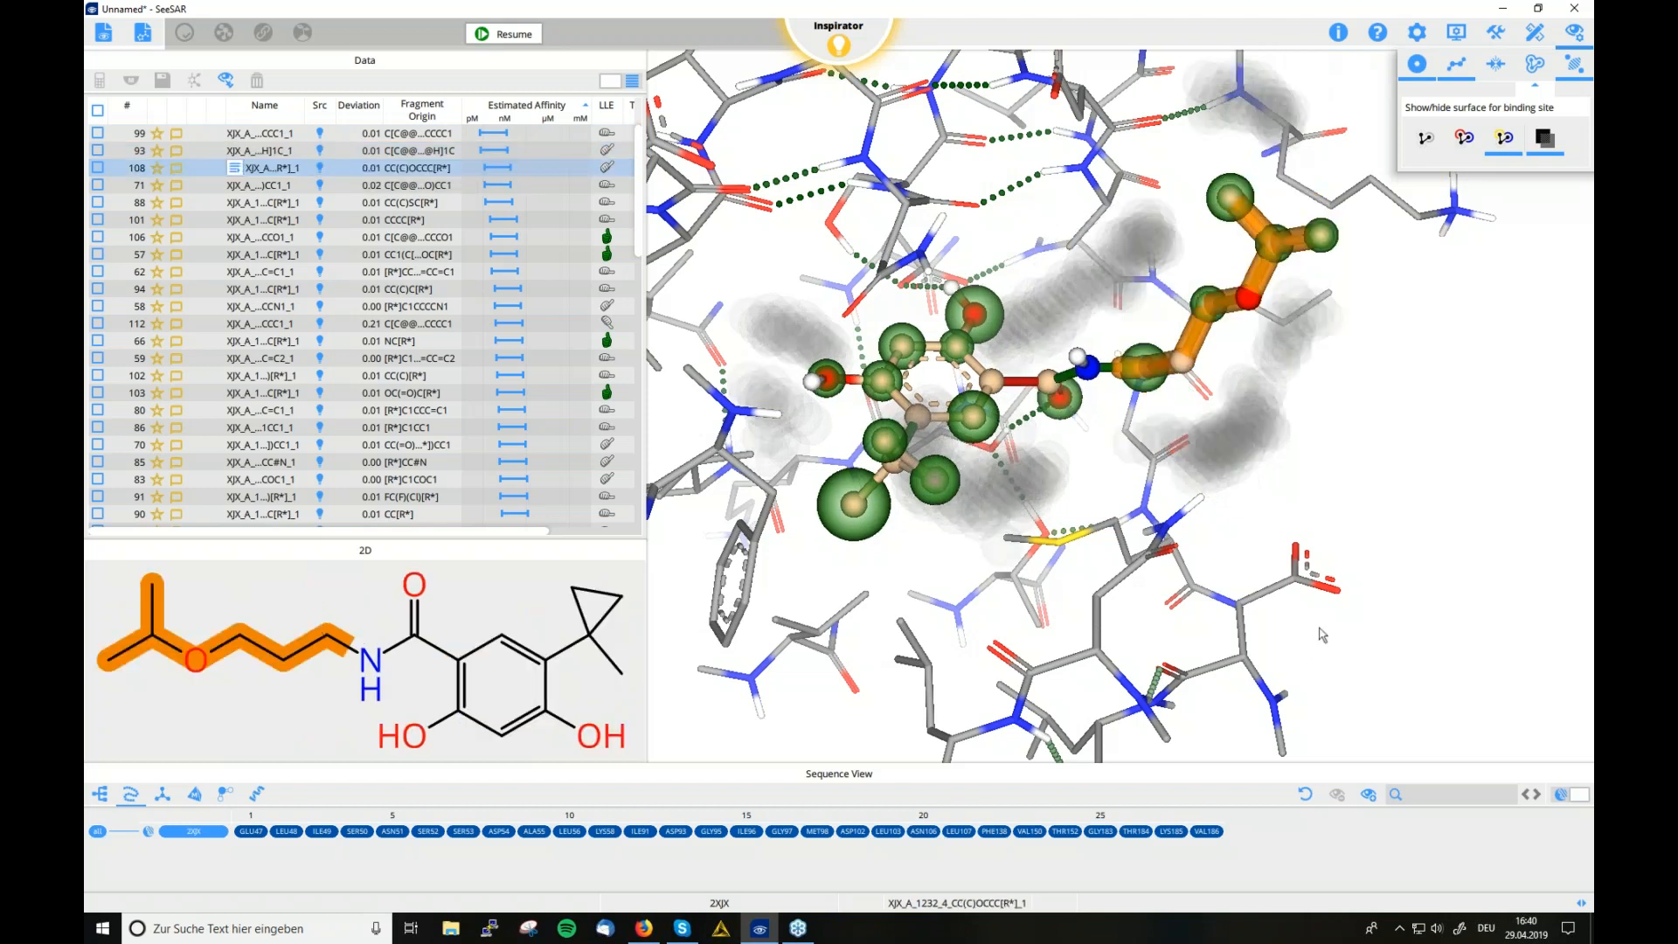
key(Down)
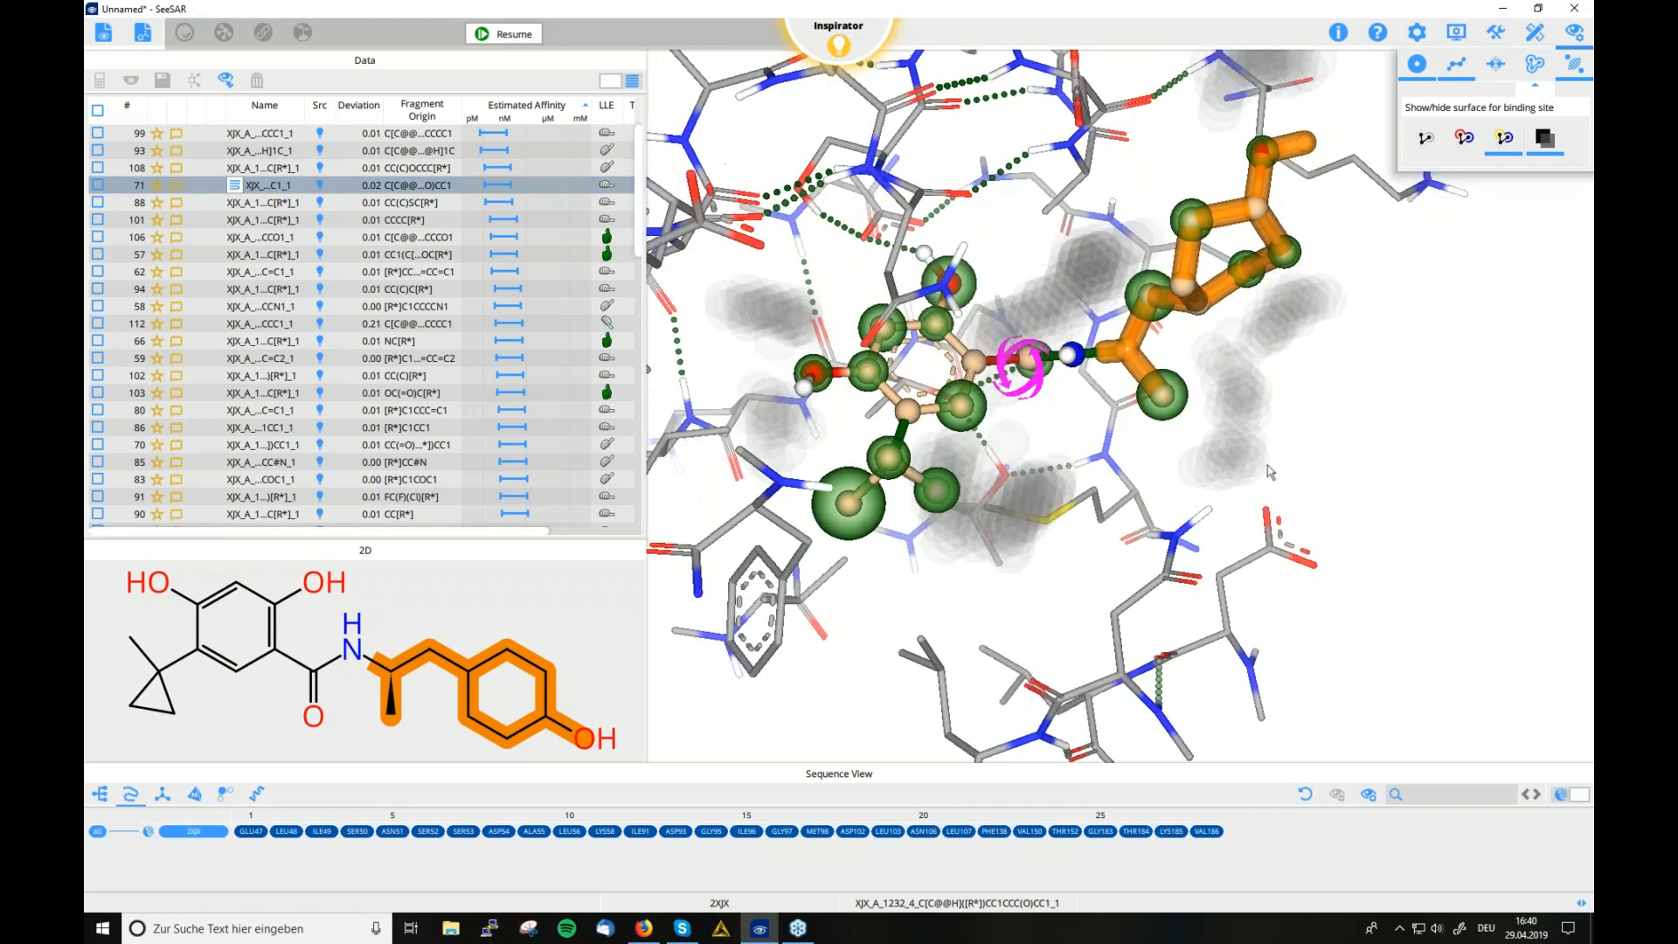
key(Down)
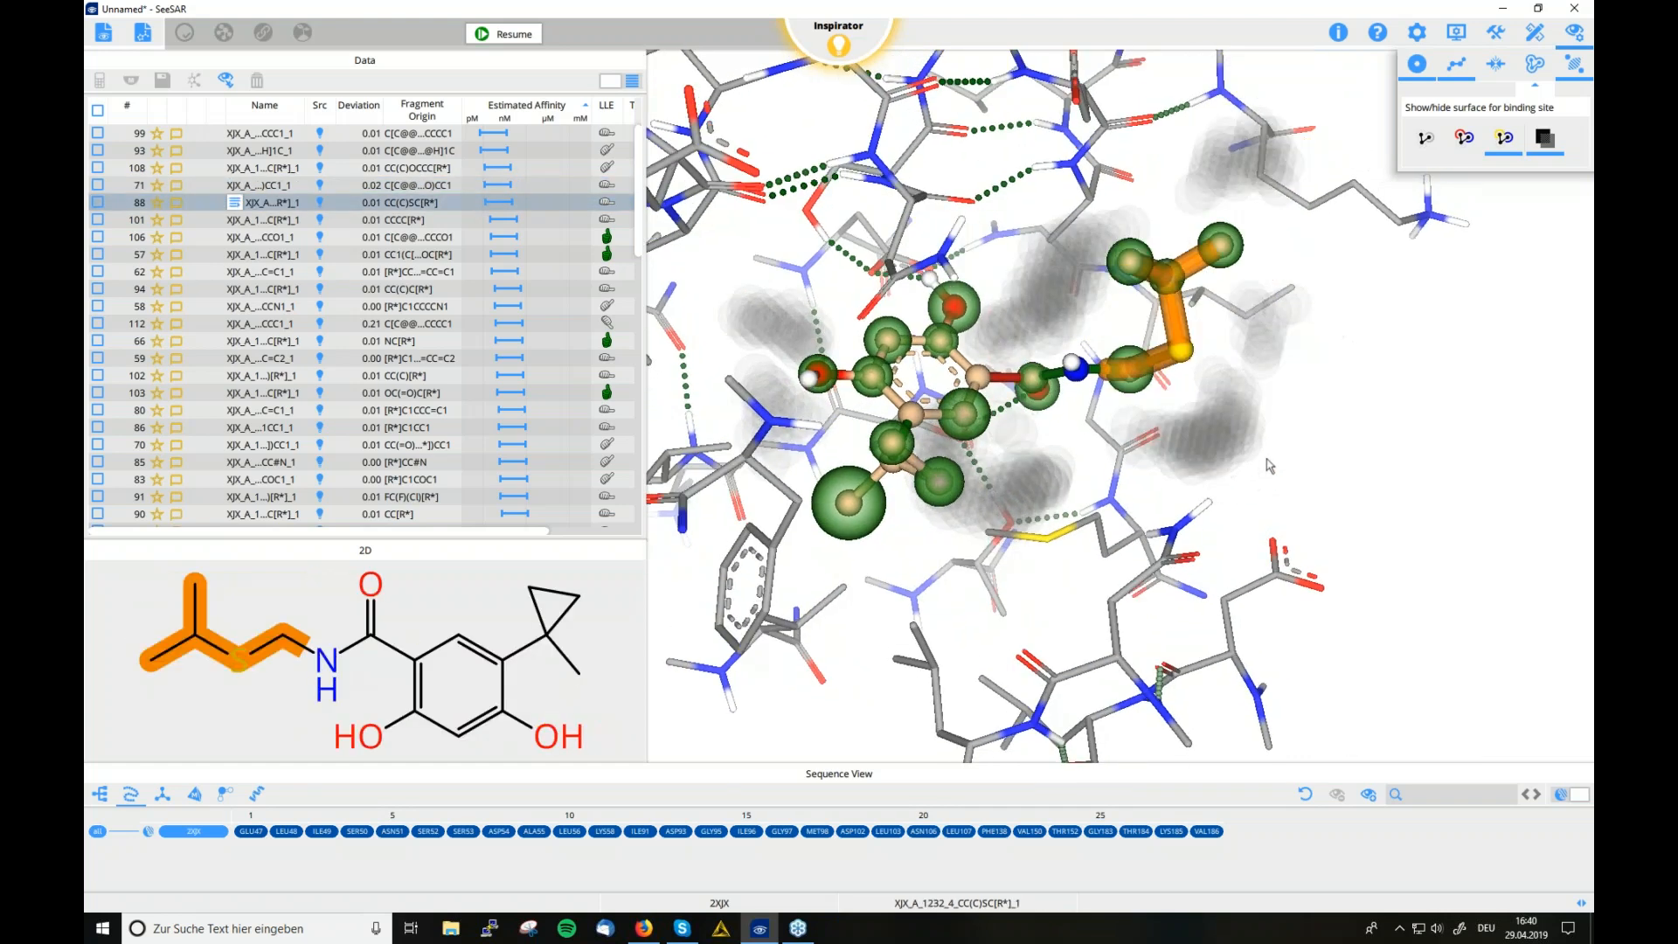
key(Down)
key(Down)
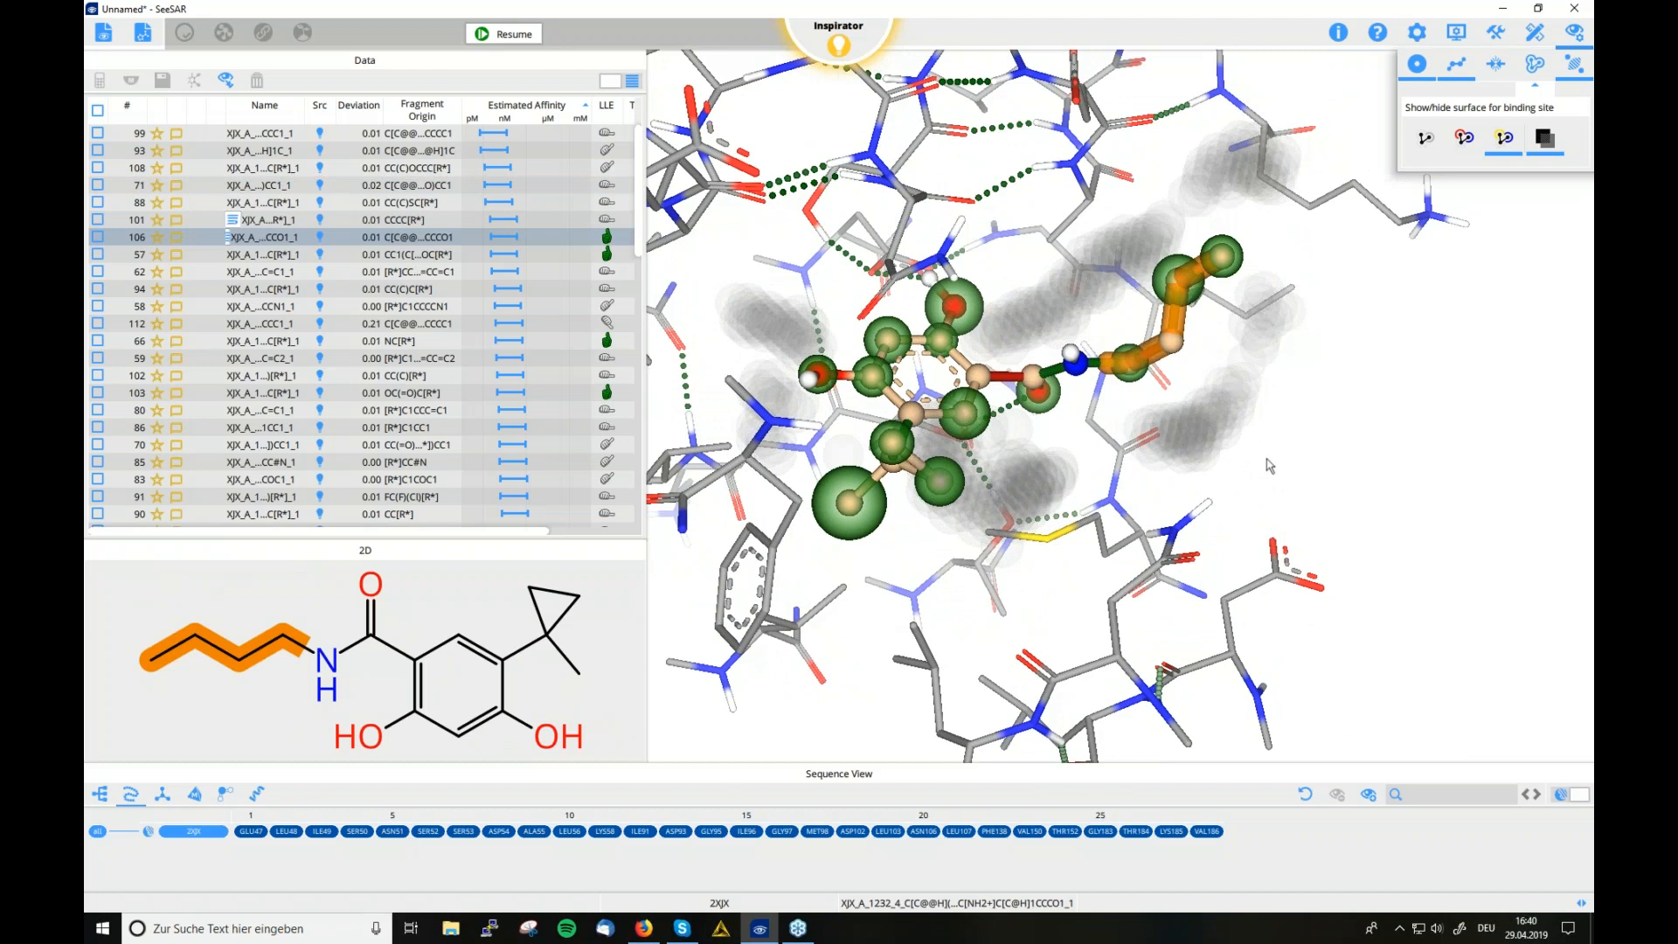
key(Down)
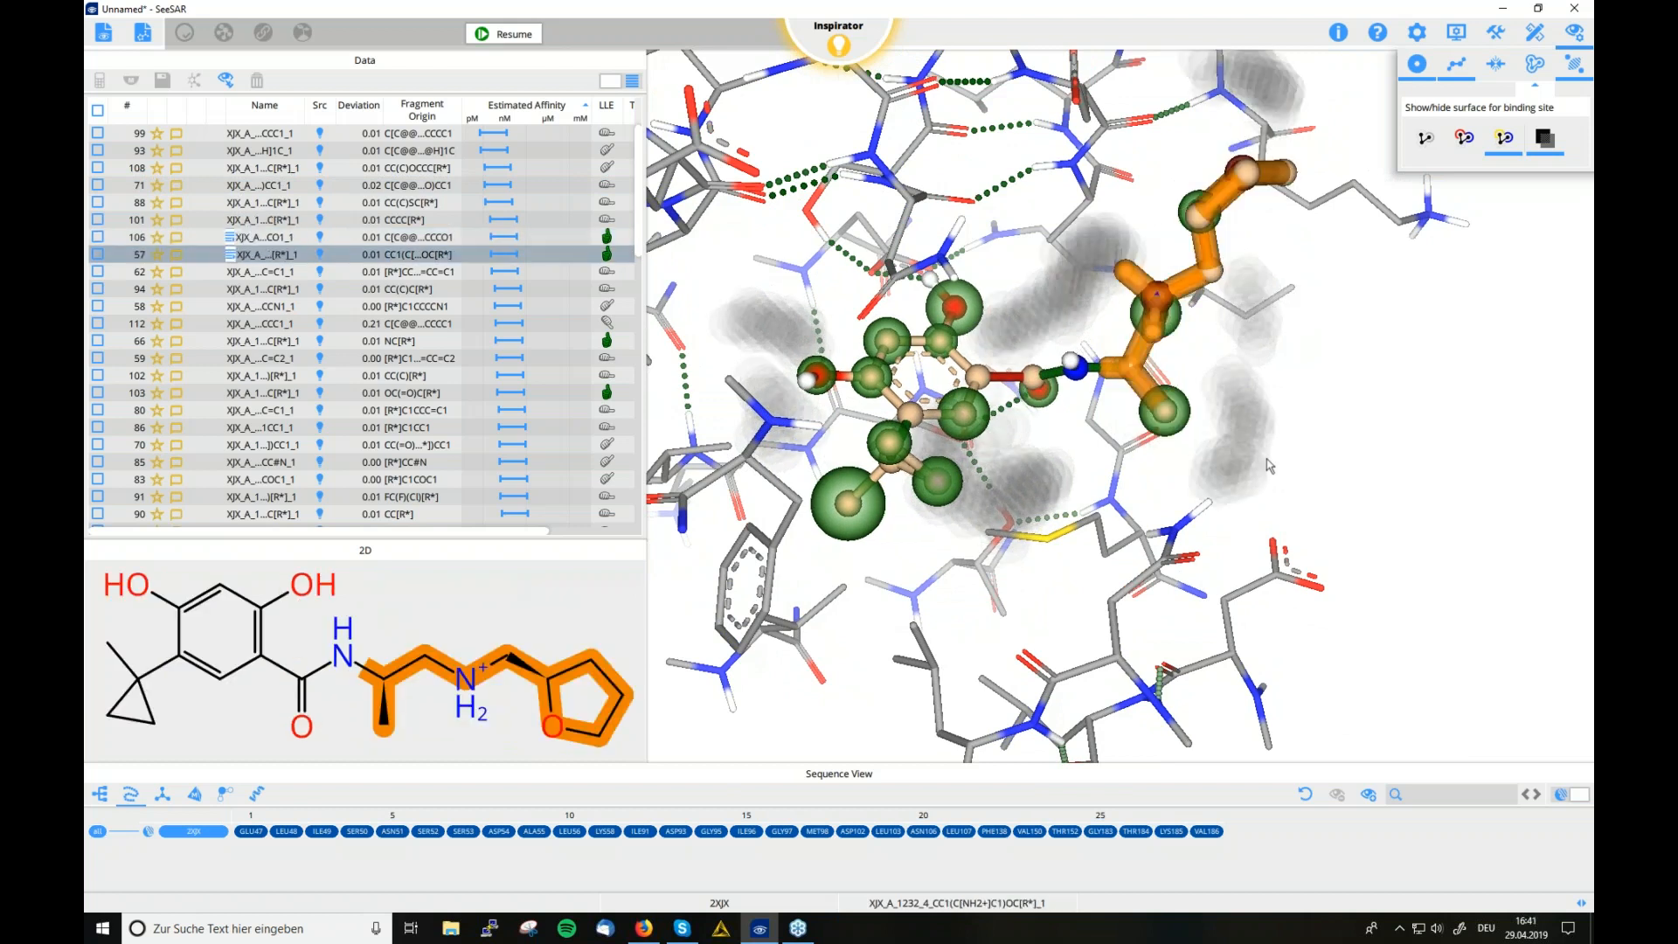
key(Down)
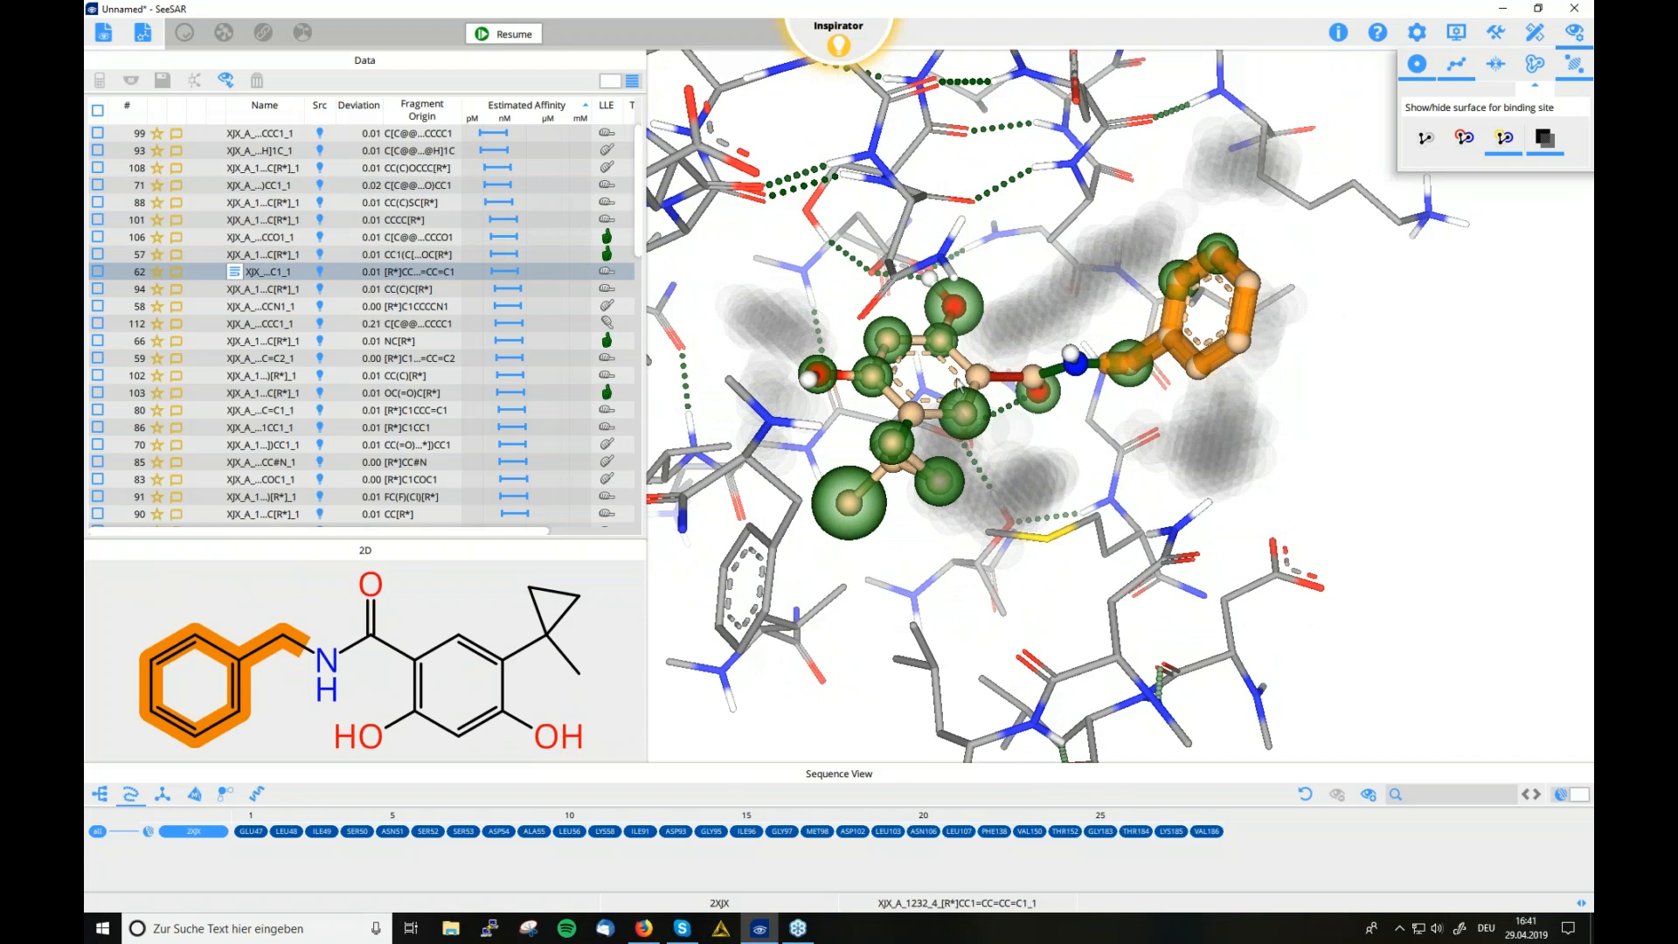
key(Down)
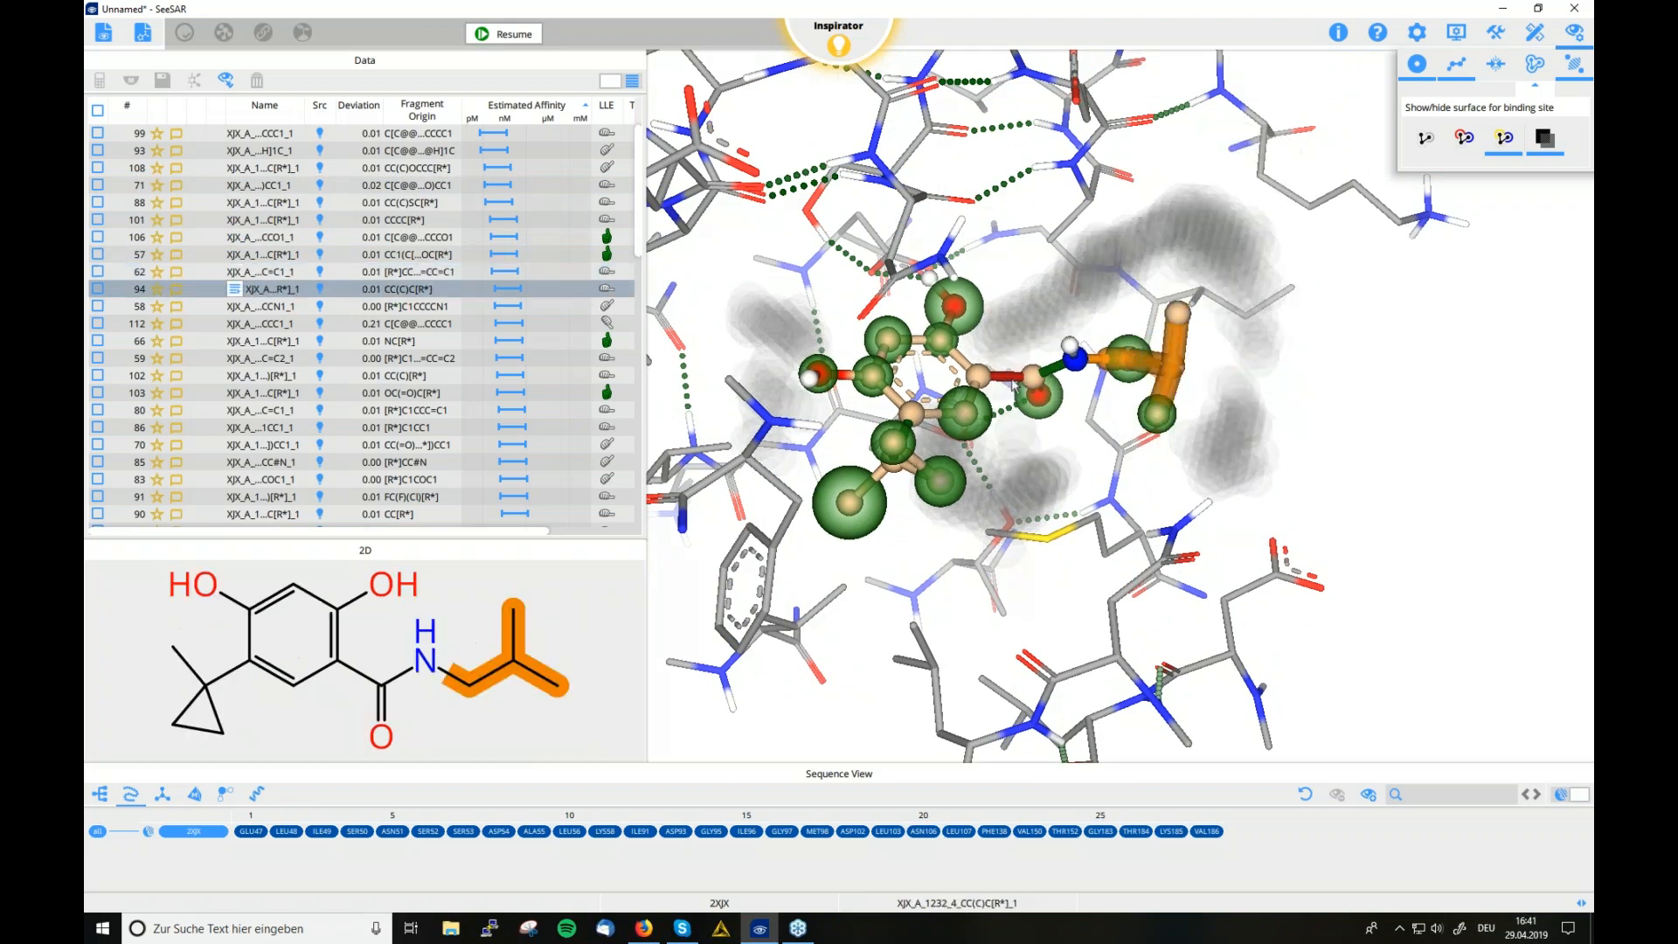
key(Down)
key(Down)
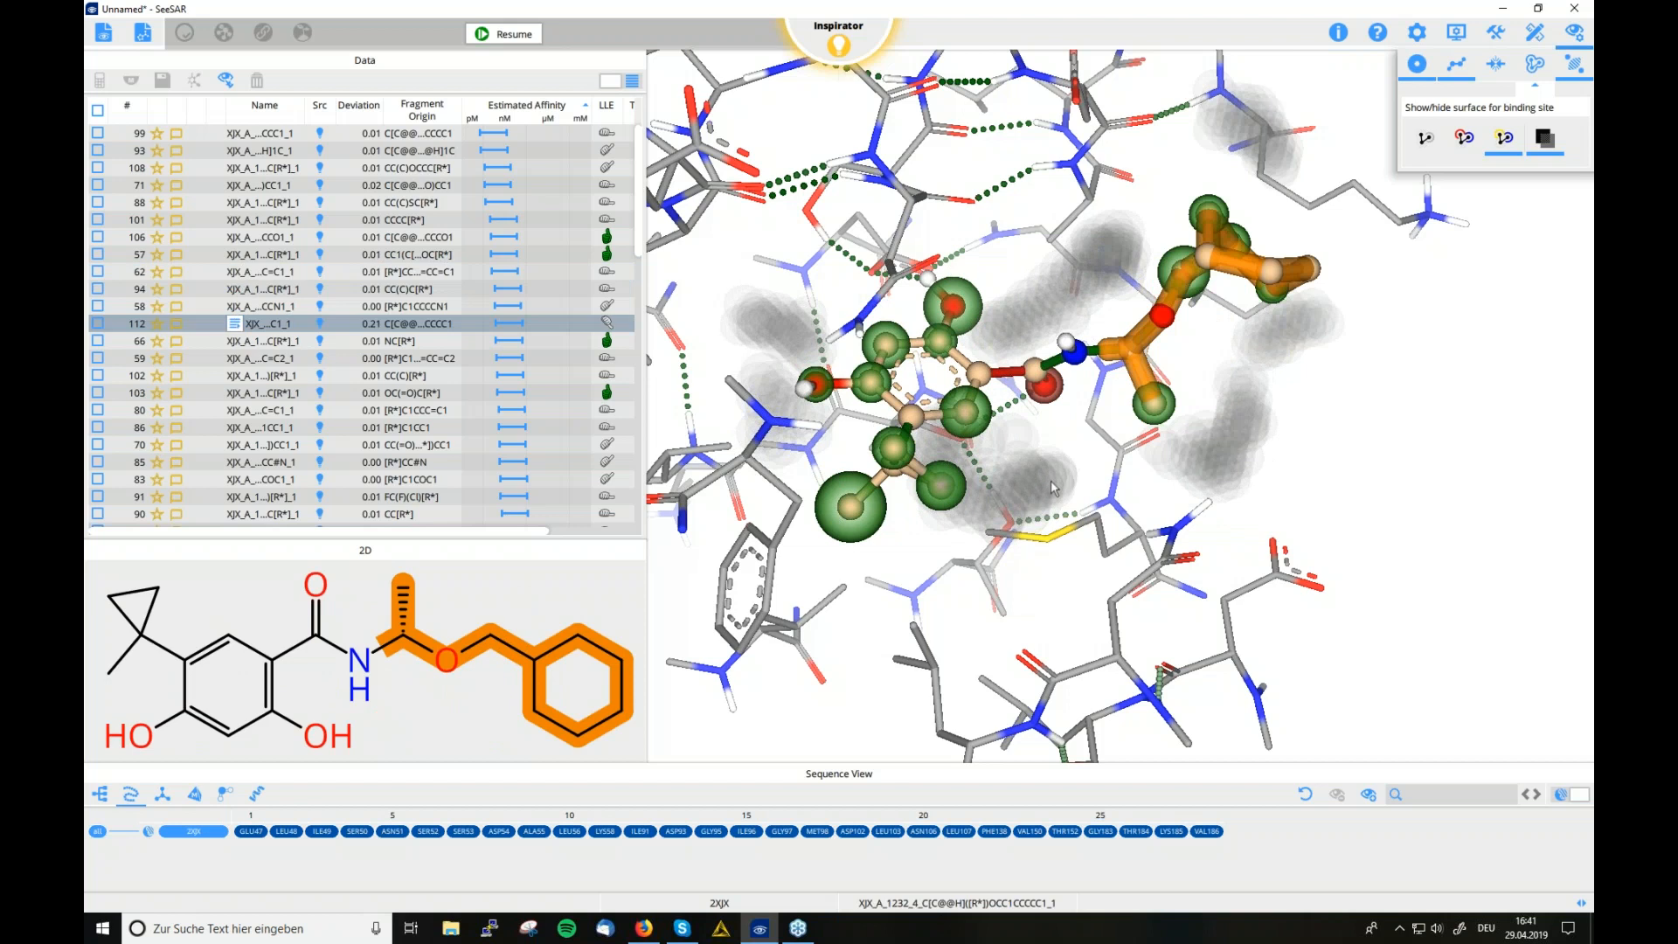
key(Down)
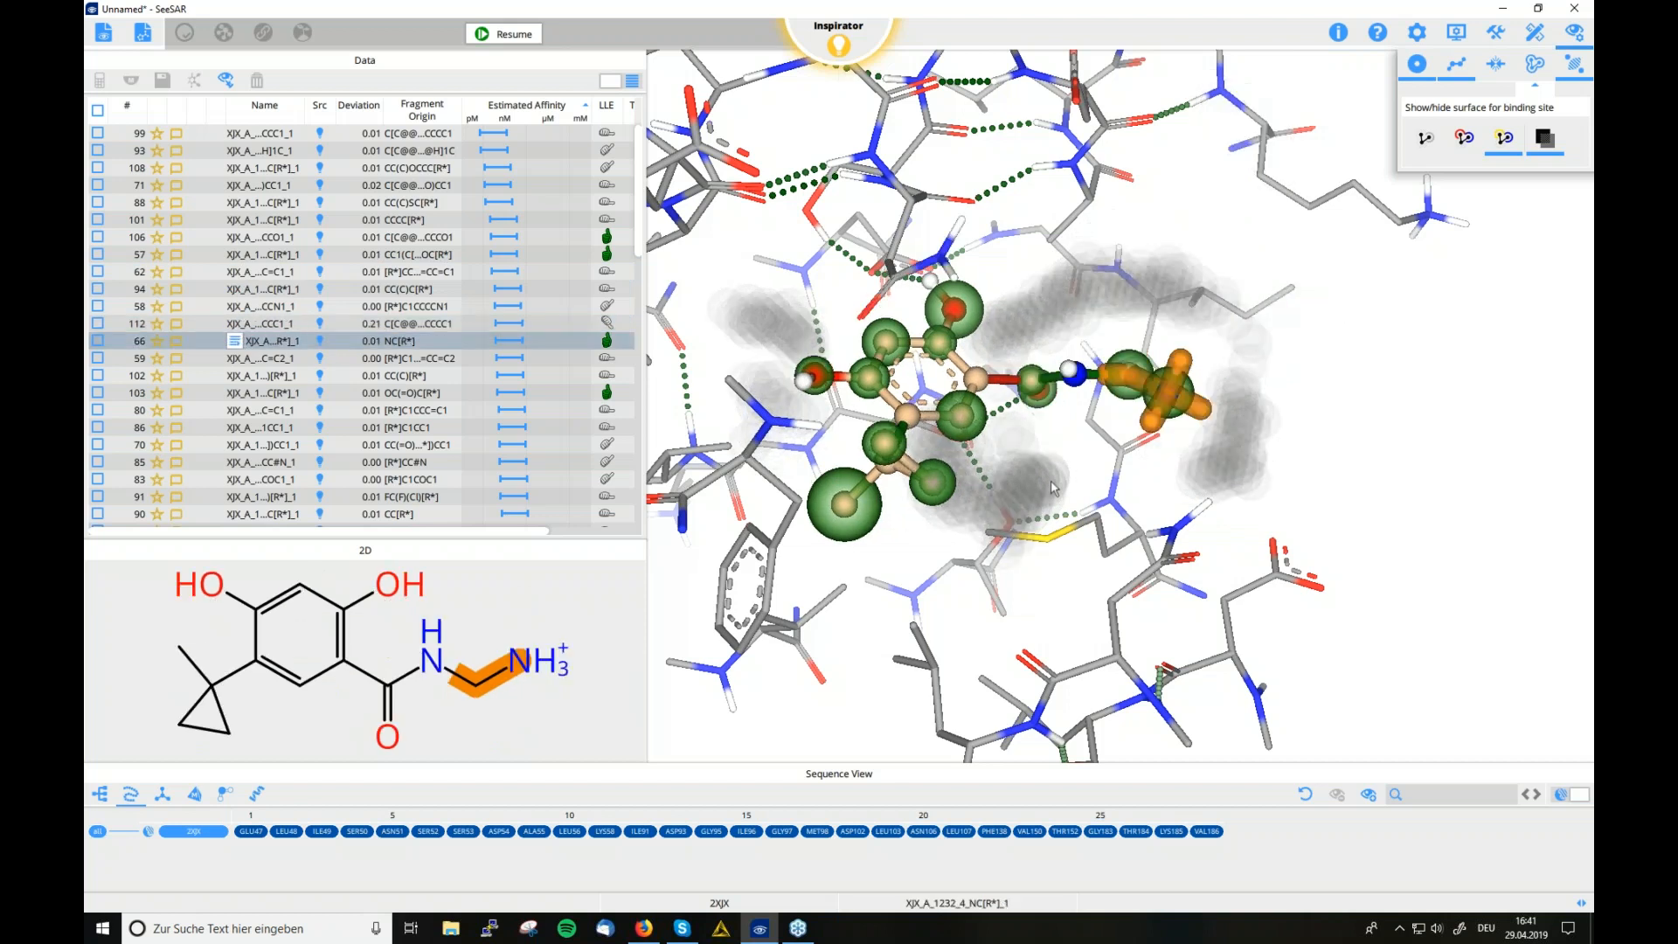
key(Down)
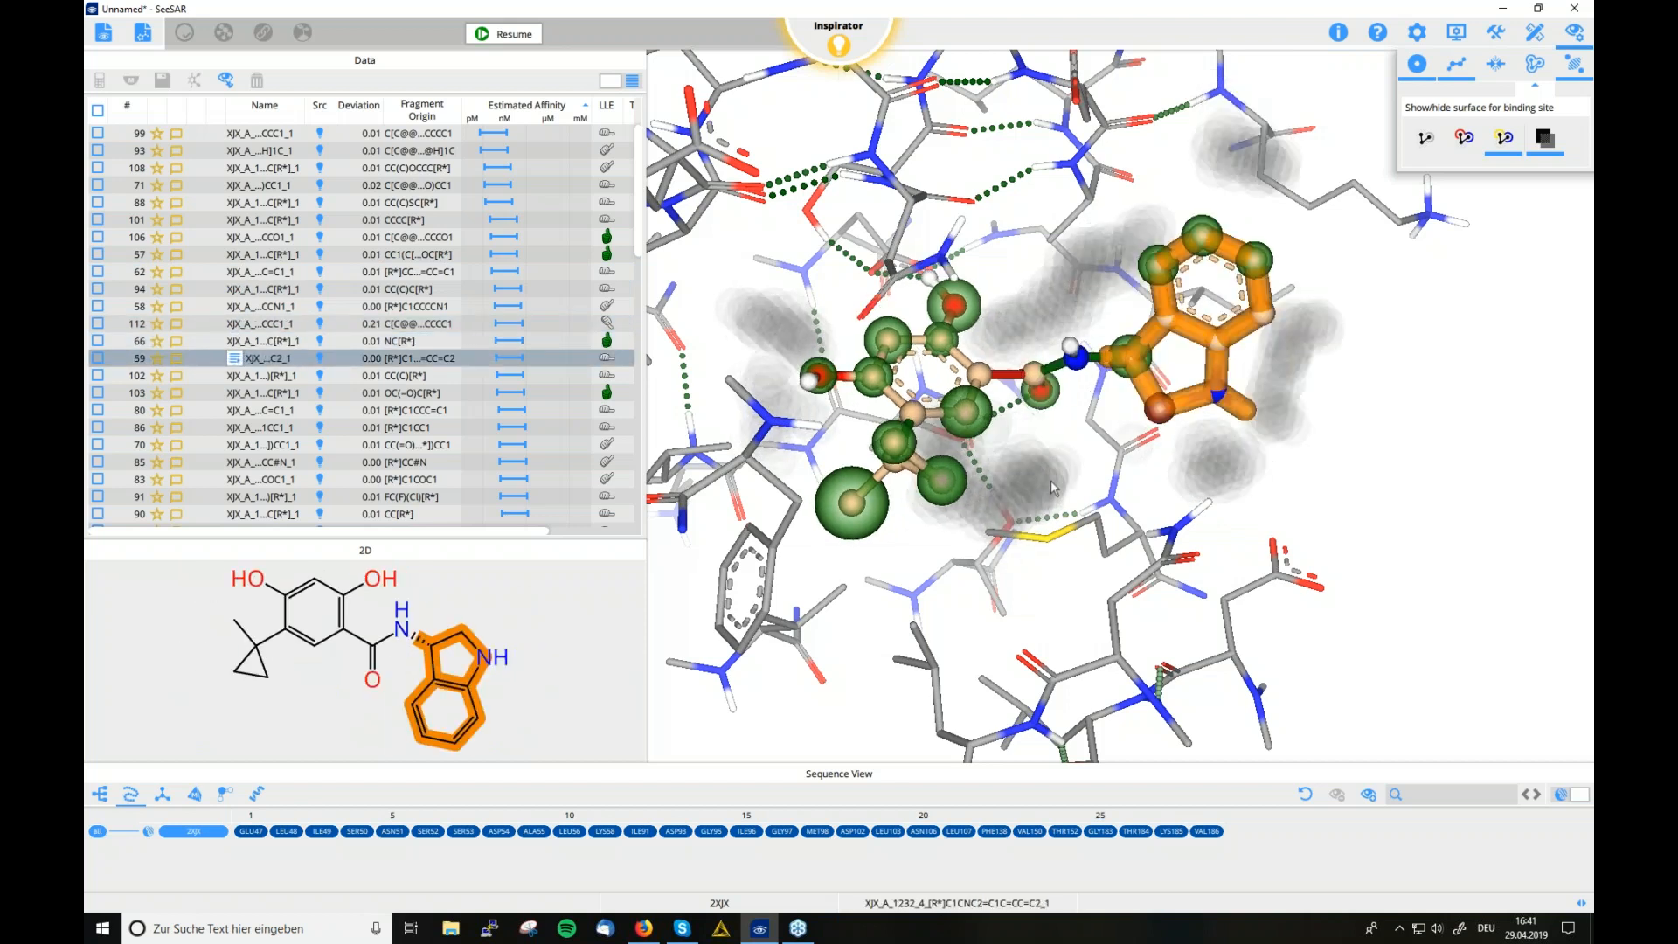
Leave the entry 59 view for the parent molecule and review the affinity-sorted table down to the weakest binders
mouse_move(1051, 481)
mouse_down()
mouse_move(1105, 465)
mouse_move(1040, 438)
mouse_up()
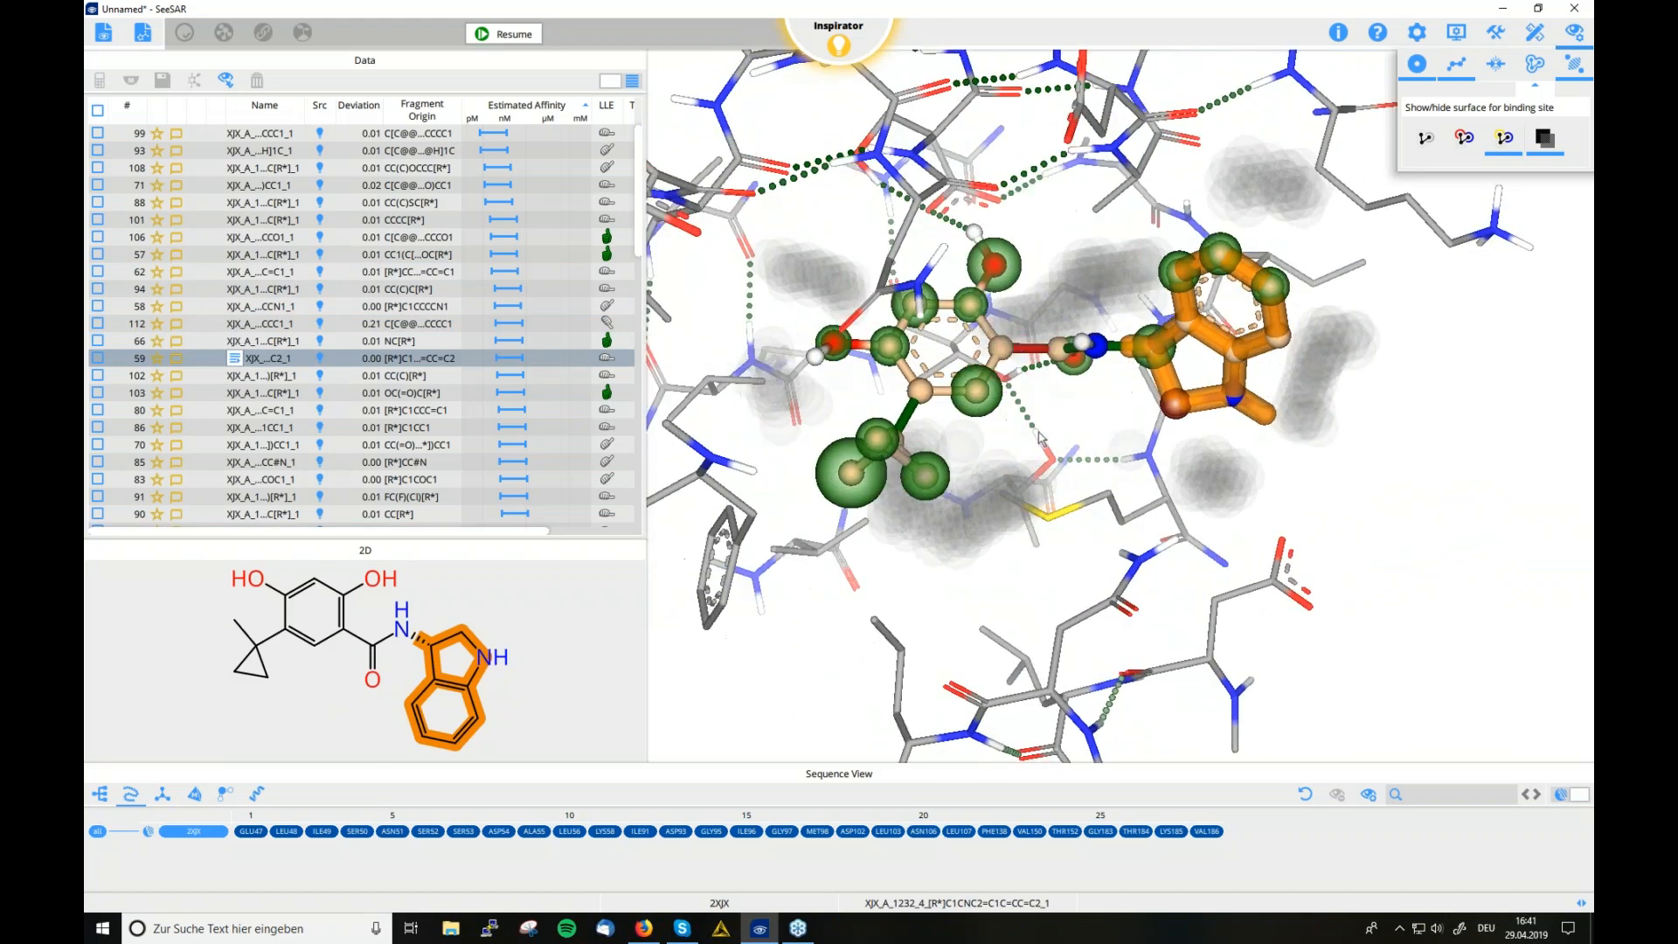
click(535, 36)
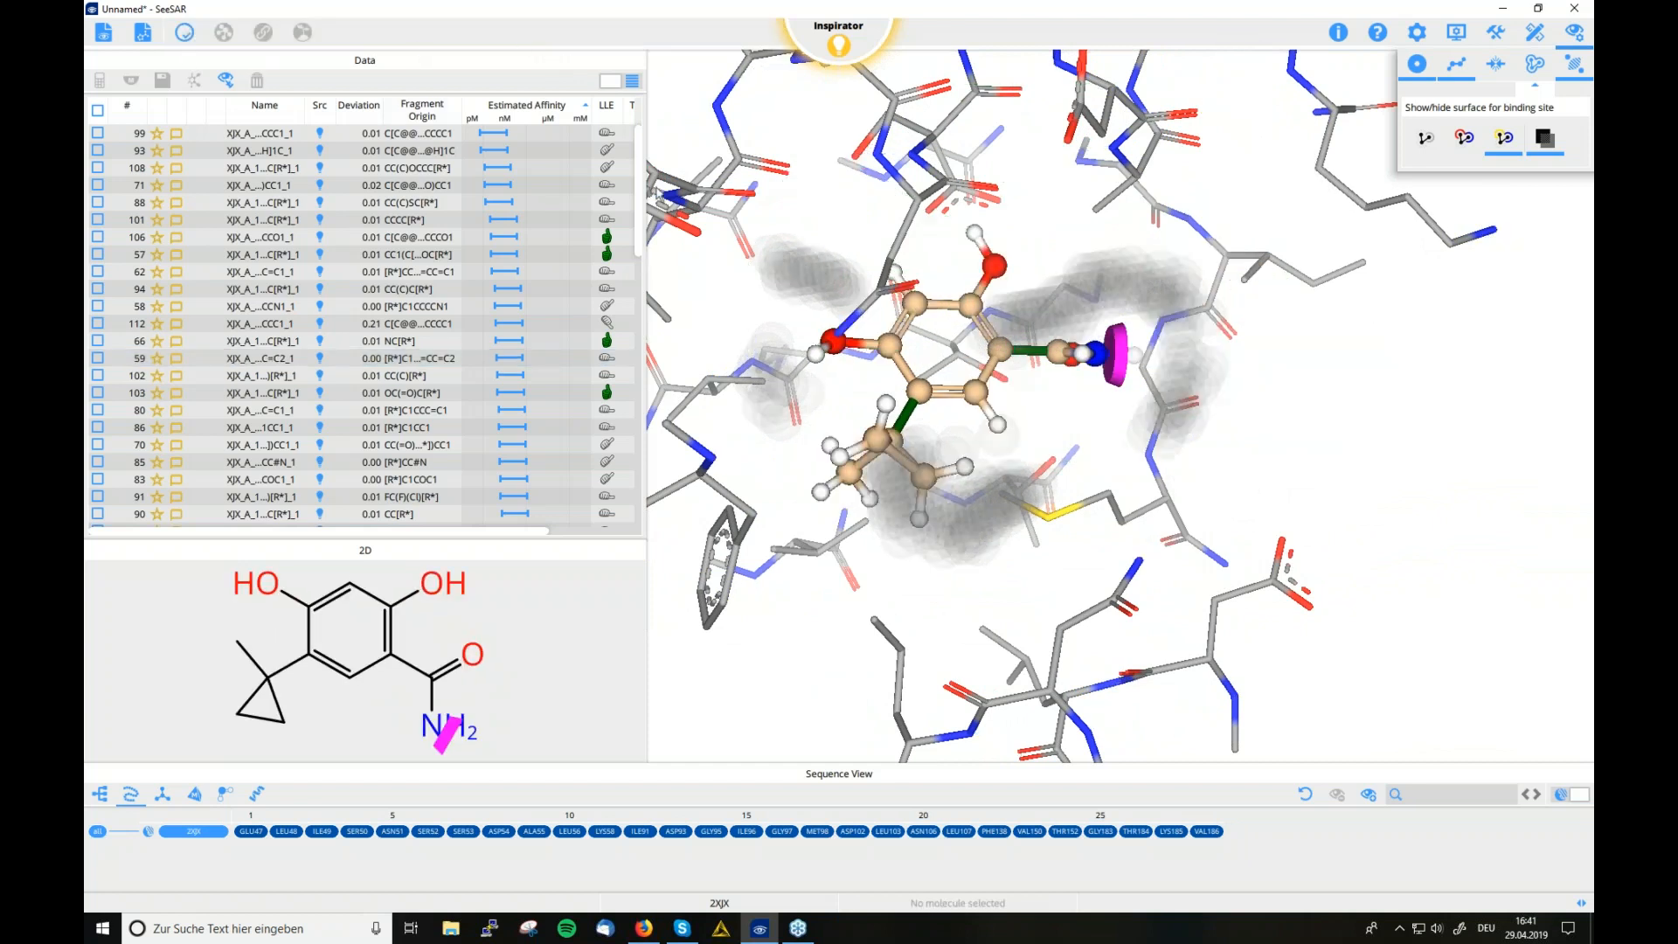
drag(639, 179, 639, 514)
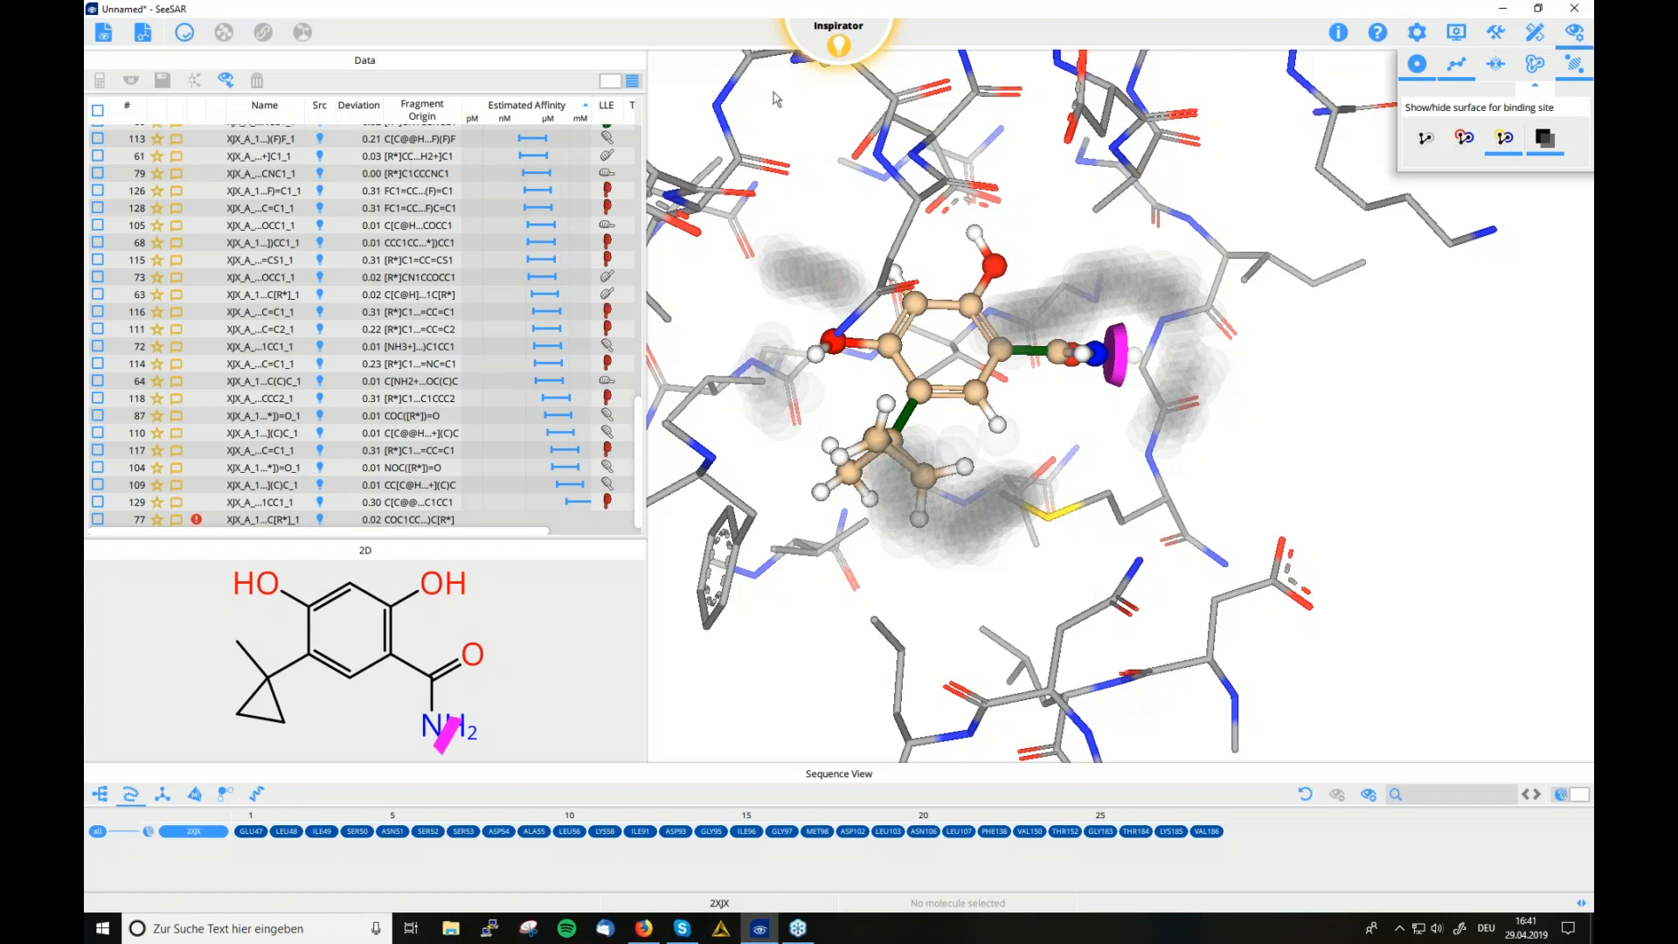
Switch to Analyzer mode and clear the active filter so that all molecules are listed
click(840, 43)
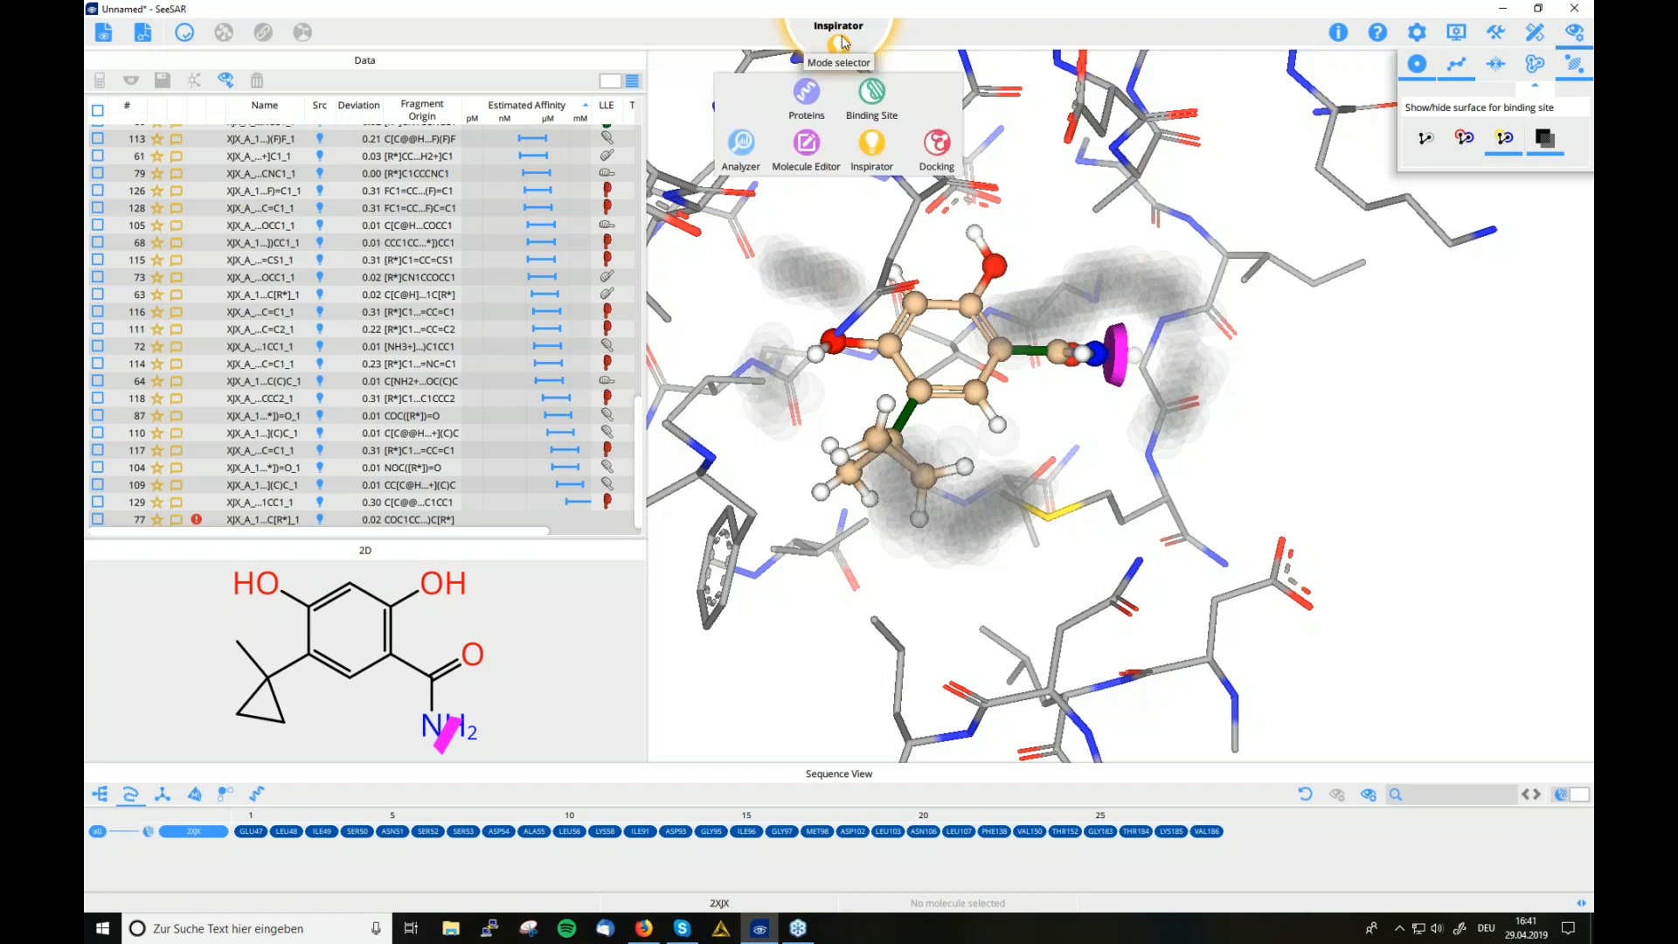
click(741, 147)
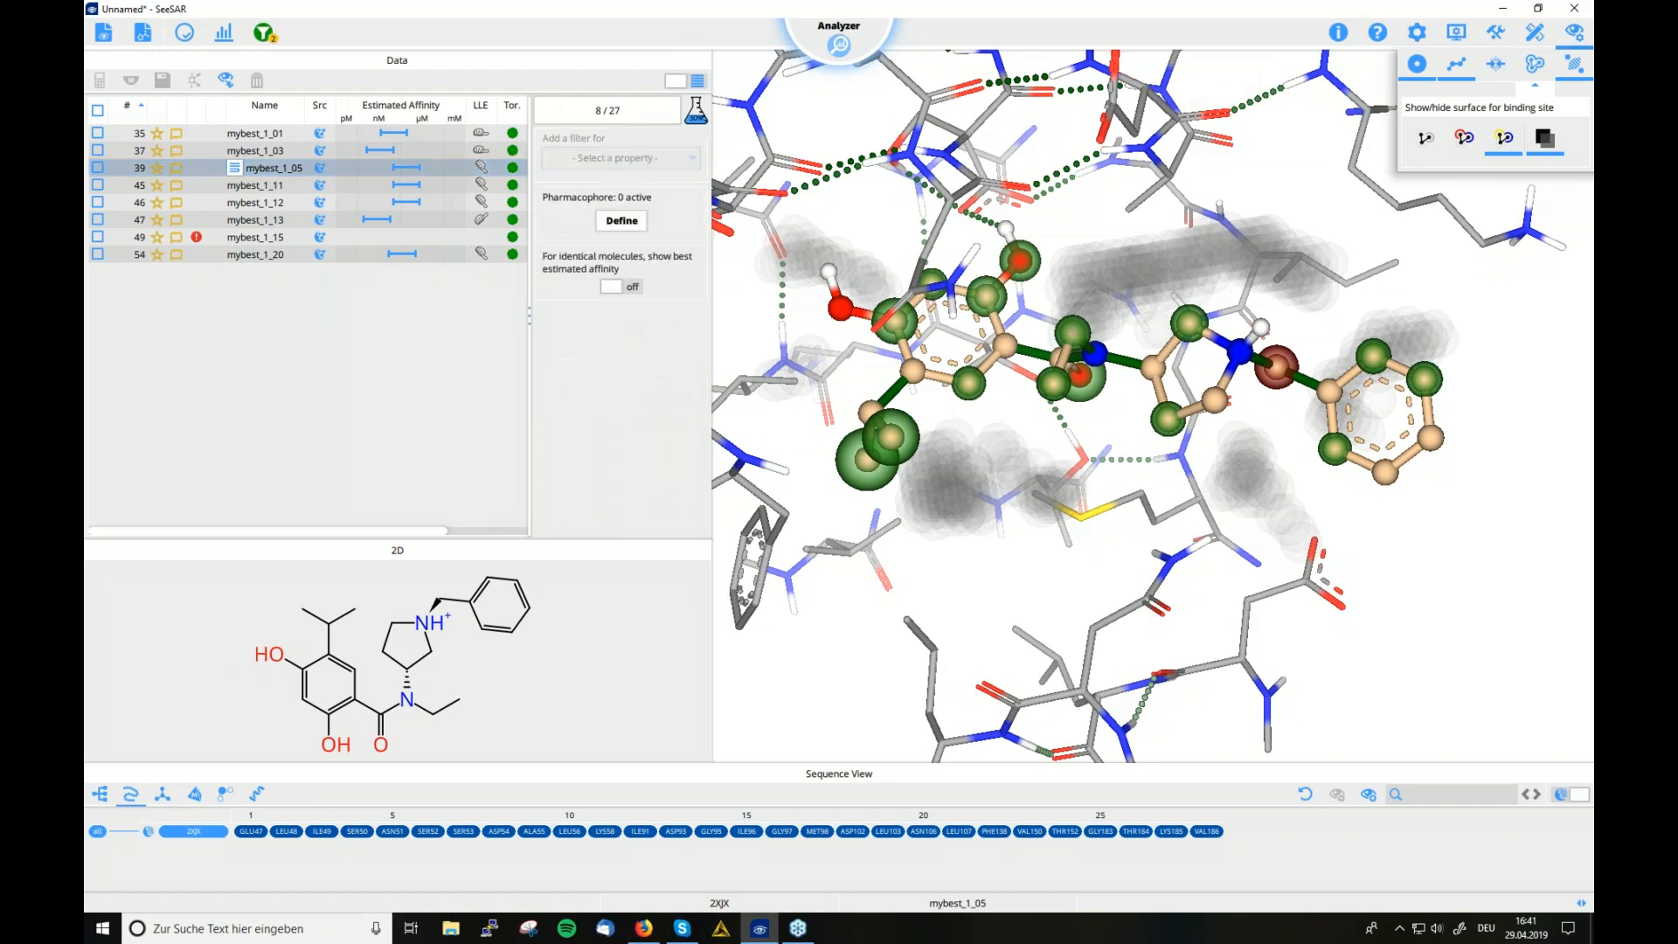
click(263, 33)
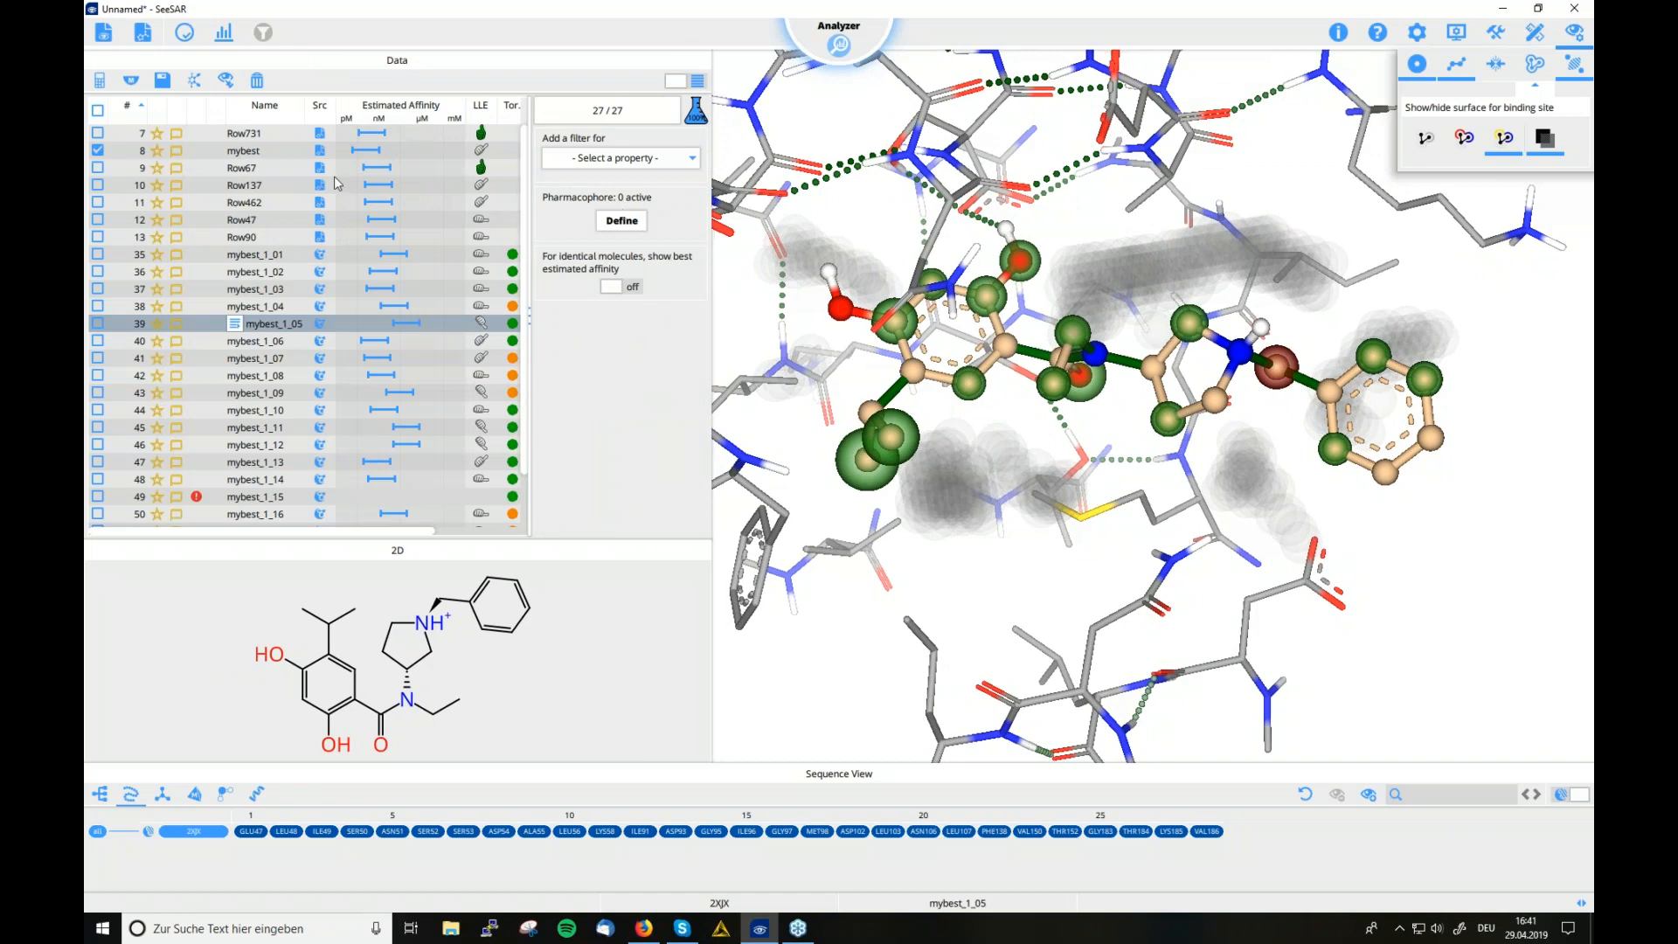
Display Row731 and examine from several angles how its two linked piperidine rings sit in the binding site
click(266, 136)
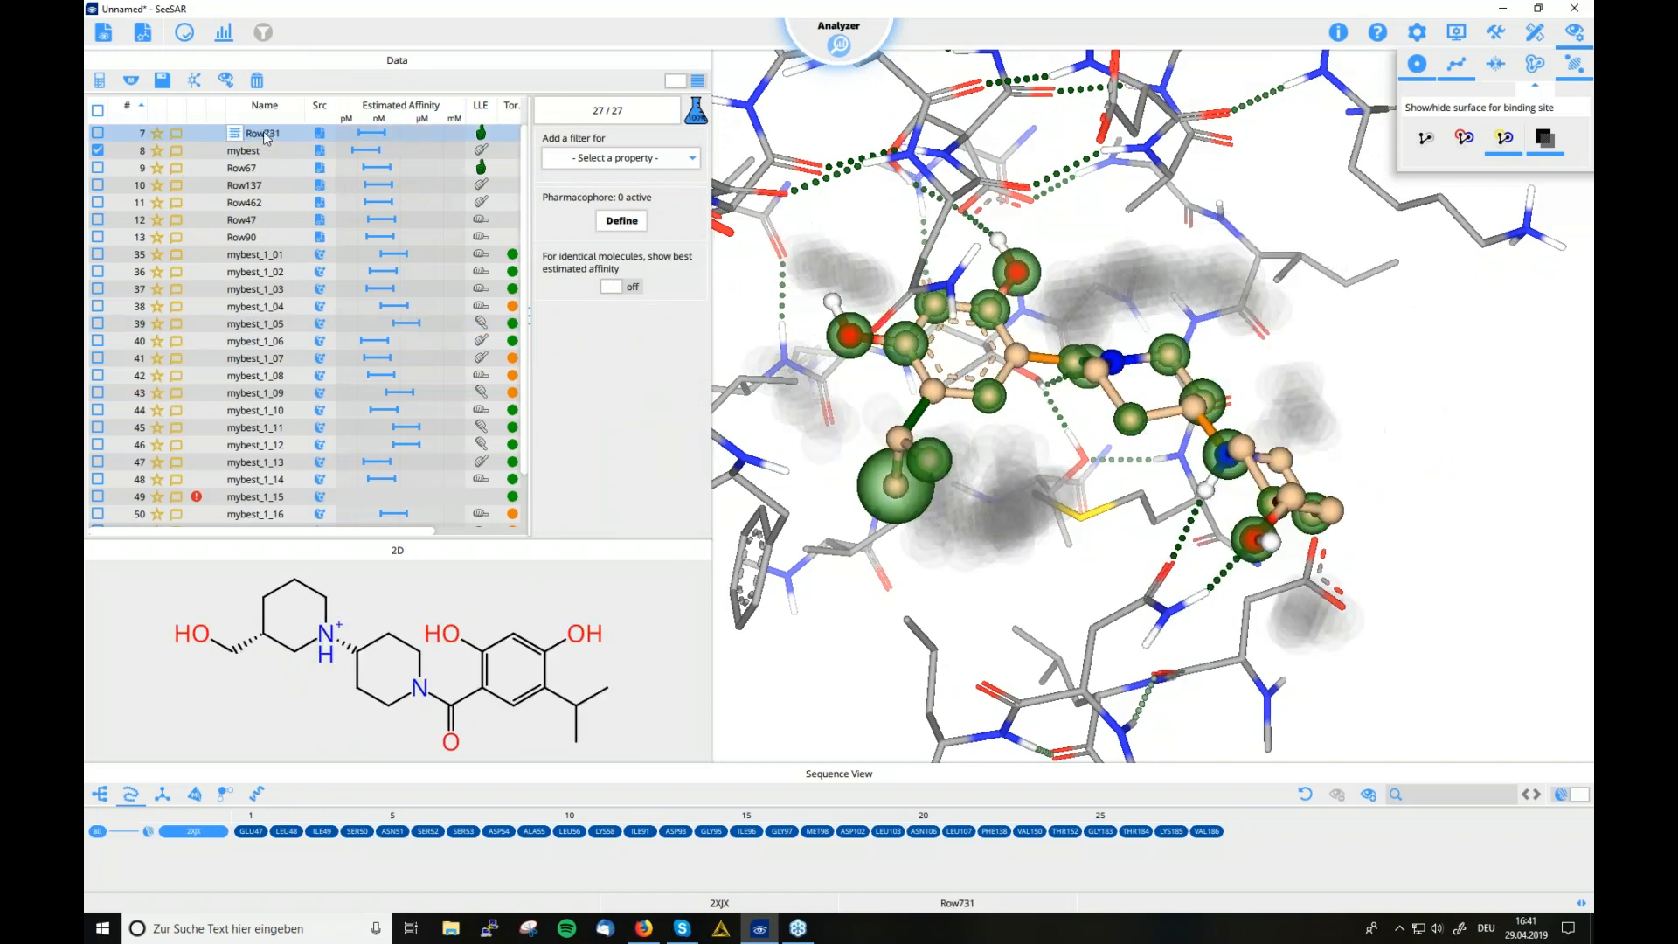
mouse_move(1205, 551)
mouse_down()
mouse_move(1166, 535)
mouse_move(1253, 511)
mouse_move(1226, 448)
mouse_up()
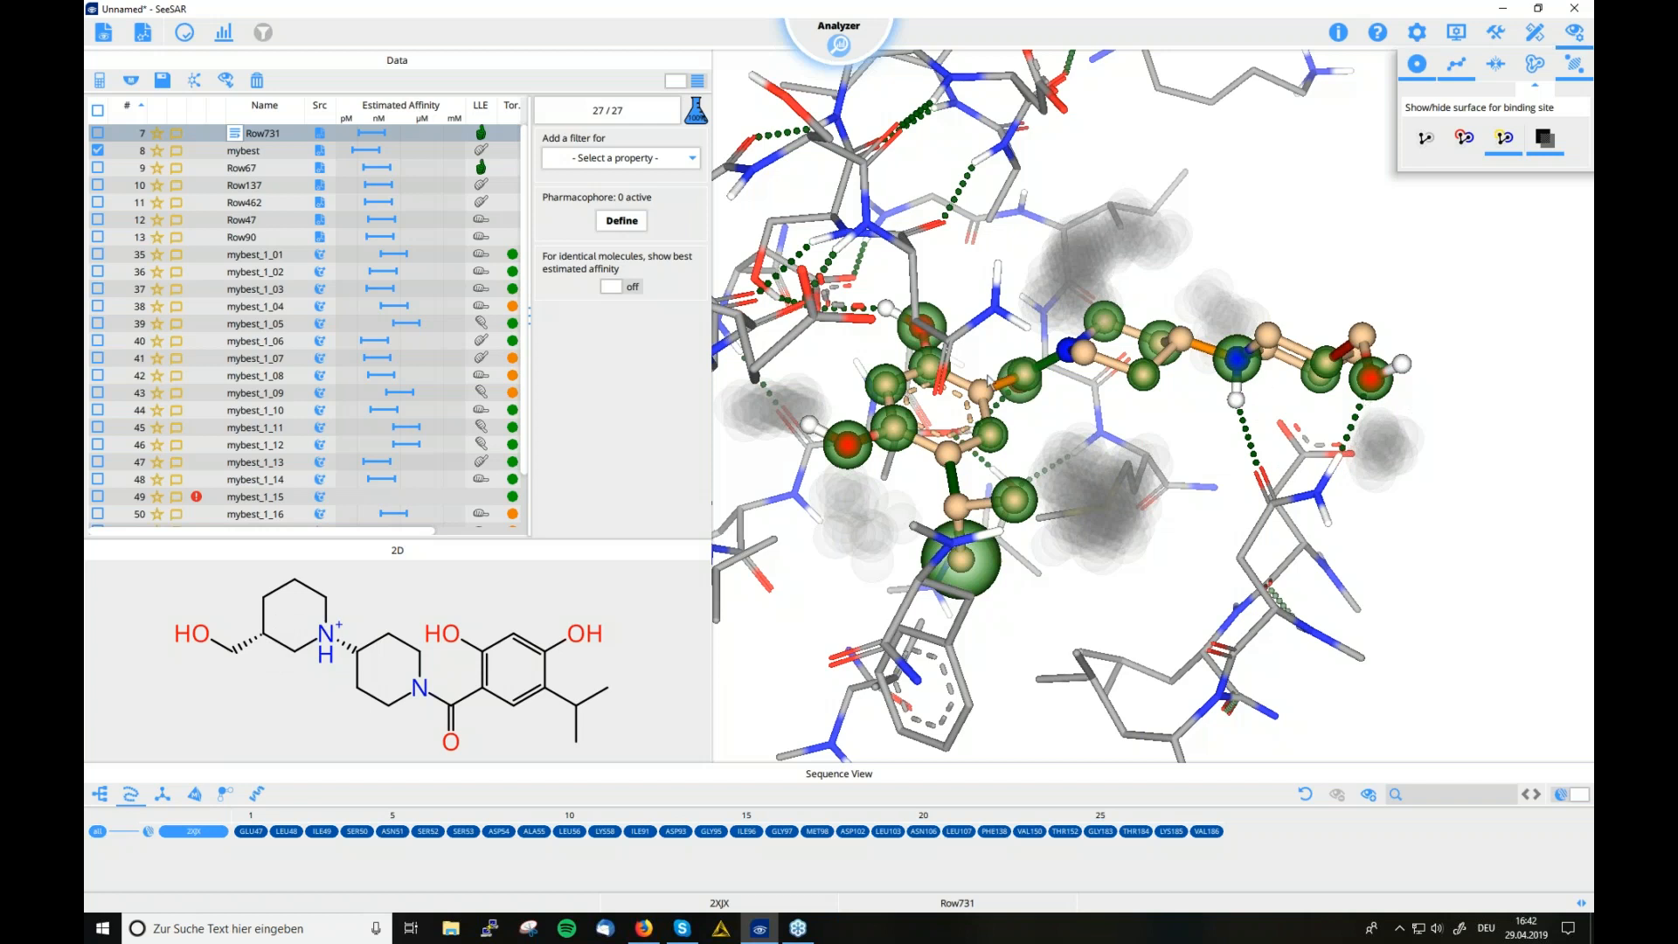
mouse_move(1152, 346)
mouse_down()
mouse_move(1146, 323)
mouse_move(1149, 348)
mouse_up()
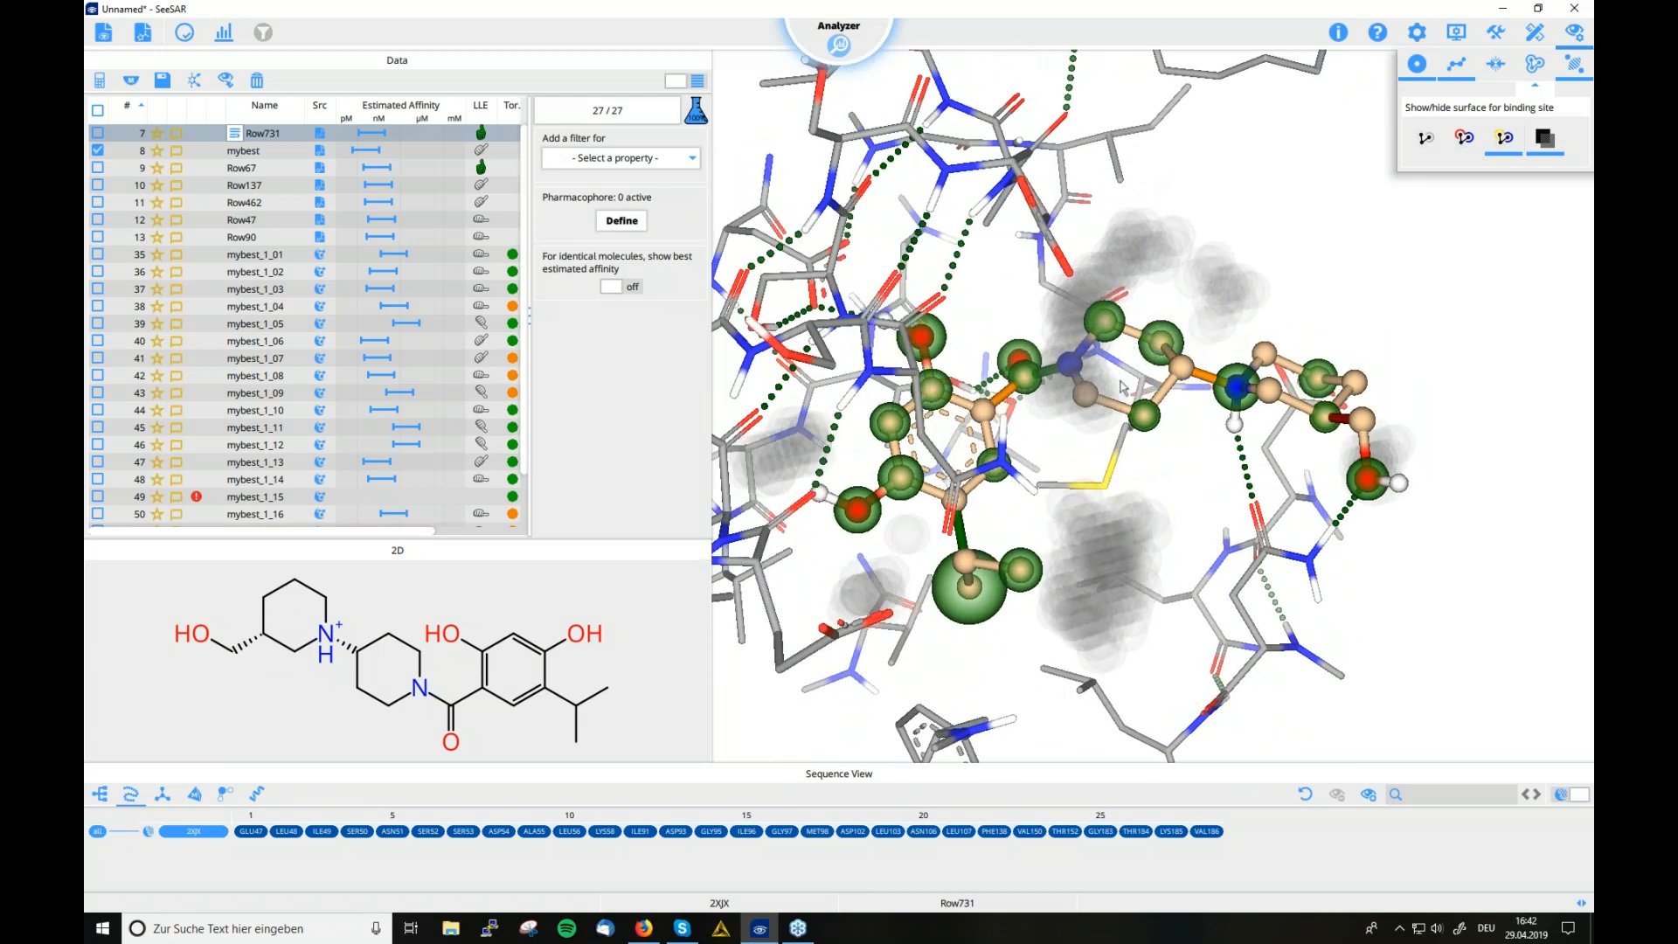
drag(1134, 407, 1011, 400)
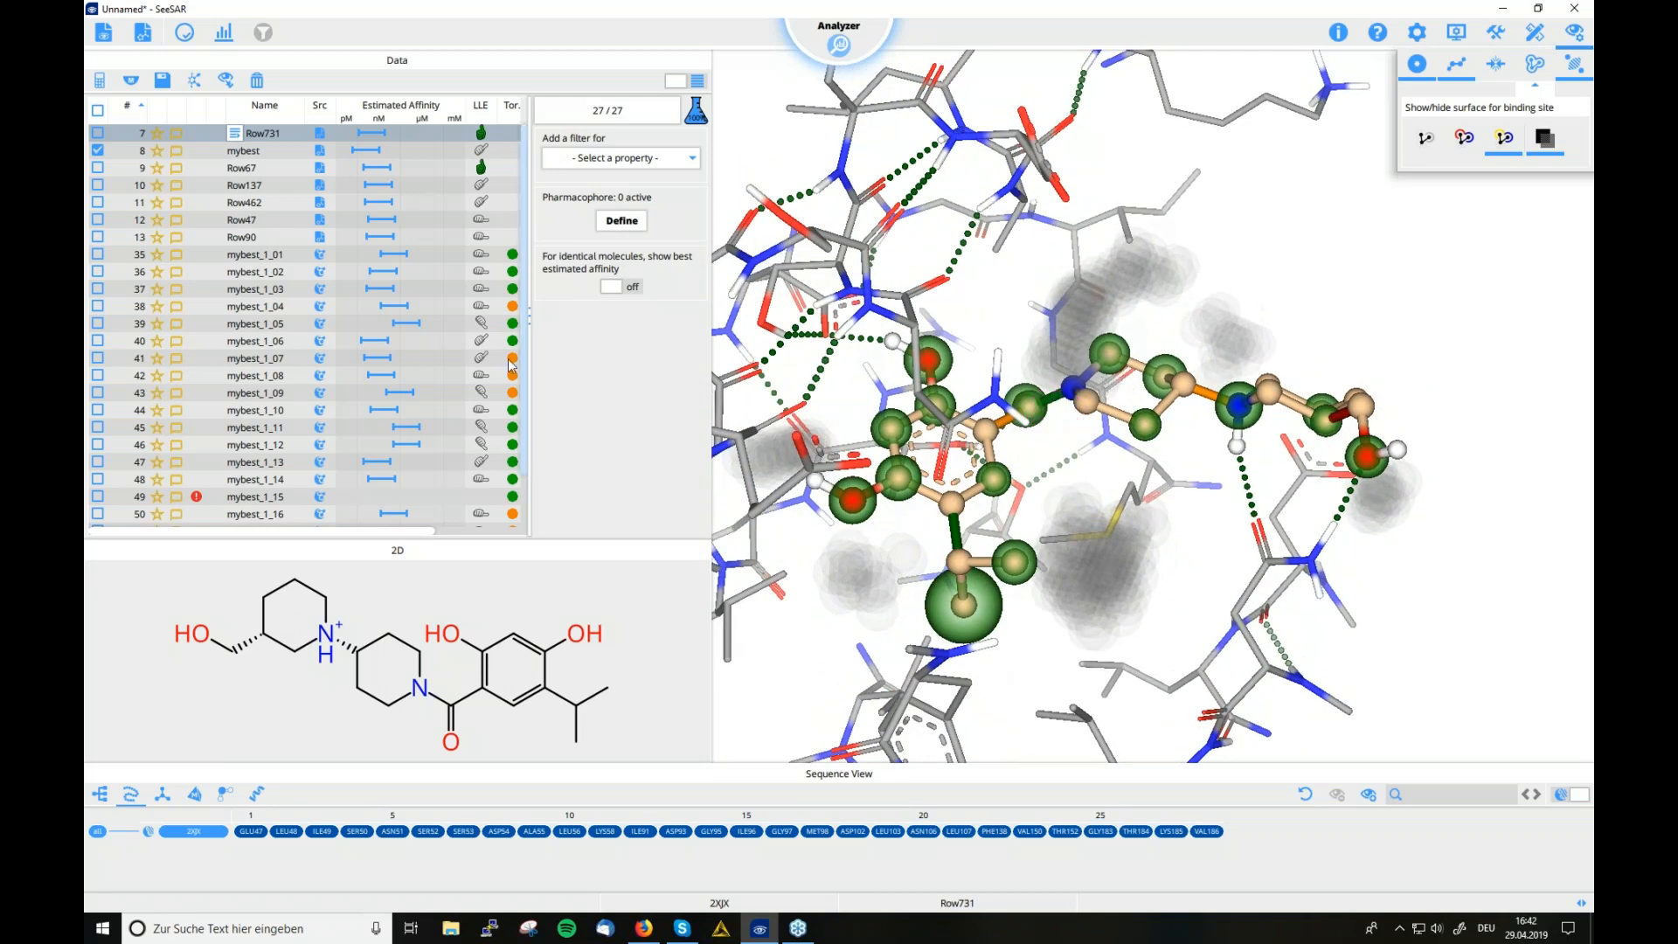
Add Row731 to the Inspirator and run a core replacement of the central piperidine, cutting its amide C–N bond and its bond to the charged nitrogen
click(235, 134)
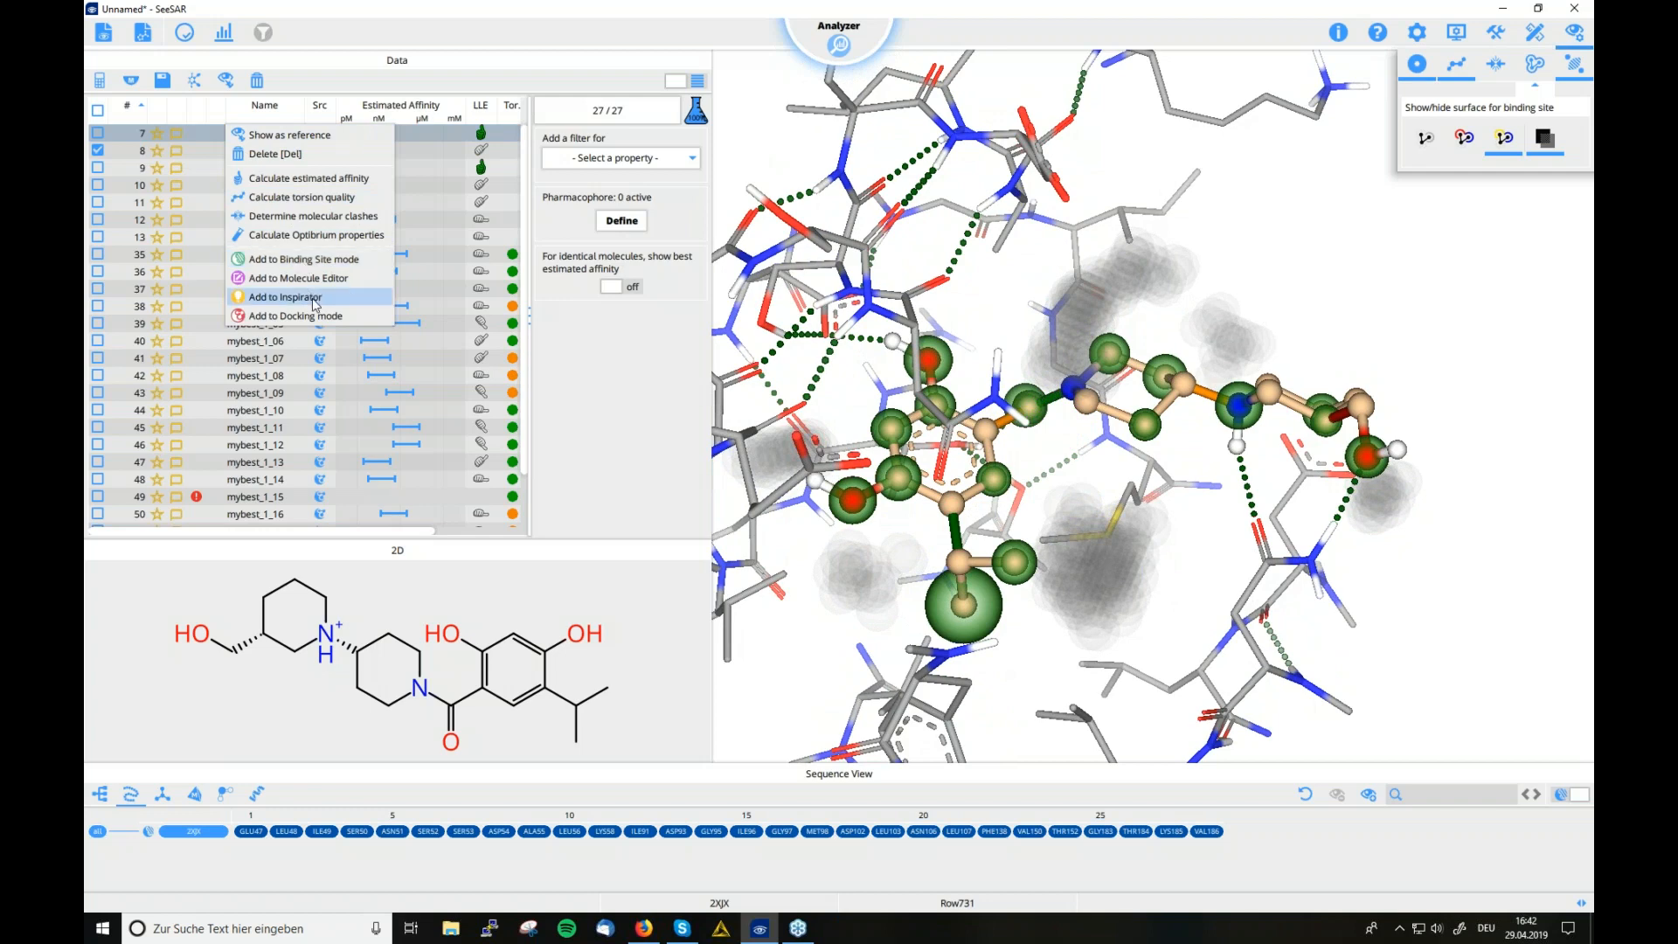
click(285, 297)
drag(1067, 502, 1070, 537)
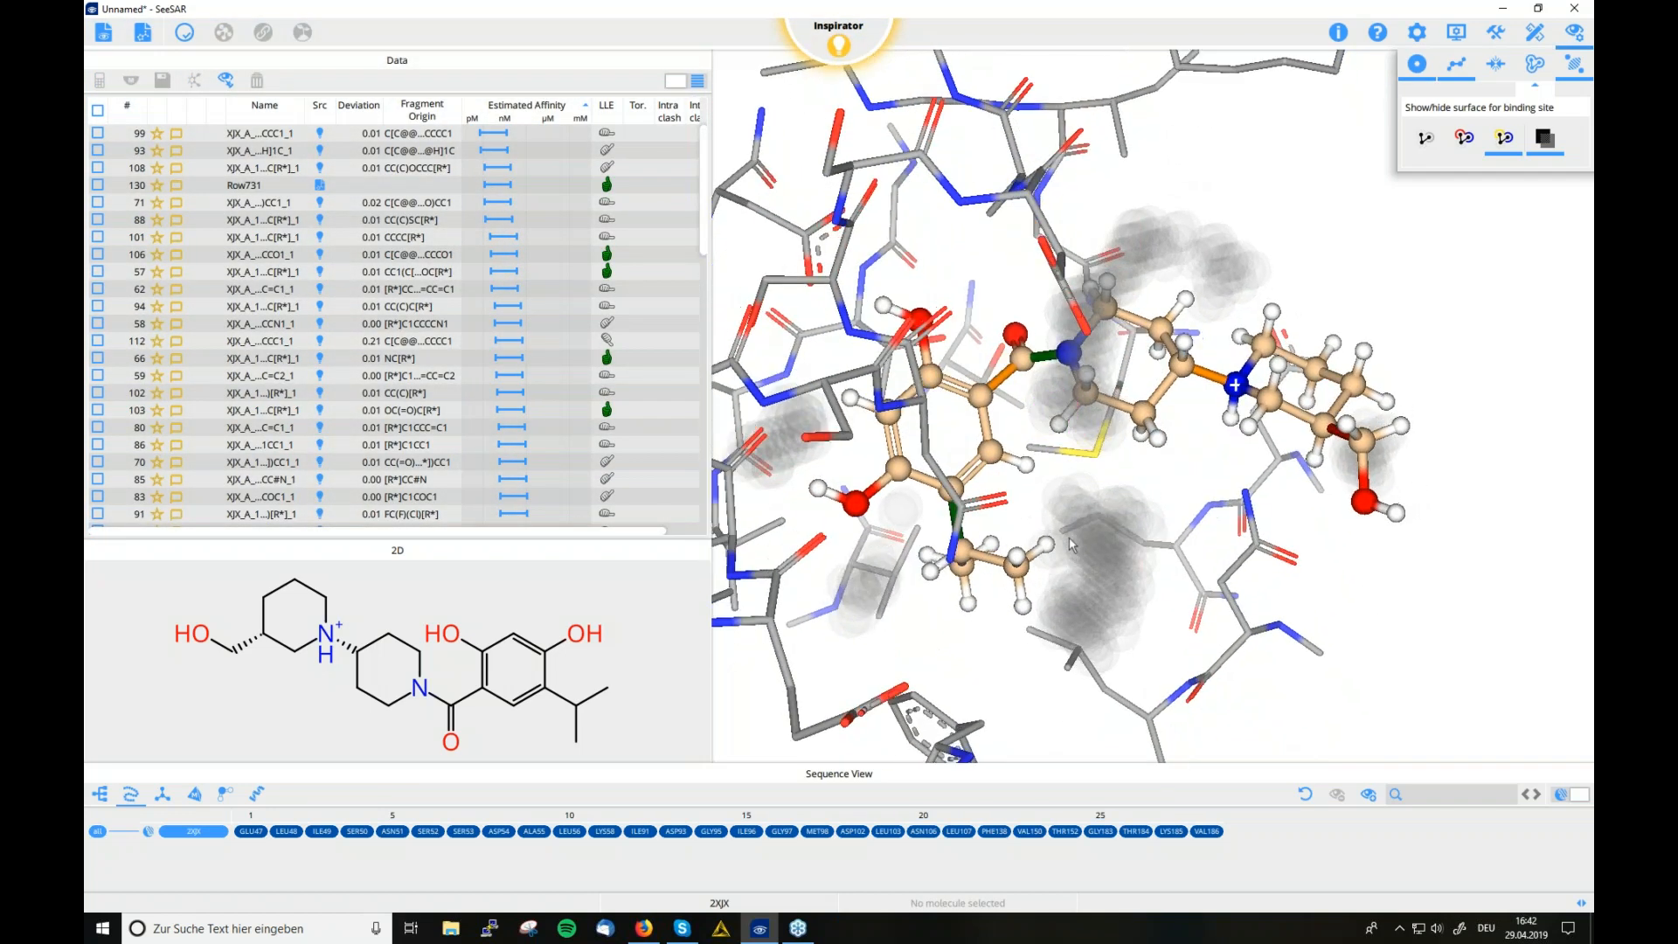
click(1042, 358)
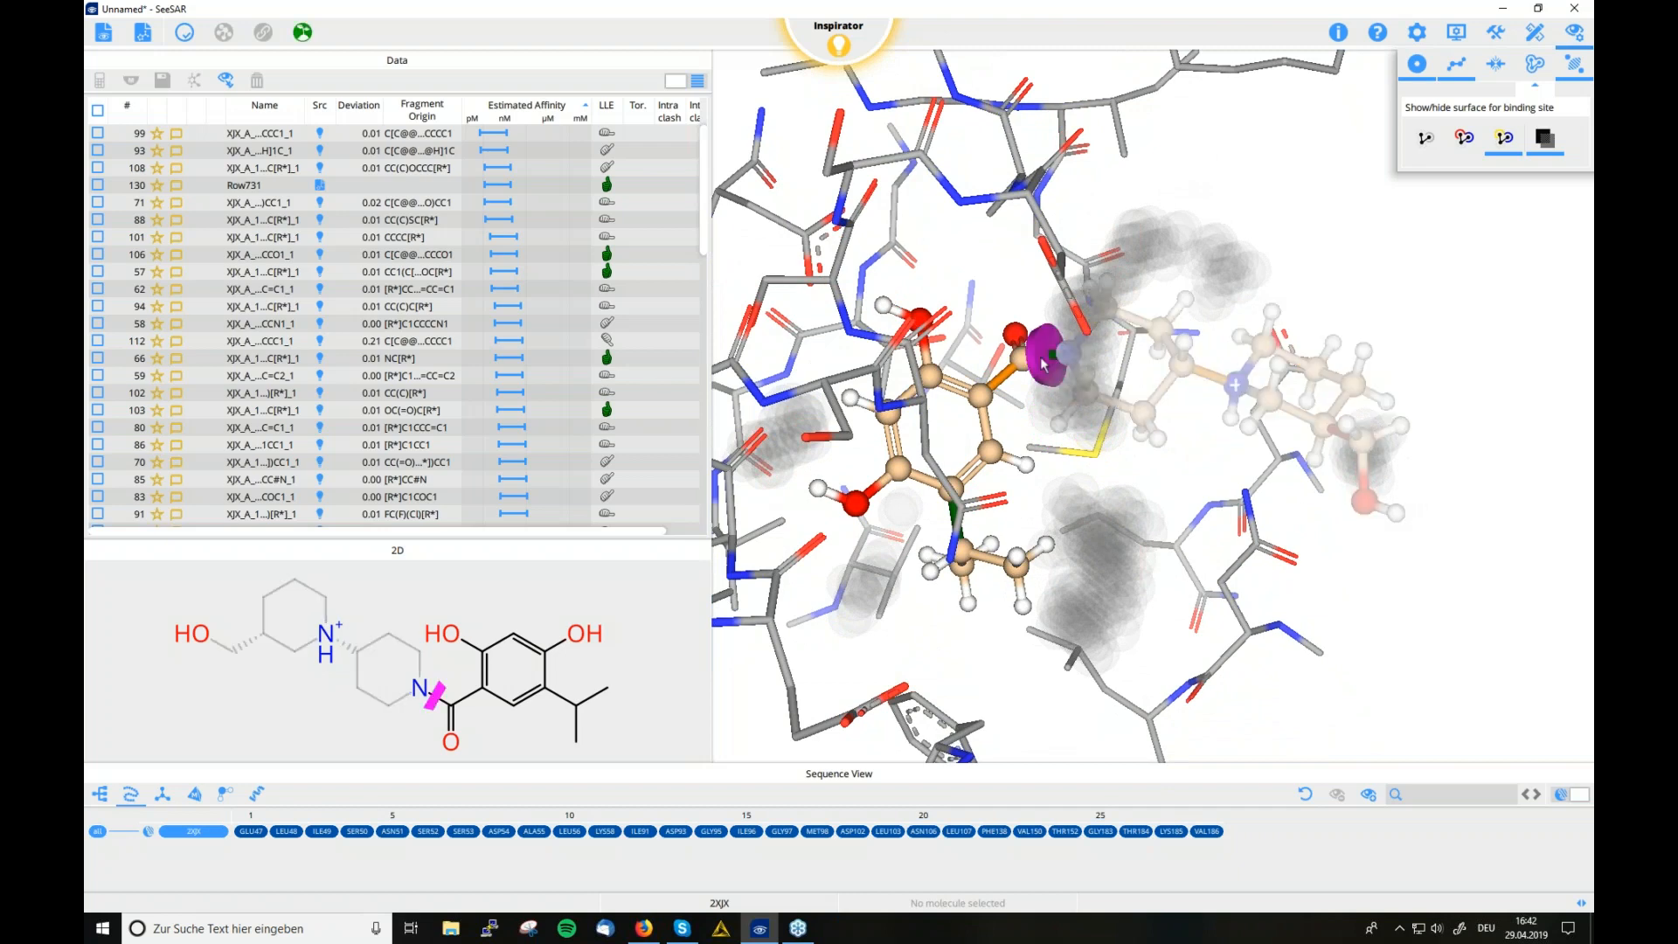
click(1217, 397)
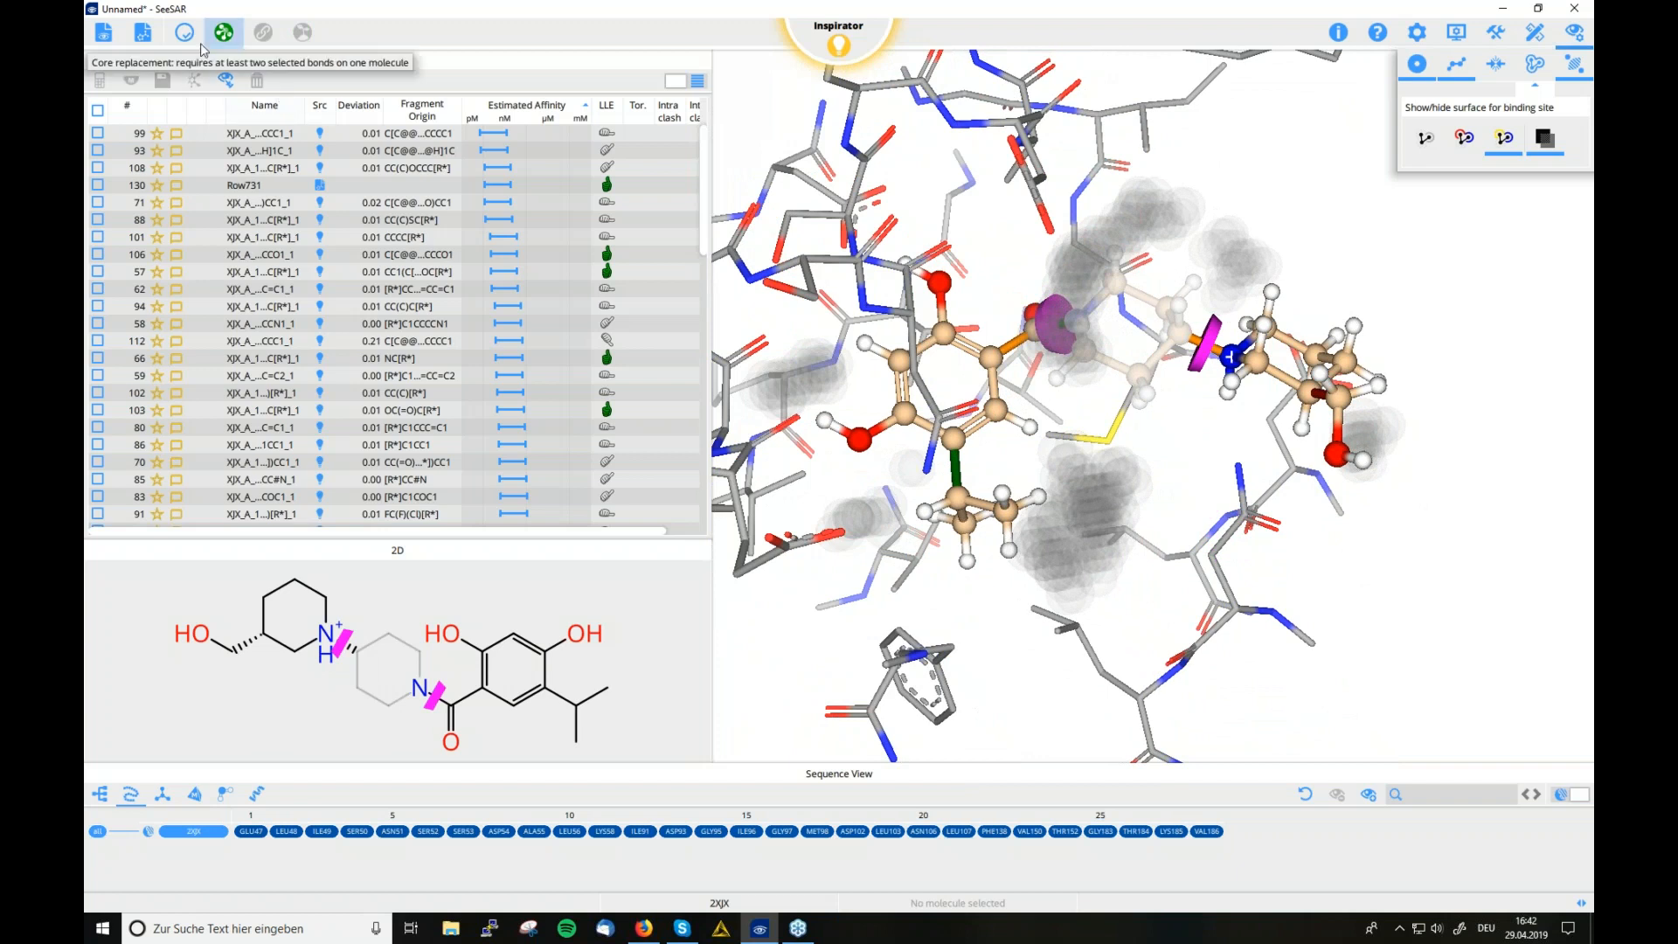
click(225, 33)
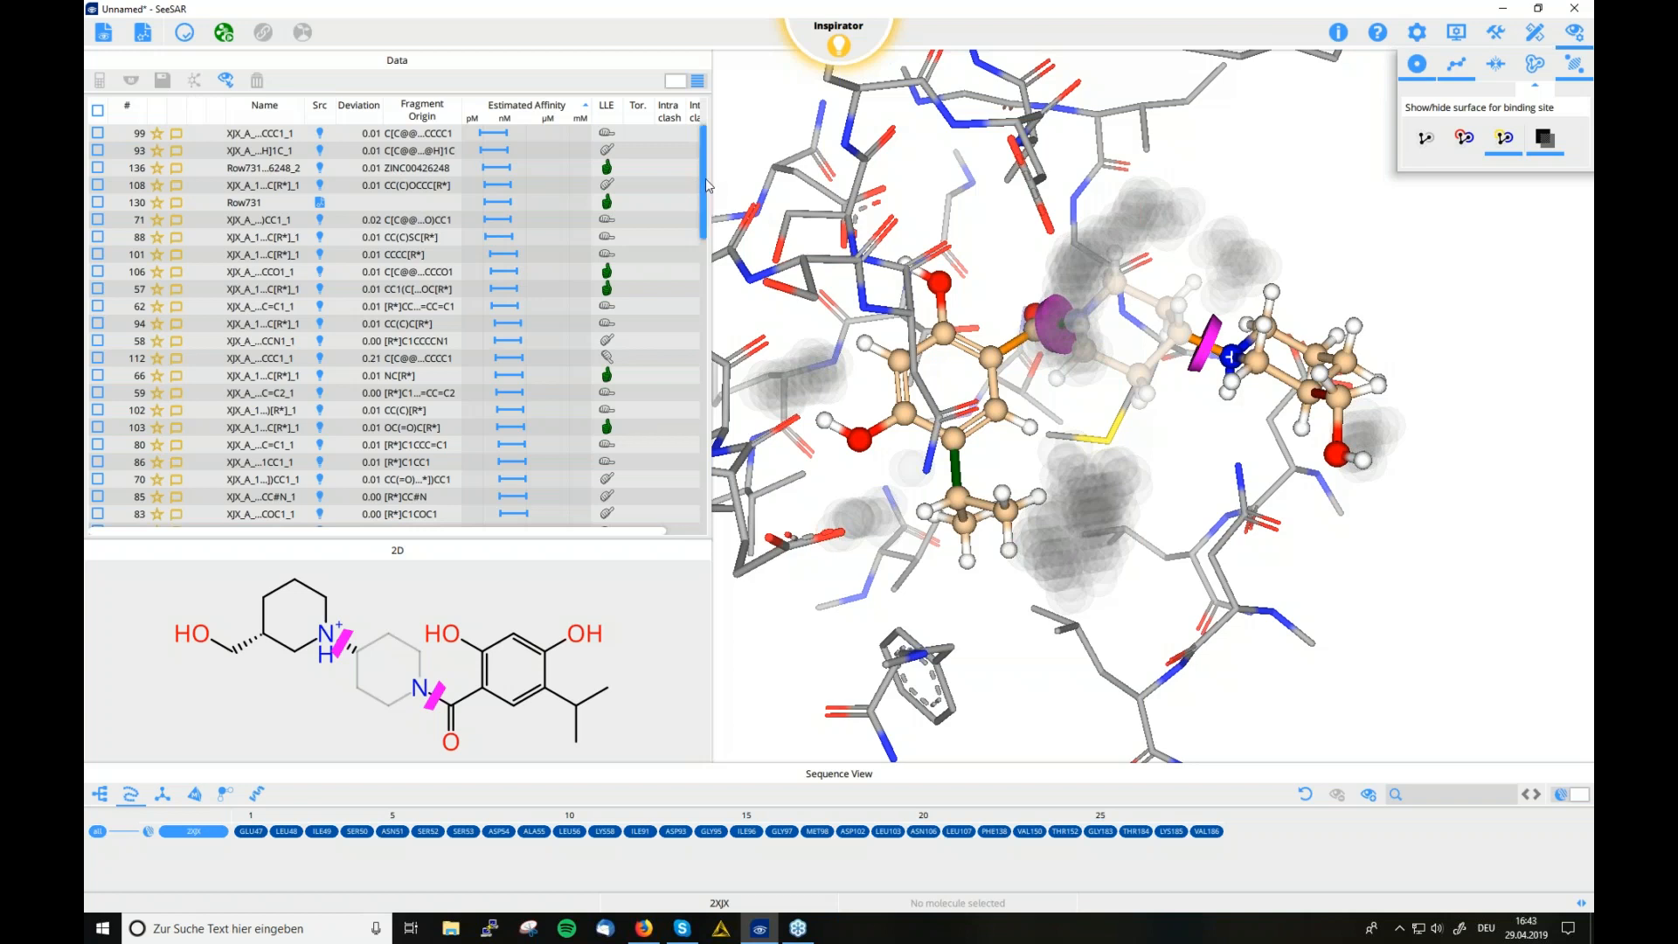
Sort the results by entry number and examine the Row731 core replacements ZINC12373546 and ZINC00426248 in the binding site
click(130, 111)
drag(703, 204, 727, 568)
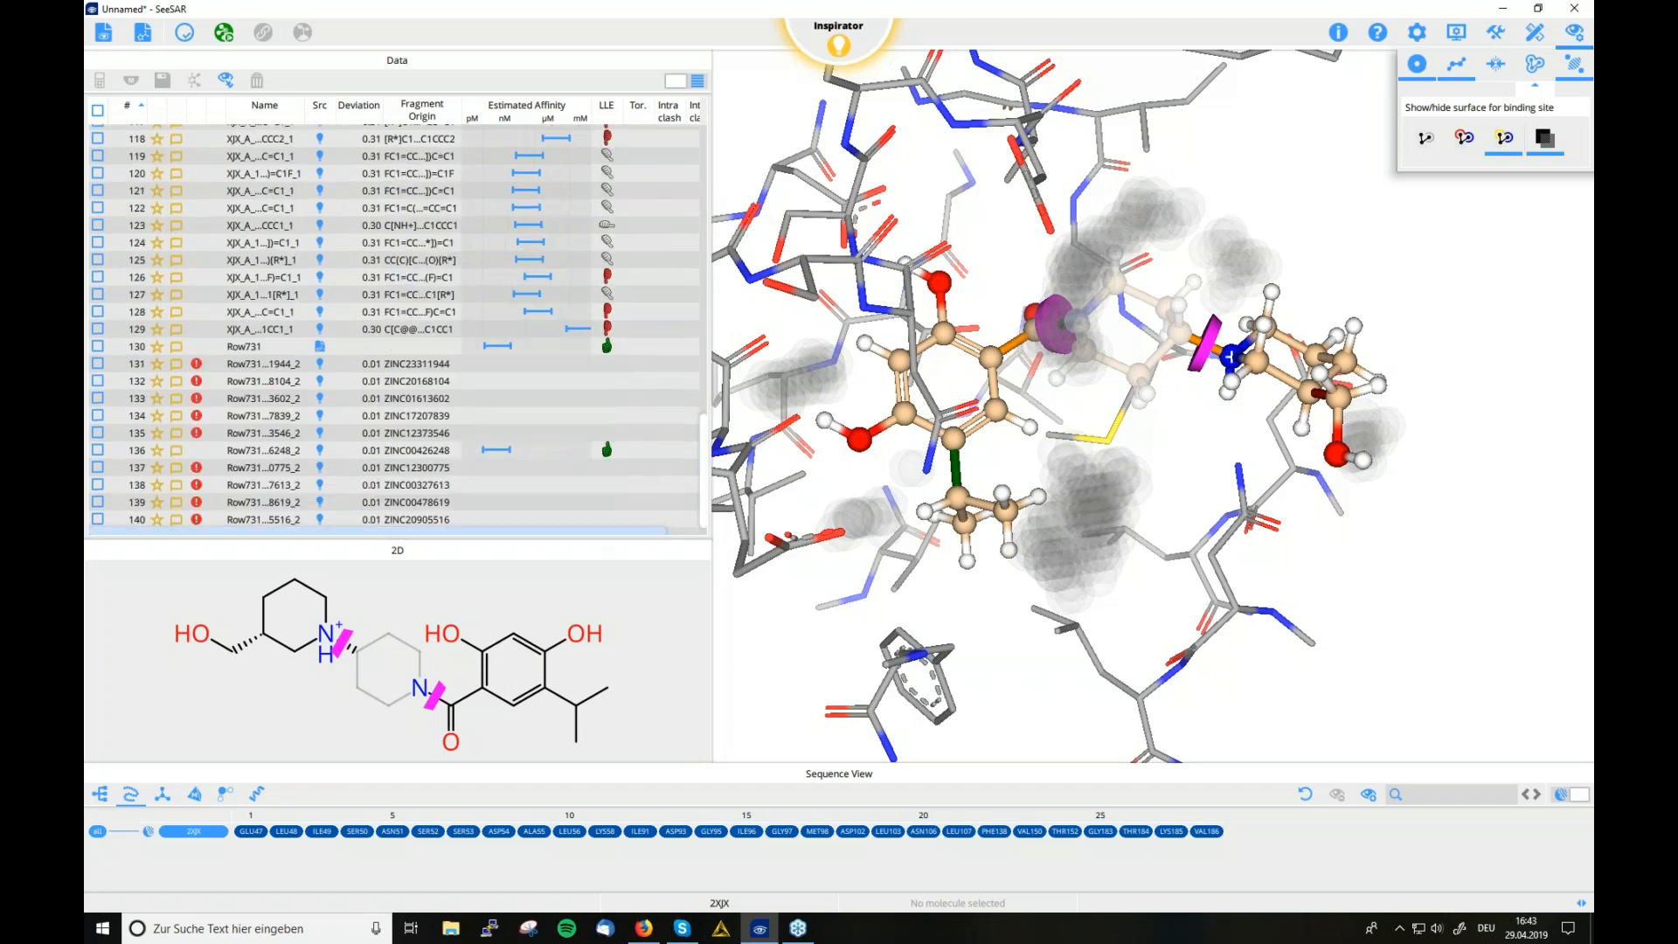
click(281, 434)
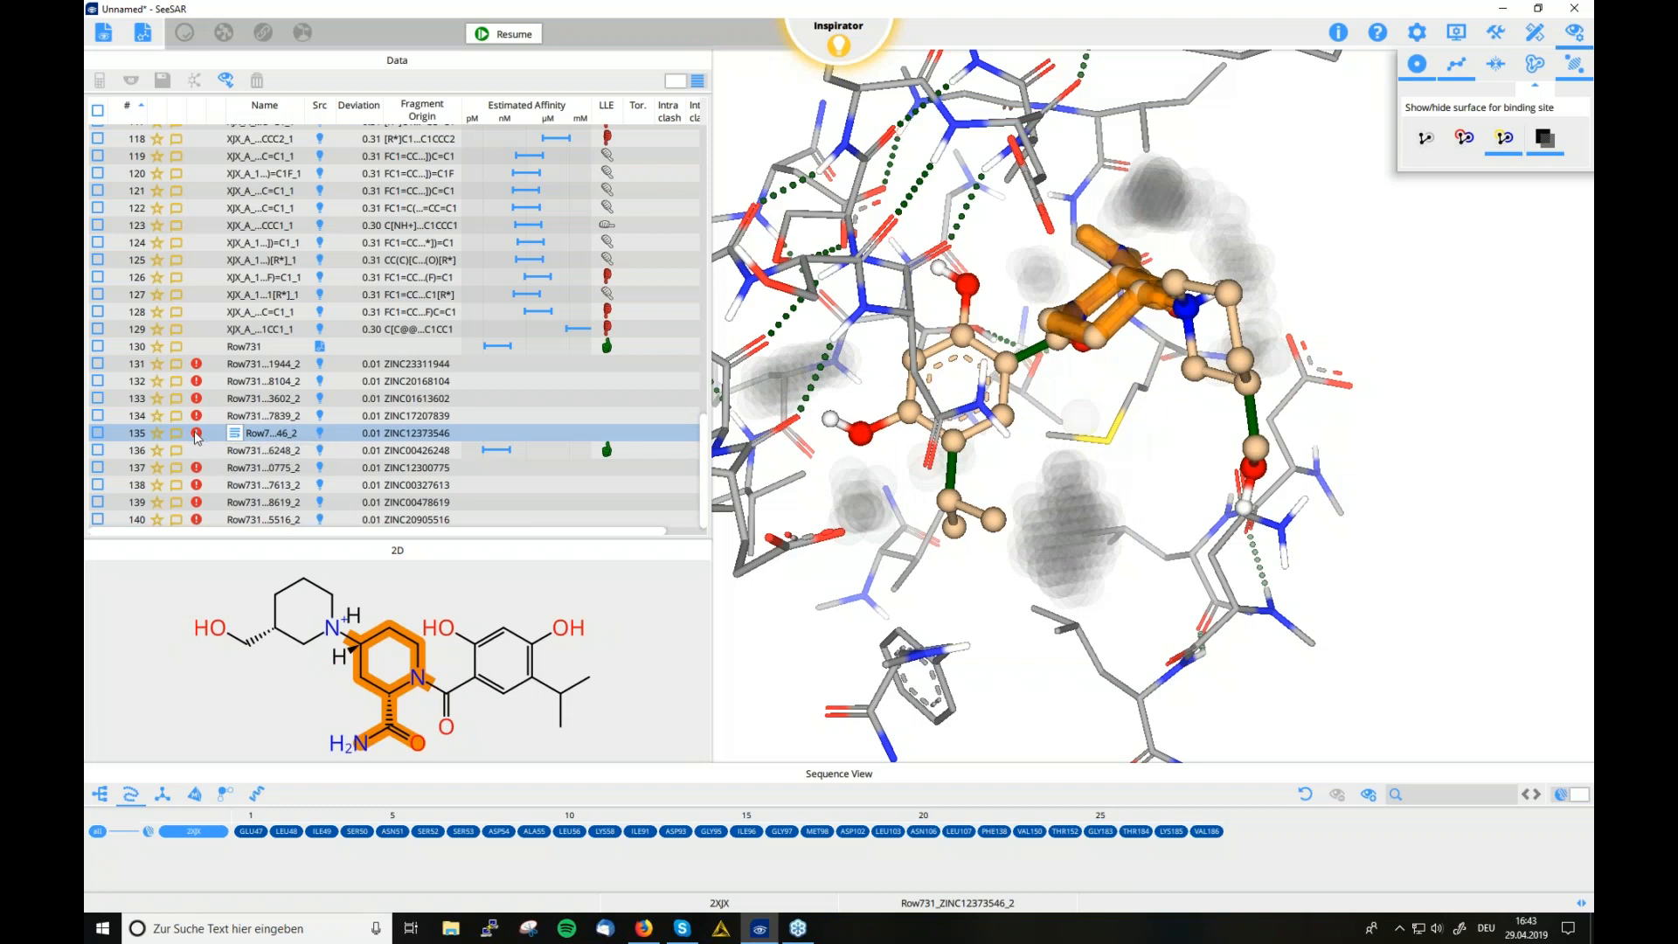
mouse_move(196, 434)
click(271, 451)
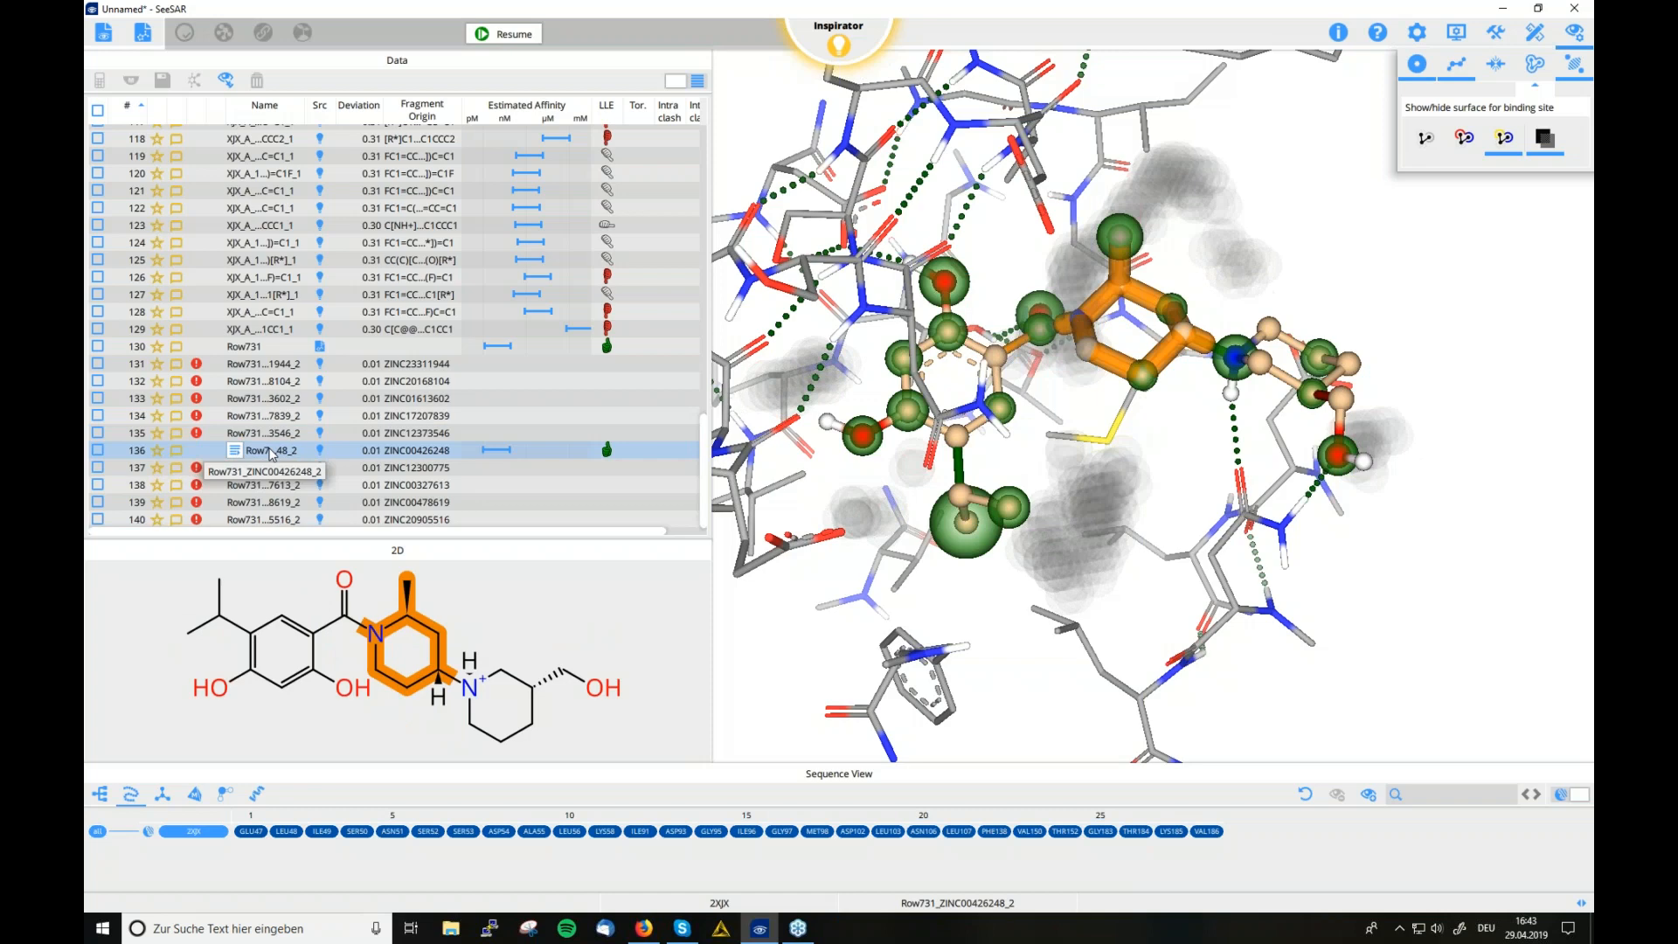
drag(1227, 483, 1206, 444)
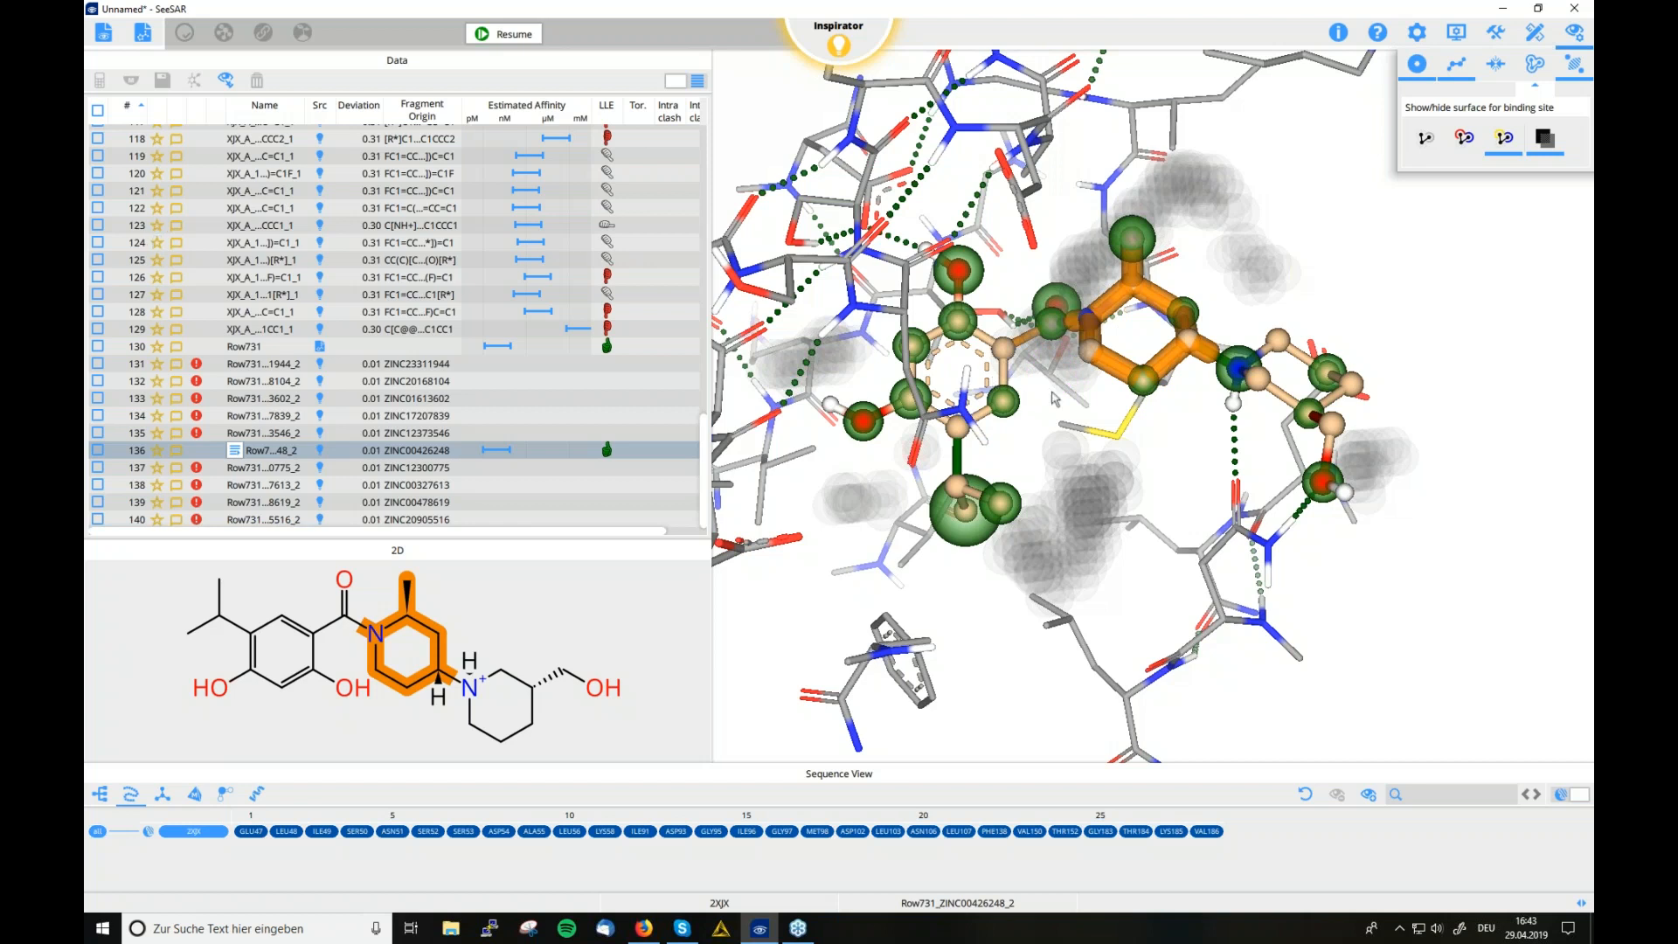
Extend the replaced core to include the carbonyl by moving the cut to the aryl–carbonyl bond, and rerun the core replacement
click(517, 37)
drag(926, 359, 1038, 378)
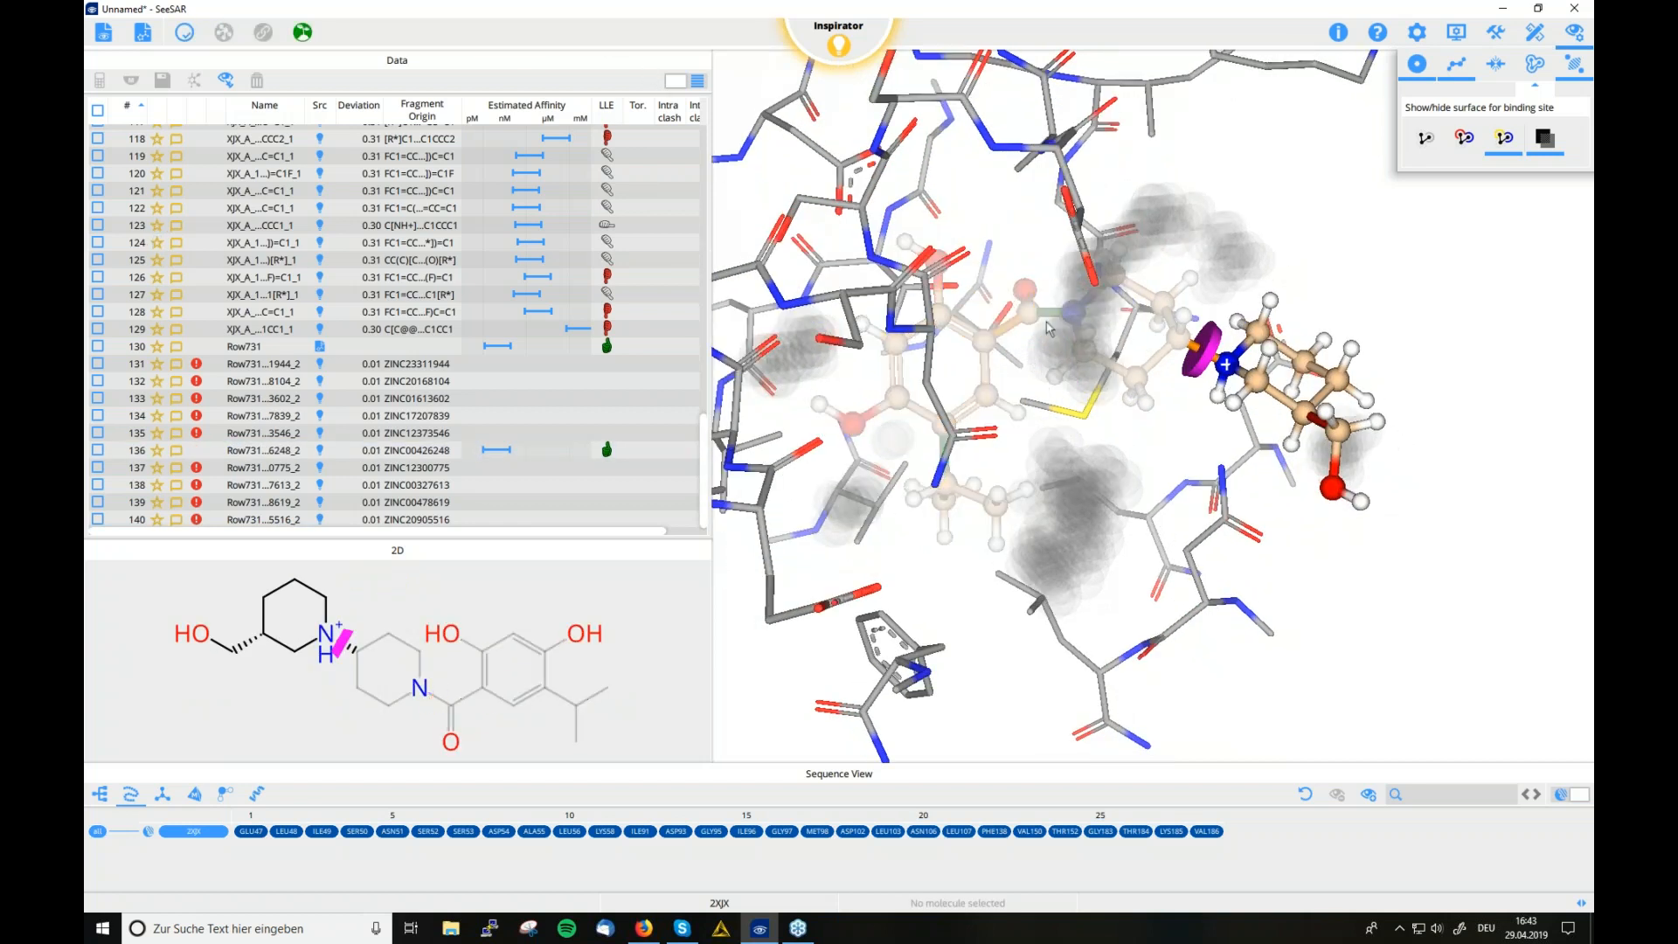
click(1011, 330)
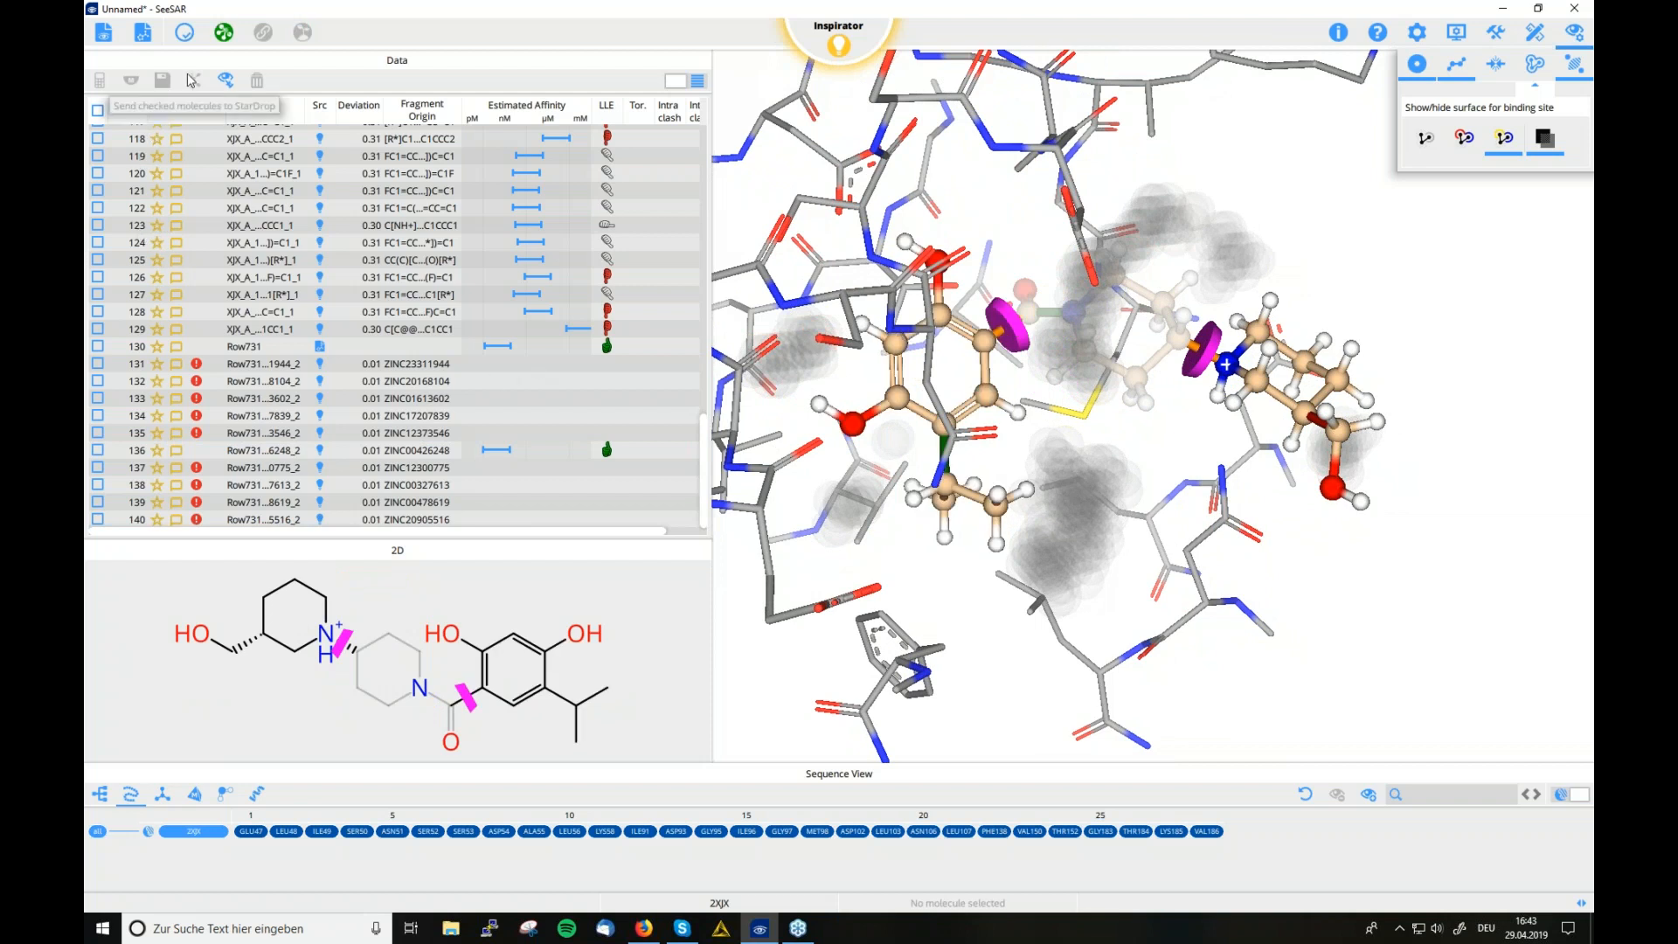
click(222, 38)
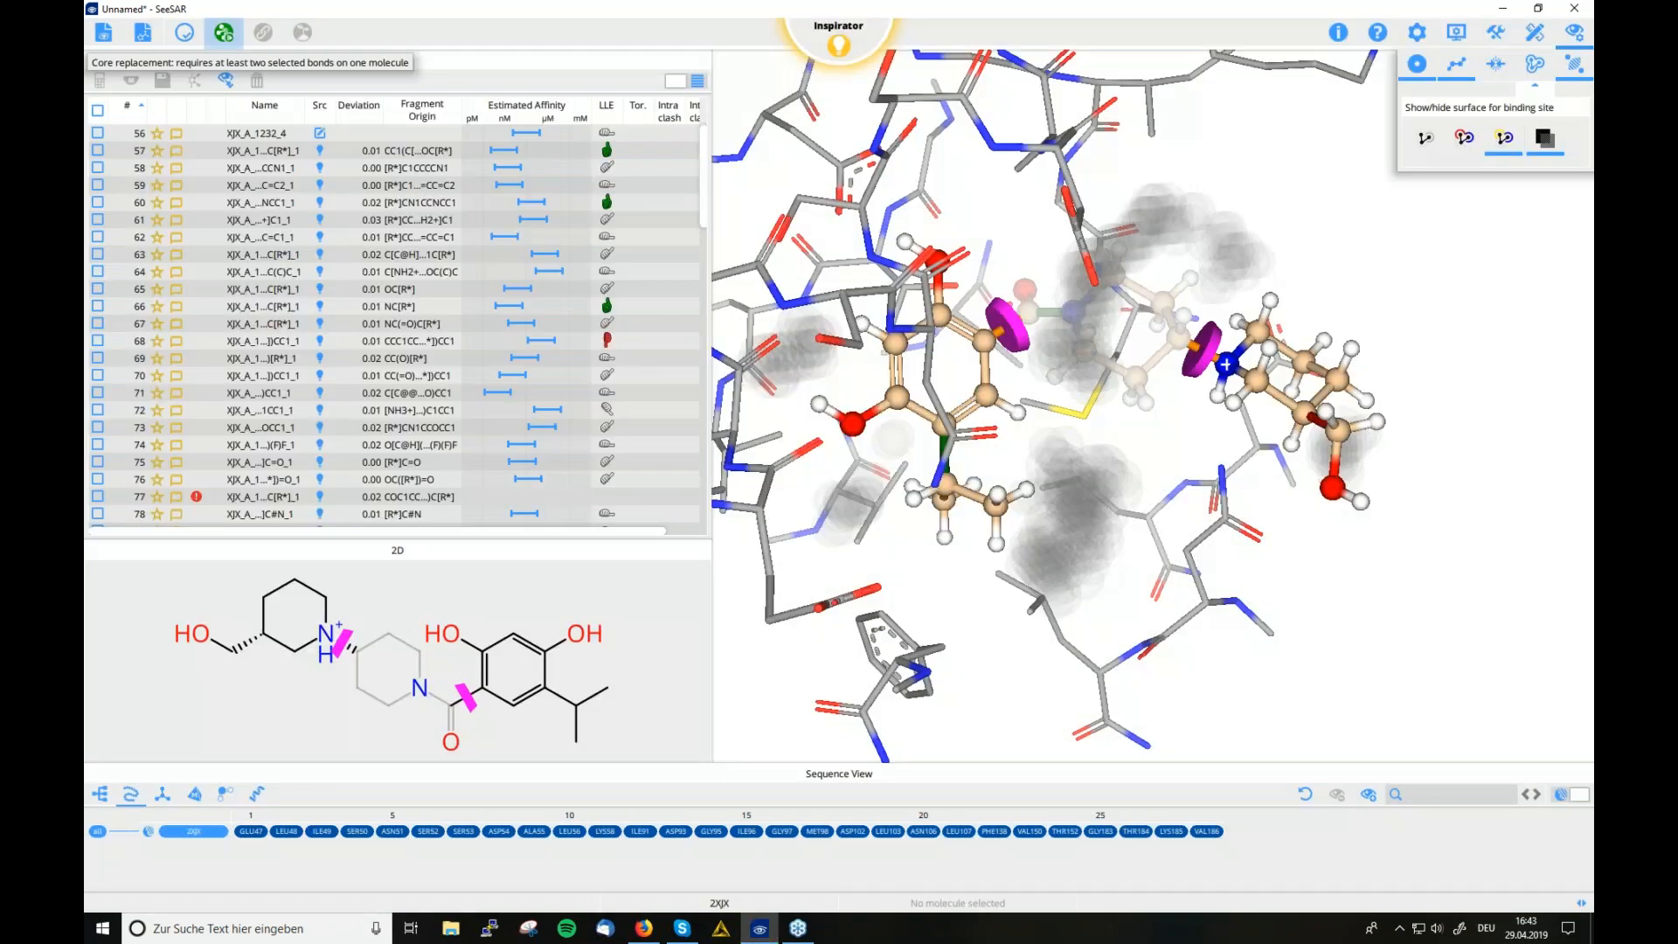
Examine the new core replacements in entries 150, 147, 142, 143 and 145 for their fit in the binding site
scroll(349, 506, down, 12)
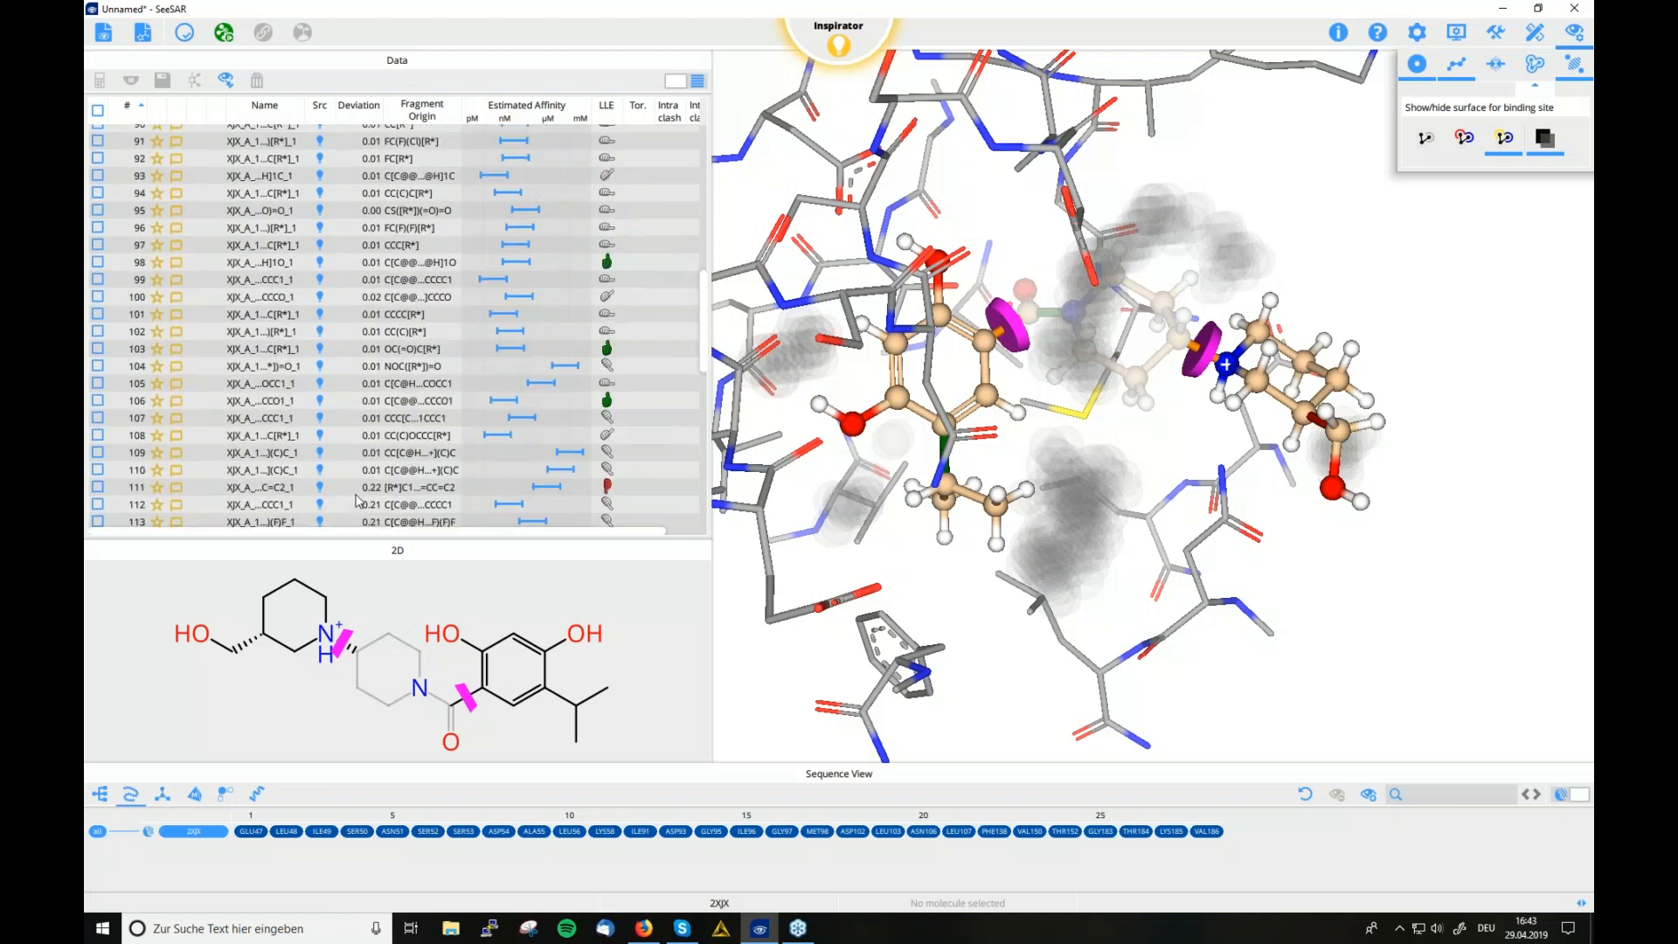
drag(703, 349, 704, 516)
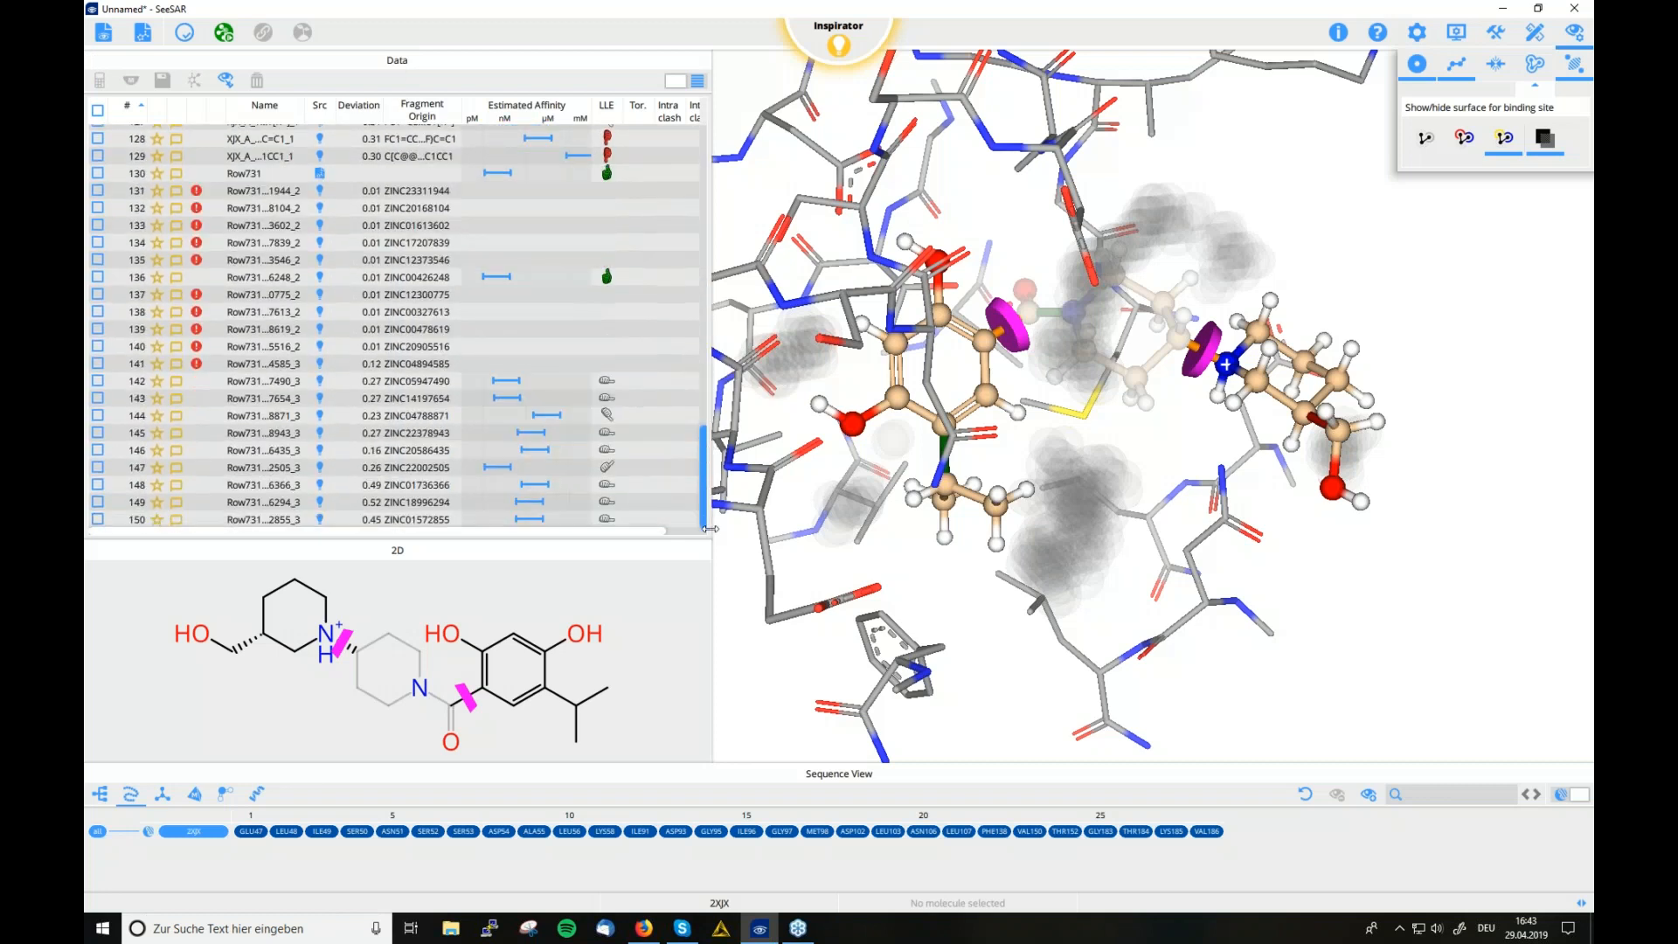
click(427, 521)
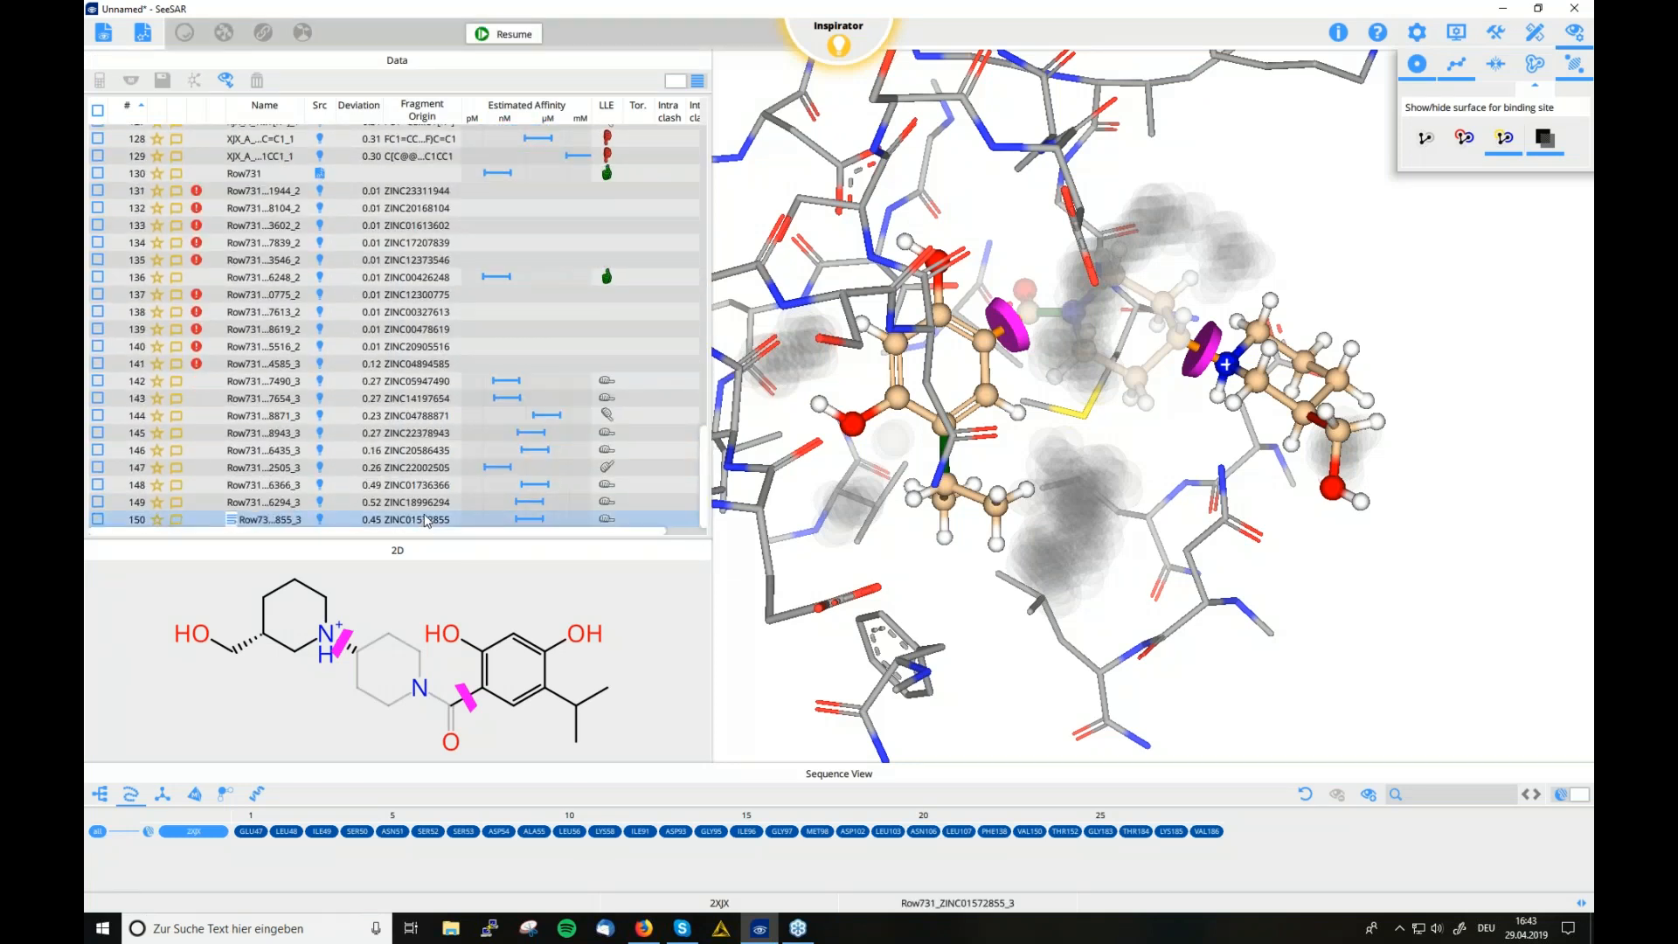
click(419, 469)
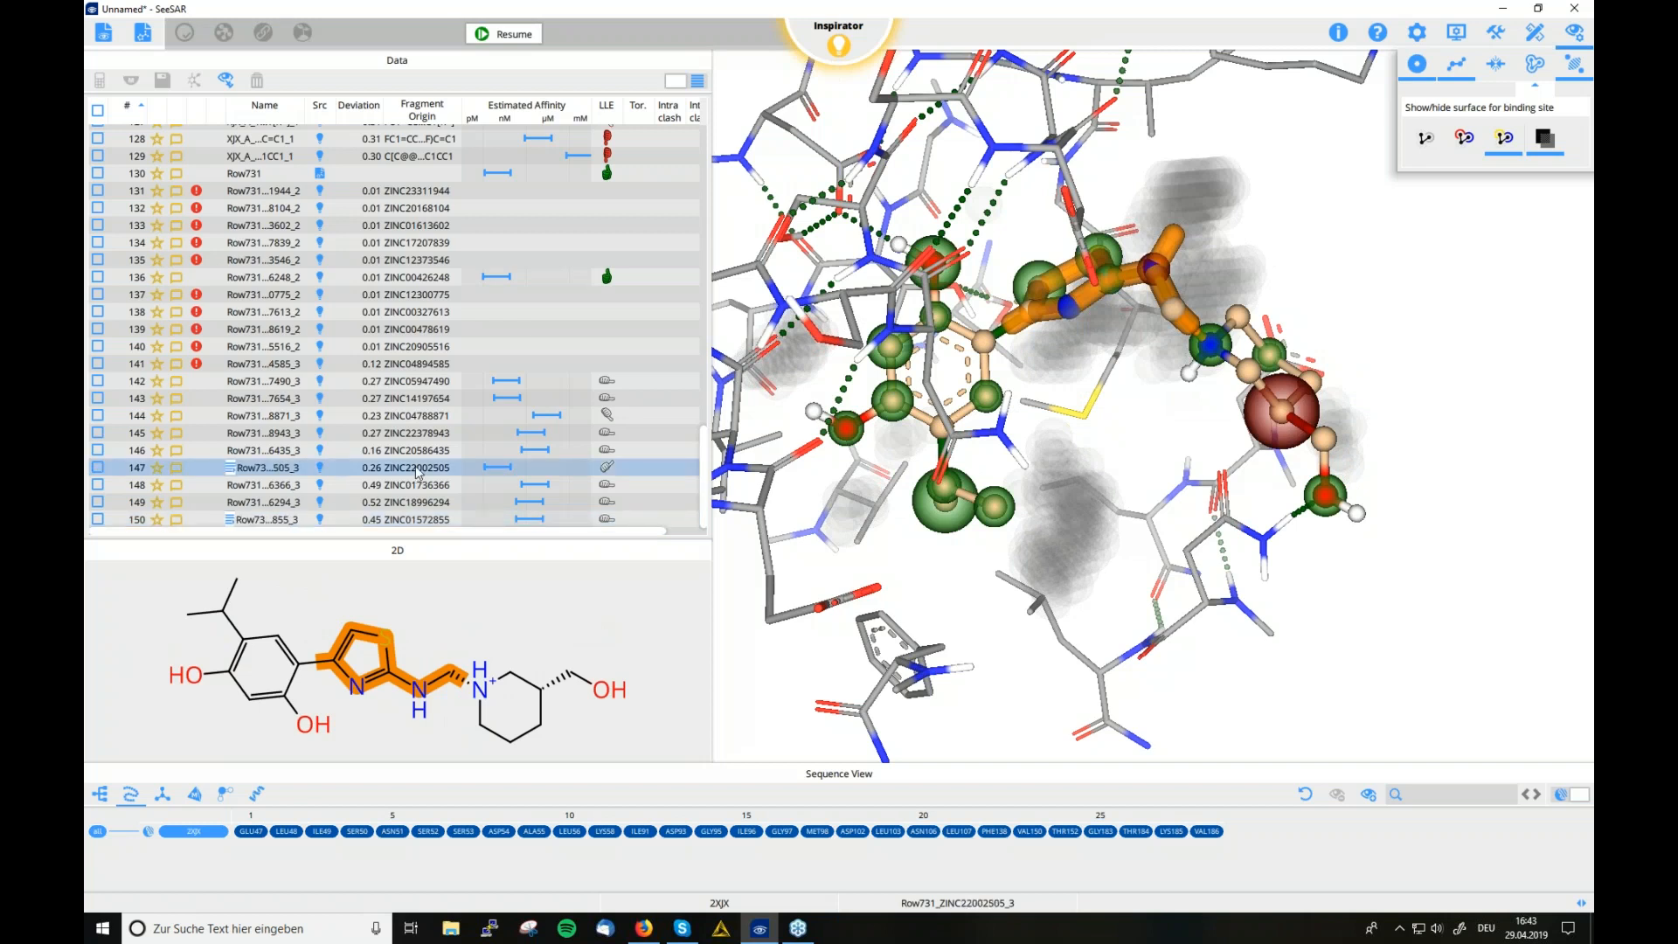
drag(1080, 444, 1066, 474)
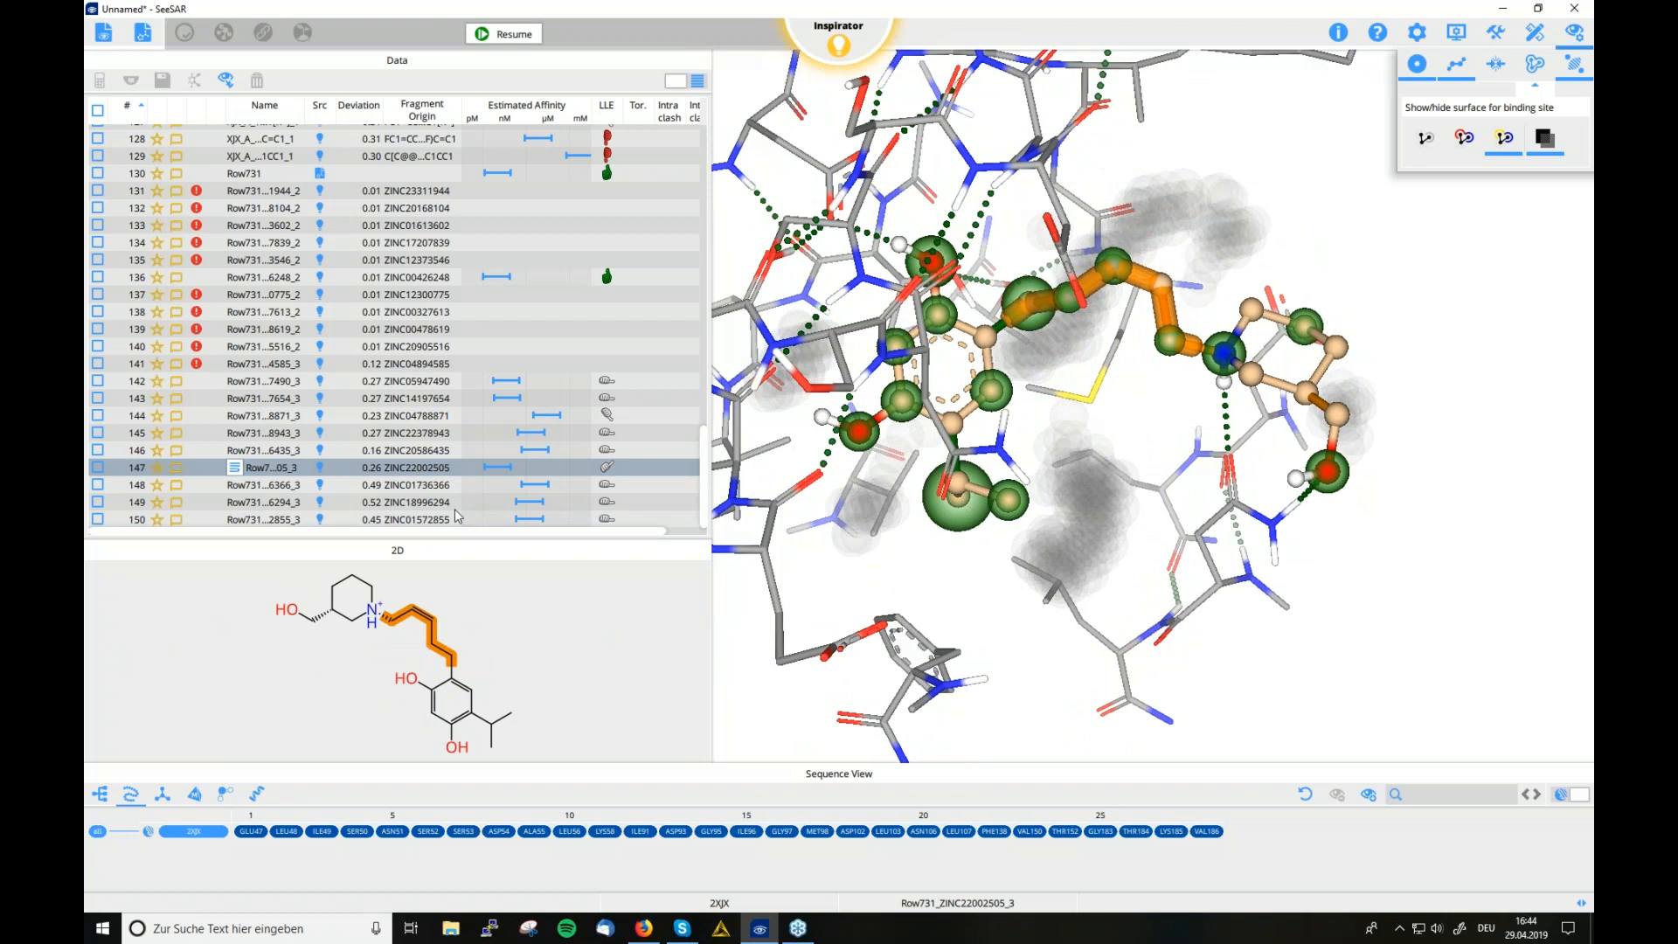
click(407, 385)
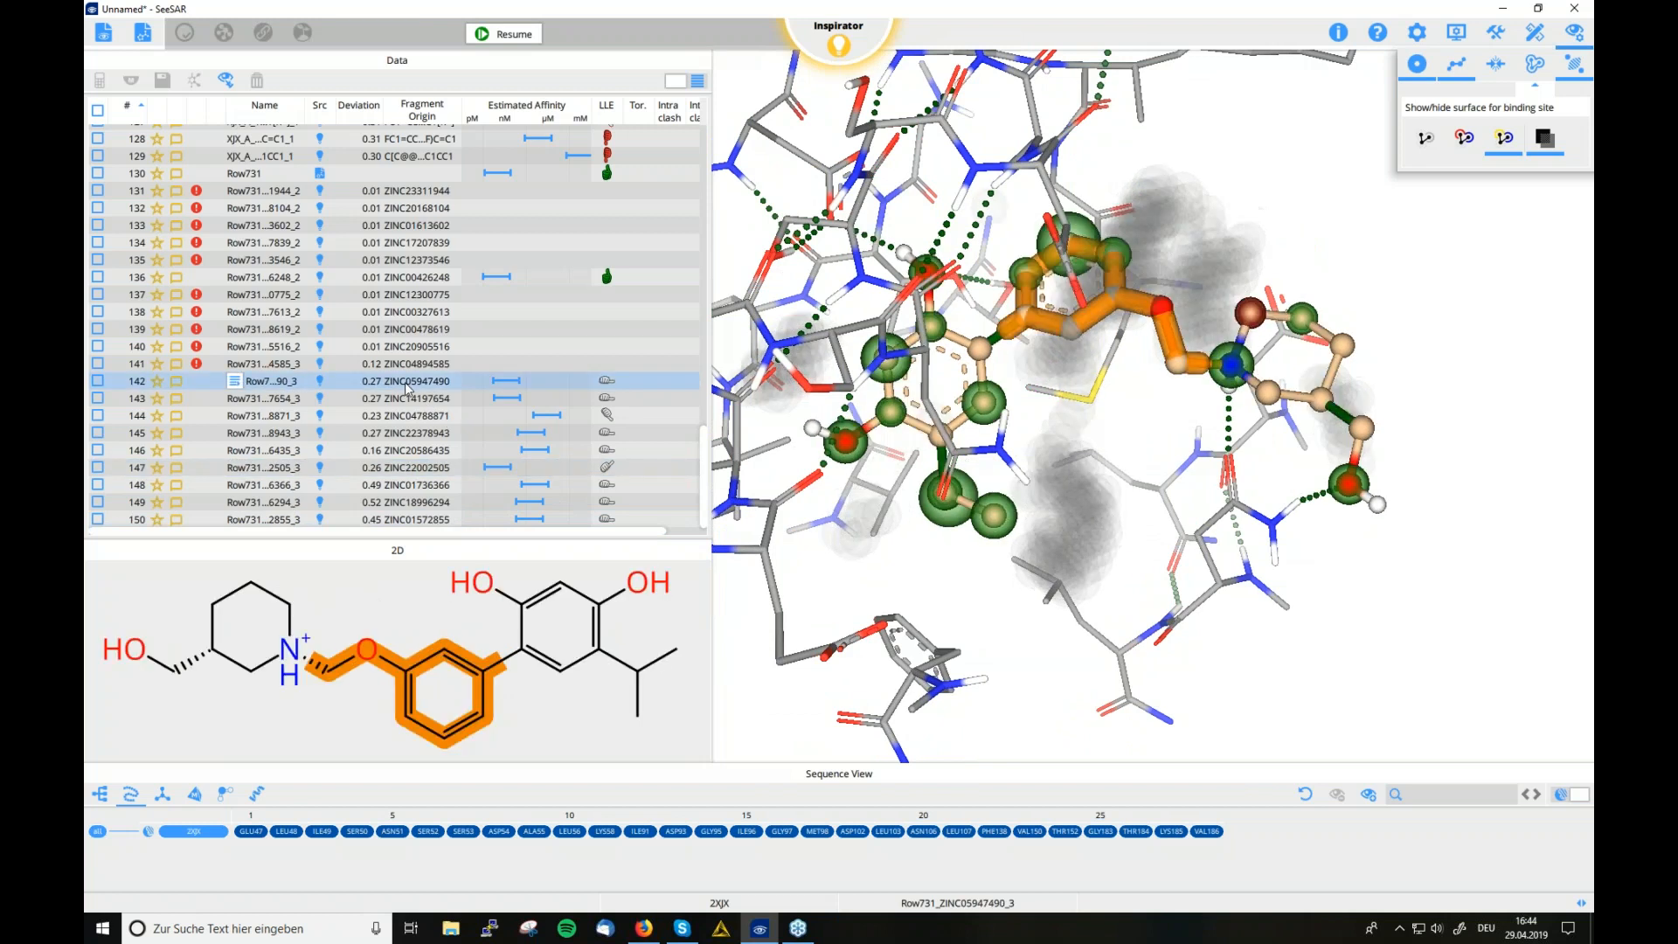
click(394, 402)
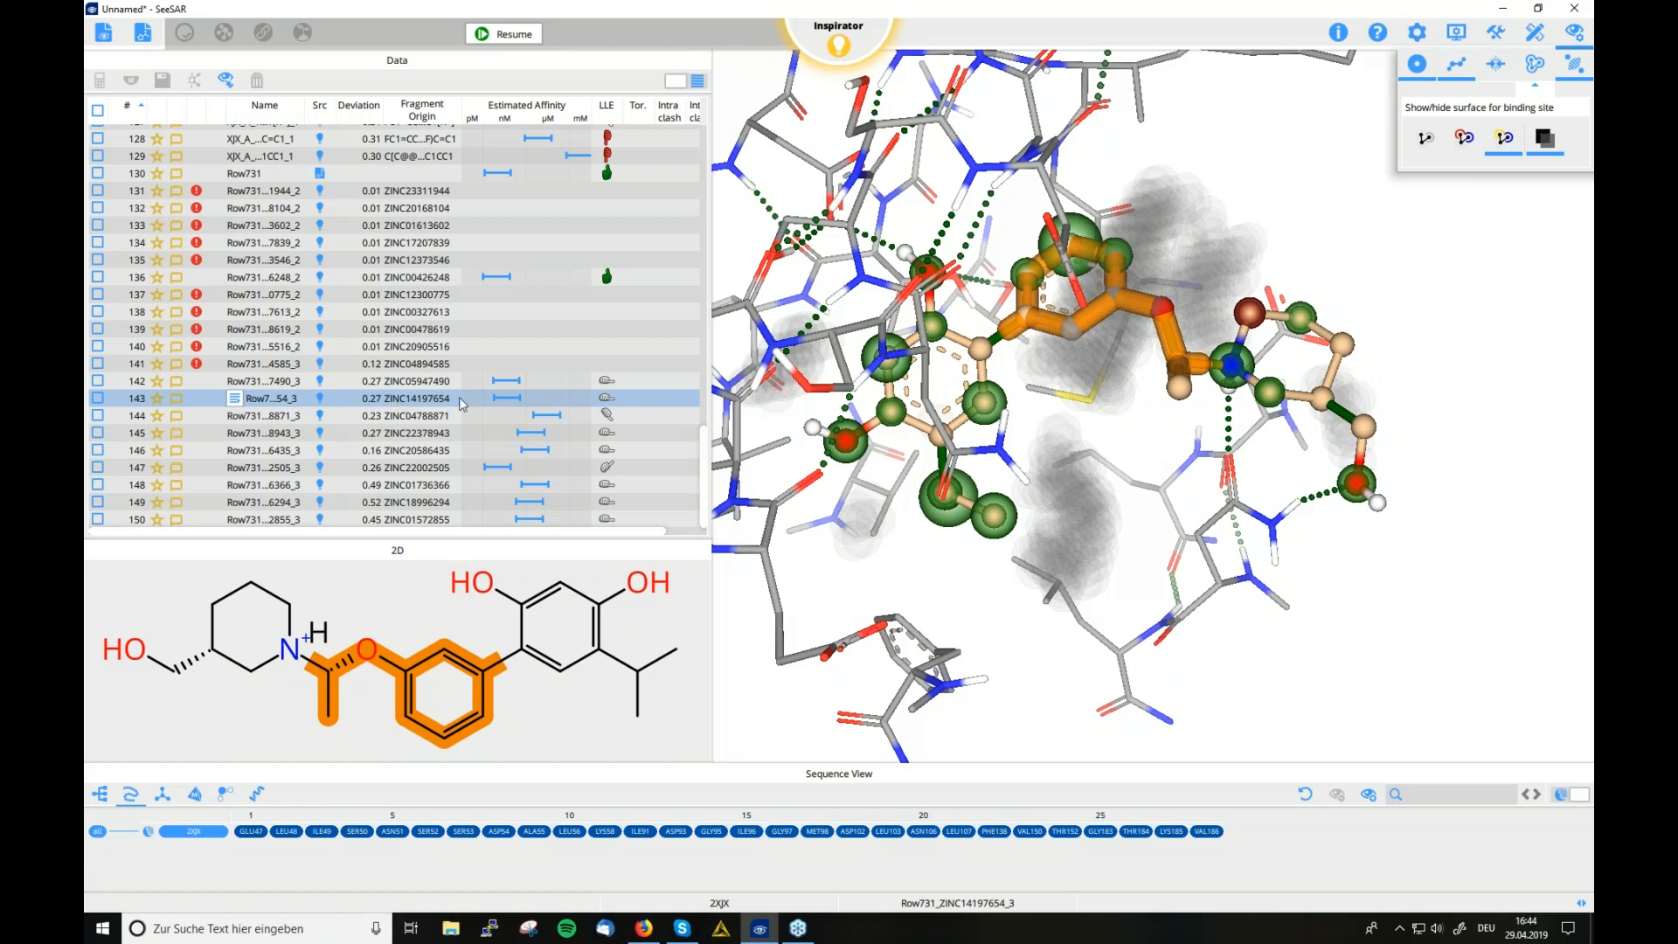
click(425, 433)
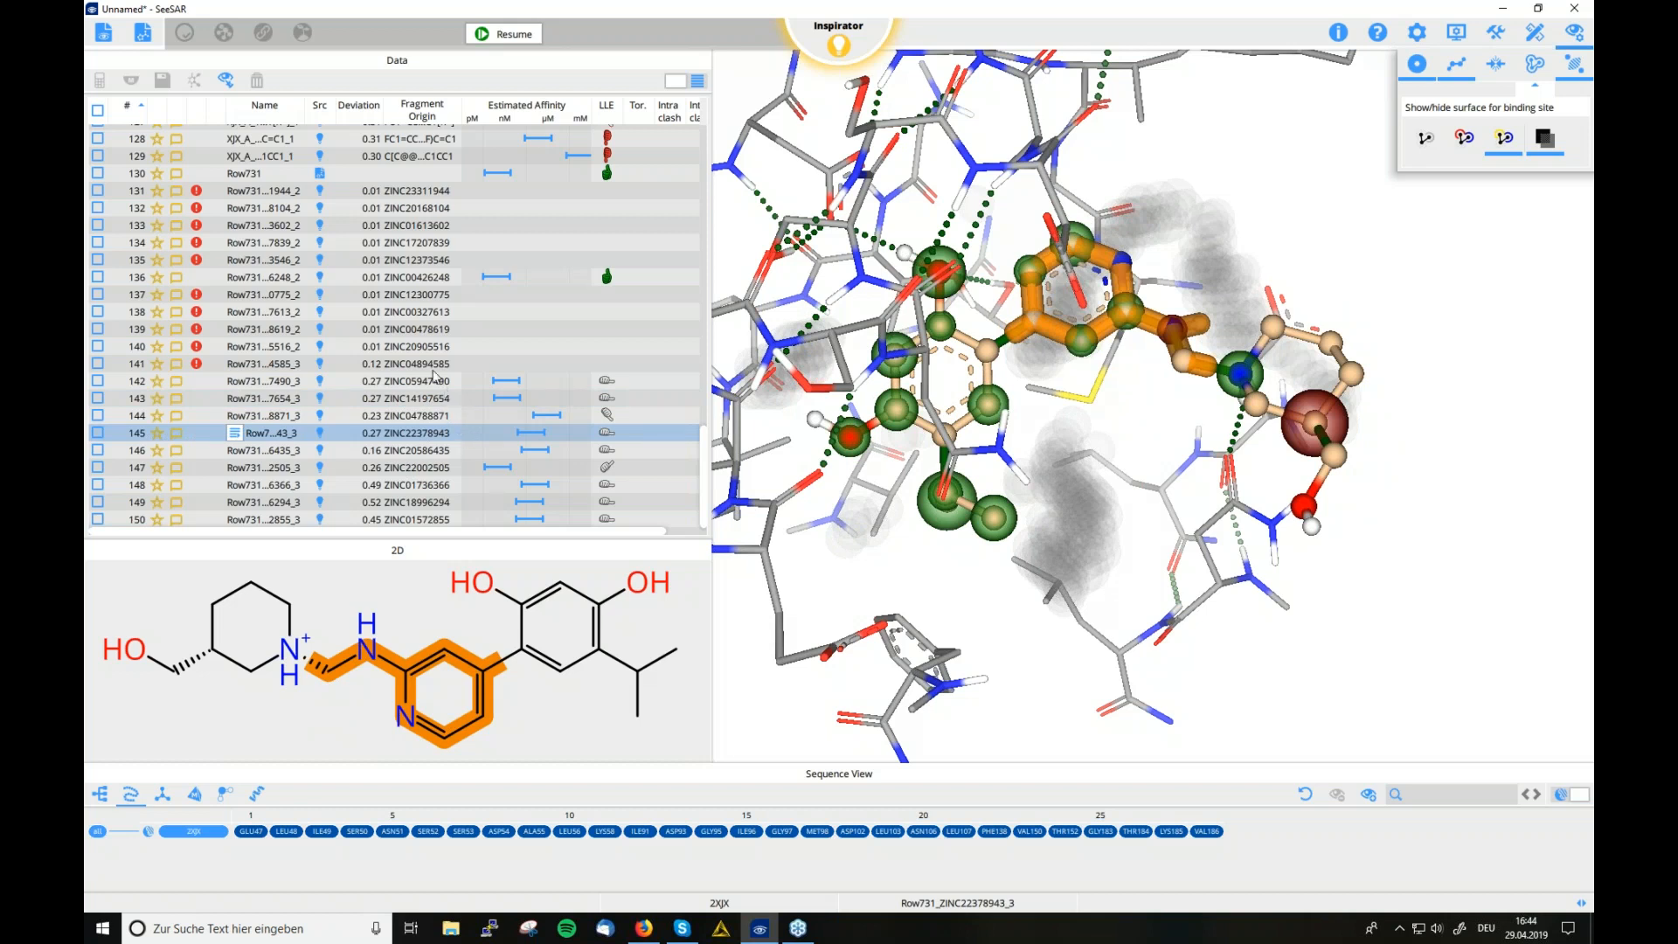
Resume the Inspirator query, view the ReCore index download page in the browser from the Inspirator settings, and return to SeeSAR
click(503, 33)
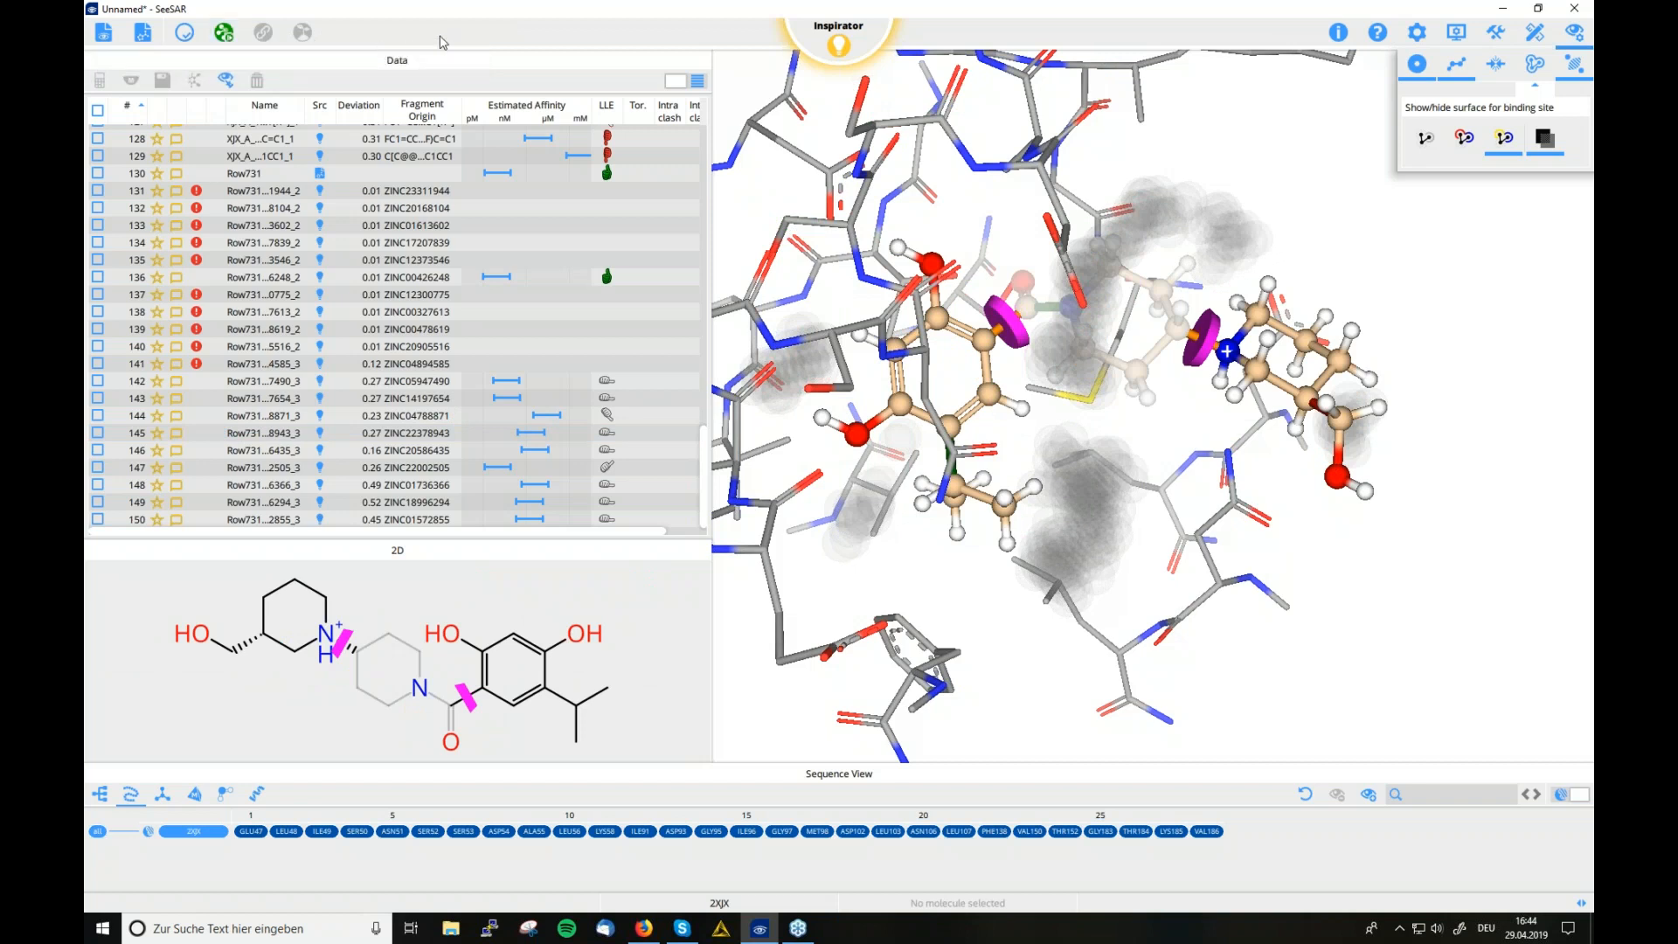
click(1417, 35)
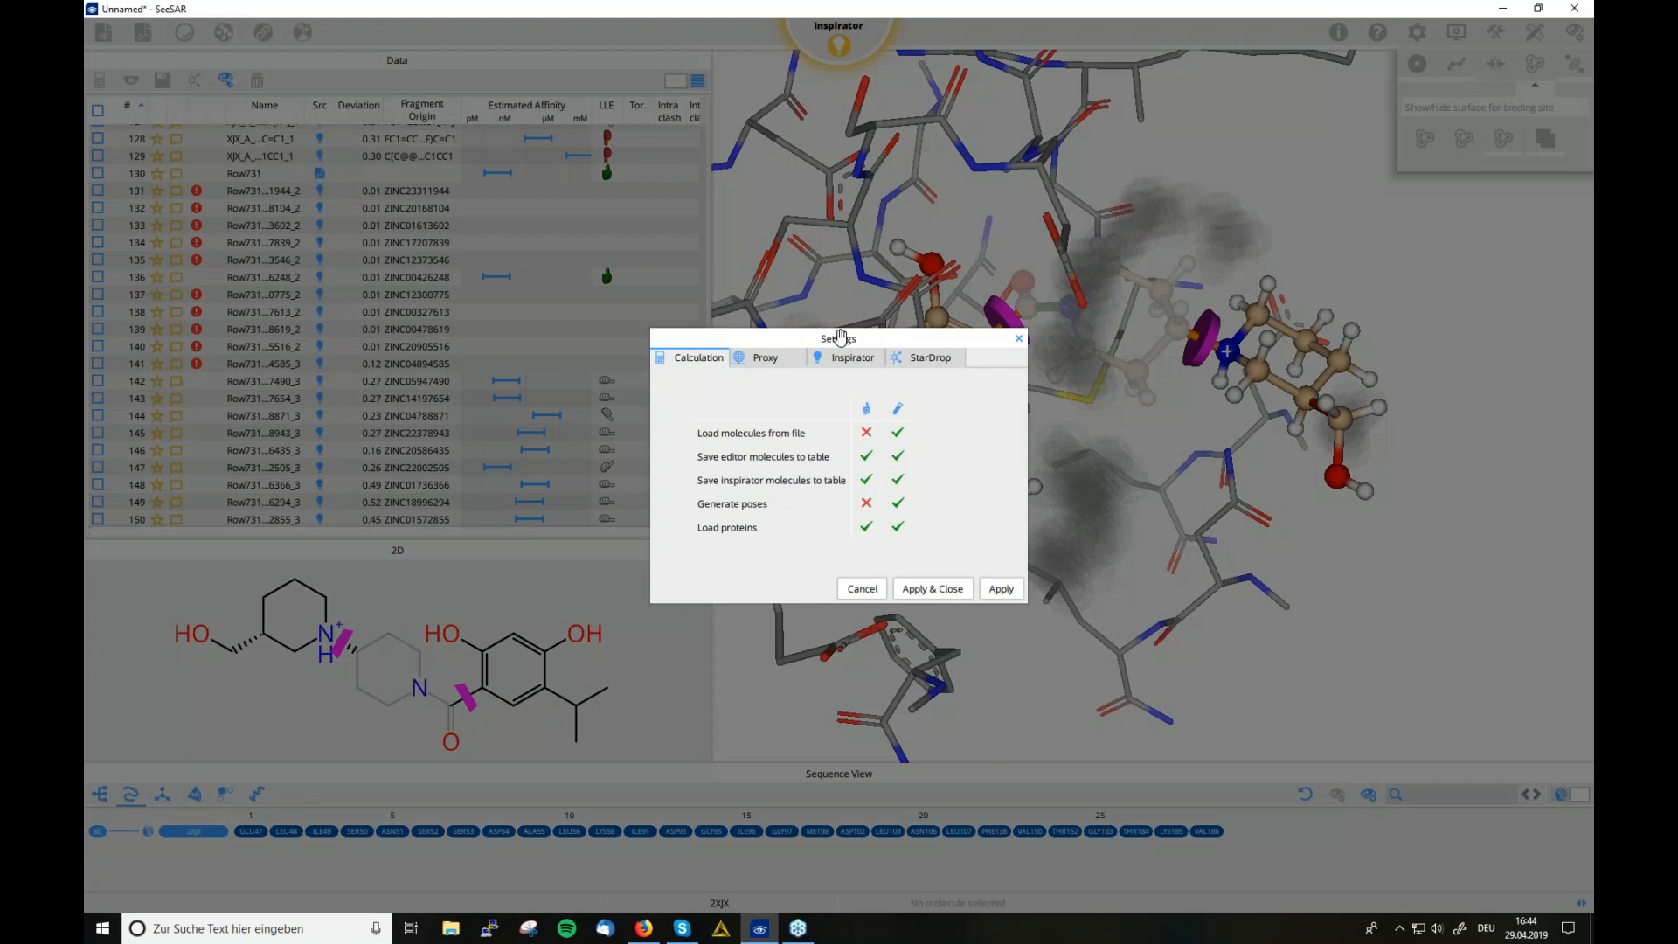
click(846, 359)
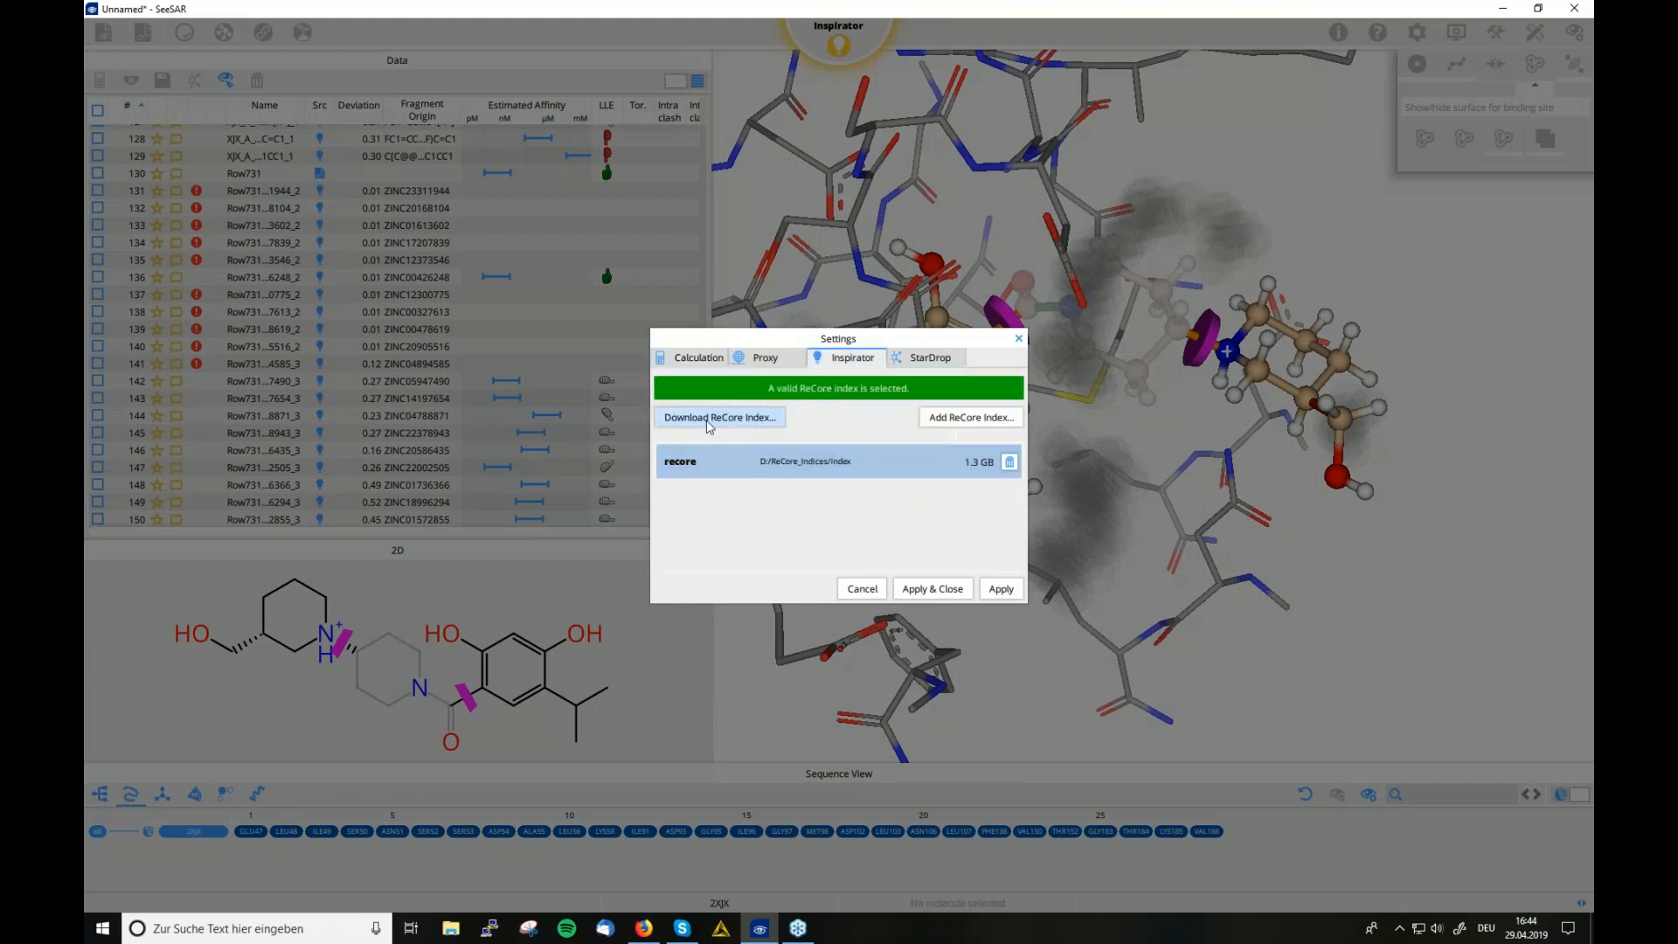
click(770, 418)
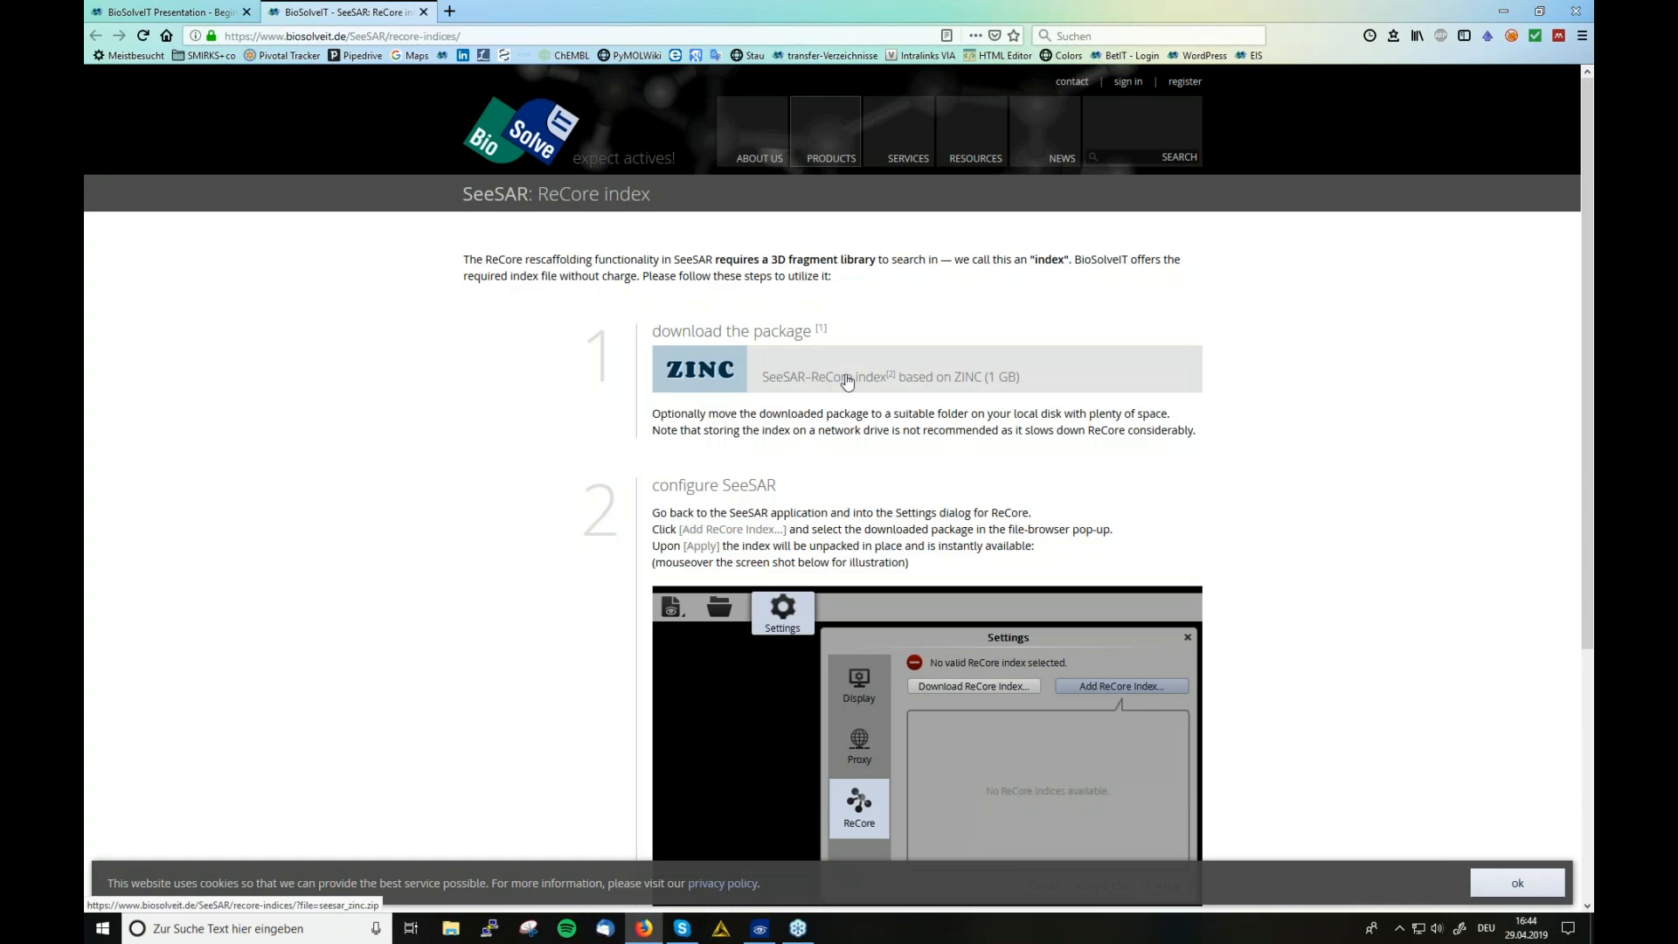
click(1503, 9)
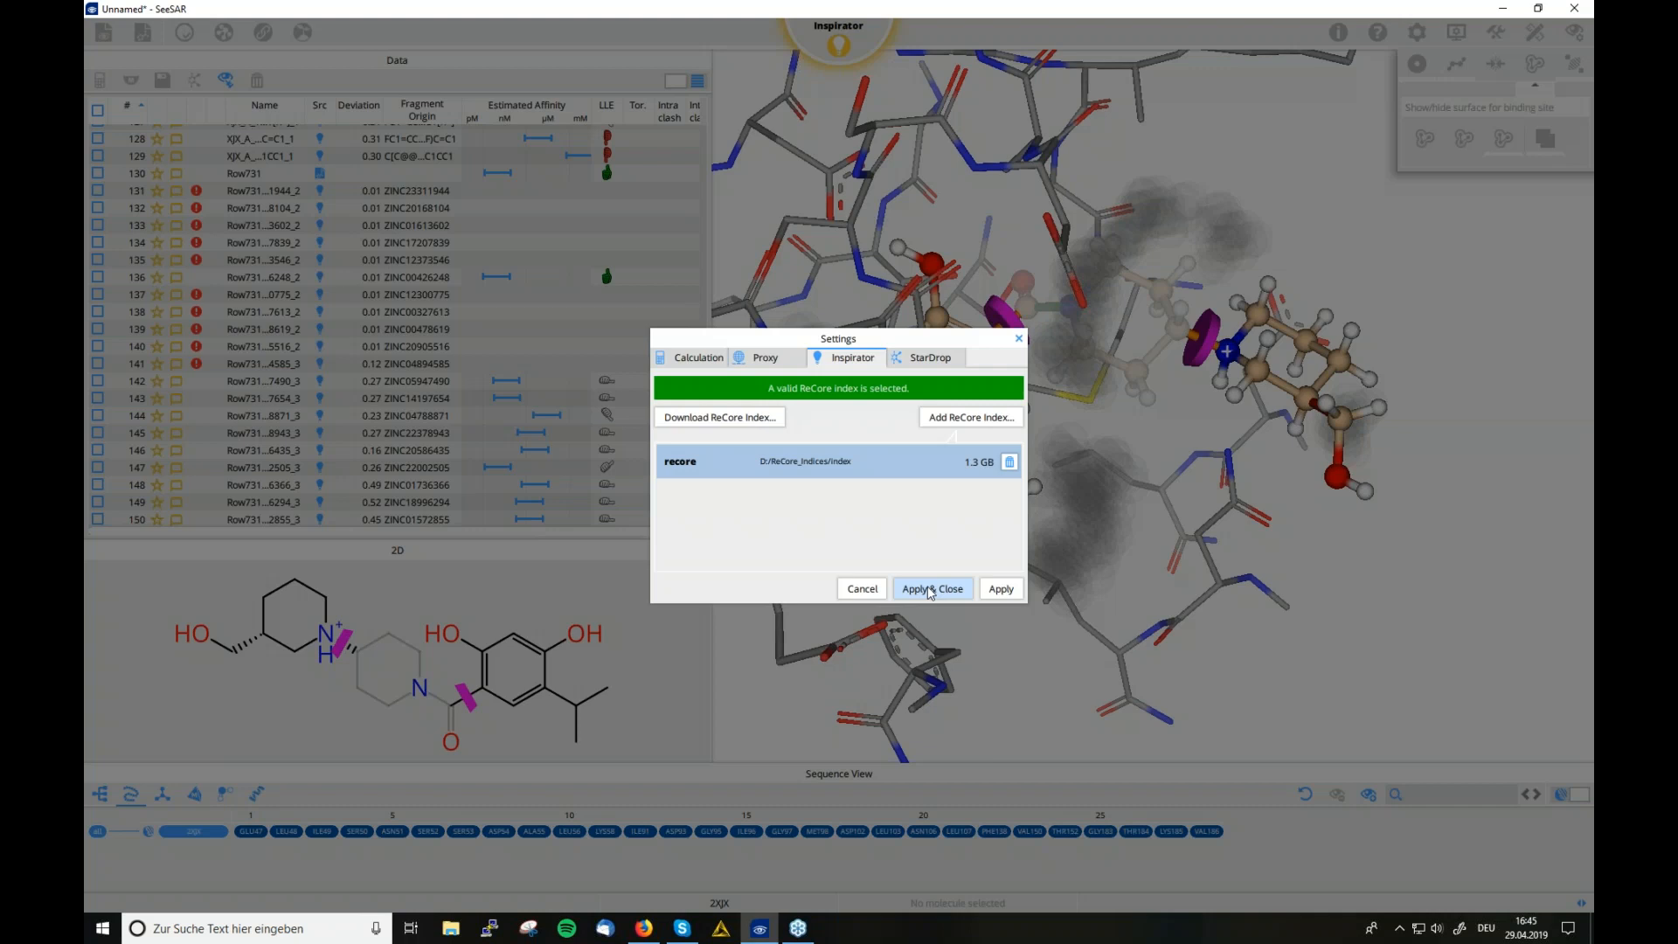
Apply and close the ReCore index settings, and clear the current query and results from the Inspirator mode
click(930, 591)
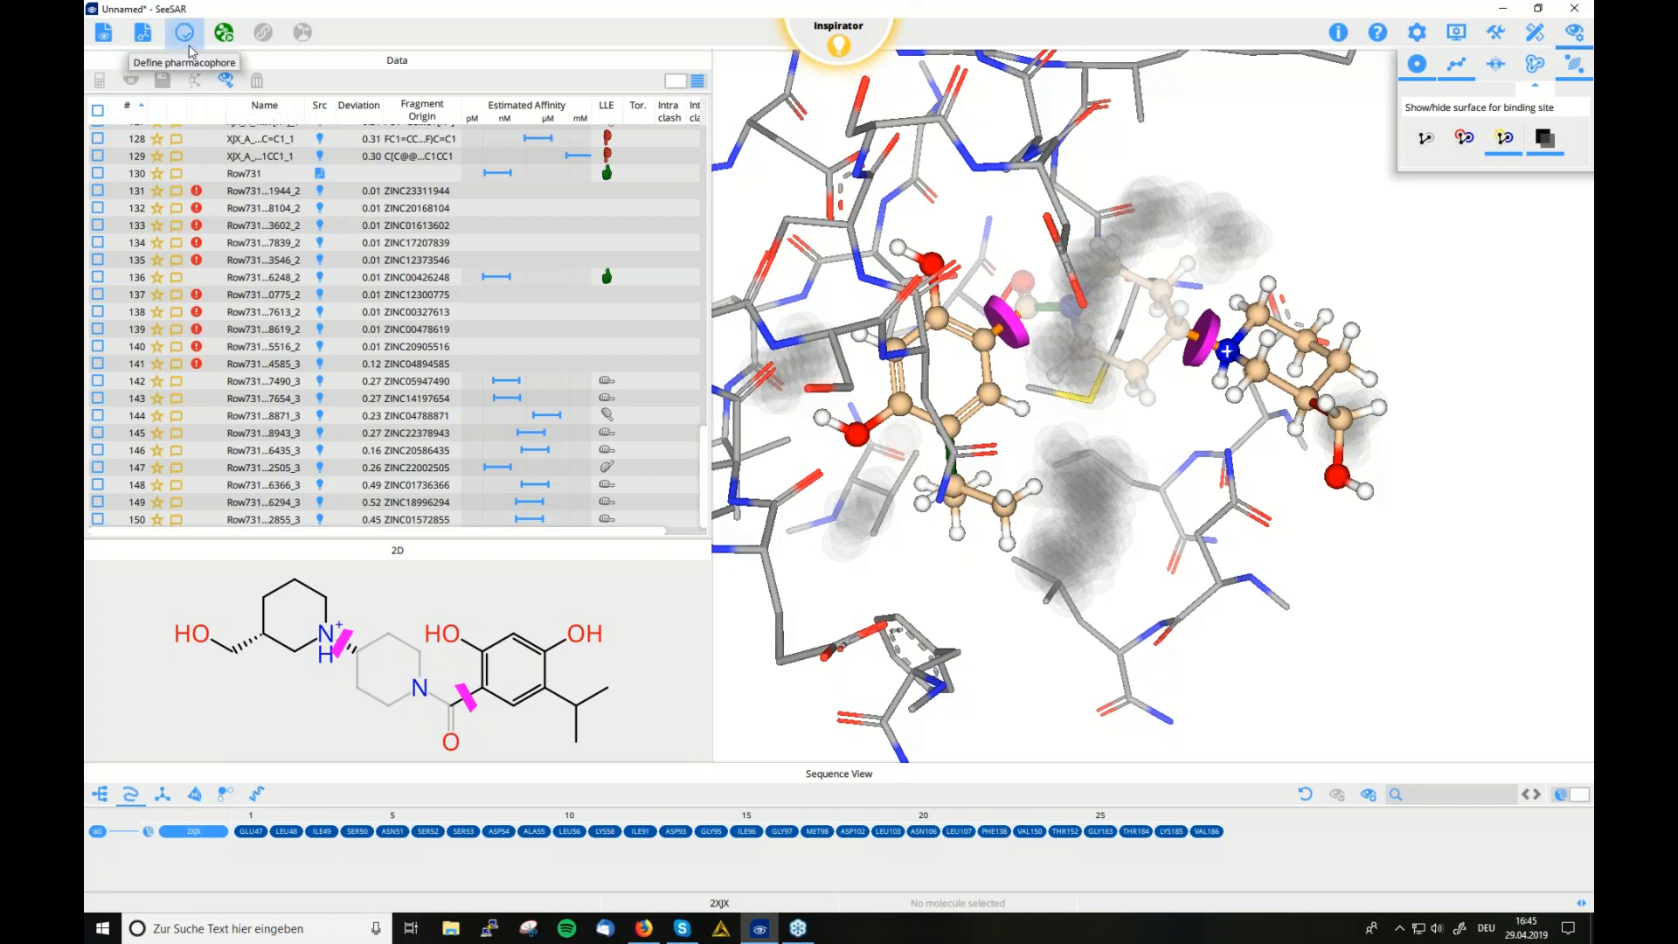
click(144, 36)
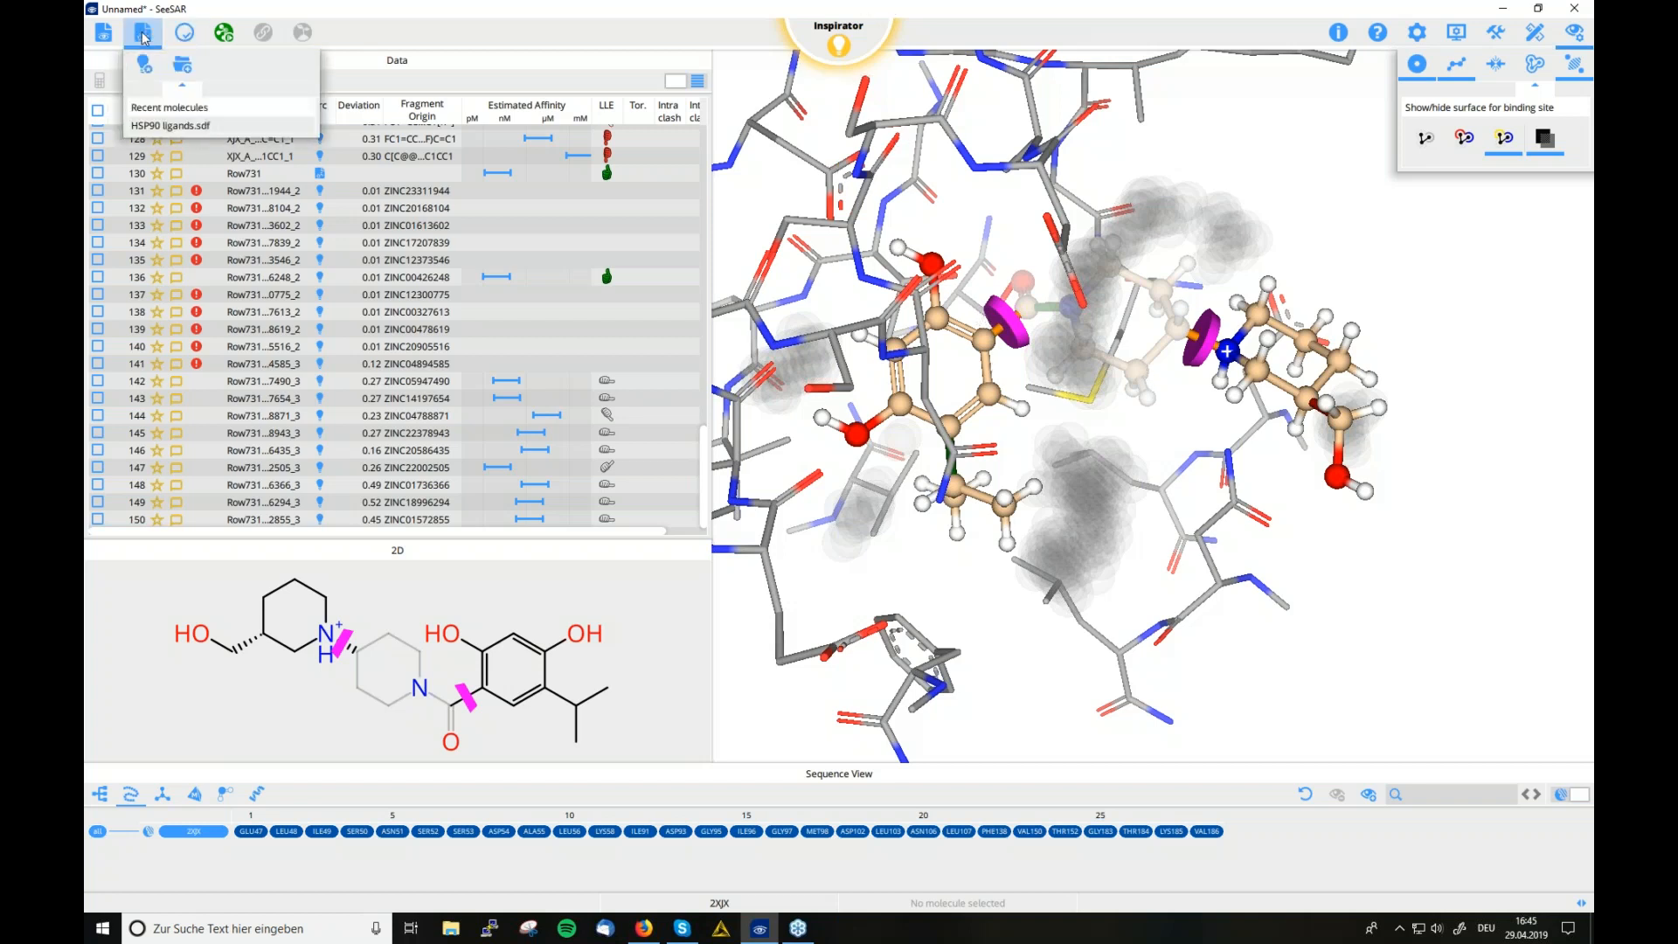
click(145, 68)
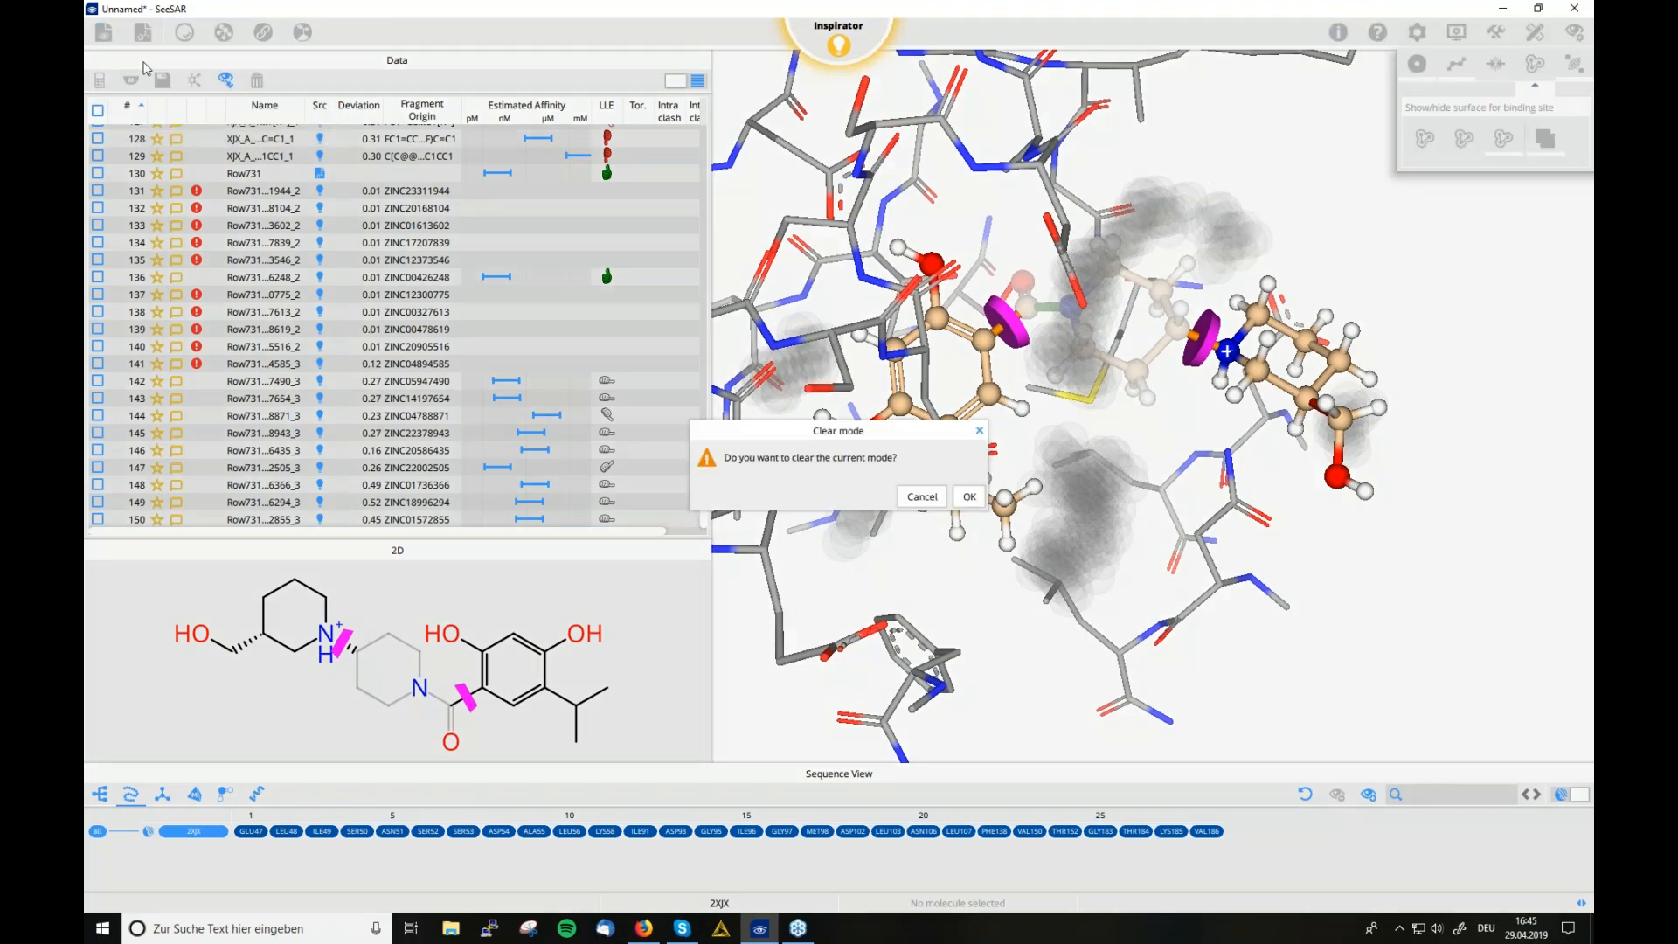
click(968, 496)
Resume editing in the Molecule Editor and undo the edits back to the tert-butyl ligand that still carries its methylpiperazine group
click(838, 42)
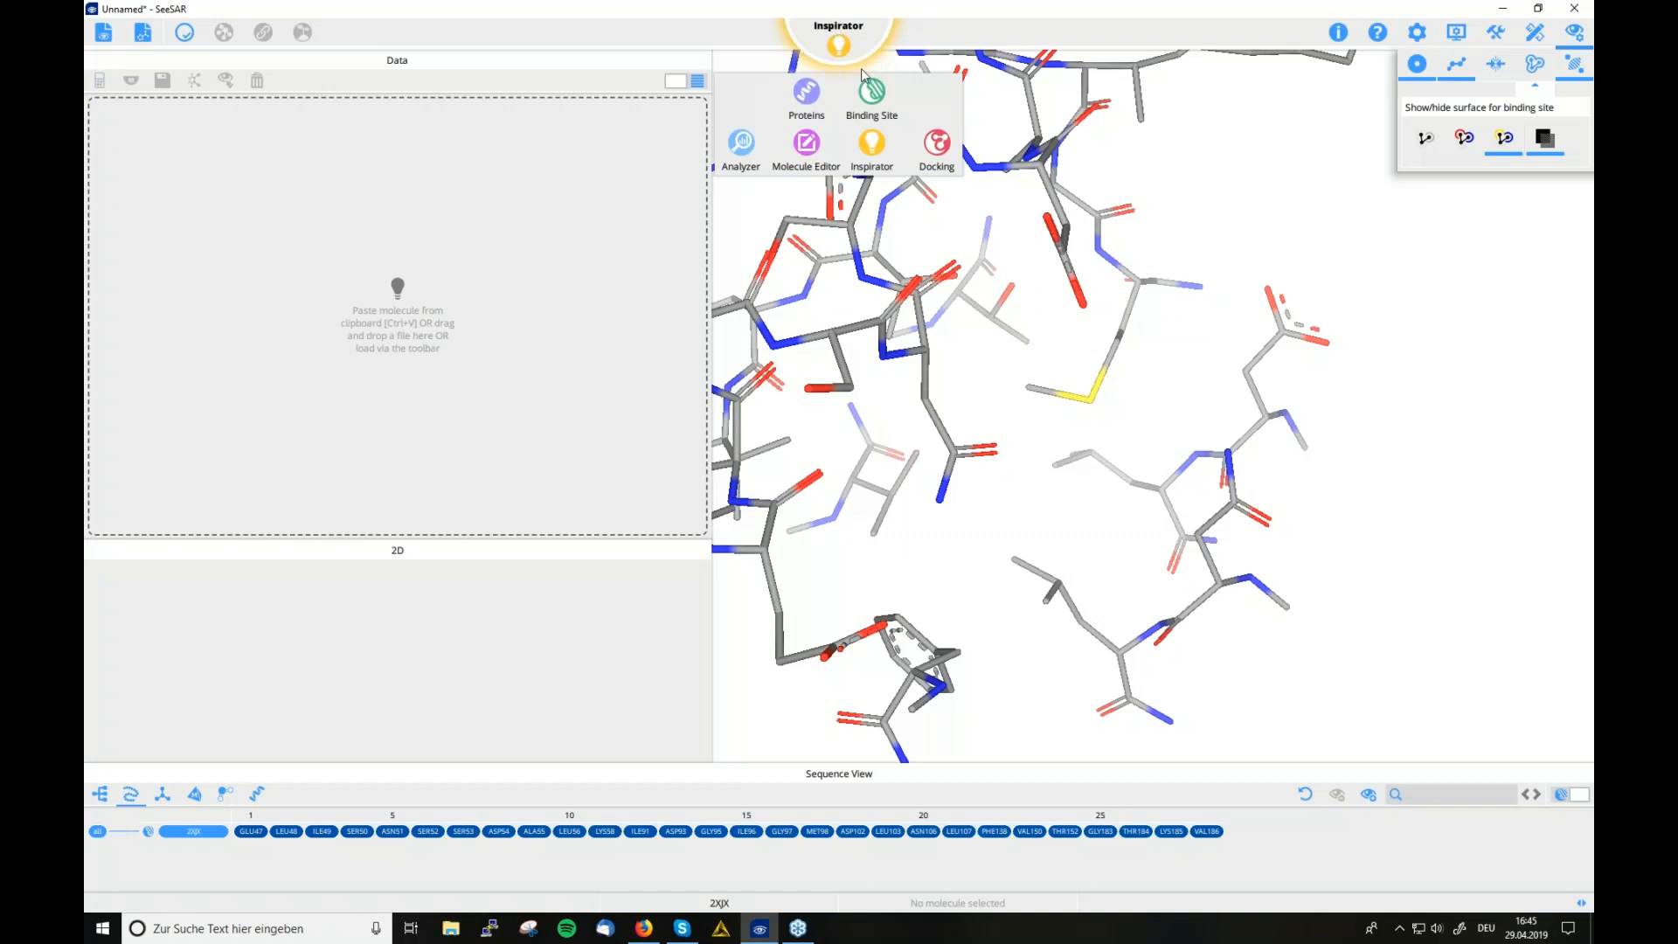
click(805, 145)
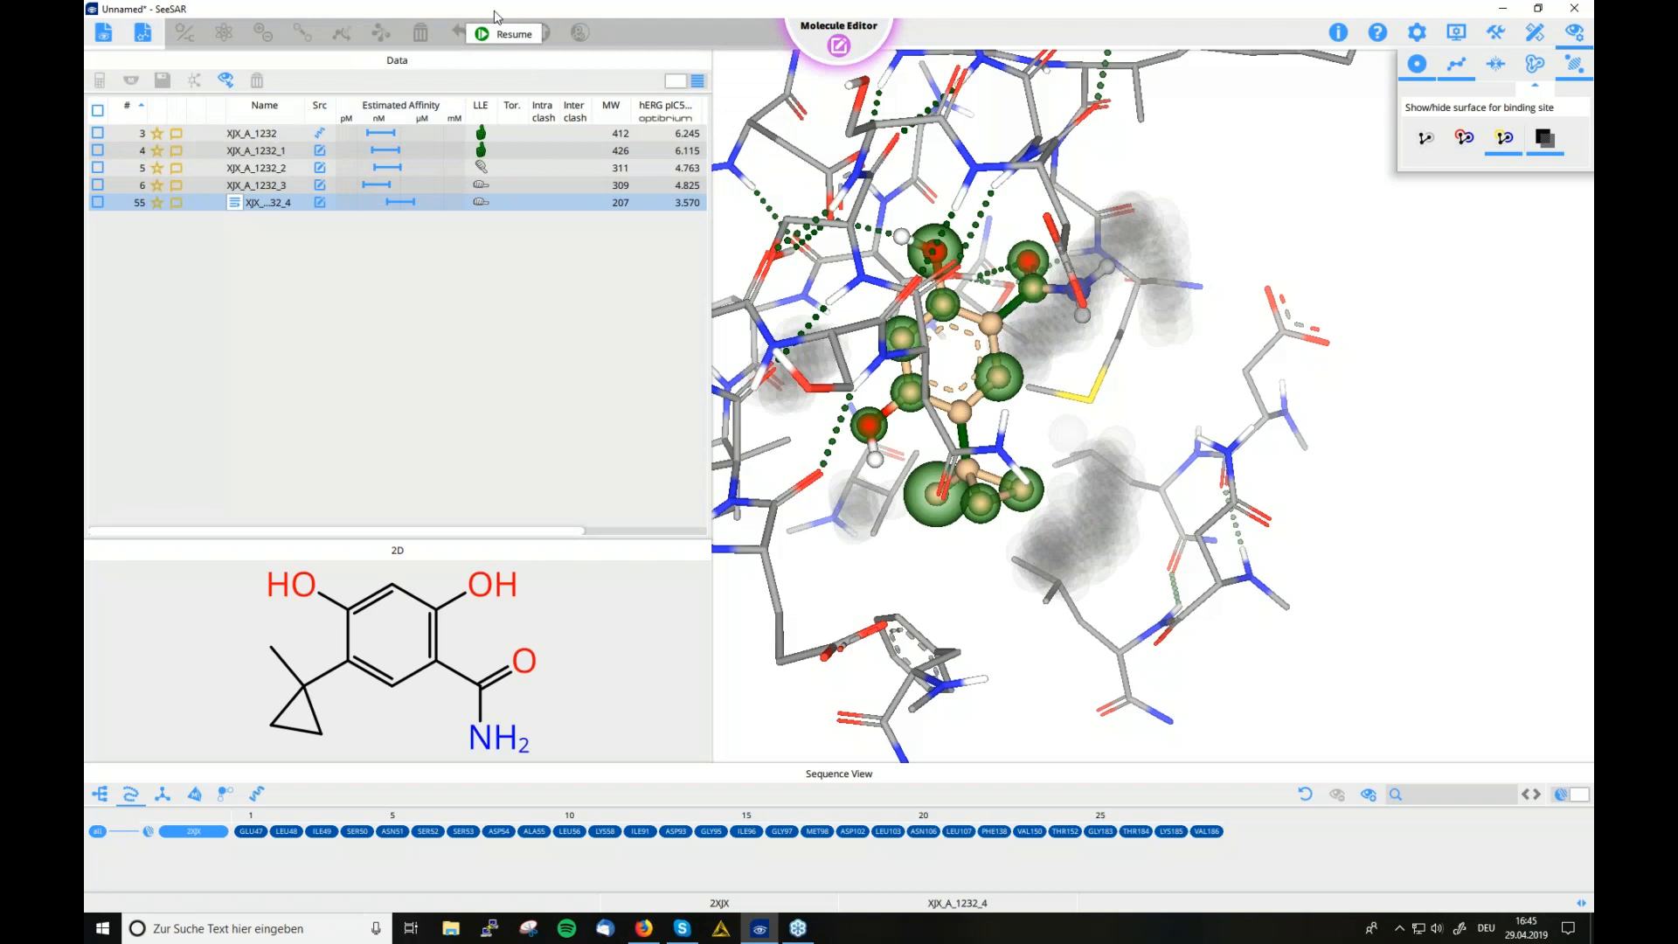
click(512, 37)
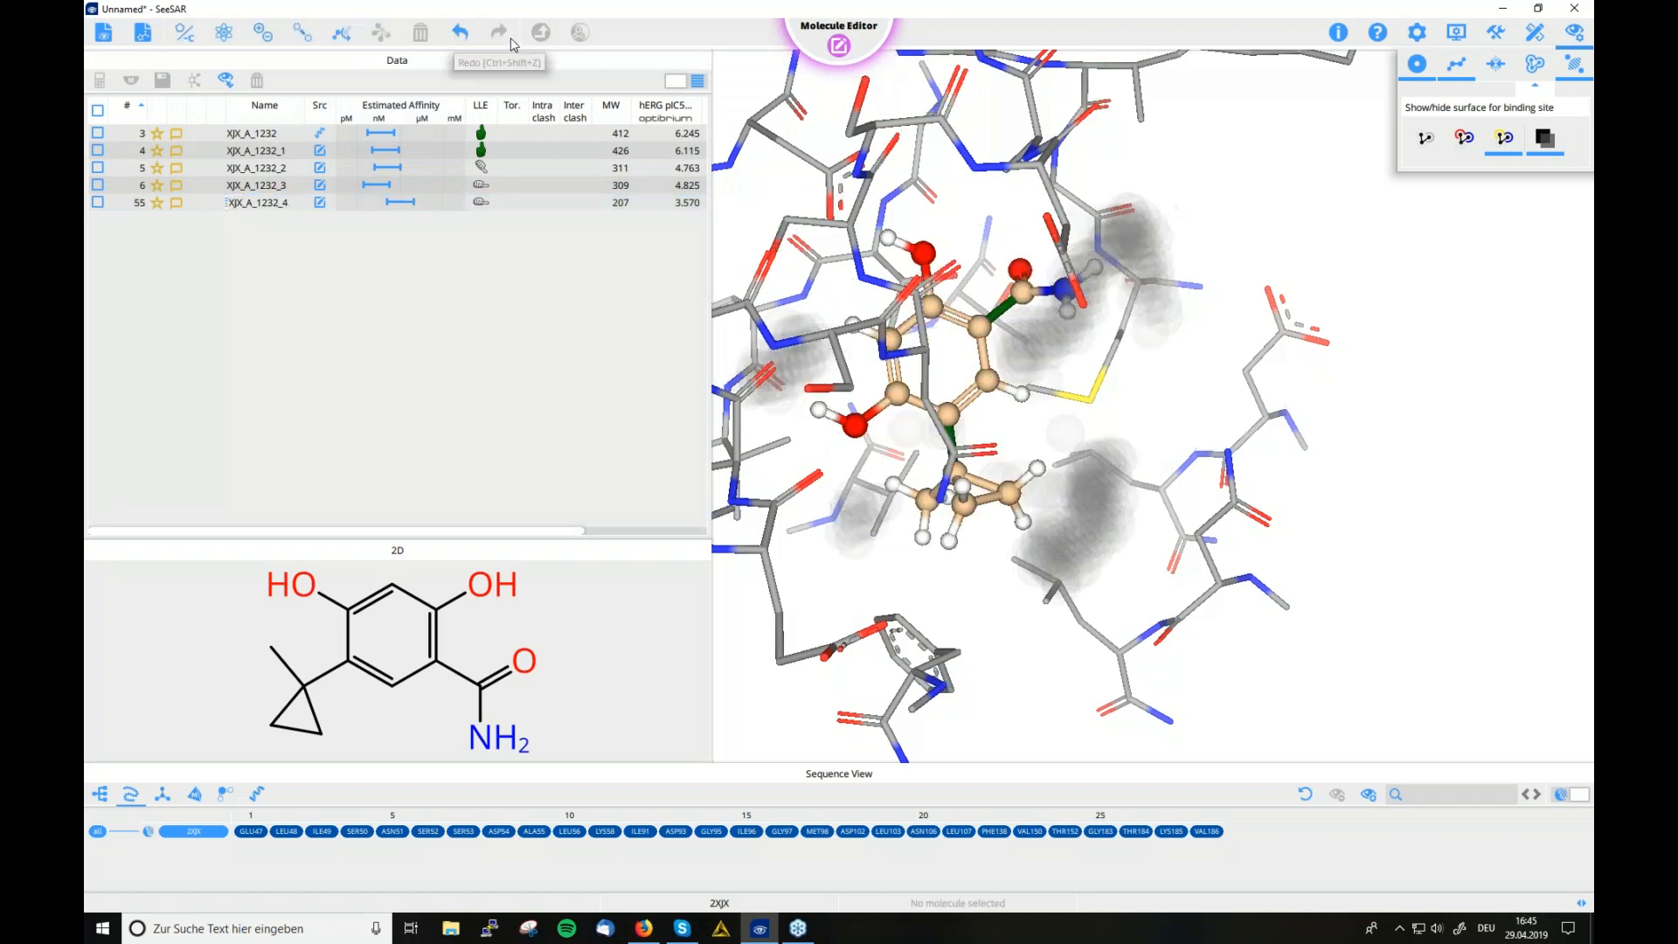
click(460, 33)
click(459, 34)
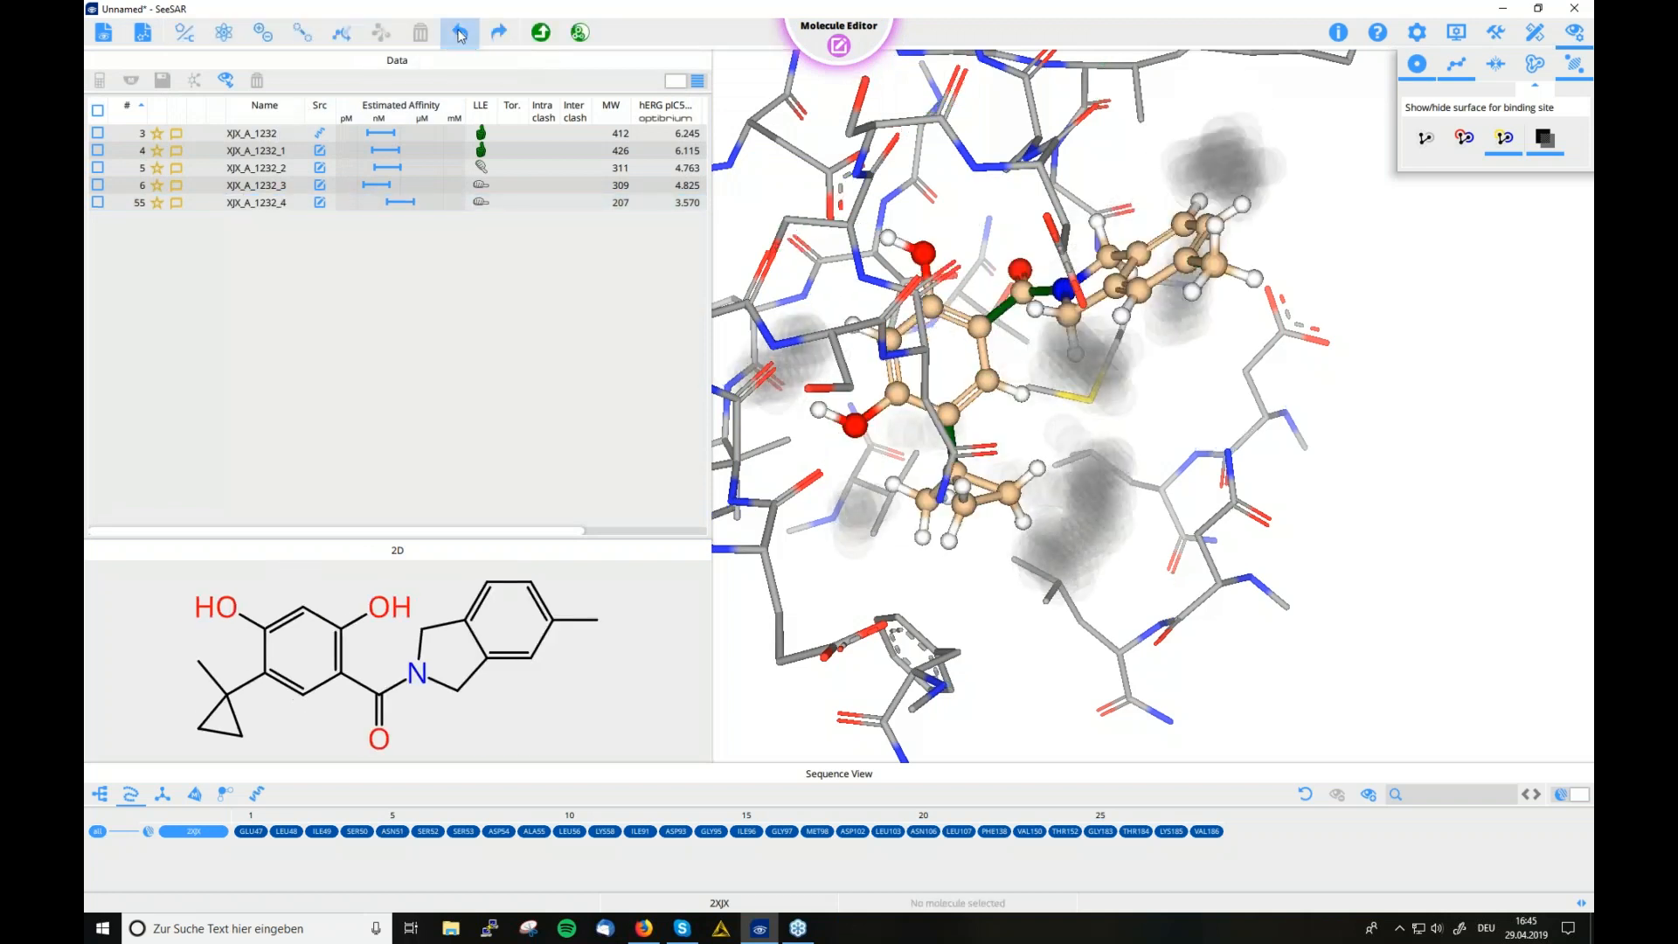
click(459, 33)
click(460, 34)
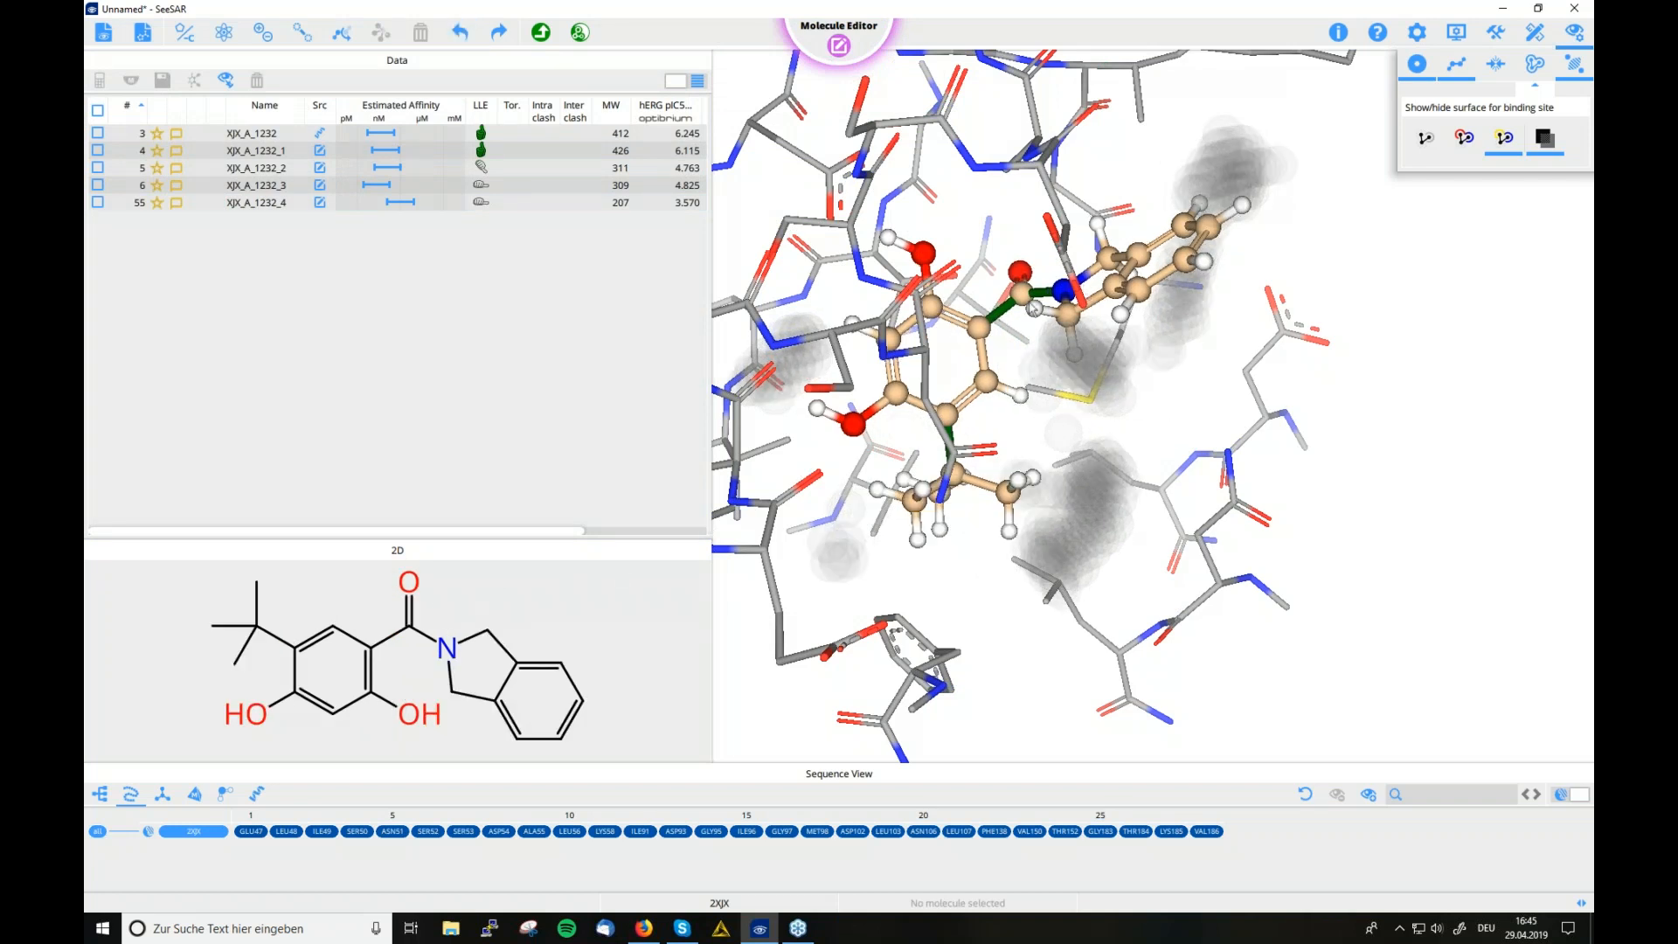
click(460, 33)
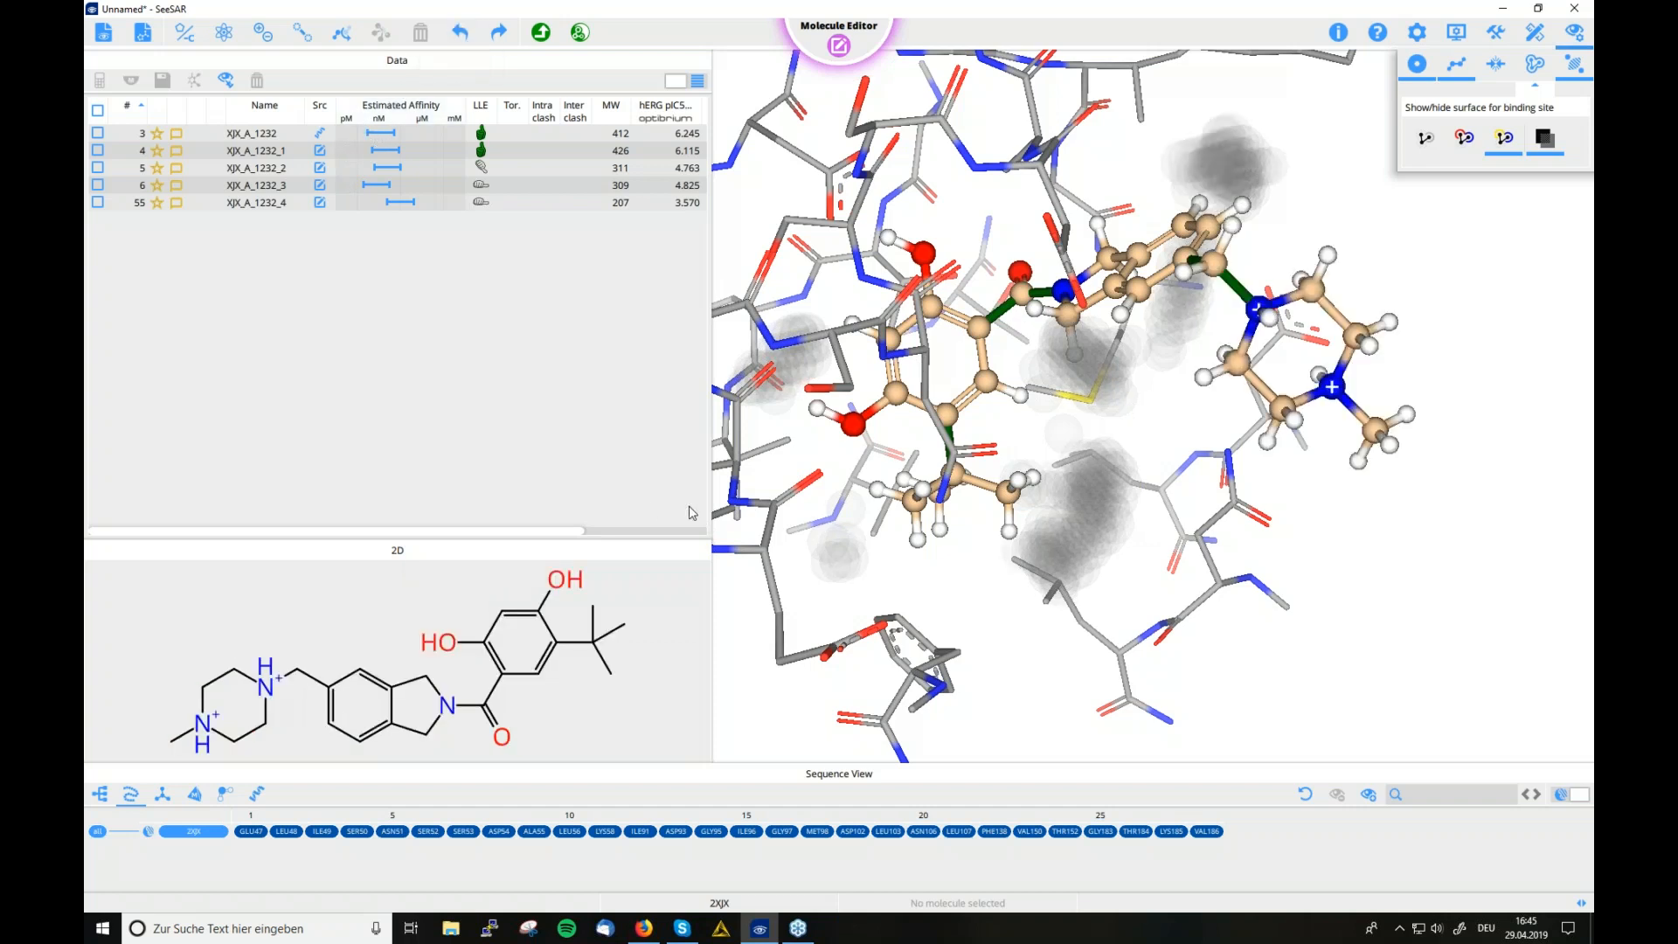
Delete everything except the piperazine ring with its methyl groups, and save the remaining fragment to the table
click(1232, 284)
mouse_move(505, 776)
mouse_down()
mouse_move(345, 636)
mouse_move(472, 568)
mouse_up()
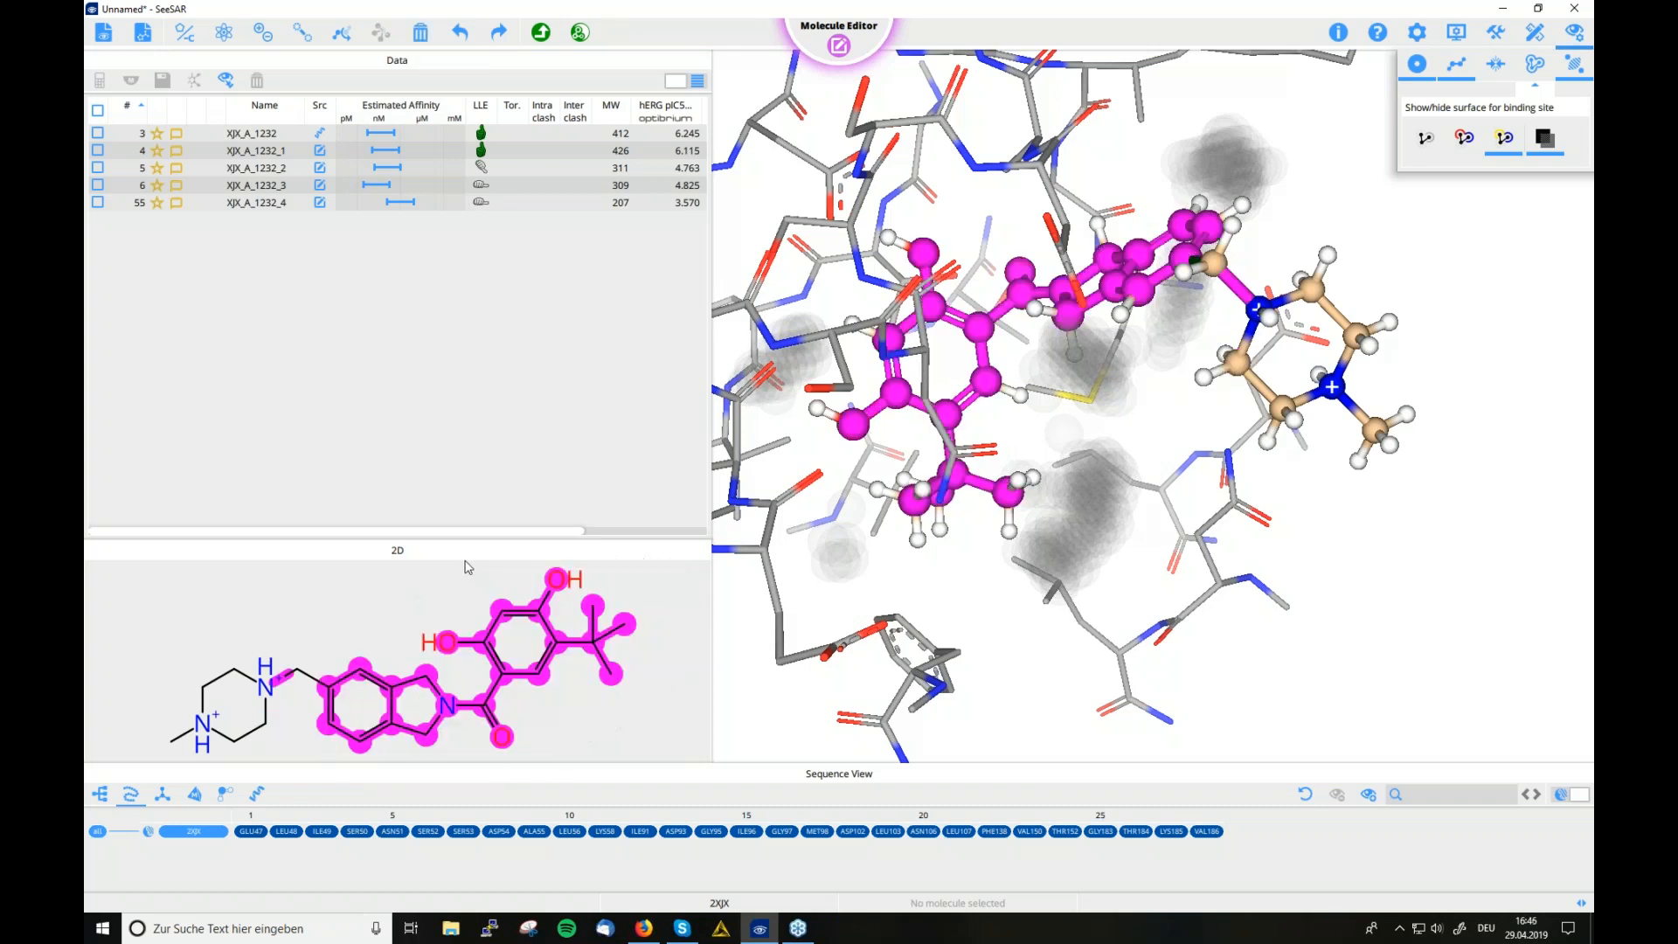
click(281, 677)
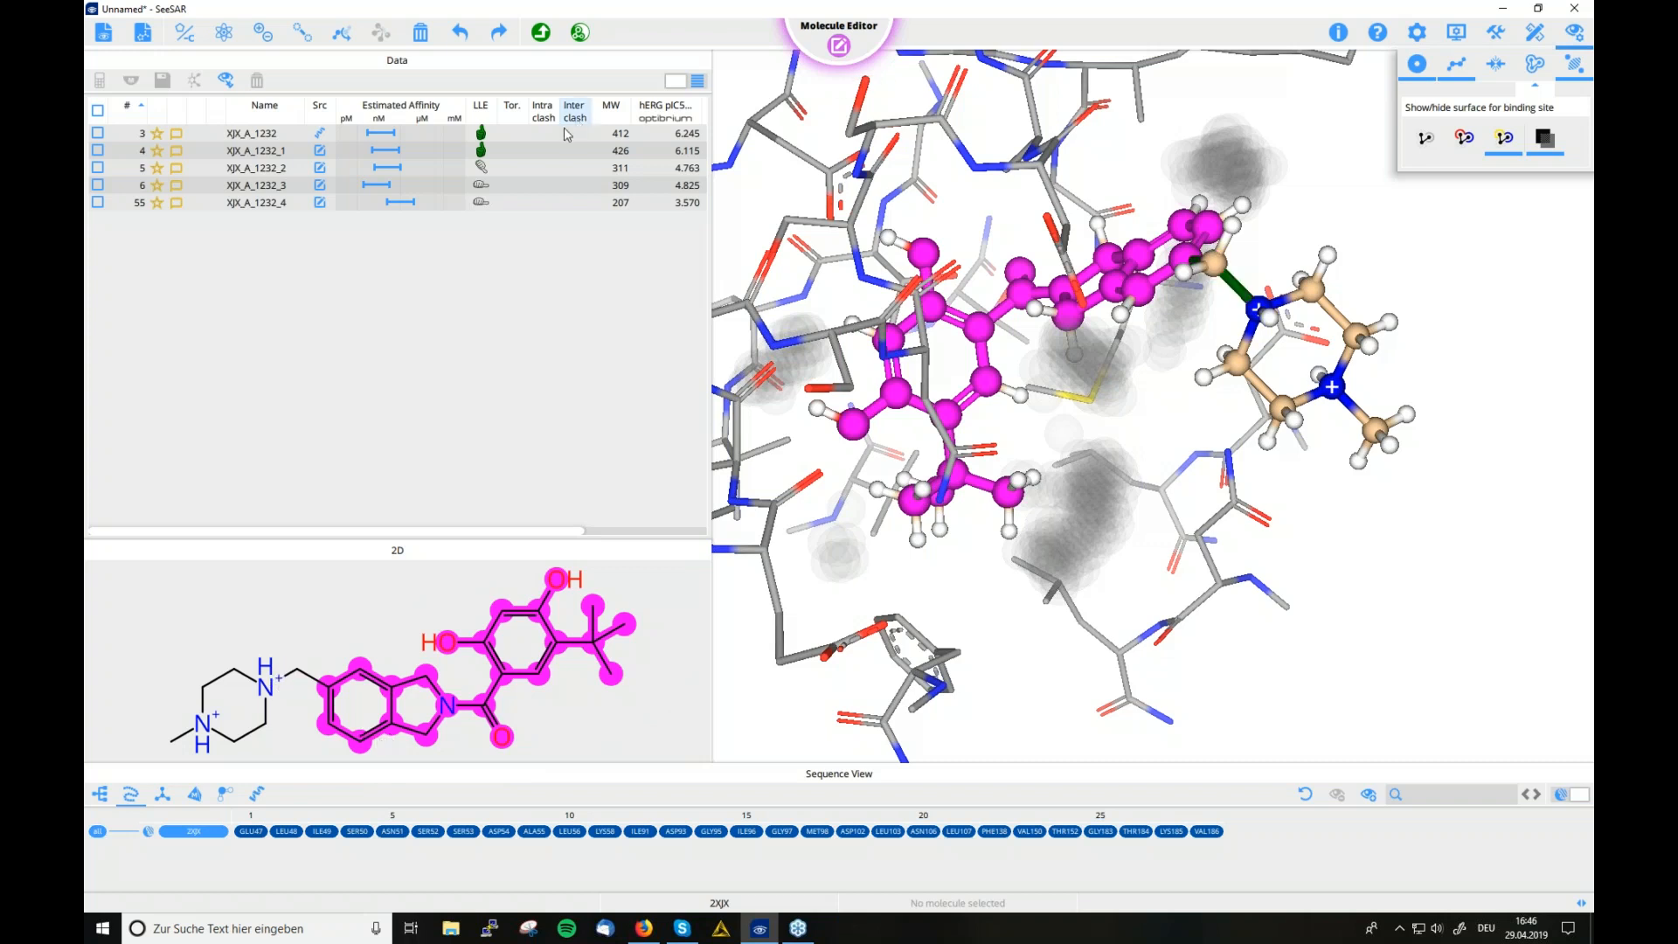
key(Delete)
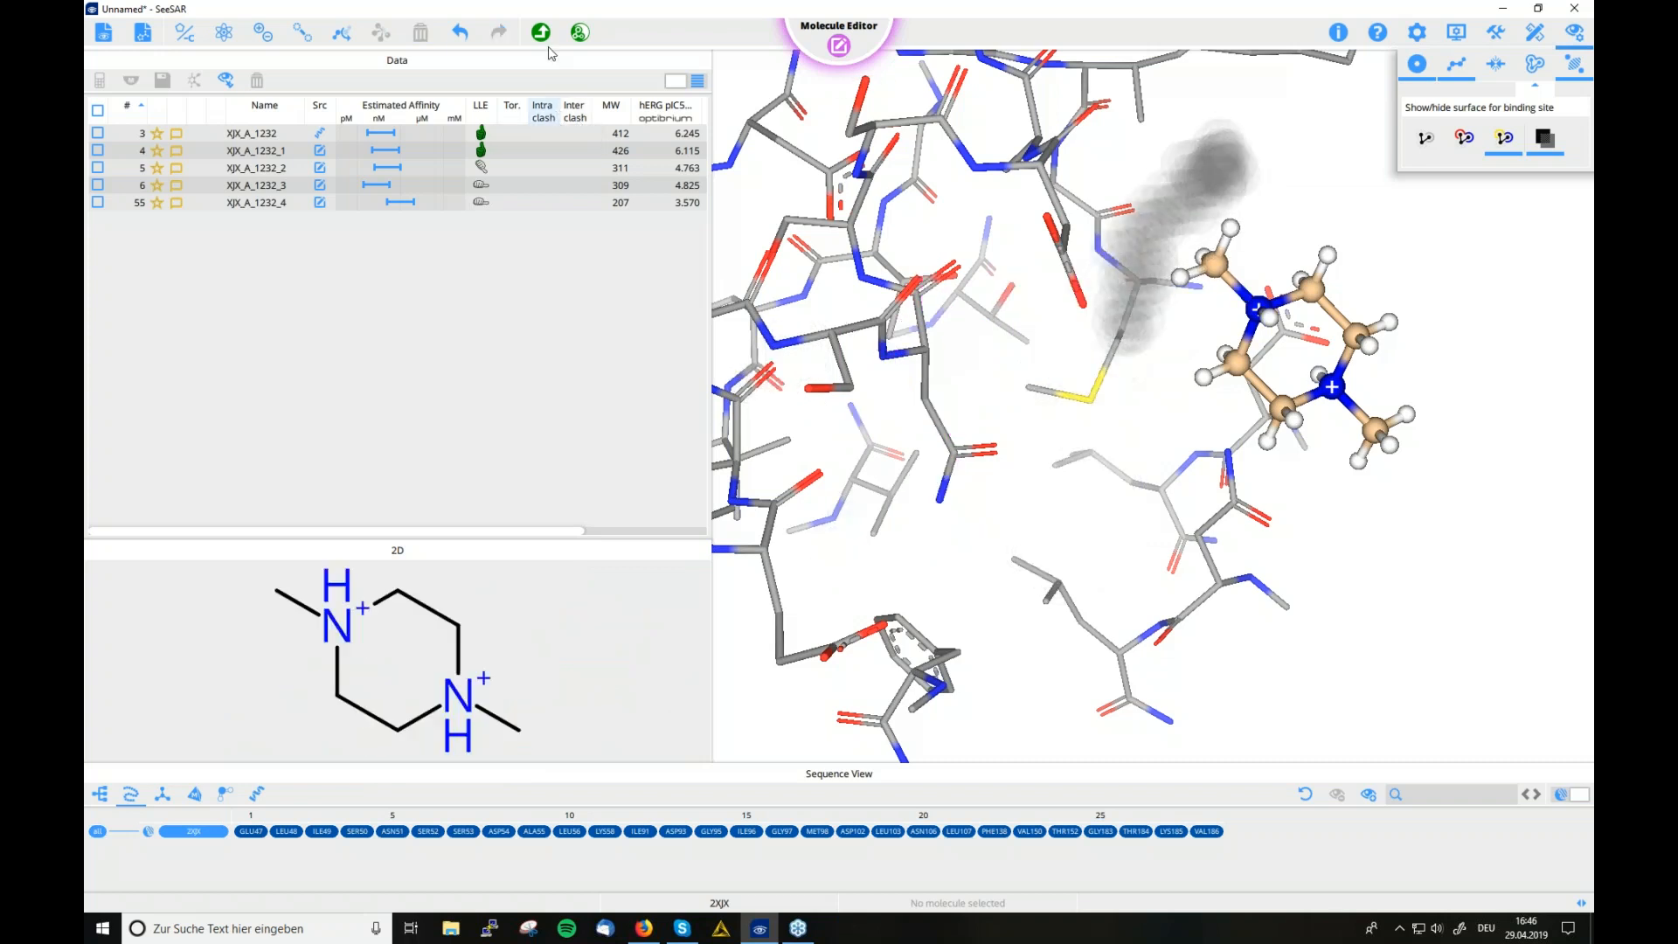
click(540, 33)
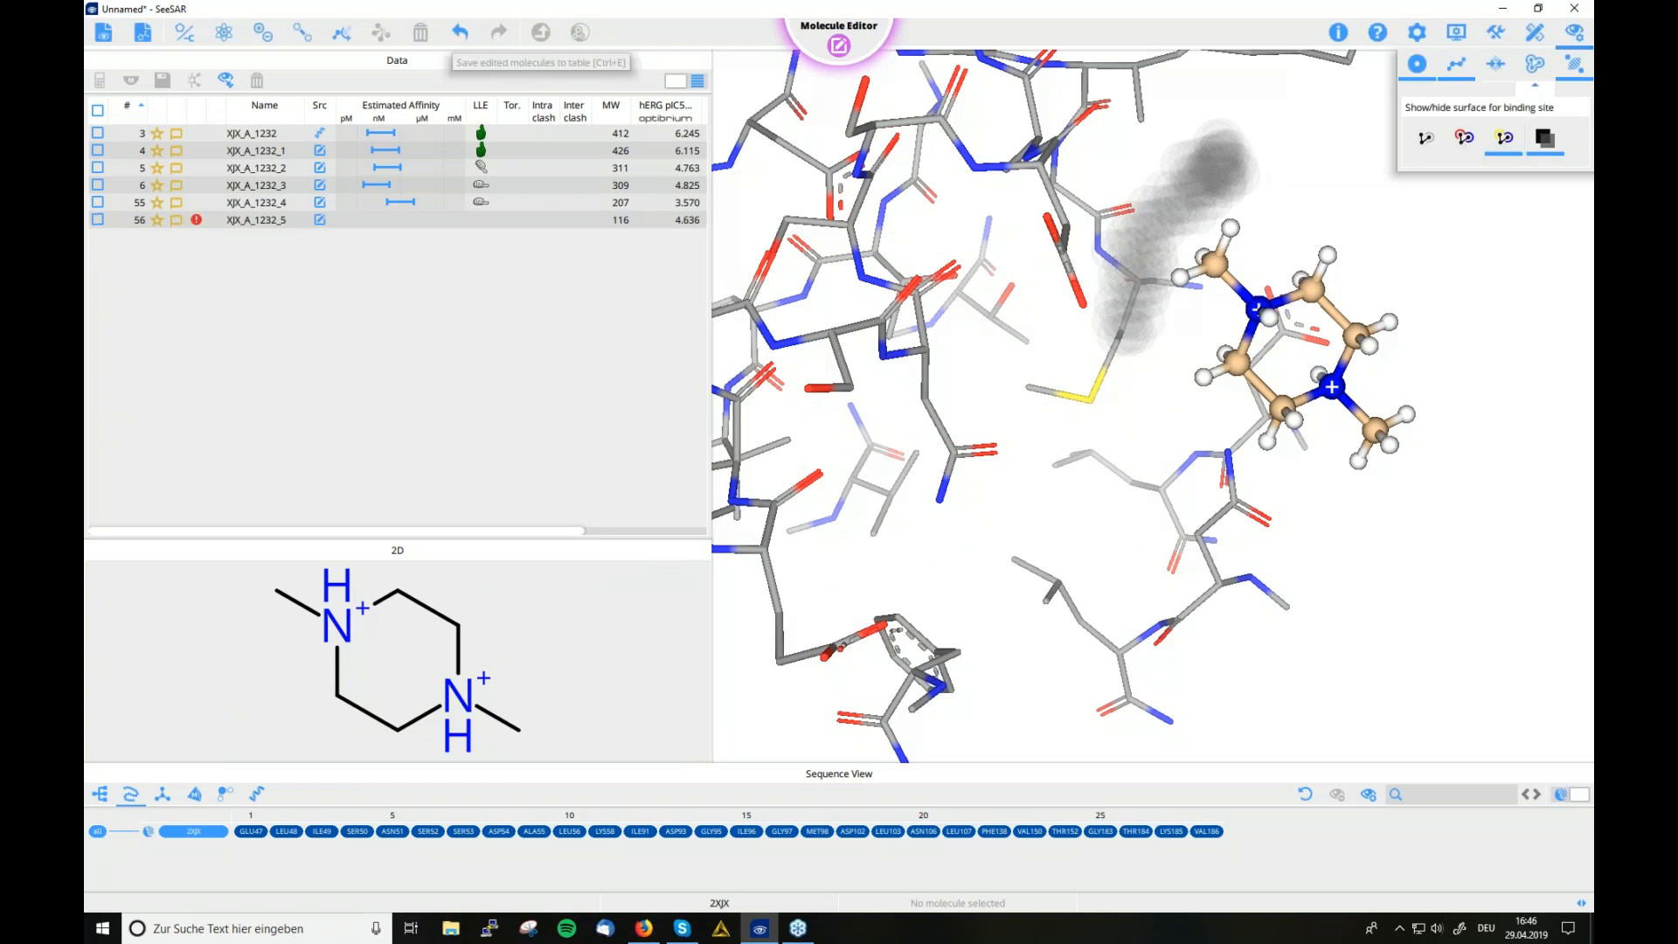
Inspect the fragments XJX_A_1232_4 and XJX_A_1232_5 in the binding site and add both to the Inspirator
click(255, 221)
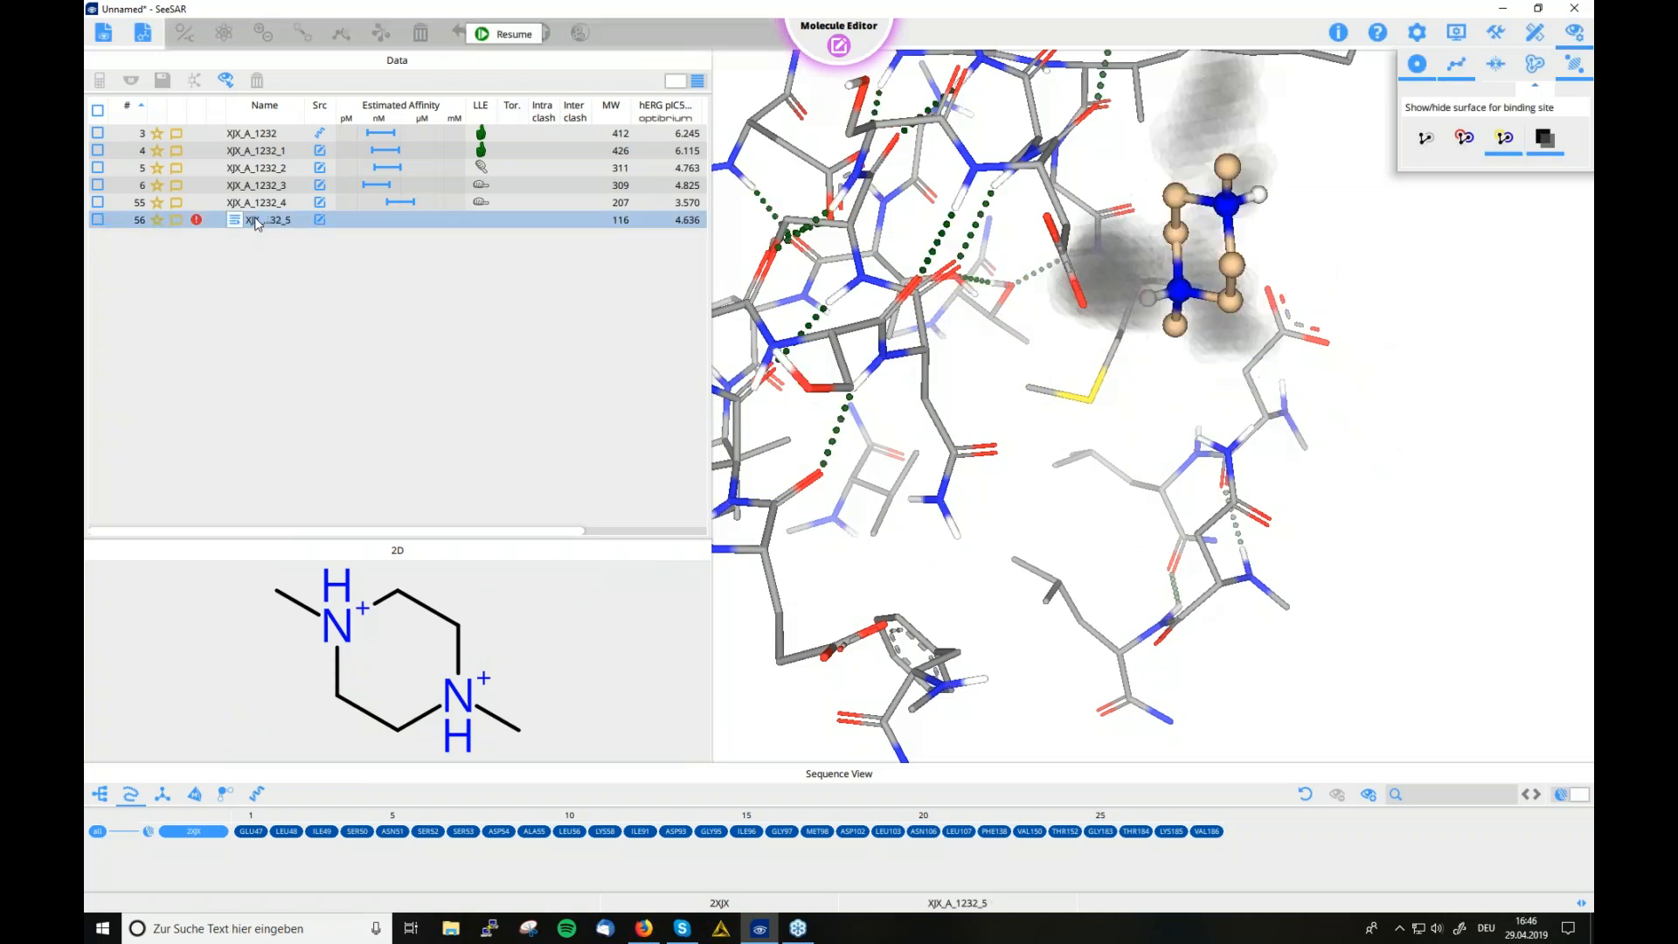
click(270, 206)
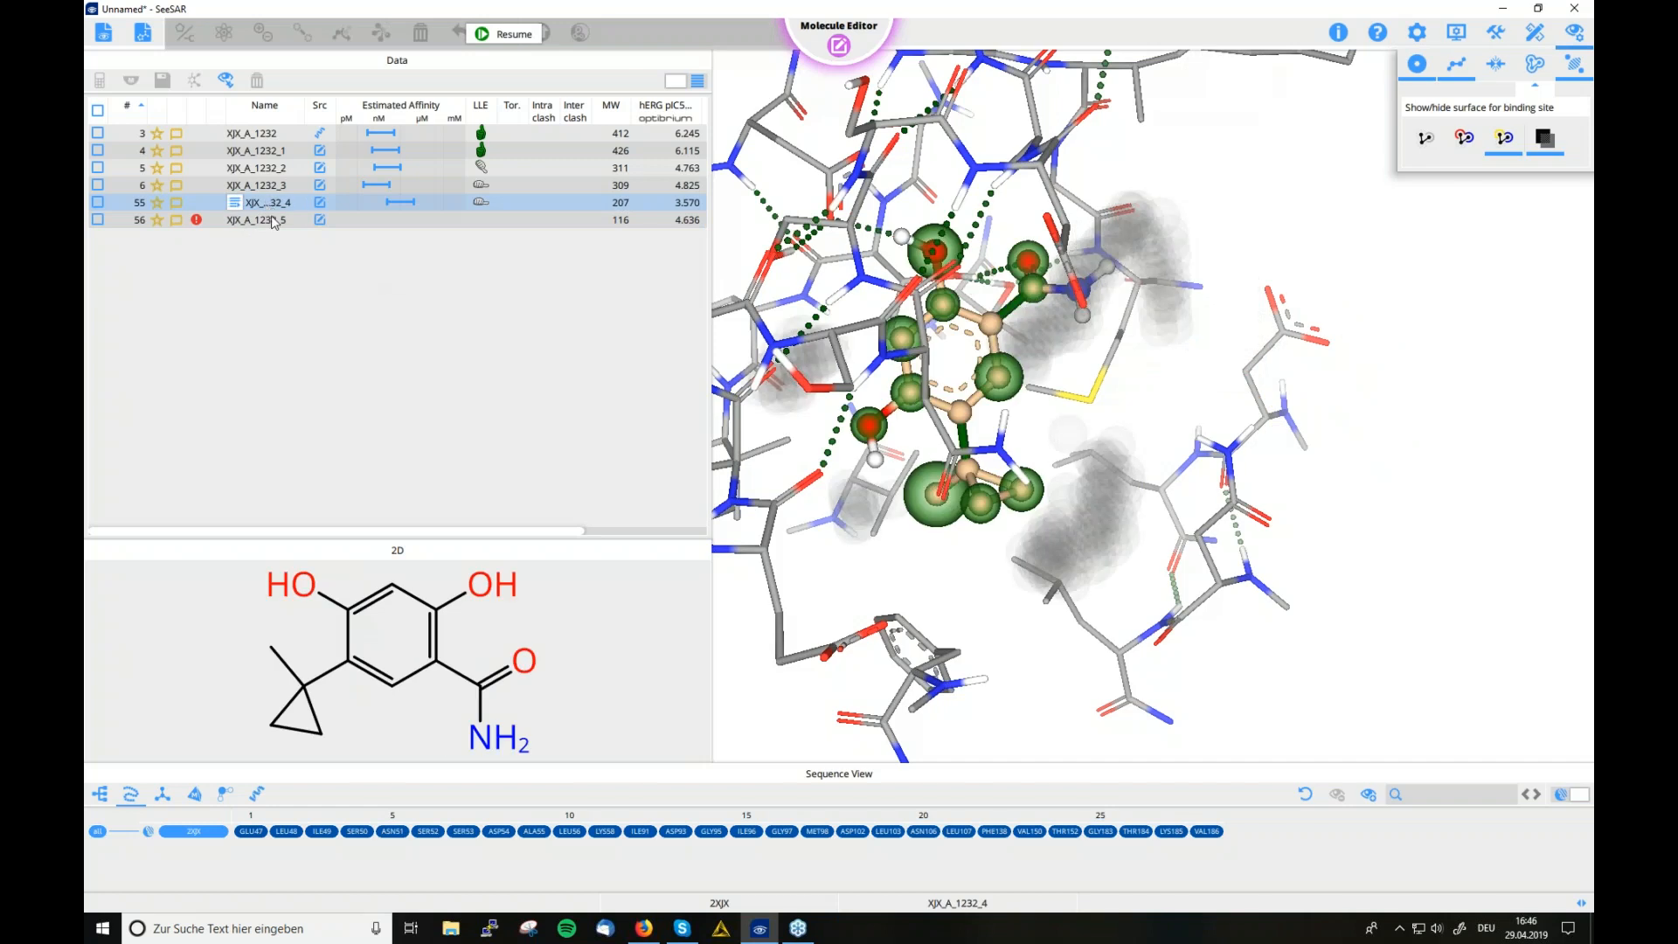
click(275, 225)
click(97, 219)
click(97, 202)
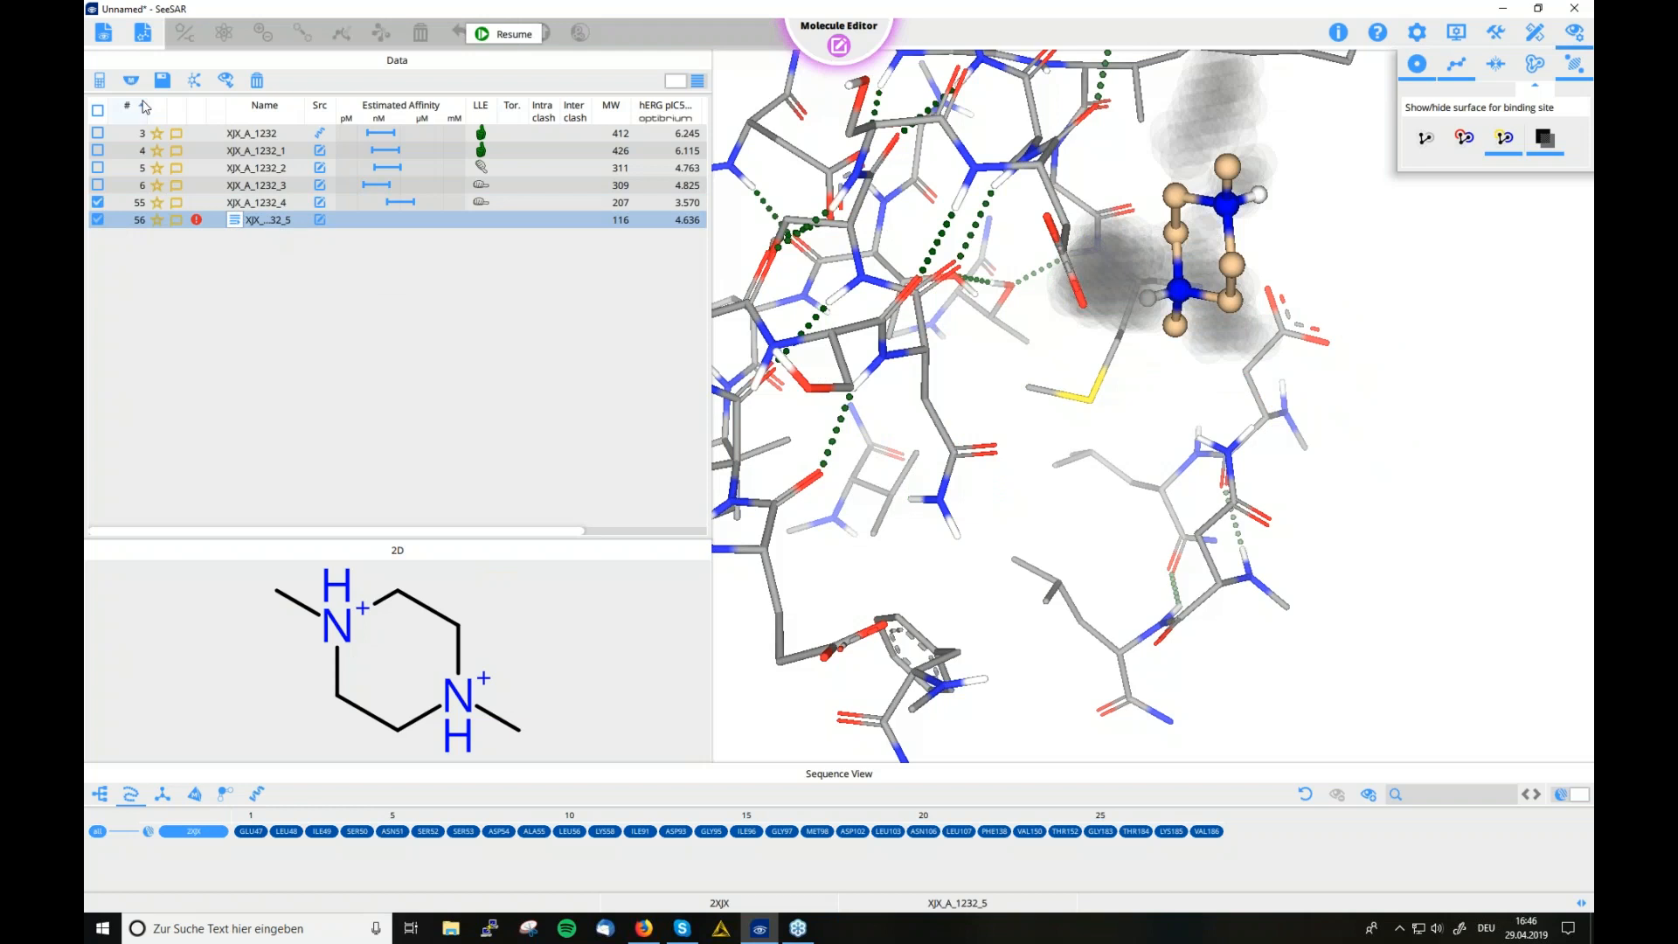
click(229, 88)
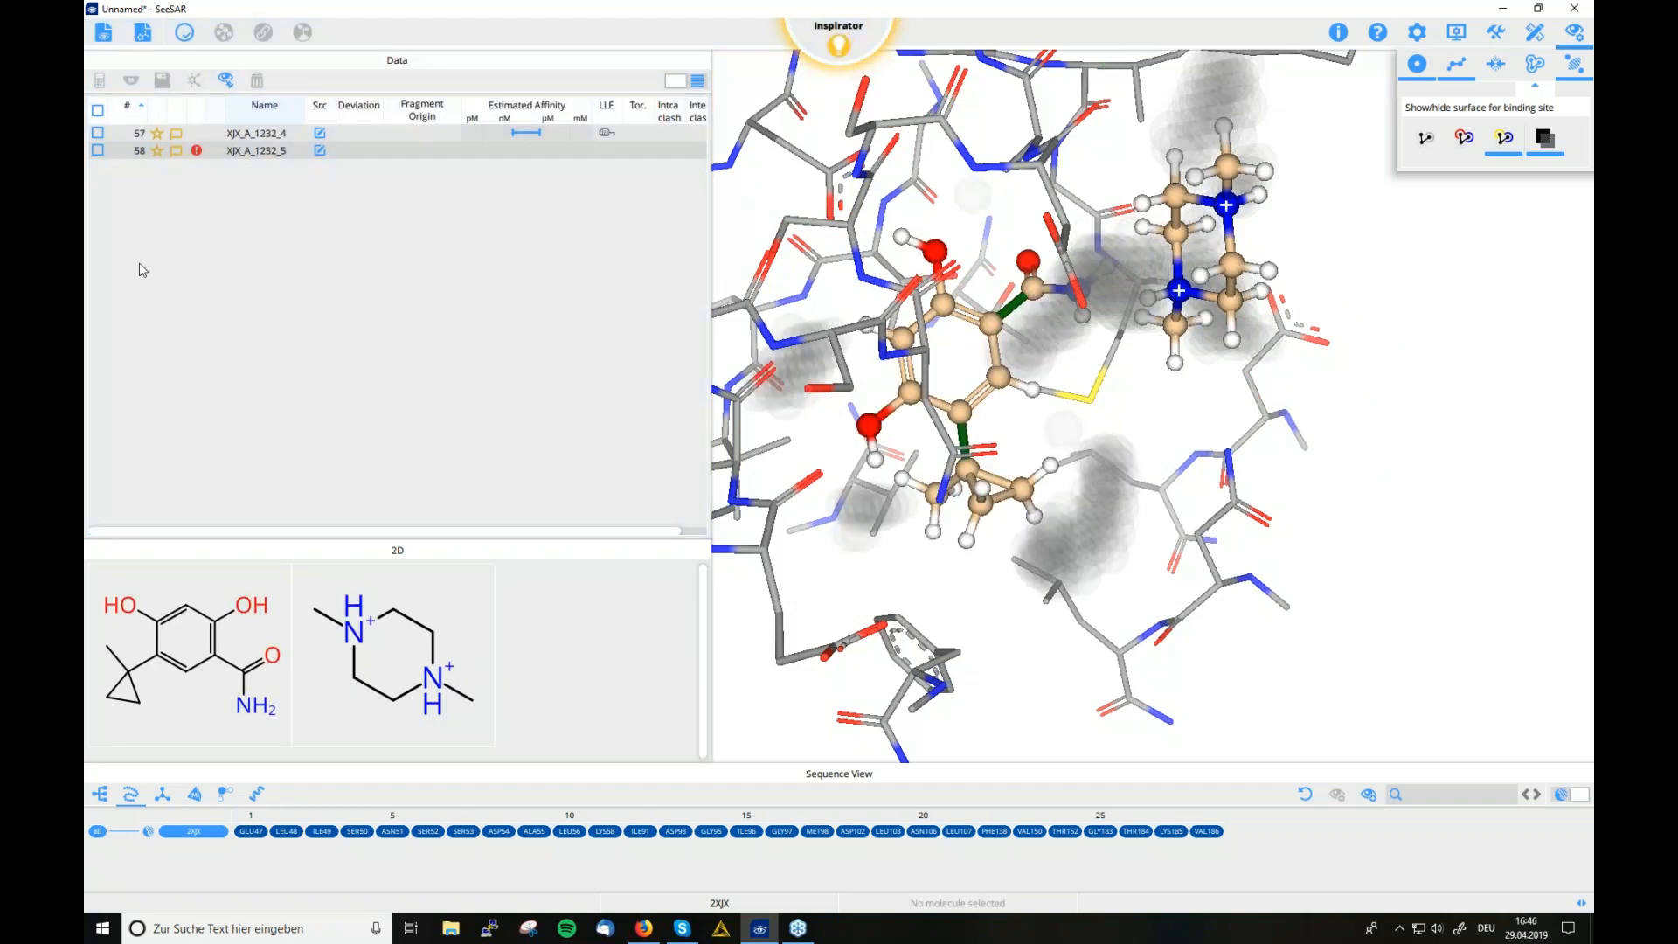
Set link points on the piperazine N–methyl bond and the amide C–N bond, and run the fragment merging search
mouse_move(1166, 433)
mouse_down()
mouse_move(1209, 442)
mouse_move(1193, 380)
mouse_move(1210, 390)
mouse_move(1175, 376)
mouse_up()
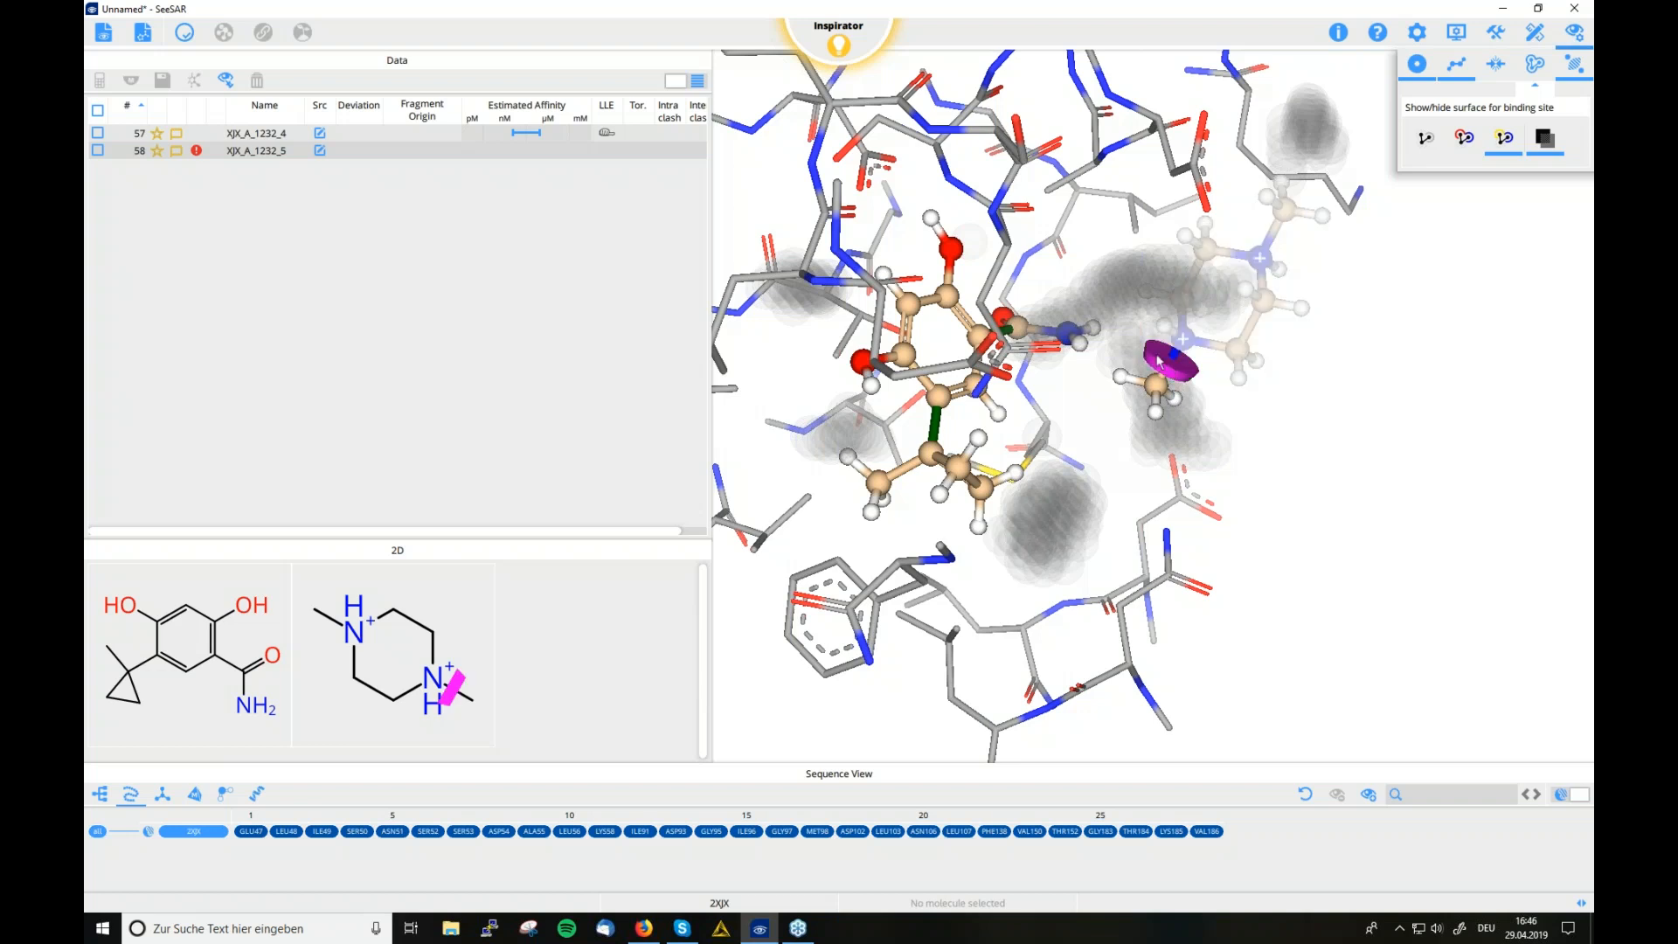
click(1178, 371)
click(1046, 327)
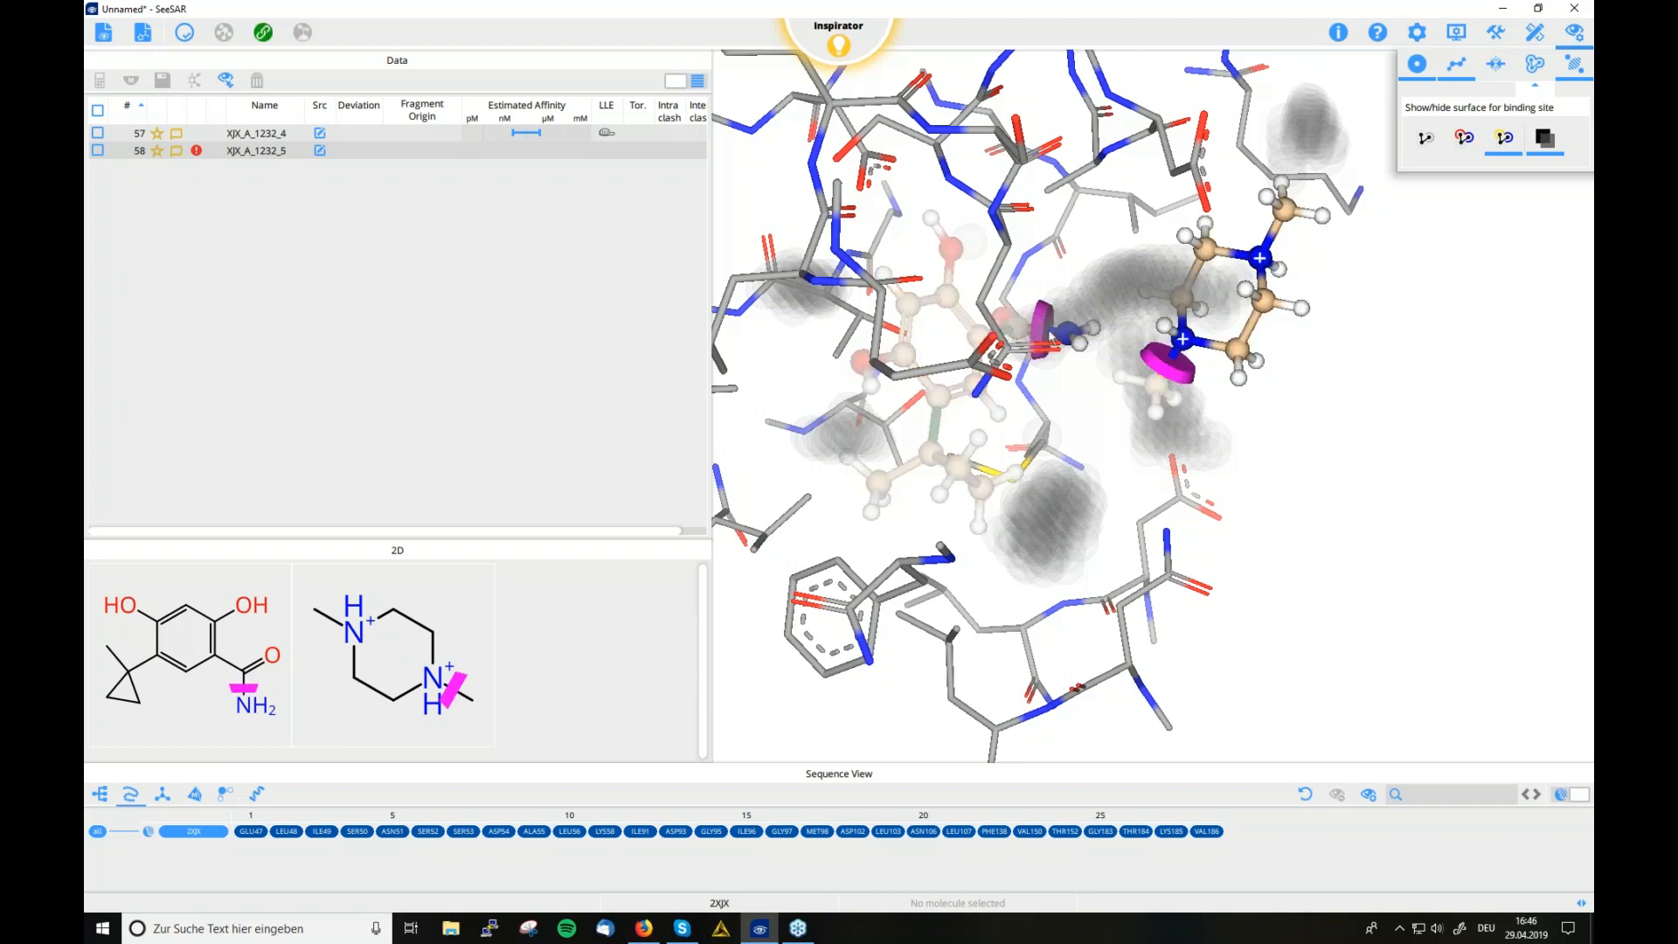
click(263, 32)
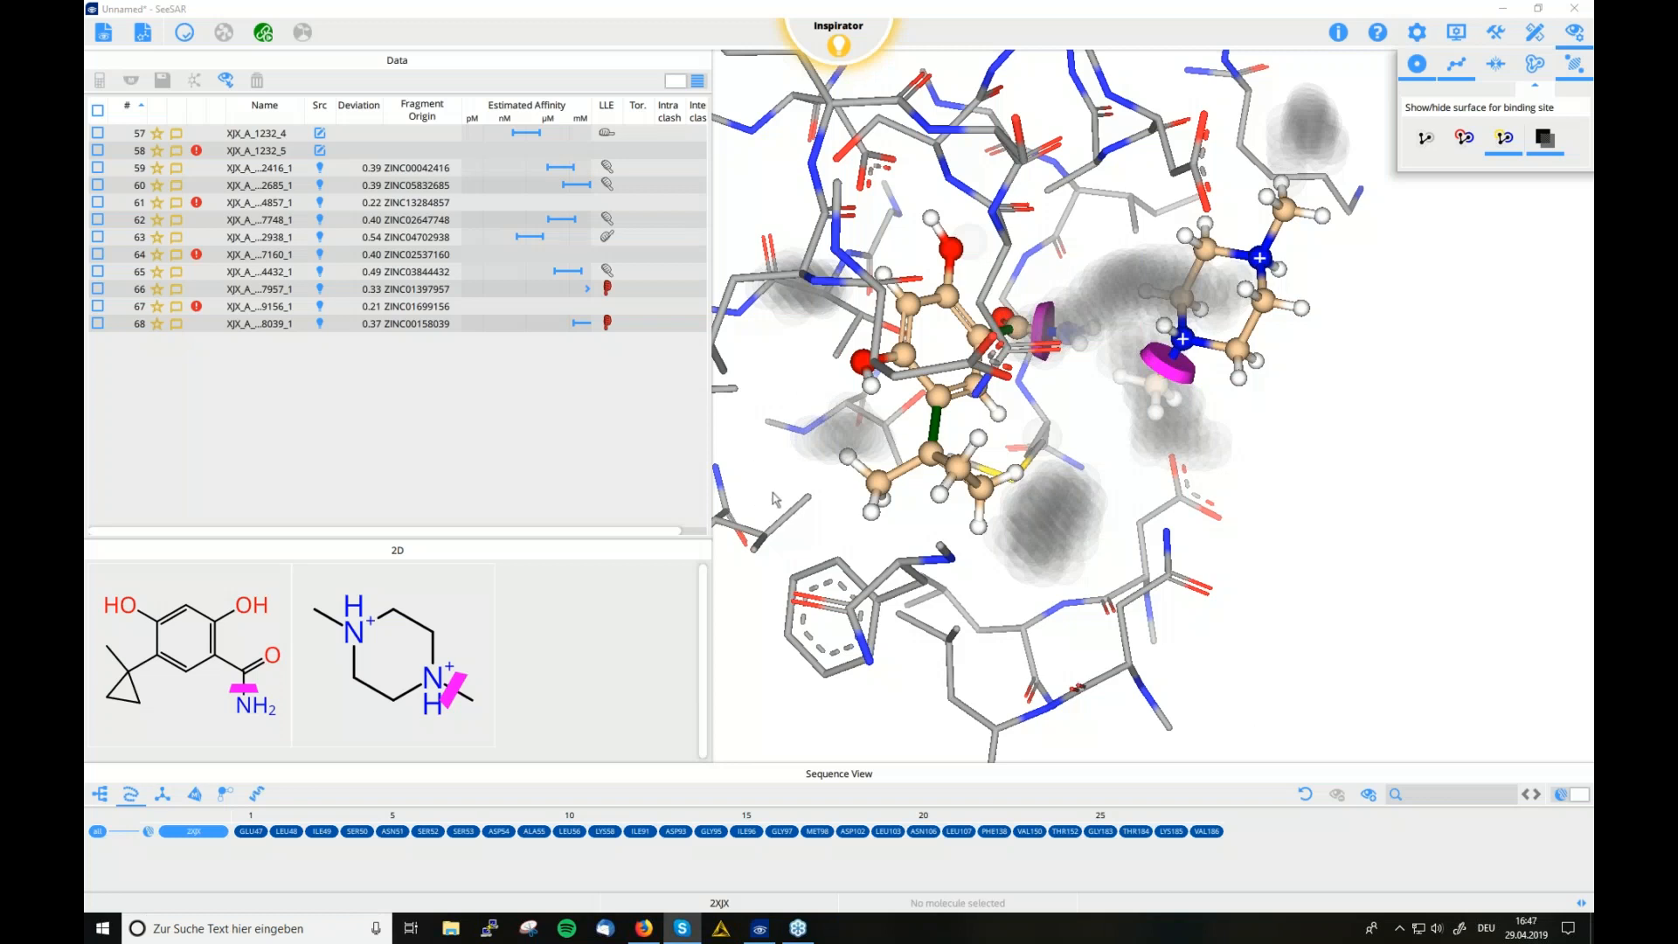
Examine the linker proposals ZINC00042416, ZINC05832685 and ZINC04702938 for their fit between the two fragments
click(416, 170)
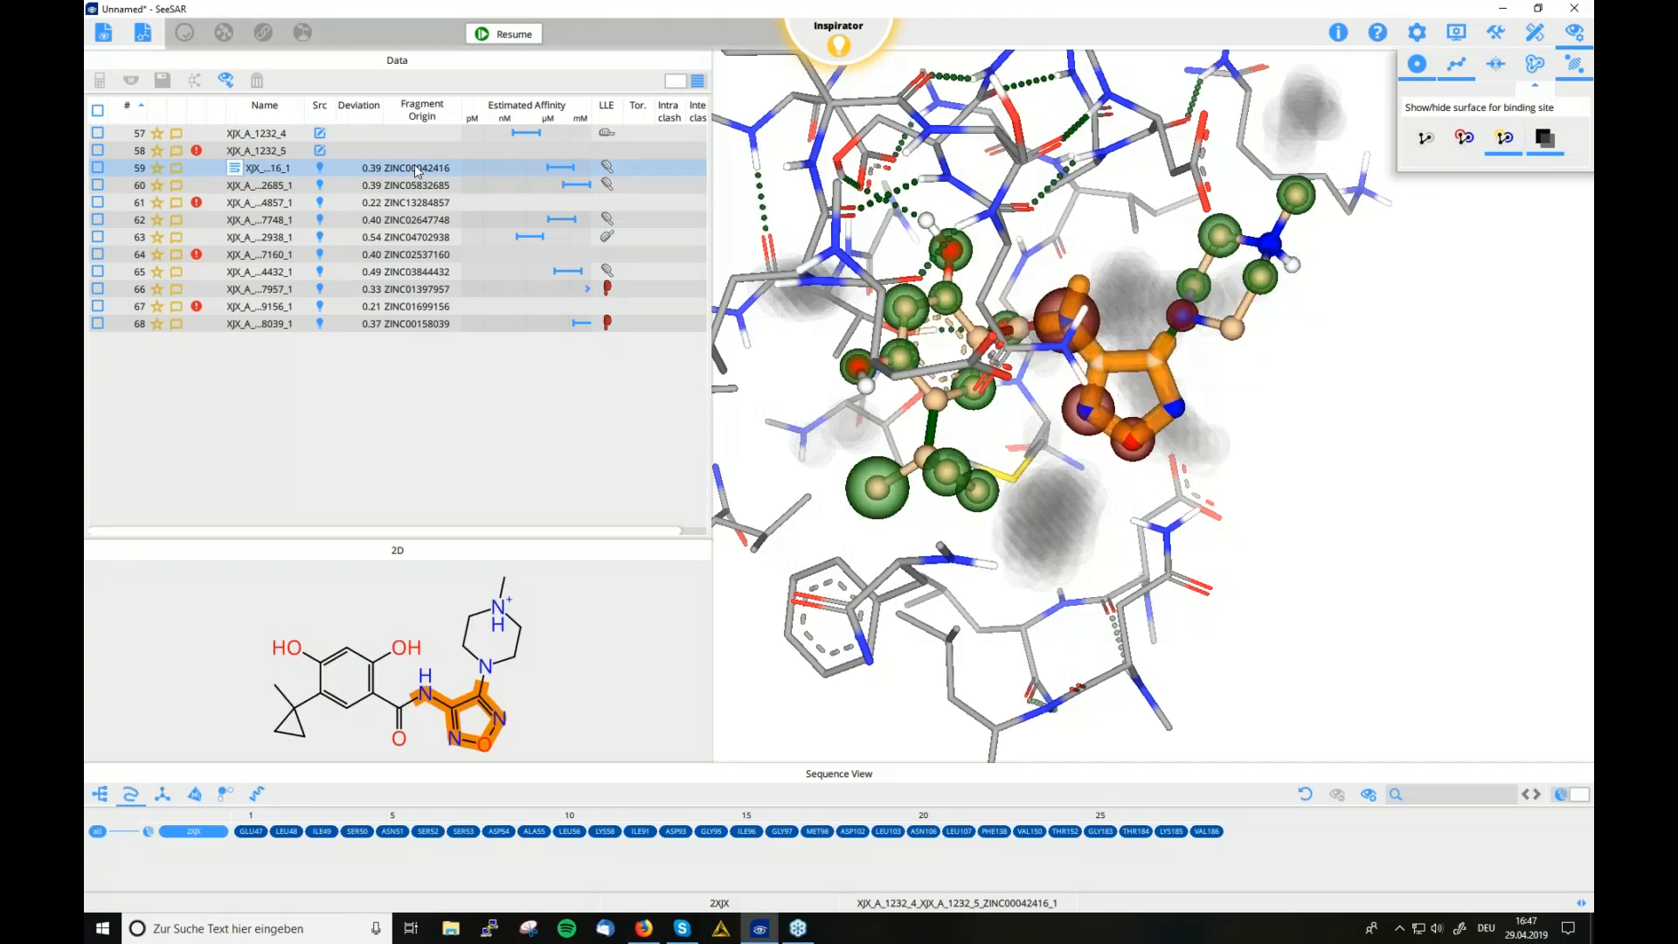
click(424, 187)
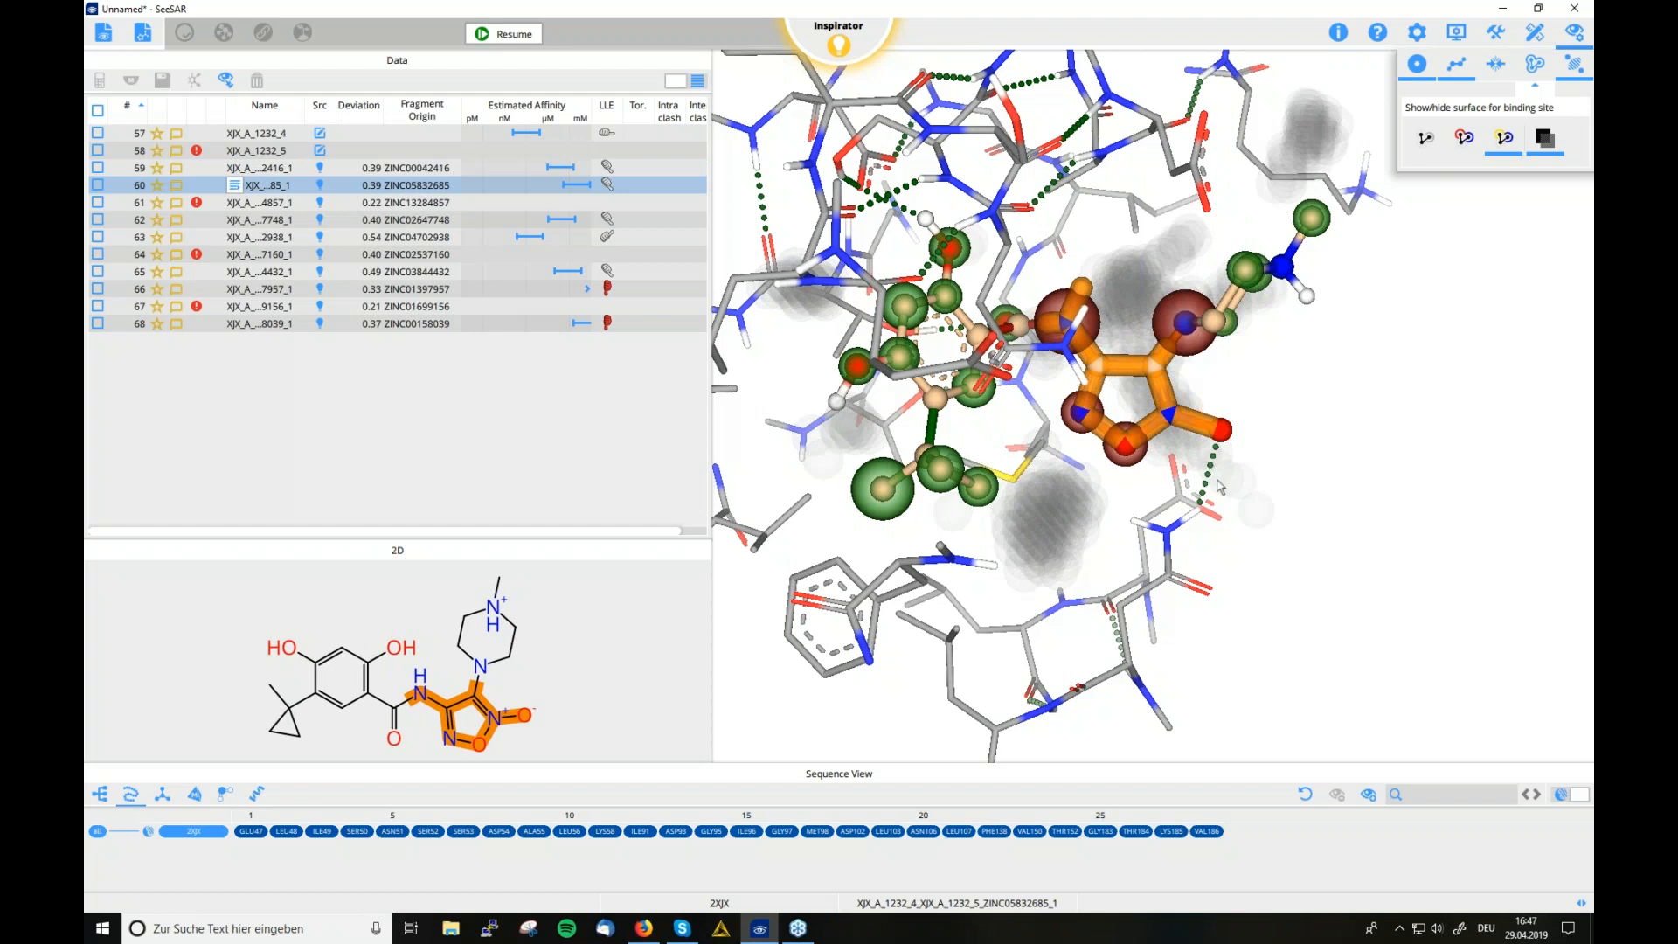
mouse_move(1235, 480)
mouse_down()
mouse_move(1255, 490)
mouse_move(1207, 477)
mouse_up()
mouse_move(1229, 389)
mouse_down()
mouse_move(1256, 393)
mouse_move(1230, 358)
mouse_up()
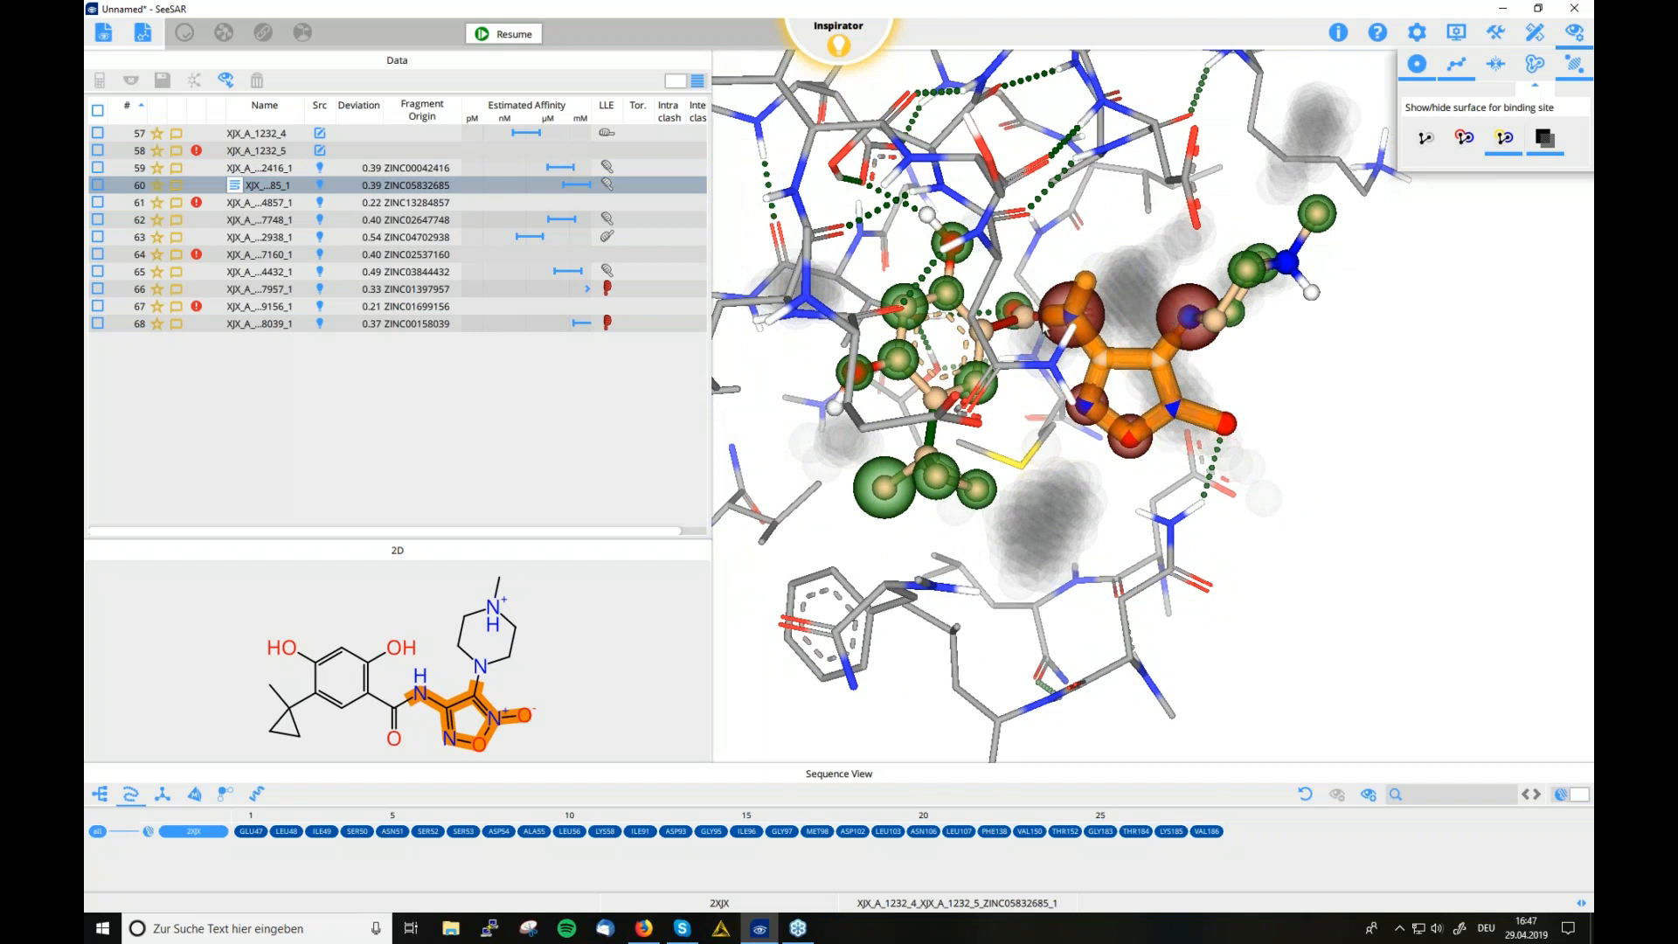
click(256, 243)
mouse_move(1221, 559)
mouse_down()
mouse_move(1237, 579)
mouse_move(1187, 554)
mouse_move(1199, 568)
mouse_up()
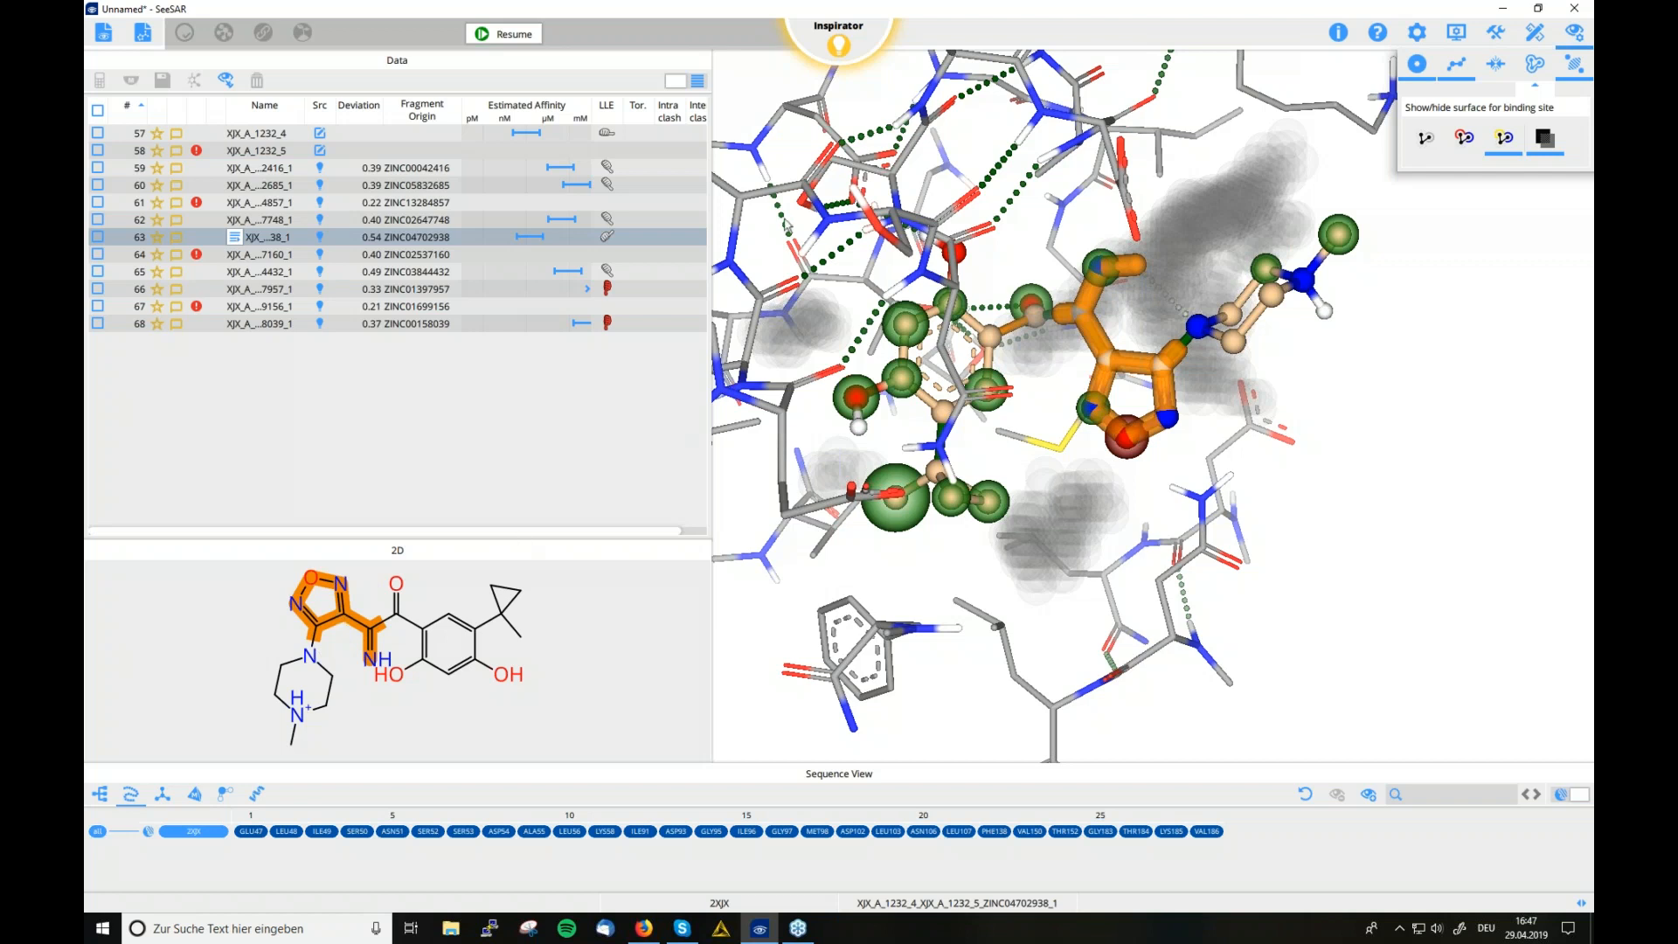
click(843, 42)
right_click(399, 657)
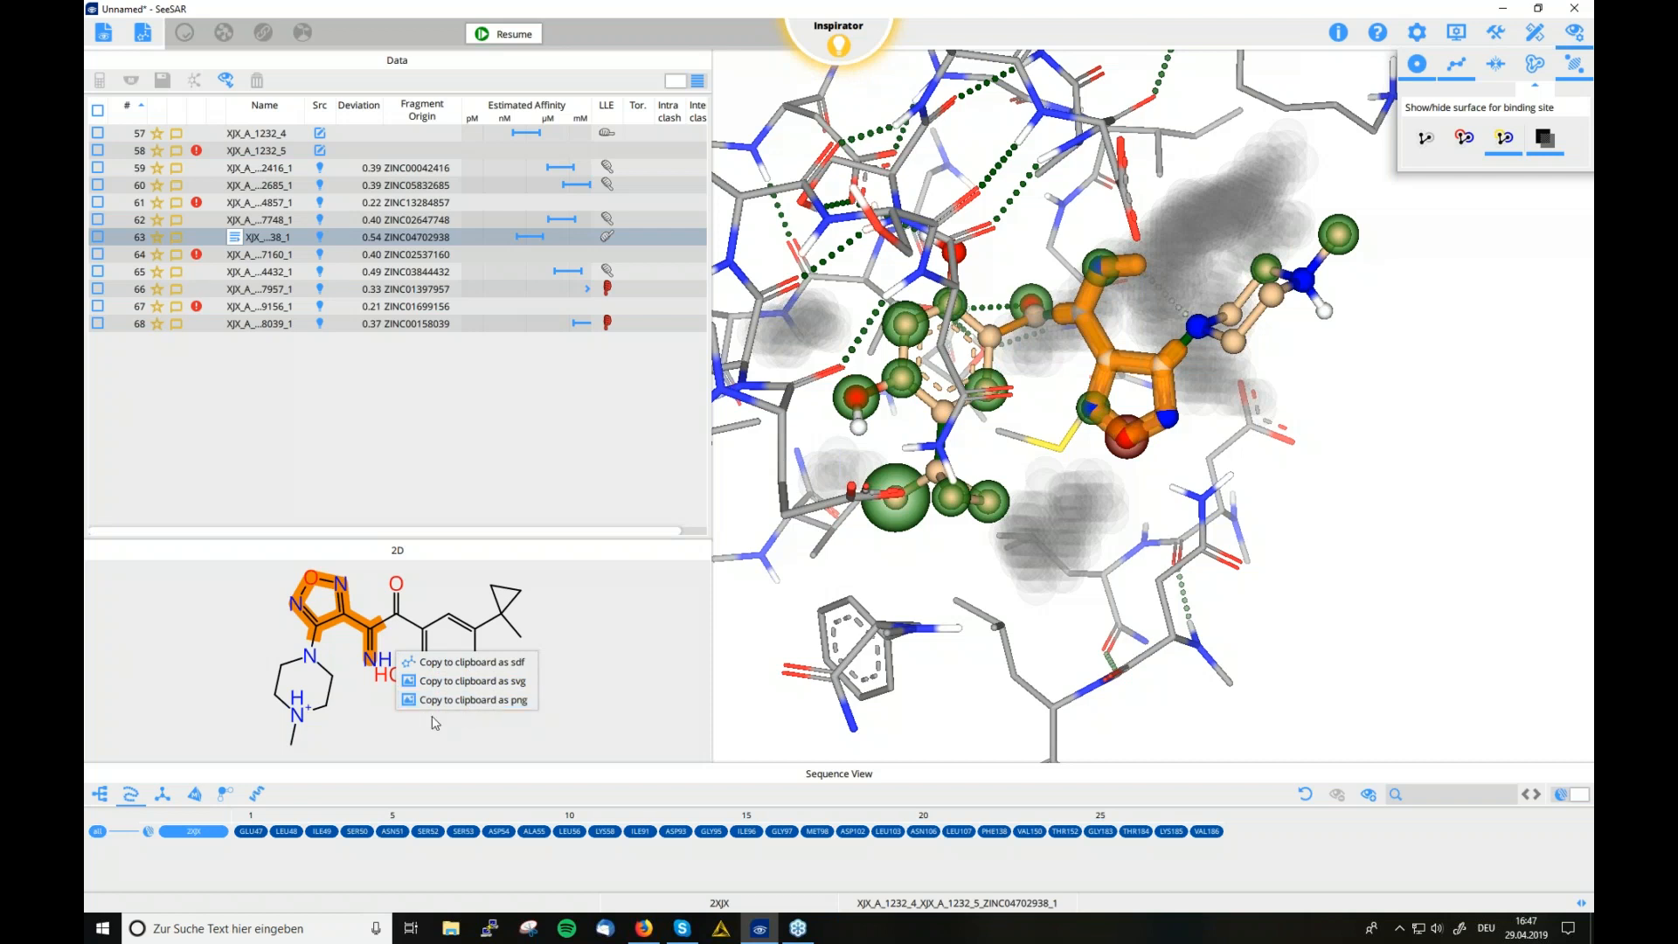
click(253, 461)
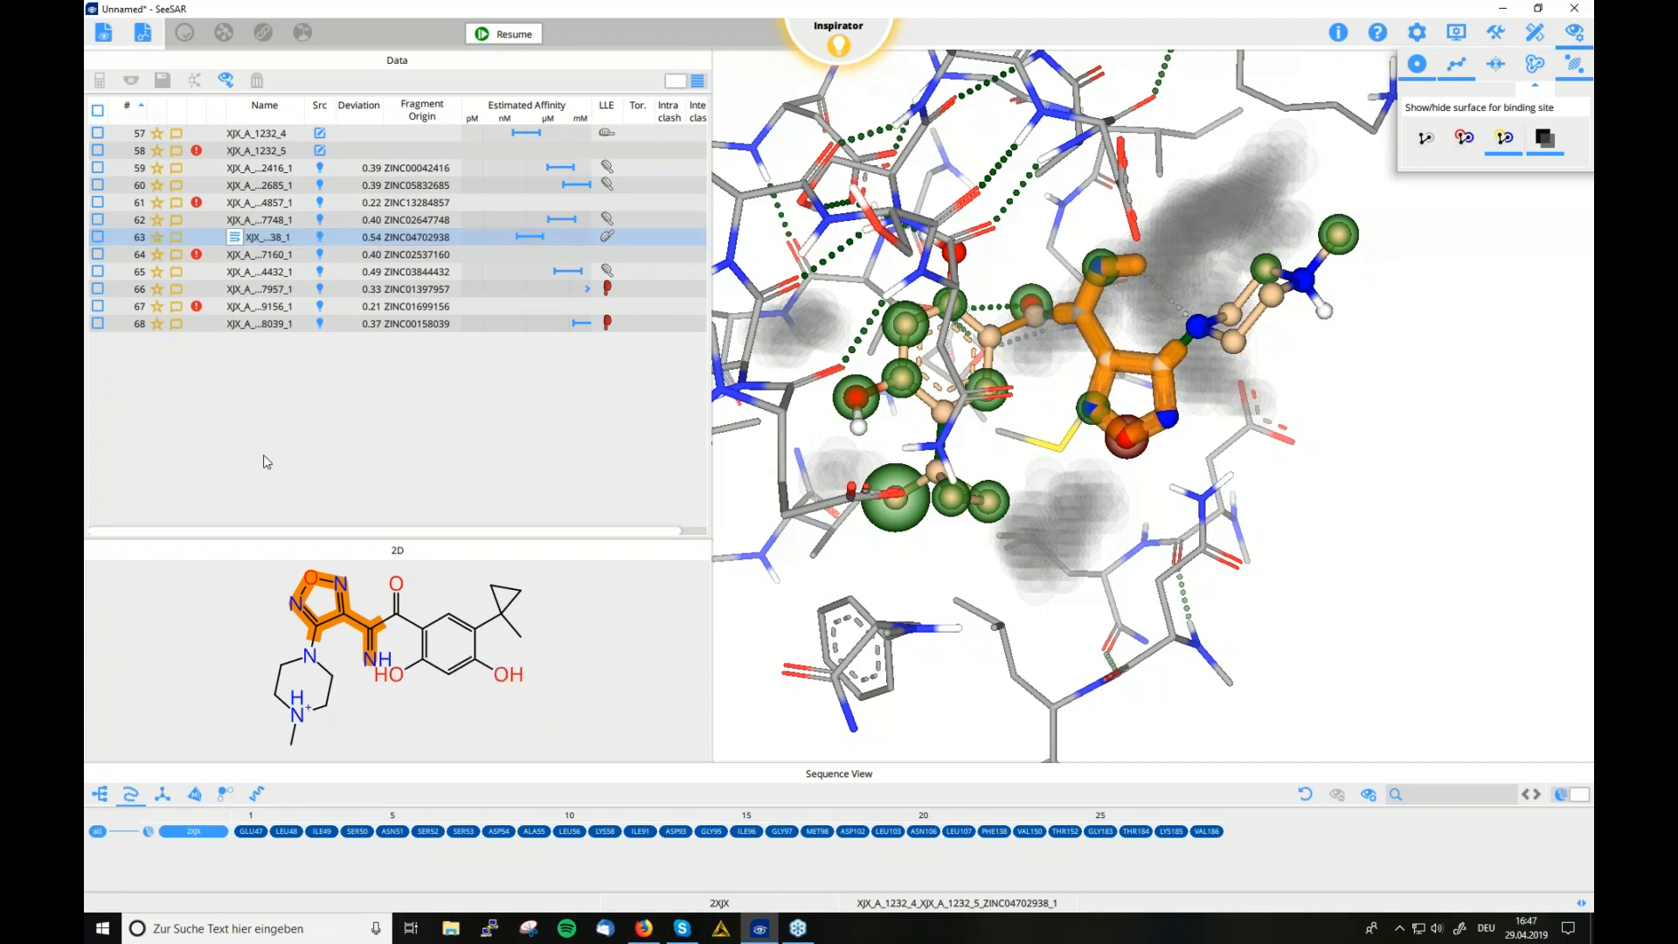
Resume the Inspirator query, display fragment XJX_A_1232_4 and check its table entry
click(489, 38)
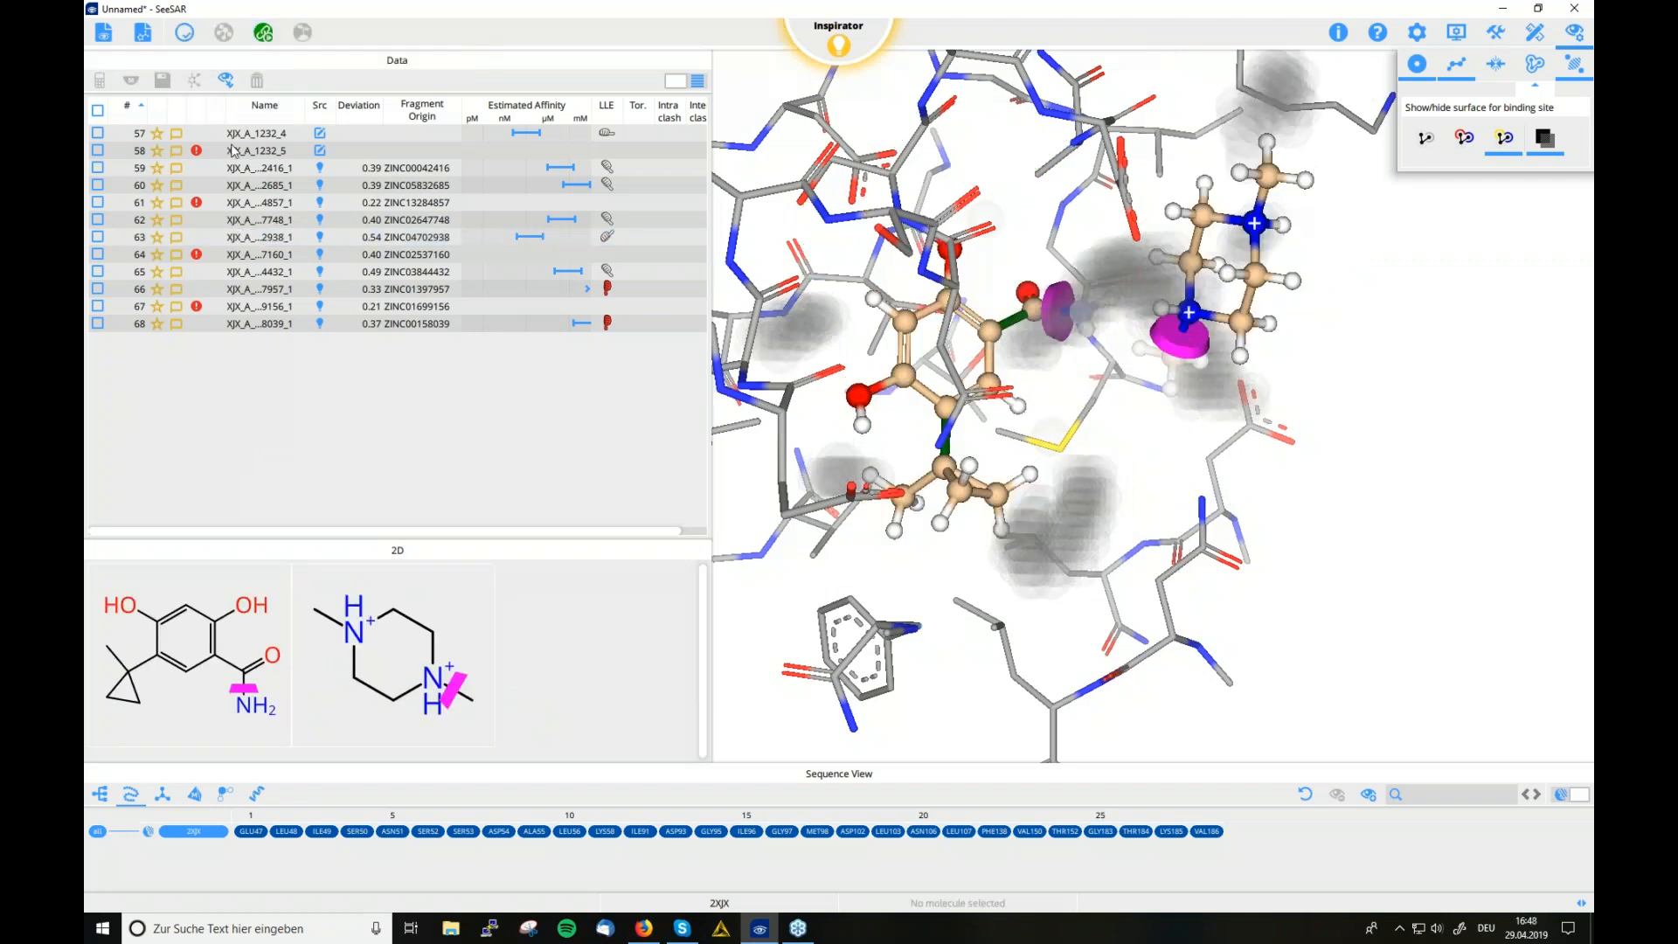
click(261, 136)
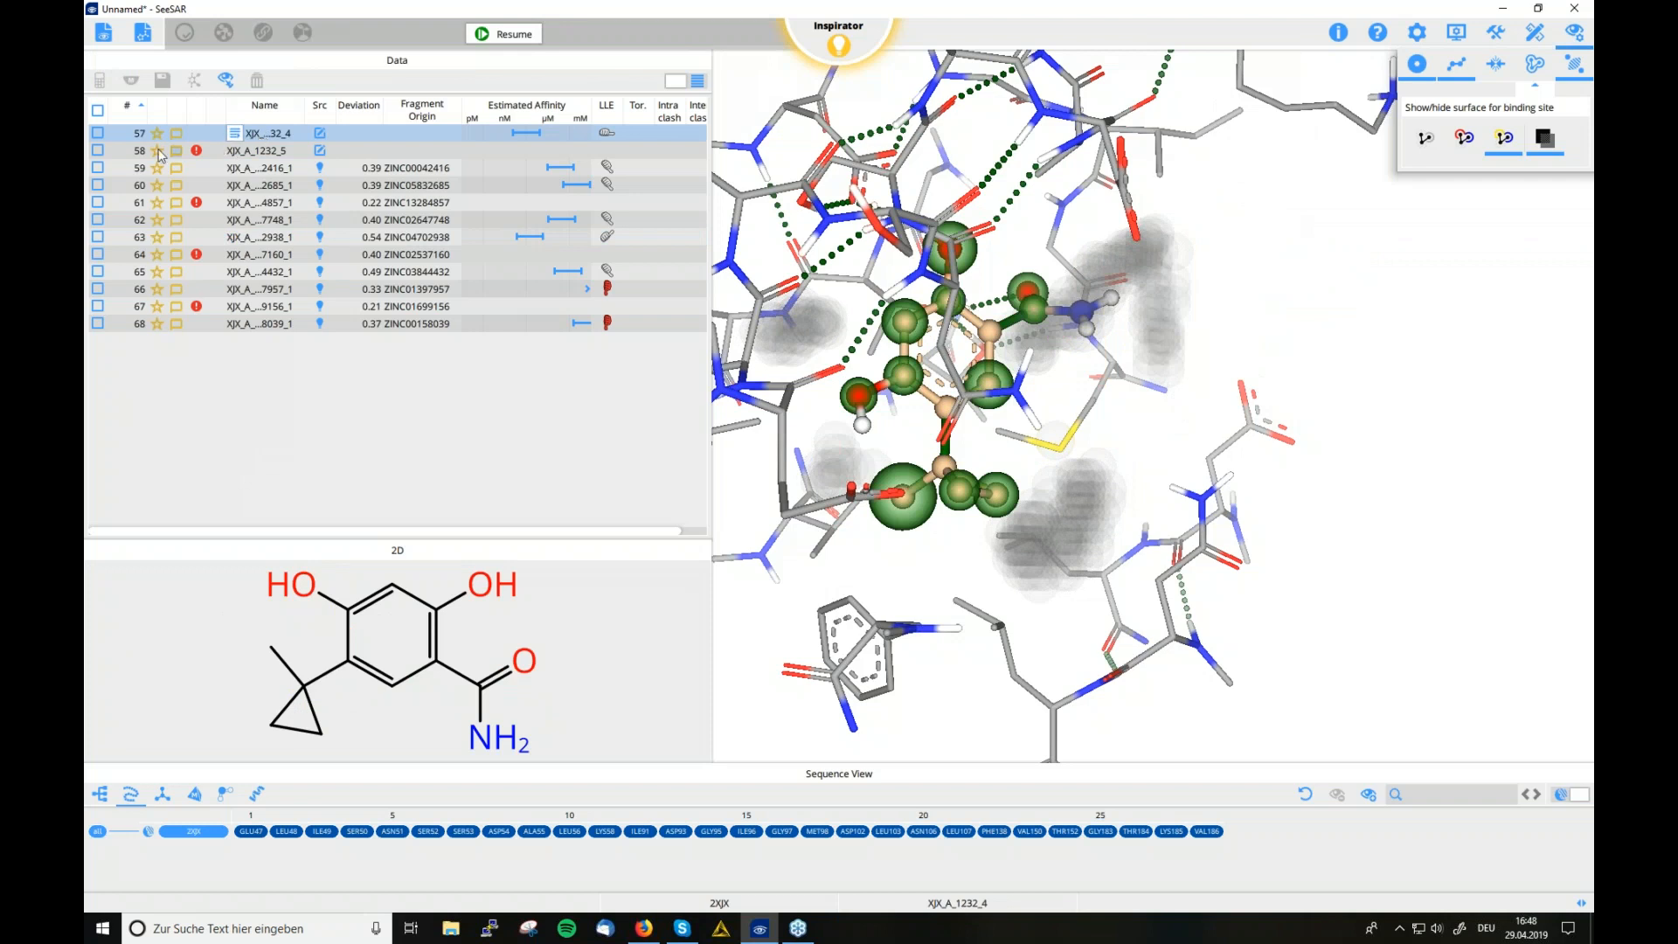
click(98, 135)
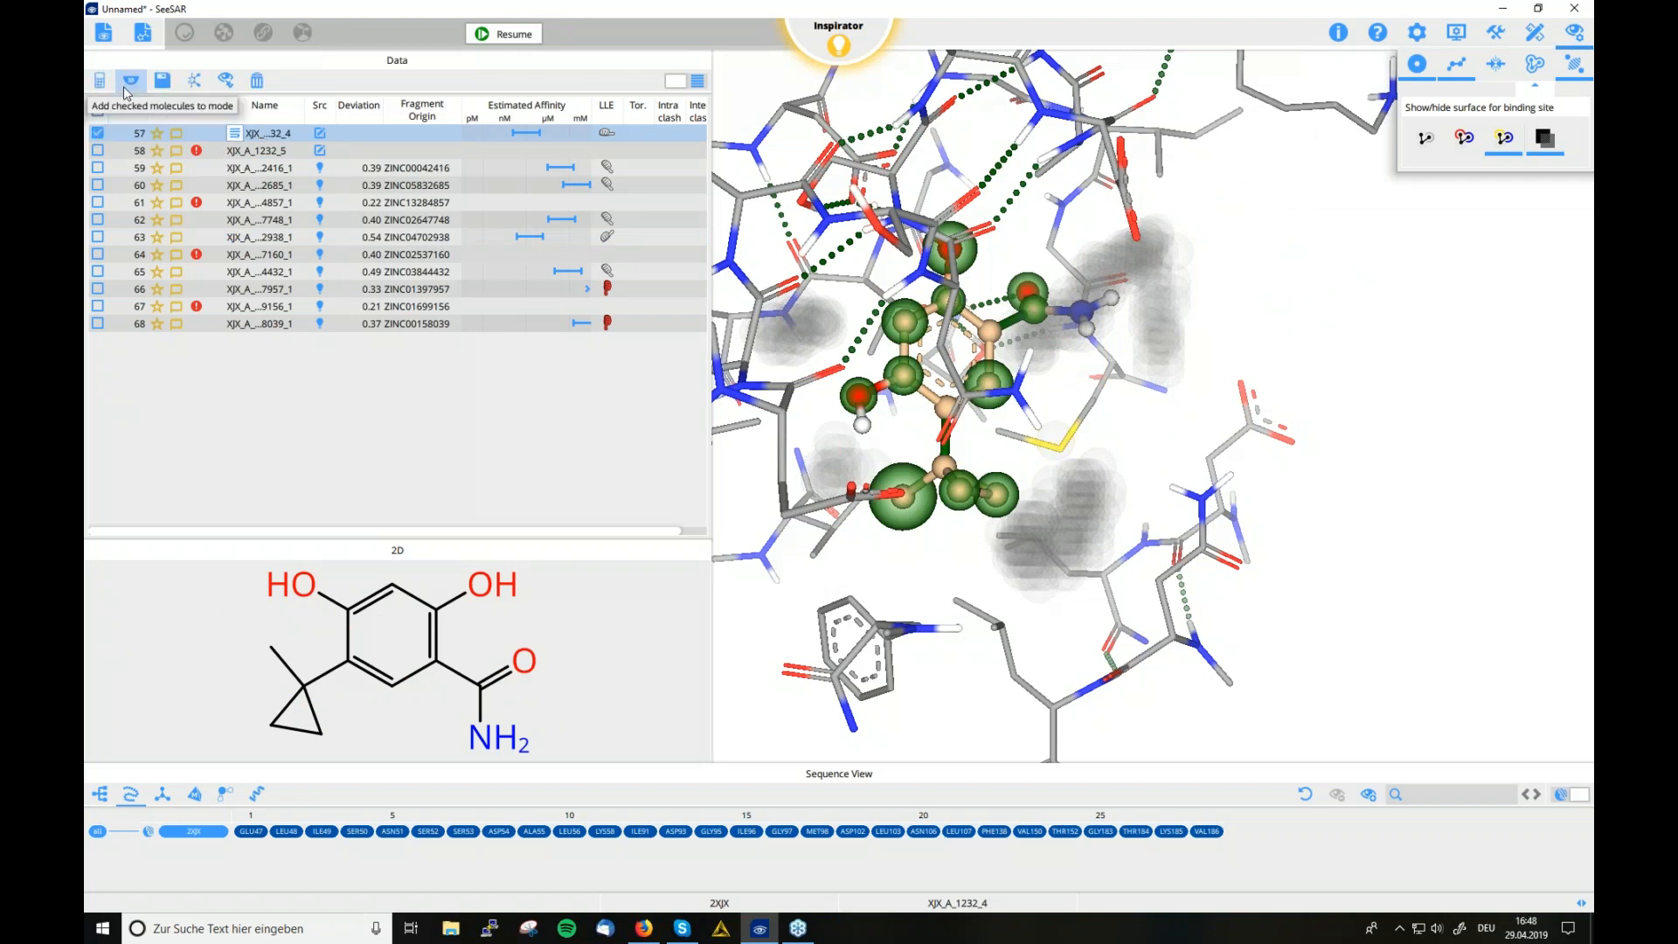
Add the 2XJX ligand XJX_A_1232 from the Proteins mode to the Docking mode
click(876, 32)
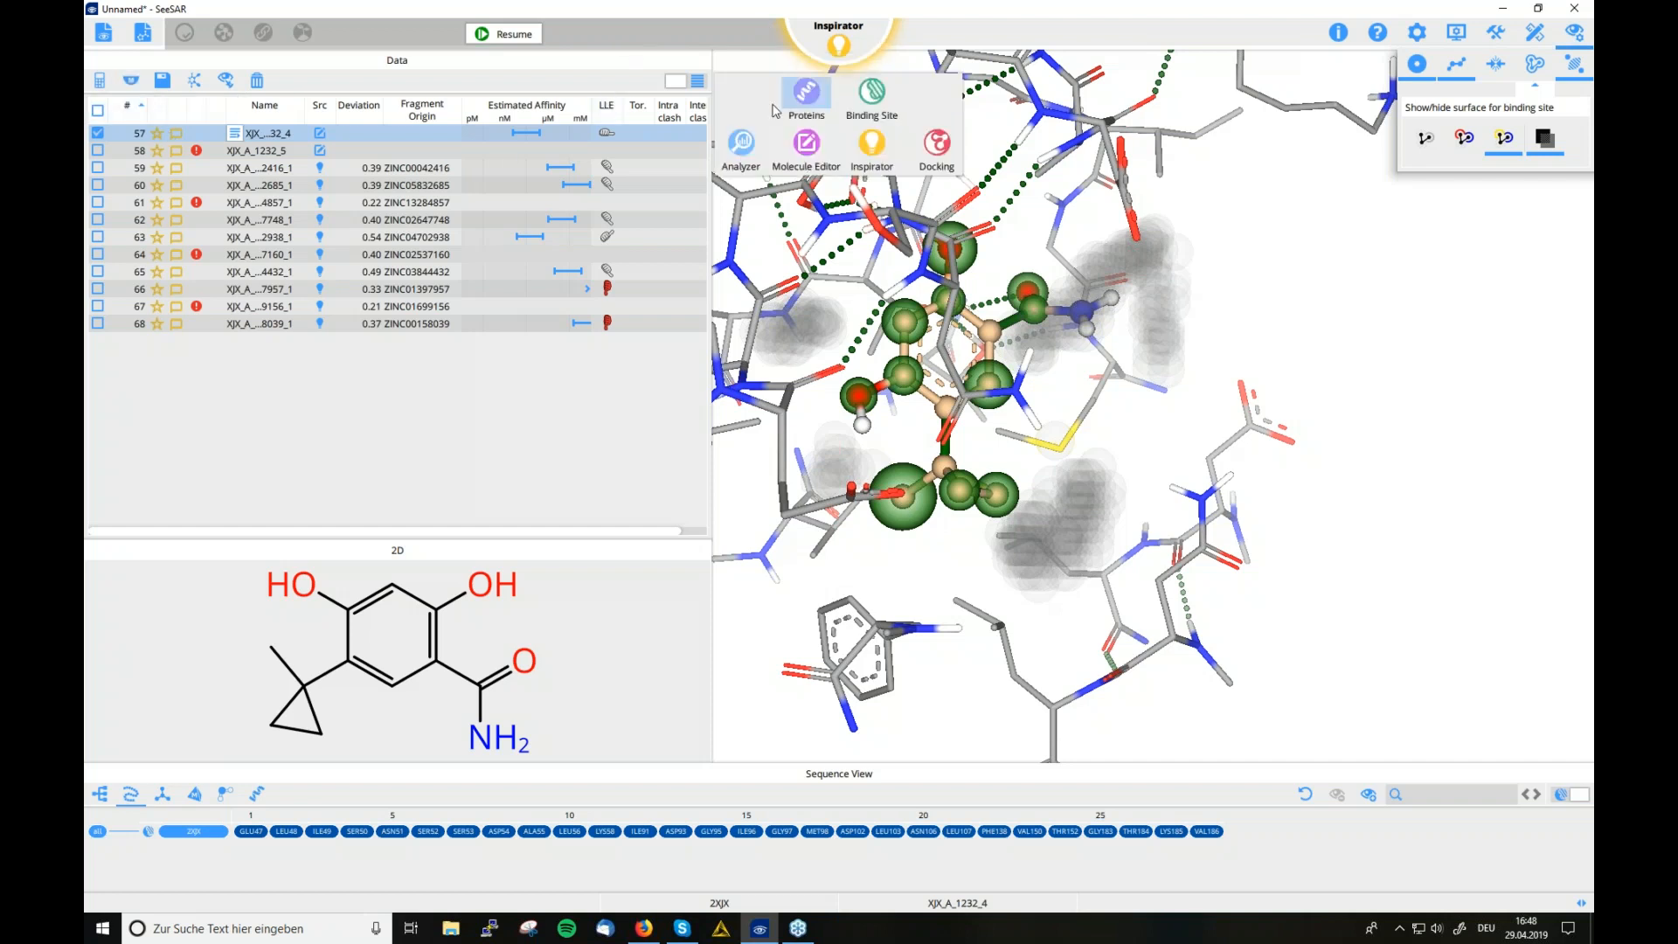
click(800, 109)
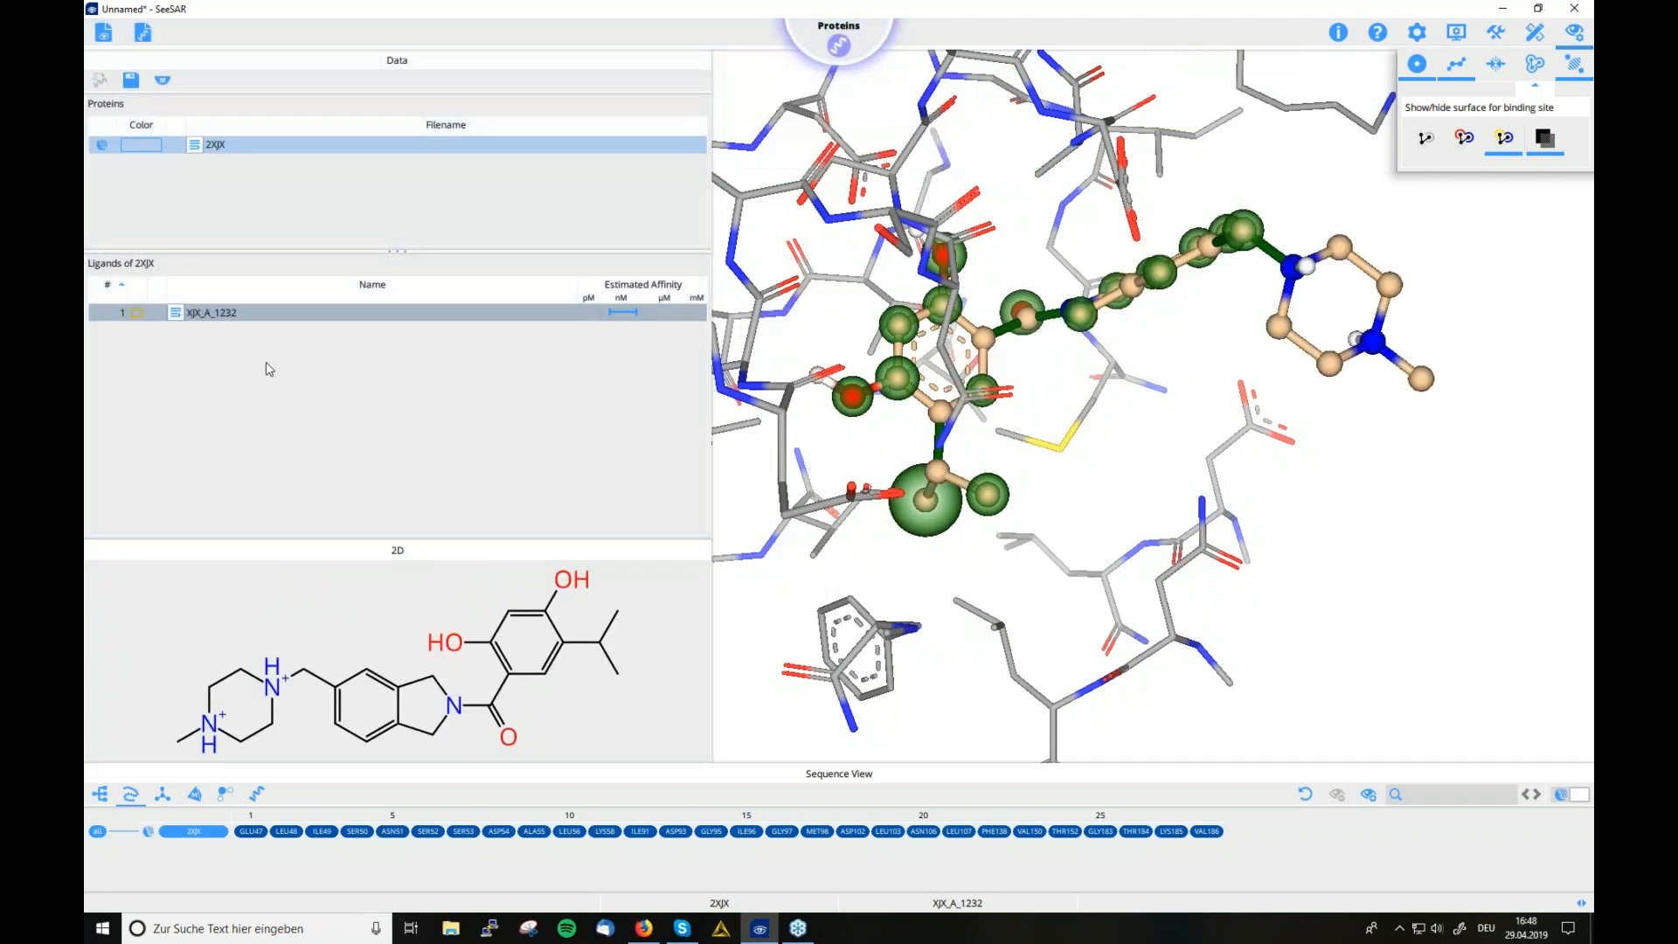
right_click(176, 311)
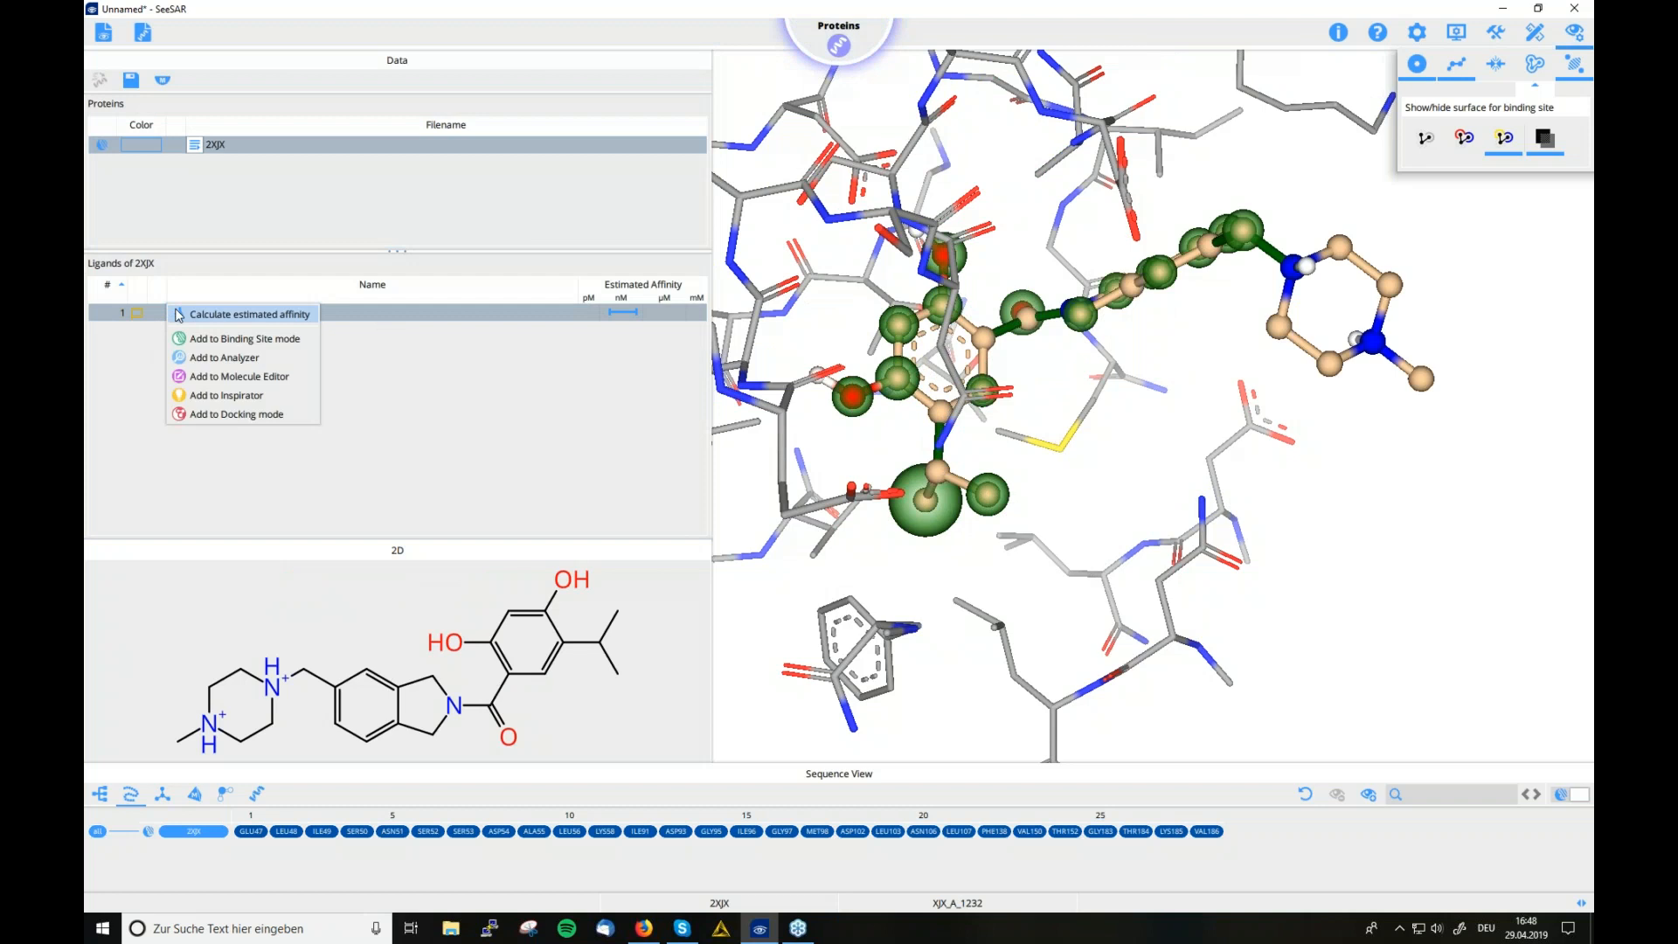
click(216, 414)
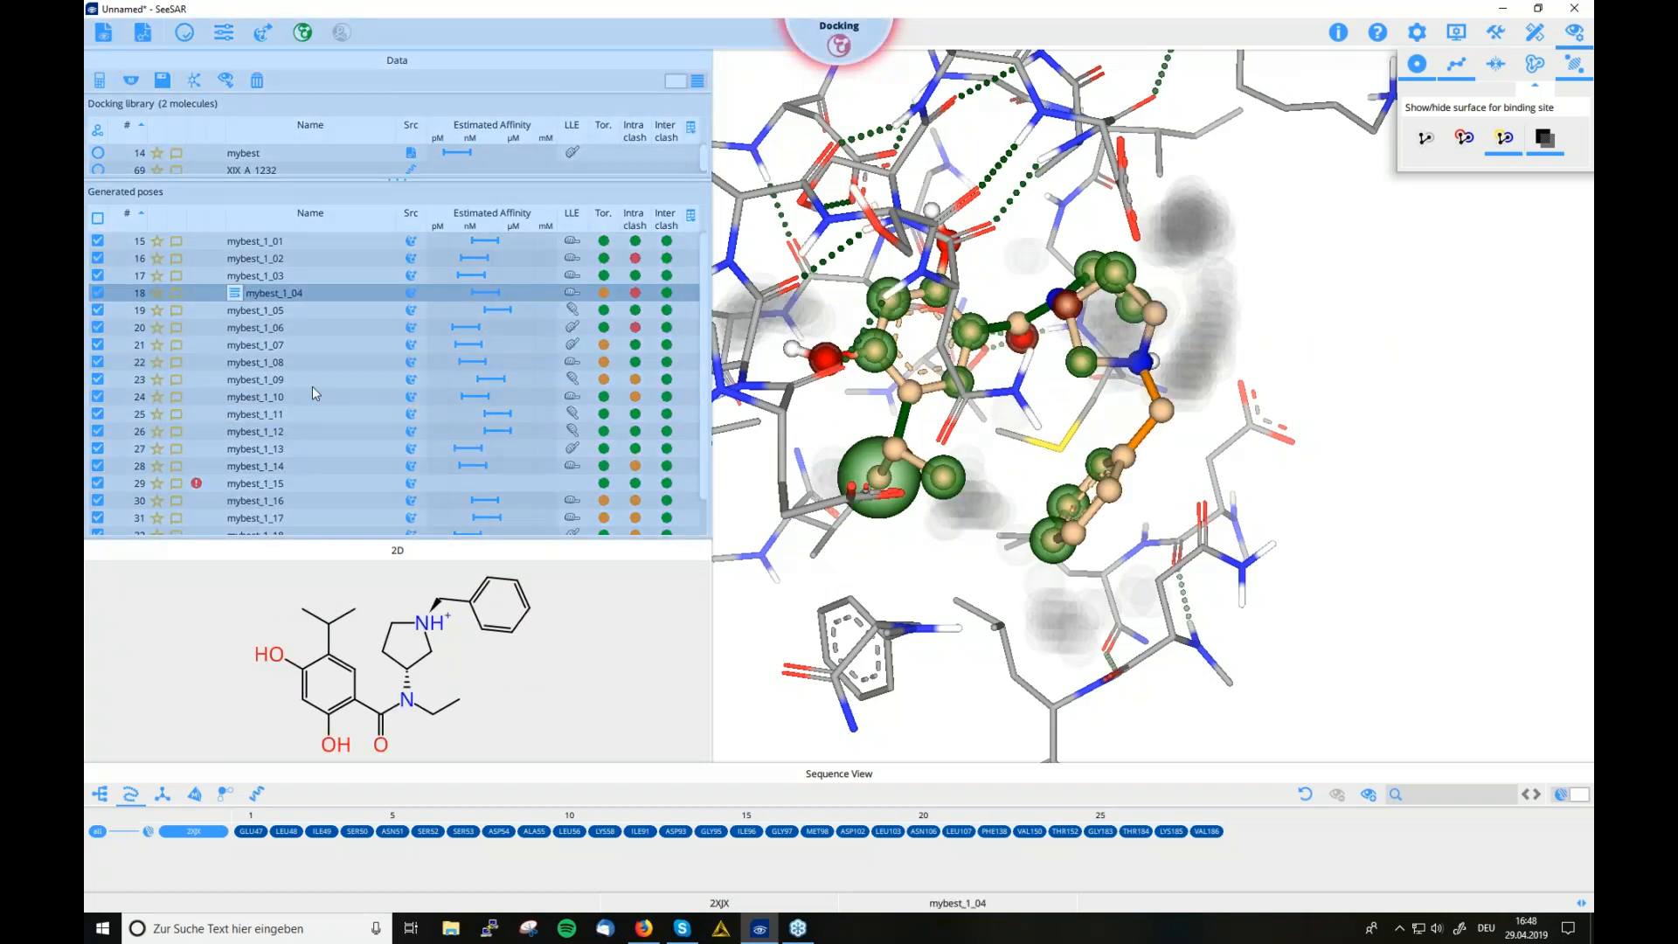
Enlarge the docking library table and choose XJX_A_1232 as the molecule for docking
drag(318, 183, 328, 255)
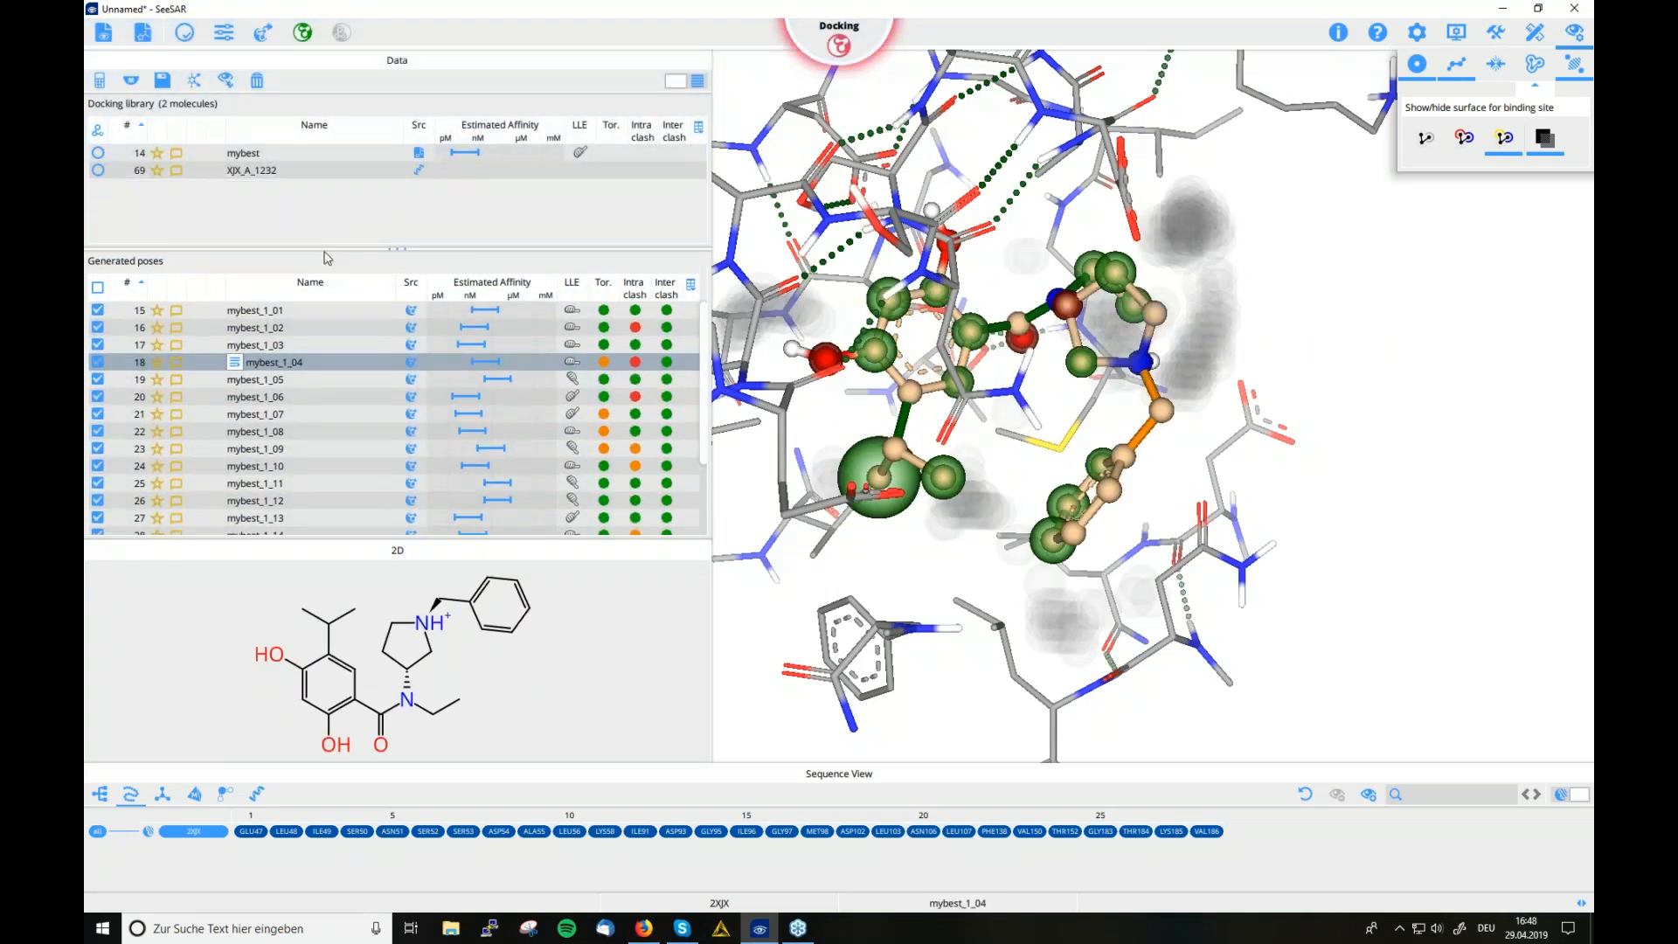
click(100, 171)
click(99, 171)
click(99, 170)
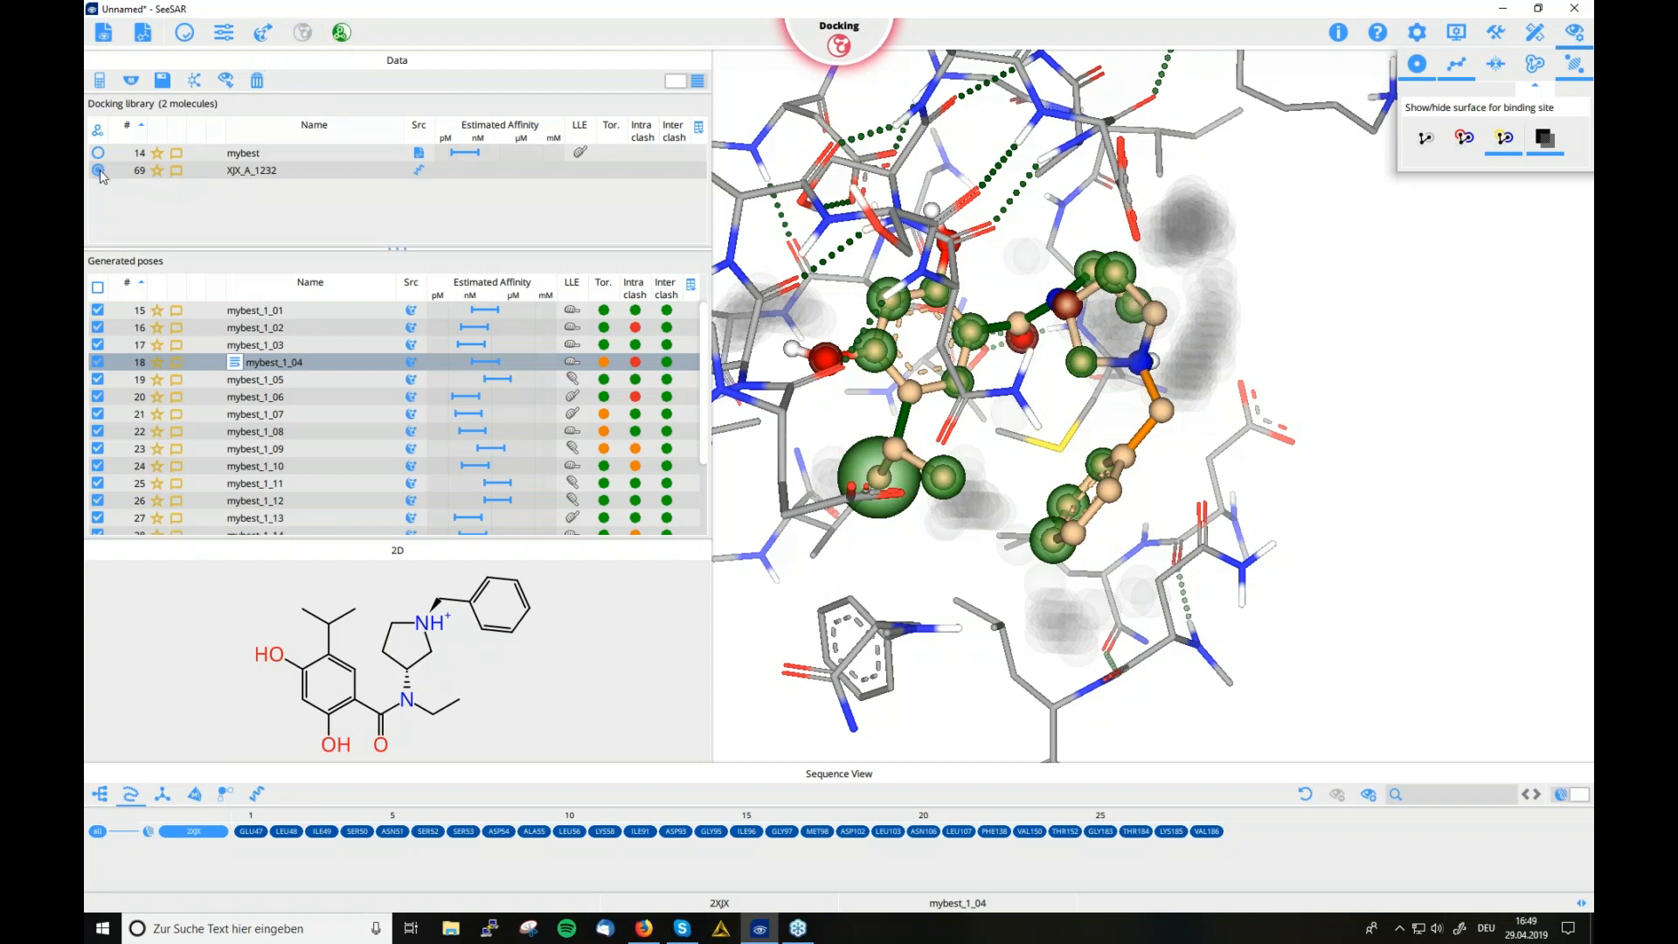
Generate a new set of docking poses for mybest using XJX_A_1232 as the template
click(342, 35)
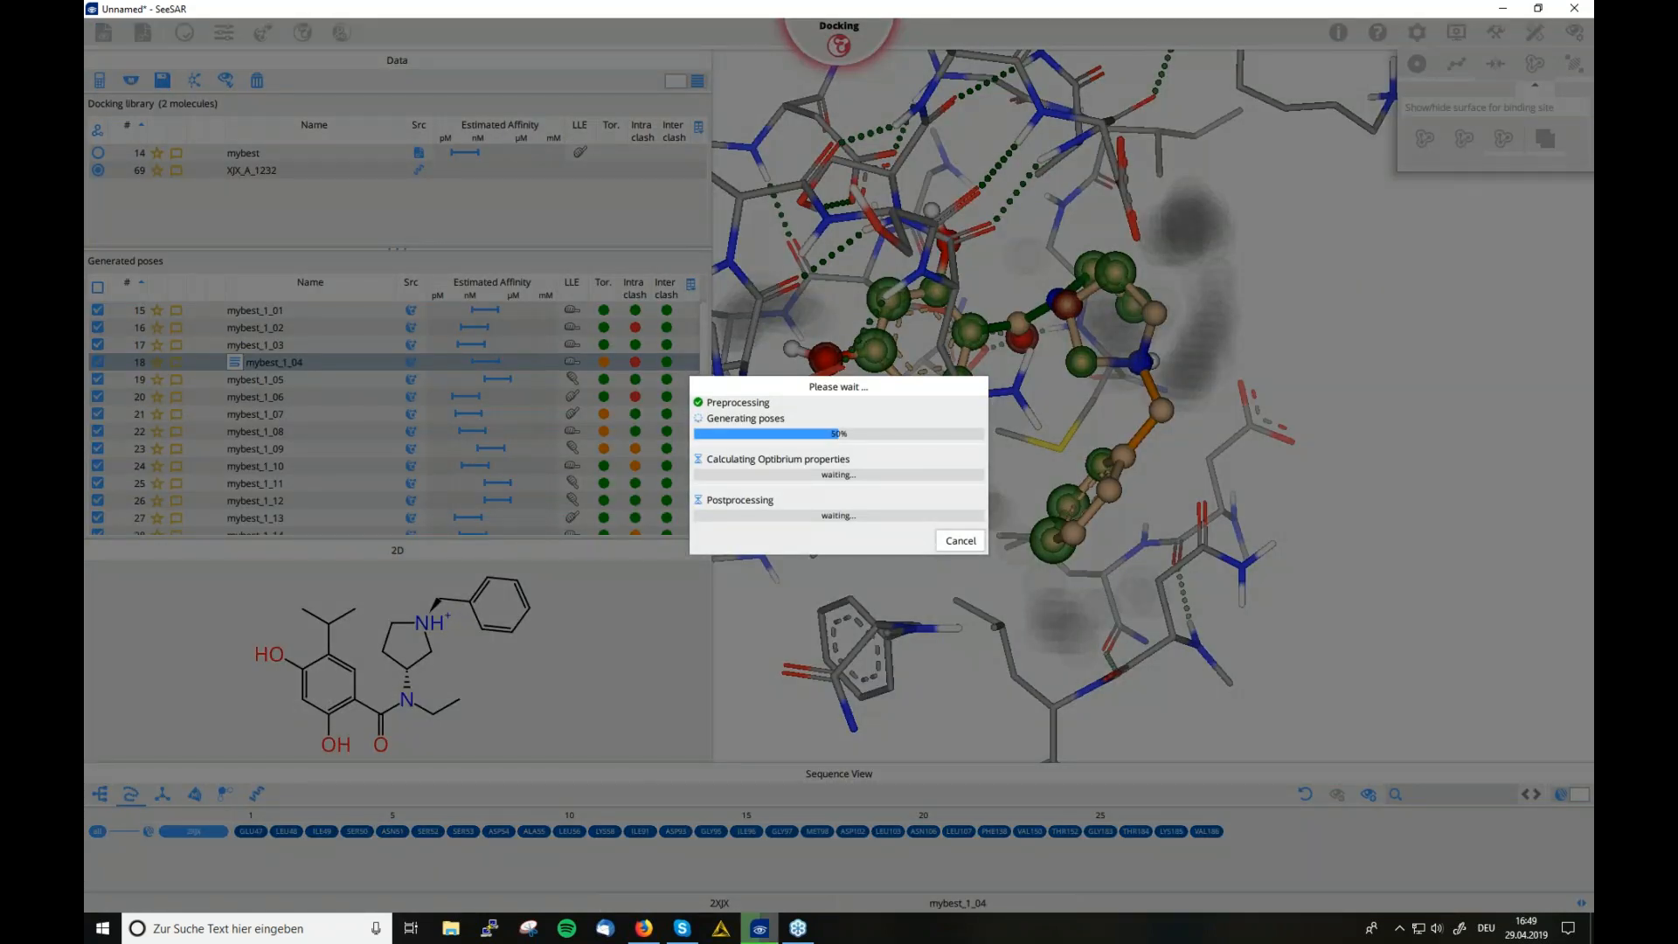
scroll(372, 452, down, 20)
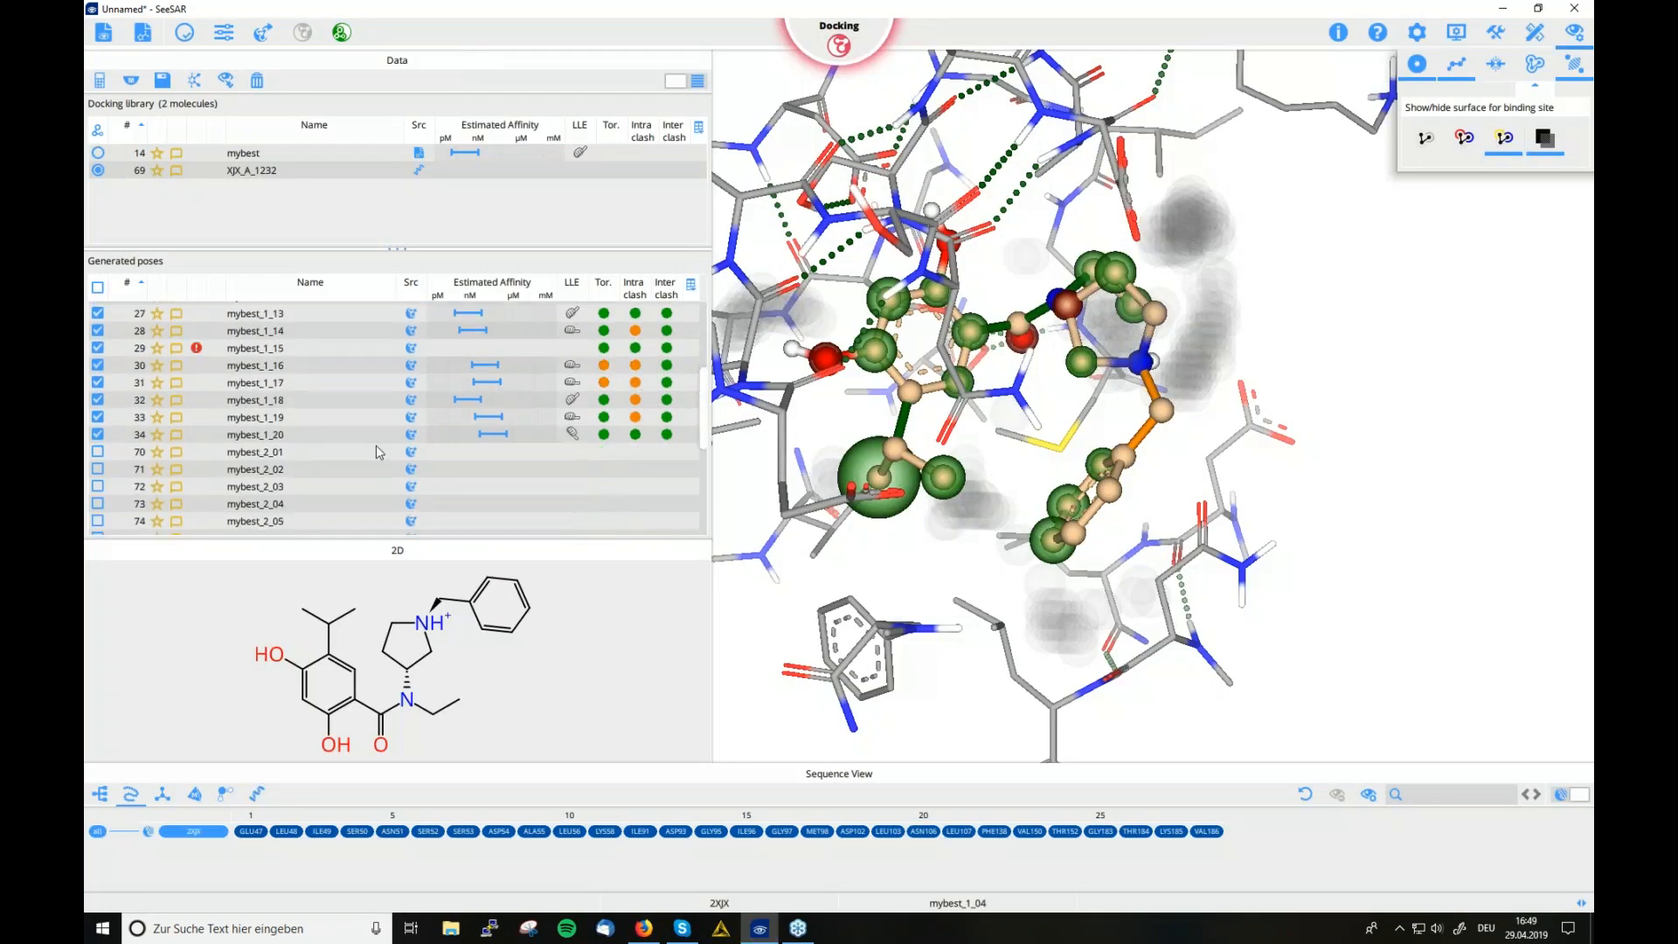
scroll(369, 447, up, 4)
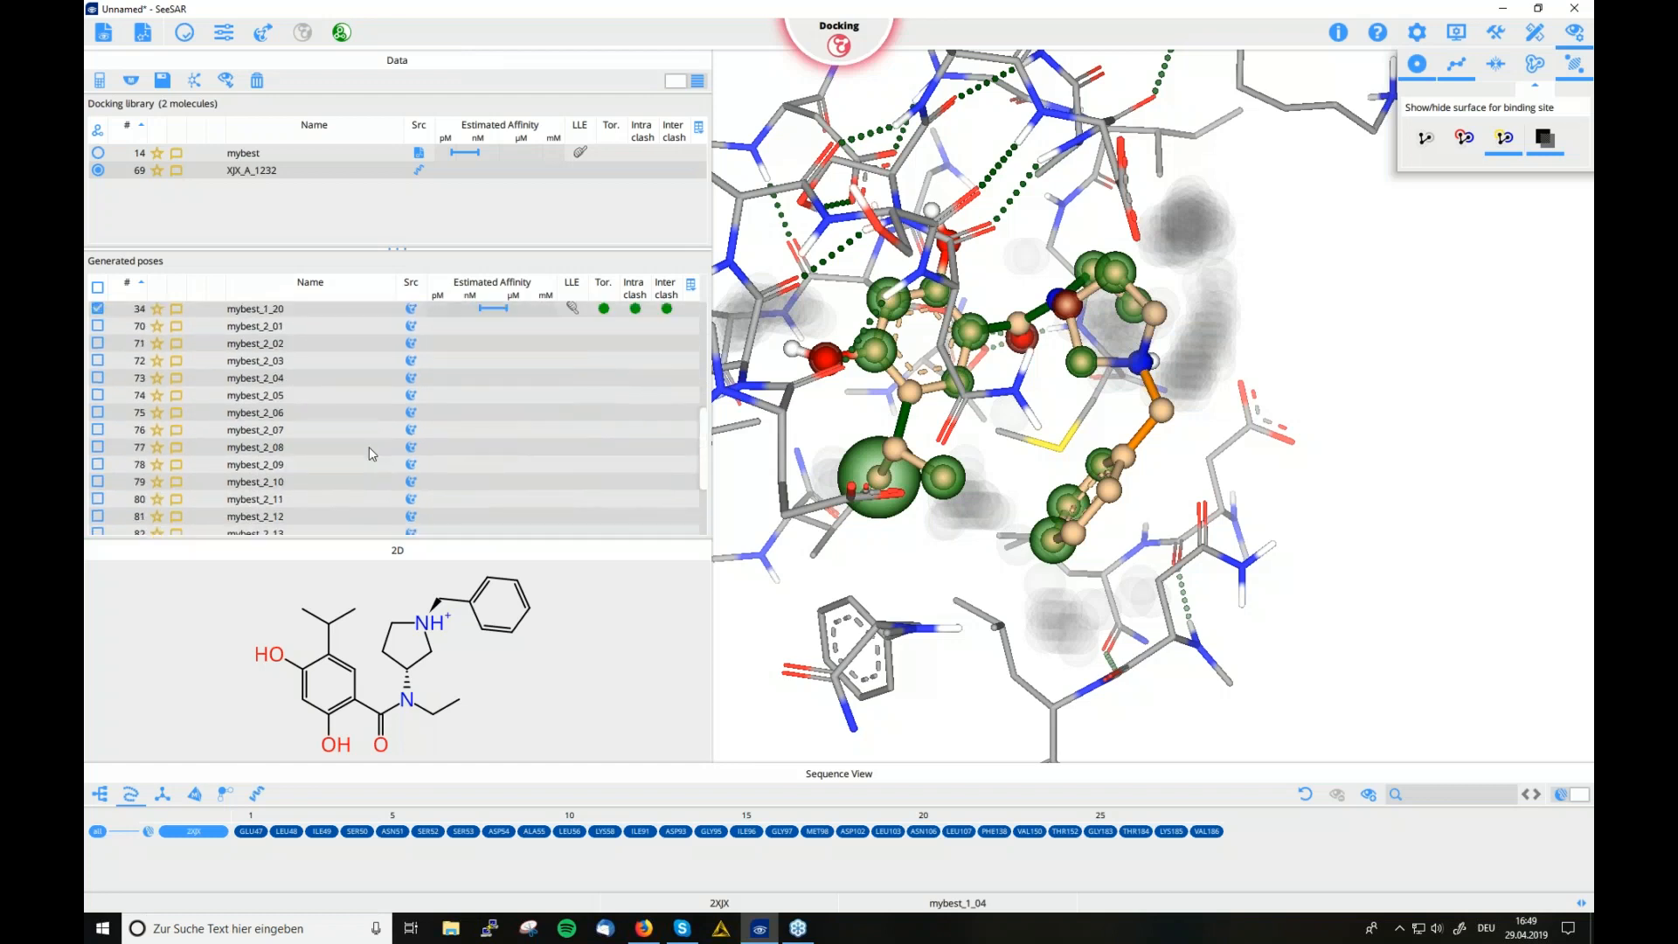
Examine the generated poses from mybest_2_01 through mybest_2_16 for their placement in the binding site
click(286, 335)
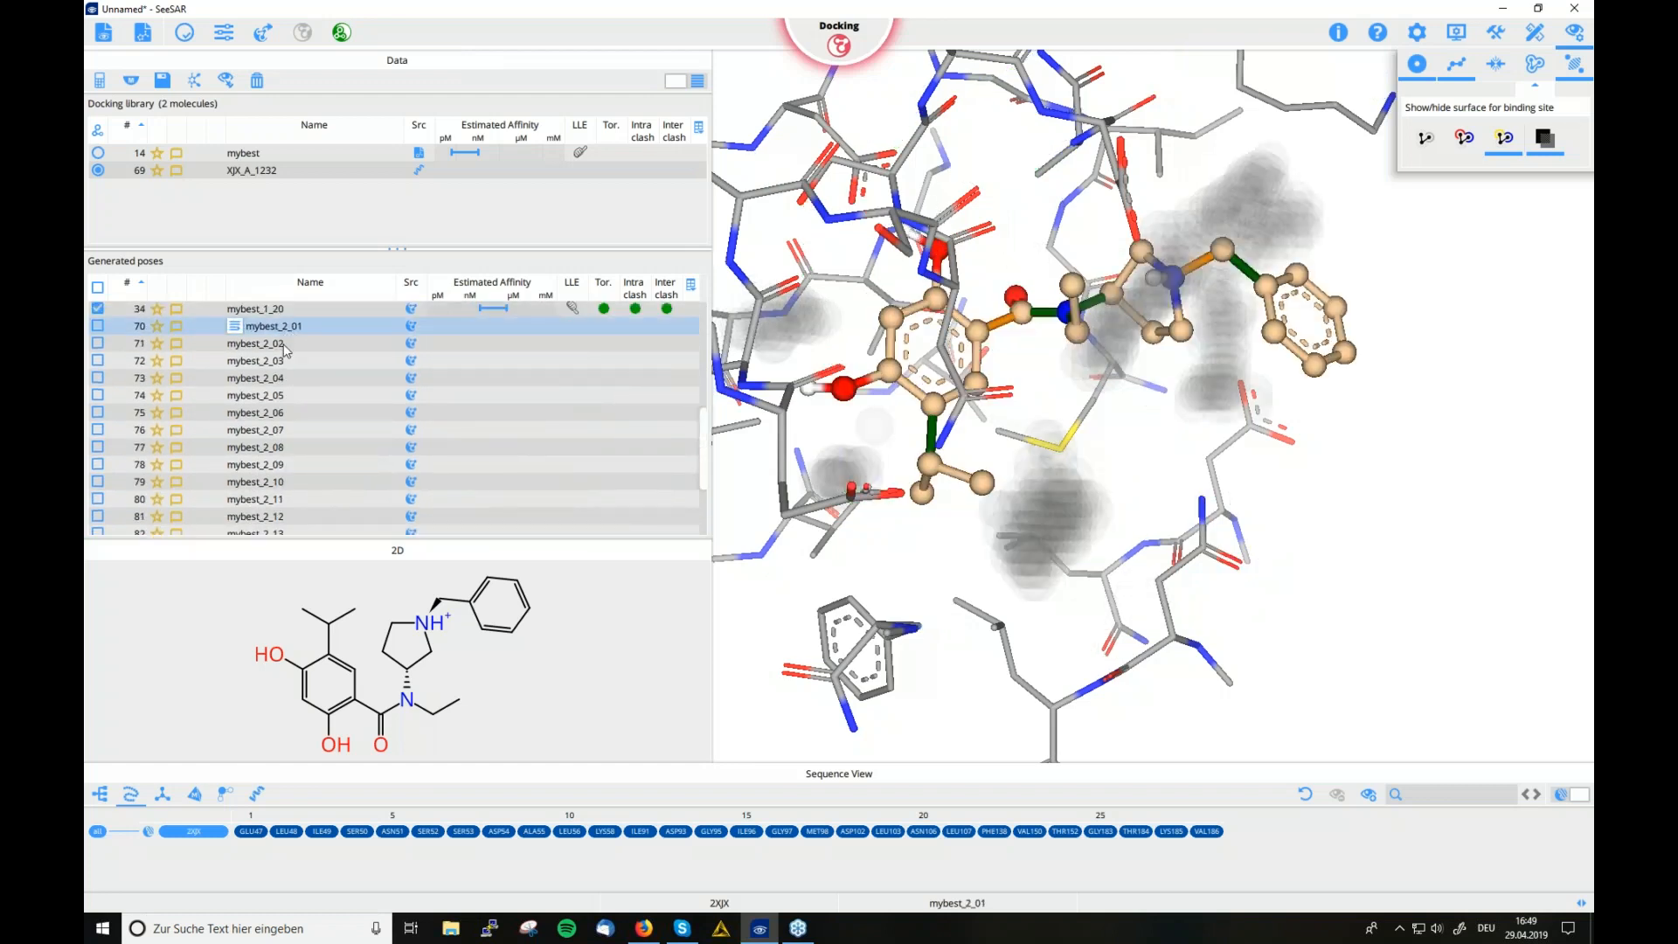
click(286, 347)
click(286, 361)
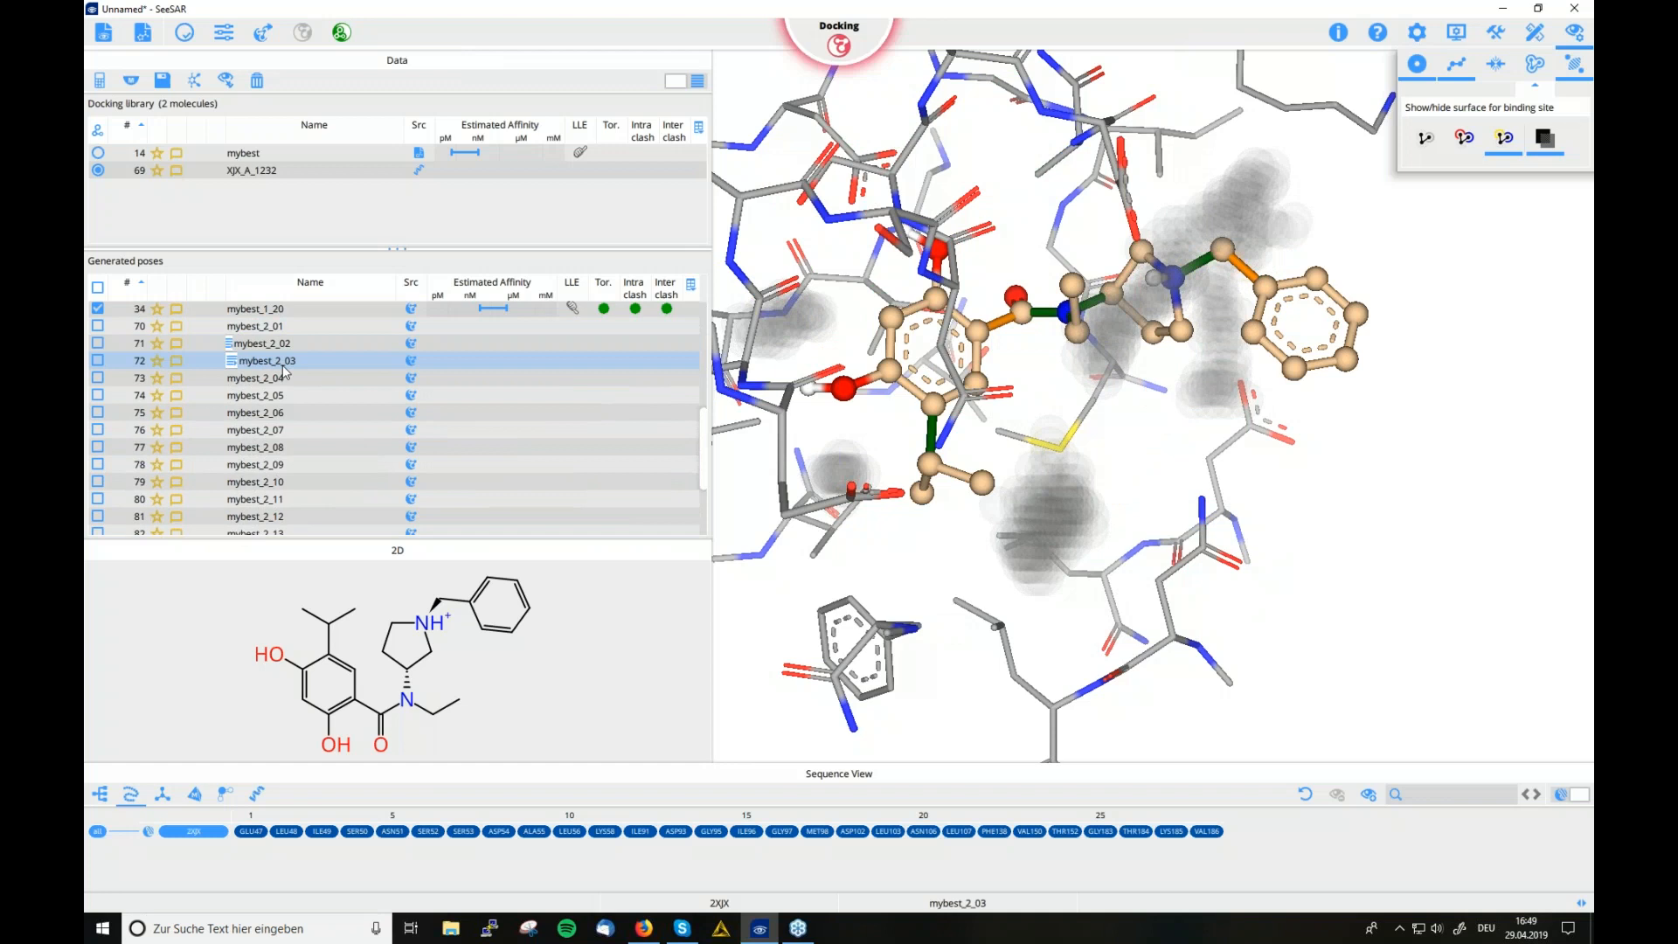
click(283, 381)
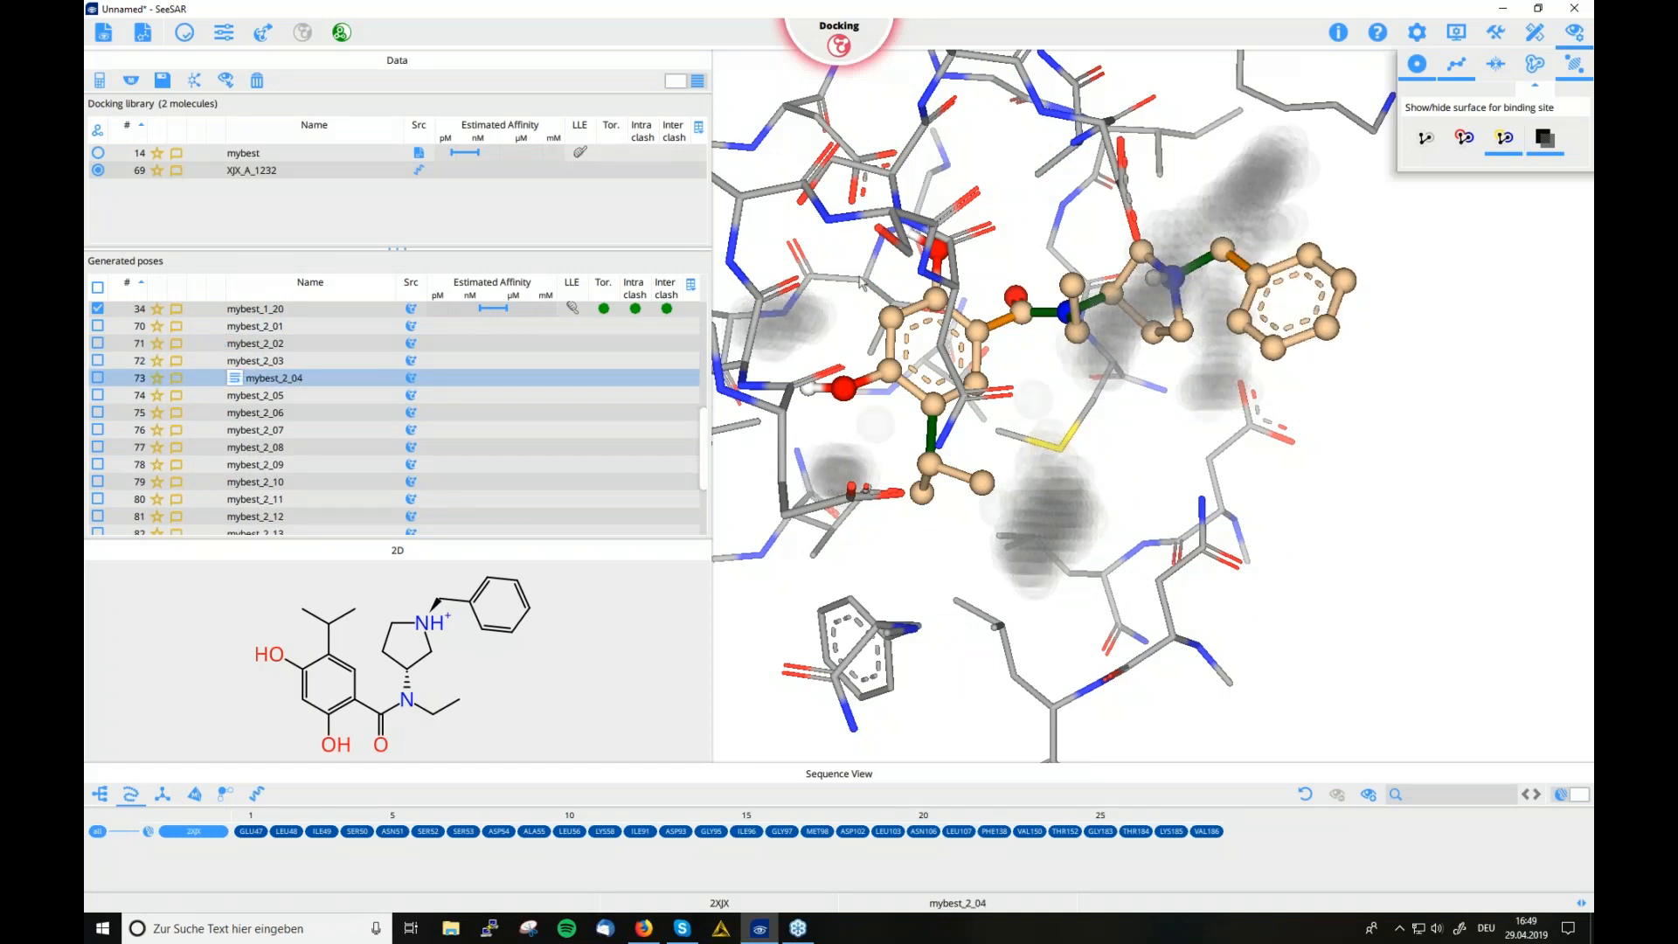
click(271, 398)
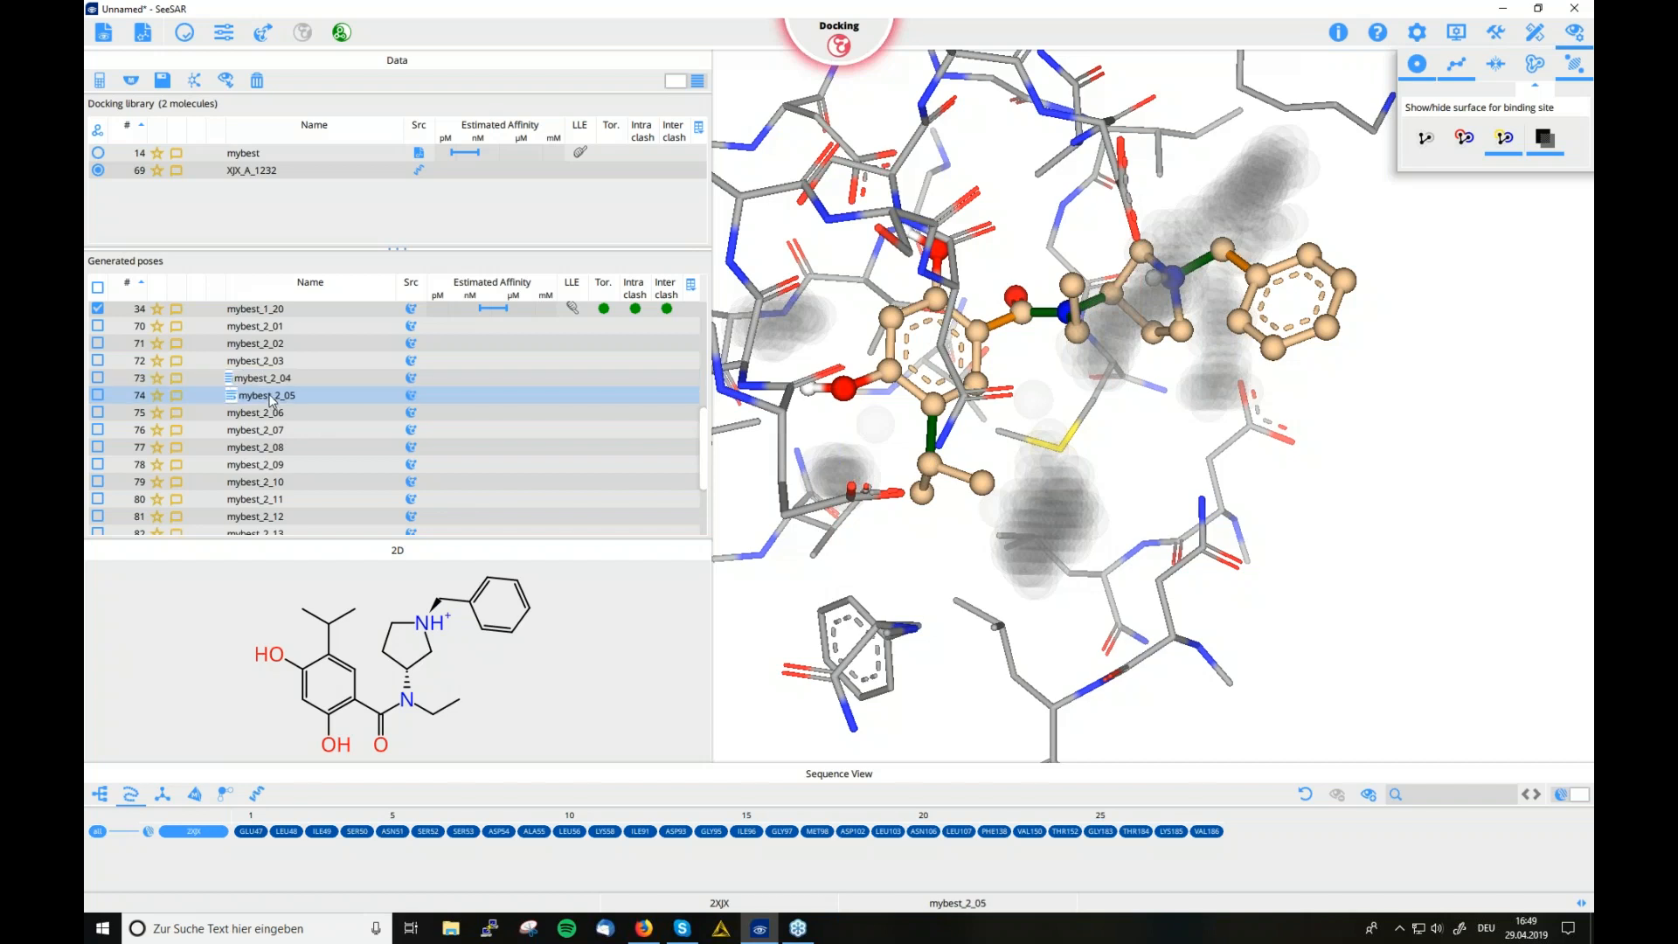
click(267, 414)
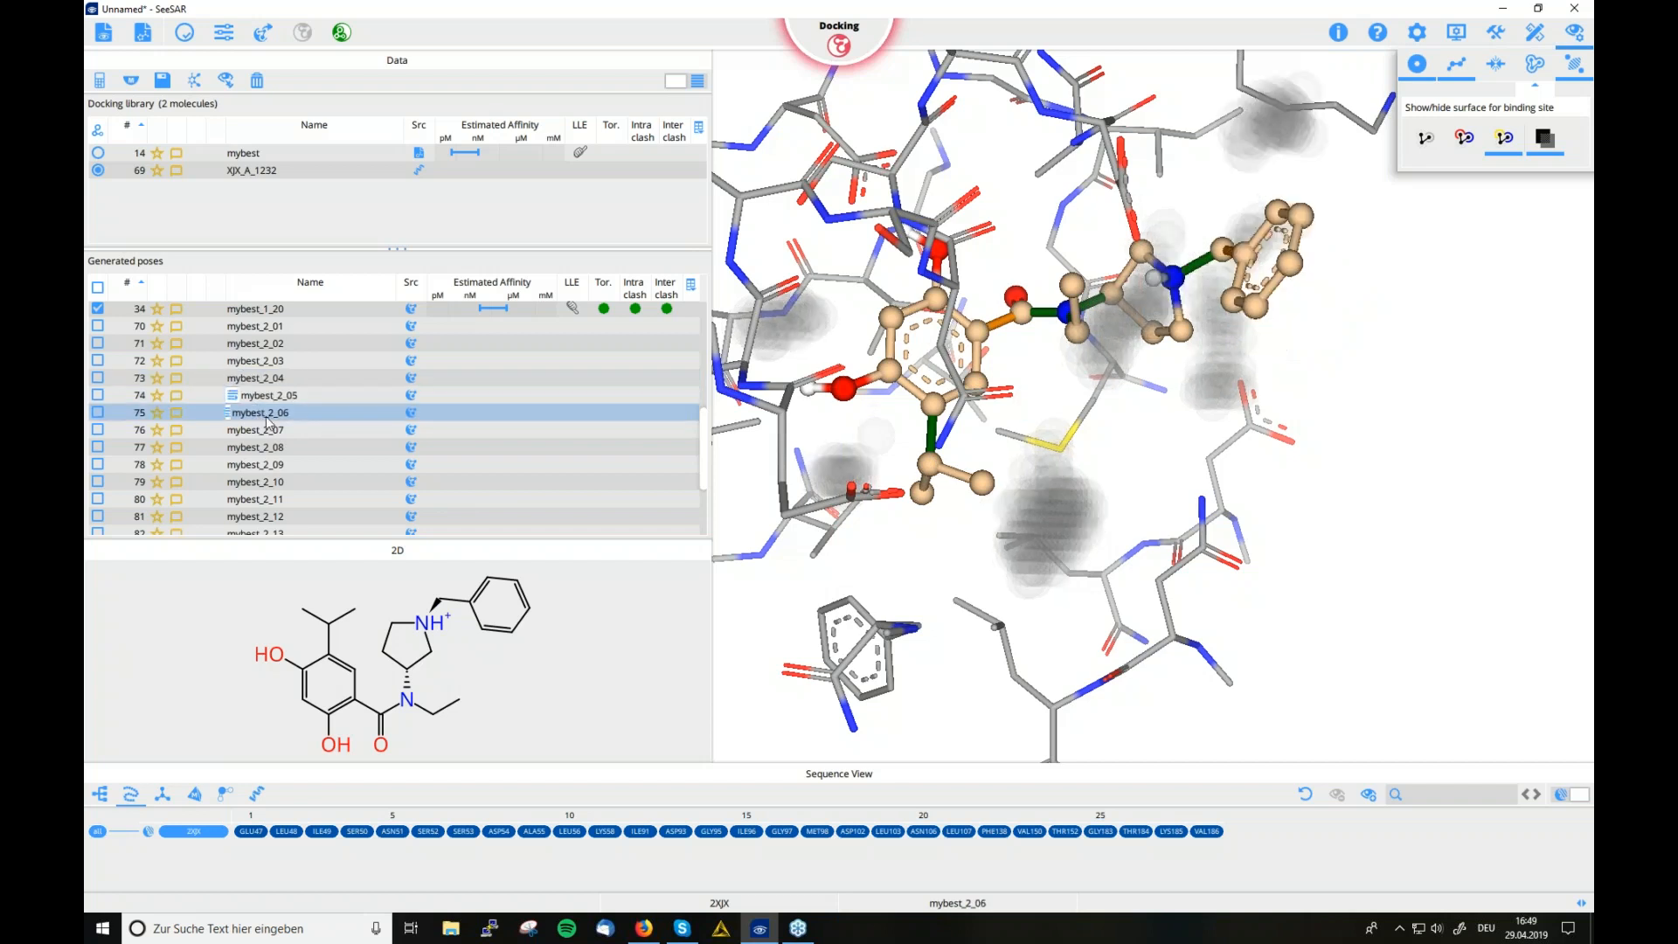
click(263, 432)
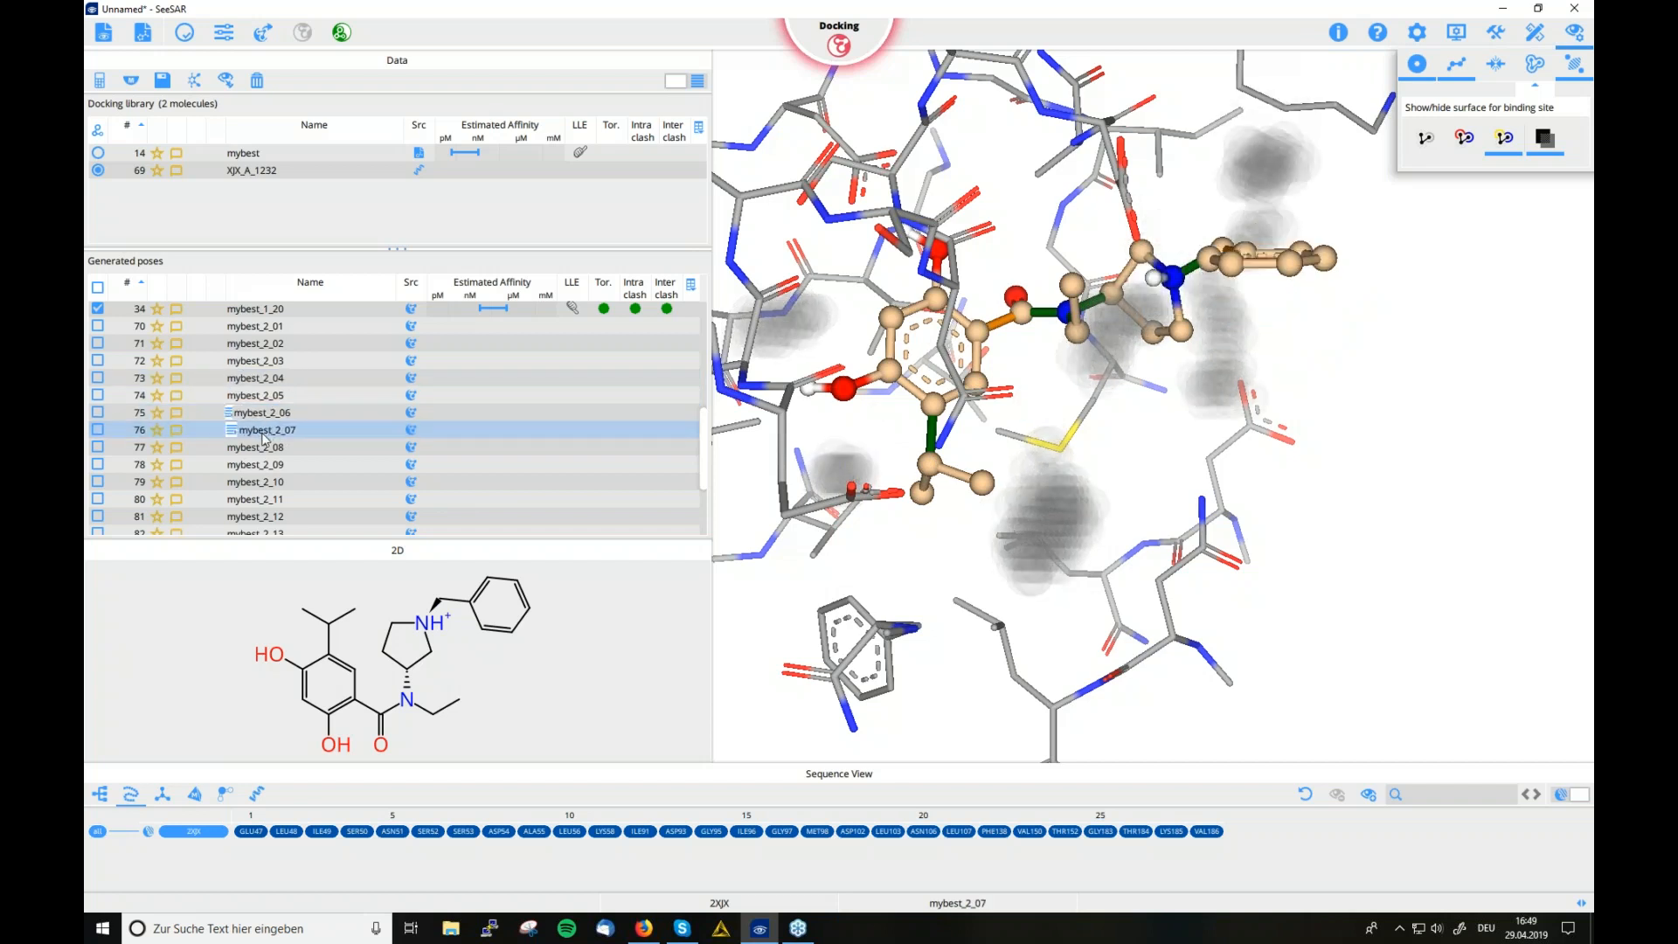
click(264, 449)
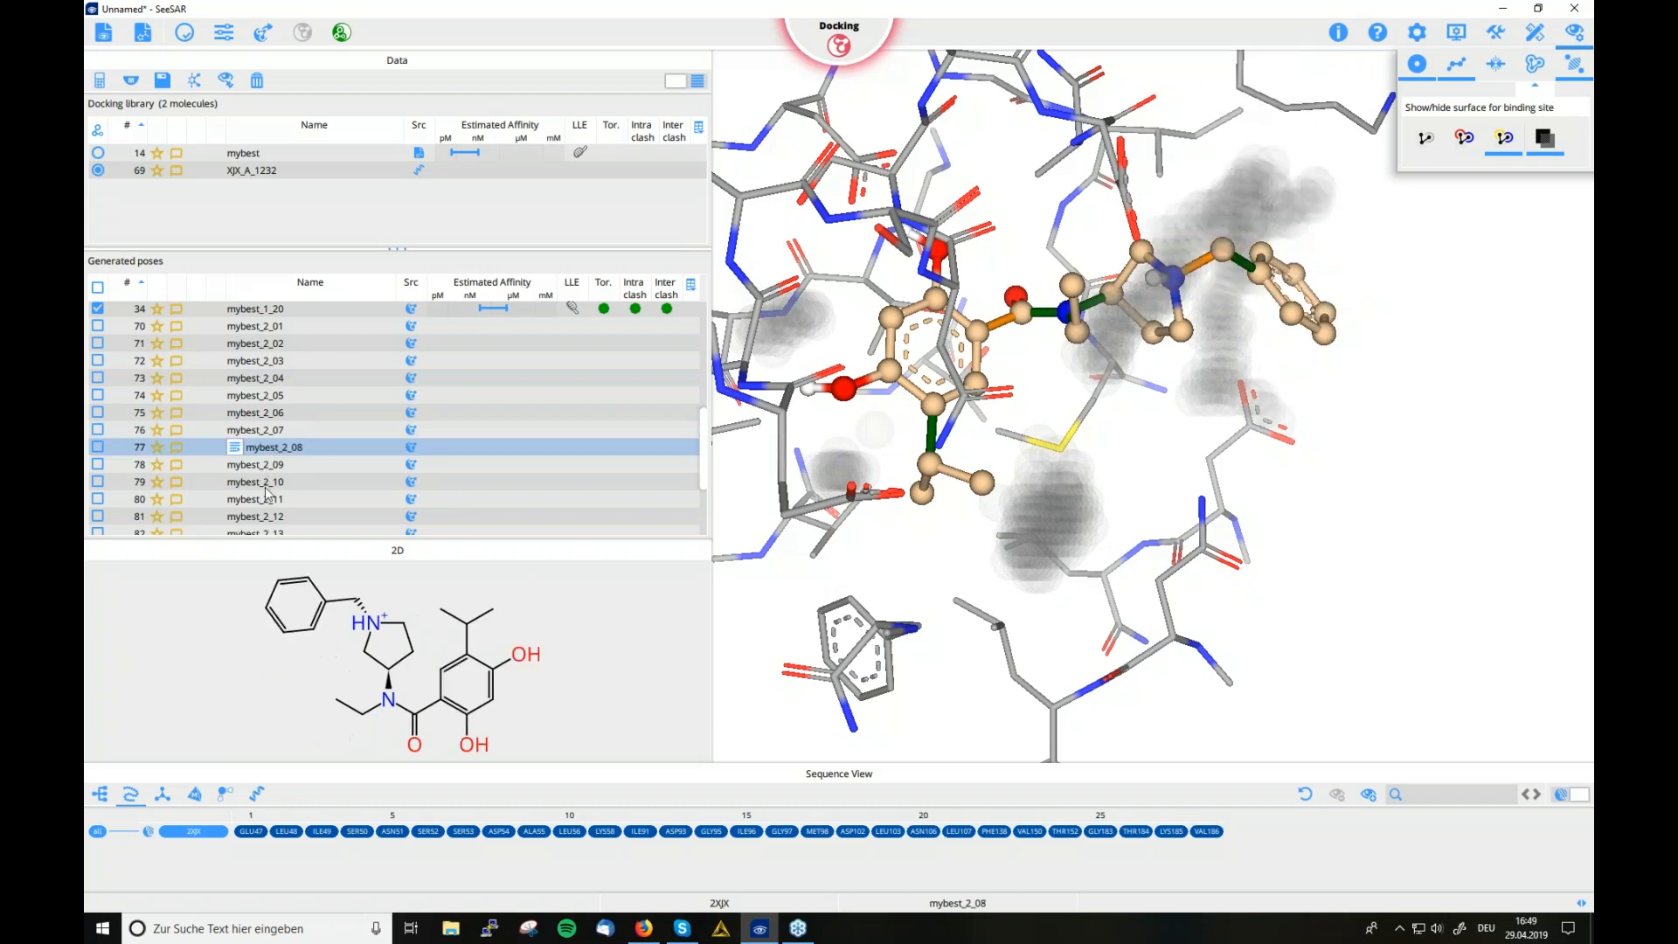
click(268, 469)
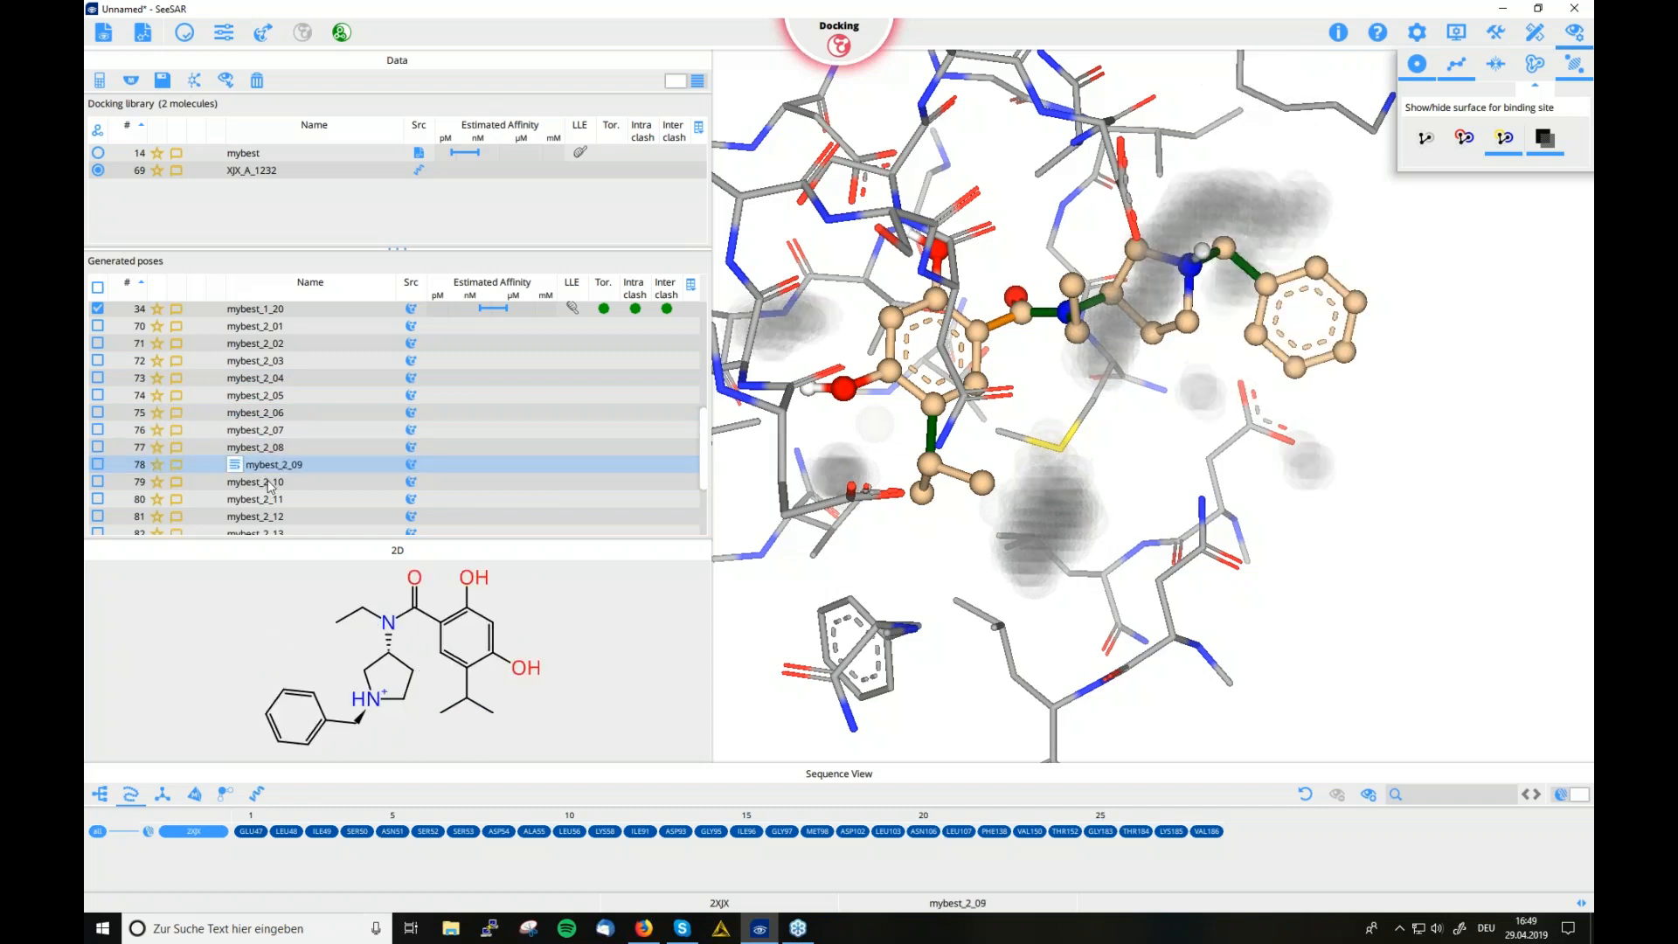
click(267, 483)
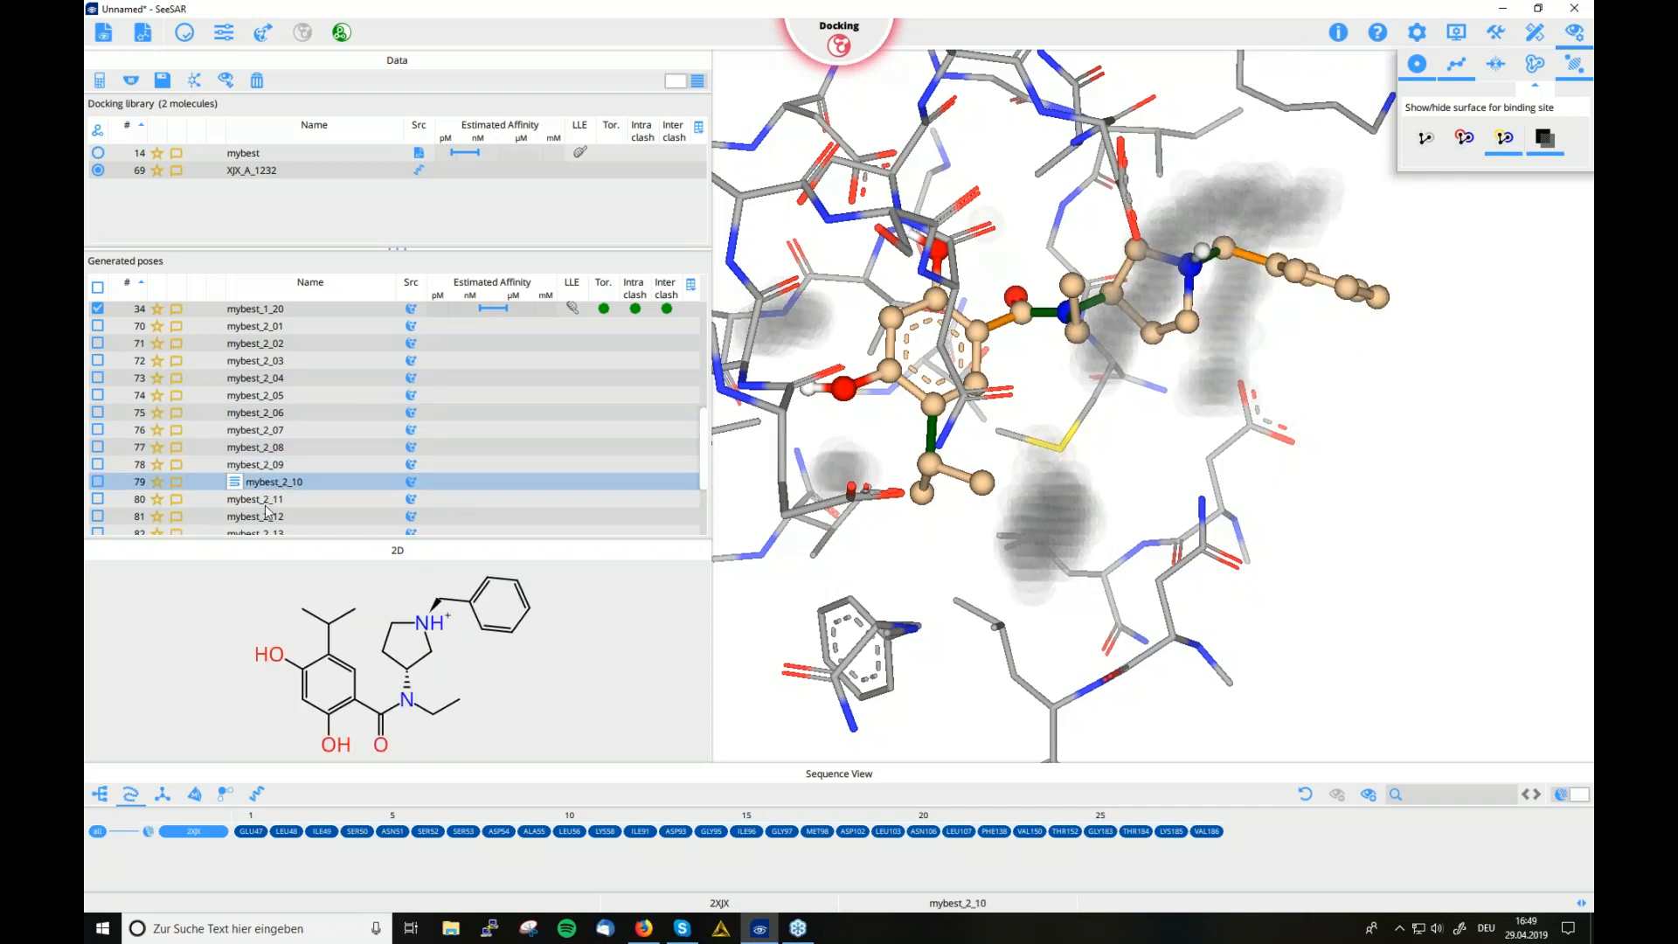
click(278, 504)
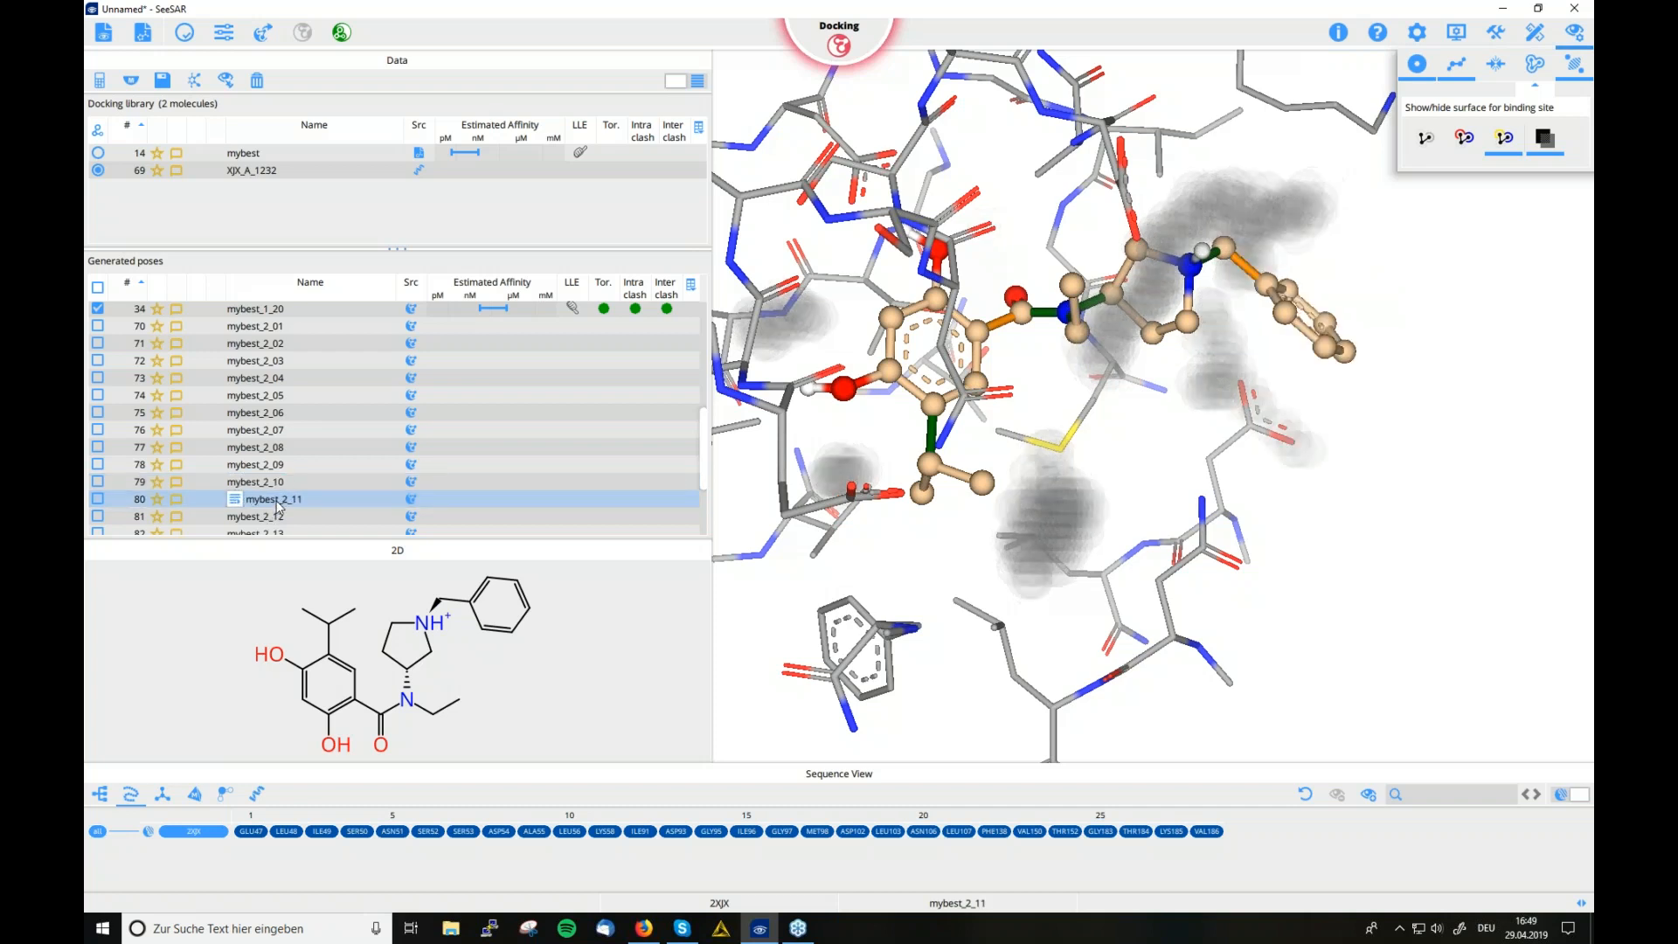
scroll(279, 506, down, 2)
click(278, 507)
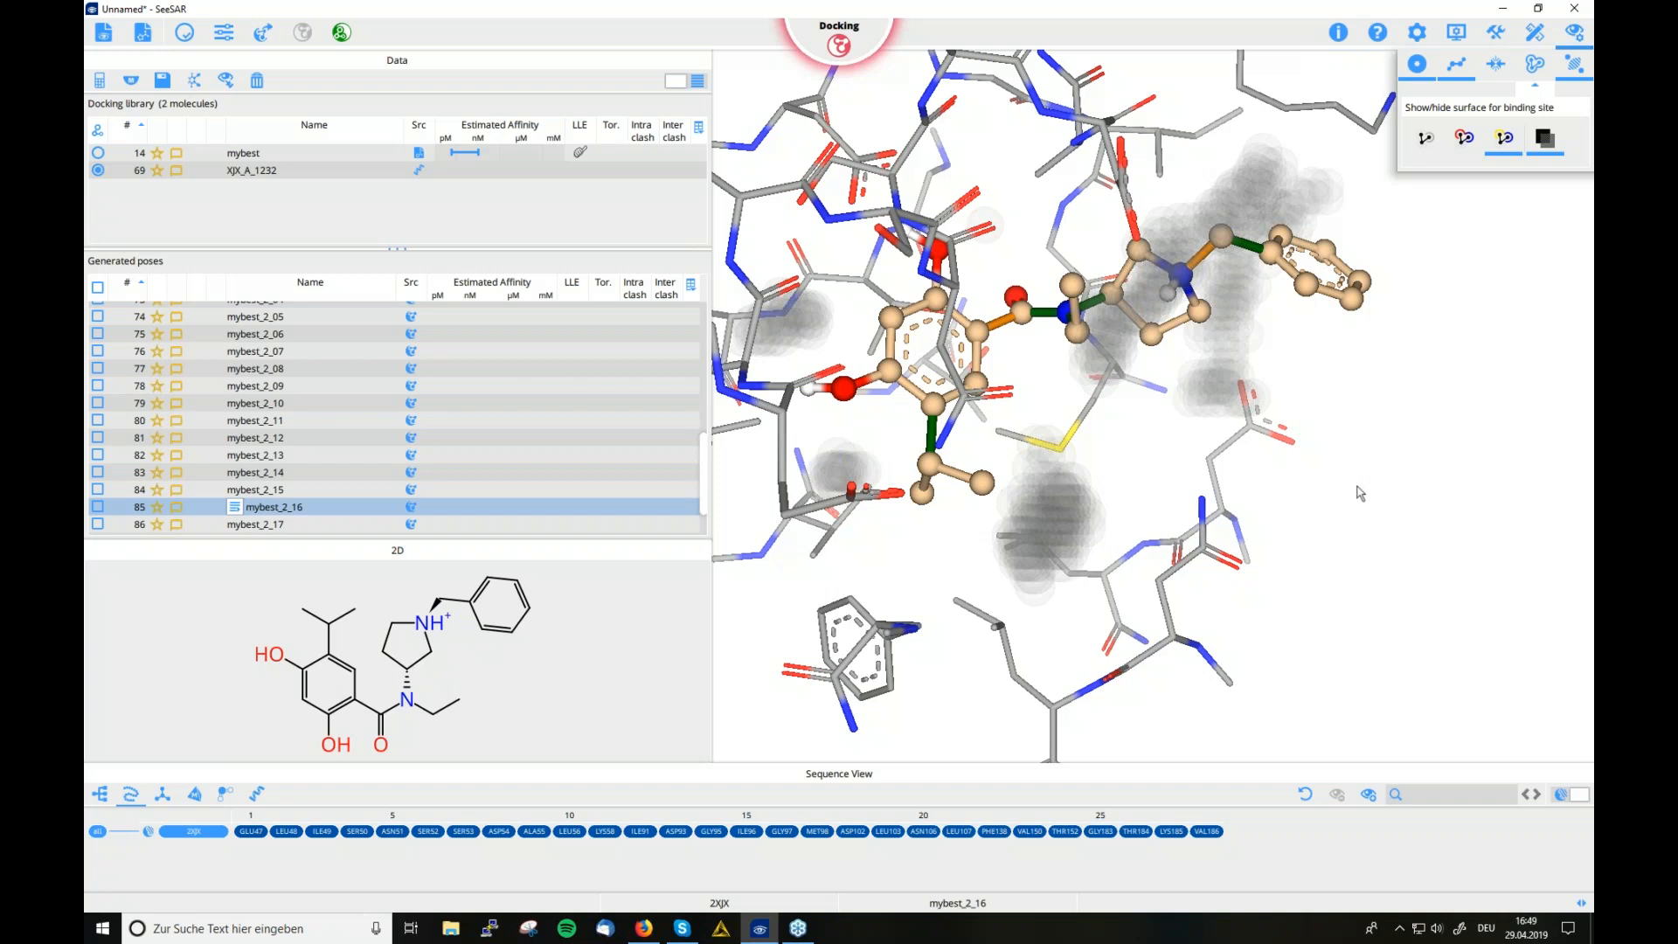
Switch to the Molecule Editor mode and display its molecules as structure tiles instead of table rows
click(844, 47)
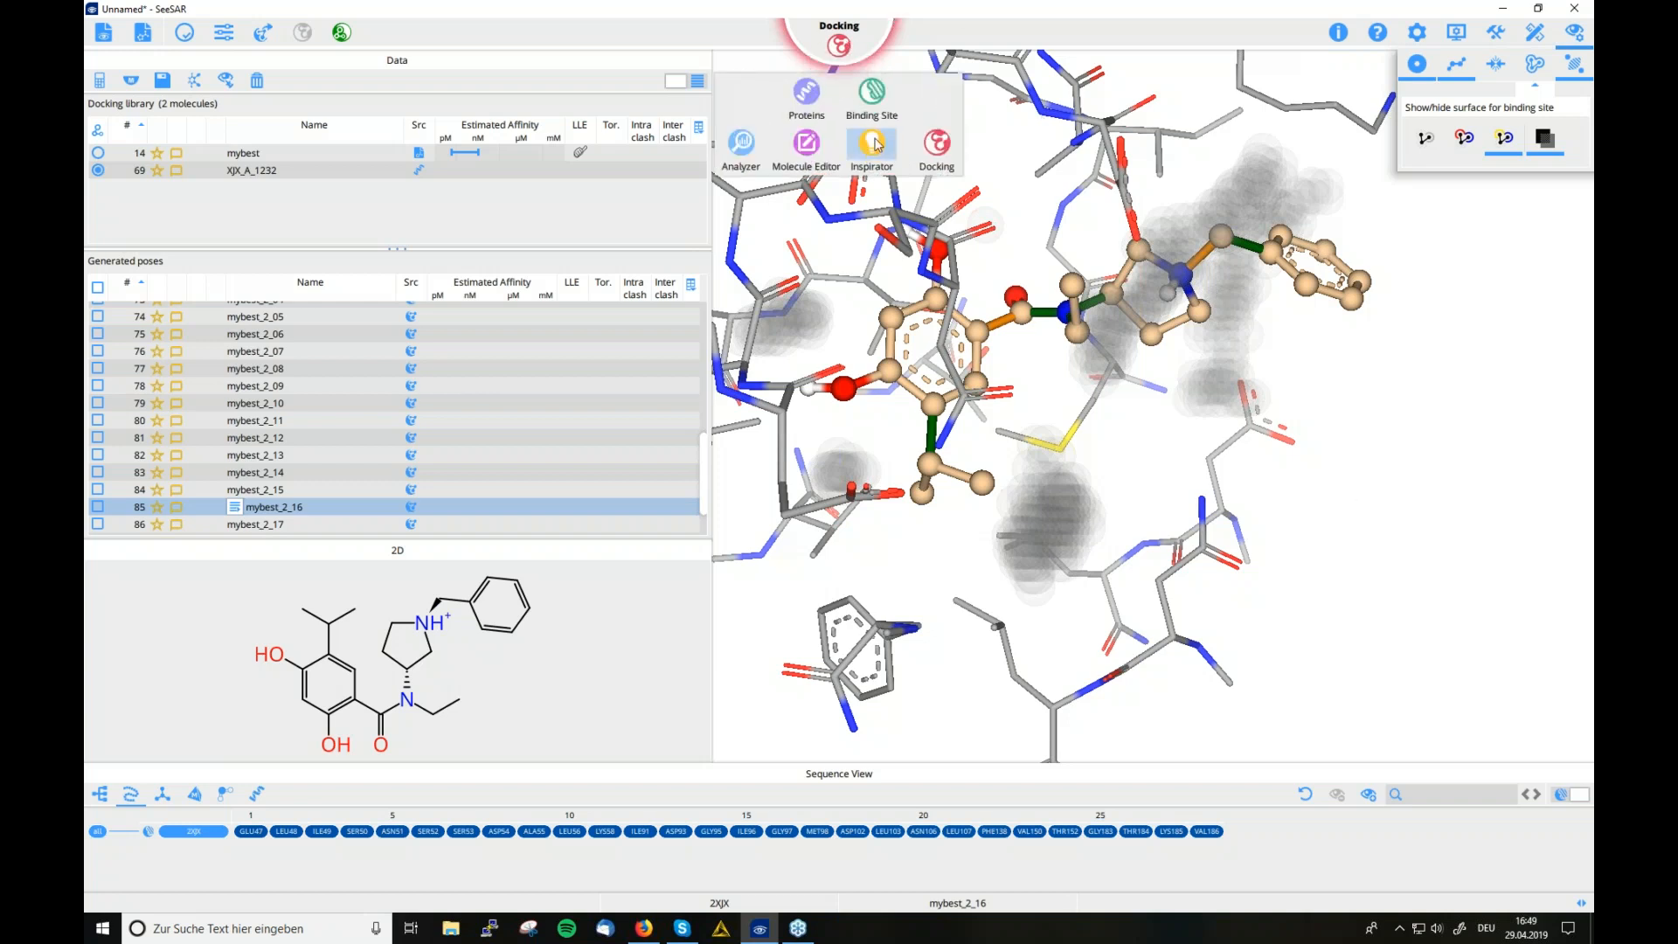
click(807, 147)
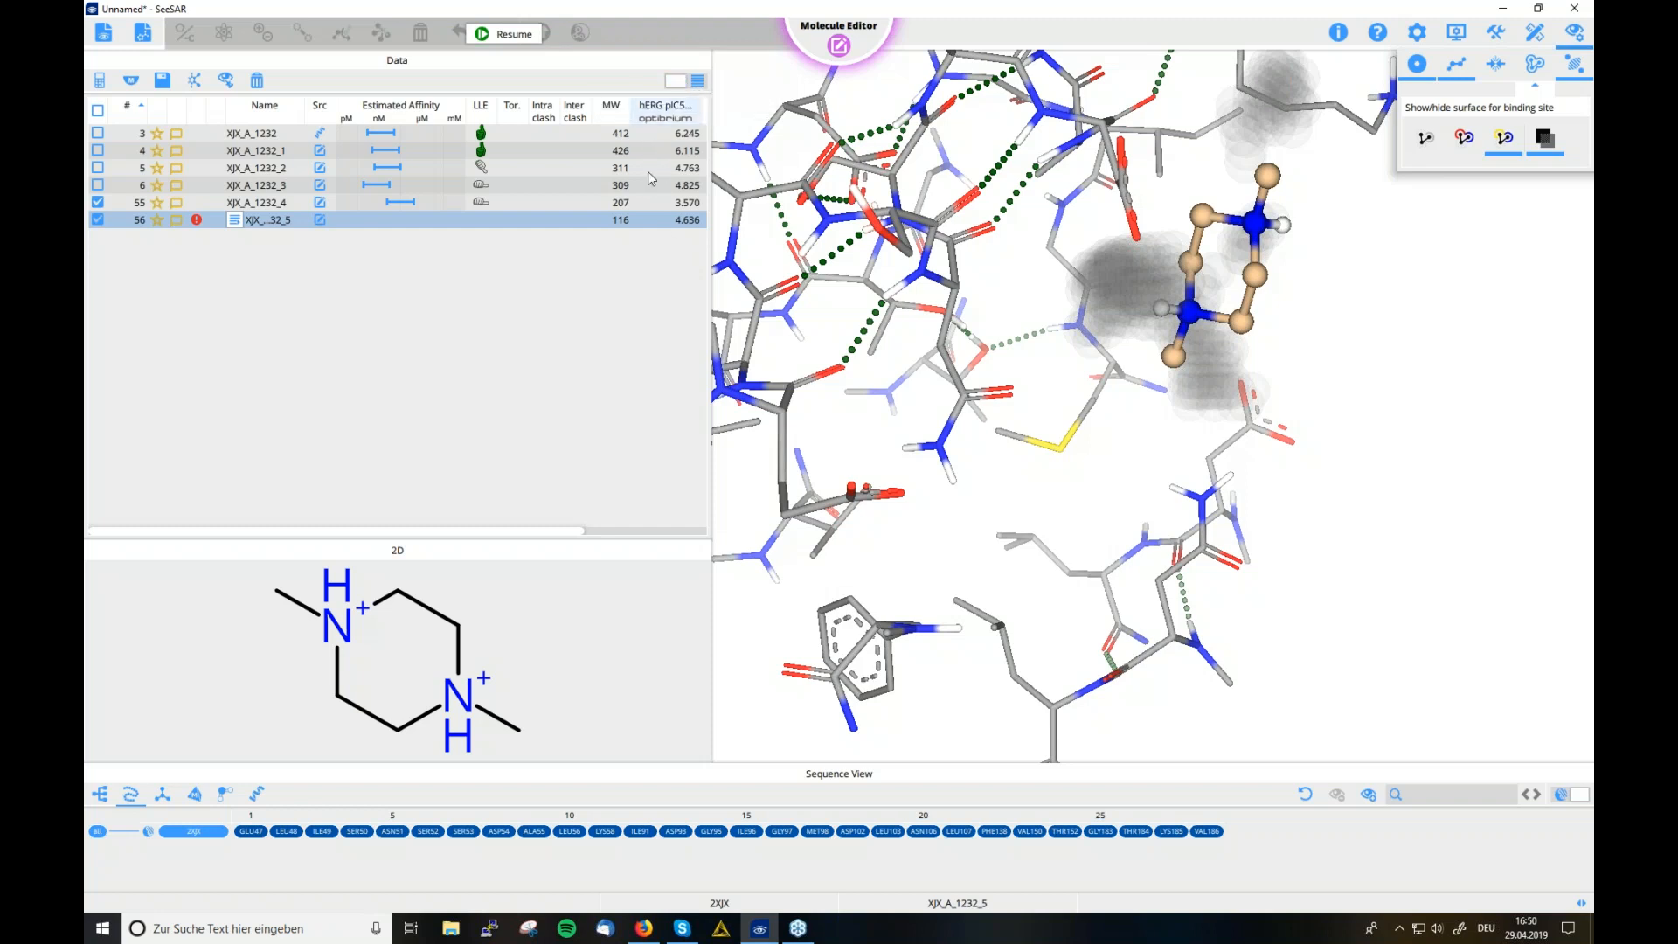
click(675, 82)
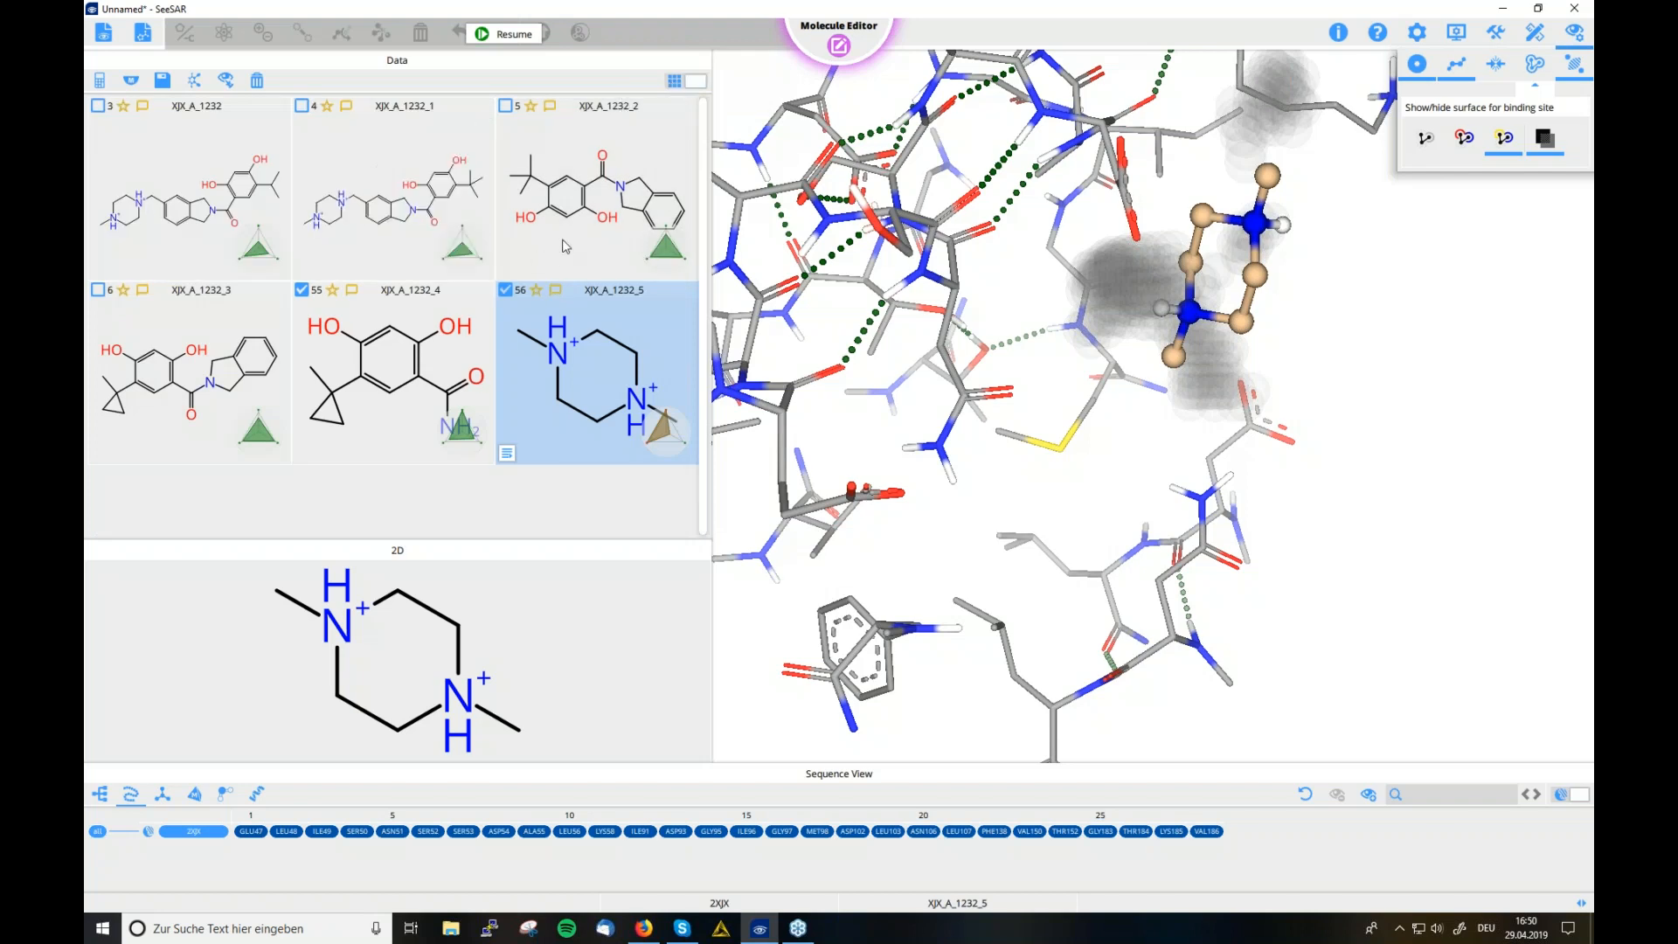
Open the property plot settings for XJX_A_1232 and narrow the accepted MW range to the upper part of the 200 to 500 scale
mouse_move(224, 209)
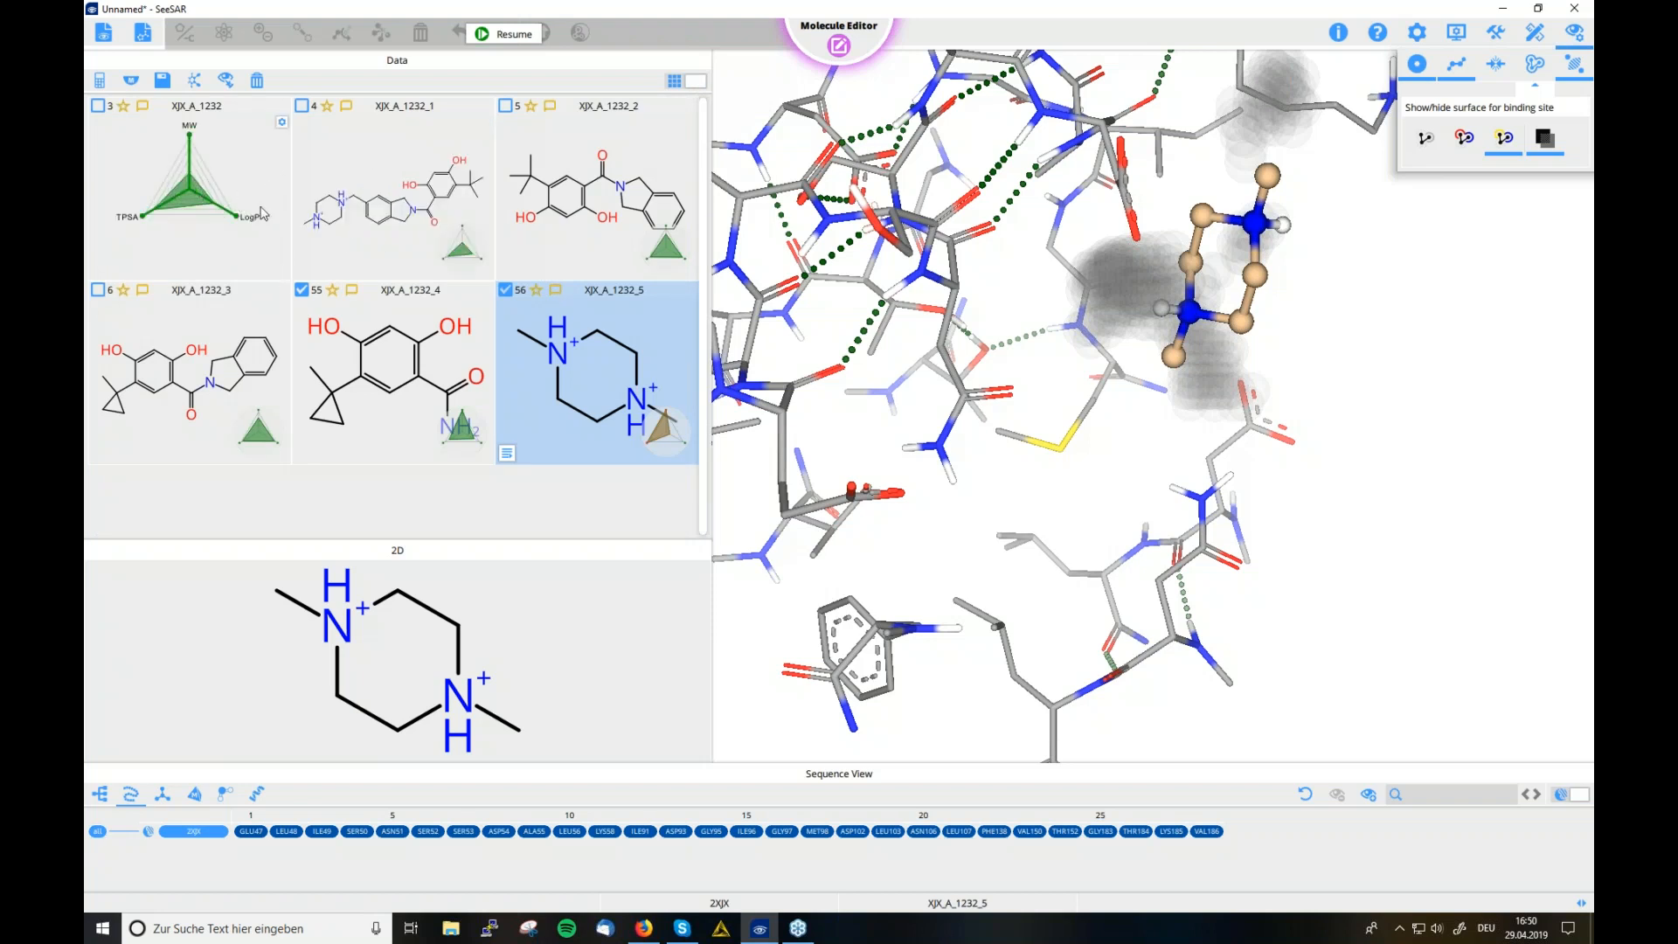
mouse_move(240, 240)
click(281, 124)
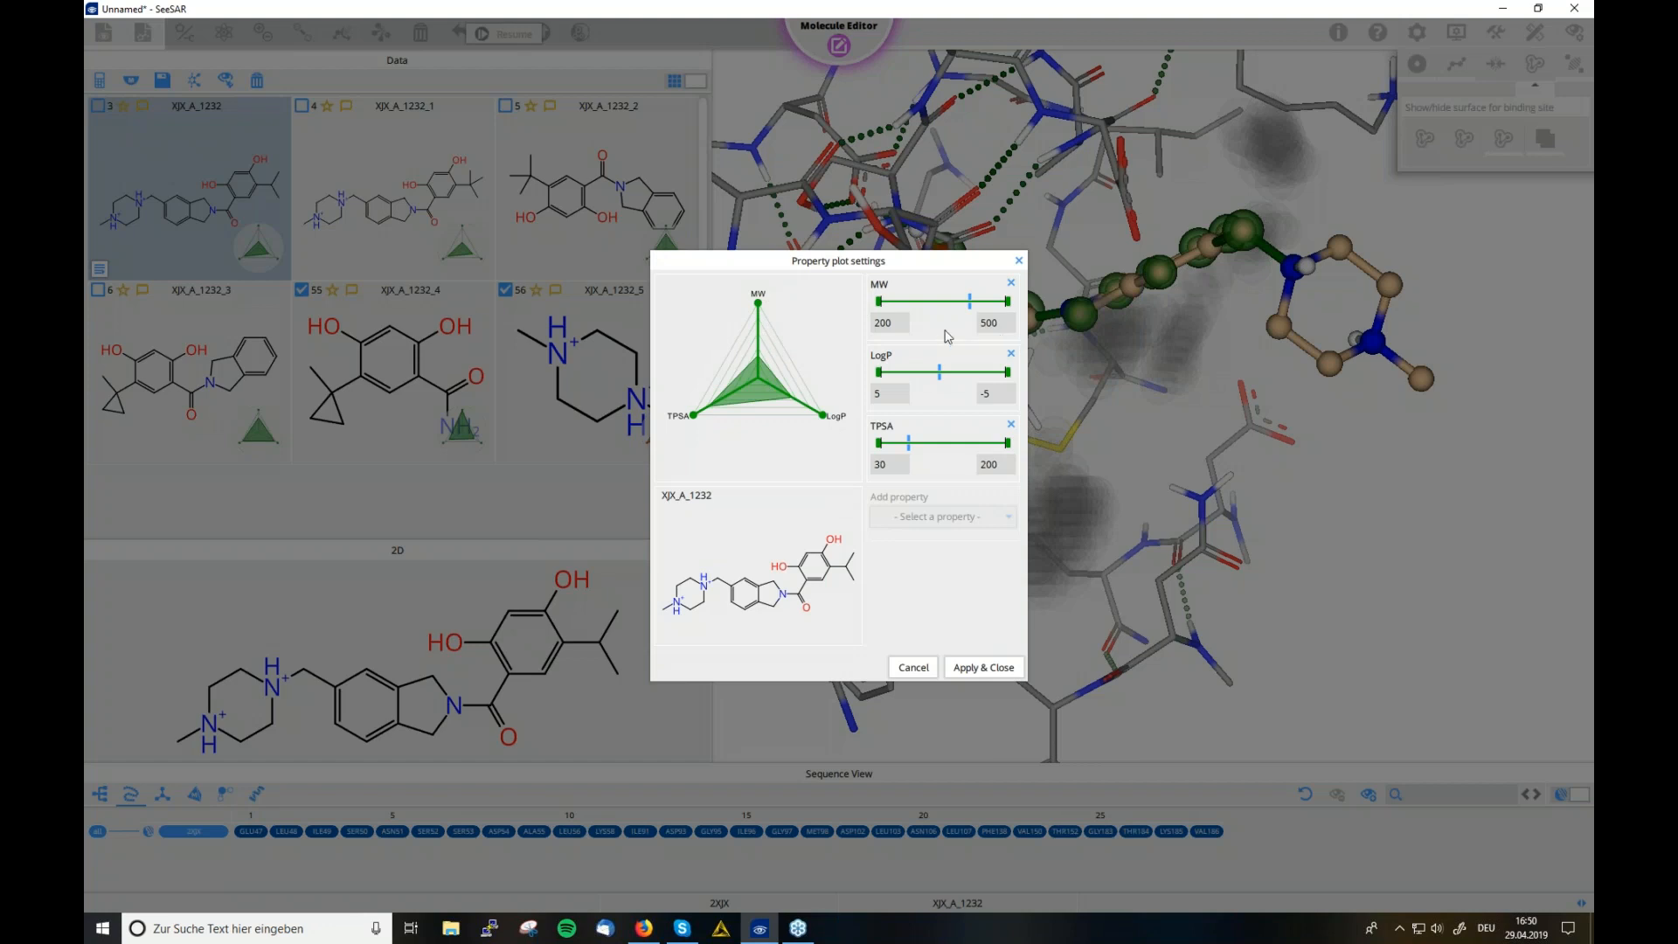
double_click(892, 321)
drag(878, 304, 997, 301)
Change the LogP scale's end value to -1 and narrow its accepted range by cutting off the portion nearest 5
click(885, 394)
click(985, 395)
double_click(990, 395)
text(1)
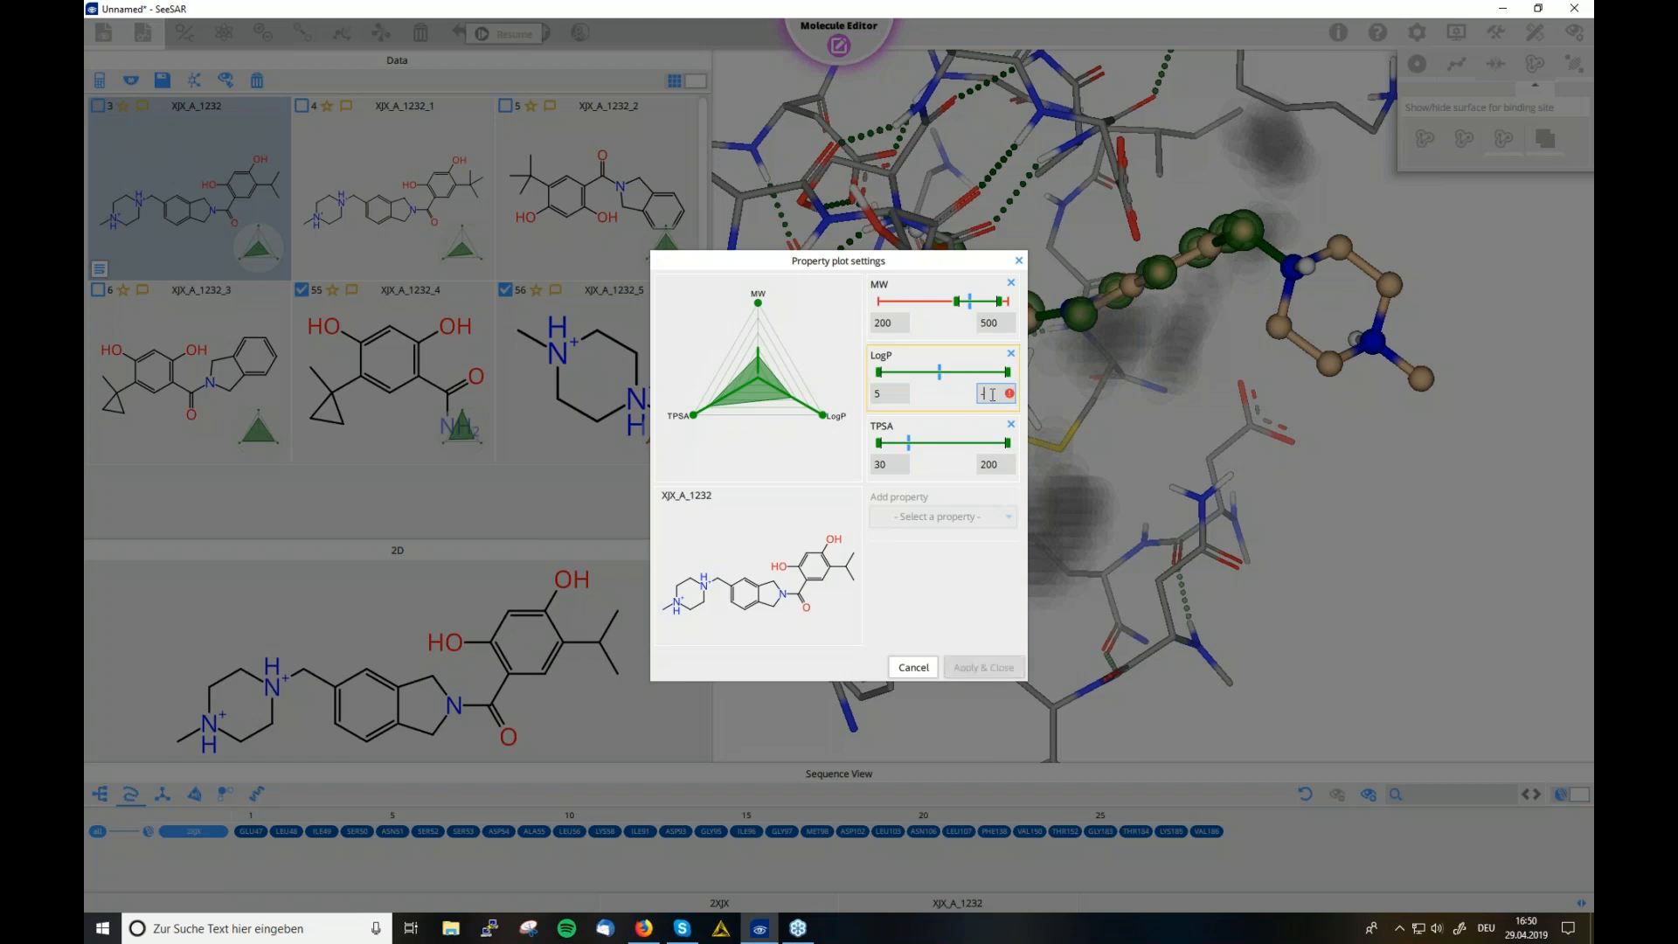
text(2)
key(BackSpace)
key(Return)
drag(879, 373, 921, 373)
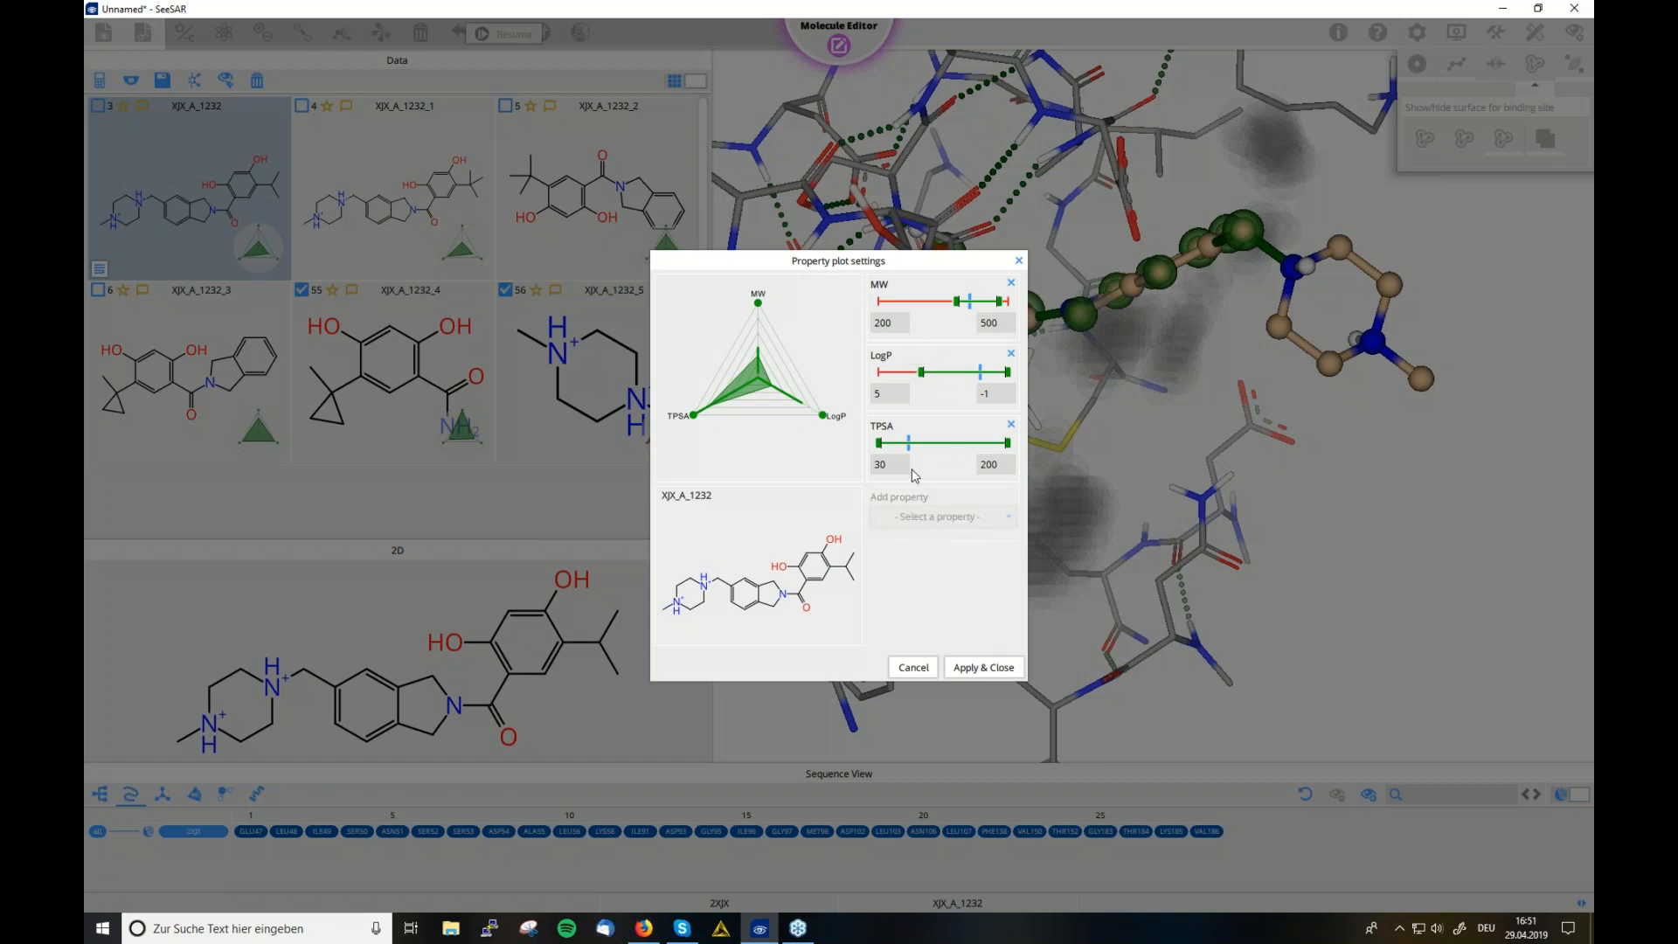
Add the # H-Bonds property to the plot and raise the lower limit of its accepted range to the molecule's marker
click(936, 517)
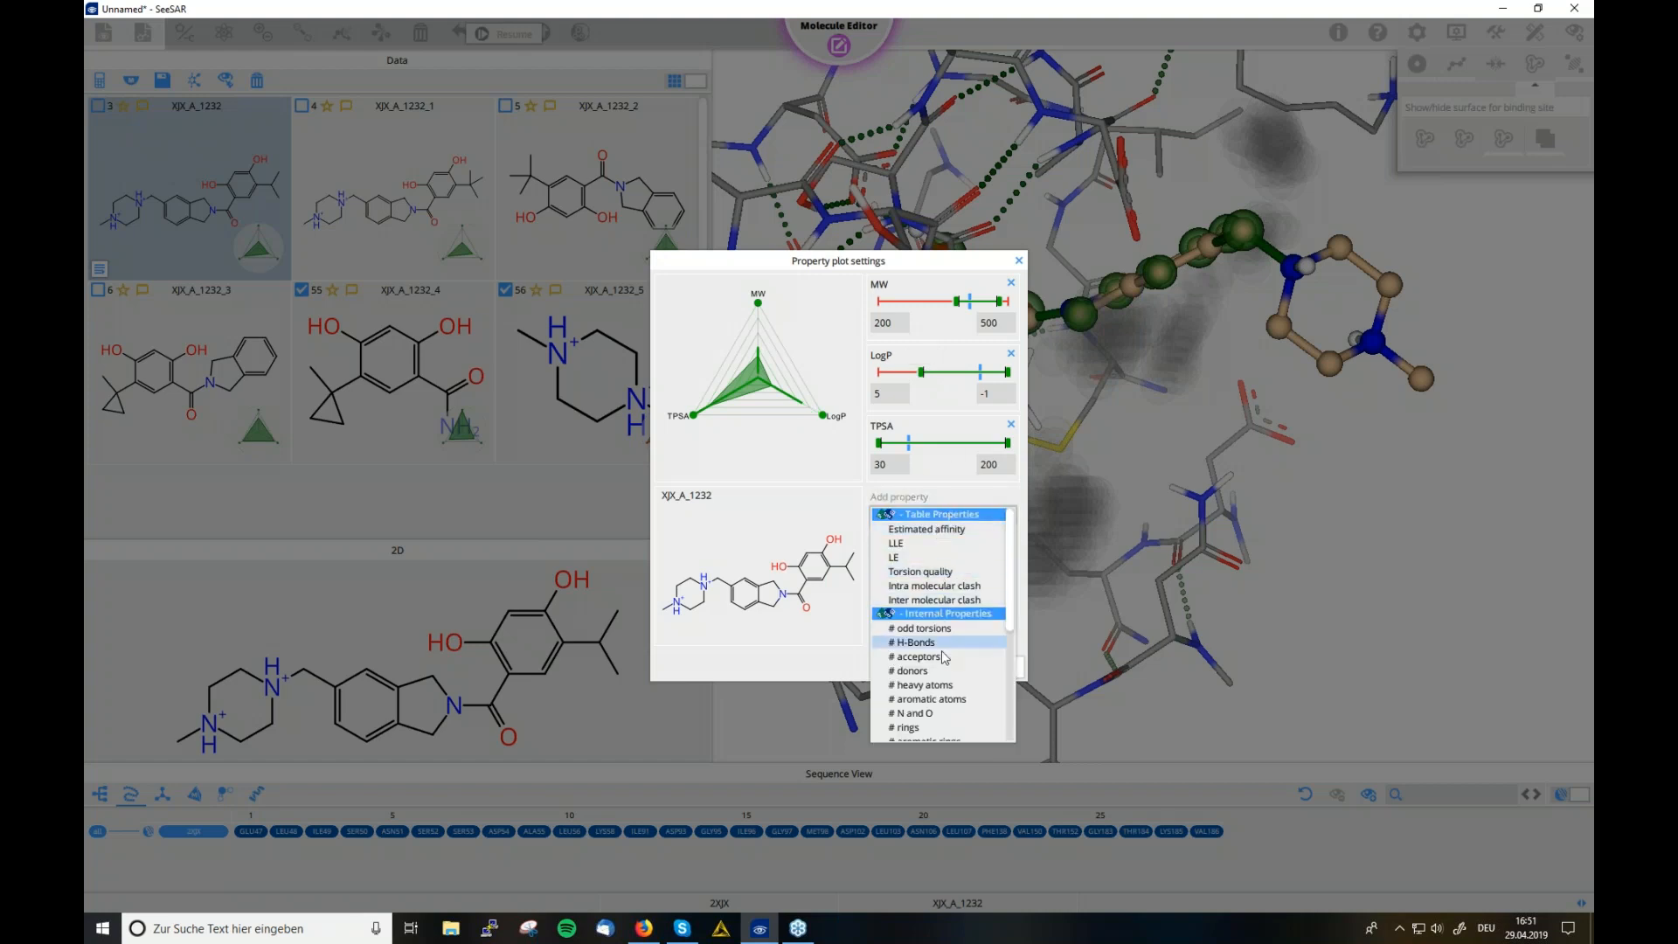
scroll(944, 657, down, 1)
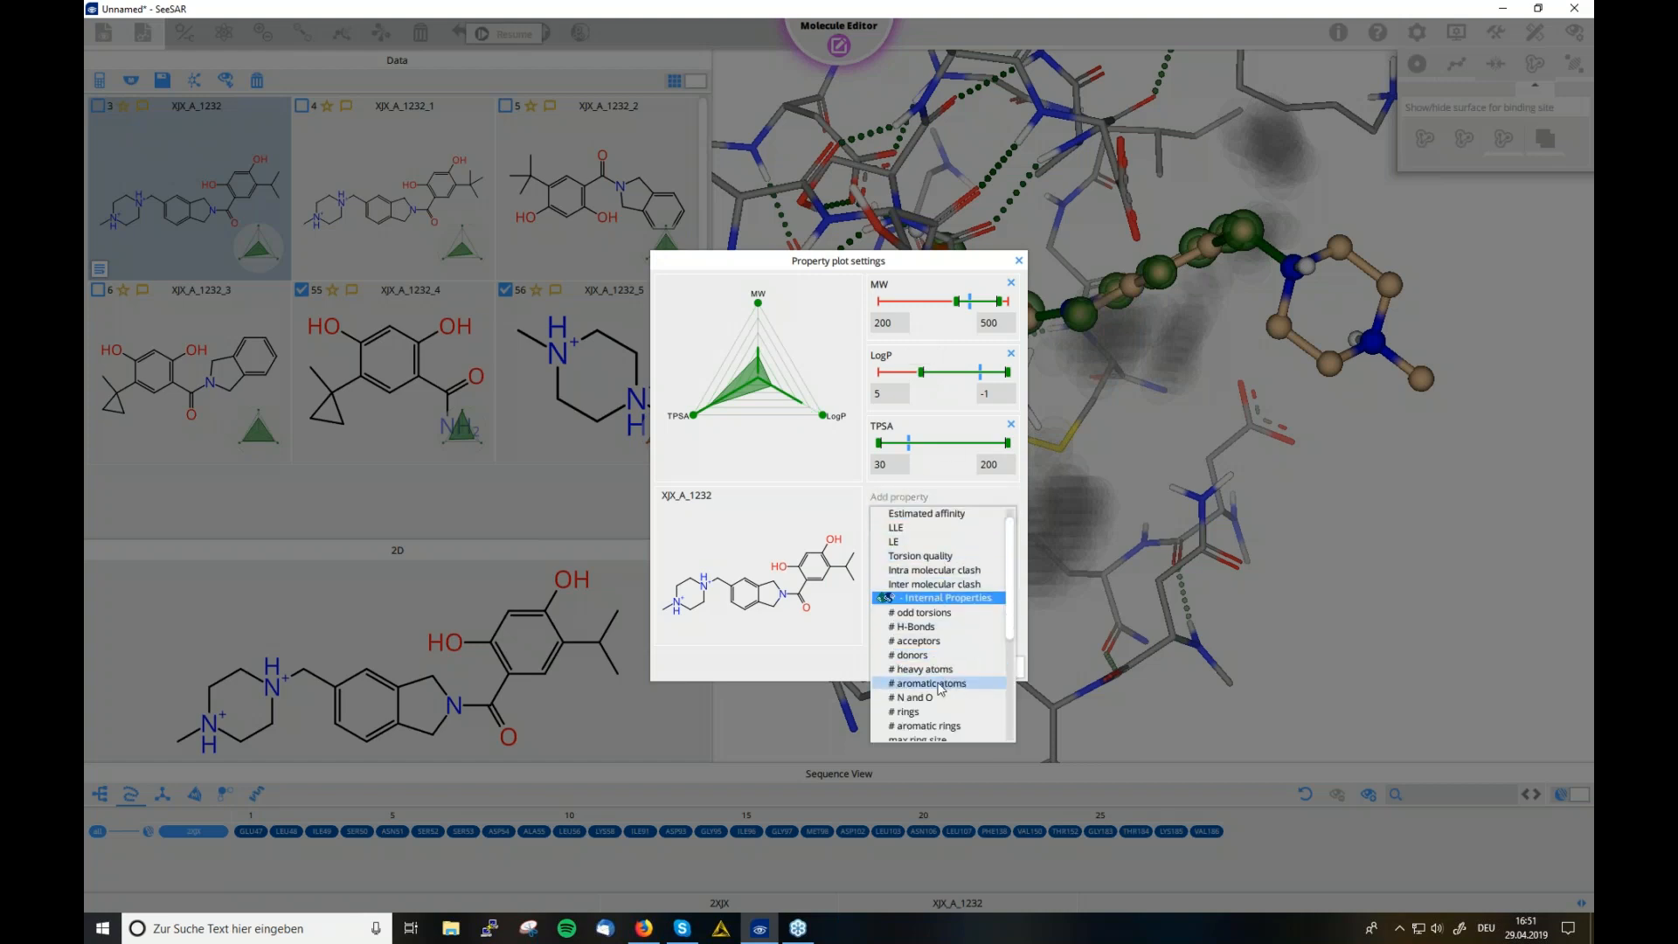
click(919, 627)
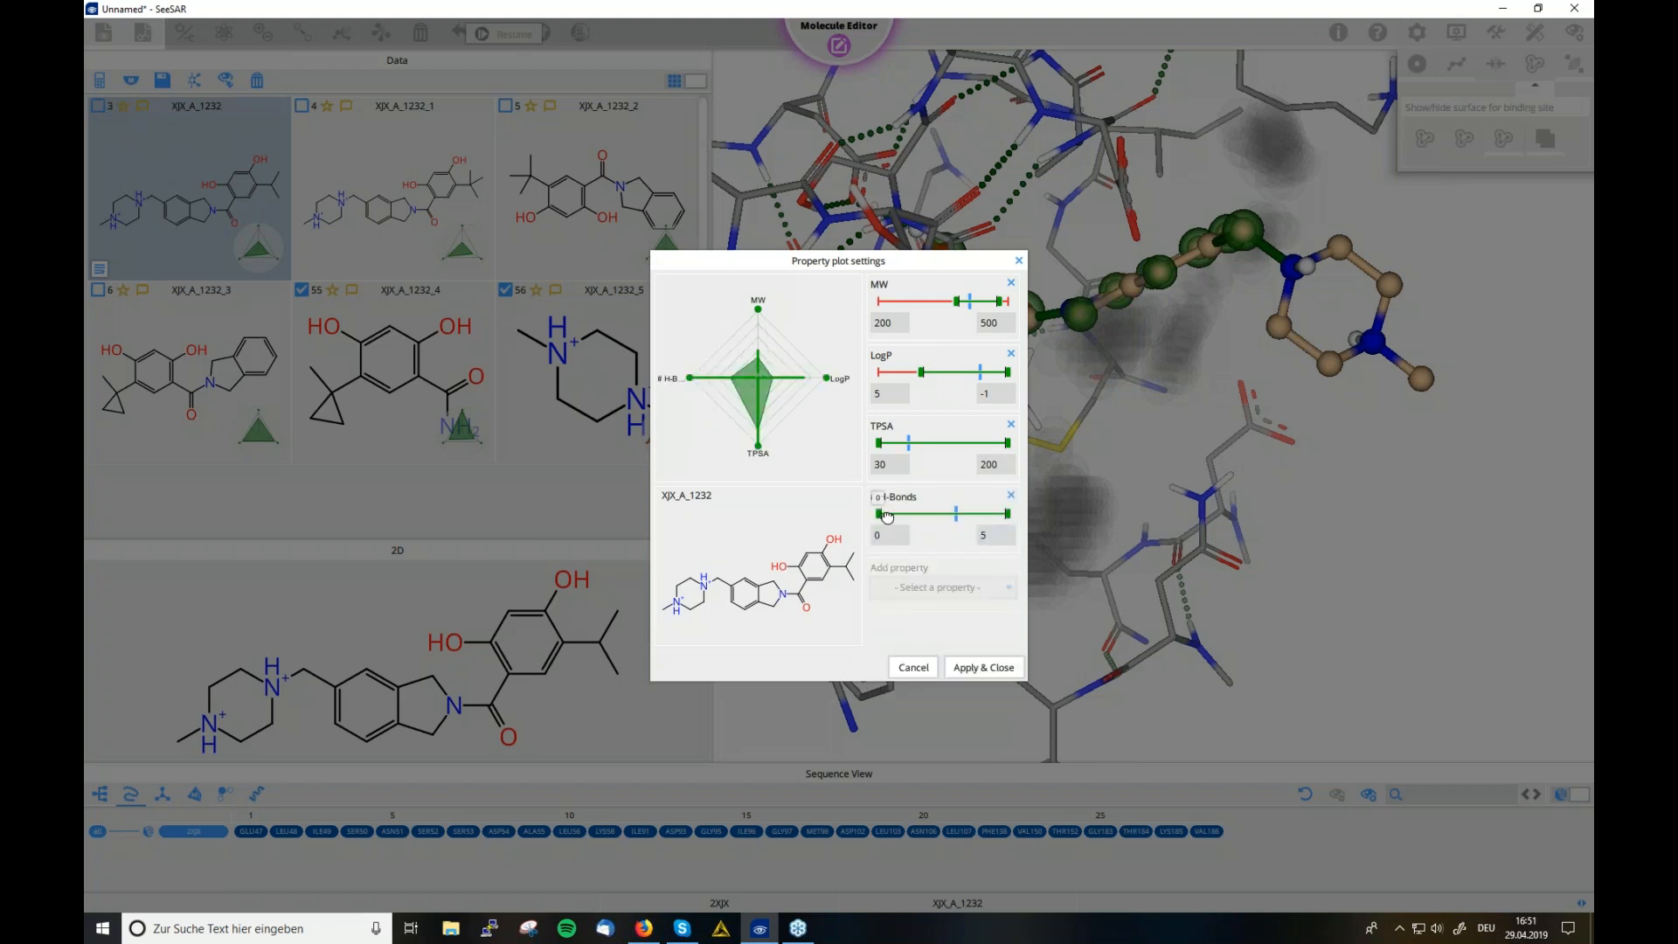
drag(879, 516, 956, 515)
Add the # rings property, trim the 0 end of its accepted range, and apply the property plot settings
click(953, 587)
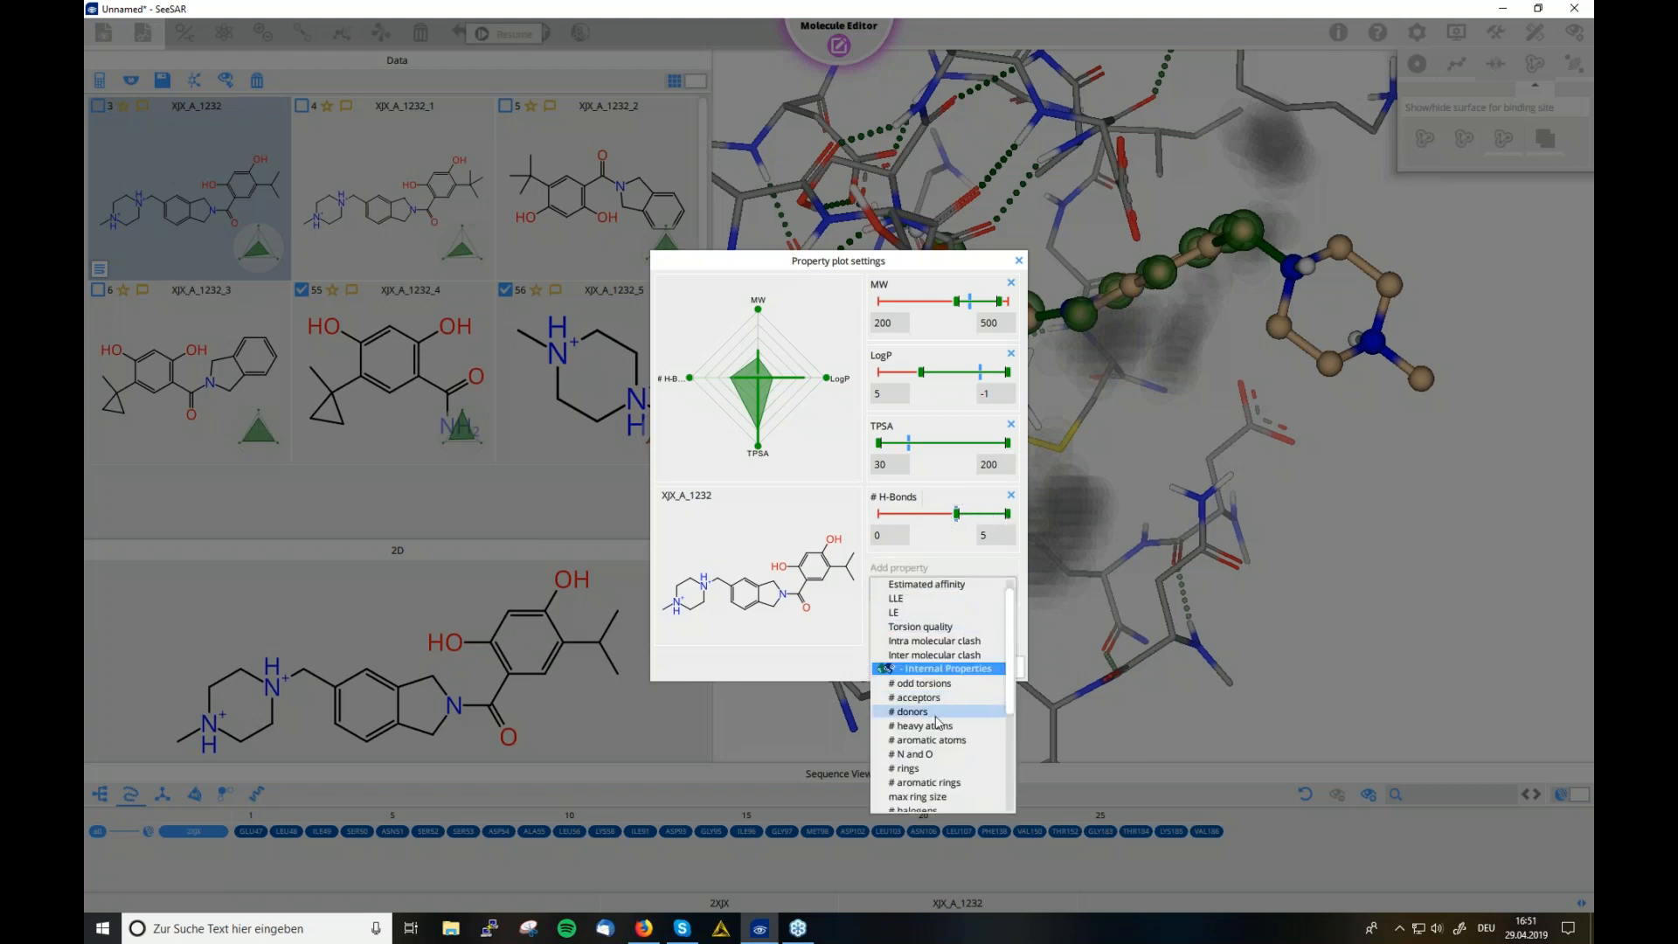
click(931, 770)
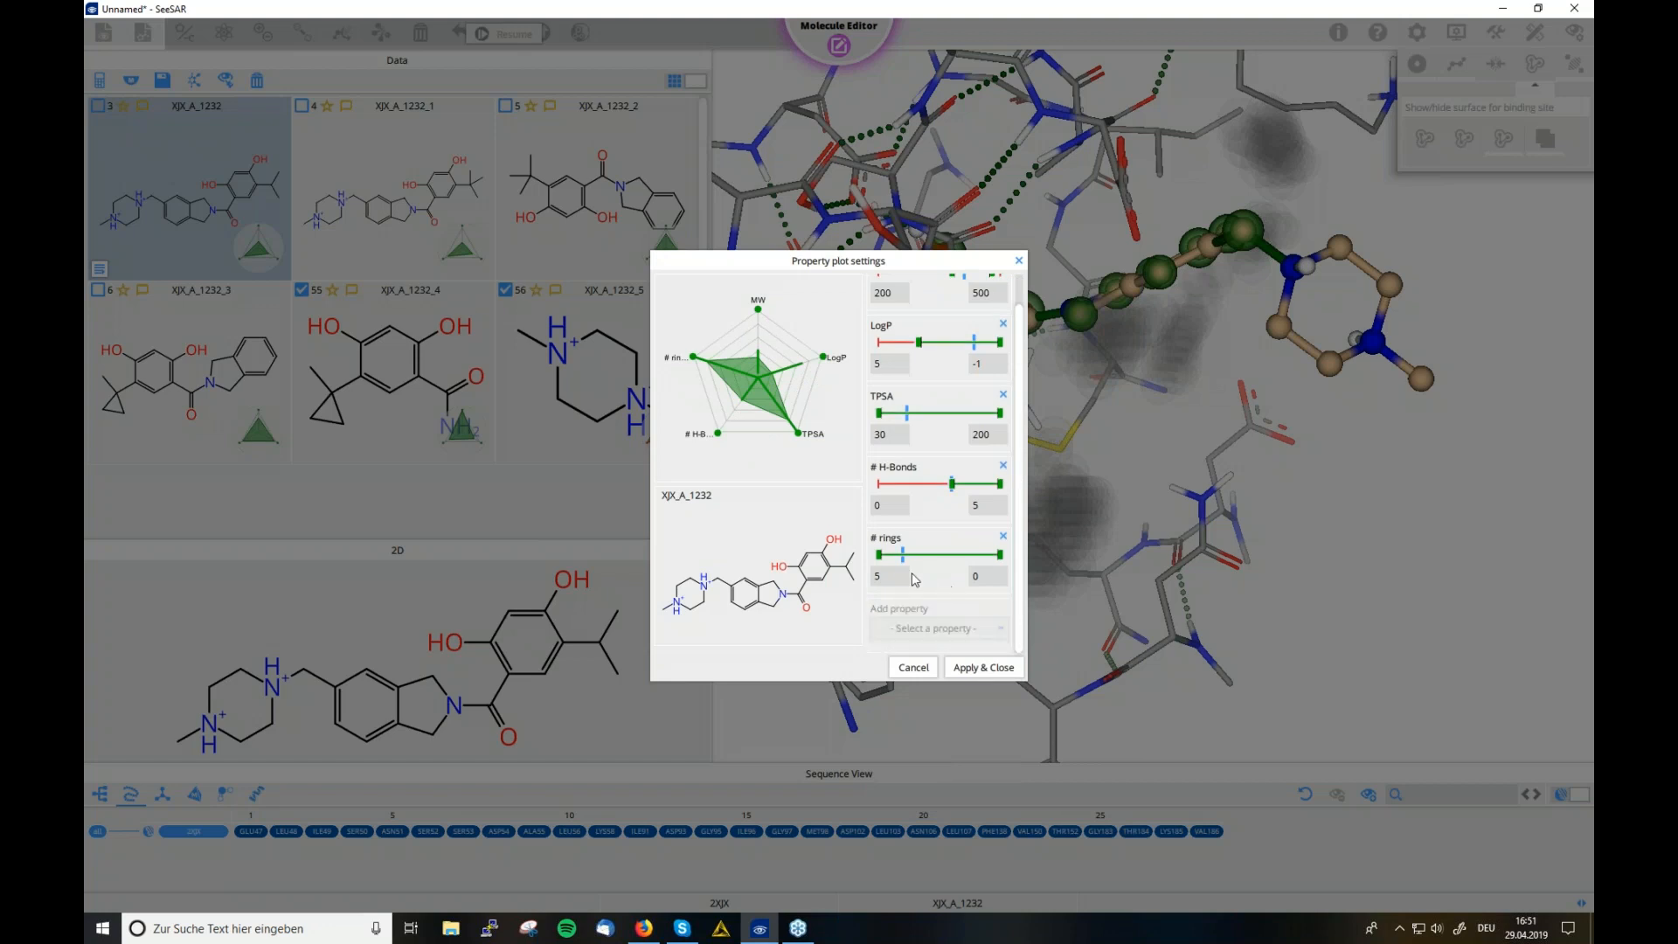
drag(997, 556, 975, 556)
click(982, 668)
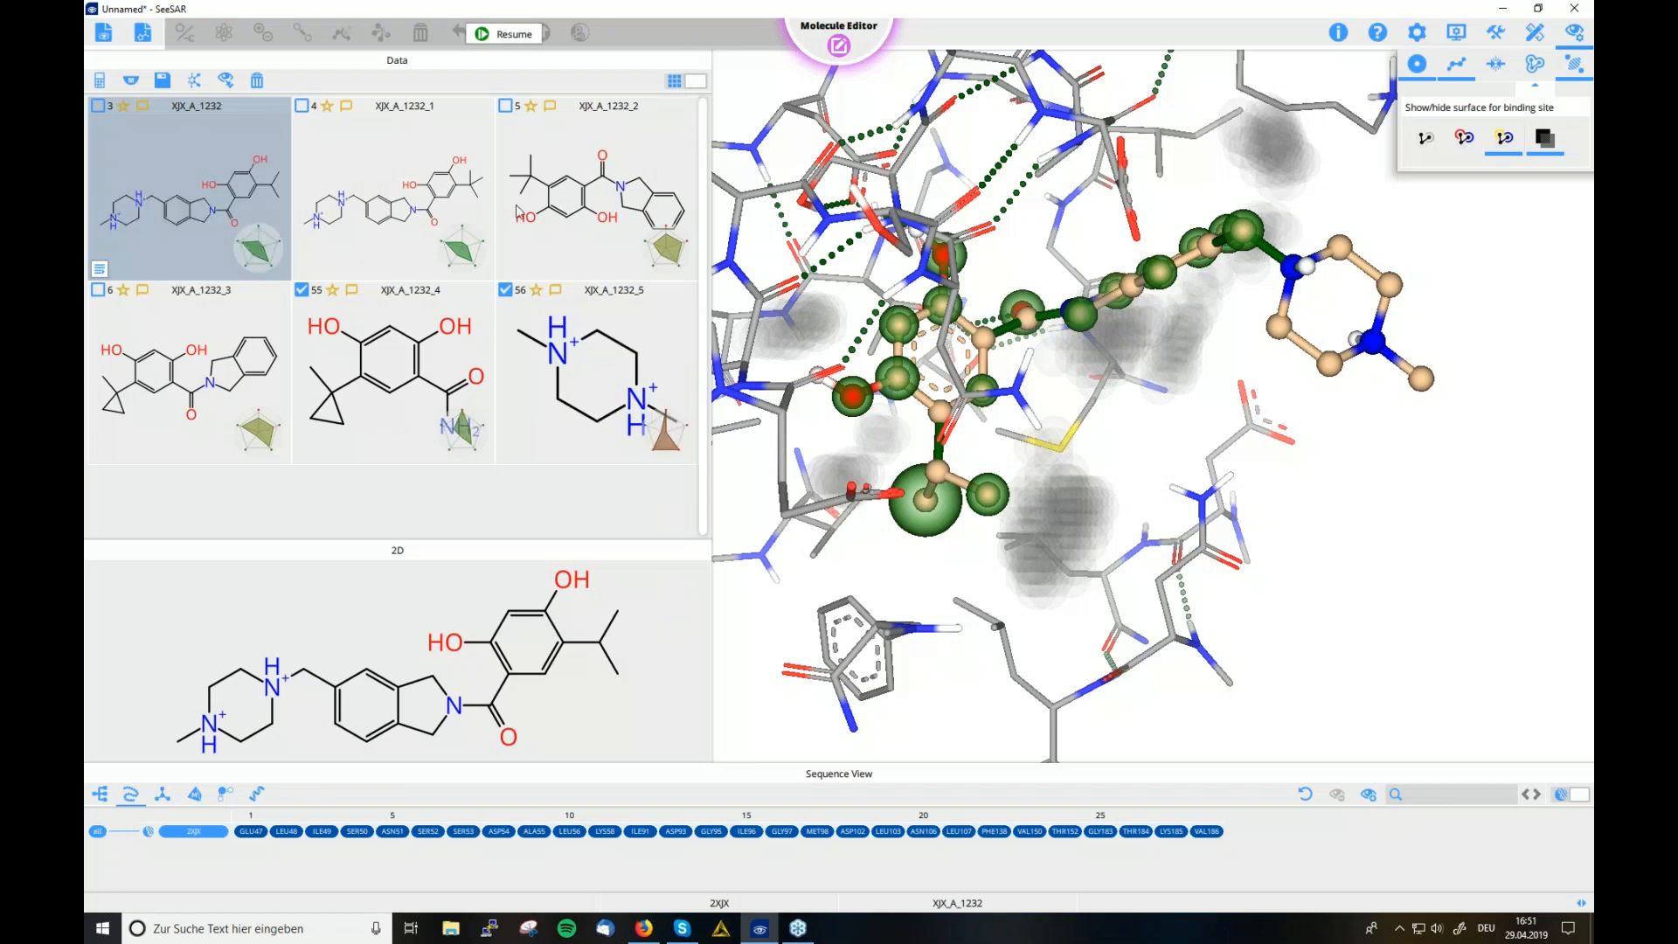
mouse_move(472, 250)
mouse_move(596, 160)
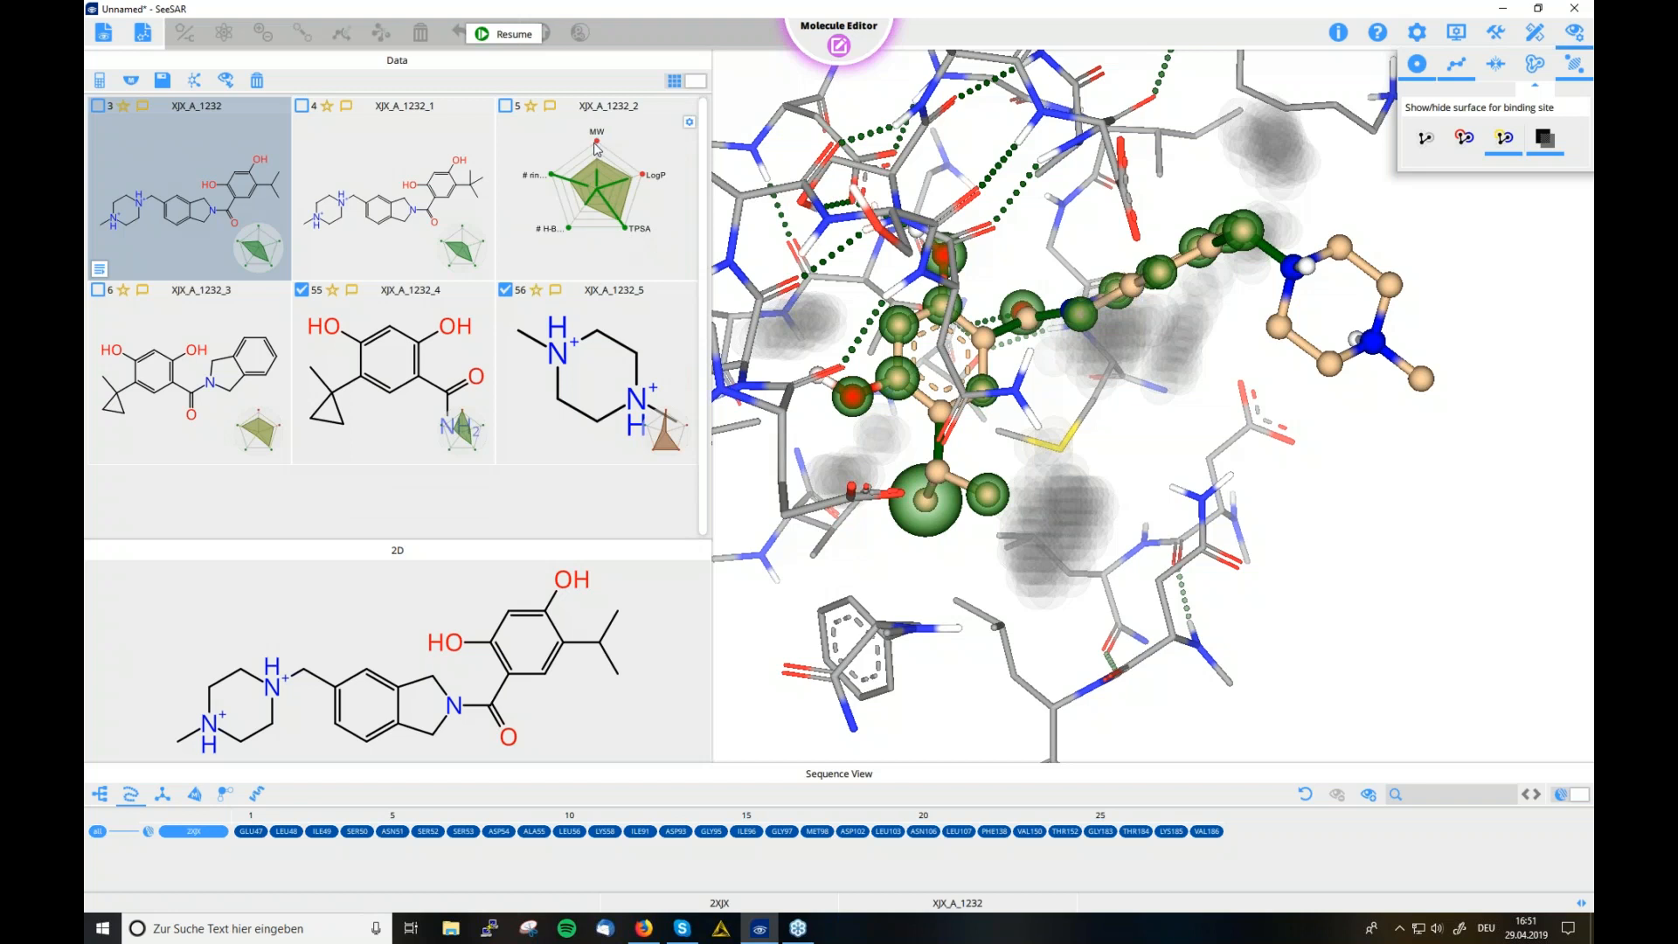